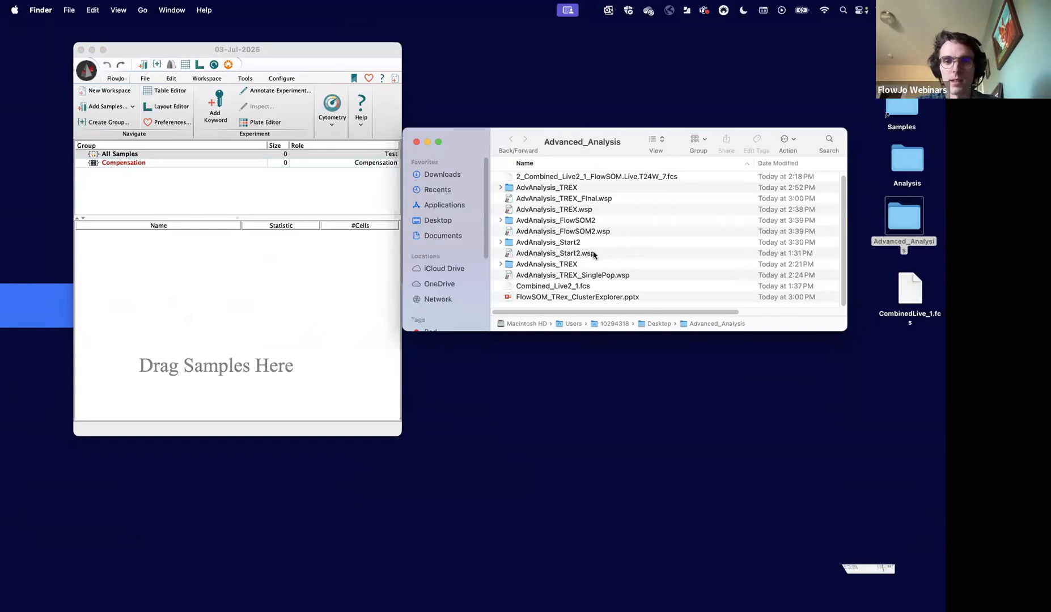
- Open the AvdAnalysis_Start2.wsp workspace from the Advanced_Analysis folder in FlowJo
click(592, 245)
click(595, 253)
drag(595, 255, 271, 329)
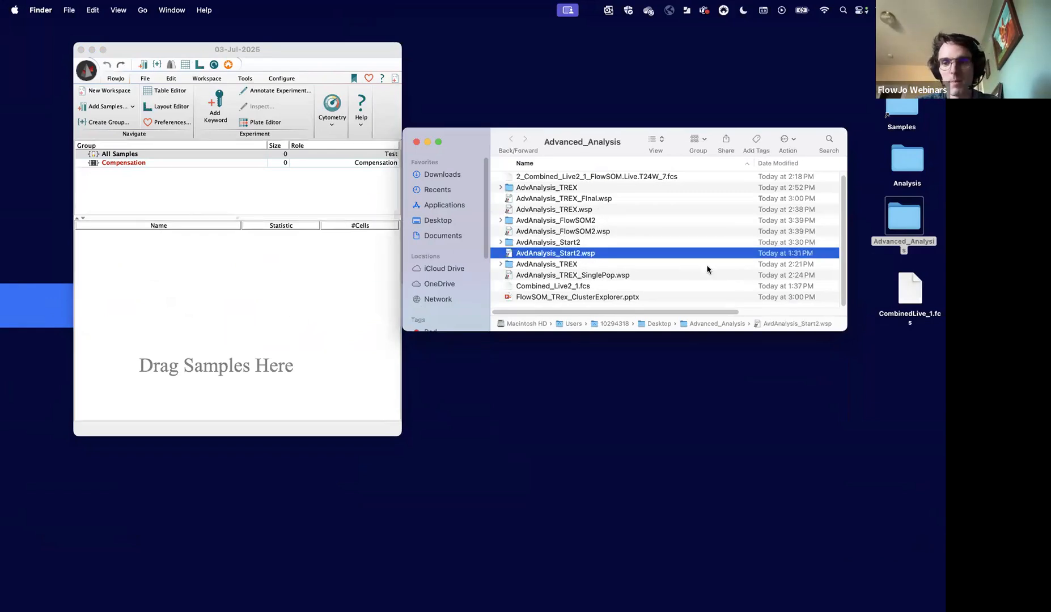
- Move CombinedLive_1.fcs from the desktop to the trash and close the Advanced_Analysis folder window, leaving the opened workspace in front
right_click(910, 296)
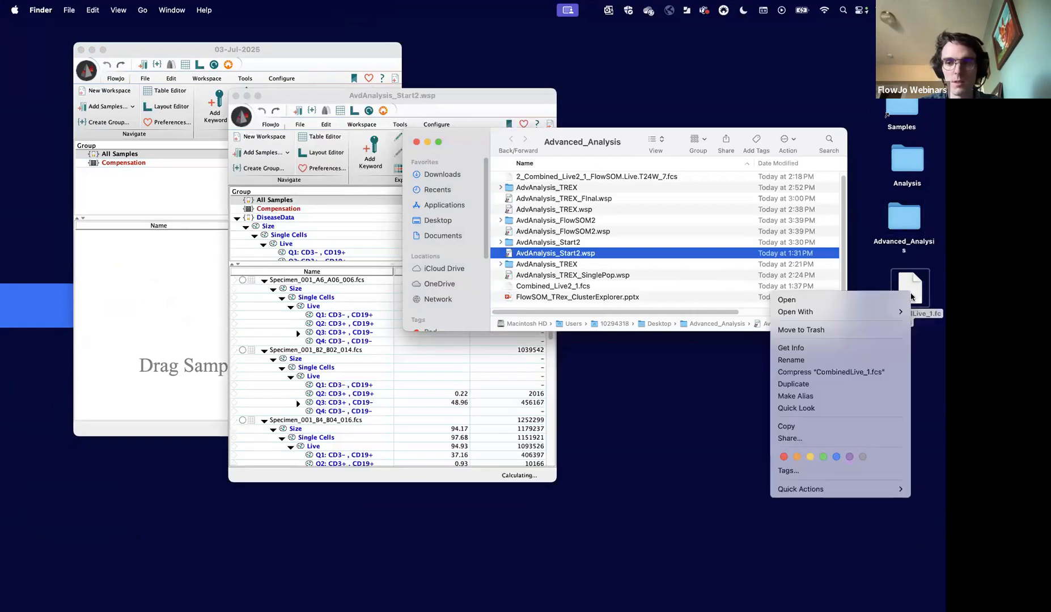
click(816, 330)
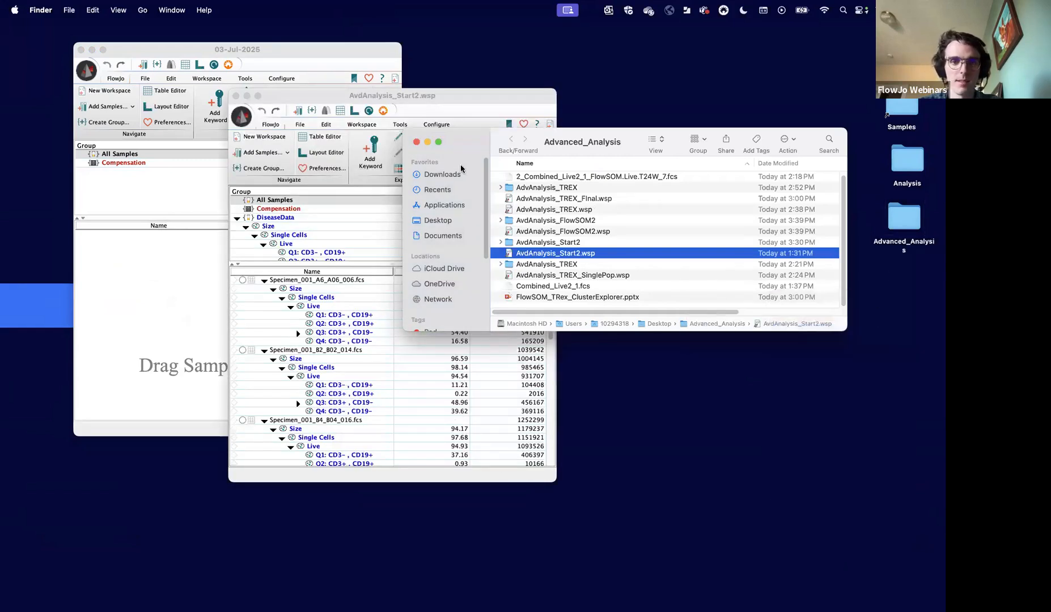
click(416, 142)
drag(406, 95, 260, 47)
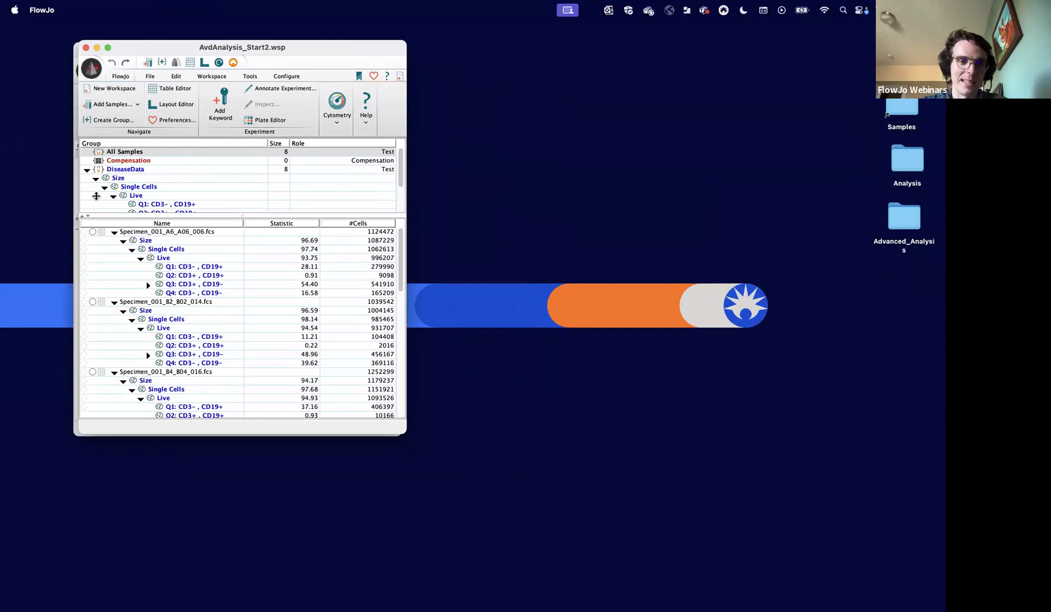
- Examine the gating hierarchy of Specimen_001_A6_A06_006.fcs from Size through Single Cells and Live to the CD3/CD19 quadrants
click(134, 242)
click(150, 251)
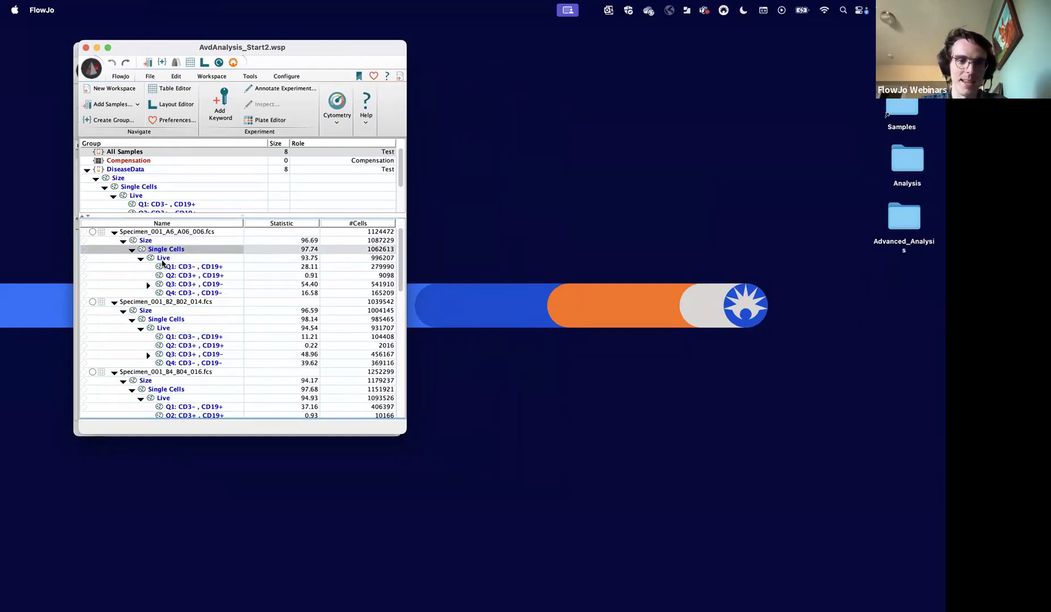
click(163, 261)
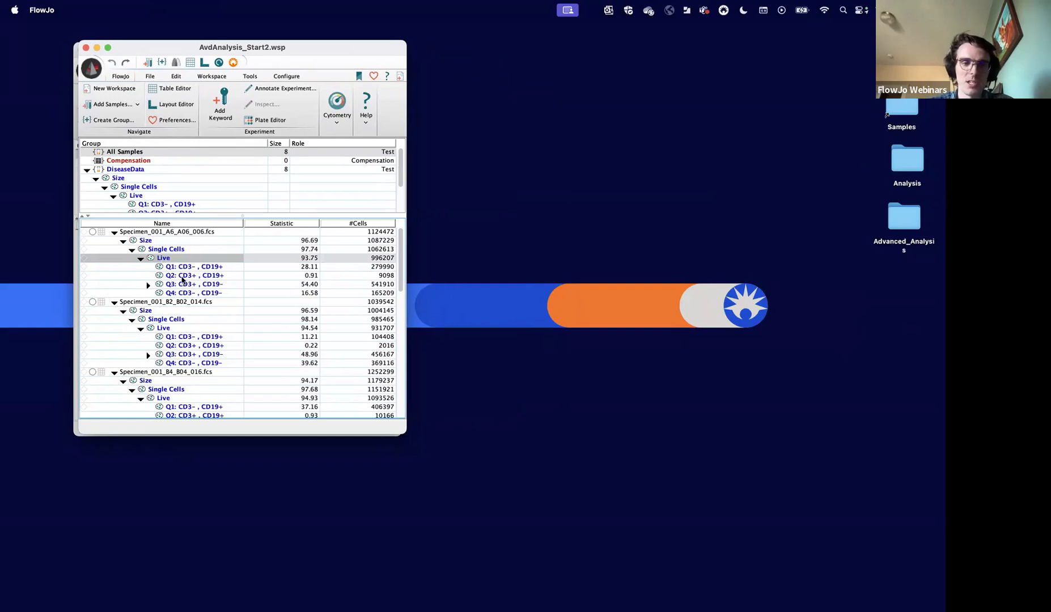
click(182, 277)
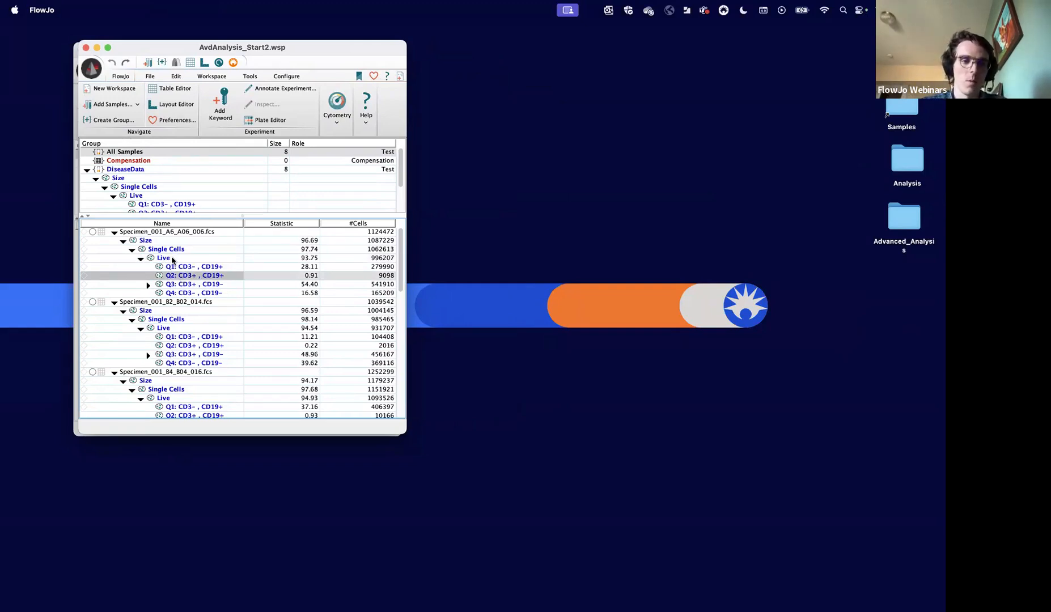
click(172, 259)
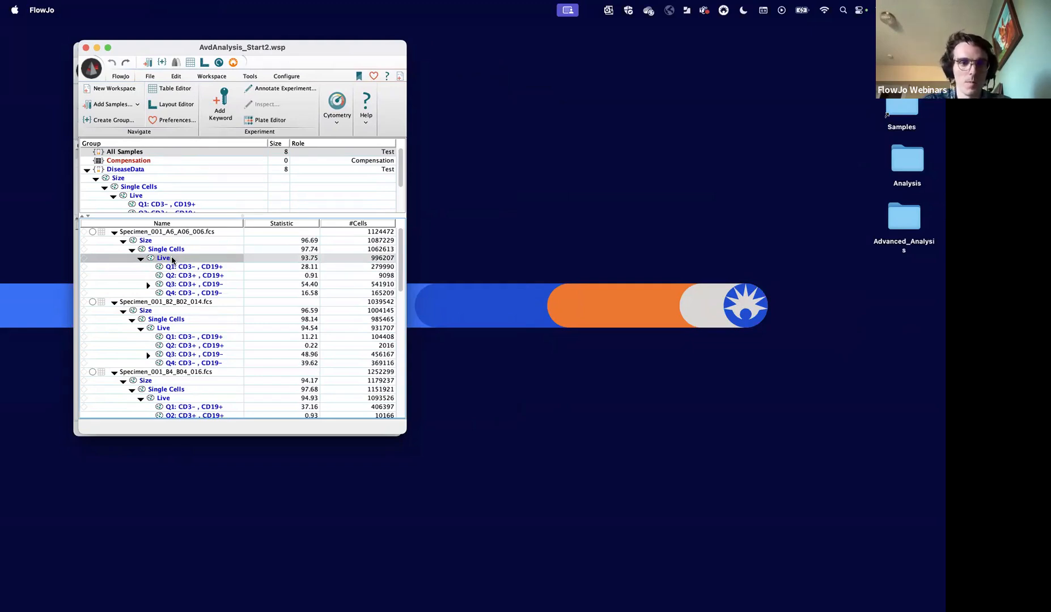
- Switch to Chrome to review the dataset's FlowRepository experiment page, highlight its repository ID, and minimize the browser
mouse_move(750, 595)
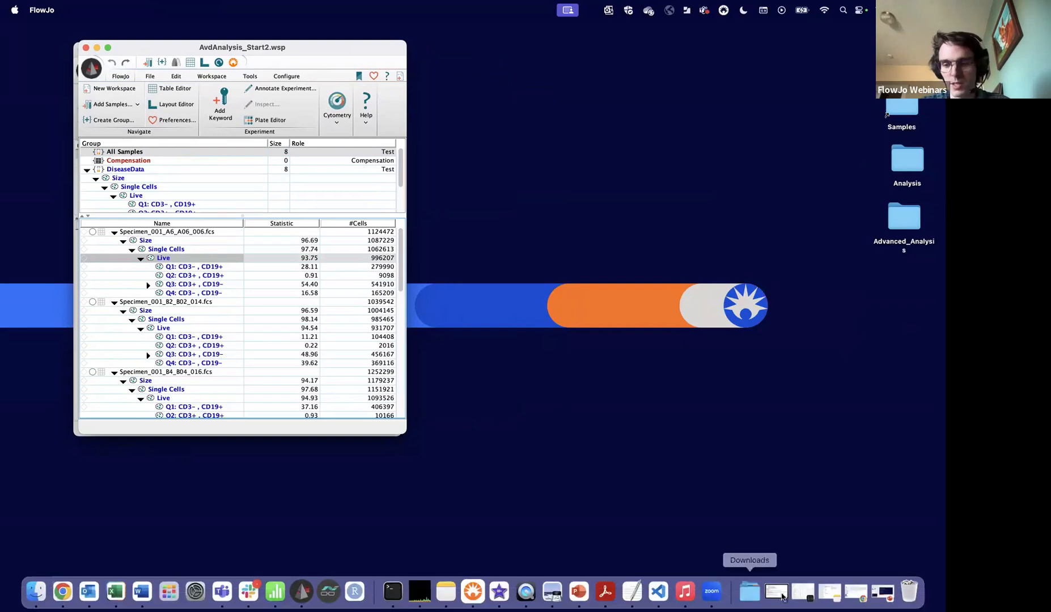
click(872, 595)
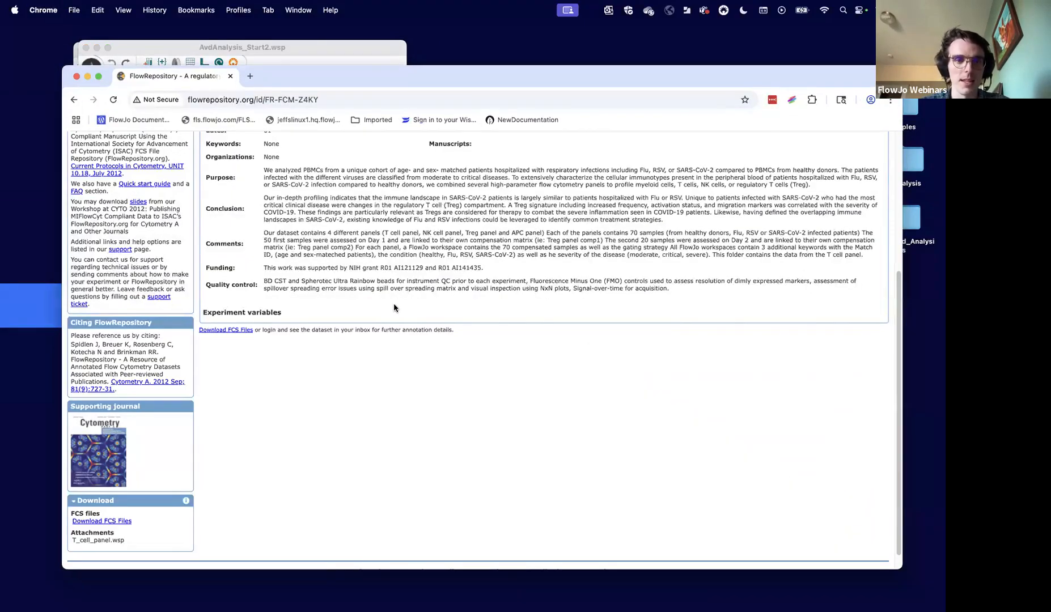
scroll(394, 306, up, 5)
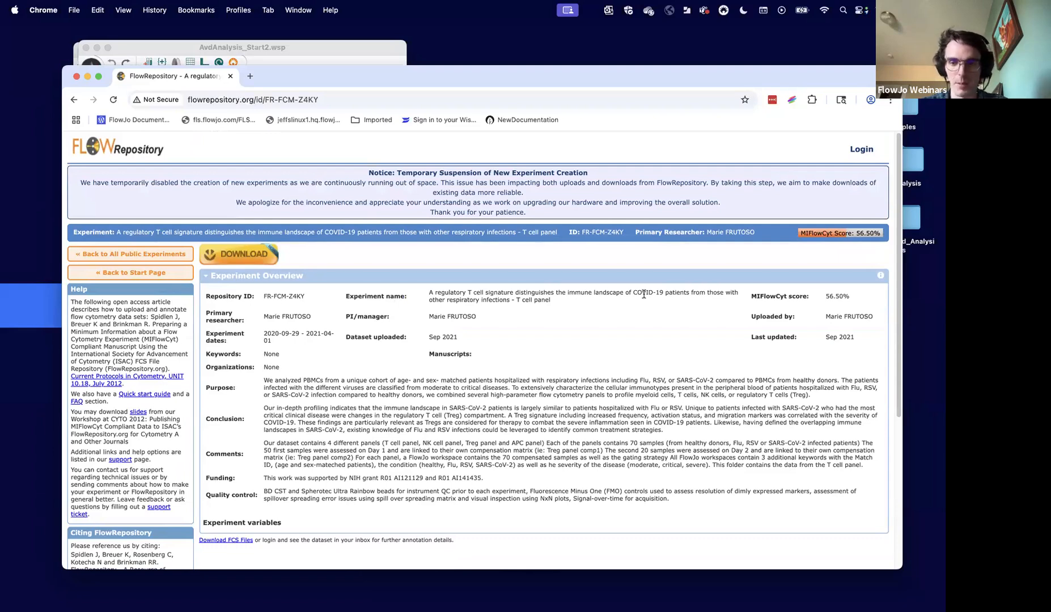
drag(634, 293, 668, 294)
click(587, 350)
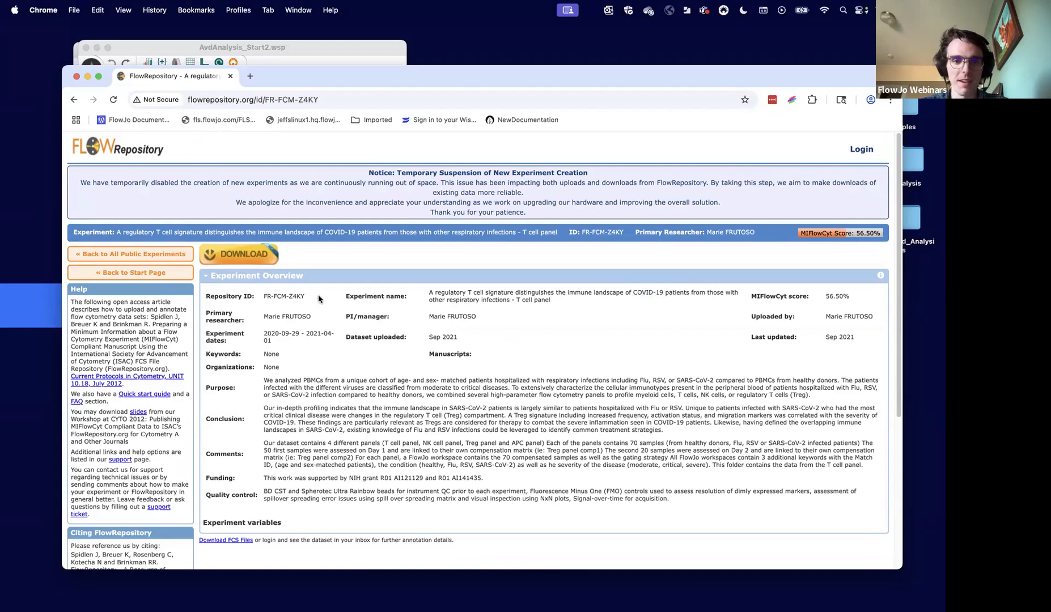
drag(312, 297, 263, 300)
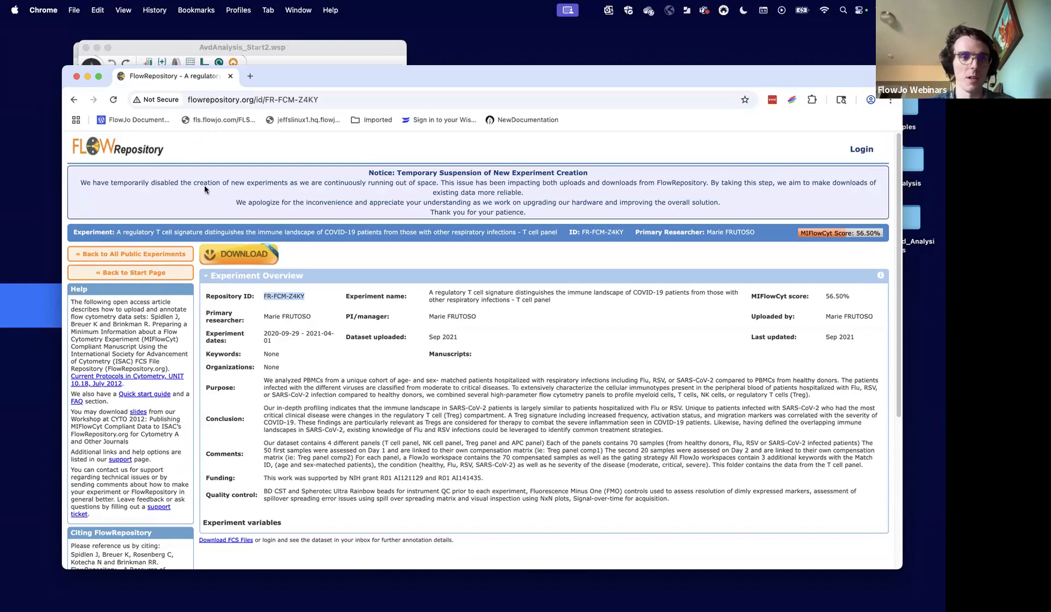
click(87, 77)
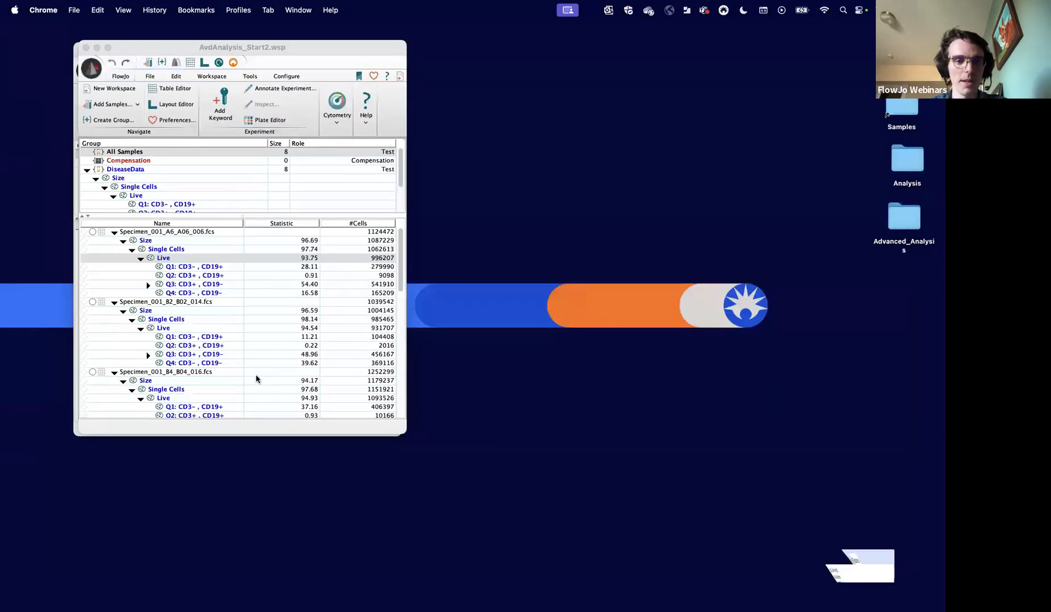
- Review the samples in the Sars-CoV-2 group alongside the Healthy group, and return to the DiseaseData group
scroll(146, 184, down, 3)
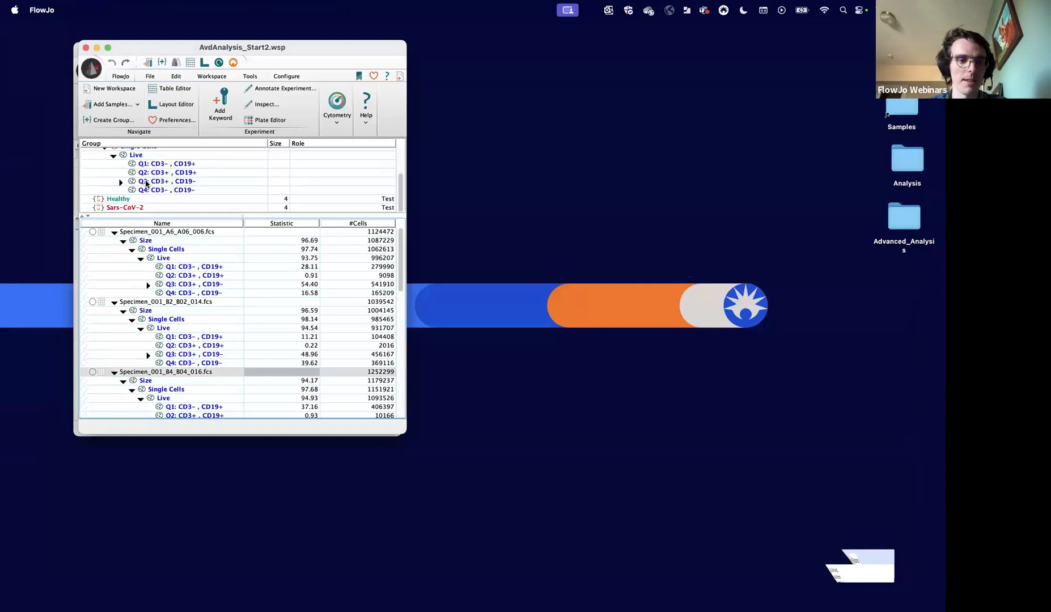
click(137, 203)
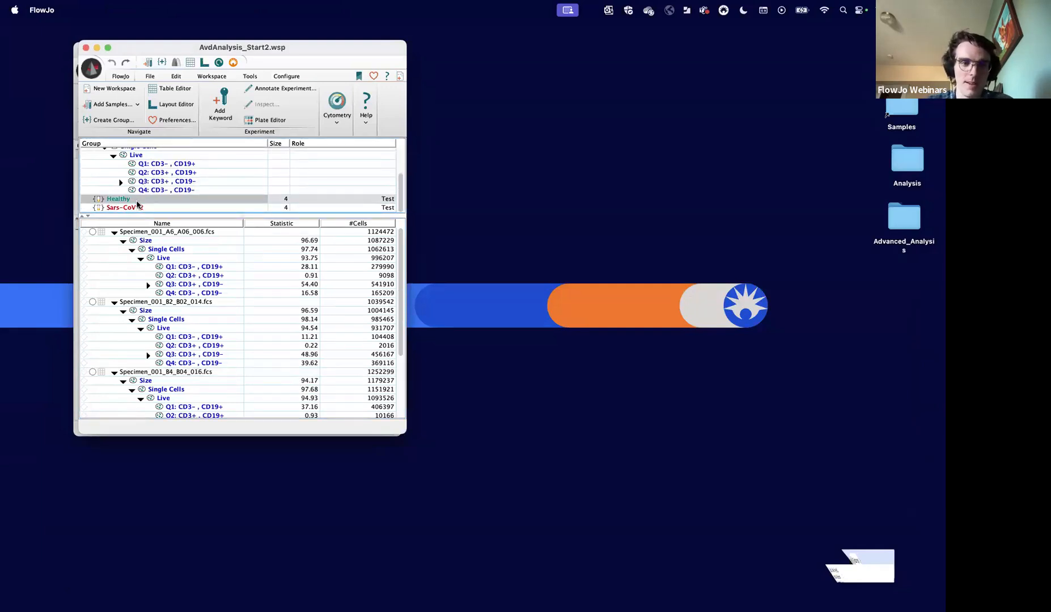
click(133, 208)
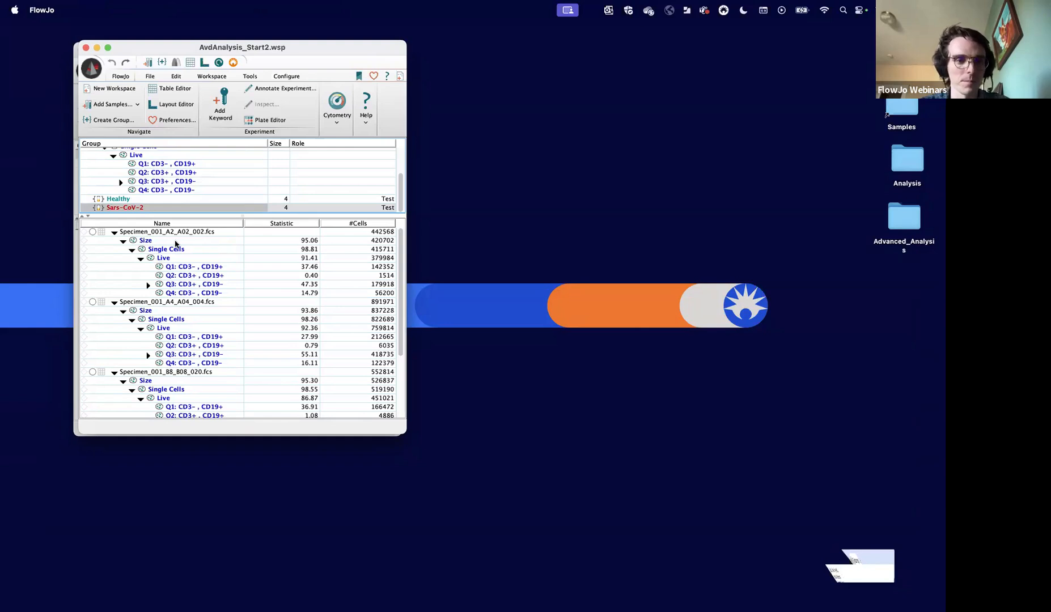
scroll(179, 202, up, 3)
click(149, 172)
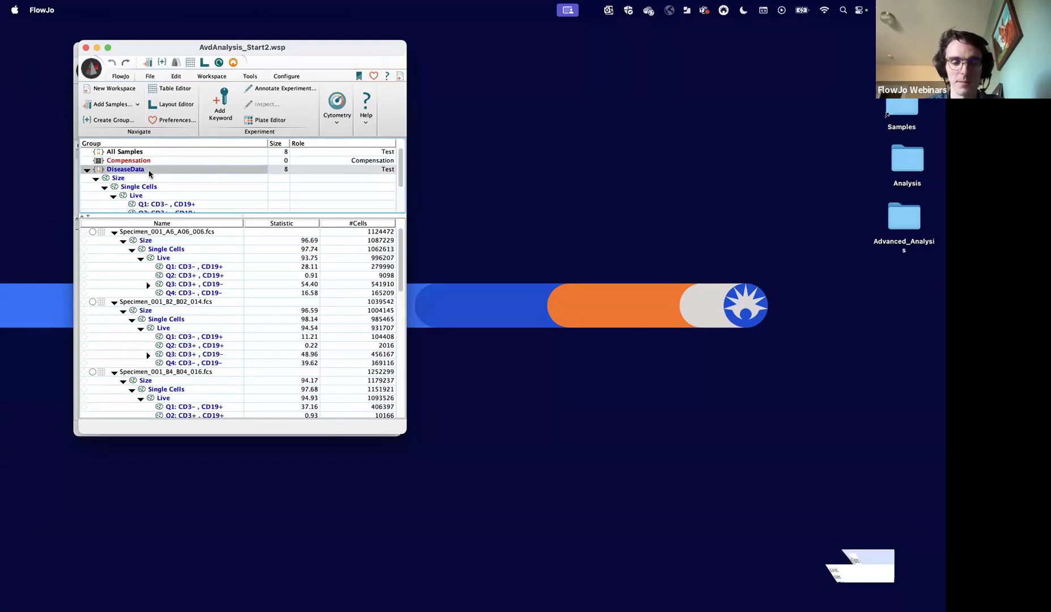
- Look through the DiseaseData samples and compare their event counts across the specimen files
click(182, 233)
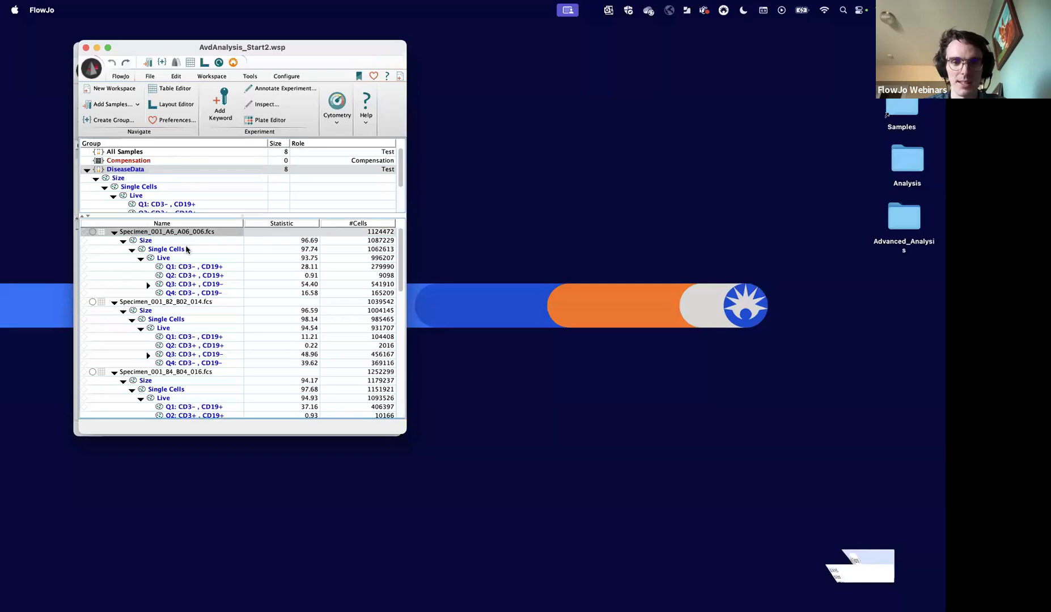
click(190, 303)
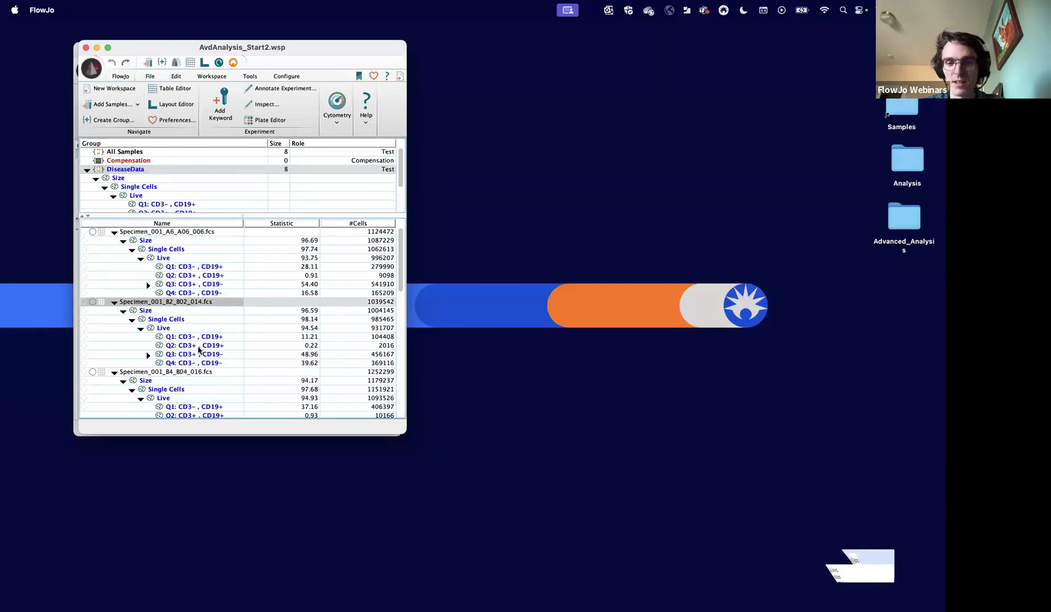
click(177, 372)
scroll(179, 340, down, 5)
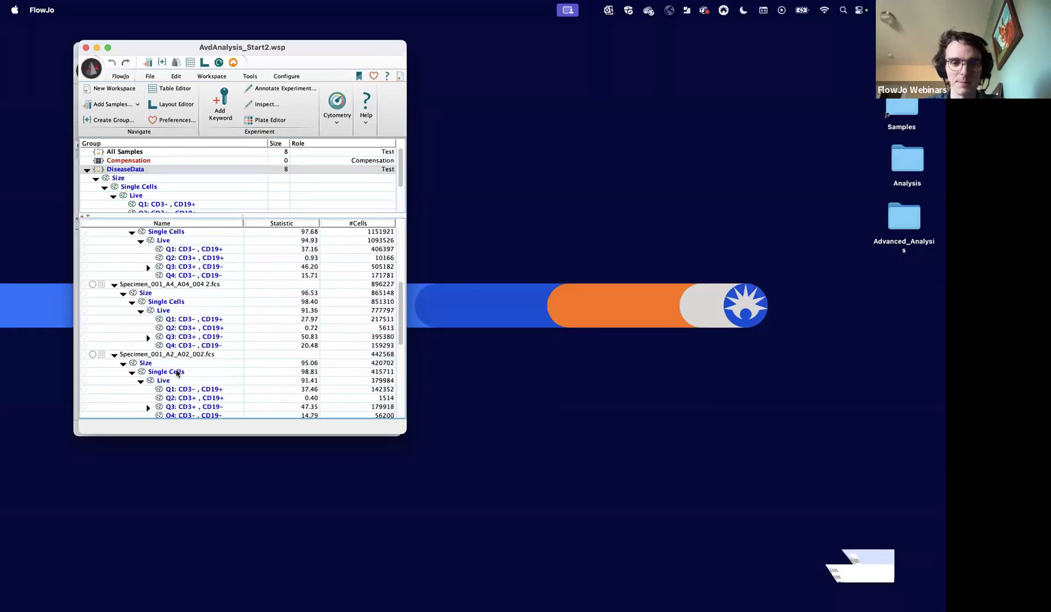
click(181, 270)
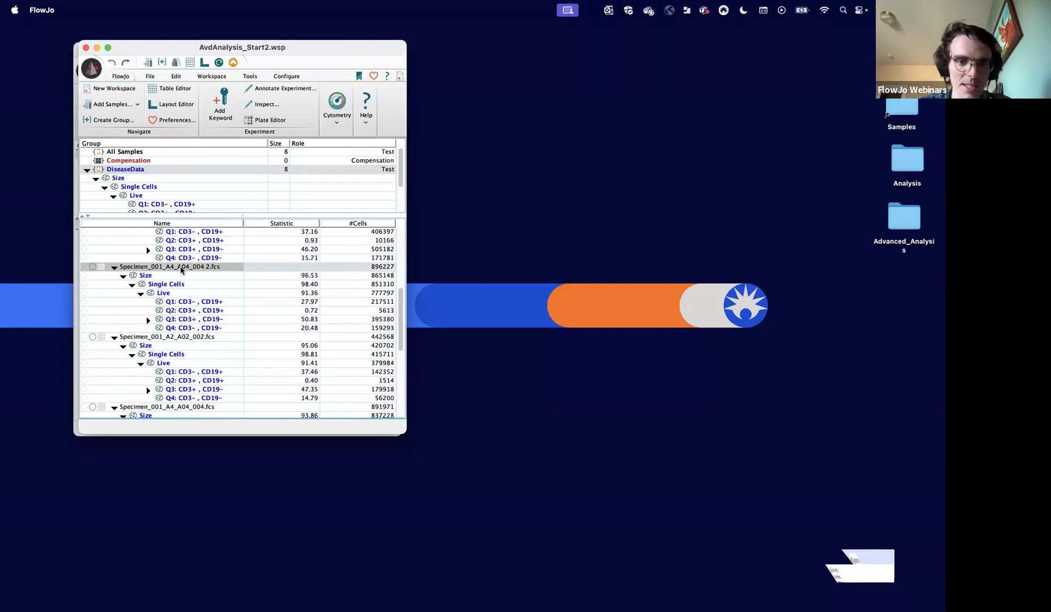
scroll(341, 341, up, 3)
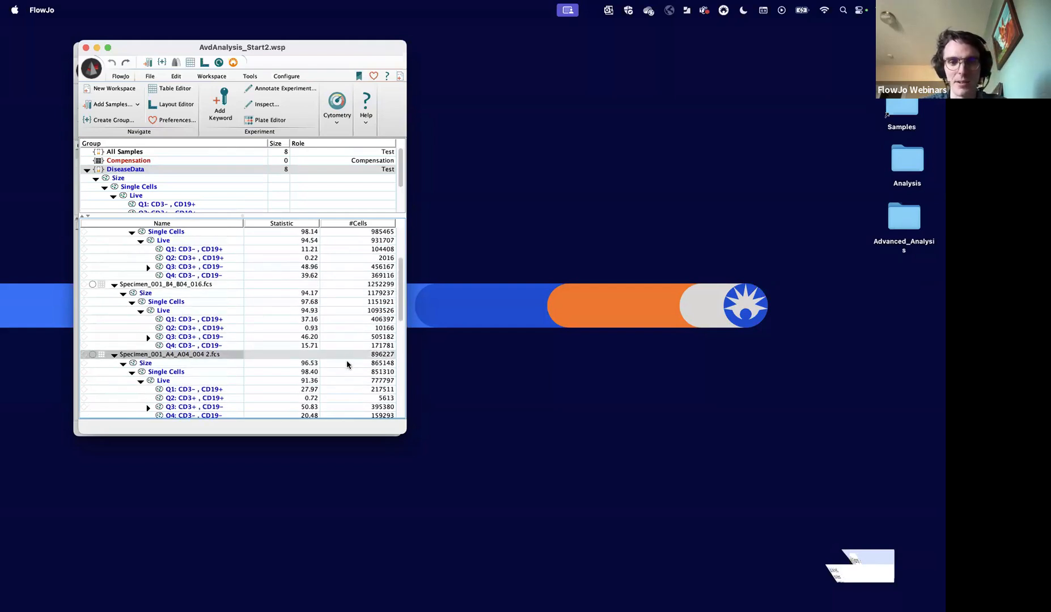
scroll(347, 360, up, 3)
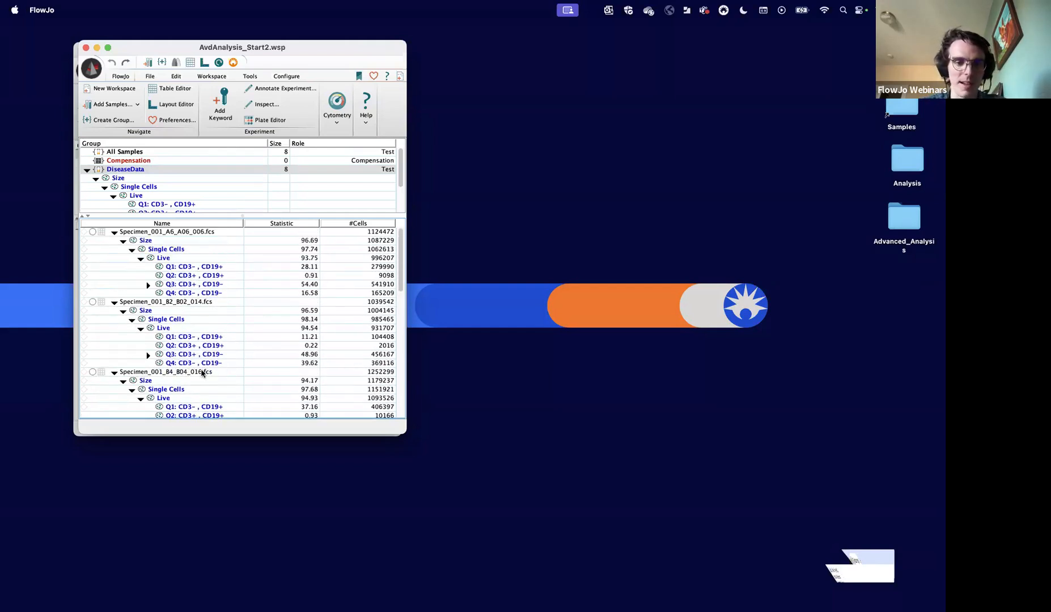
click(262, 370)
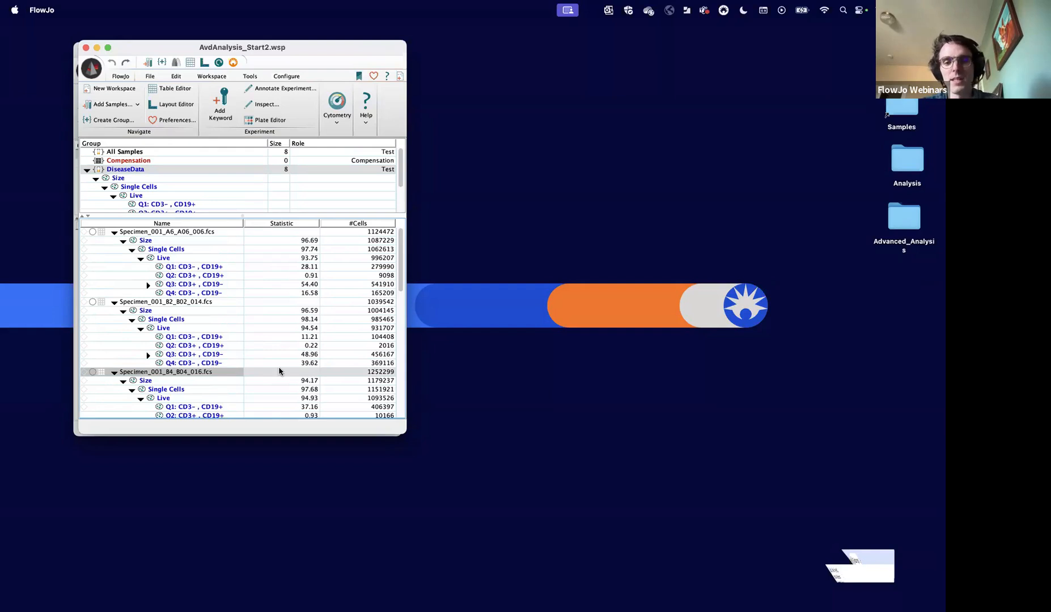
scroll(279, 371, down, 10)
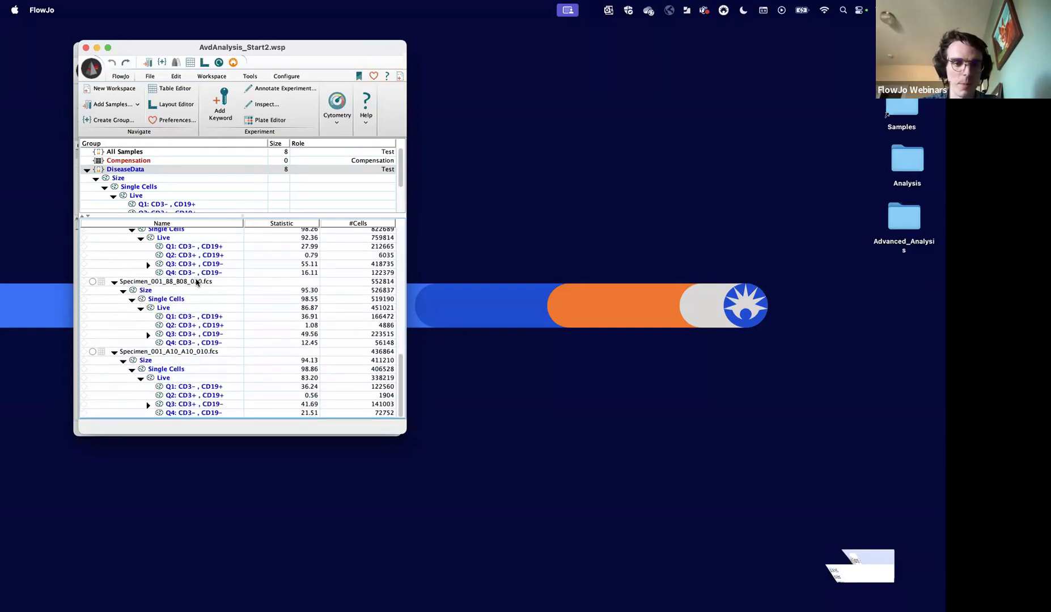
click(196, 284)
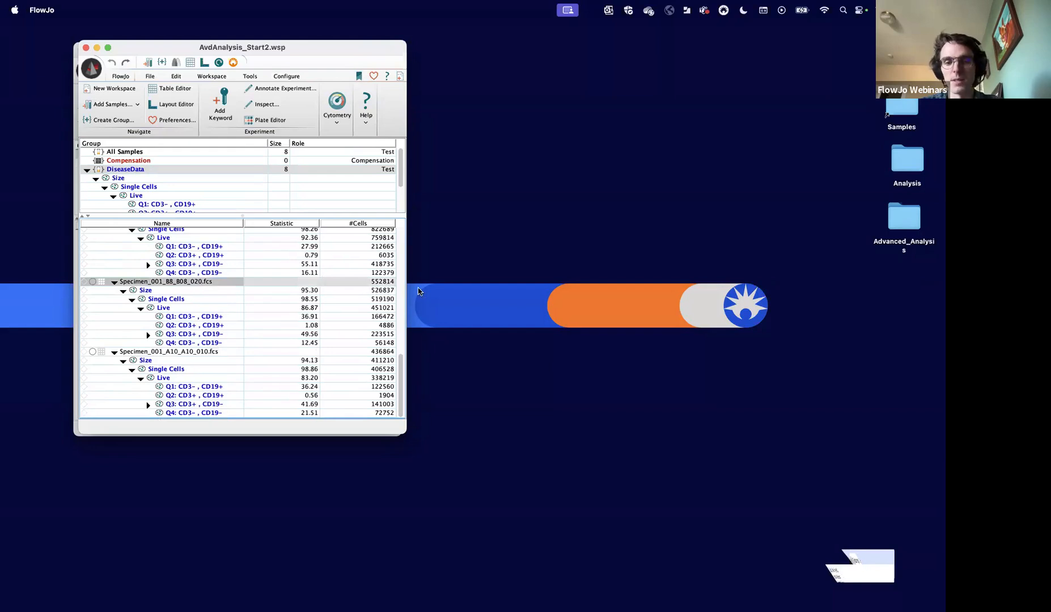
scroll(379, 299, up, 5)
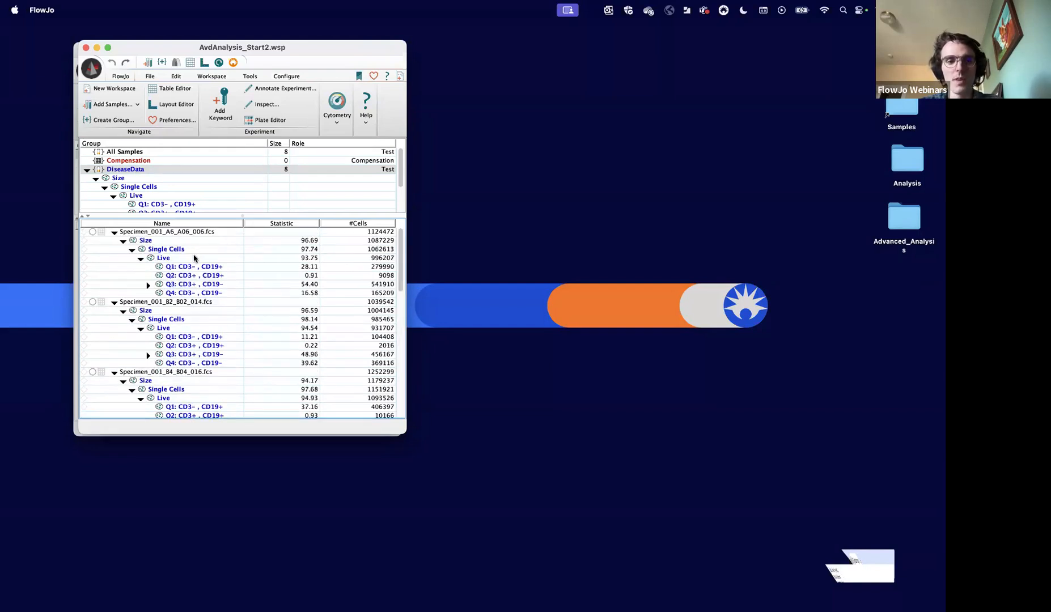
- Start the DownSampleV3 plugin on the Live population of Specimen_001_A6_A06_006.fcs
click(194, 258)
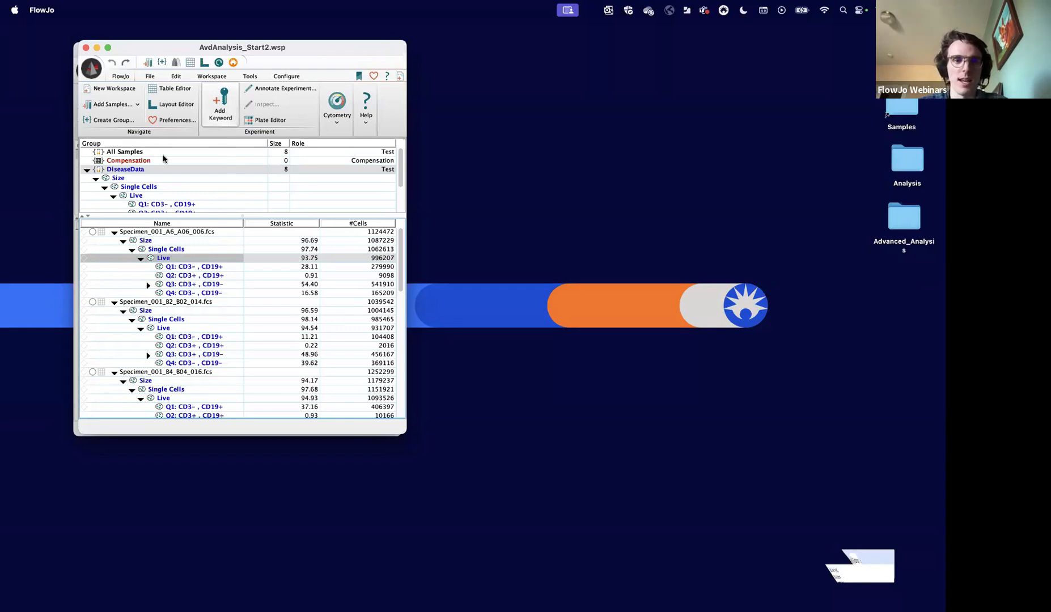
click(214, 76)
click(189, 106)
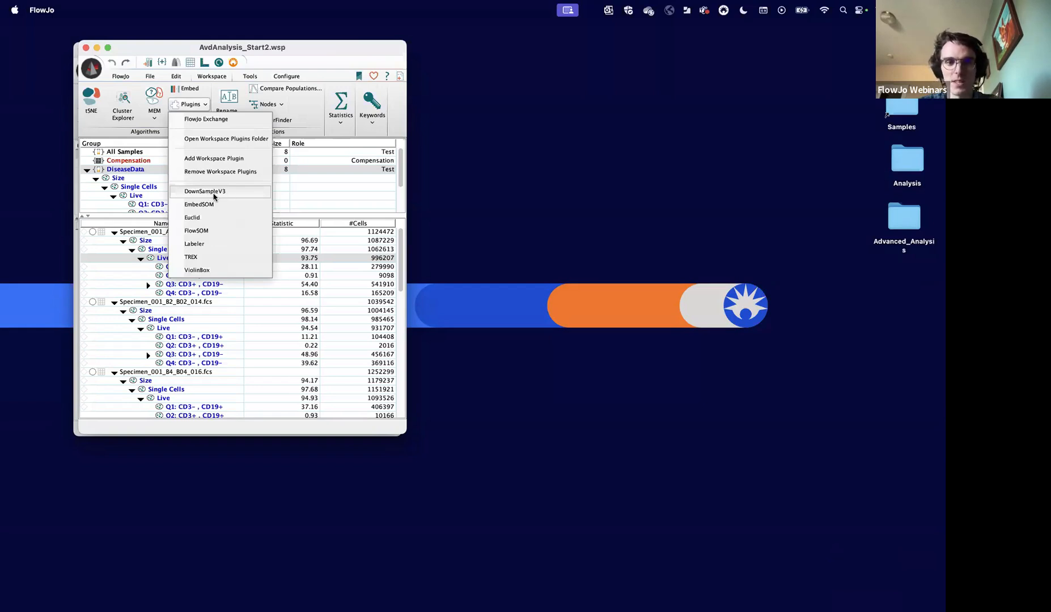
click(215, 192)
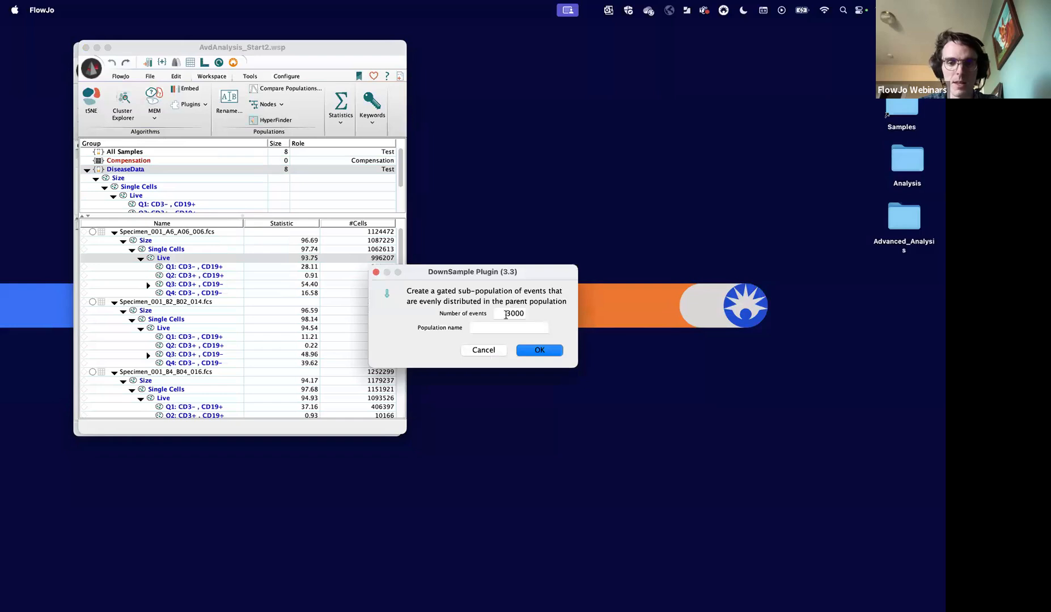
- Set the DownSample plugin's number of events to 50000
click(506, 313)
drag(485, 276, 514, 249)
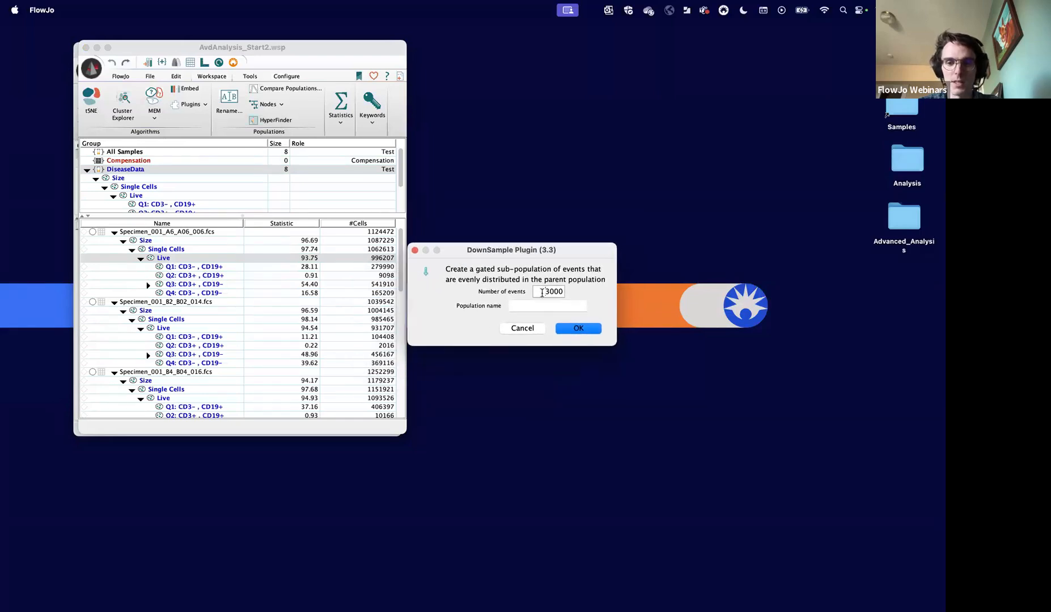
key(Delete)
text(200)
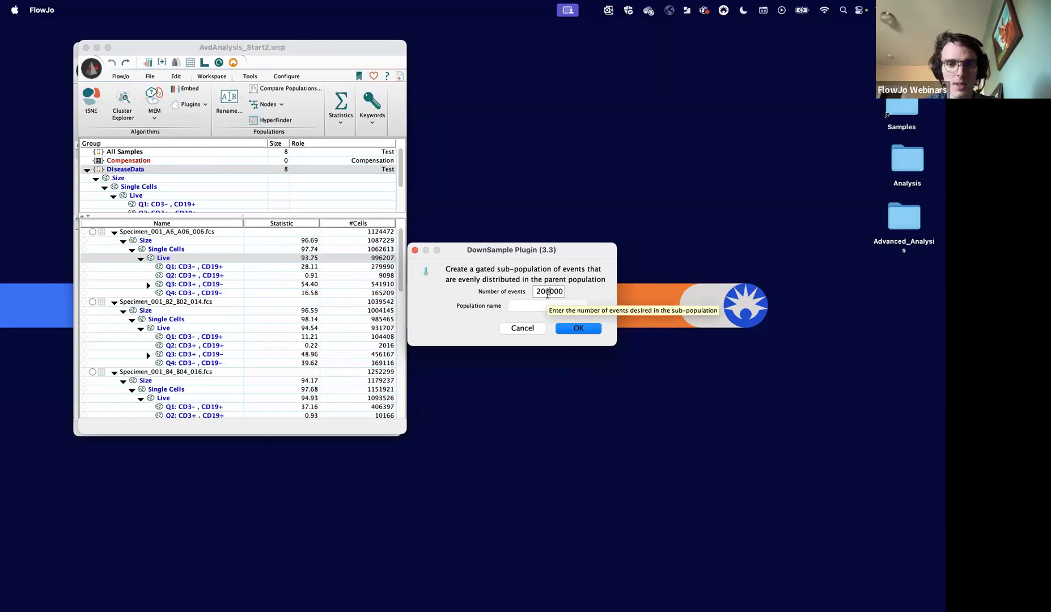
key(BackSpace)
key(BackSpace)
key(BackSpace)
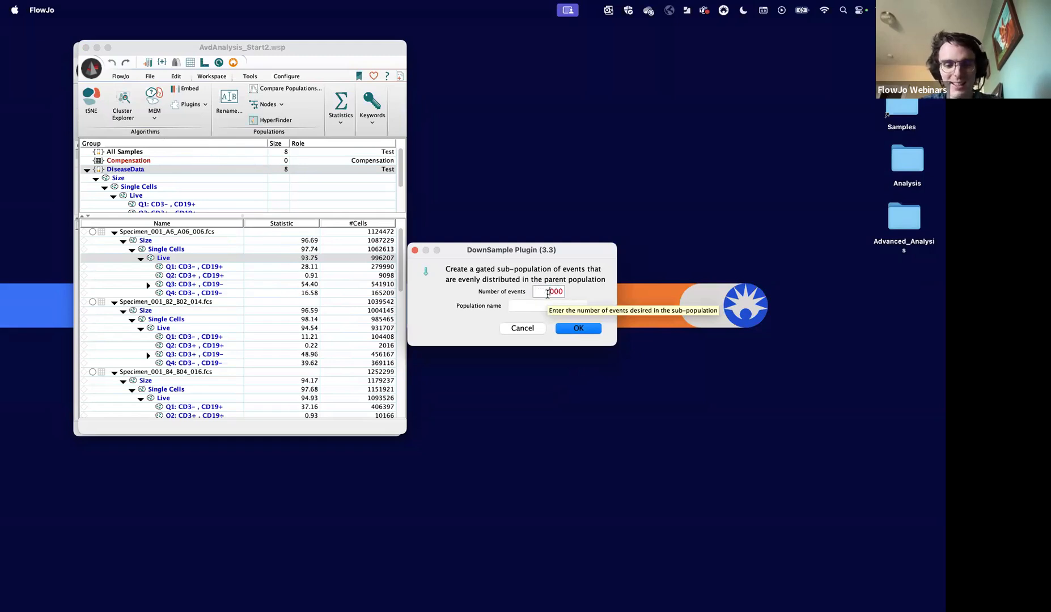
text(50)
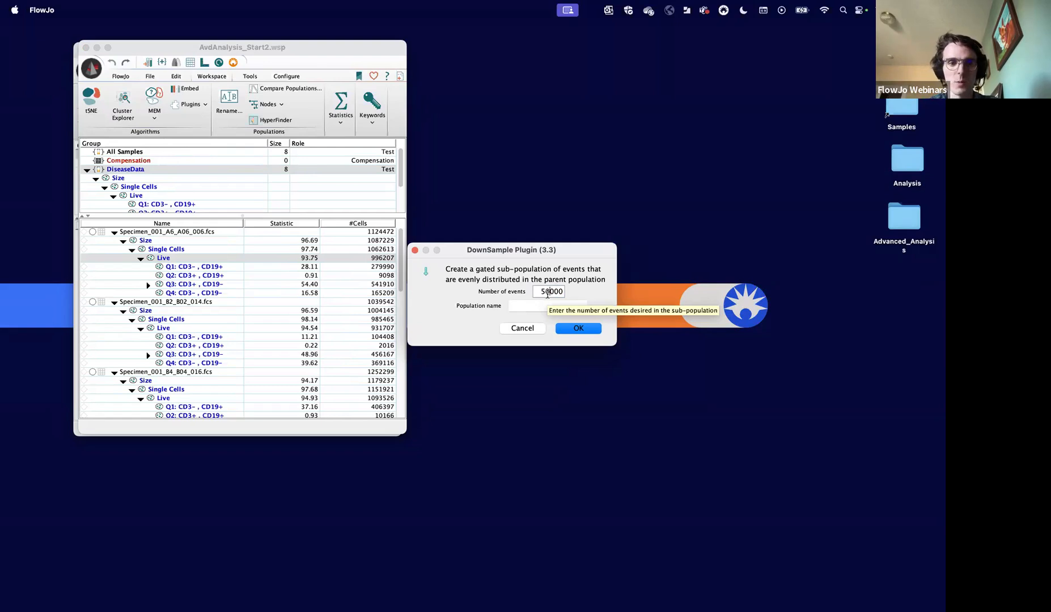
- Run the downsampling on Live and copy both the DownSample of Live node and the DownsampleDP population to the DiseaseData group
click(581, 332)
click(202, 276)
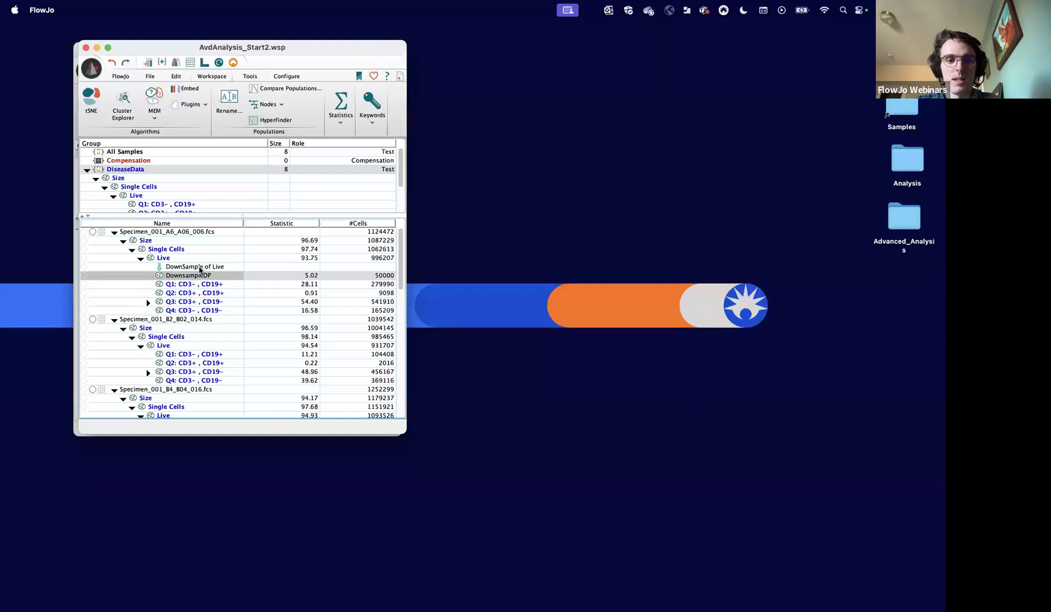
click(200, 270)
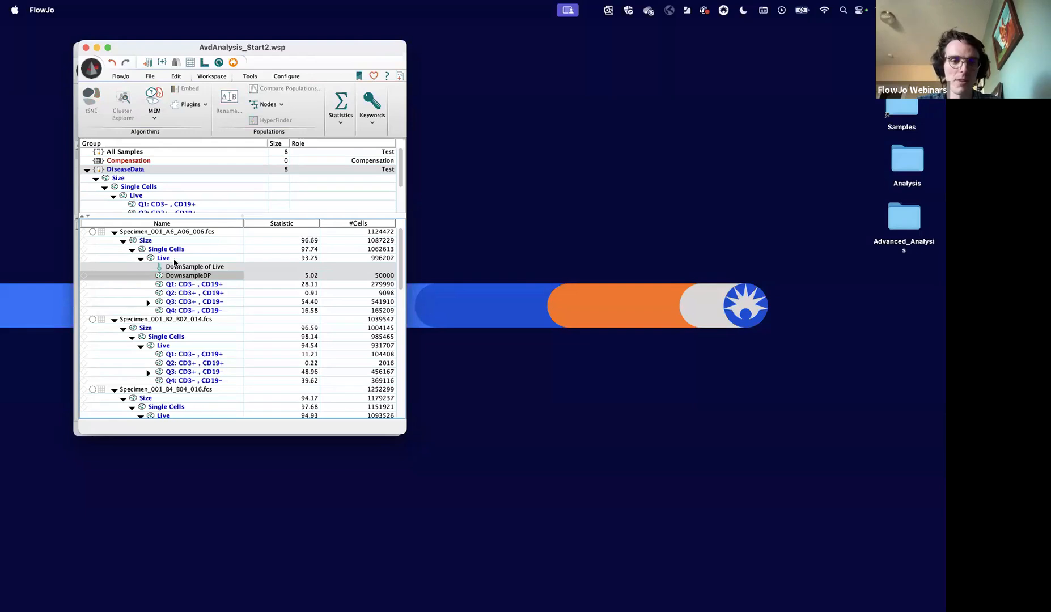
right_click(194, 269)
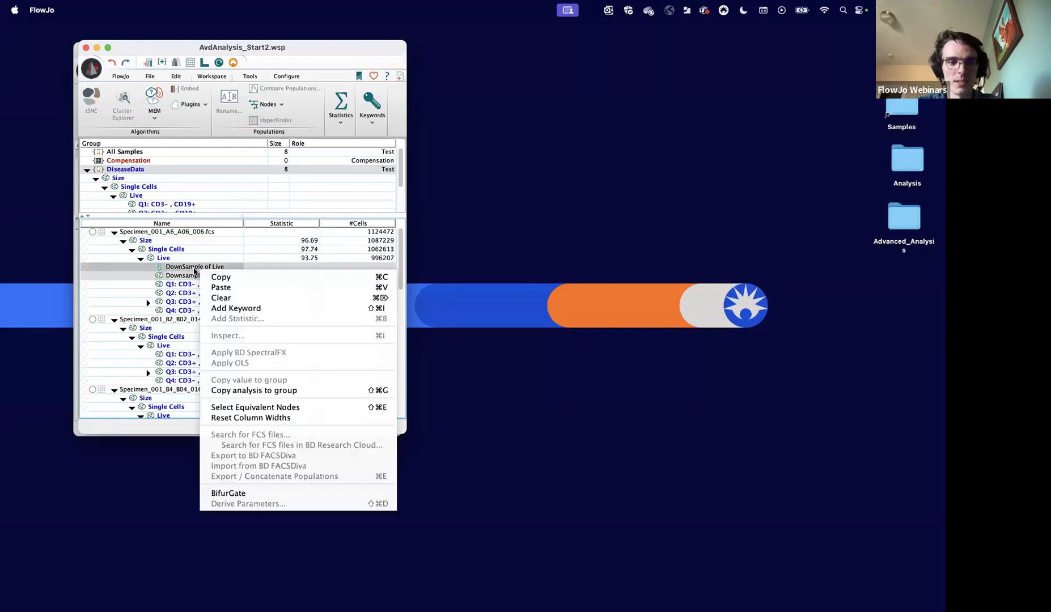
click(236, 391)
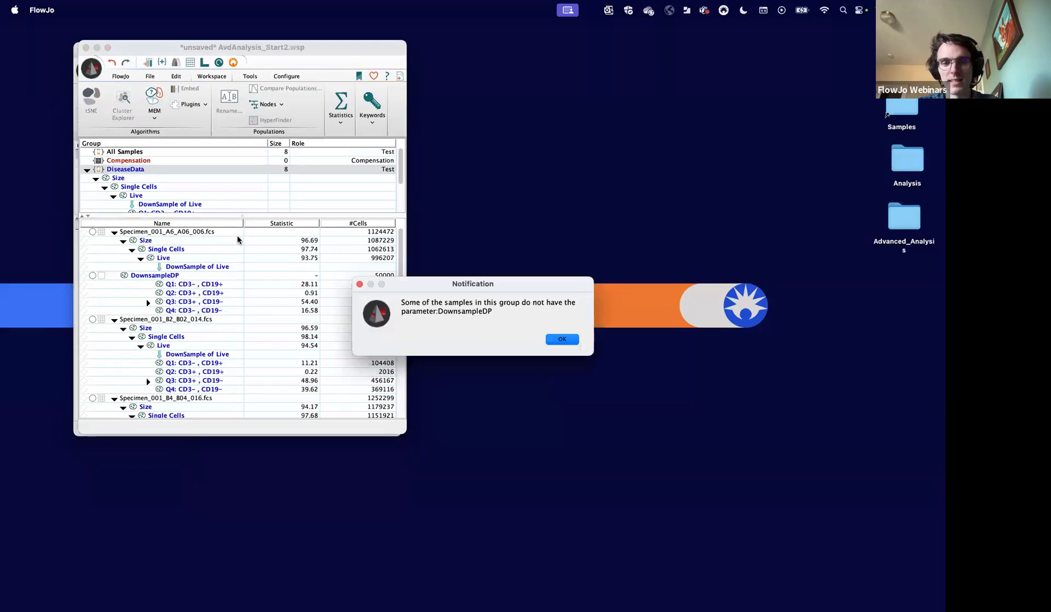
click(566, 339)
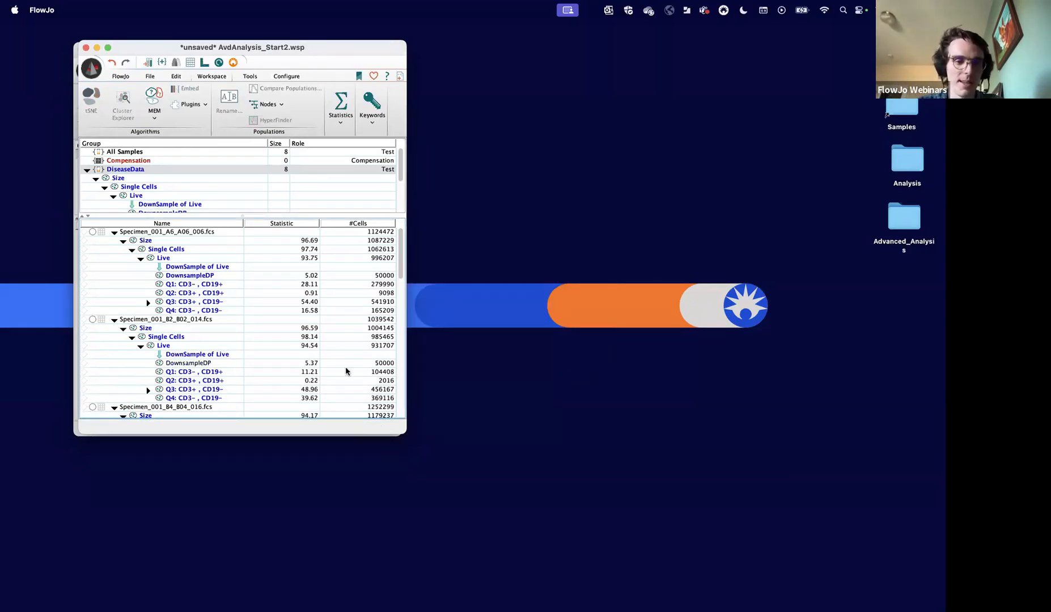
- Check the DownSample of Live nodes and DownsampleDP event counts across the DiseaseData samples
scroll(346, 372, down, 10)
click(215, 369)
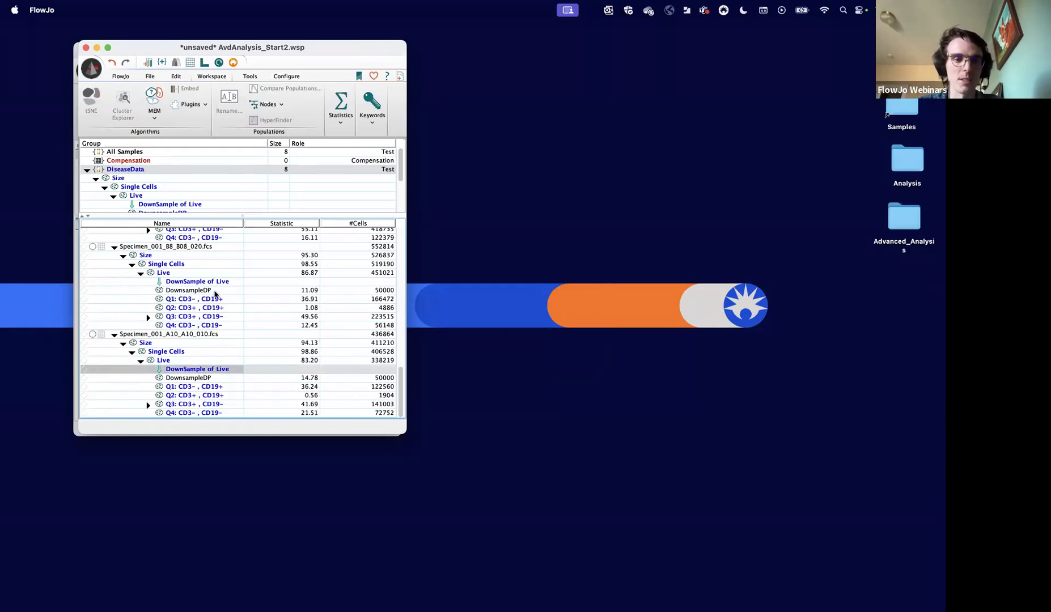
click(197, 378)
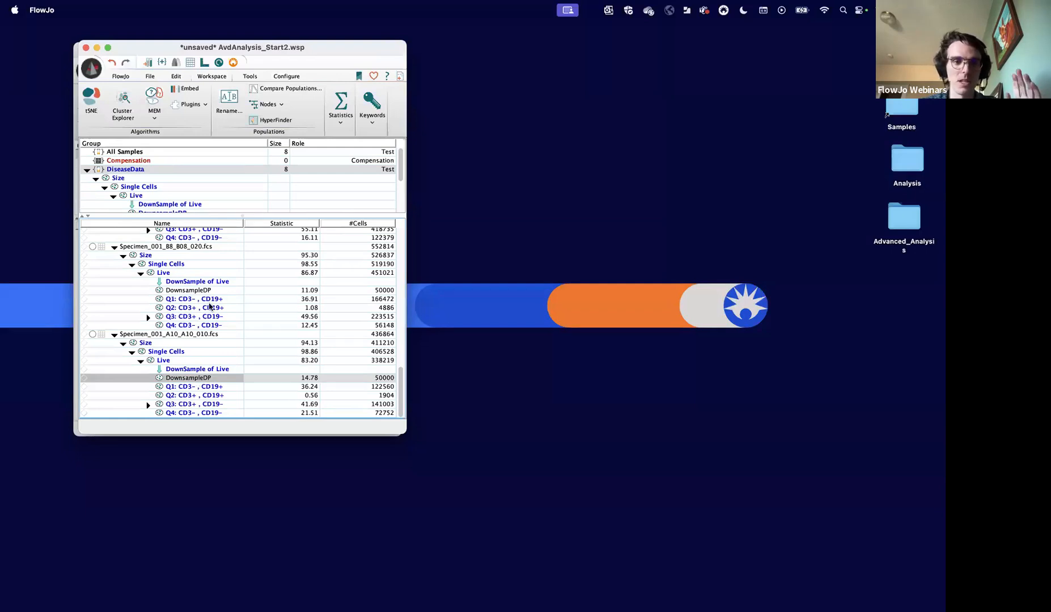
scroll(209, 306, up, 15)
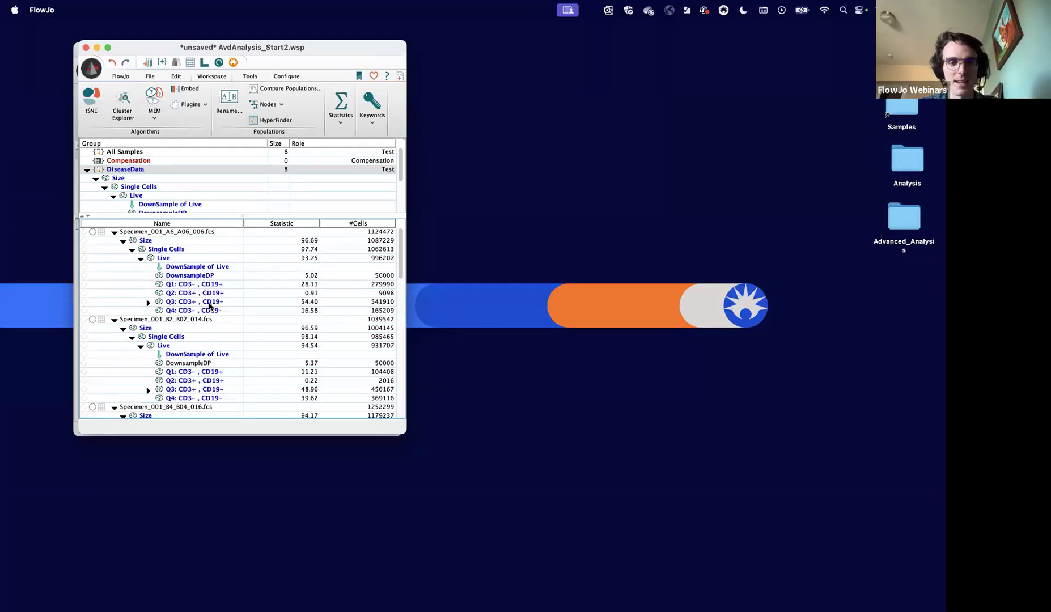
- Reopen the settings of the DownSample of Live node in Specimen_001_A6_A06_006.fcs and close them without changes
click(205, 276)
click(190, 268)
click(161, 204)
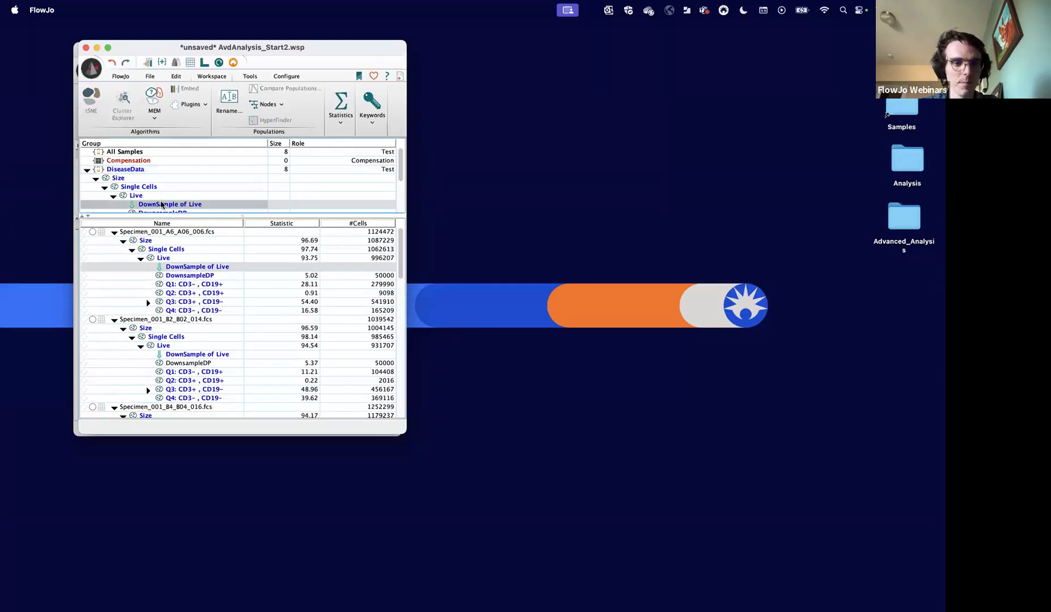
double_click(196, 270)
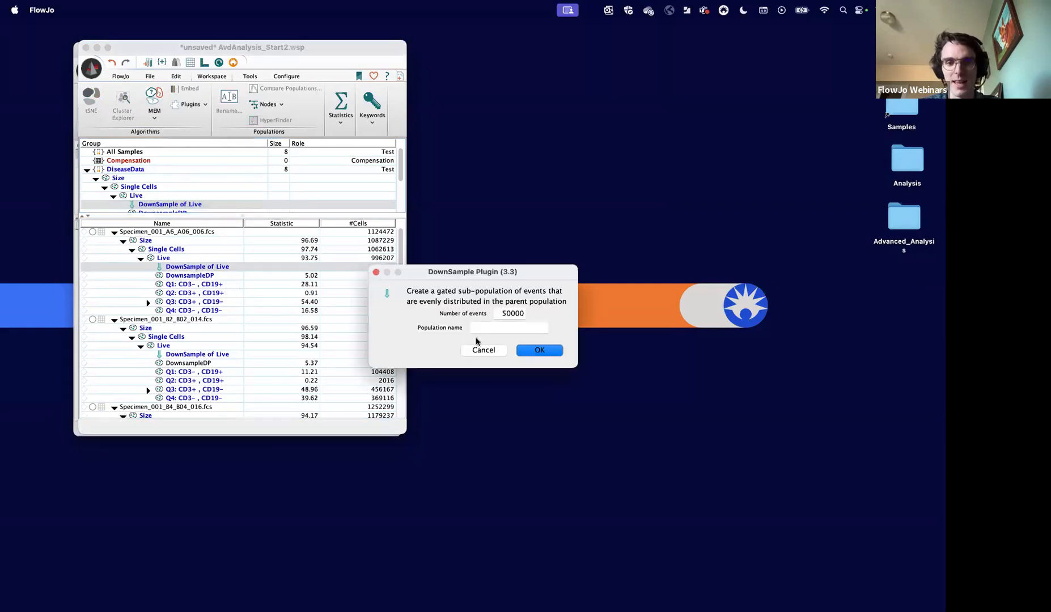
click(482, 350)
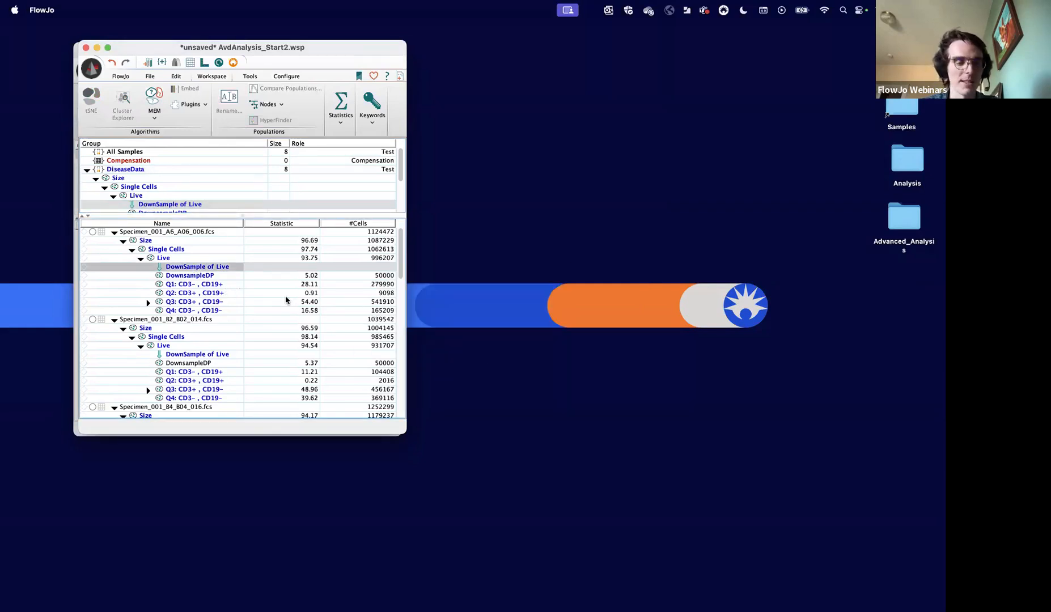
click(205, 280)
click(168, 208)
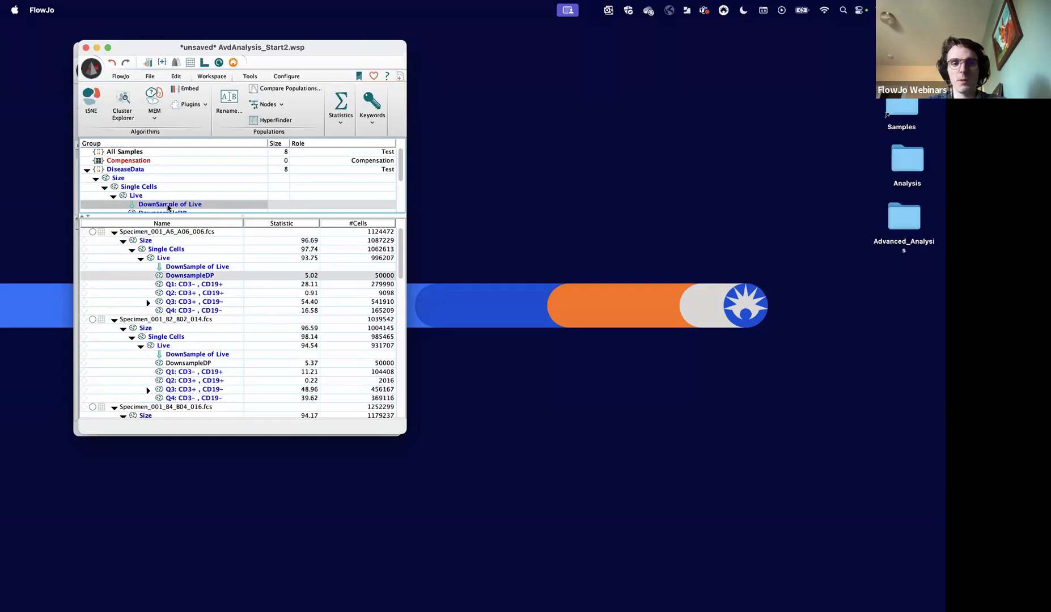
click(187, 268)
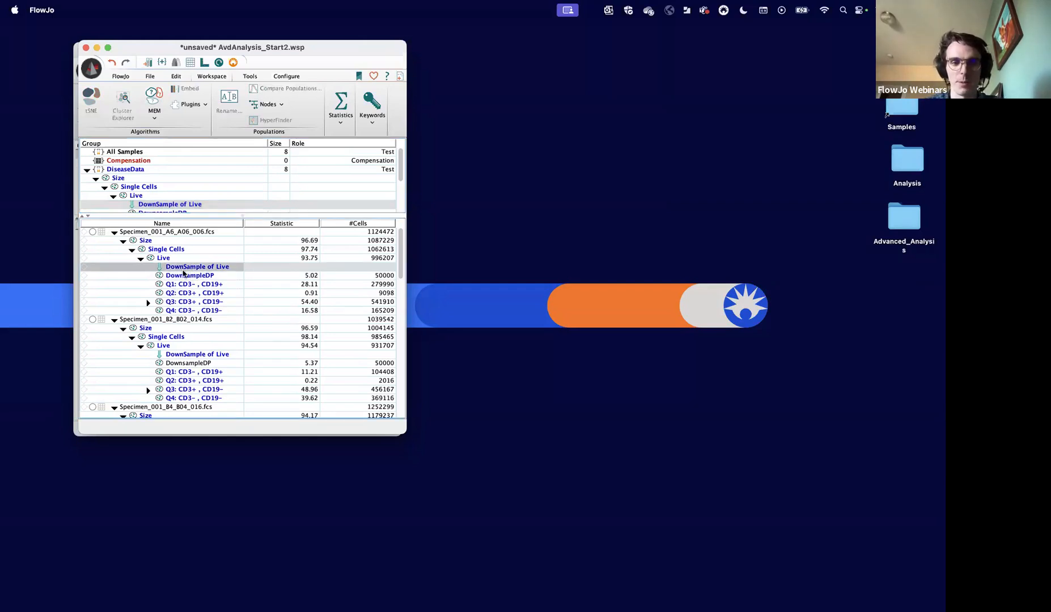
click(186, 278)
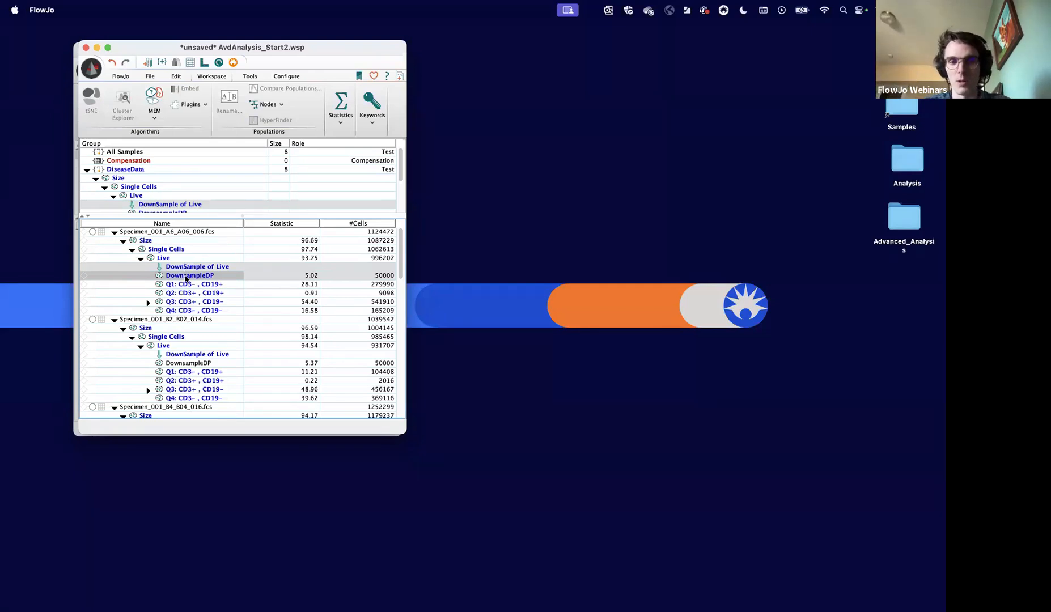
click(189, 277)
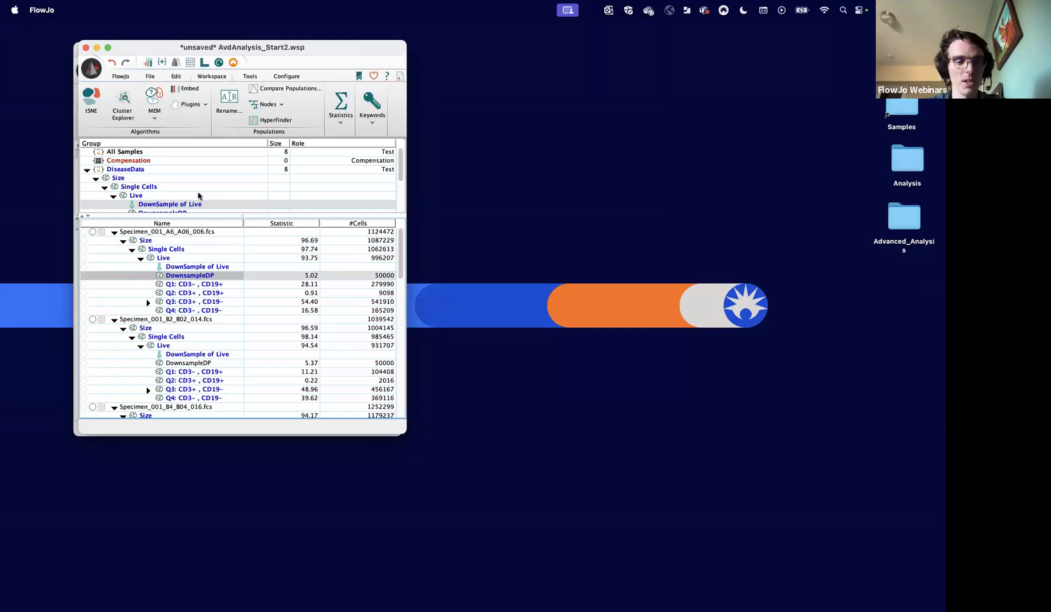
- Delete the DownSample of Live plugin node entirely from the DiseaseData group, keeping the DownsampleDP population
scroll(190, 199, down, 3)
click(162, 185)
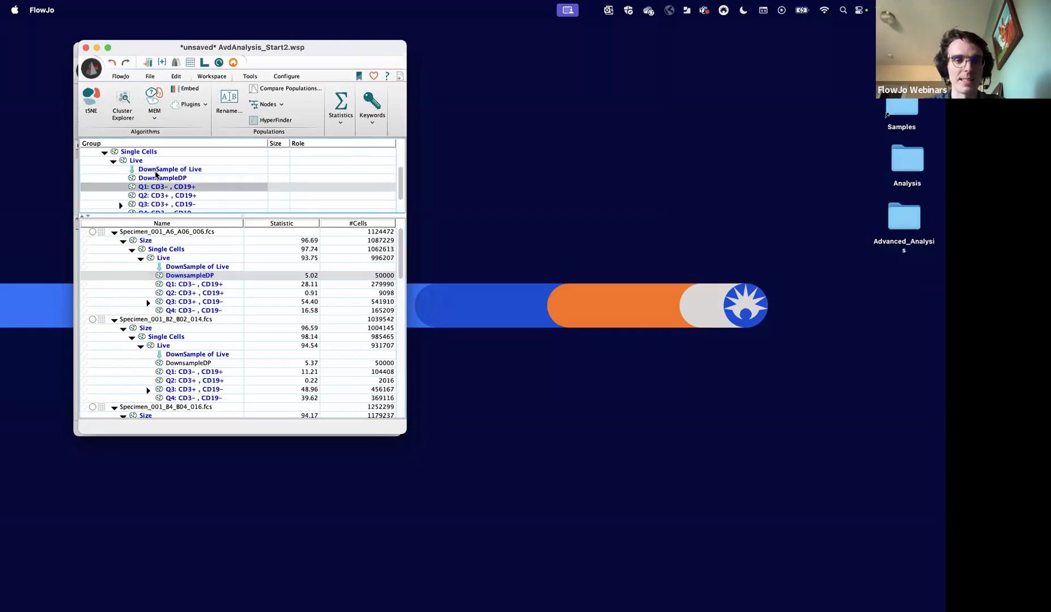
click(156, 170)
key(Delete)
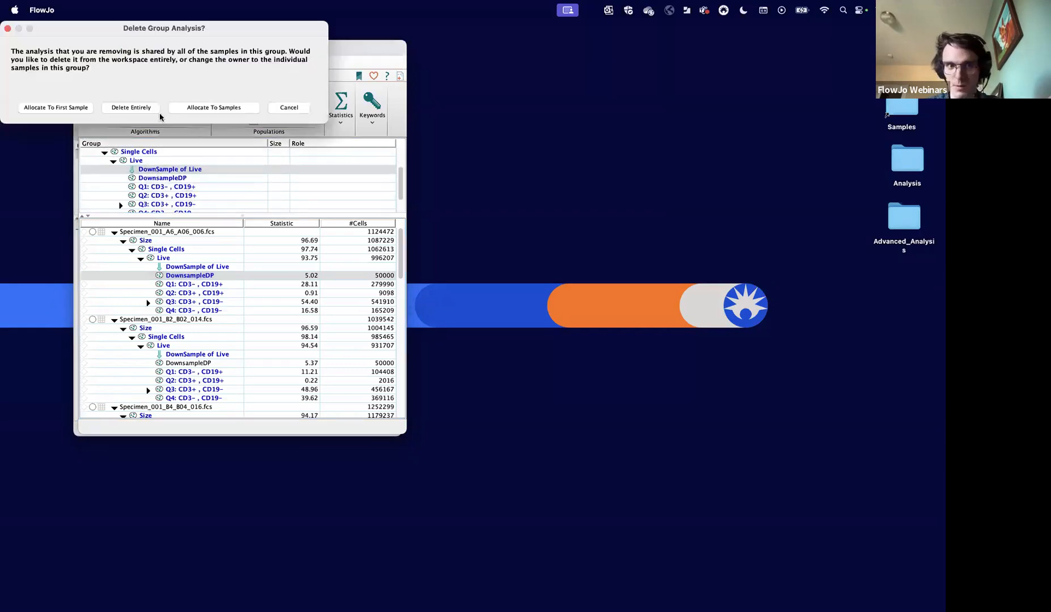
click(142, 109)
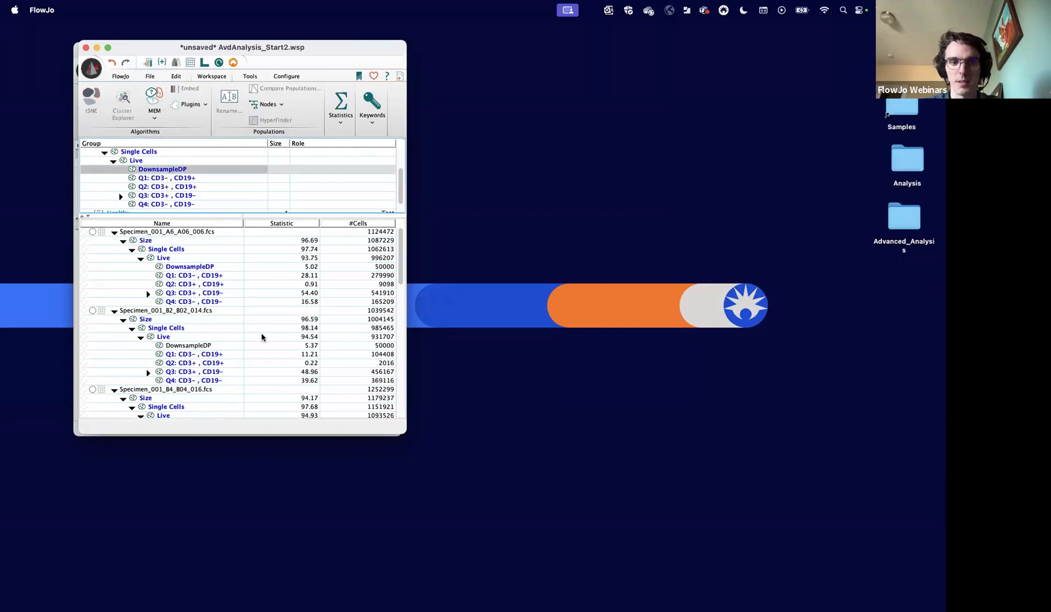
- Review the DownsampleDP populations under Live in the first few DiseaseData samples
click(202, 267)
scroll(252, 365, down, 3)
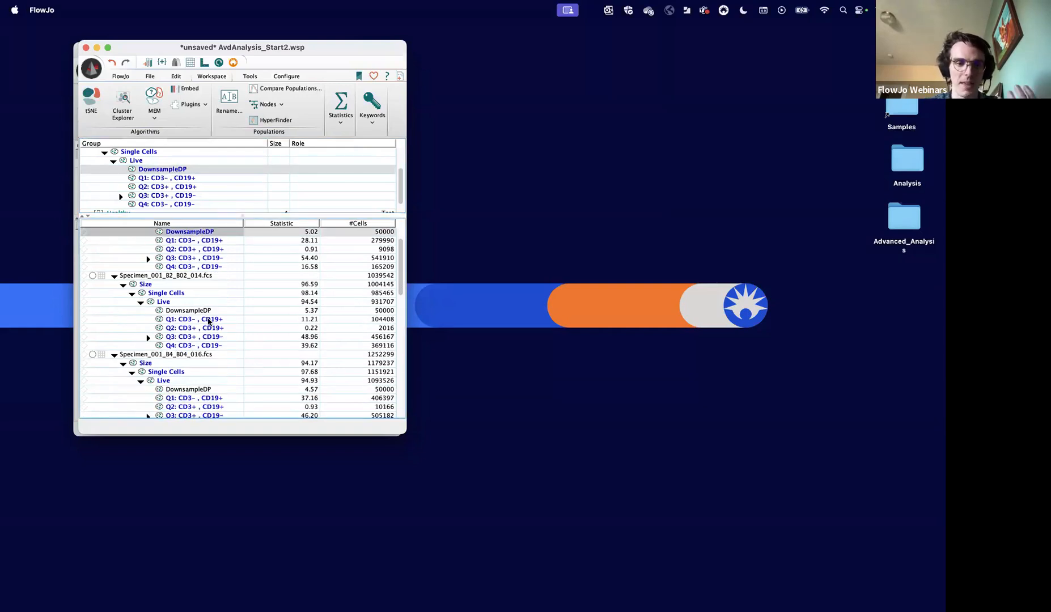
click(199, 305)
click(193, 311)
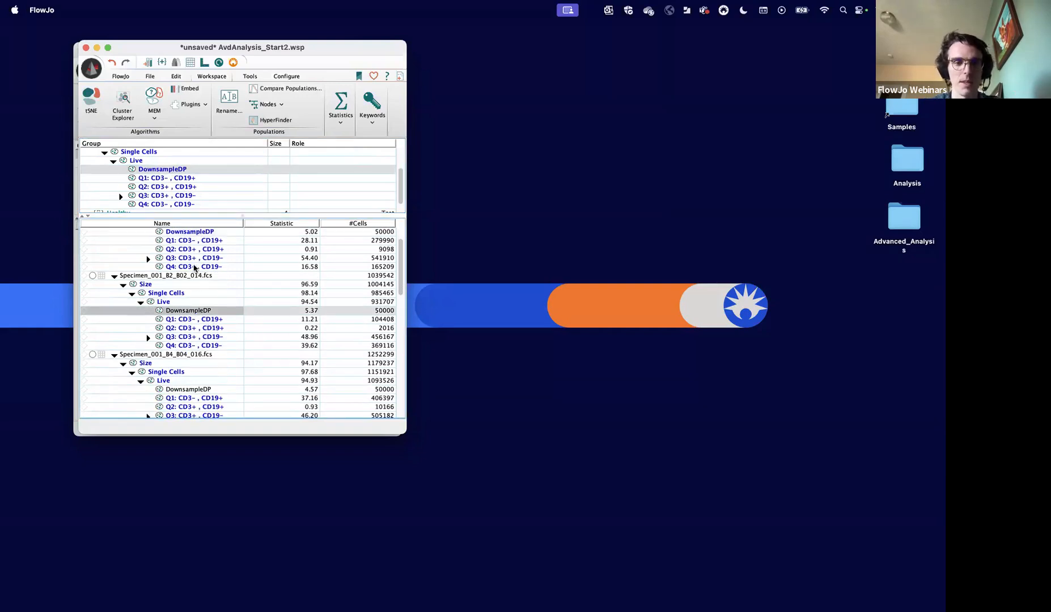
scroll(195, 267, up, 3)
click(195, 269)
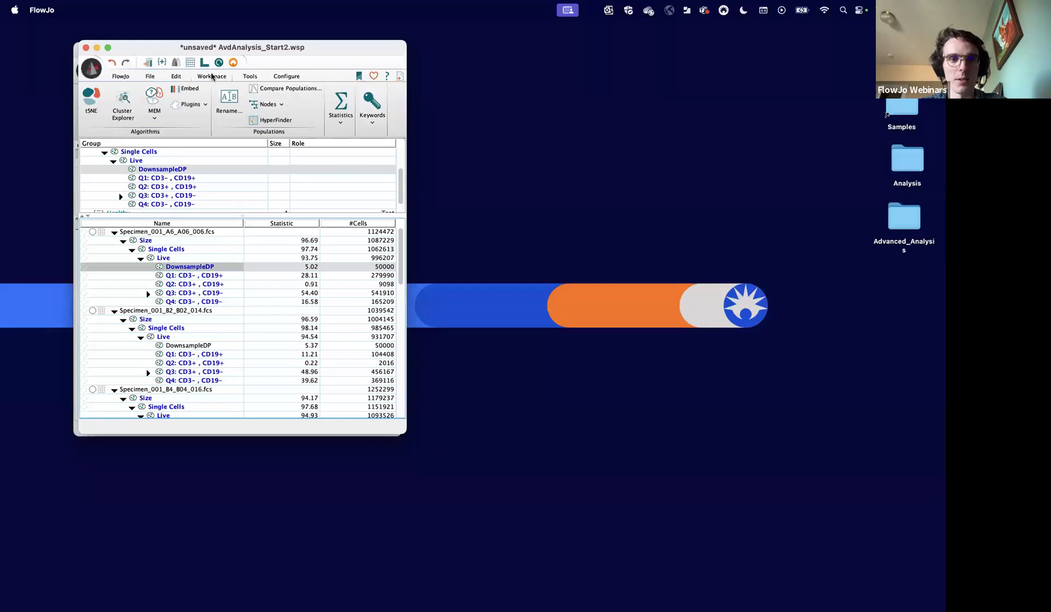
- Add two keywords named SpecimenID and State to the workspace samples
click(377, 120)
click(376, 162)
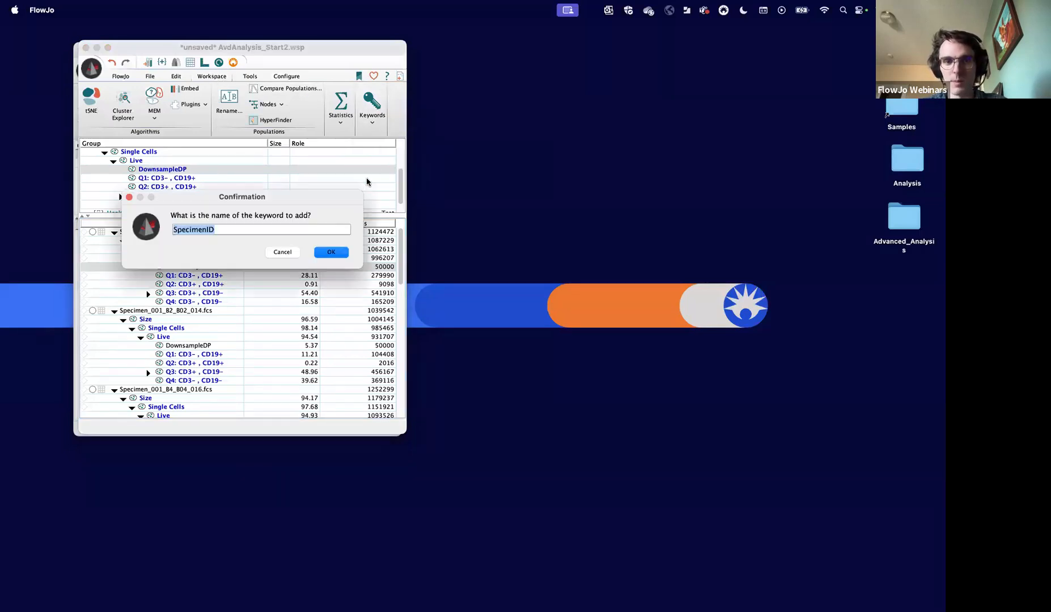
click(341, 256)
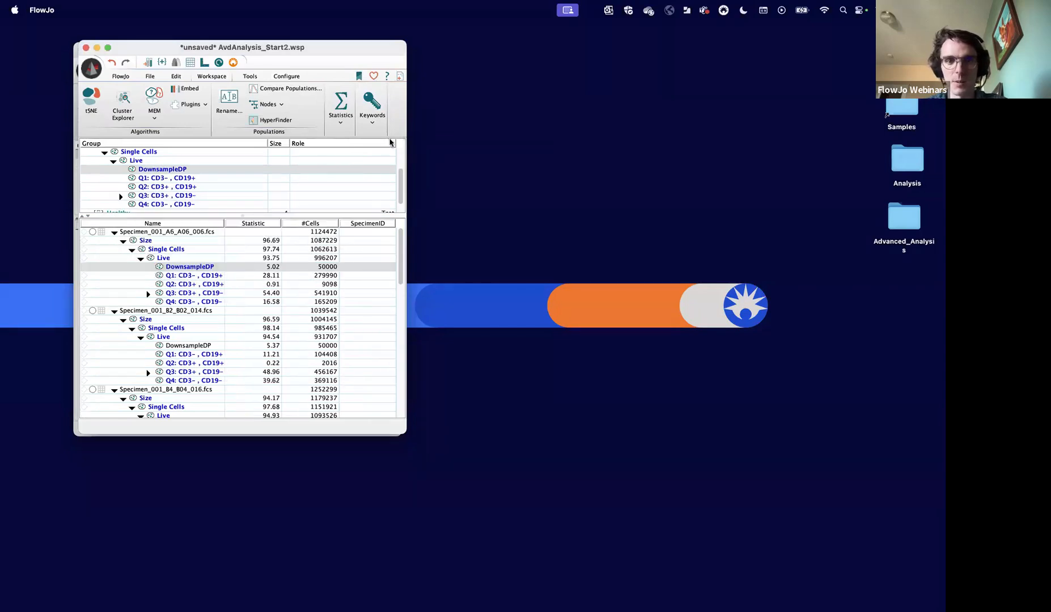
click(375, 121)
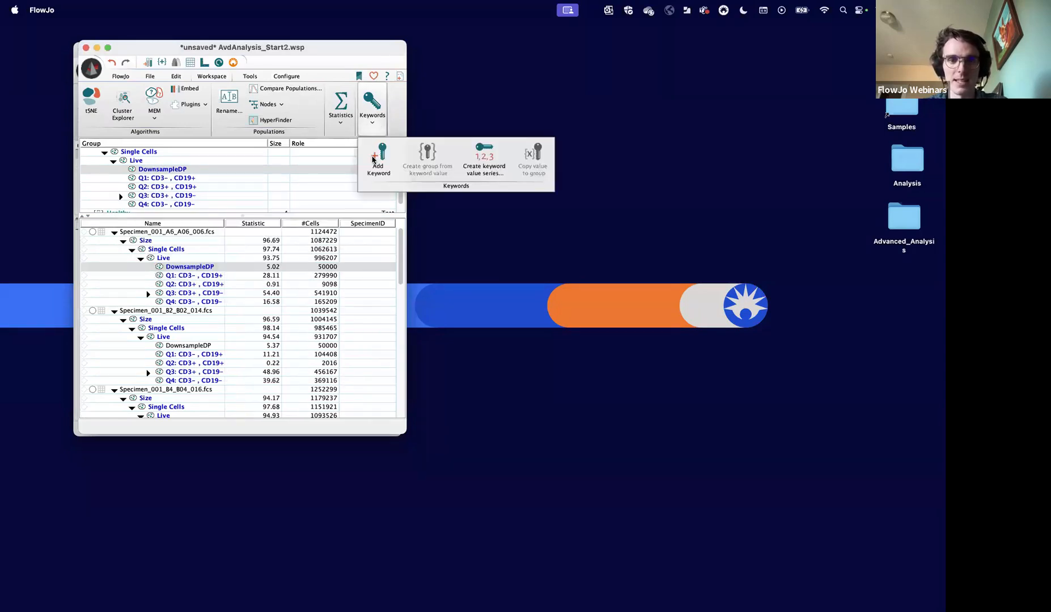
click(375, 163)
text(State)
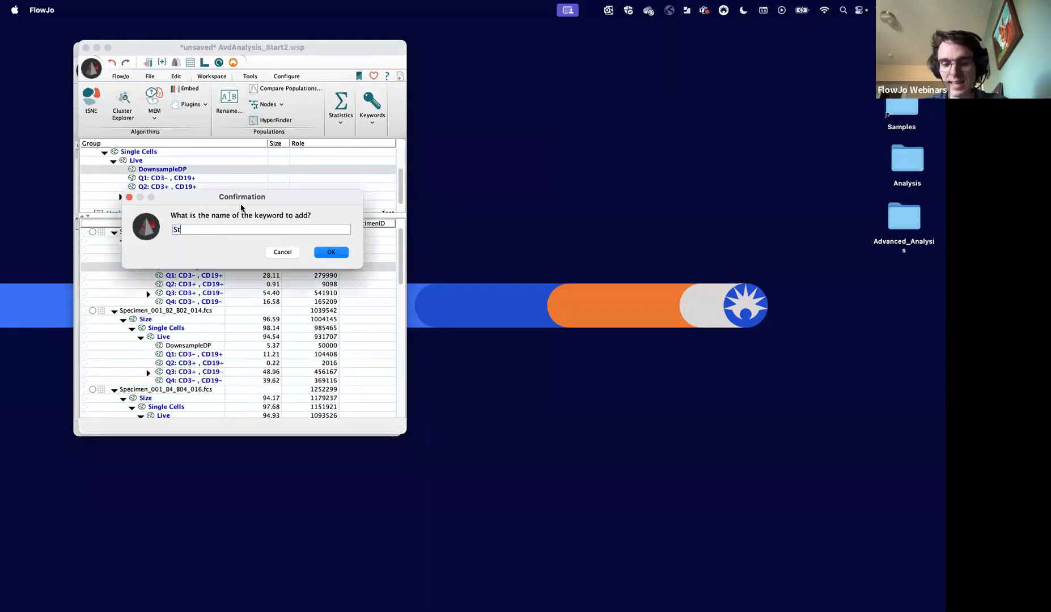
click(340, 256)
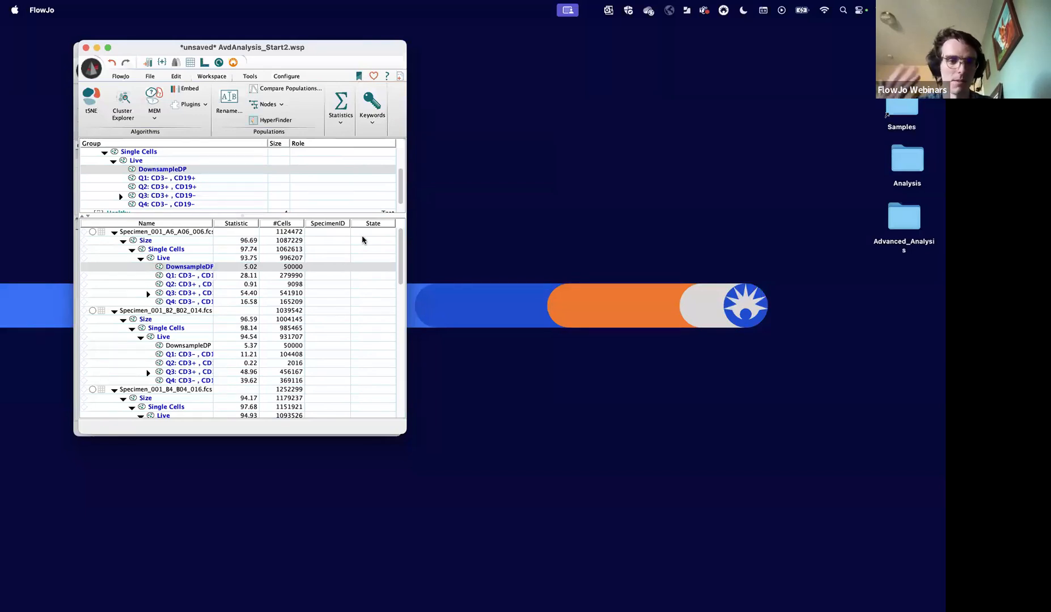
- Collapse the sample hierarchies and fill SpecimenID for all 8 samples with a numerical series starting at 1 with increment 1
click(337, 239)
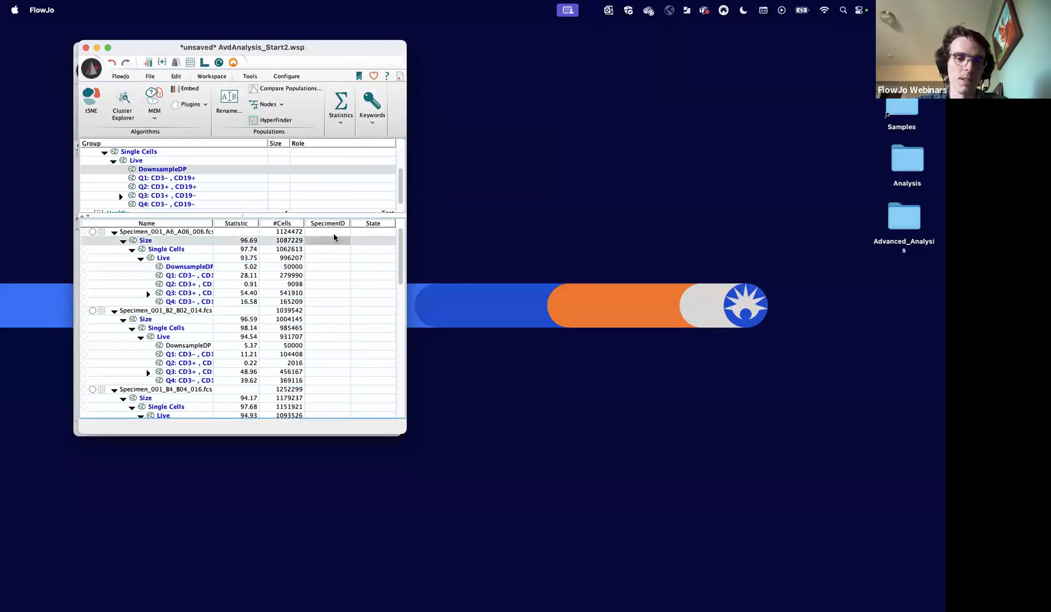
double_click(331, 232)
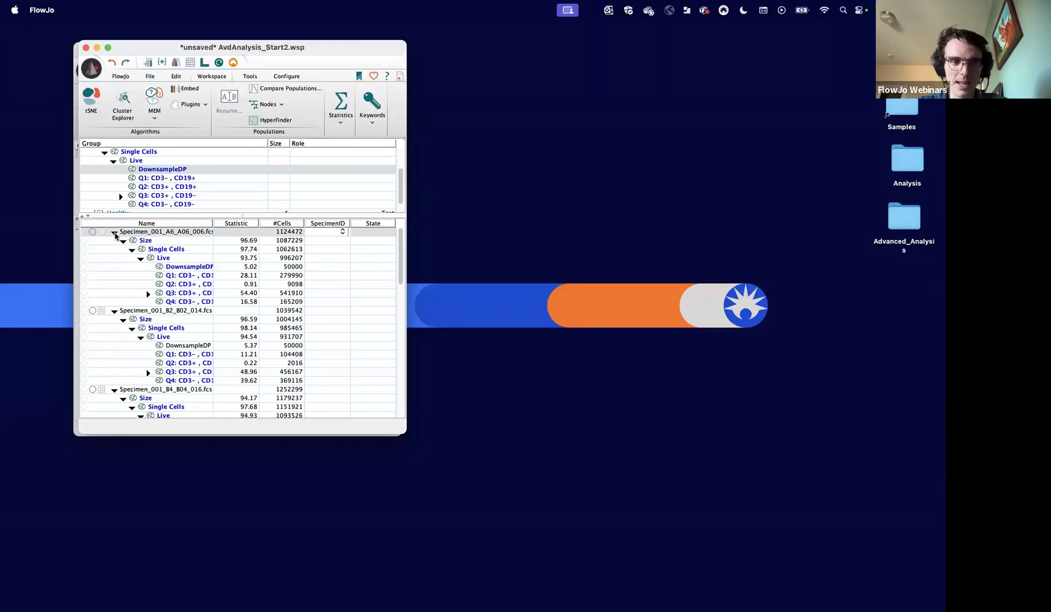
alt+click(115, 233)
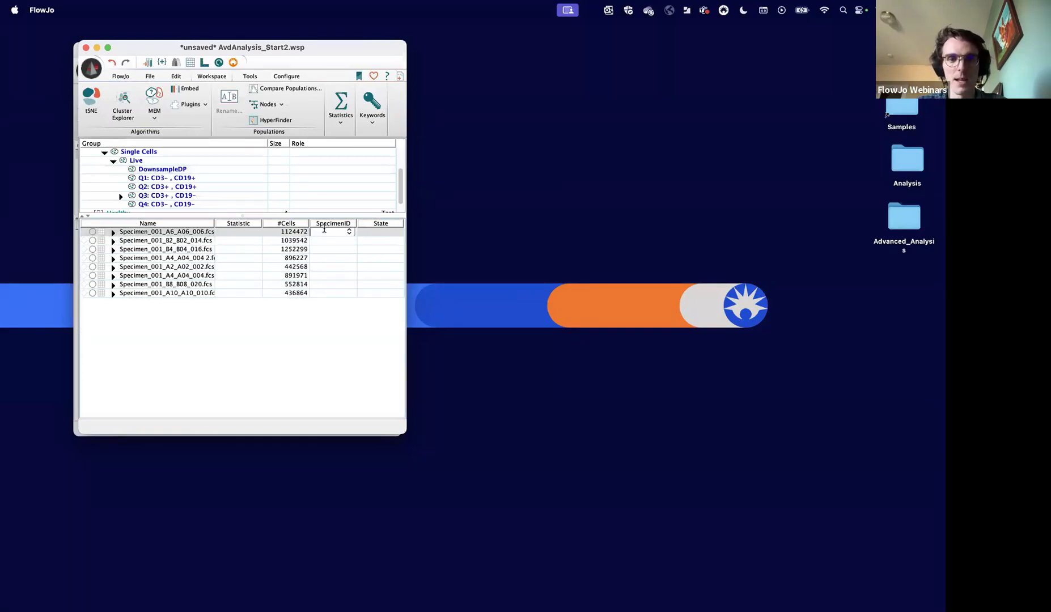
click(370, 129)
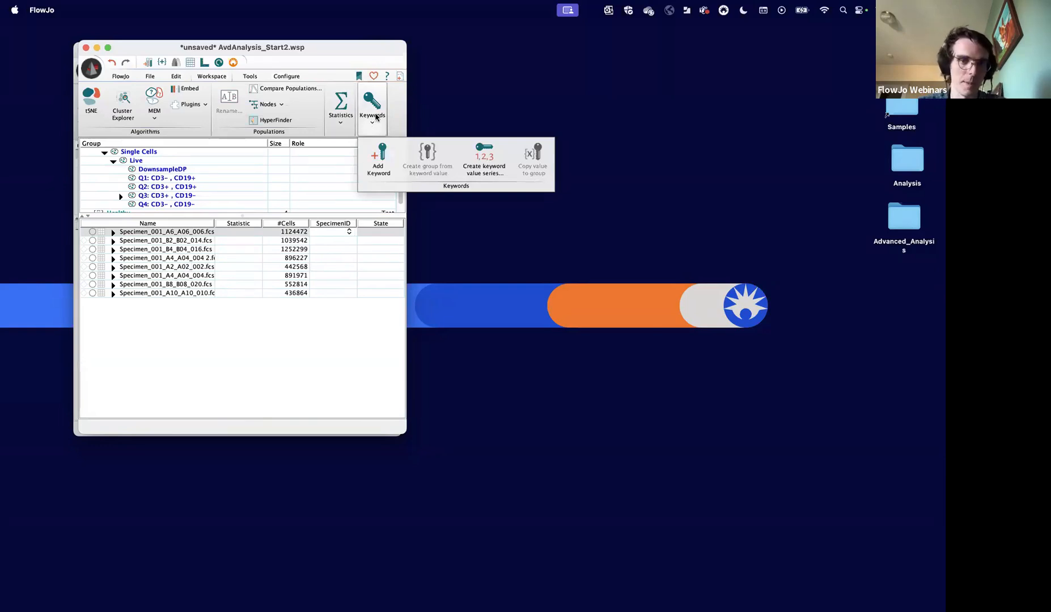
click(480, 177)
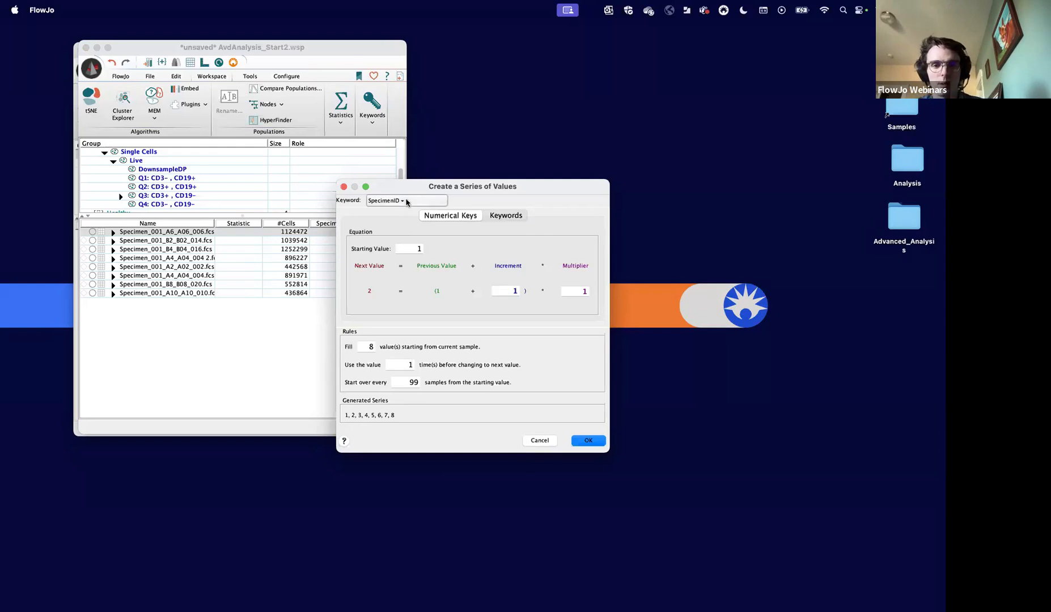
drag(415, 187, 484, 163)
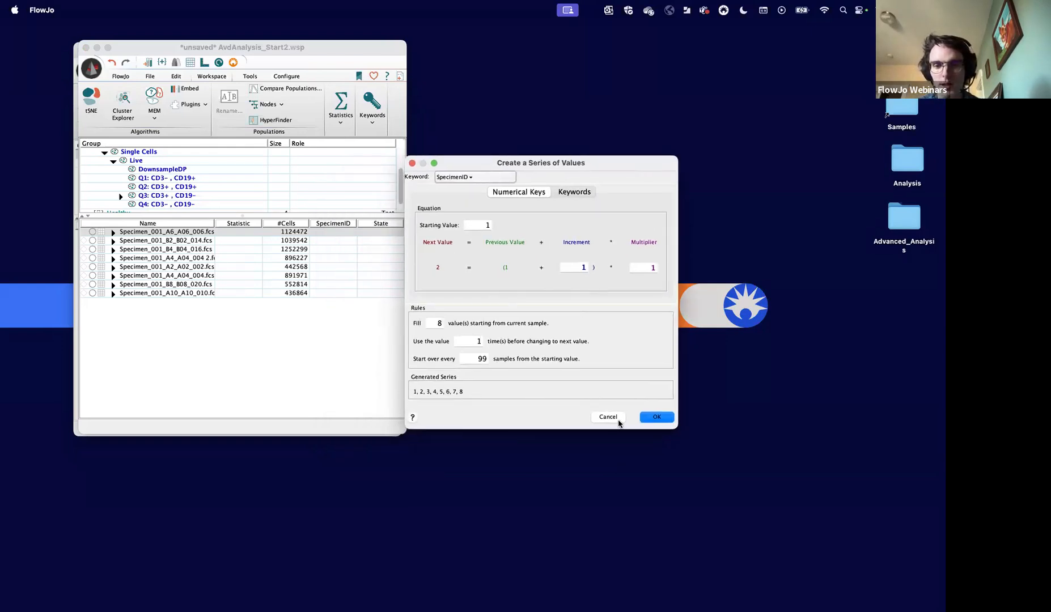
click(656, 417)
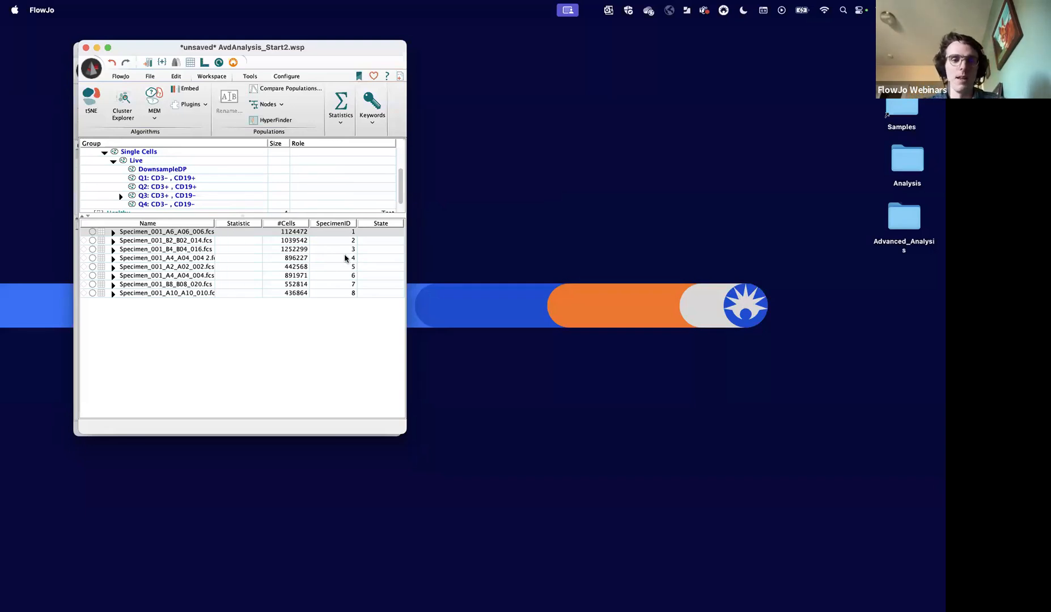
- Set the State keyword to 1 for each of the four samples in the Healthy group
scroll(204, 190, down, 2)
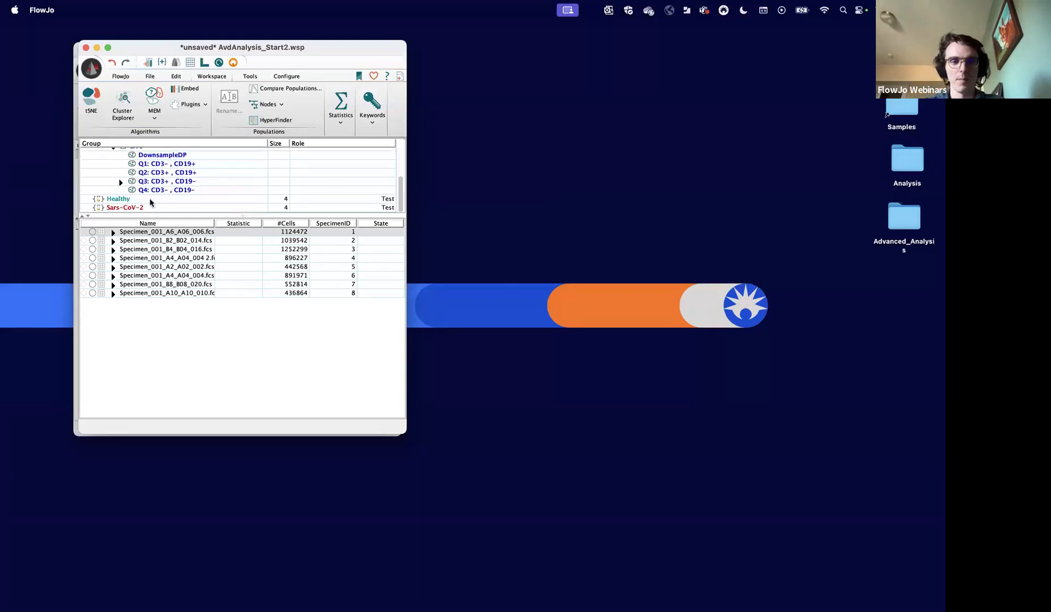
click(150, 199)
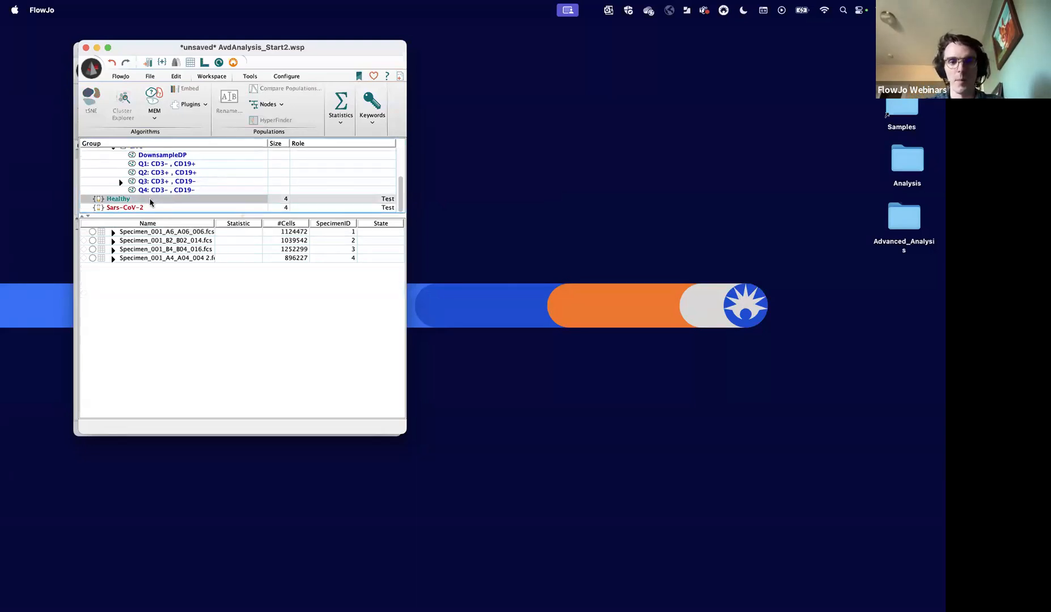
click(188, 207)
click(176, 199)
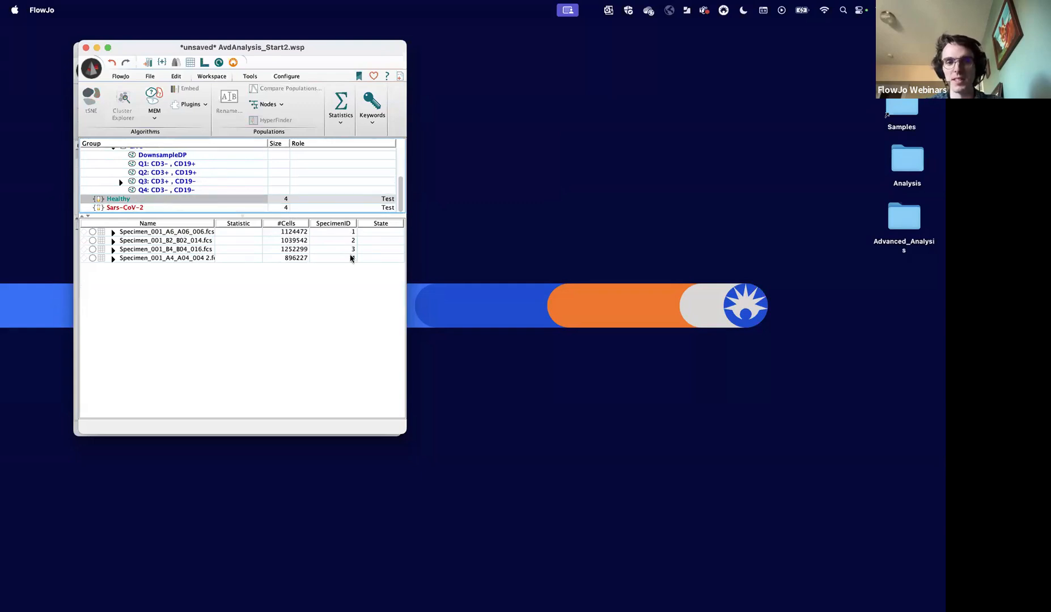
click(373, 234)
text(1)
key(Return)
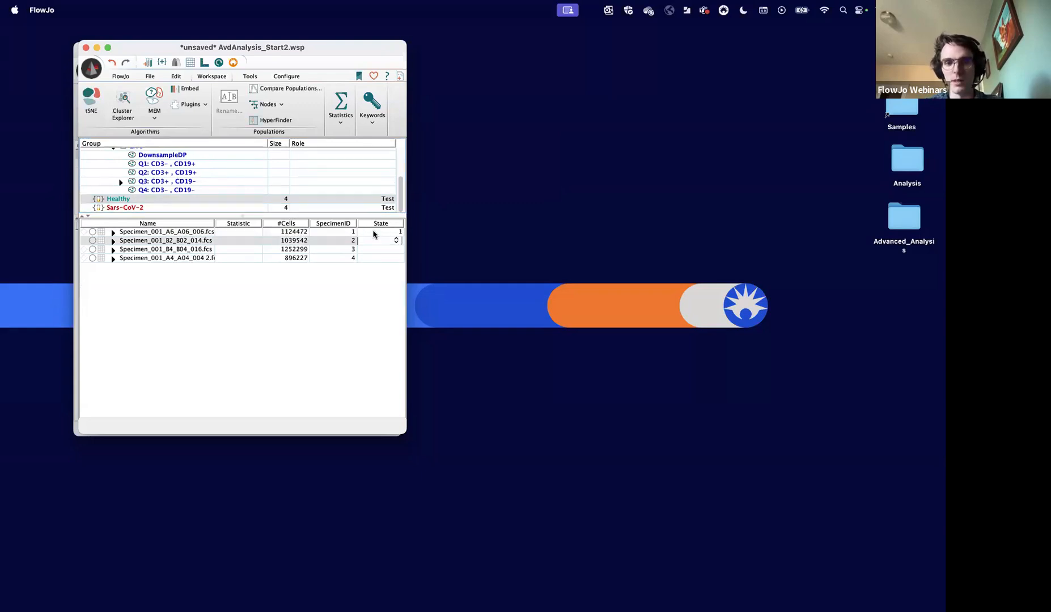
text(1)
key(Return)
text(1)
key(Return)
text(1)
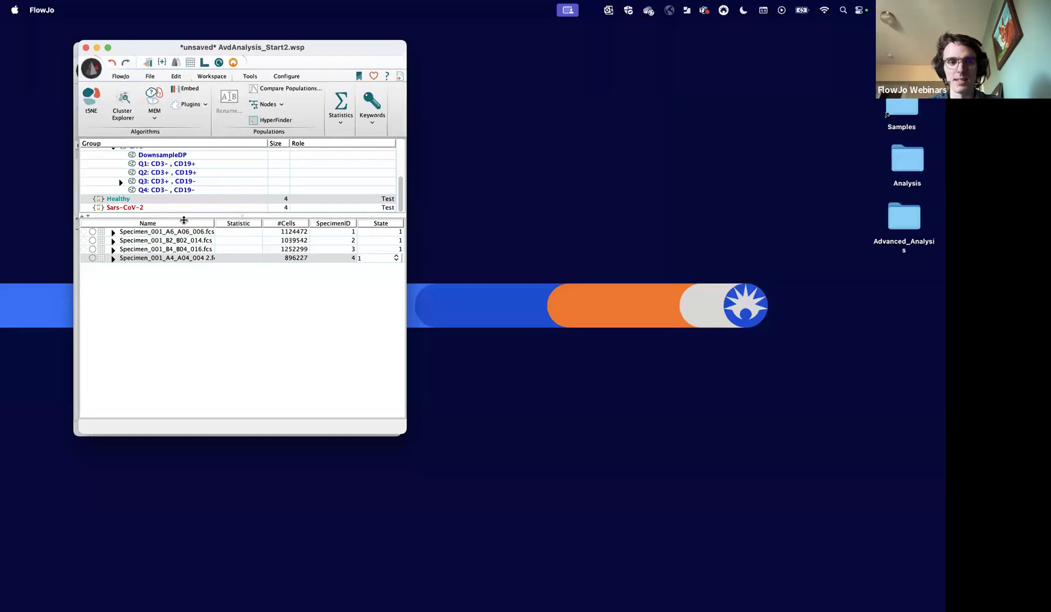
- Set State to 2 for the first Sars-CoV-2 sample and copy that value to the whole group
click(170, 208)
click(373, 233)
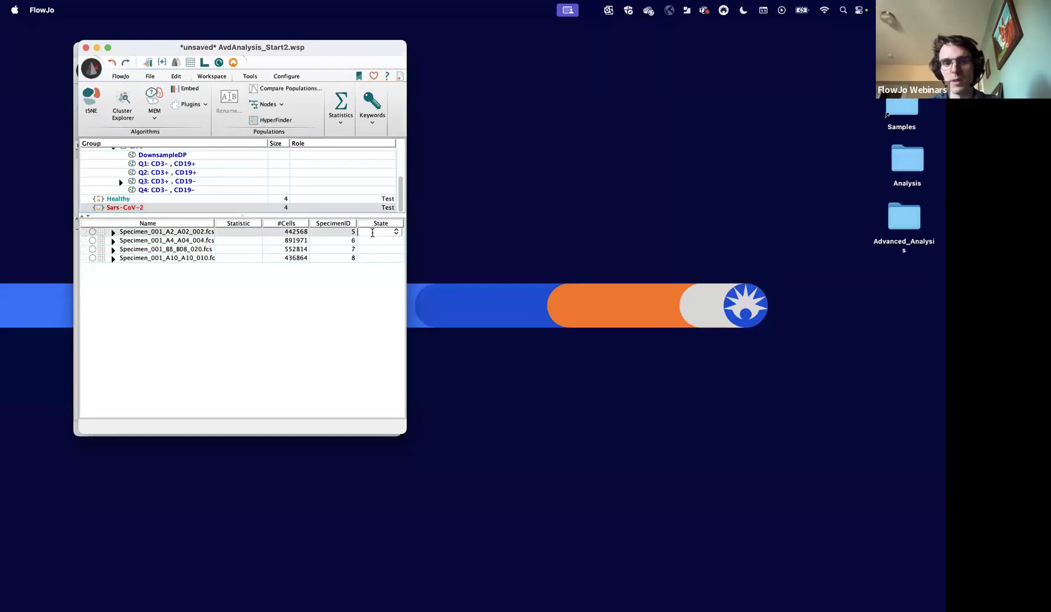
text(2)
key(Return)
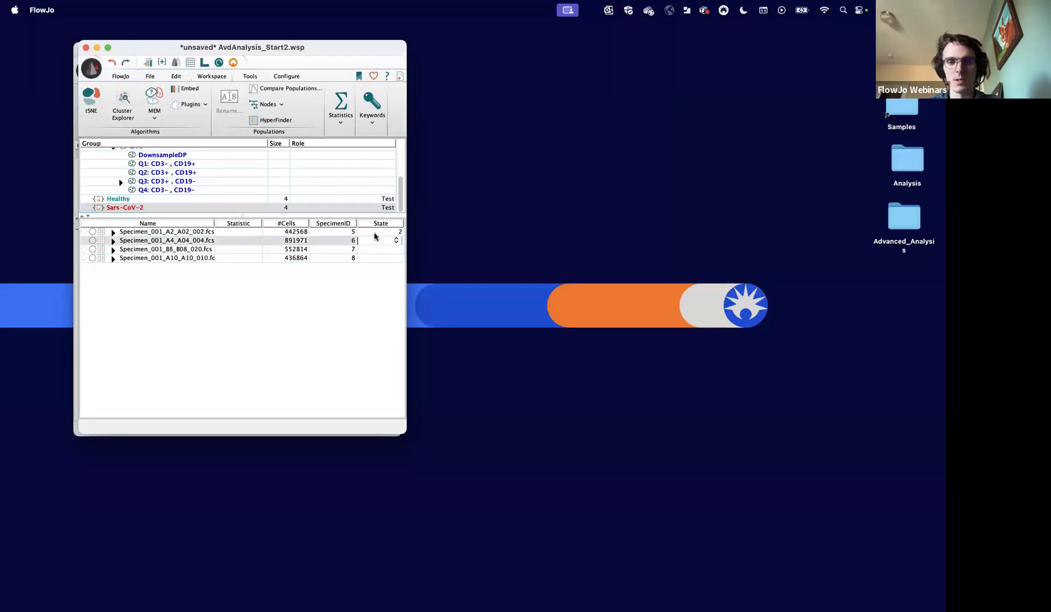
click(376, 233)
click(377, 121)
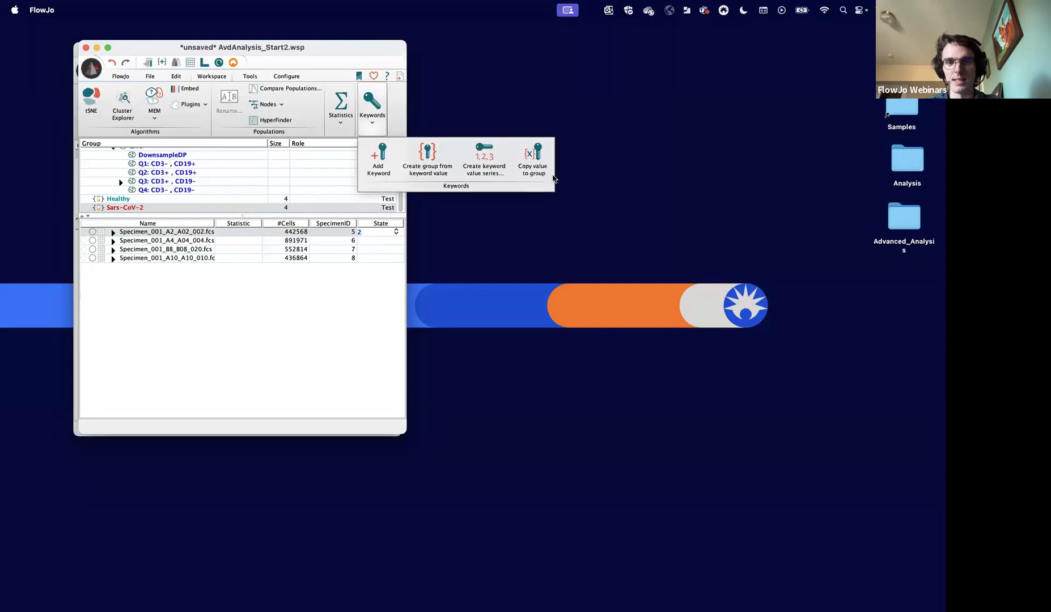
click(535, 169)
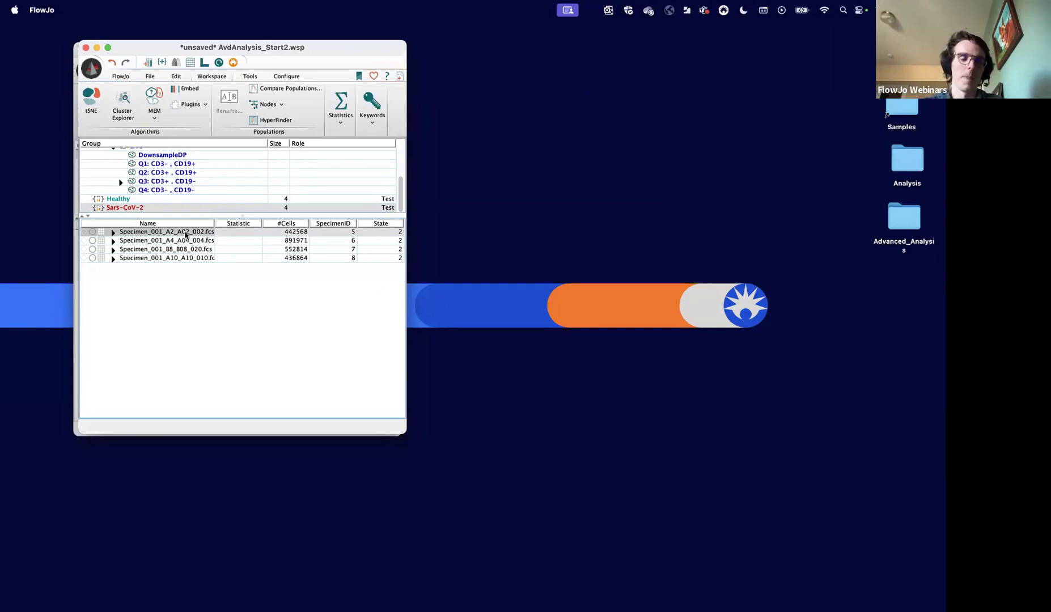
- Select the DownsampleDP population and its equivalent nodes across all DiseaseData samples, and widen the Name column
click(140, 198)
scroll(141, 193, up, 3)
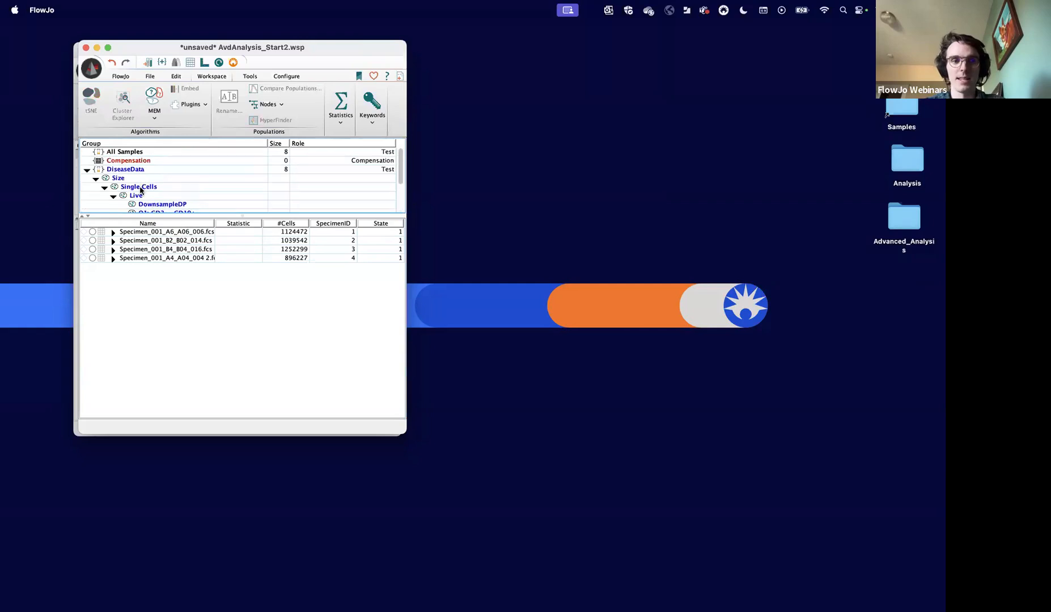
click(126, 170)
click(113, 232)
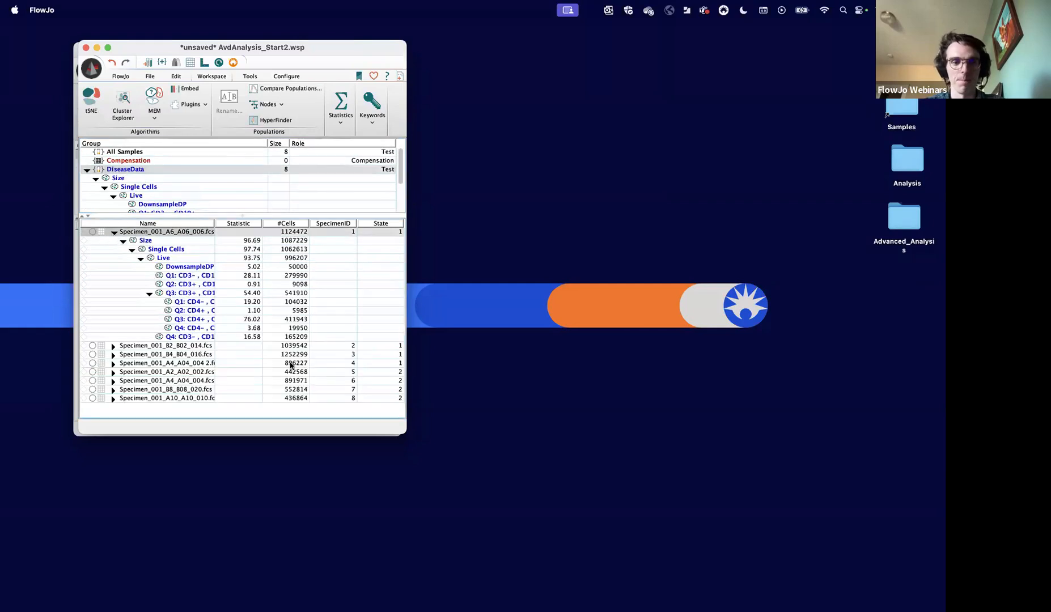
click(195, 266)
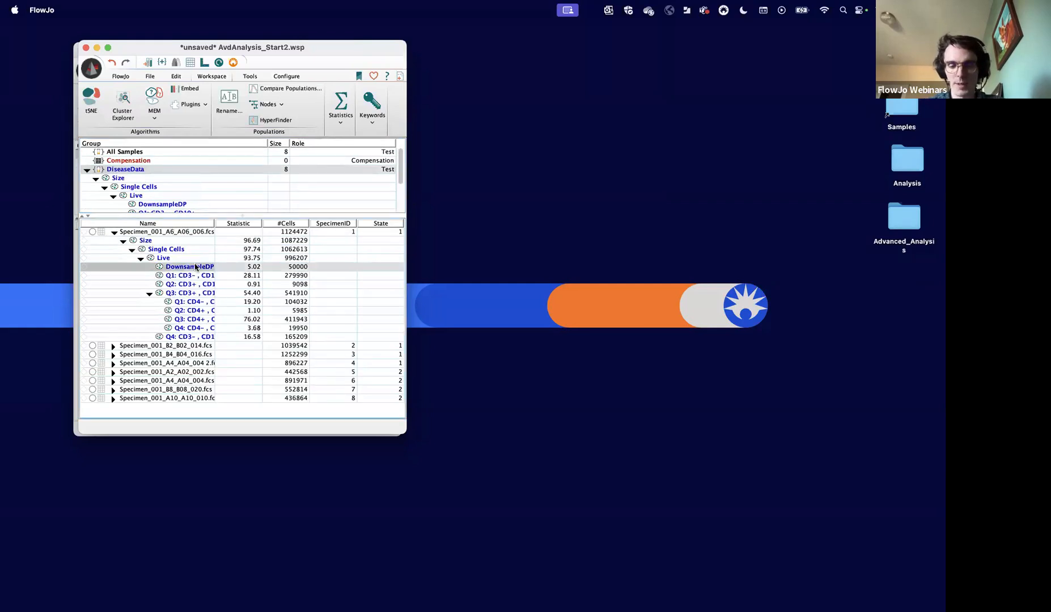
right_click(196, 267)
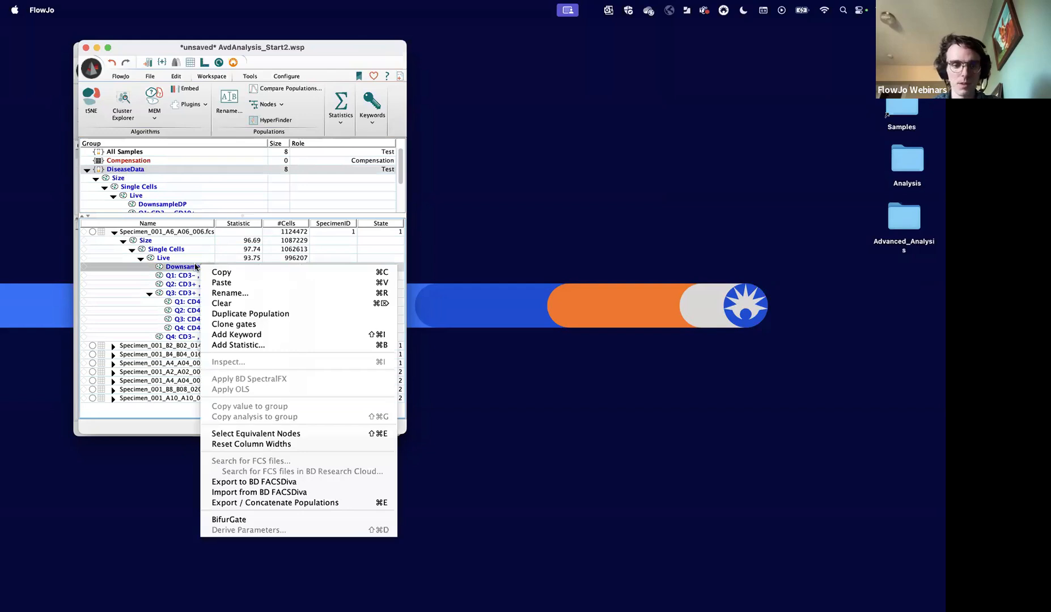
click(218, 434)
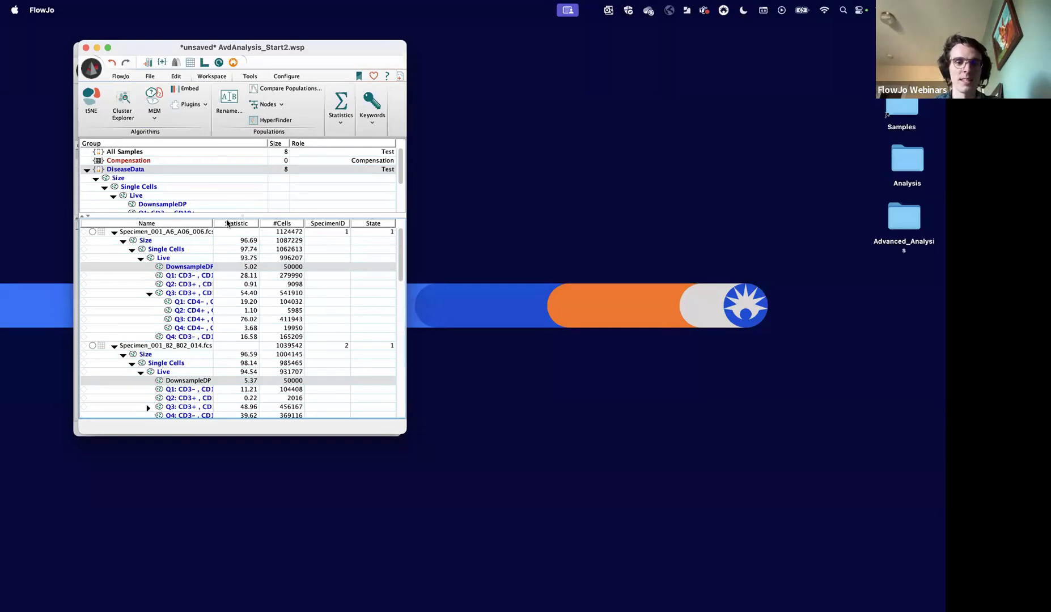
drag(213, 222, 263, 222)
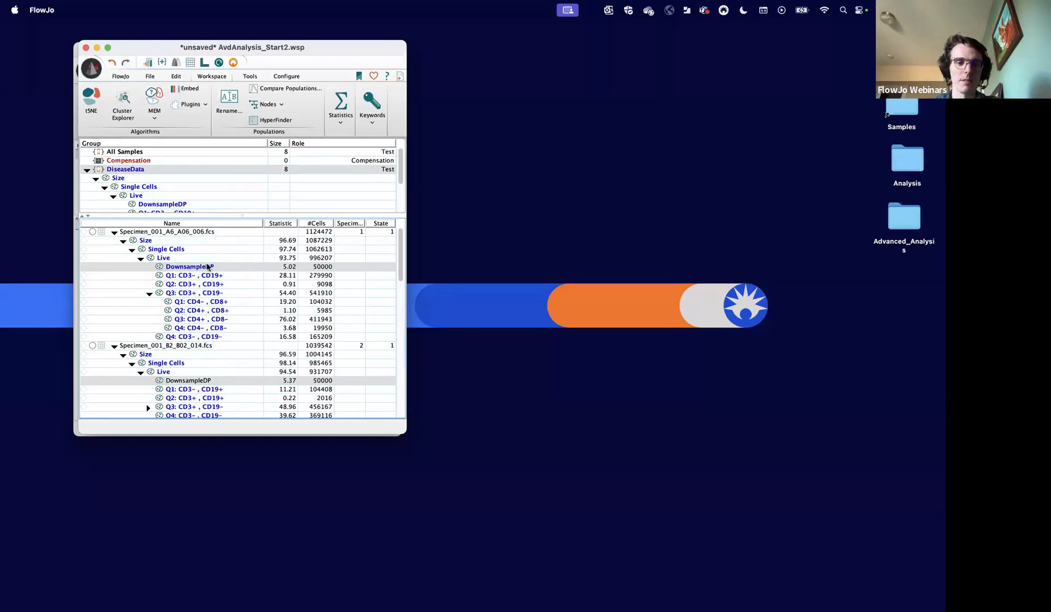
scroll(204, 281, down, 10)
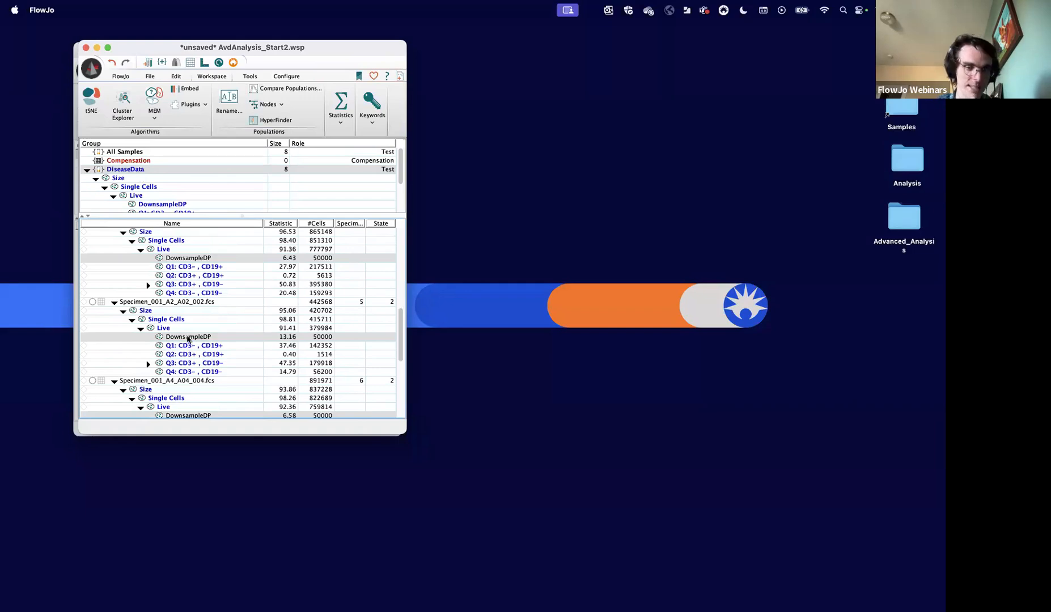
scroll(187, 339, down, 2)
scroll(187, 339, up, 15)
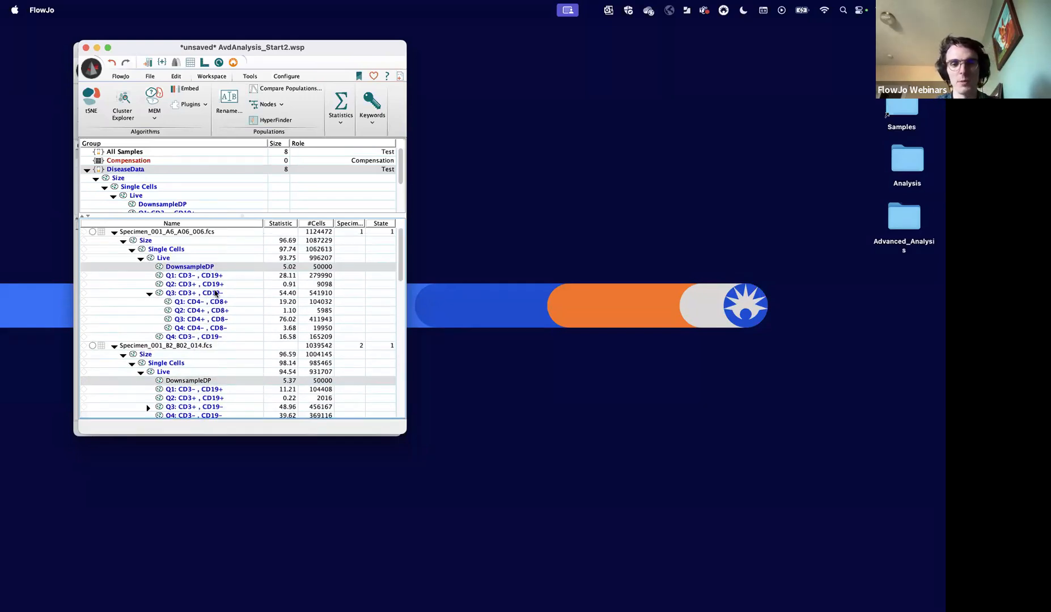
- Set up a concatenation of the selected DownsampleDP populations and expand its advanced options
right_click(210, 268)
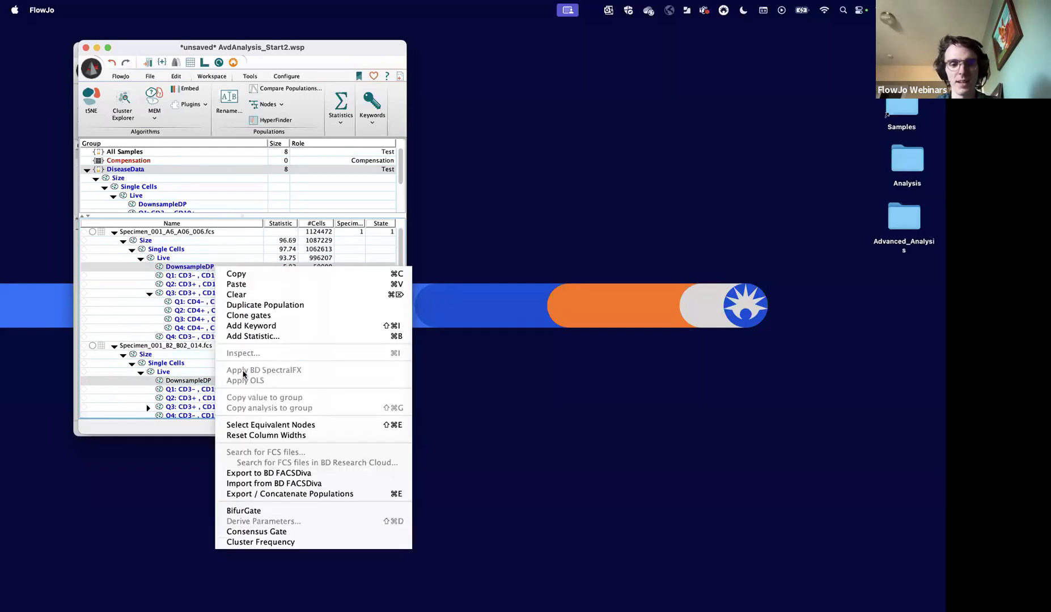
click(275, 494)
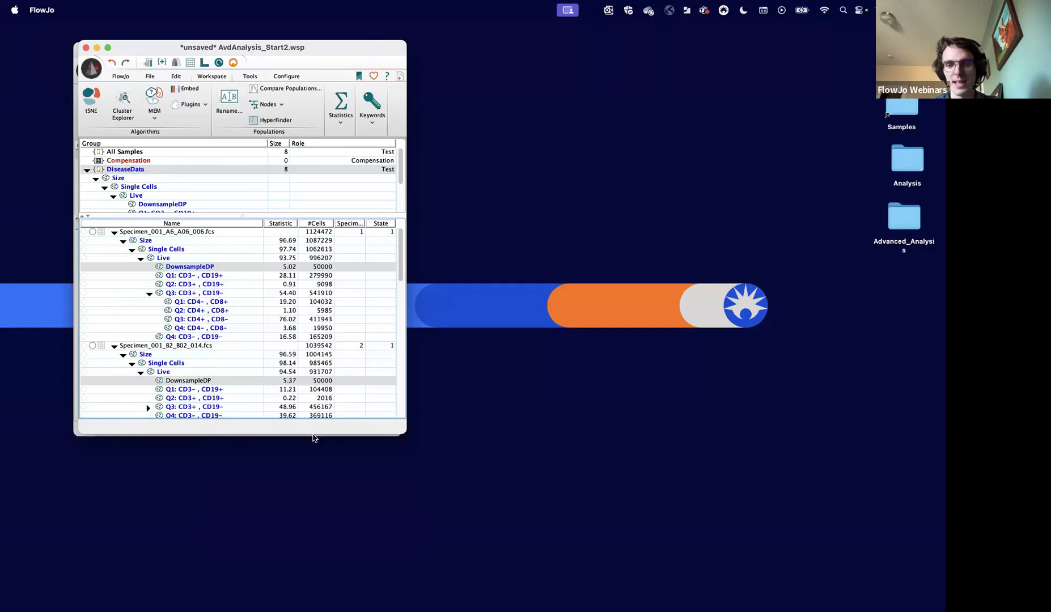
click(425, 245)
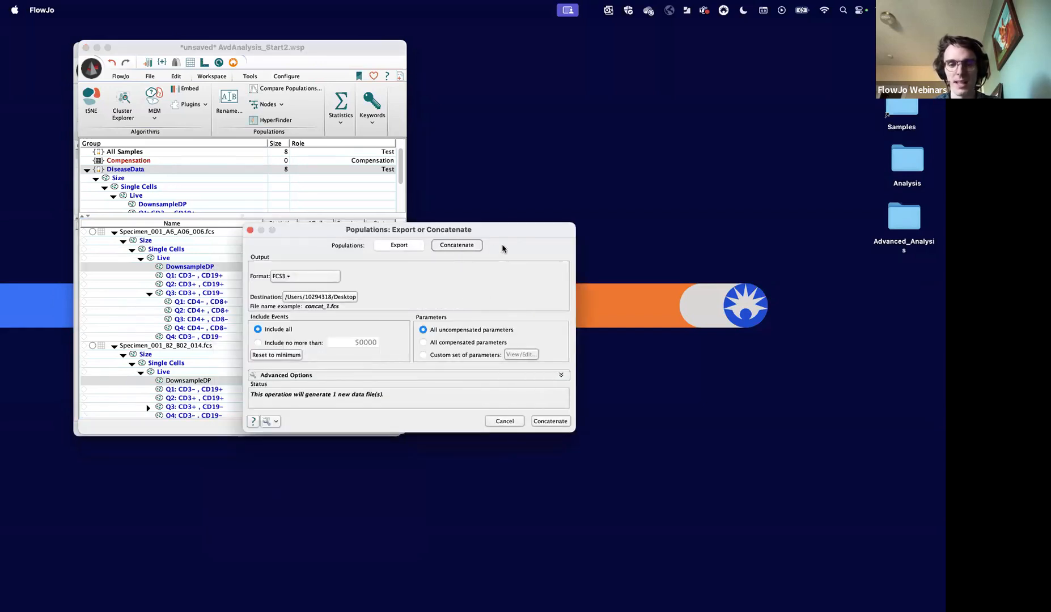
click(389, 377)
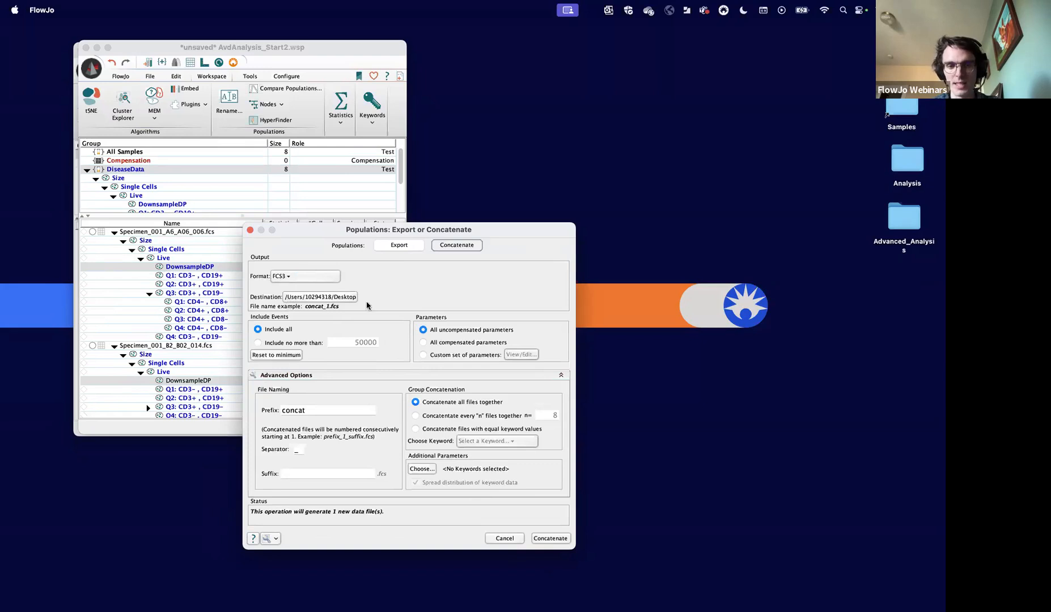
click(311, 298)
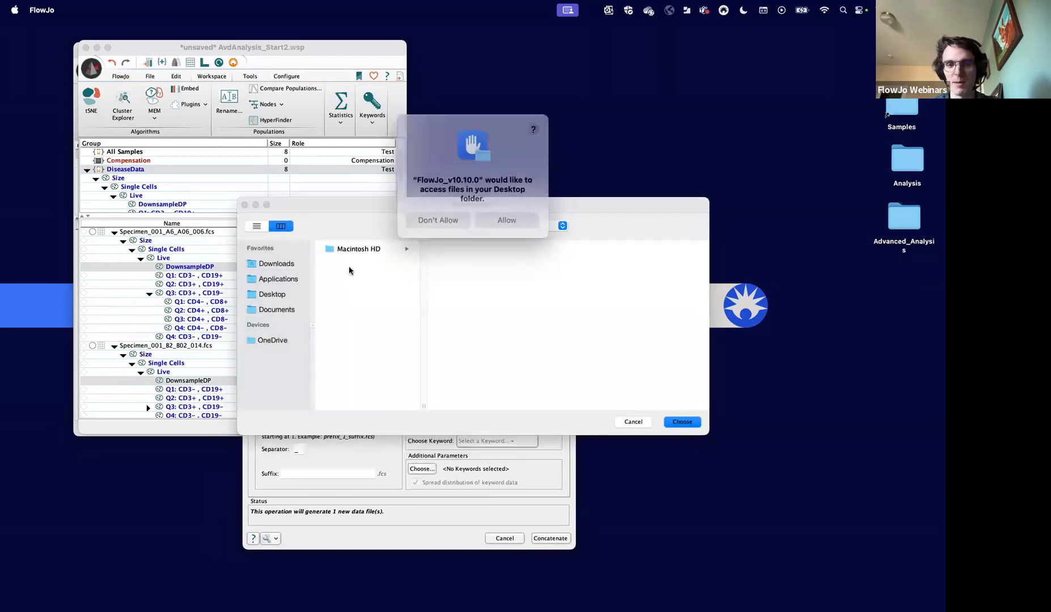
click(503, 219)
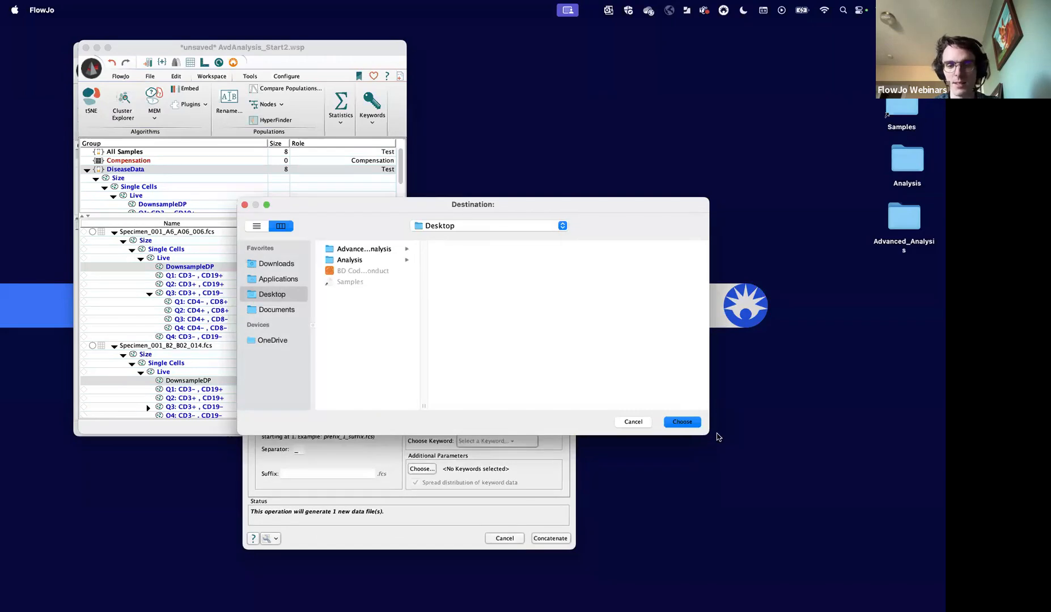
click(632, 420)
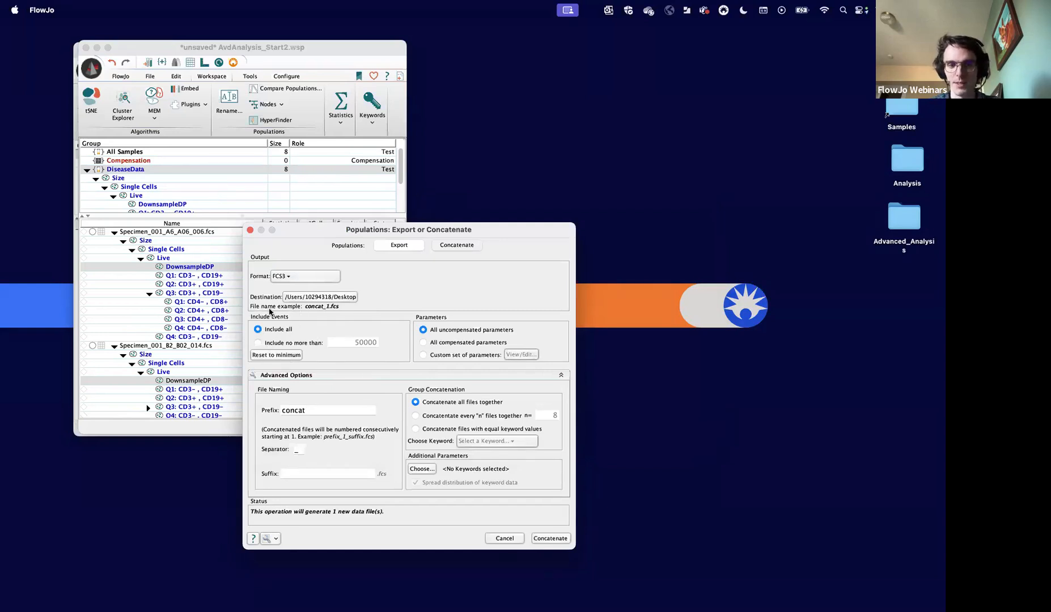
click(293, 344)
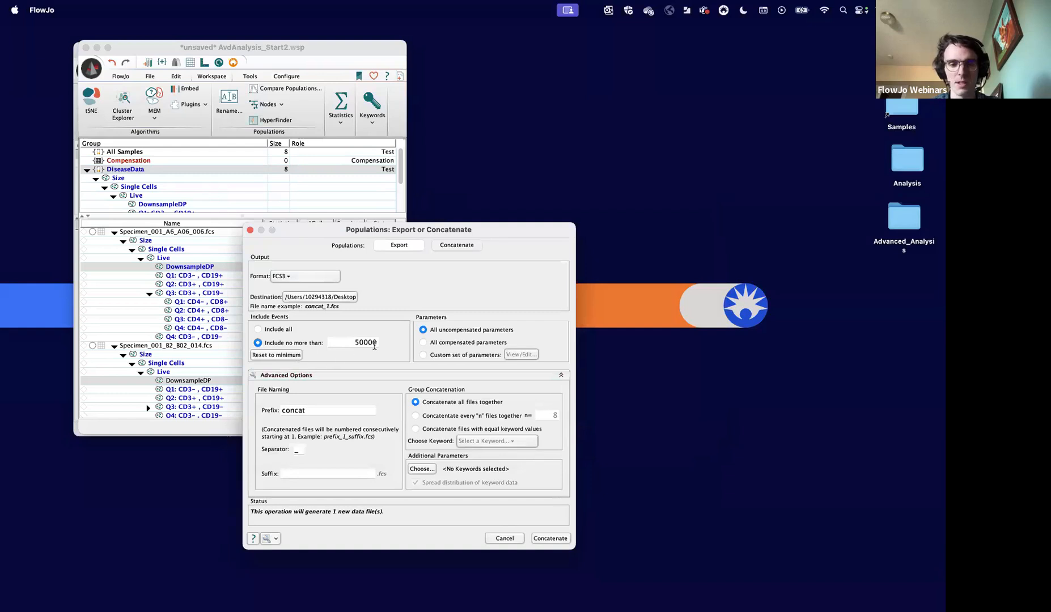
click(279, 333)
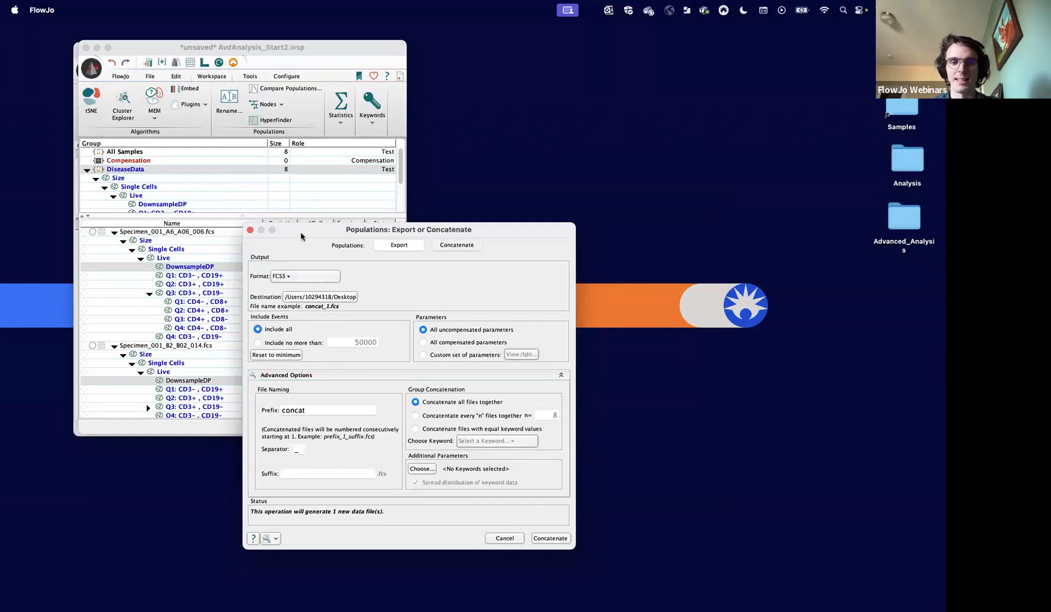
- Choose a custom set of parameters for the concatenation and exclude DownsampleDP from it
drag(301, 232, 438, 211)
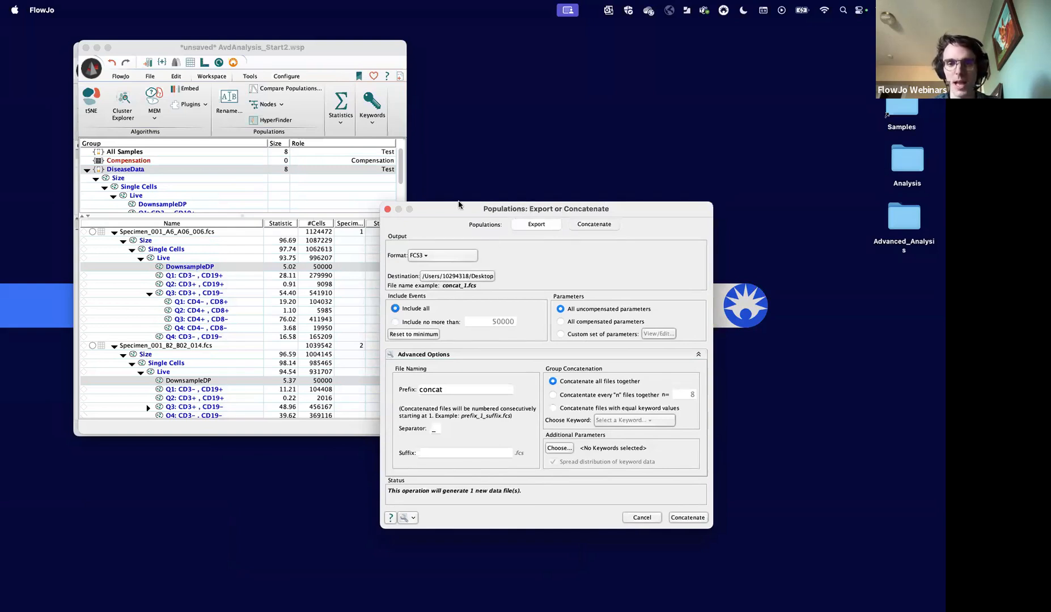
drag(459, 204, 395, 198)
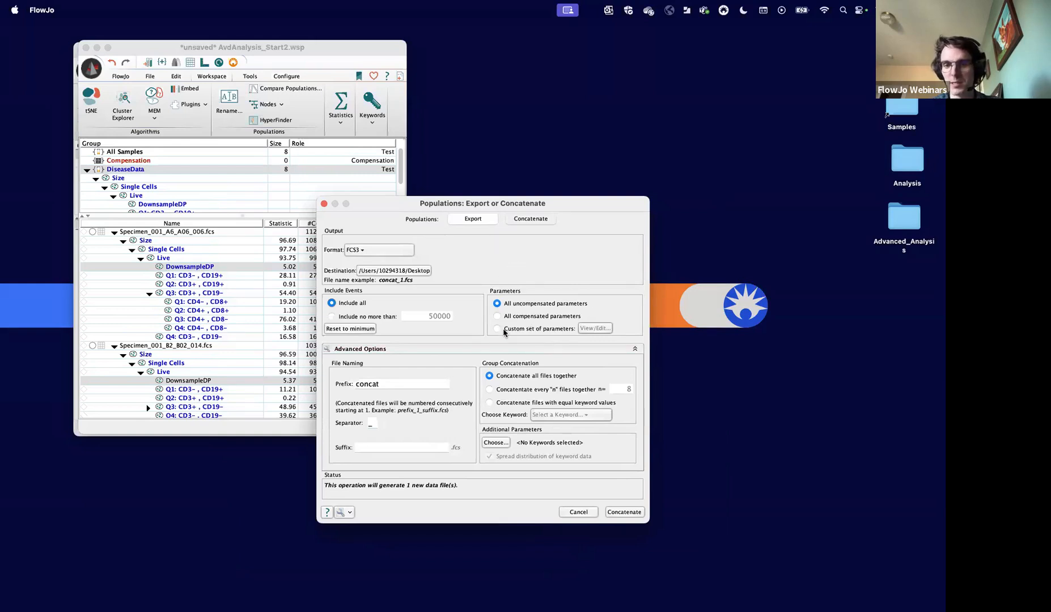
click(519, 330)
click(593, 329)
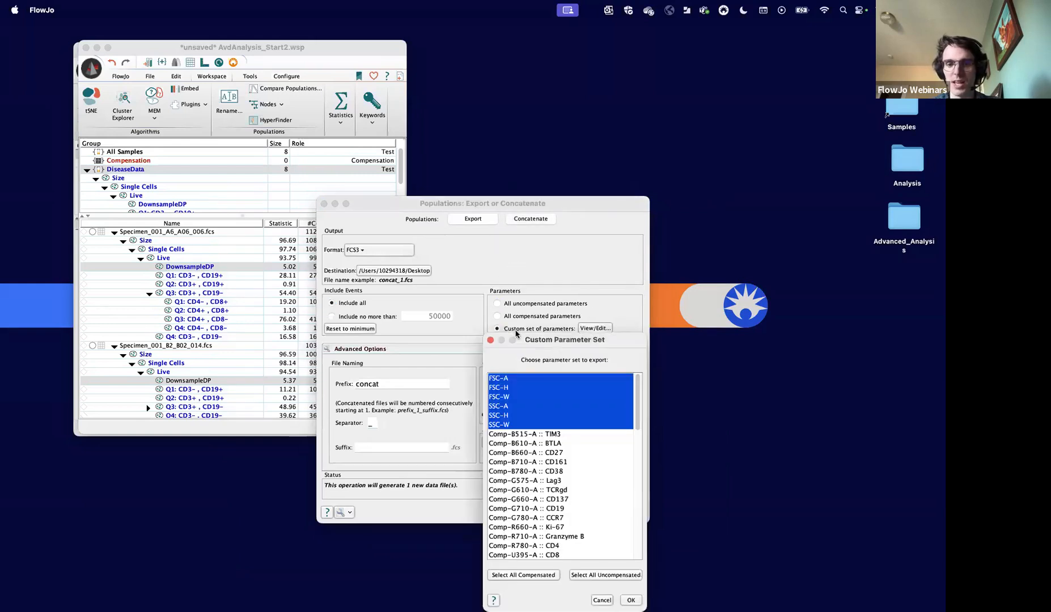
scroll(521, 429, down, 5)
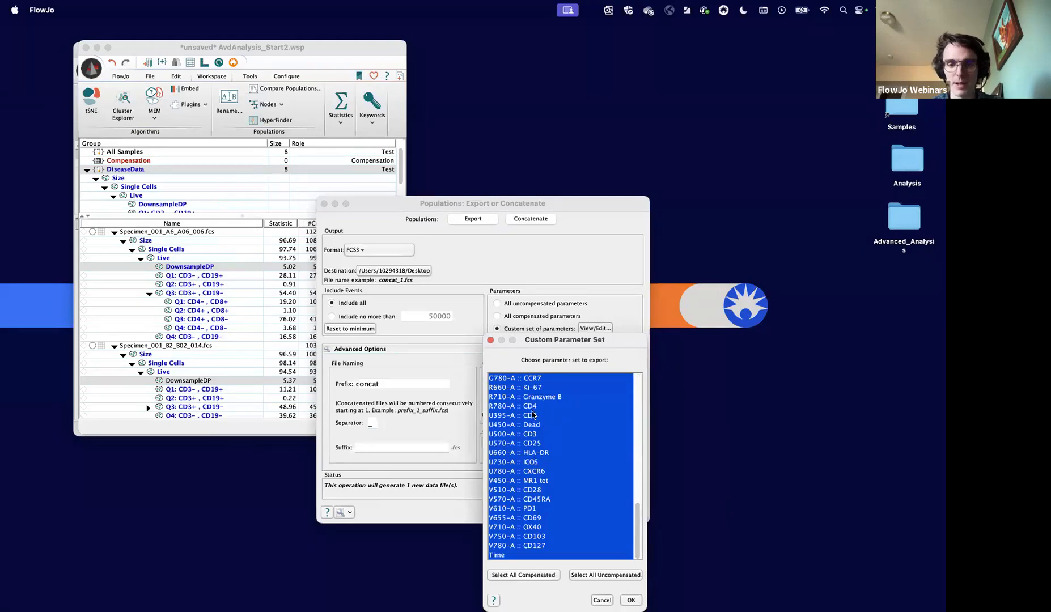
scroll(532, 418, up, 4)
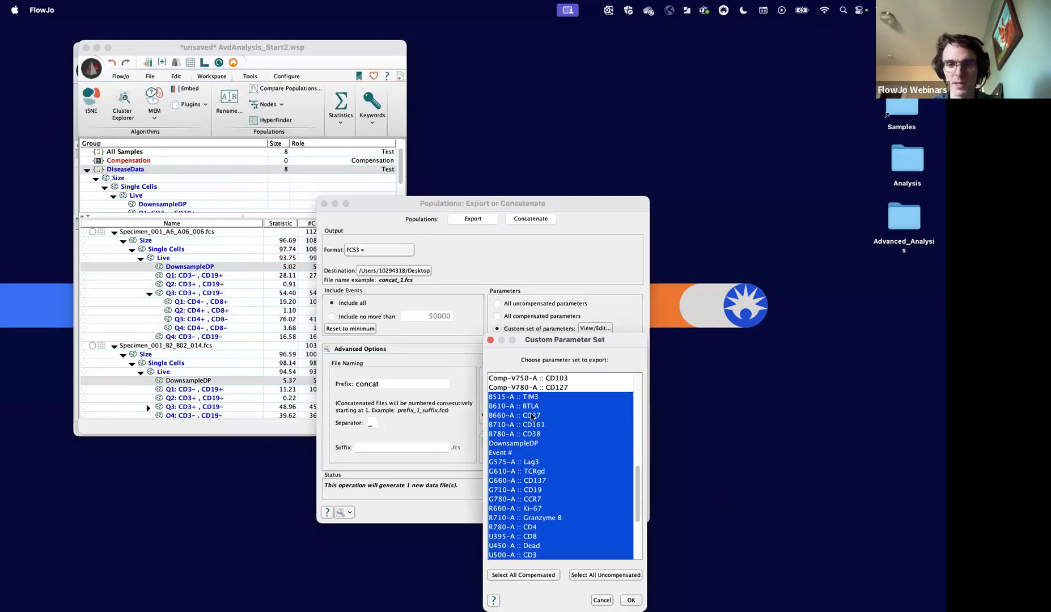
super+click(520, 443)
drag(574, 342, 680, 250)
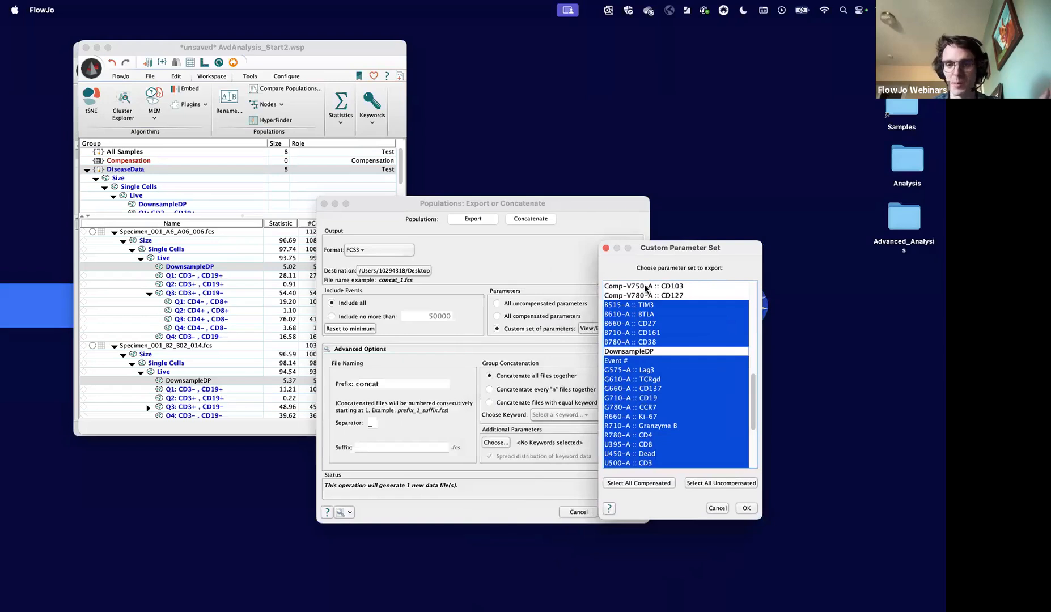
- Check the compensated and uncompensated entries in the custom parameter set and accept the set
scroll(648, 372, up, 10)
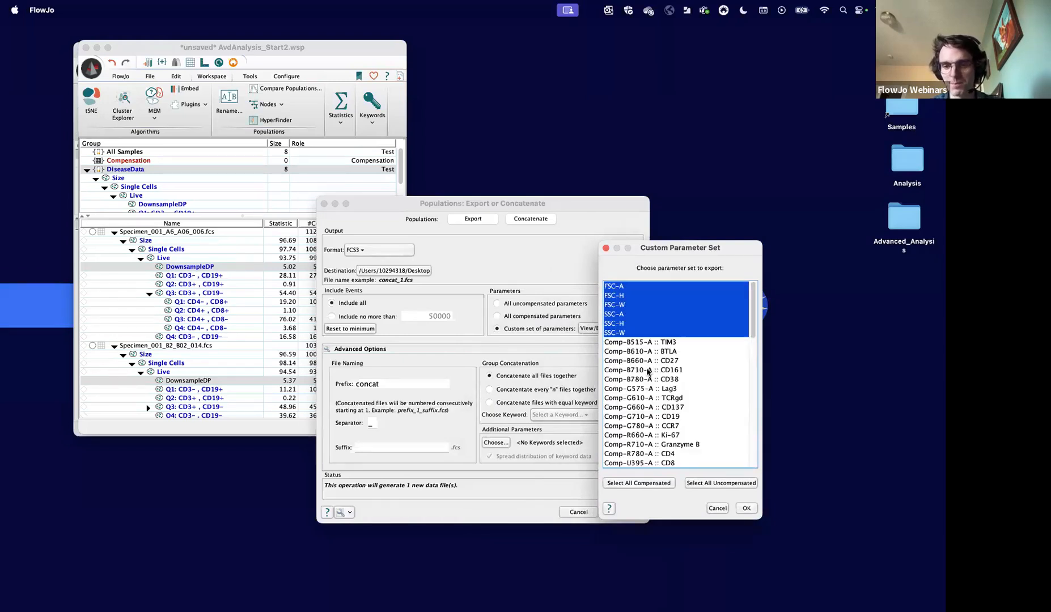
scroll(649, 371, down, 15)
scroll(649, 371, up, 15)
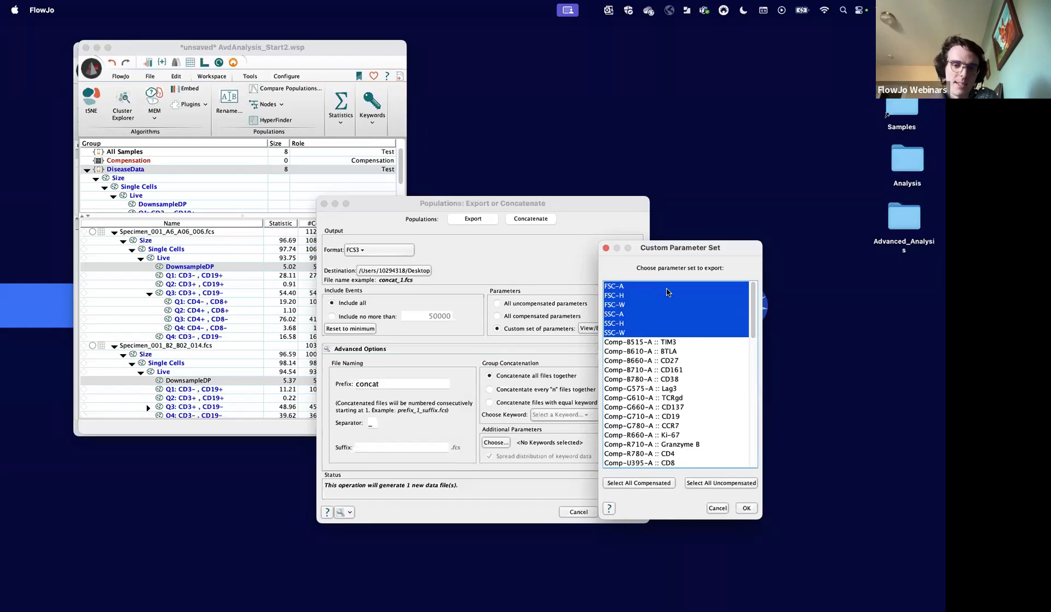
scroll(658, 434, down, 10)
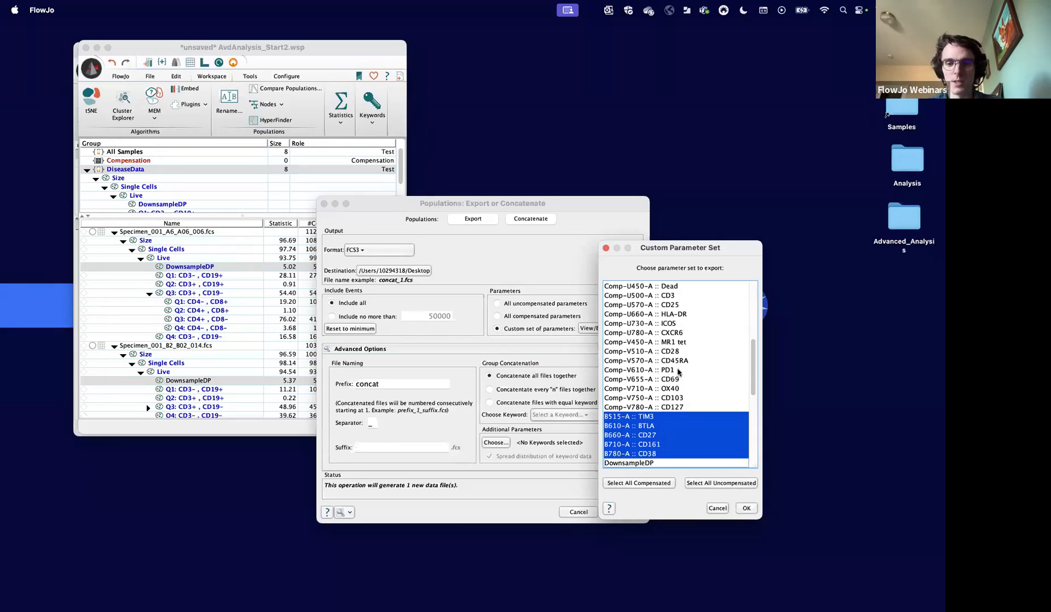
click(634, 483)
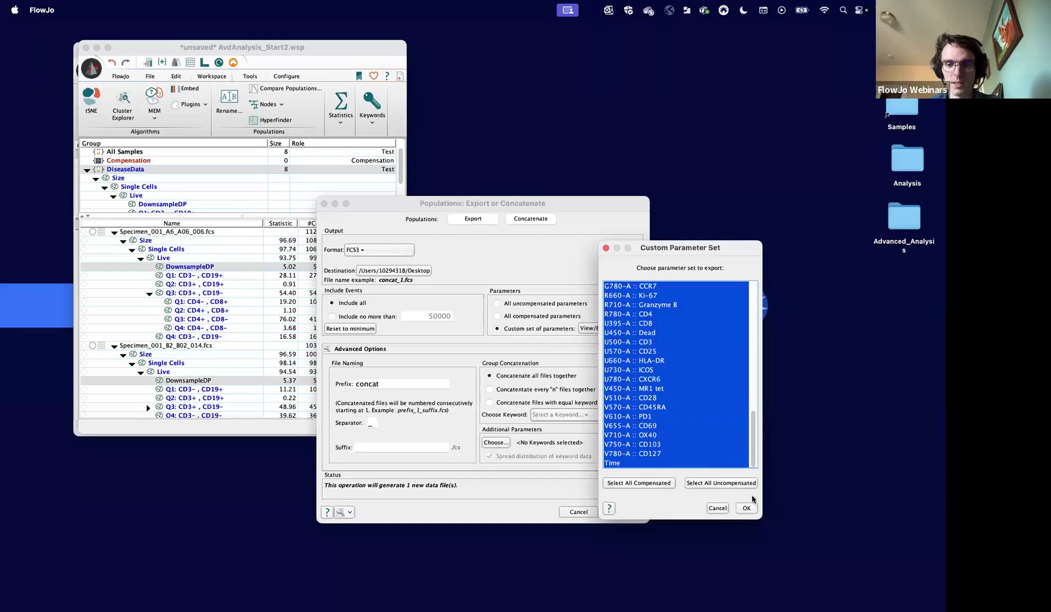
click(747, 508)
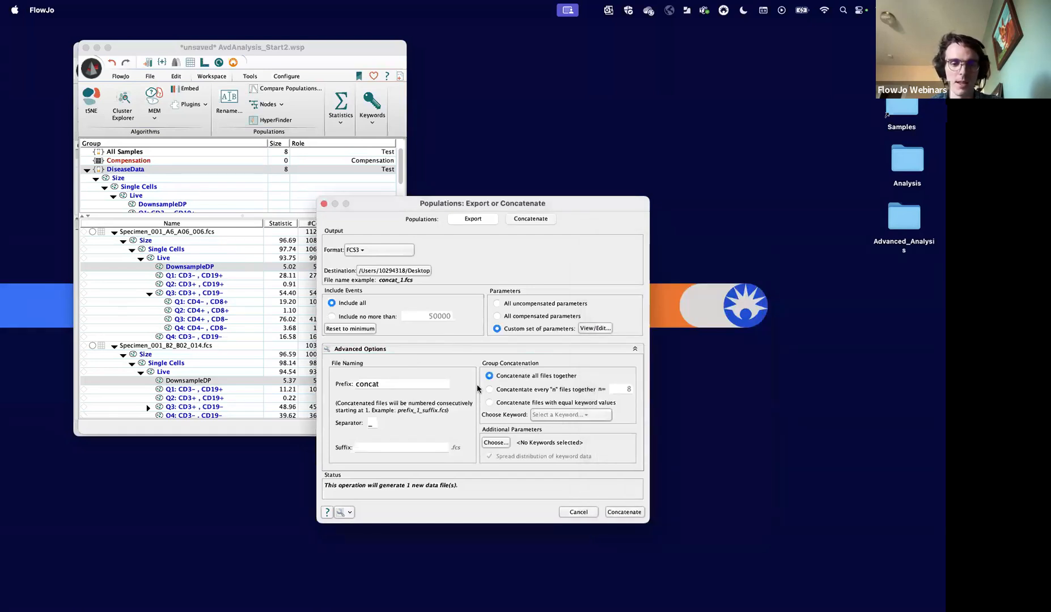
- Set the concatenated file's name prefix to Combined_Live
drag(393, 385, 296, 385)
text(Combine)
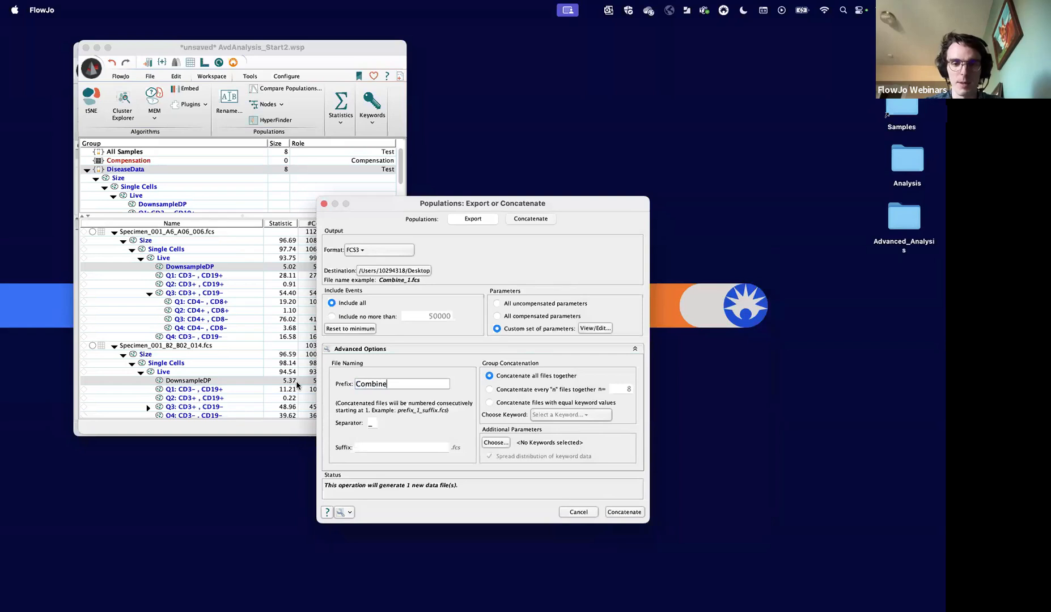
text(d_Live)
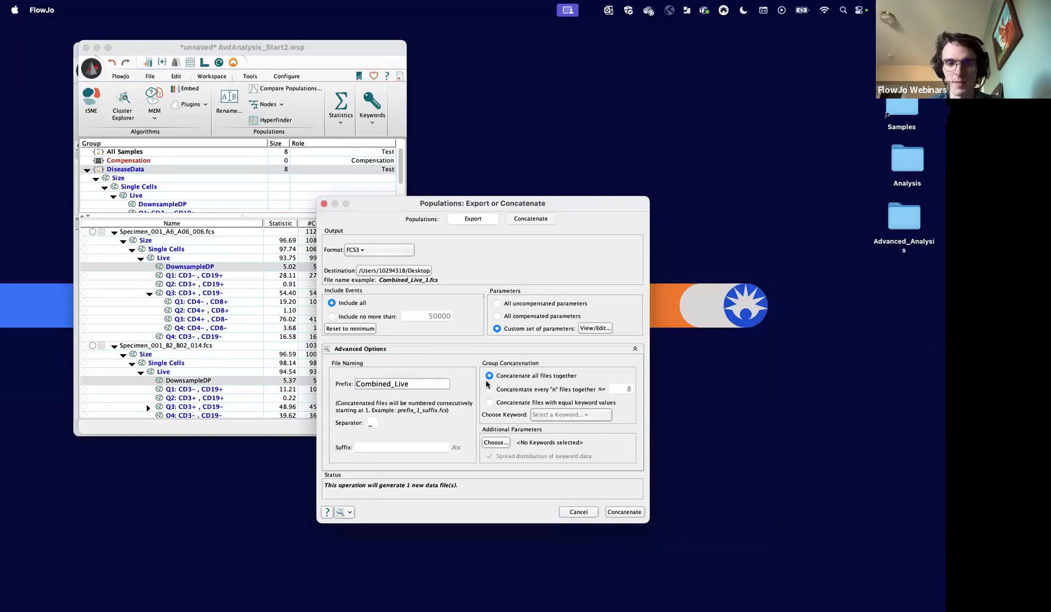
- Add the SpecimenID and State keywords as additional parameters of the concatenated file
click(491, 443)
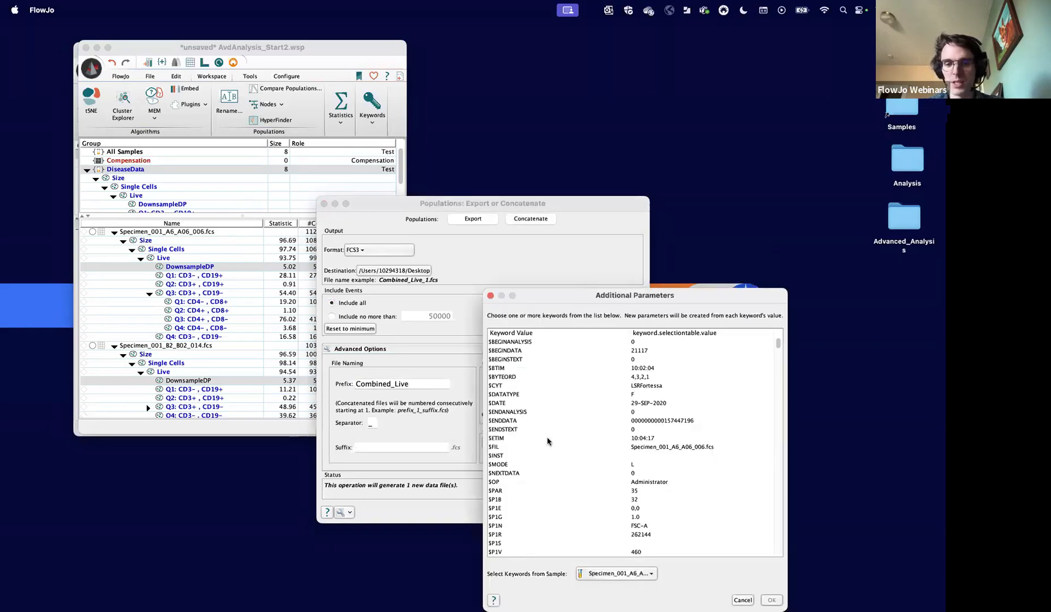
scroll(548, 442, down, 15)
click(517, 509)
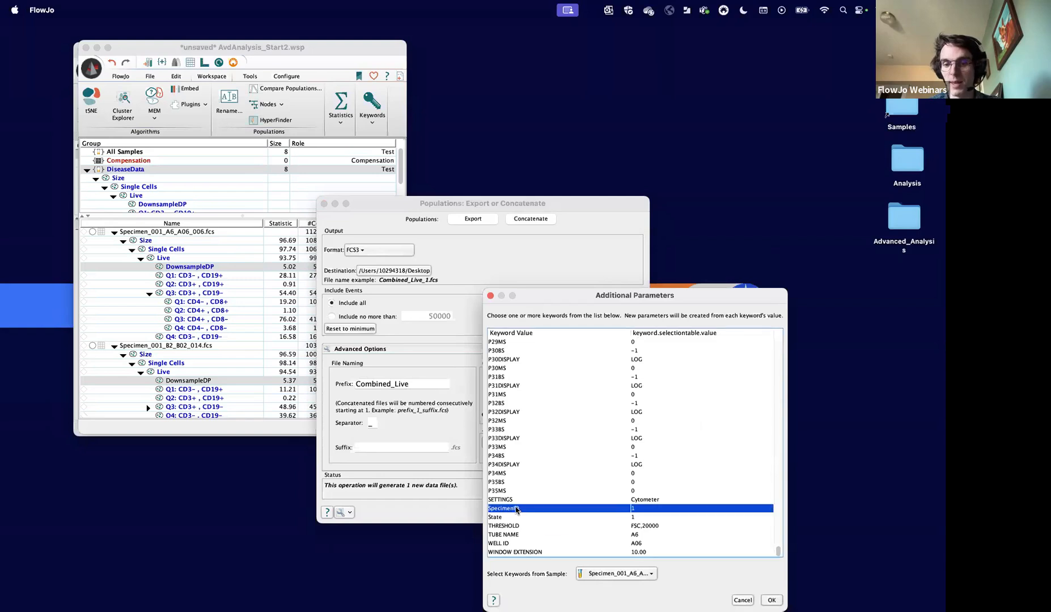
drag(517, 520, 522, 504)
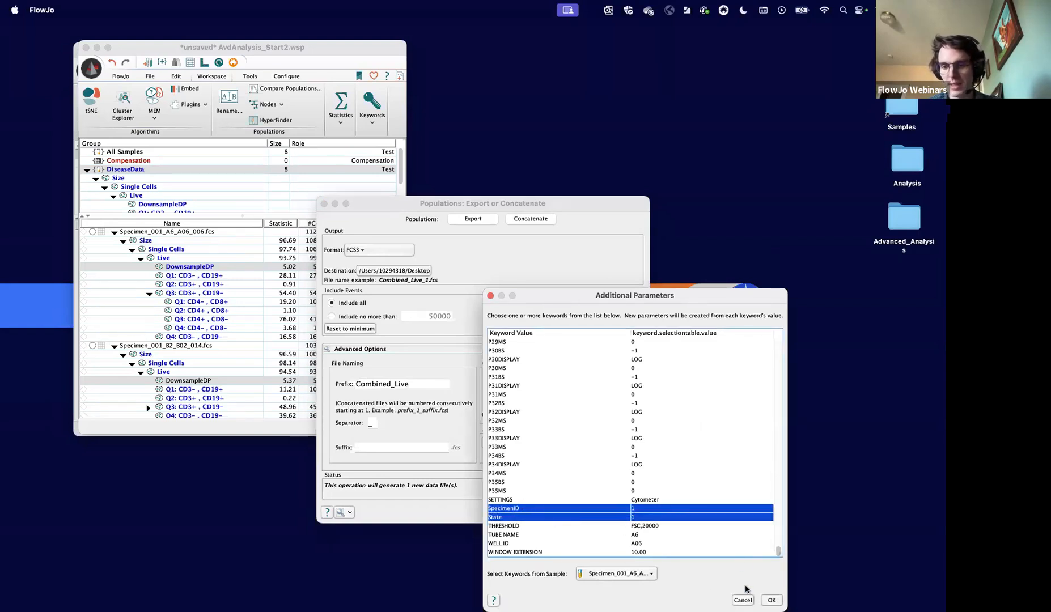
click(772, 600)
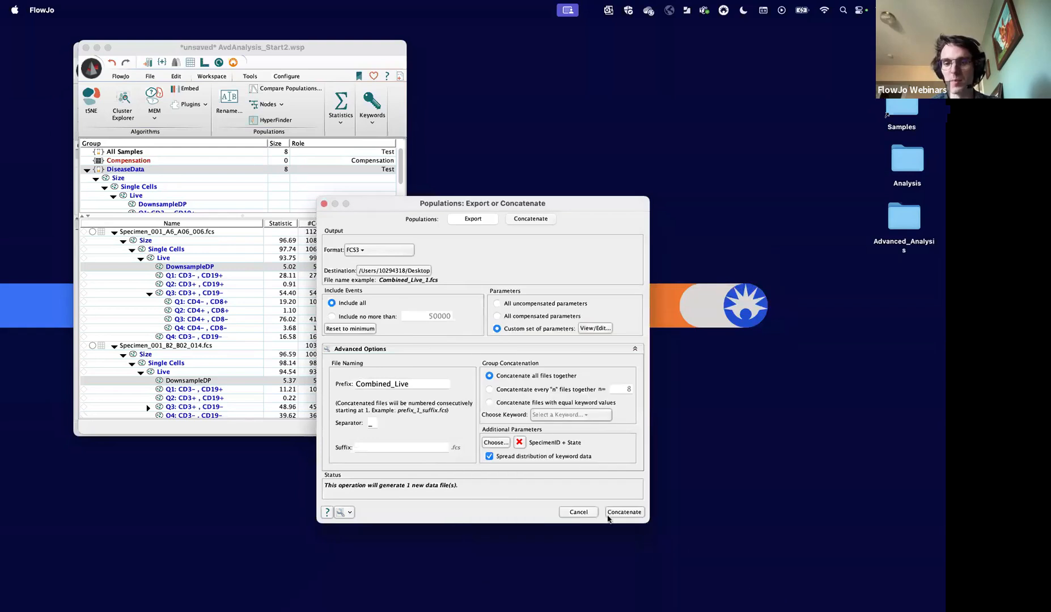
- Turn off the spread distribution of keyword data, and concatenate the populations into one FCS3 file on the Desktop
click(489, 456)
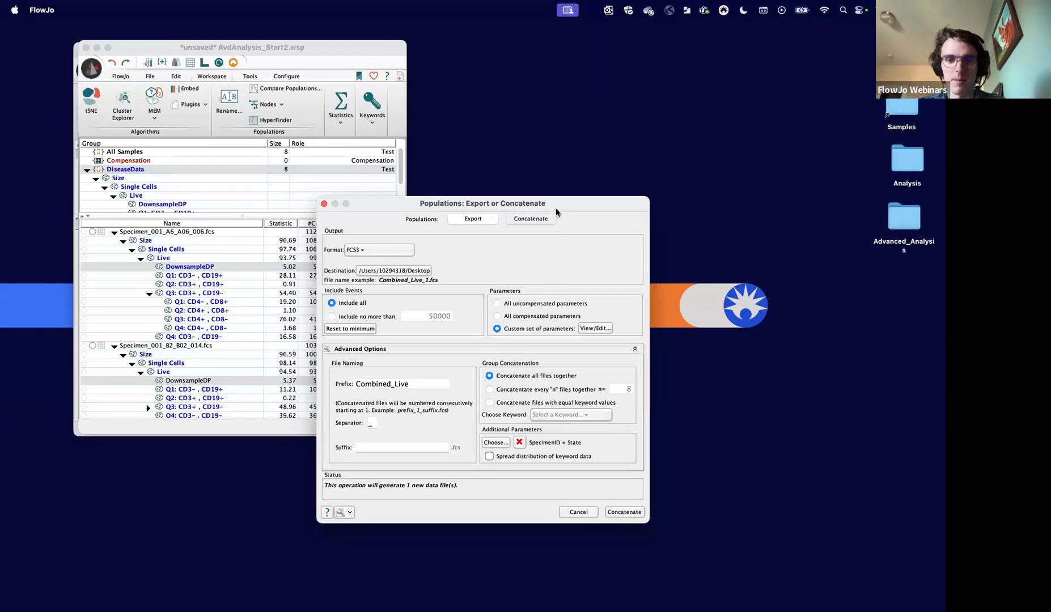
drag(556, 204, 532, 98)
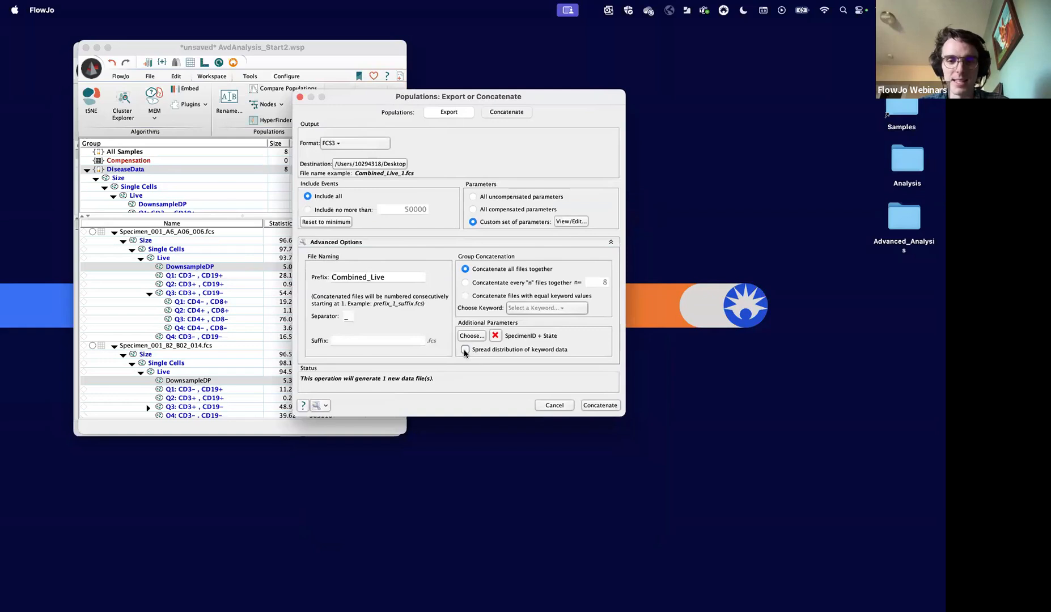
click(465, 349)
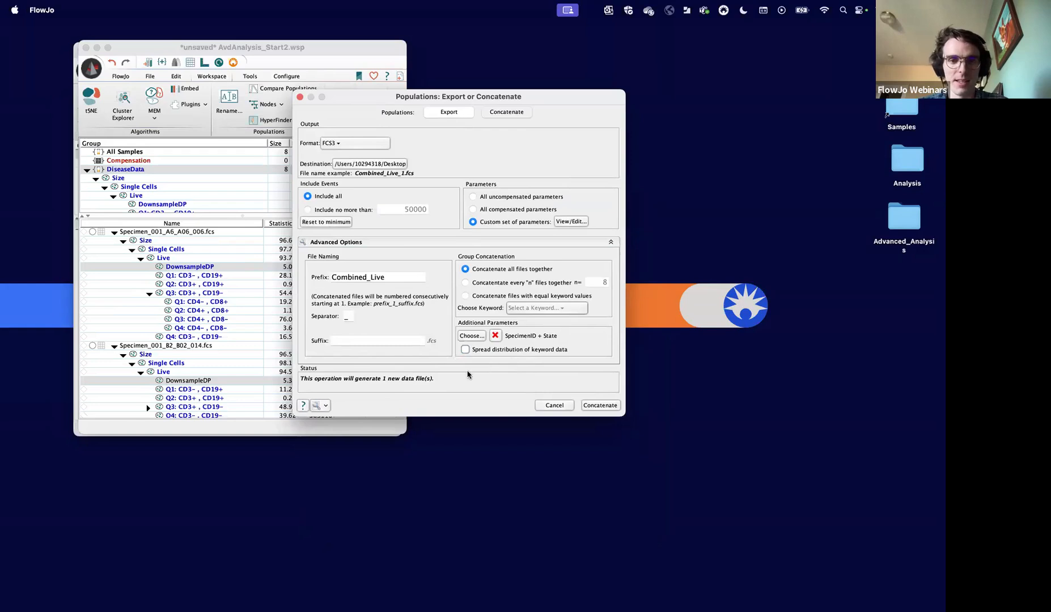
click(599, 405)
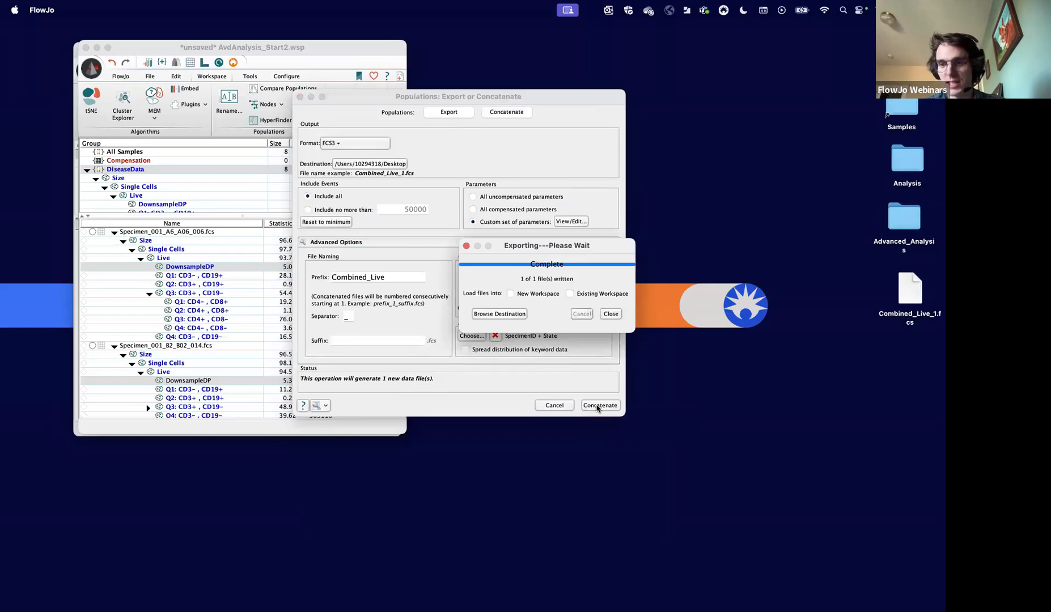
click(610, 315)
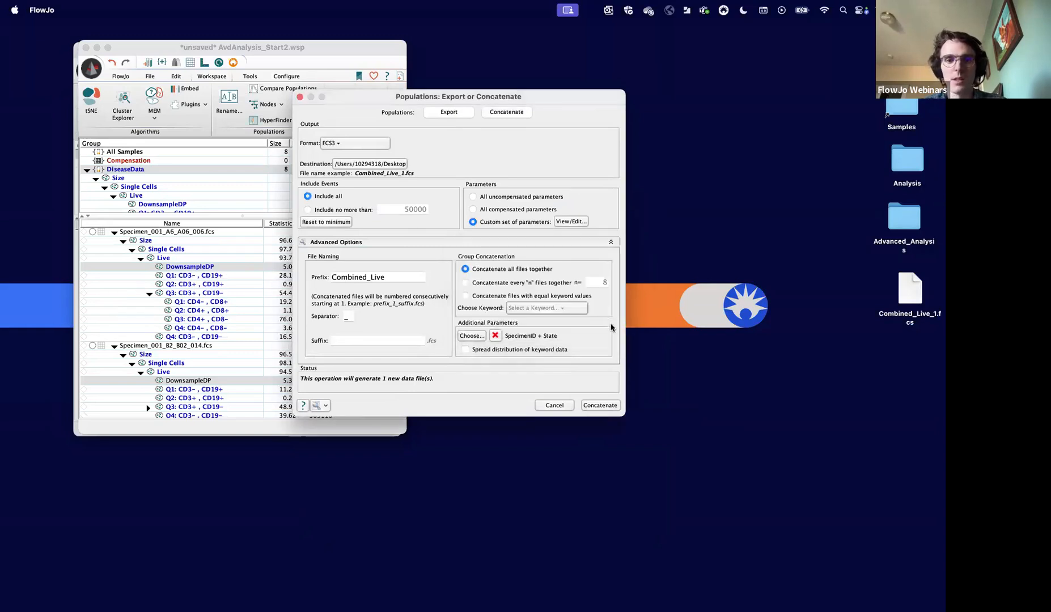
click(300, 97)
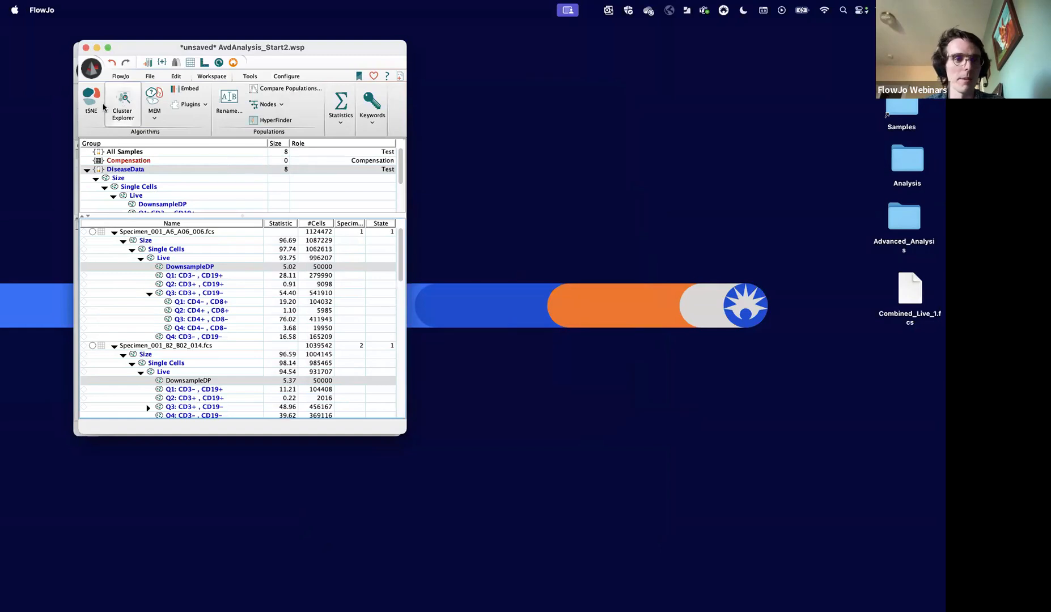
- Create a sample group named Combined and load Combined_Live_1.fcs from the desktop into it
click(161, 62)
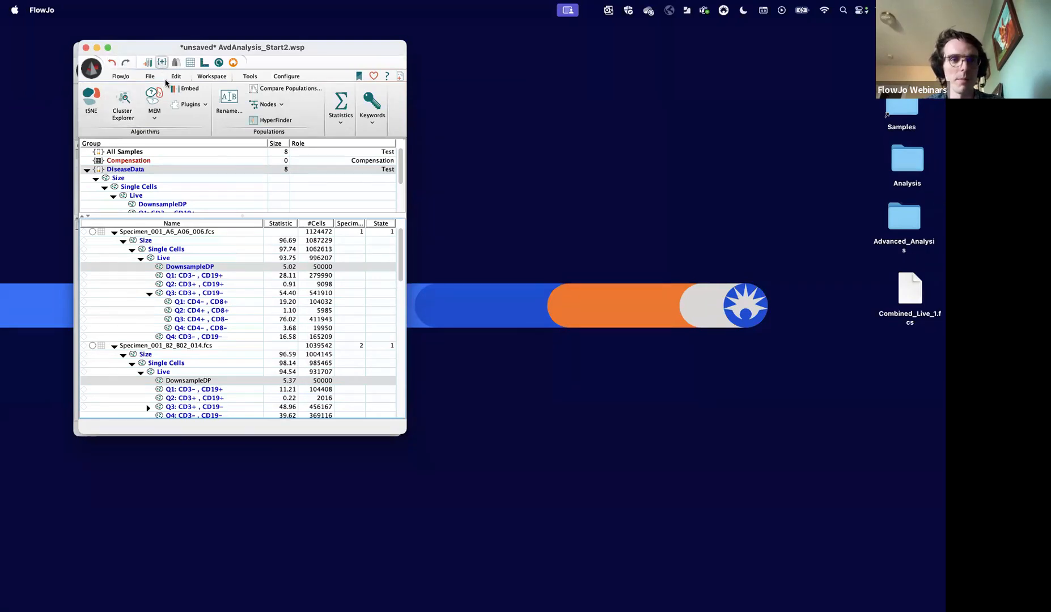
click(173, 88)
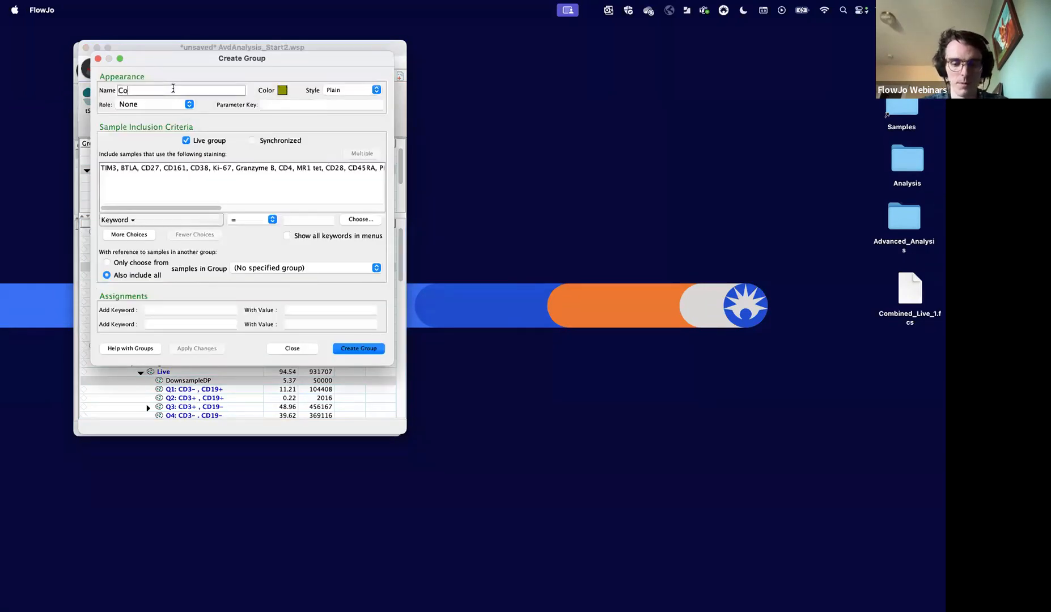
click(360, 348)
click(291, 348)
drag(904, 293, 188, 272)
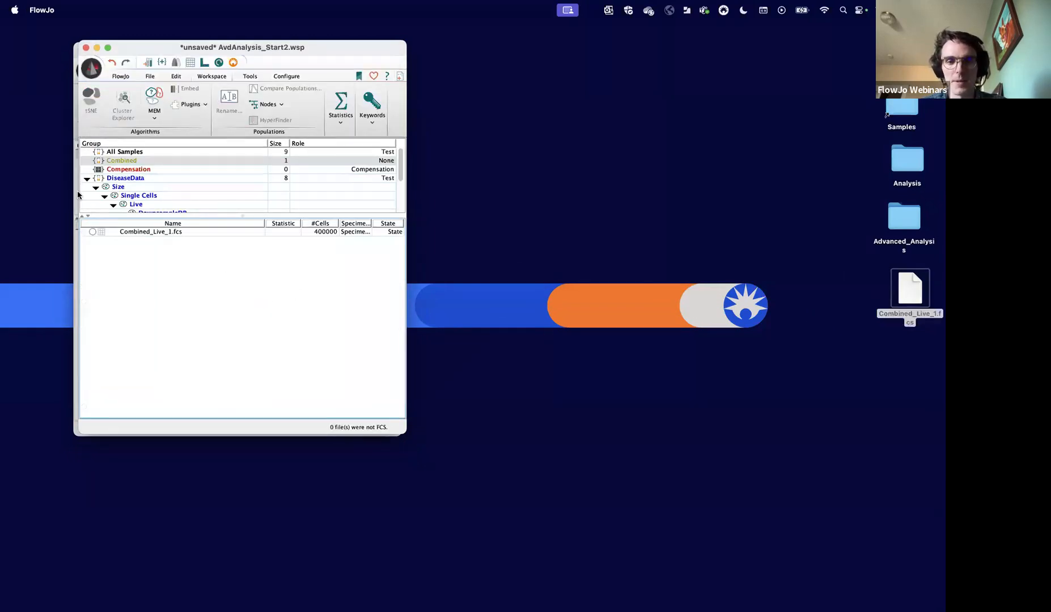
click(104, 233)
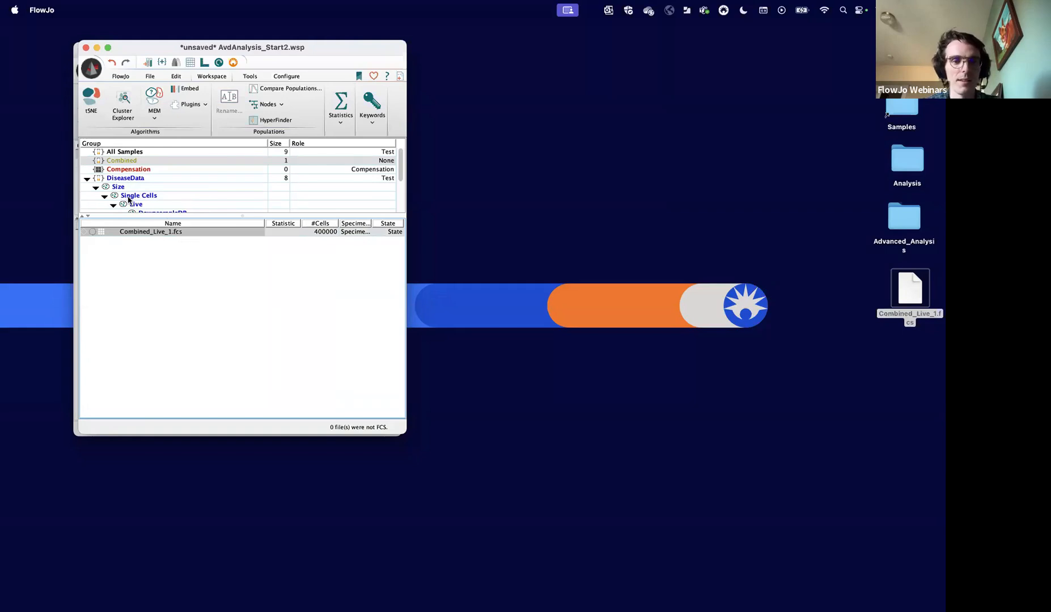
- Copy all gates except DownsampleDP from the first DiseaseData sample to the Combined group, and select the concatenated sample's Live population
click(125, 179)
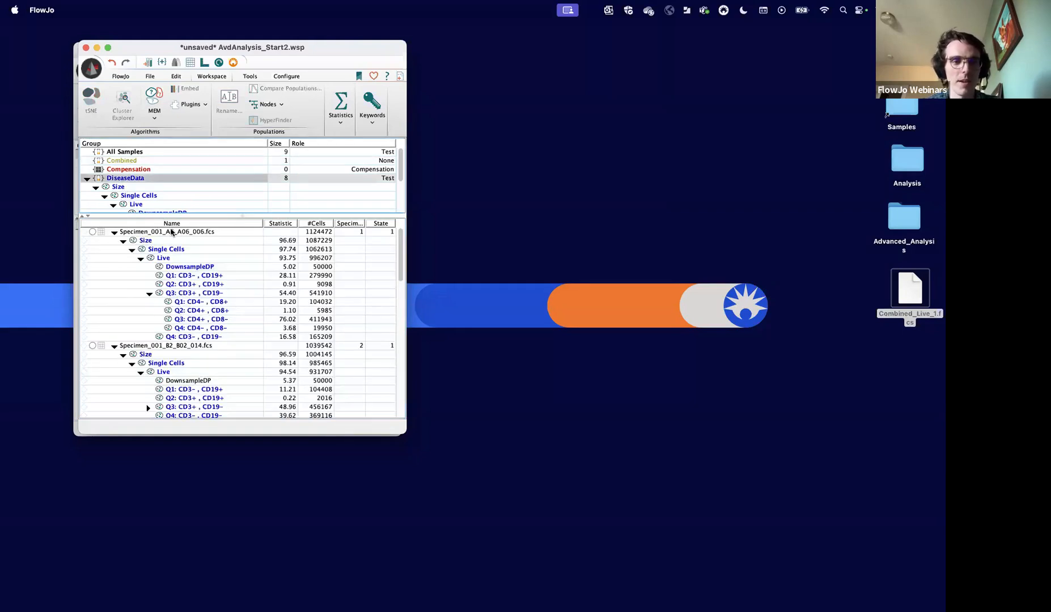
click(125, 186)
scroll(143, 224, down, 18)
scroll(153, 203, up, 1)
scroll(163, 228, up, 15)
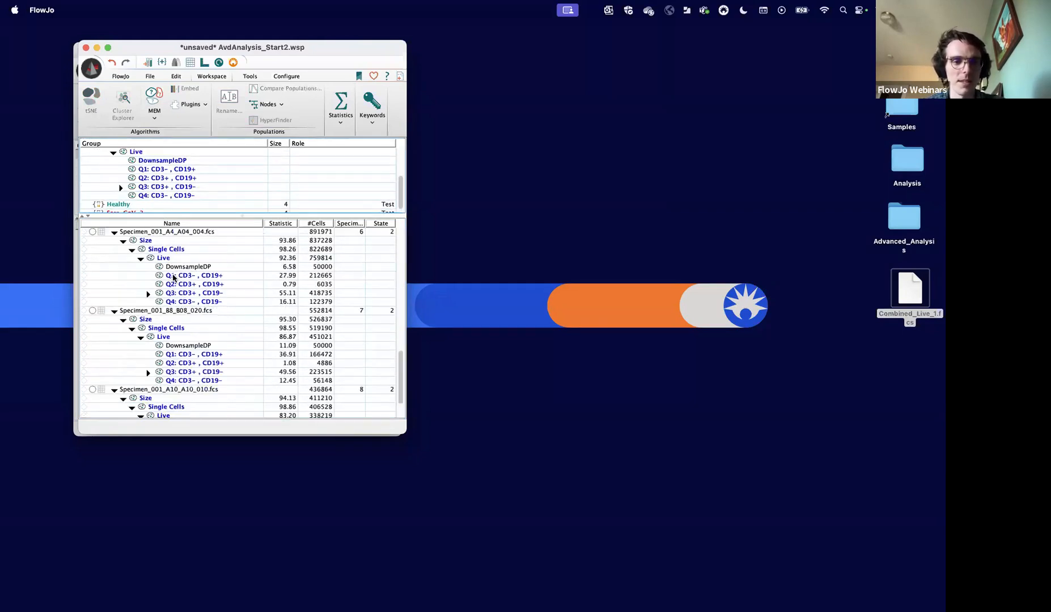
click(151, 242)
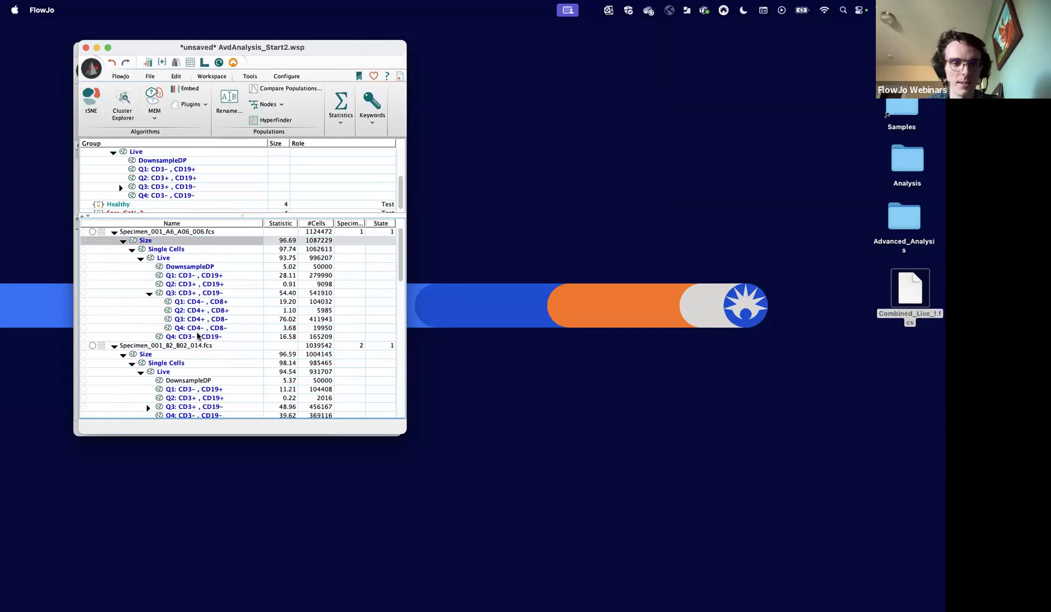
shift+click(198, 337)
super+click(195, 267)
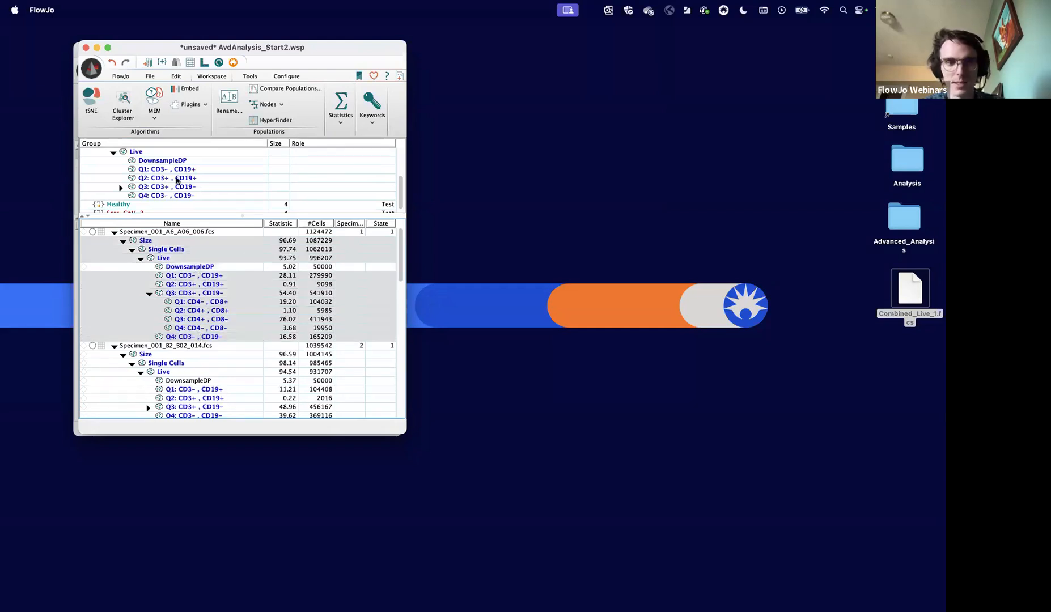
scroll(170, 187, up, 3)
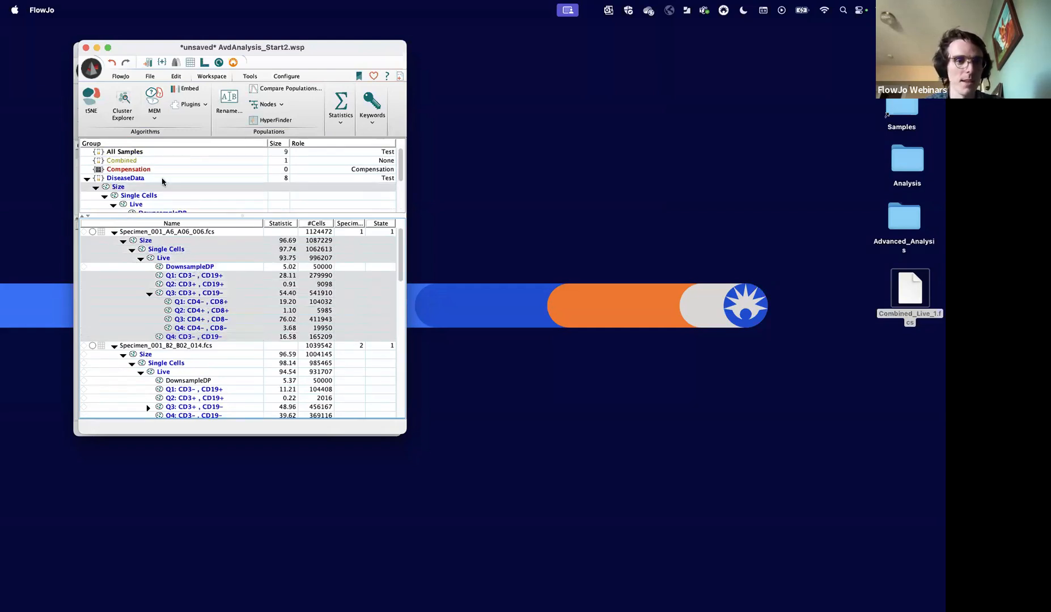
drag(163, 242, 137, 163)
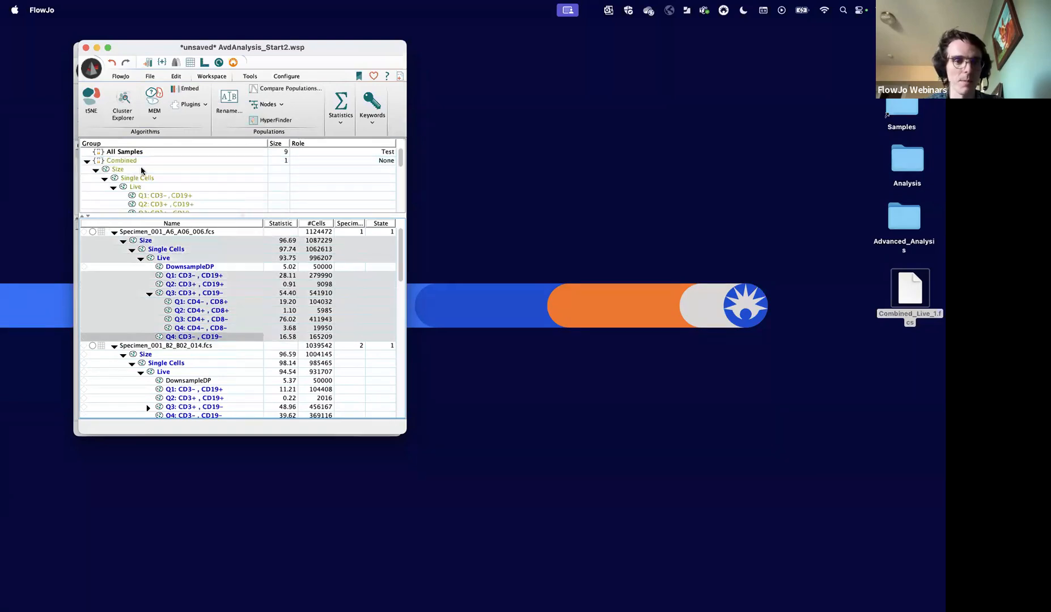
click(137, 163)
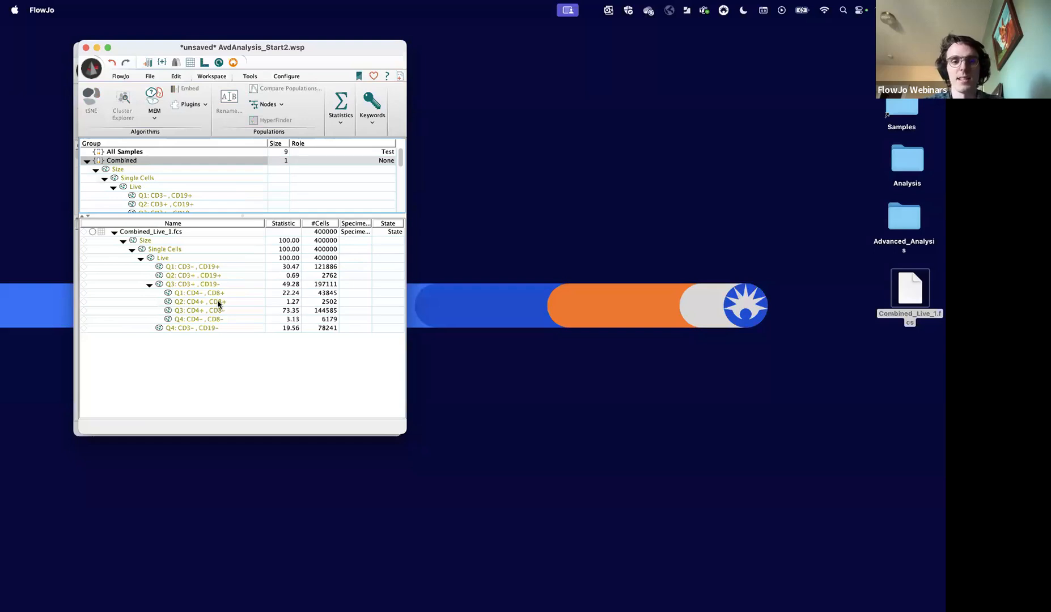
click(167, 258)
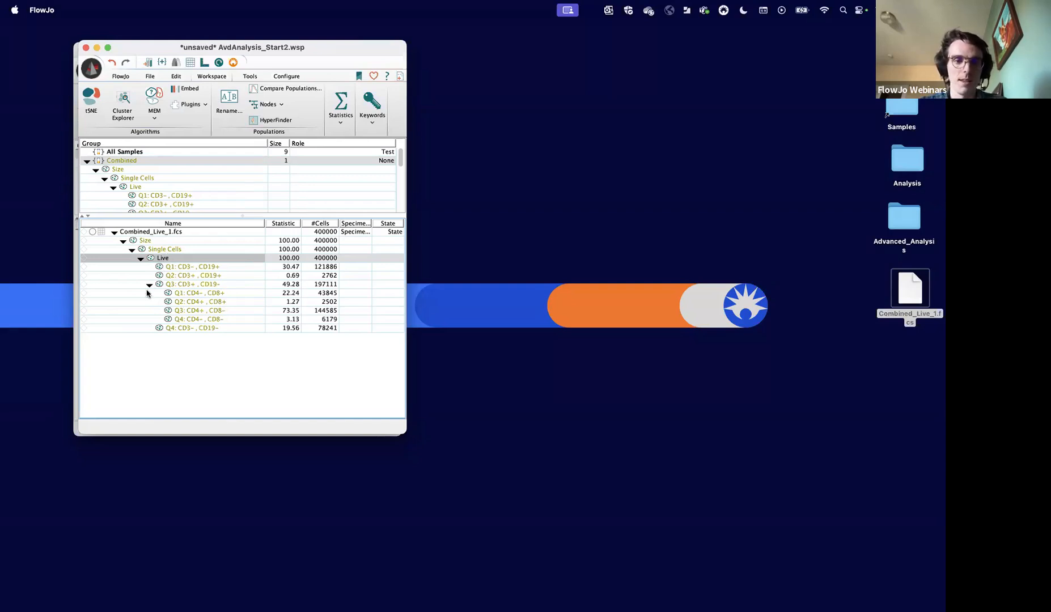
- Open the concatenated sample's Live population in a graph window and plot SpecimenID as a histogram
click(148, 285)
click(159, 259)
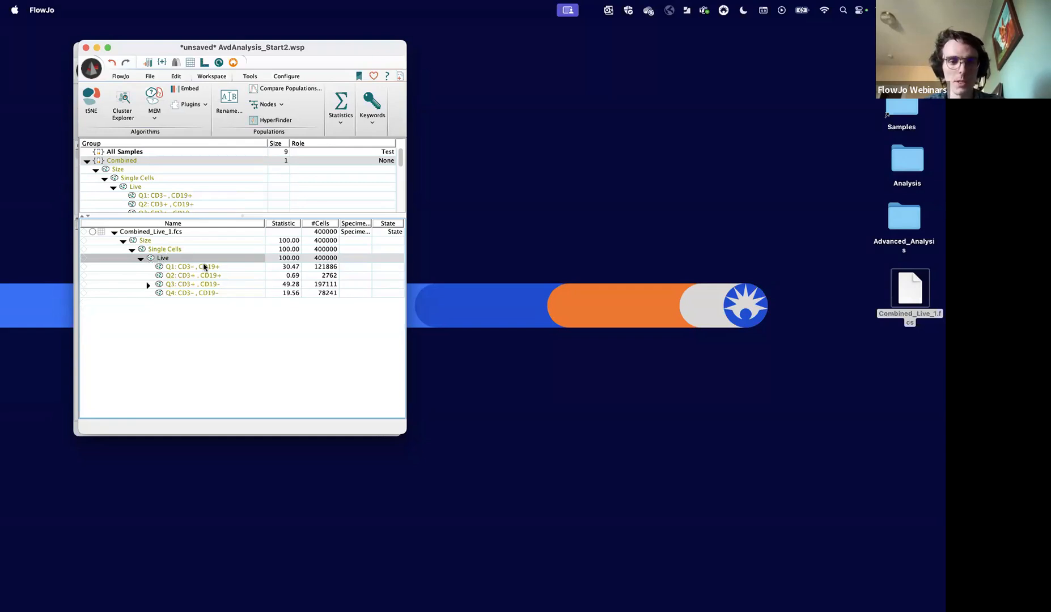
double_click(164, 259)
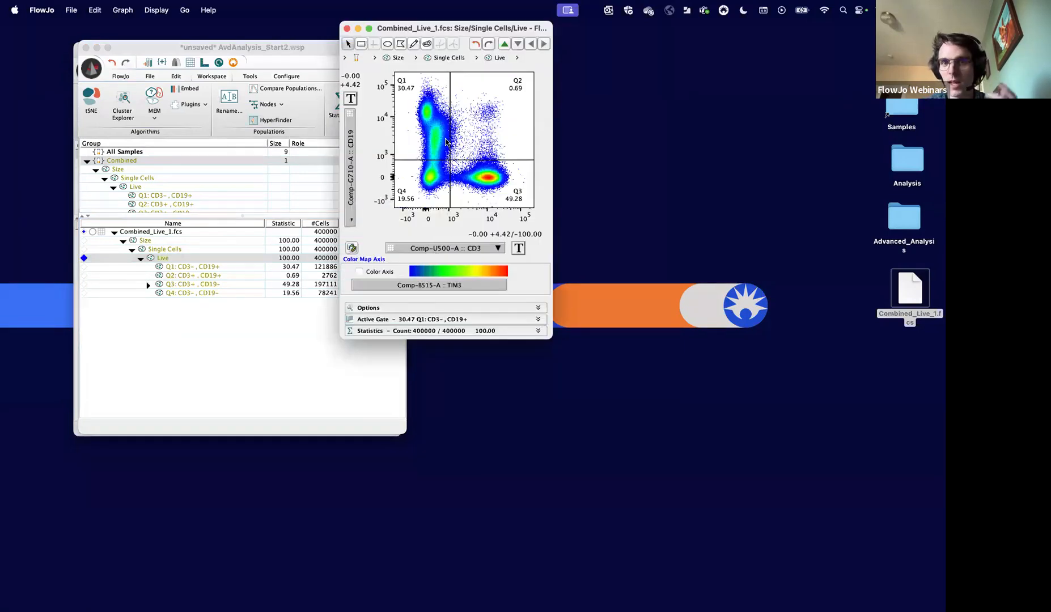
drag(433, 28, 510, 53)
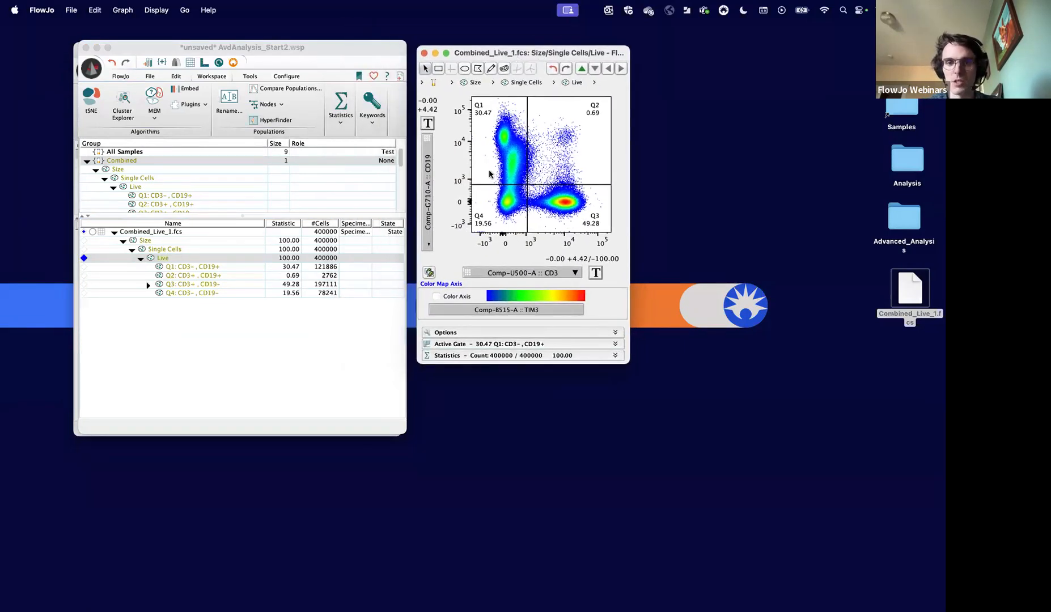
click(512, 274)
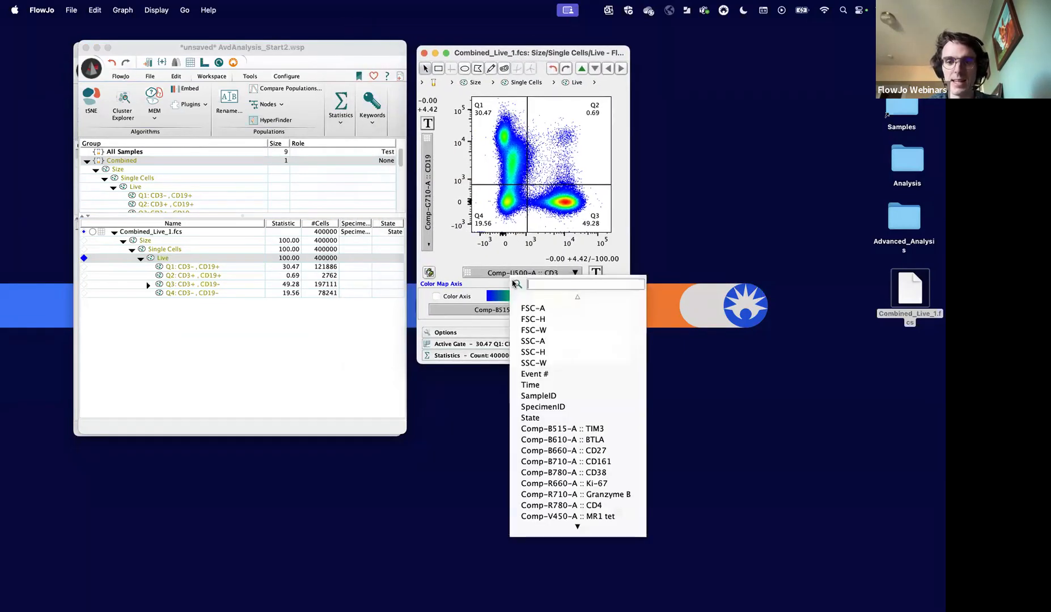
click(556, 407)
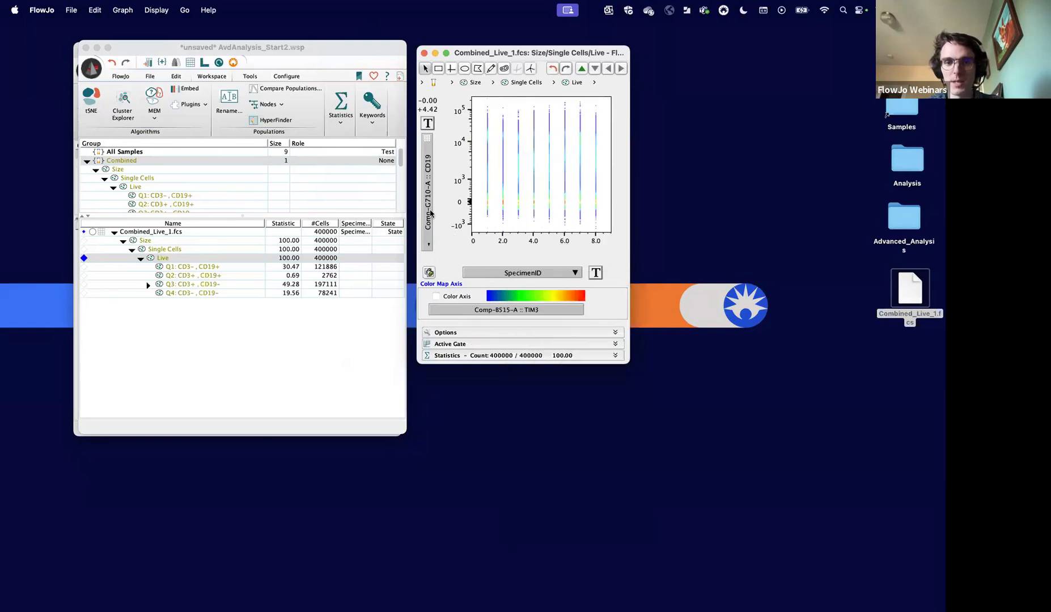
click(430, 213)
scroll(480, 397, down, 5)
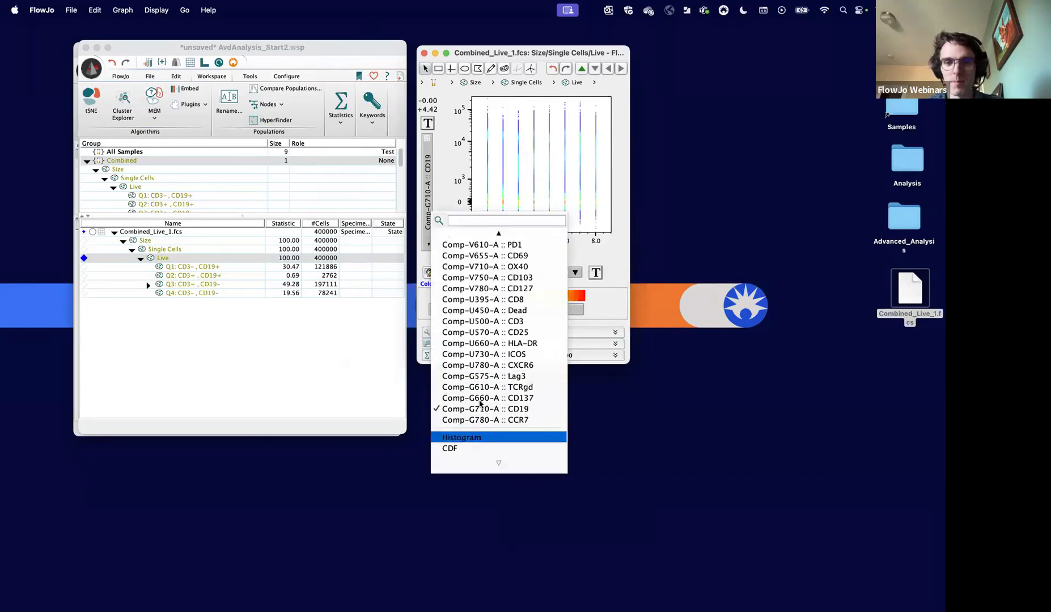
click(480, 437)
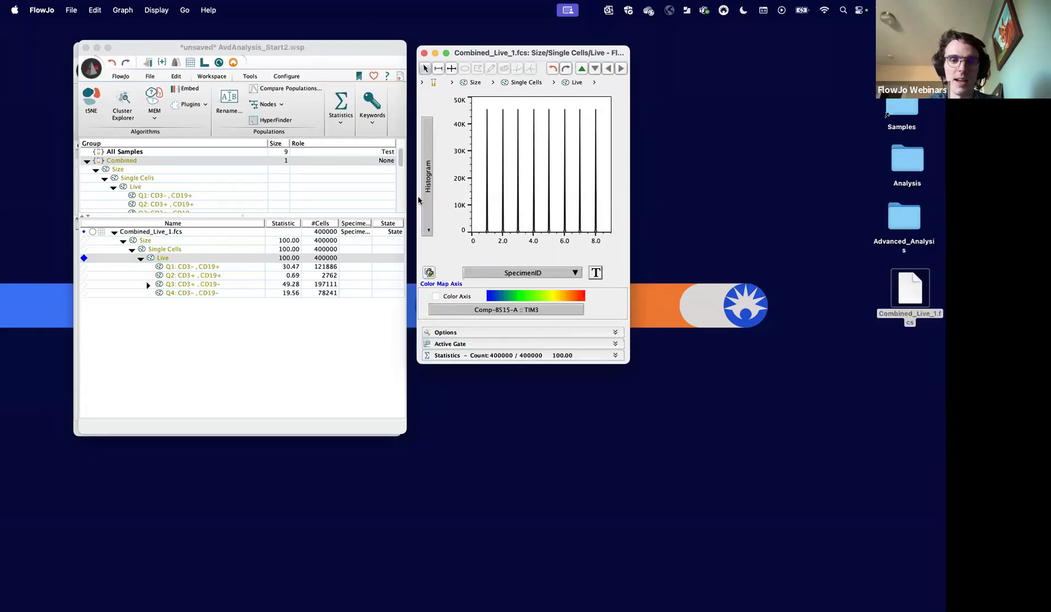
- Switch the Live histogram's parameter to State and create gates on its peaks
click(485, 279)
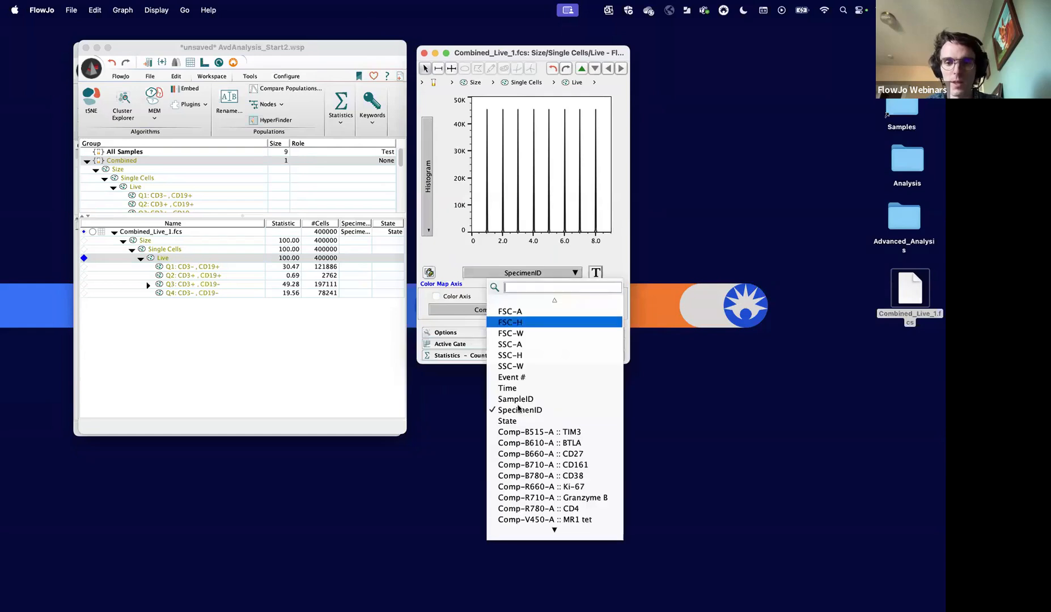
click(505, 432)
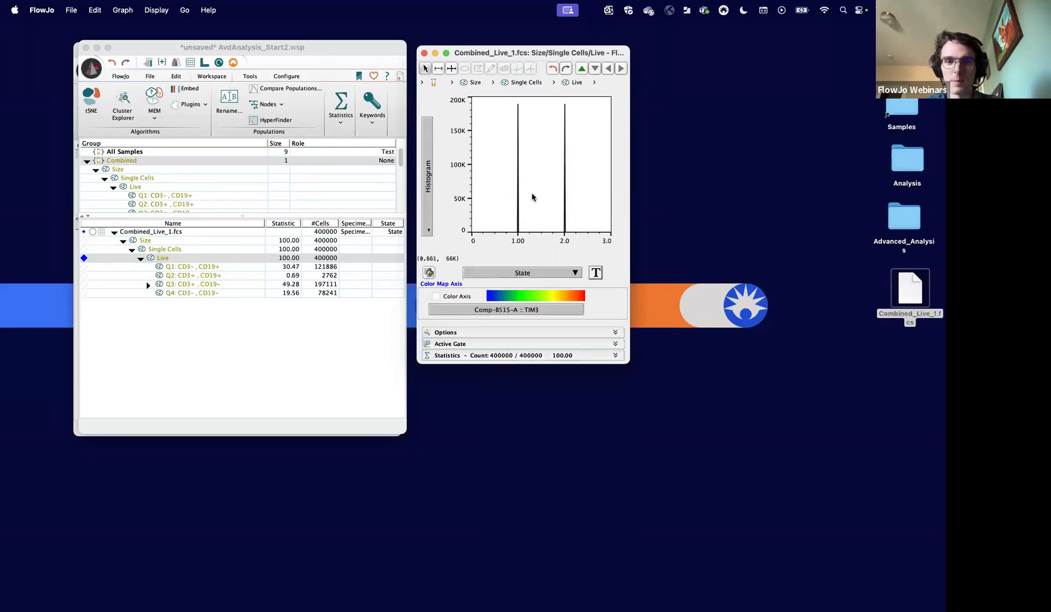
right_click(553, 192)
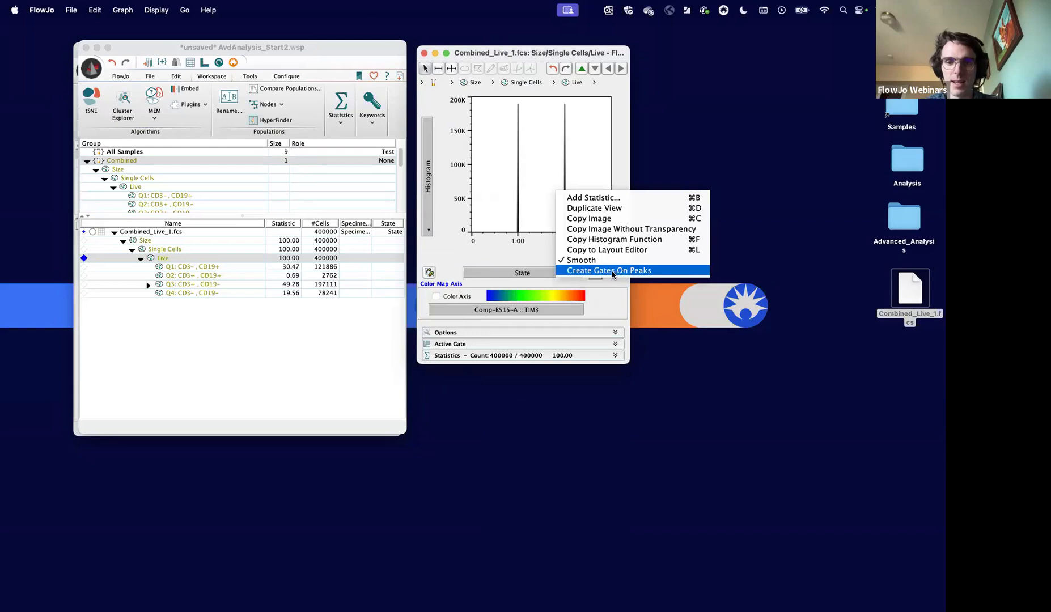
right_click(529, 173)
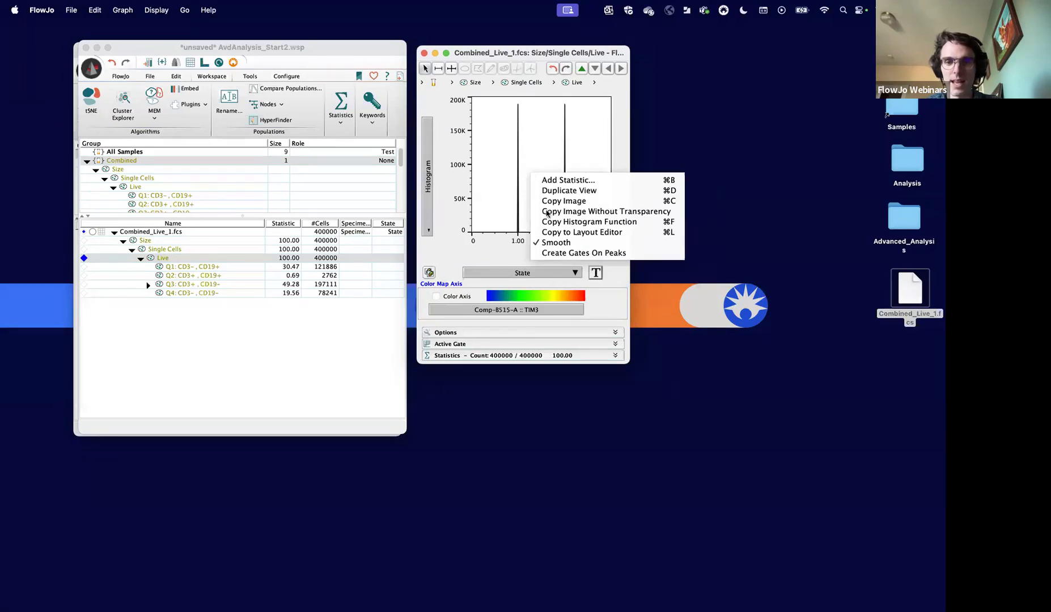
click(566, 255)
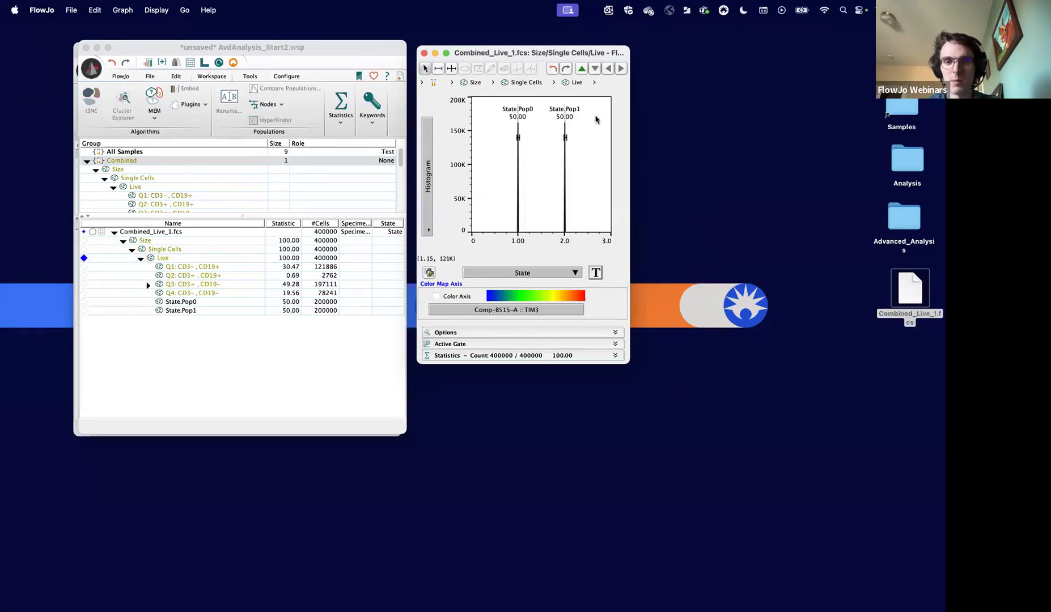
- Rename the State.Pop0 population under Live as Healthy
click(164, 295)
click(165, 302)
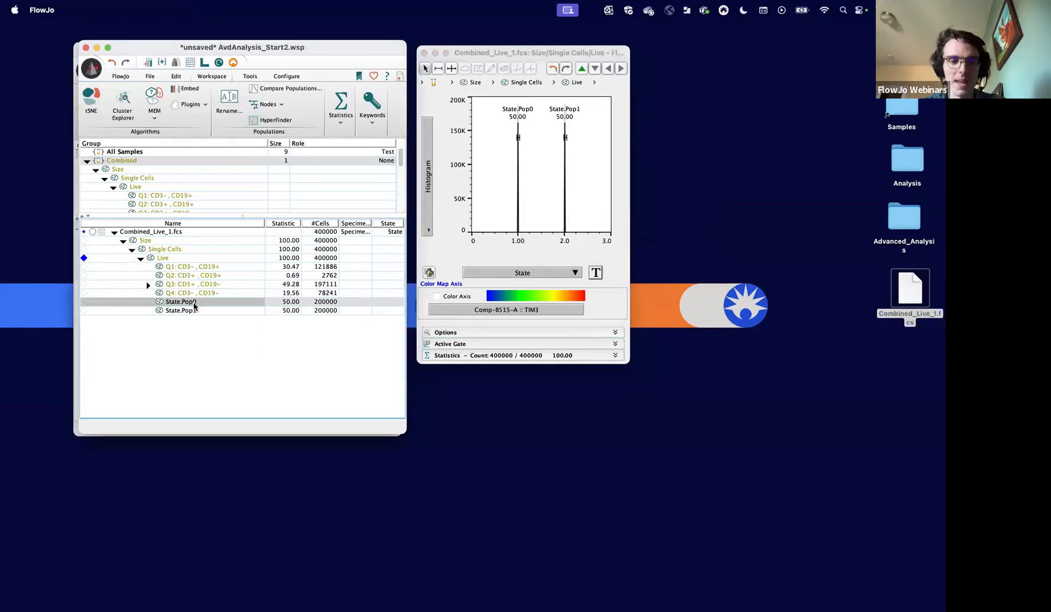
right_click(194, 306)
click(236, 331)
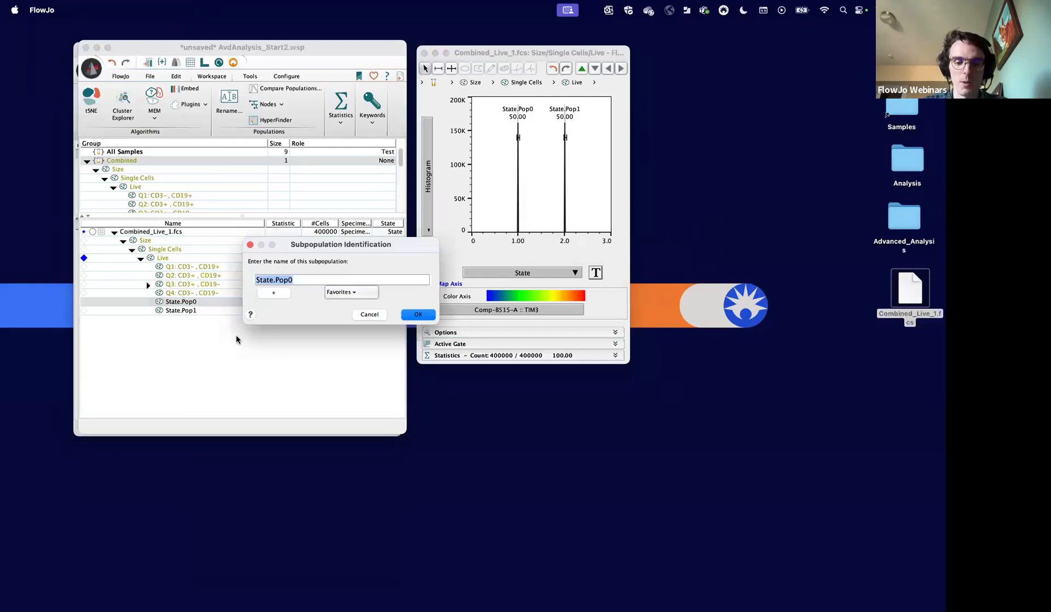
text(Healthy)
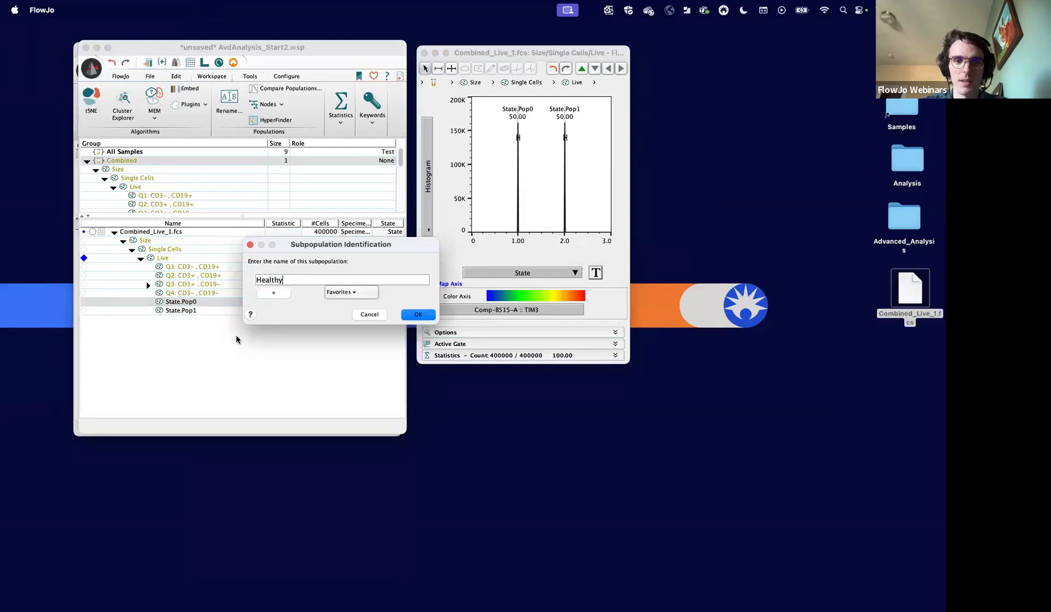
click(418, 314)
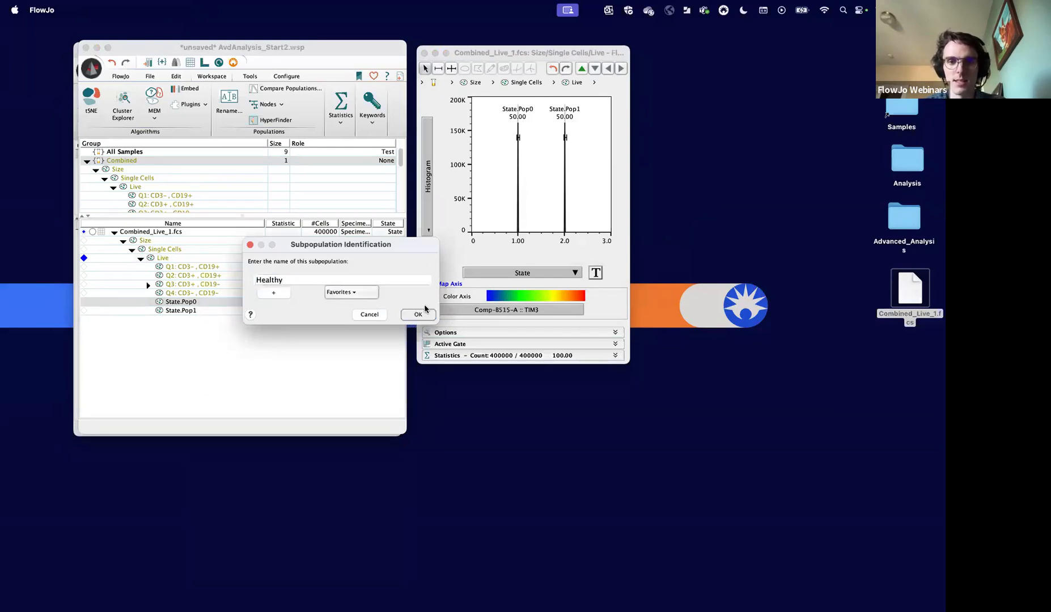
- Check the State keyword values of the samples in the DiseaseData, Healthy and Sars-CoV-2 groups, and return to the Combined group
scroll(127, 180, down, 3)
click(133, 169)
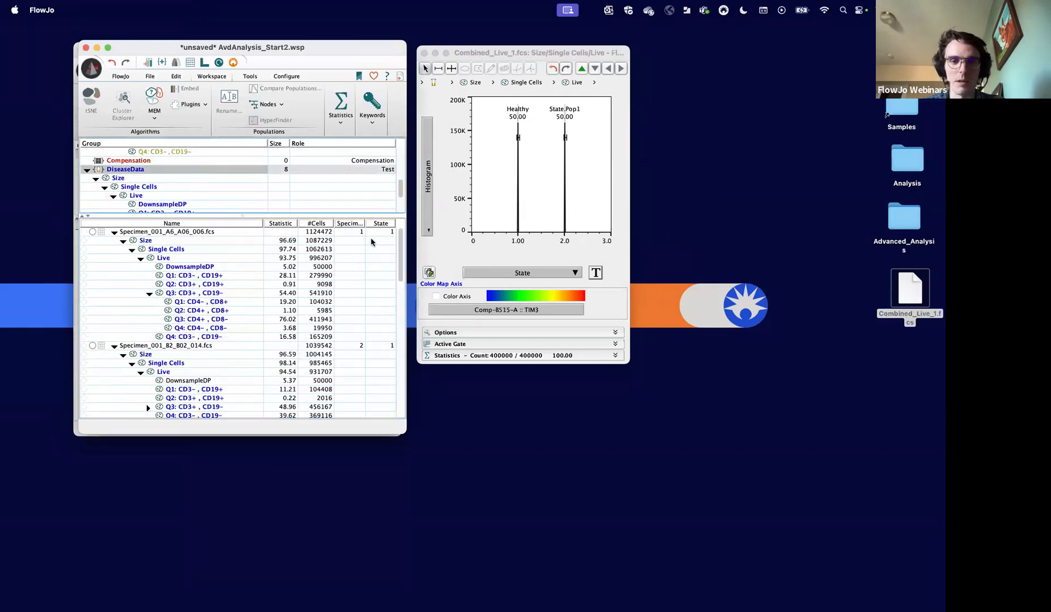
scroll(154, 185, down, 3)
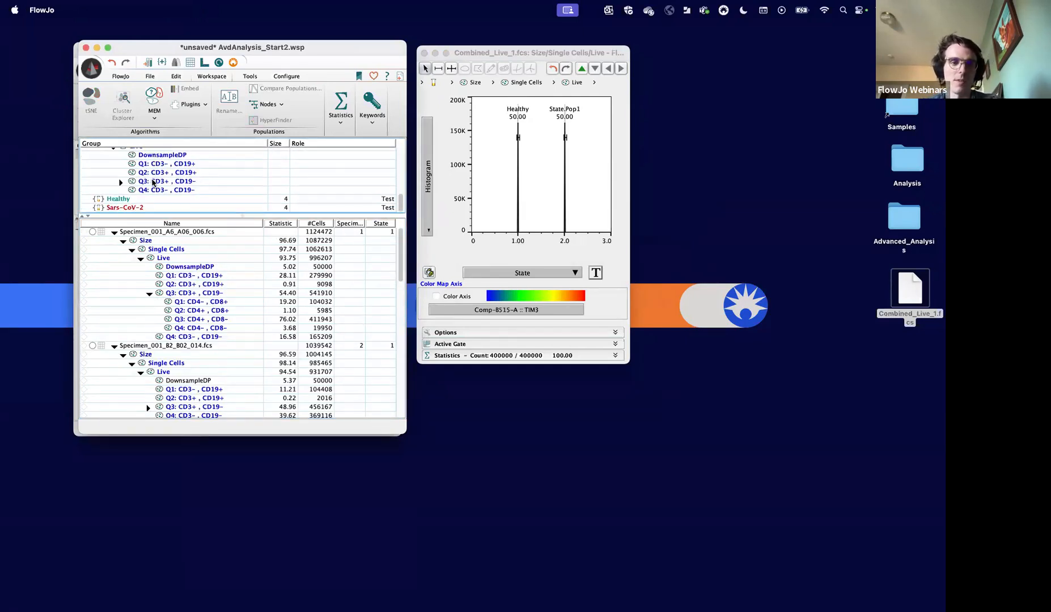
click(139, 200)
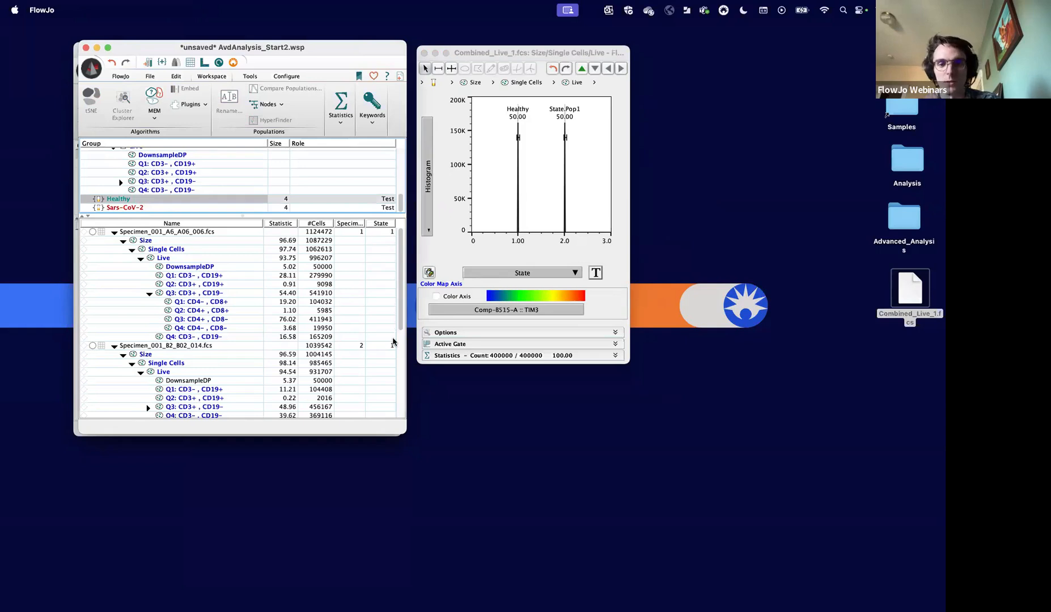
click(132, 208)
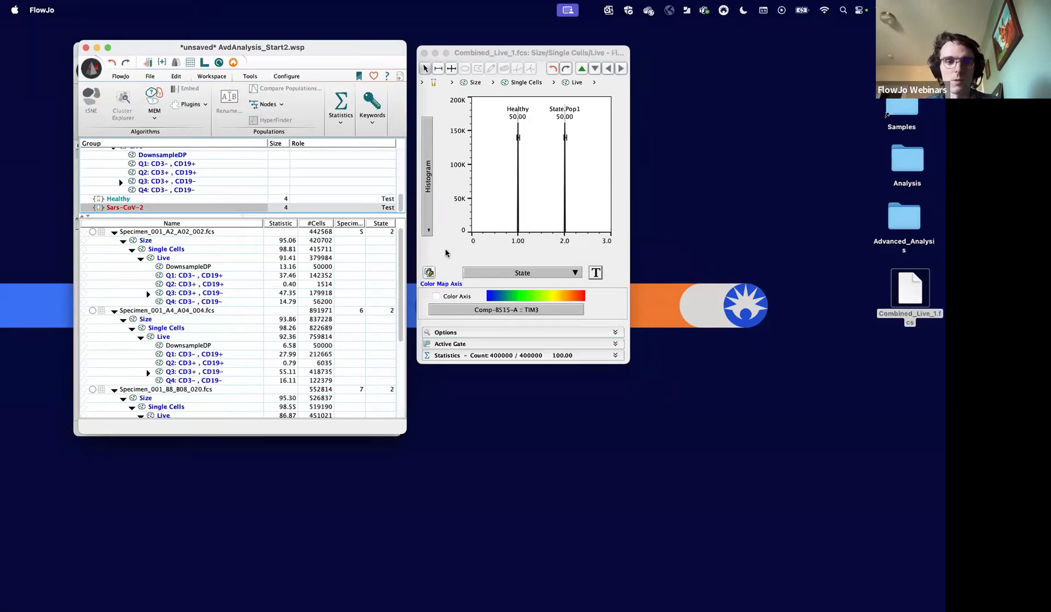
scroll(218, 198, up, 3)
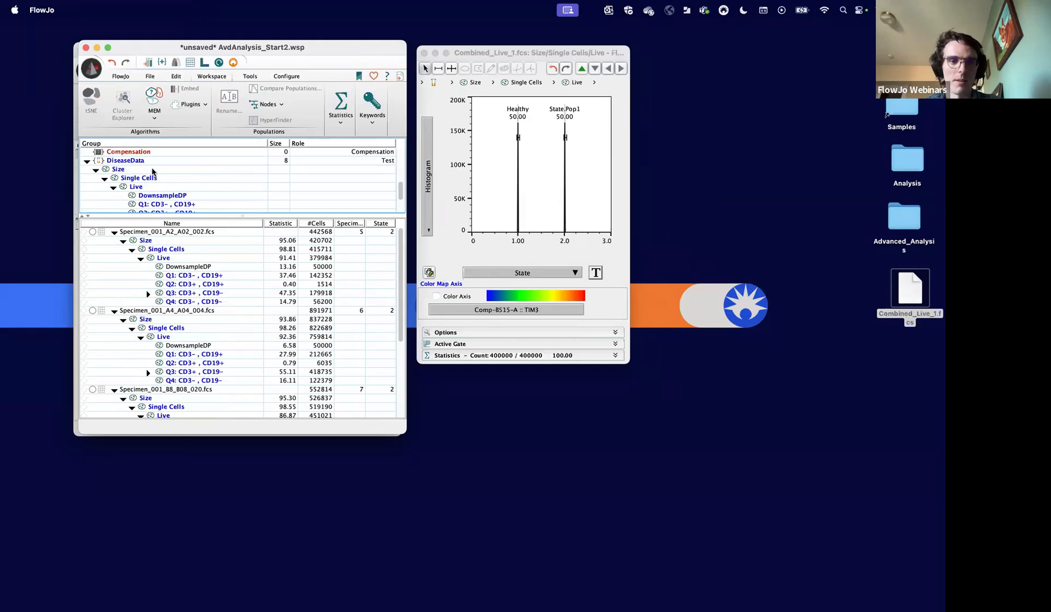
scroll(139, 176, up, 5)
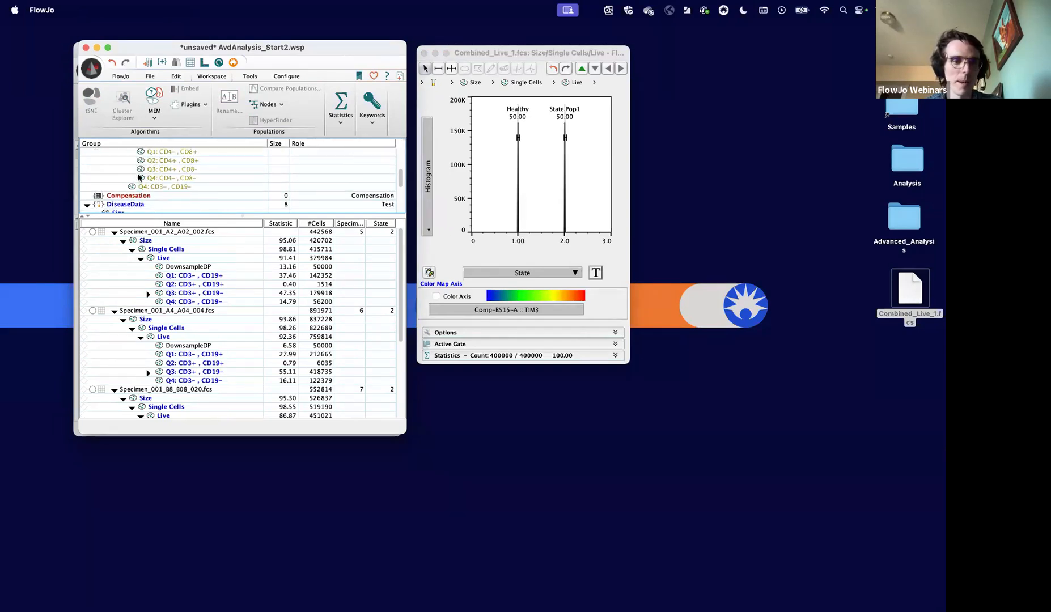
click(126, 163)
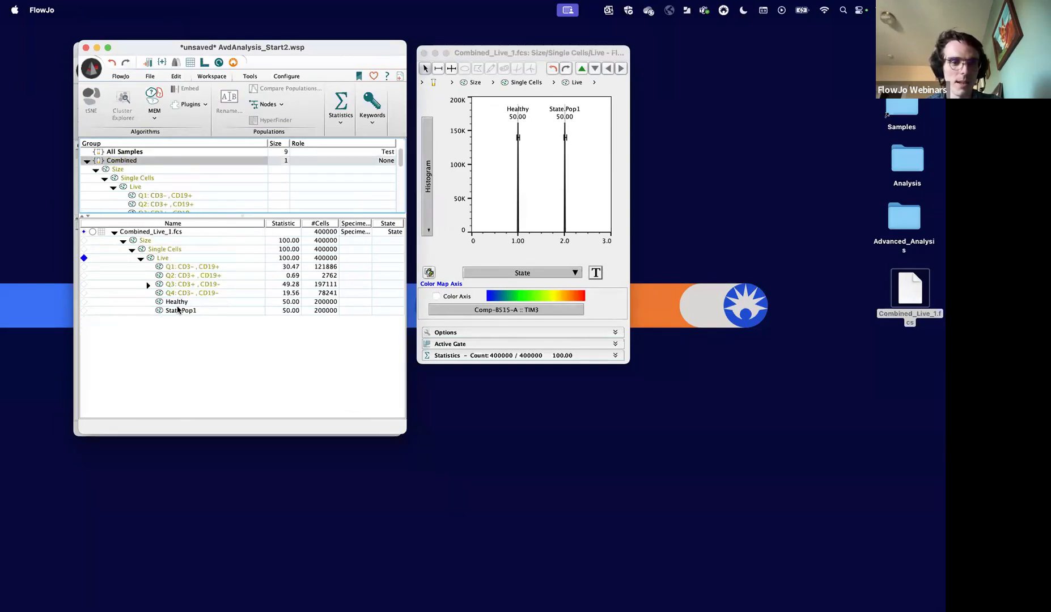
- Rename the State.Pop1 population under Live as COVID
click(179, 310)
right_click(182, 310)
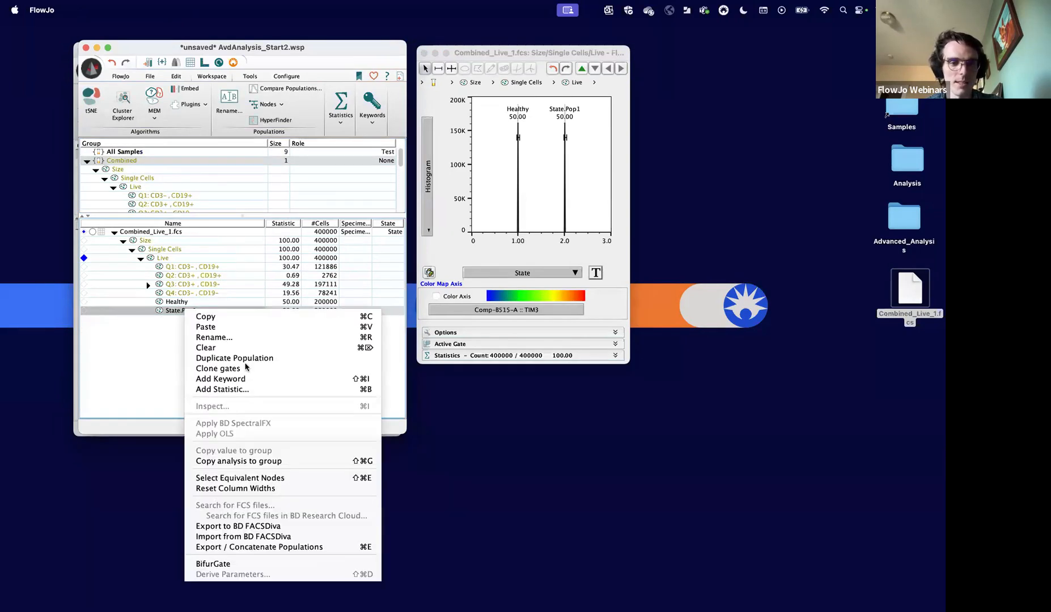
click(215, 337)
text(COVI)
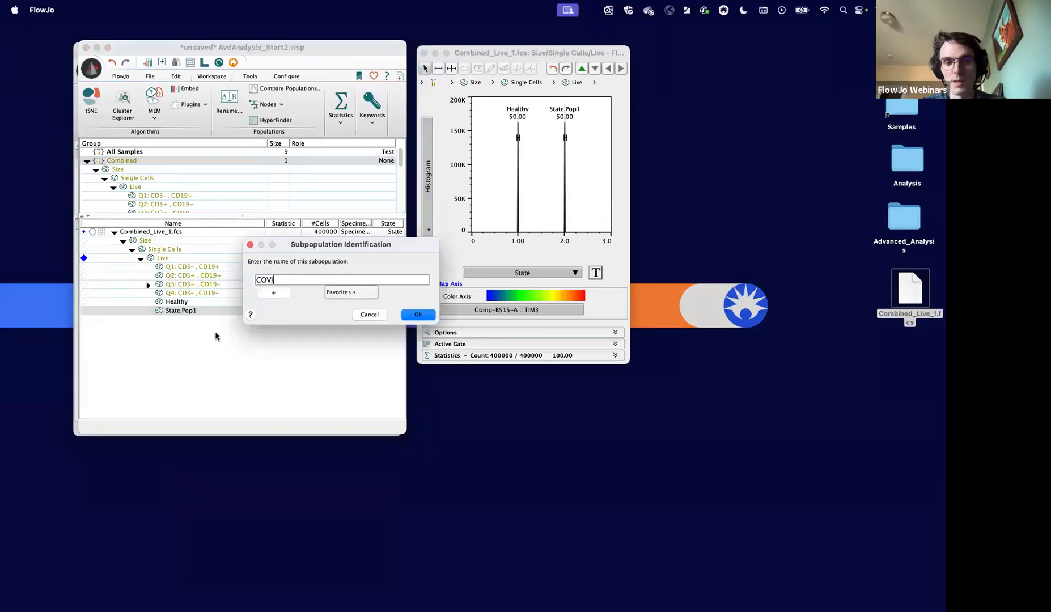
text(D)
click(418, 315)
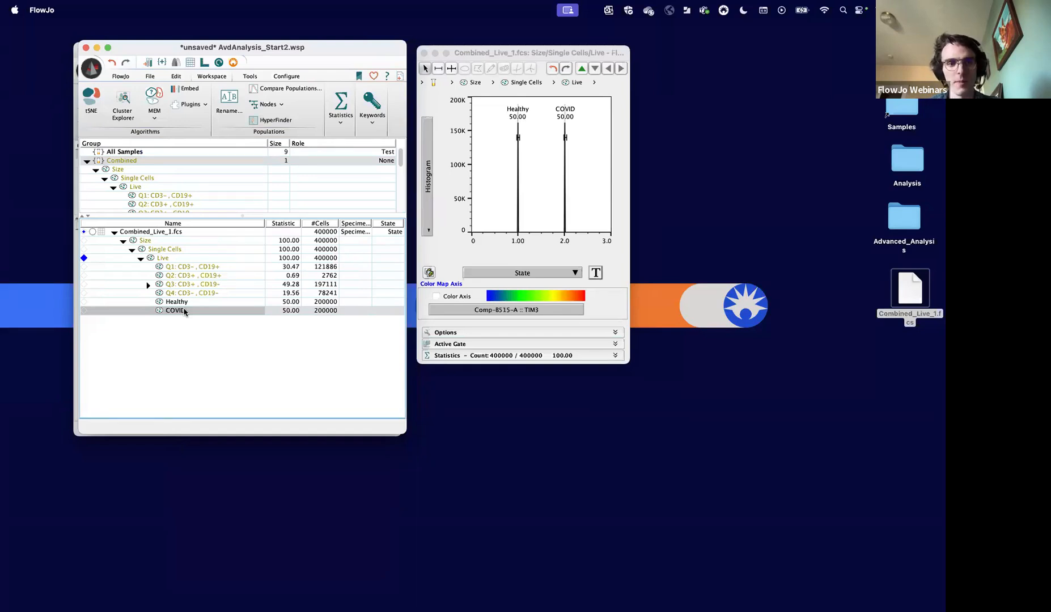
- Open the tSNE setup for the concatenated sample's Live population and exclude Comp-U450-A :: Dead from the selected compensated parameters
click(181, 262)
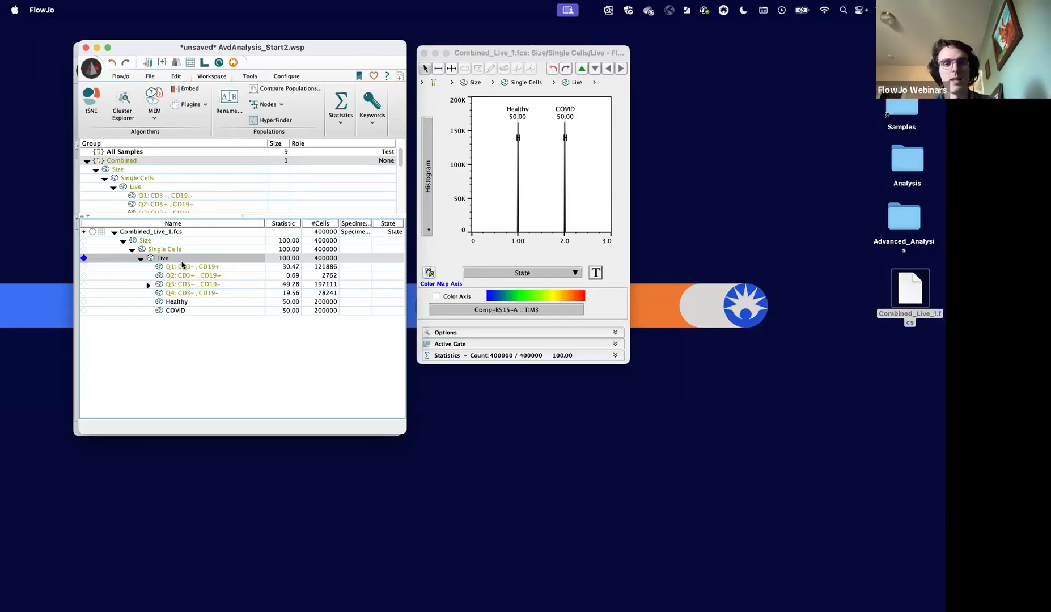
click(93, 100)
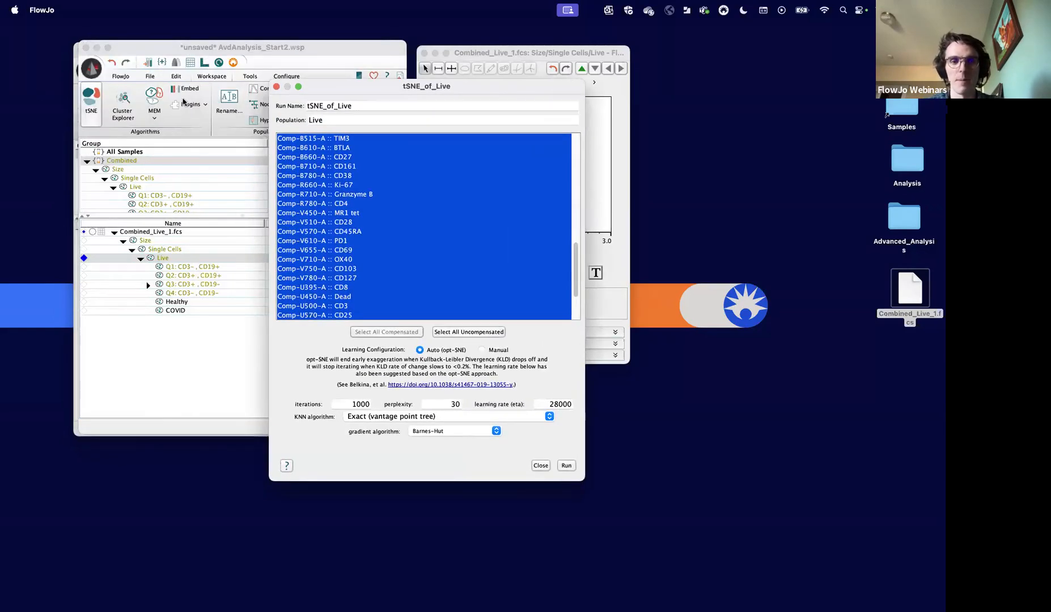
drag(368, 90, 457, 61)
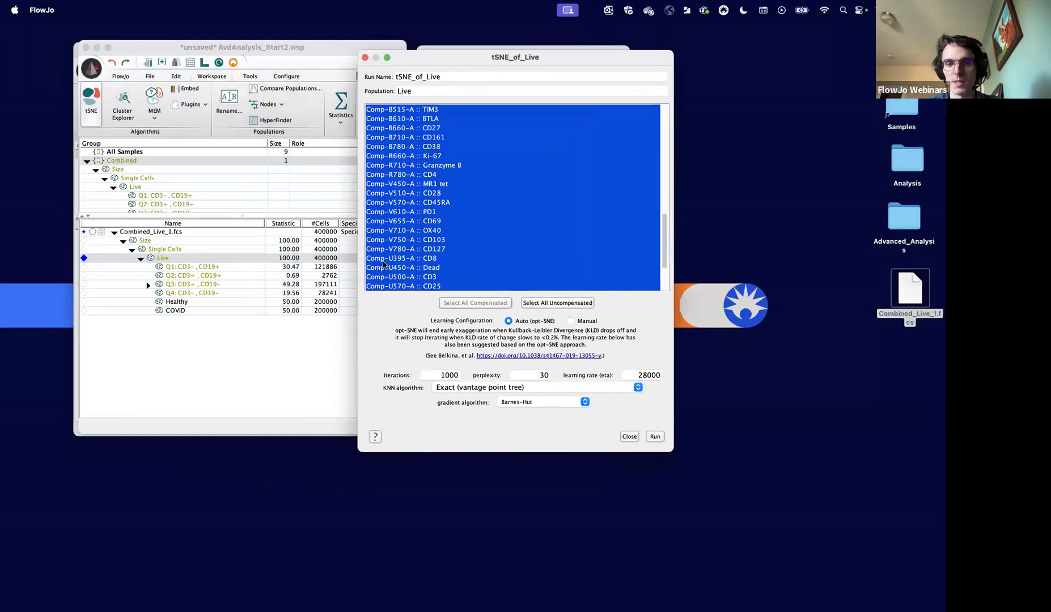
scroll(432, 210, up, 3)
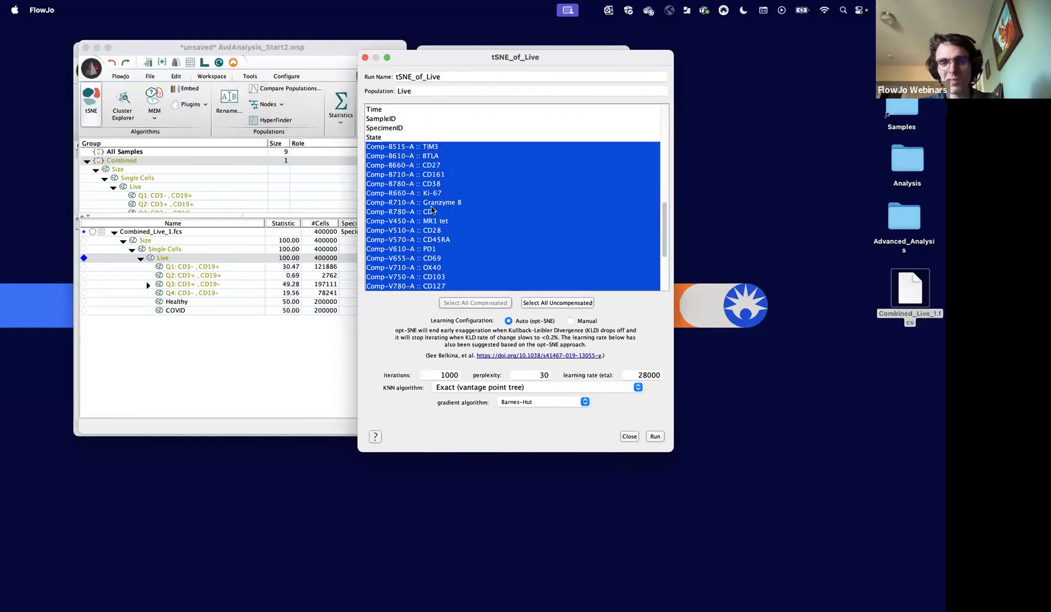
scroll(431, 210, down, 3)
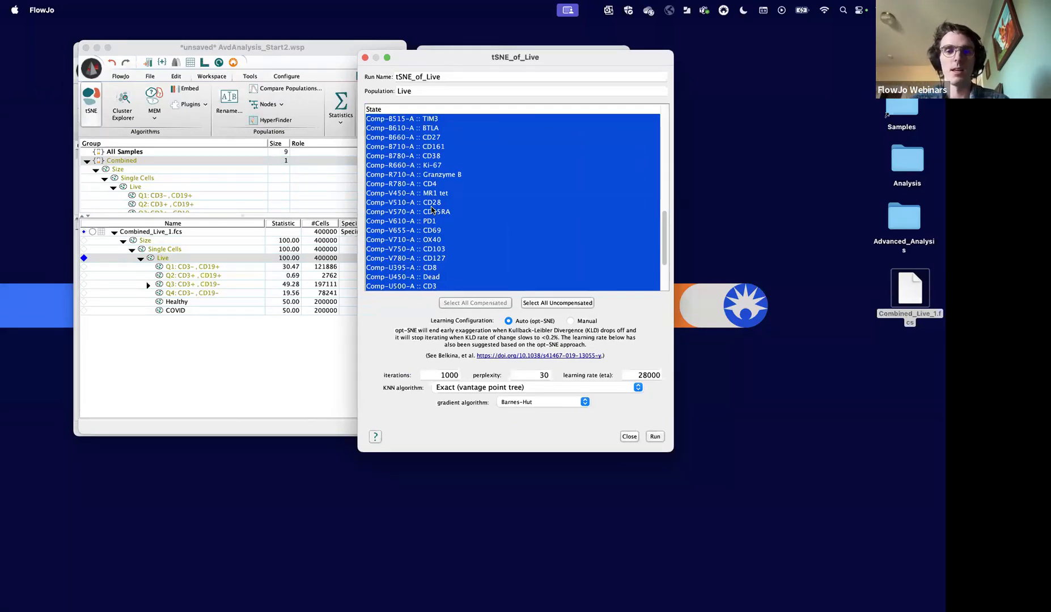
scroll(432, 209, down, 2)
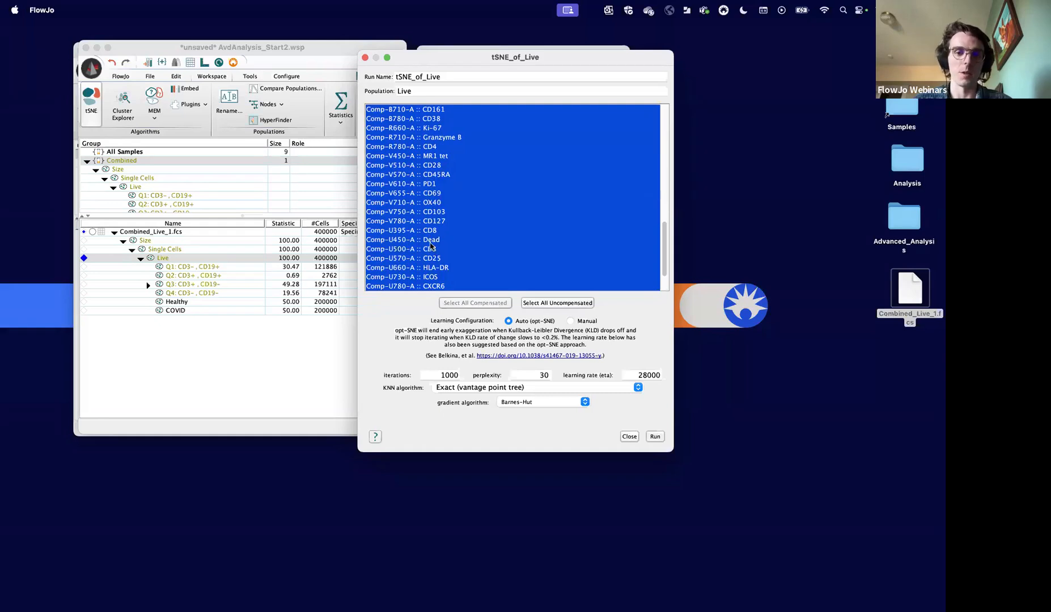
super+click(428, 240)
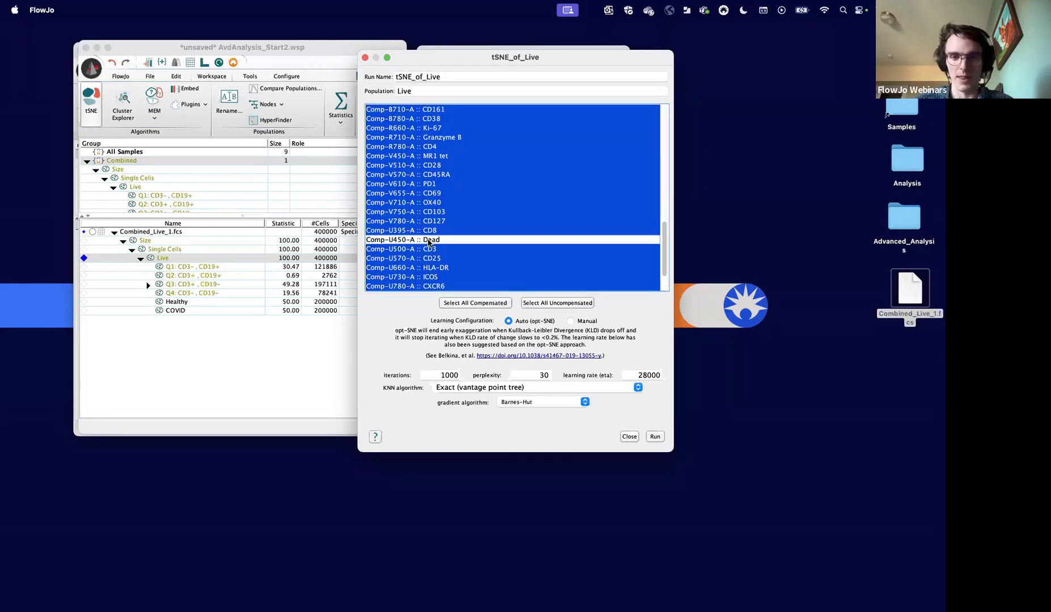
scroll(429, 243, down, 3)
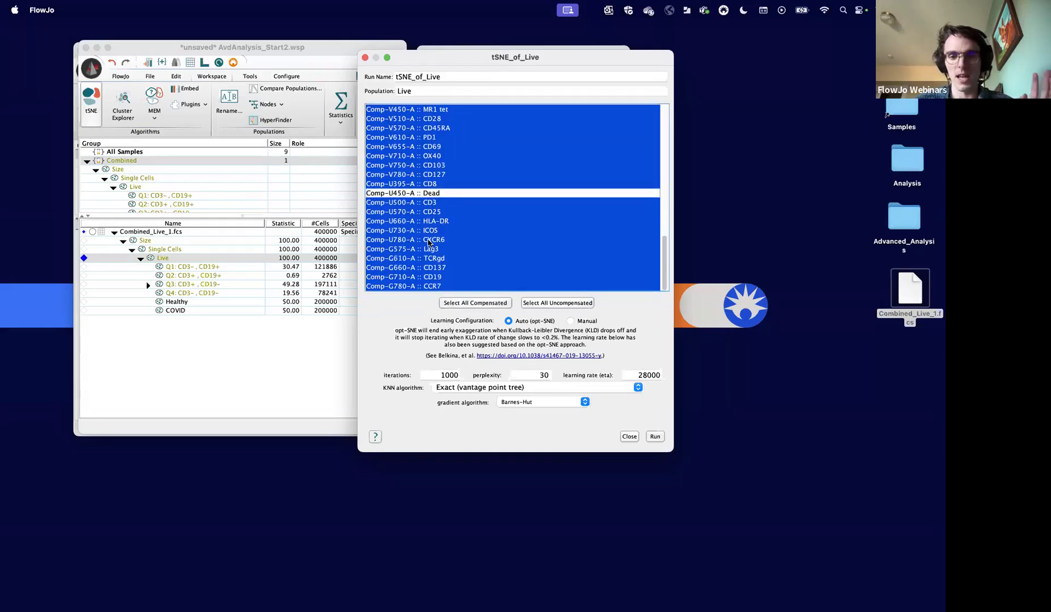
scroll(429, 243, up, 3)
scroll(429, 243, down, 3)
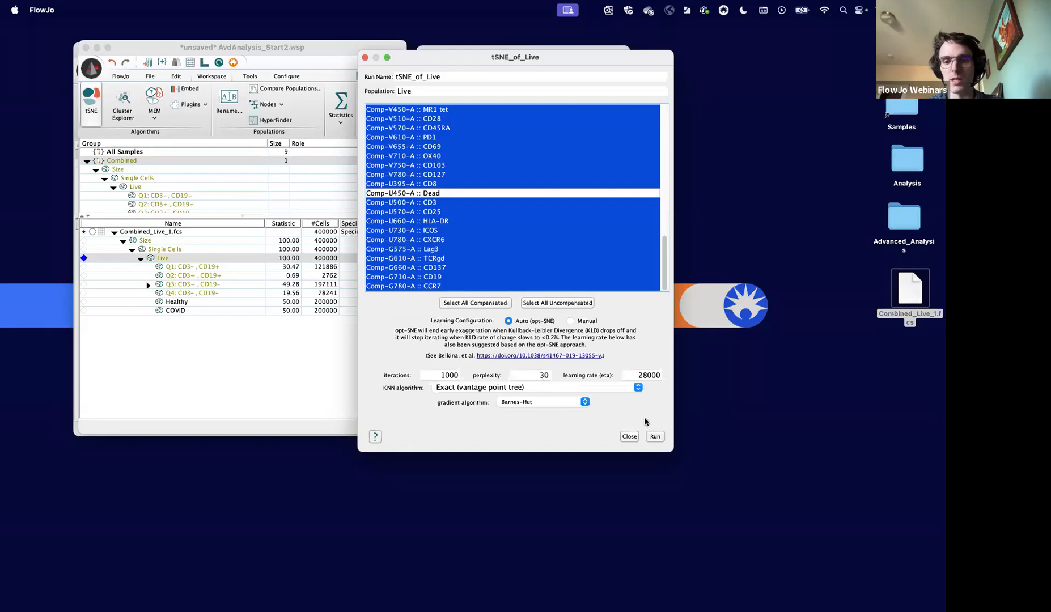
- Dismiss the tSNE setup and open AvdAnalysis_FlowSOM2.wsp from the Advanced_Analysis folder on the desktop
click(365, 57)
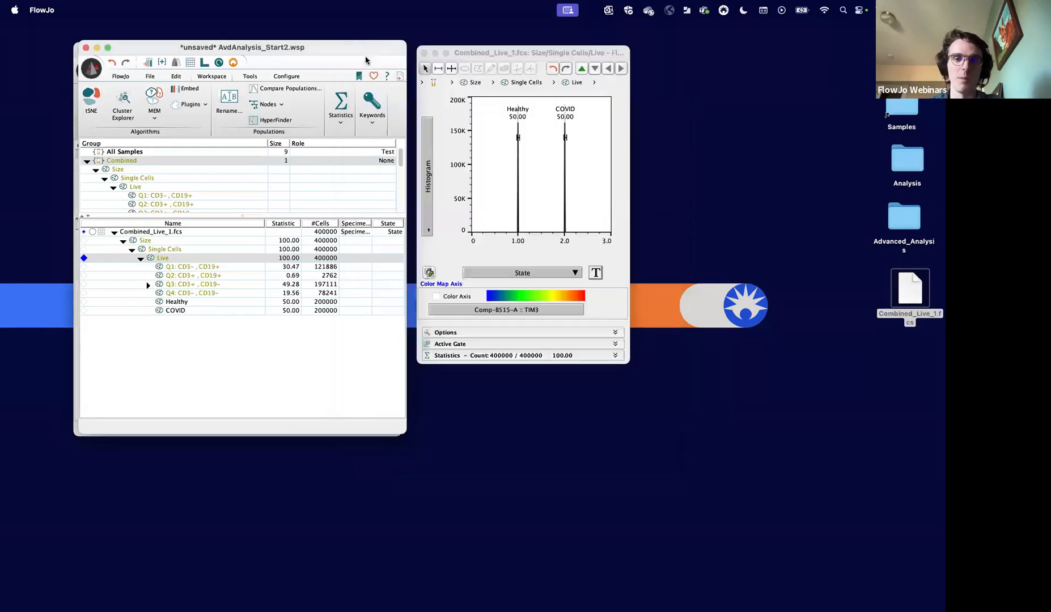
double_click(905, 214)
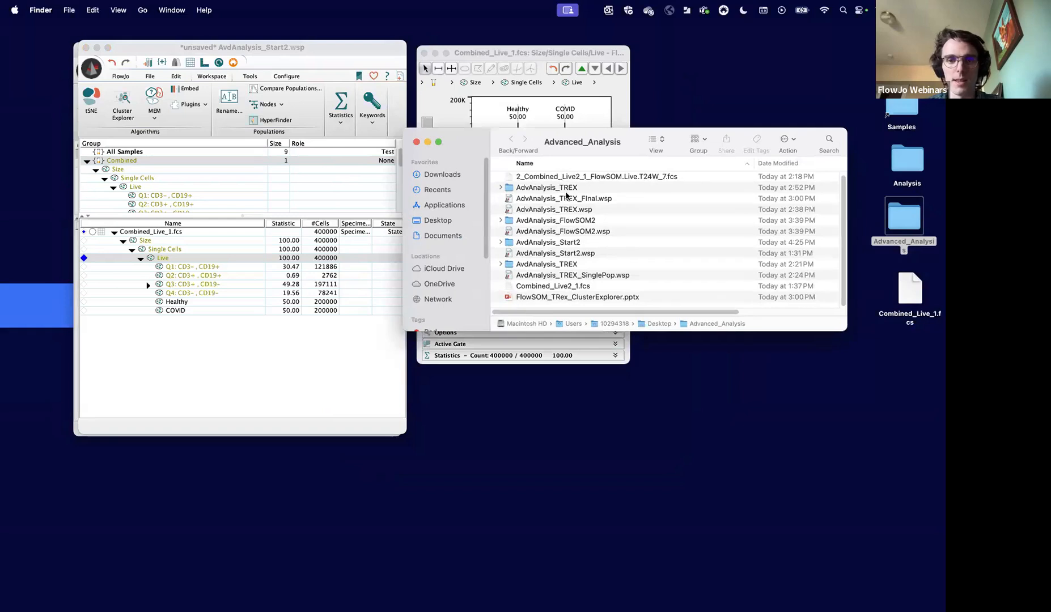
click(563, 231)
drag(581, 236, 284, 364)
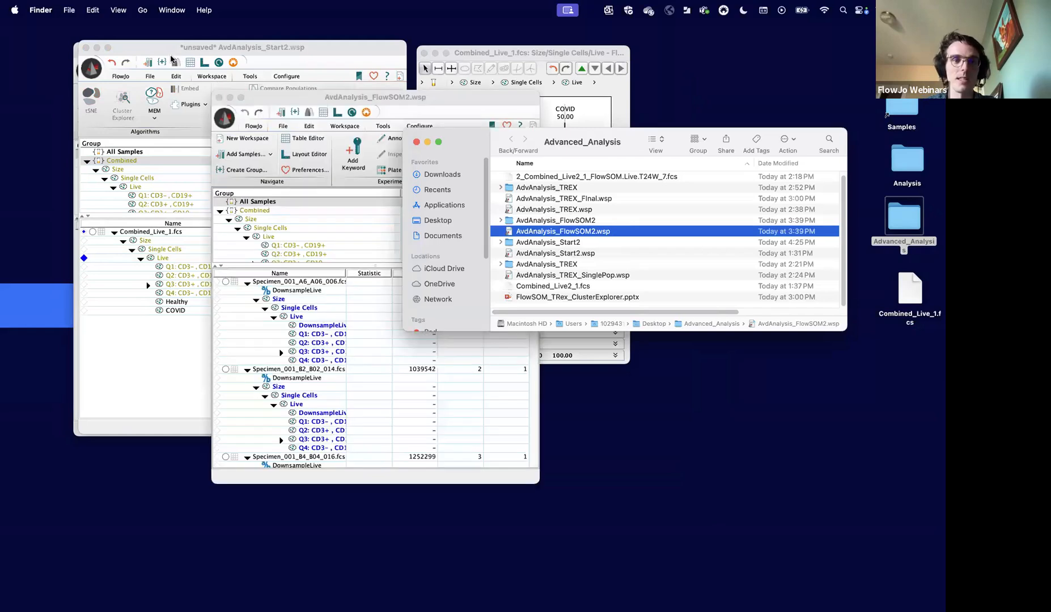
click(86, 48)
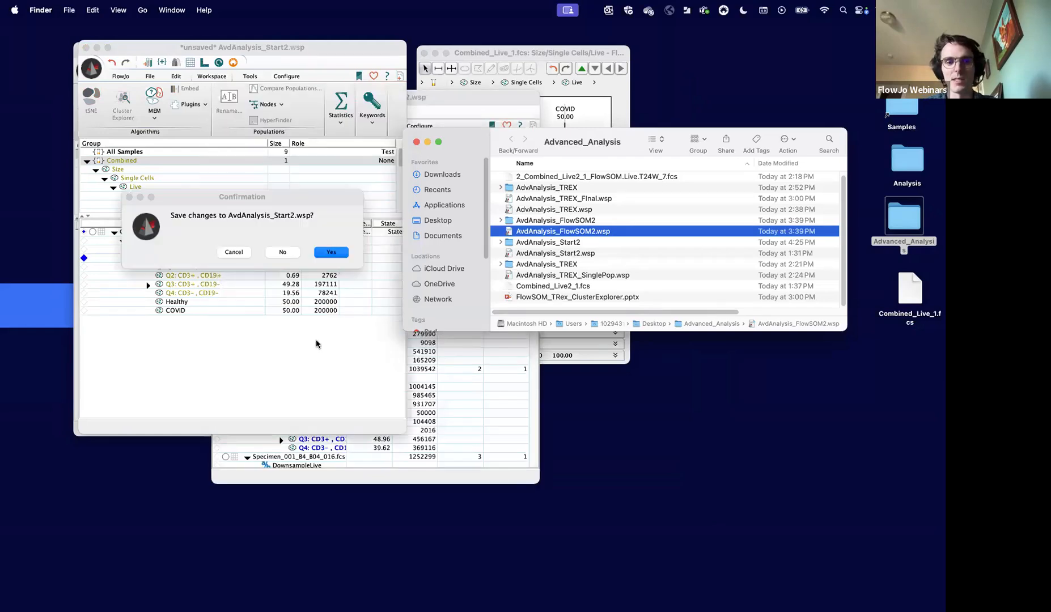
click(282, 255)
click(234, 252)
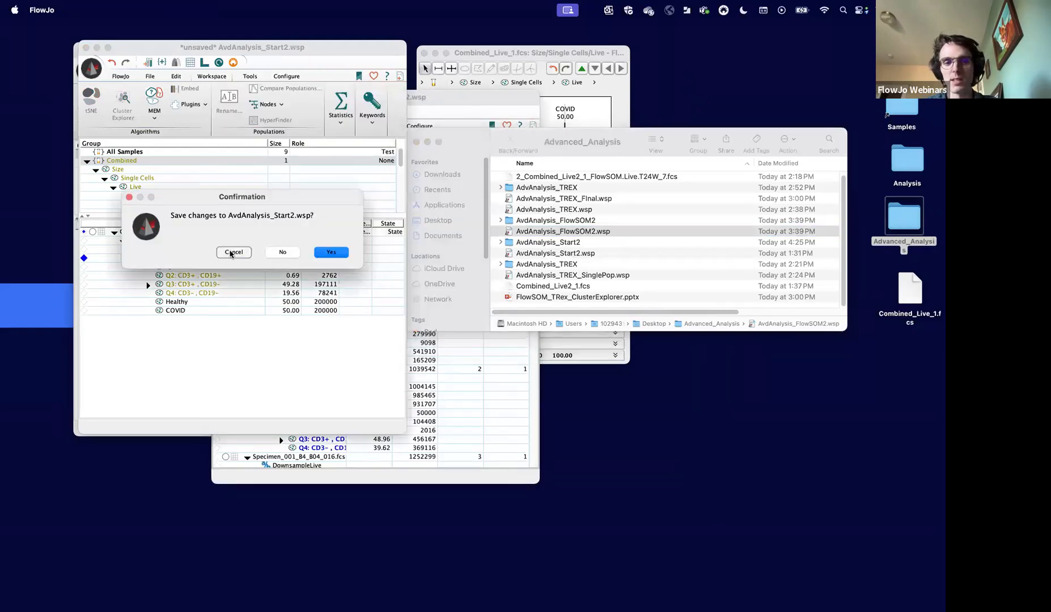
- Bring the AvdAnalysis_FlowSOM2 workspace forward and select its Combined group
click(463, 459)
double_click(463, 459)
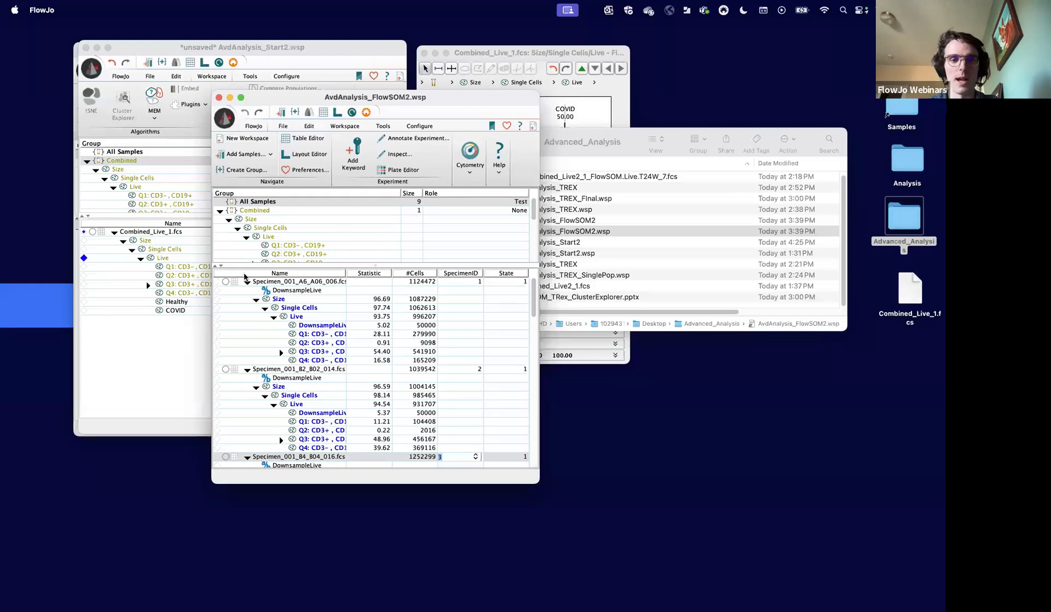
click(262, 211)
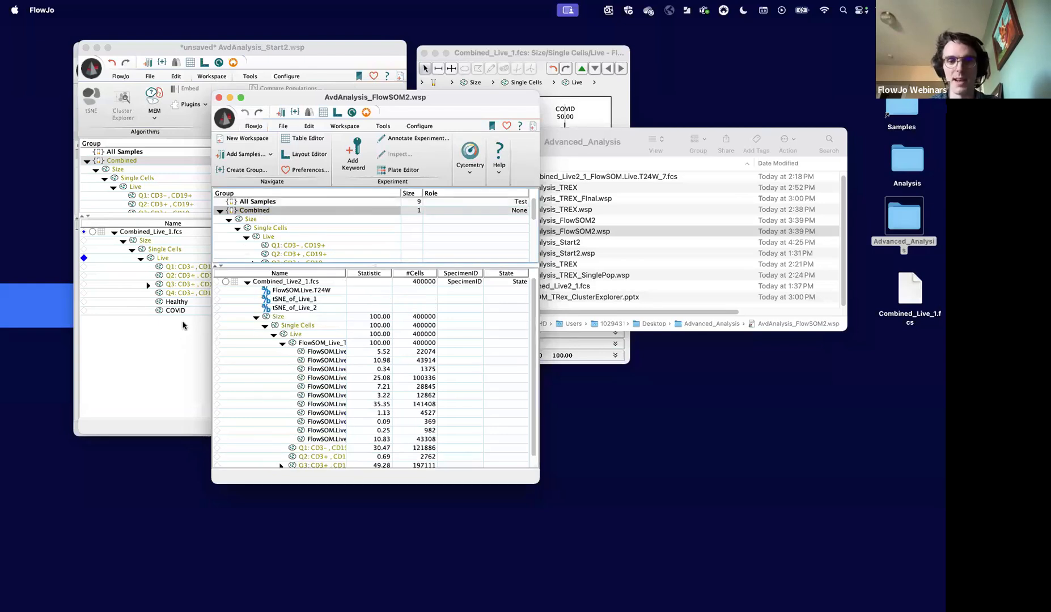
- Close the AvdAnalysis_Start2 workspace without saving and move the AvdAnalysis_FlowSOM2 workspace into its place
click(181, 327)
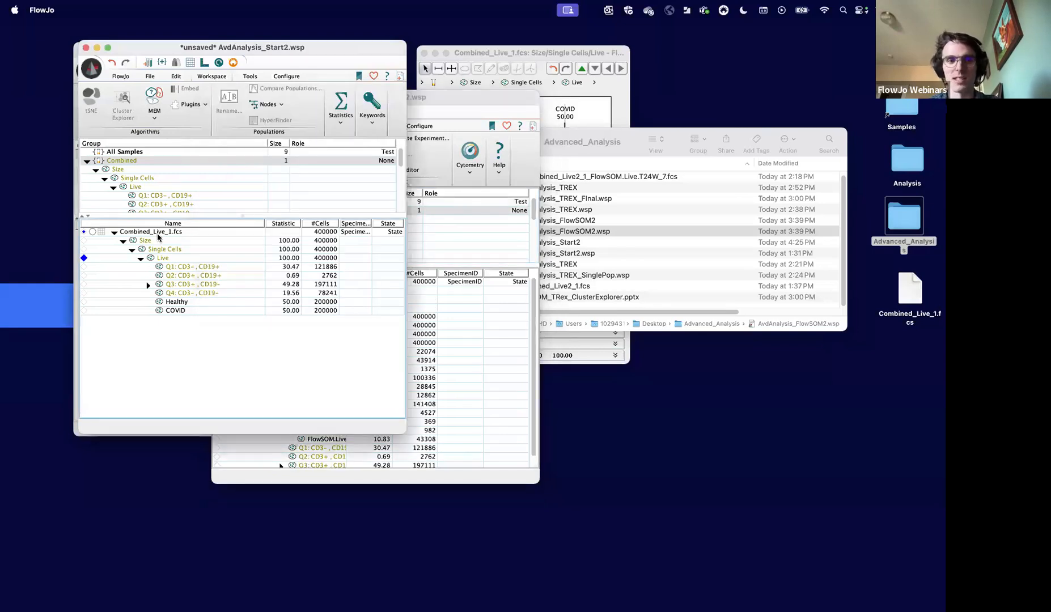
click(86, 48)
click(282, 253)
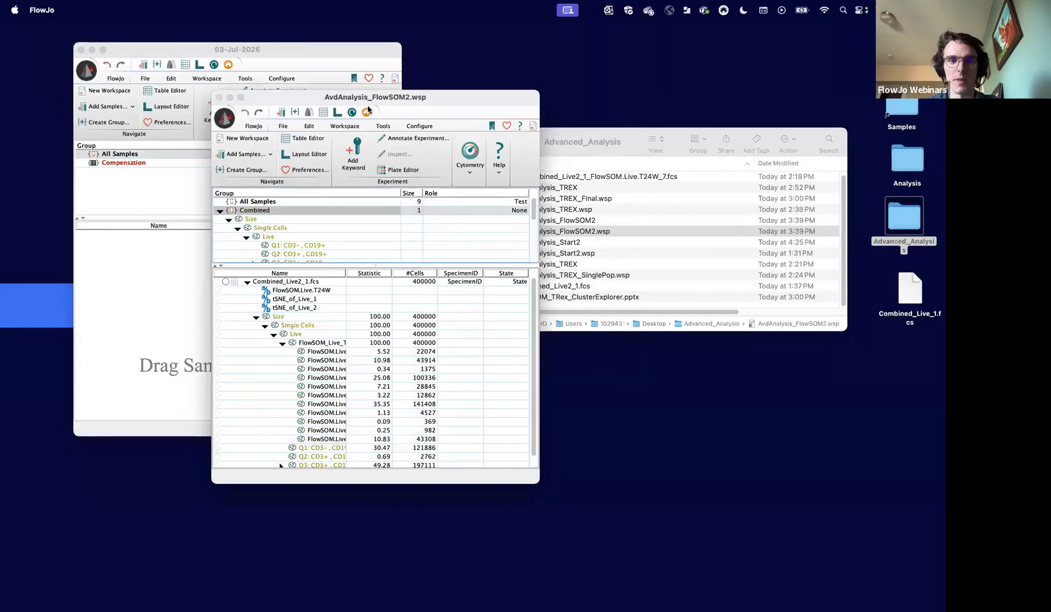
drag(368, 105, 267, 56)
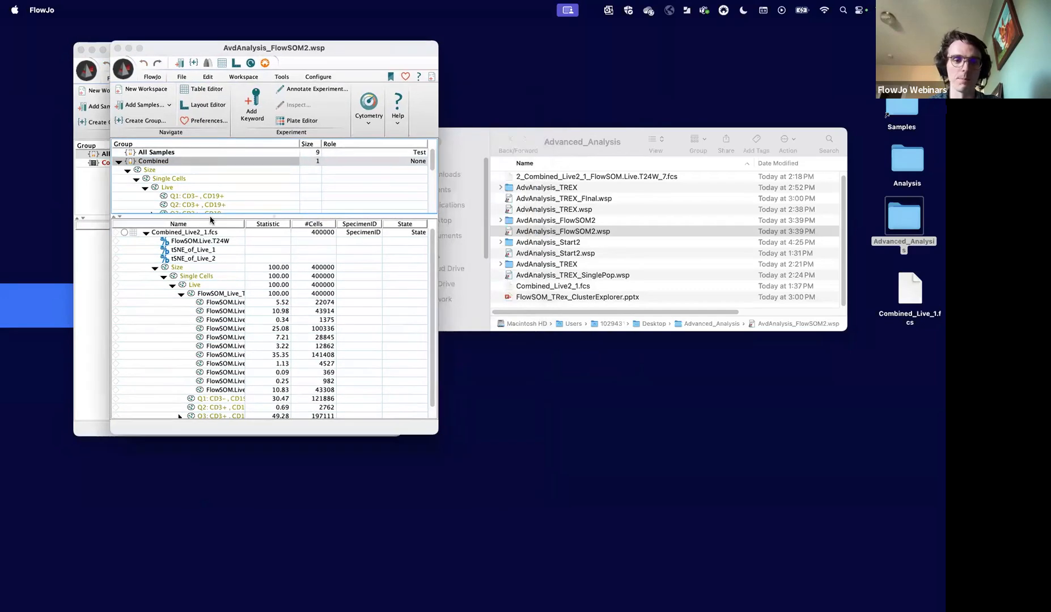
- Collapse the FlowSOM population of Combined_Live2_1.fcs and open the plot of its Live population
click(180, 293)
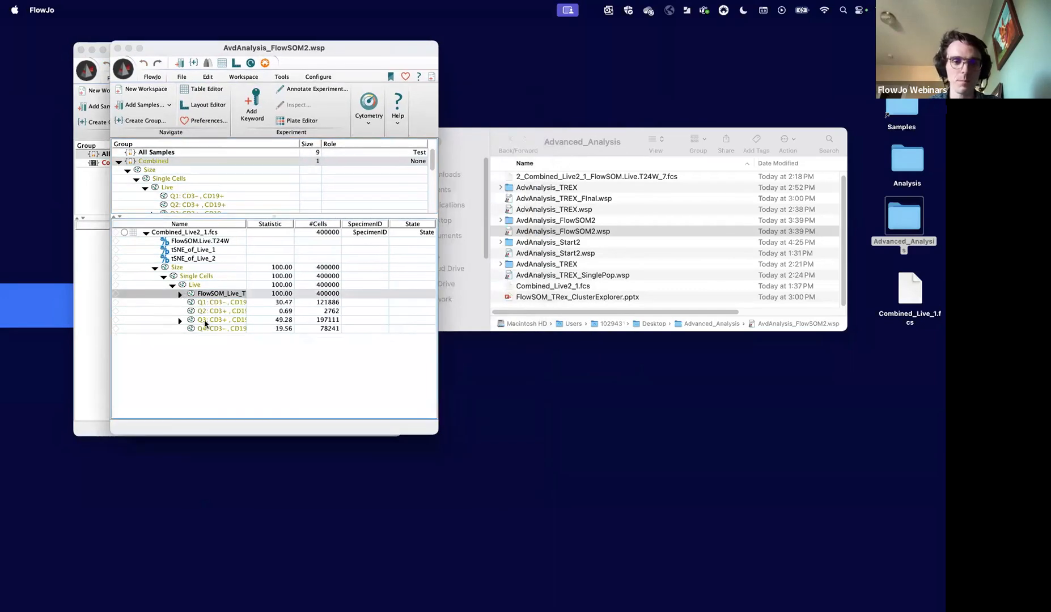
click(205, 285)
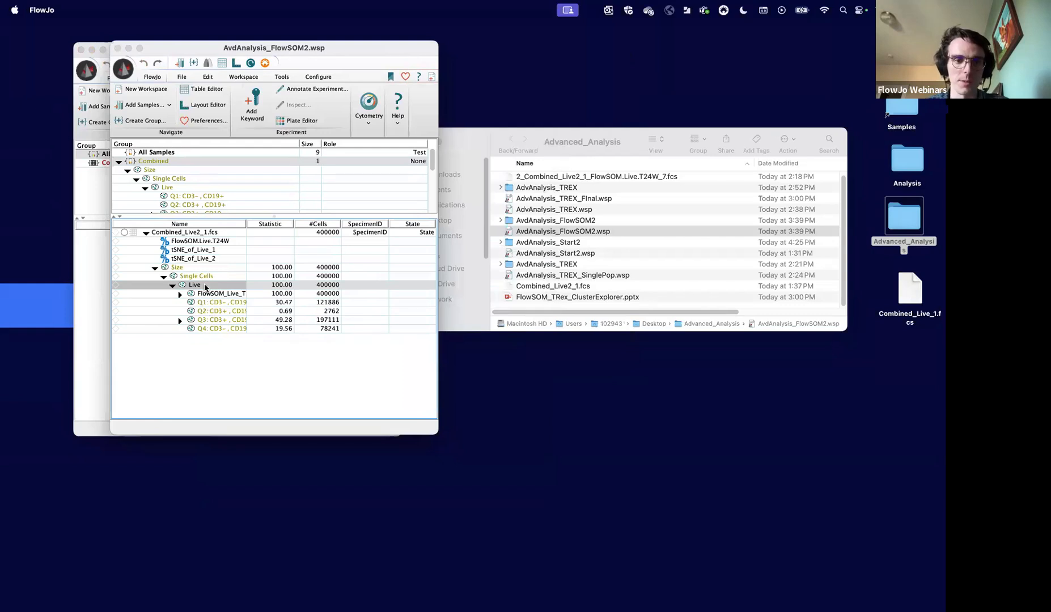
double_click(205, 285)
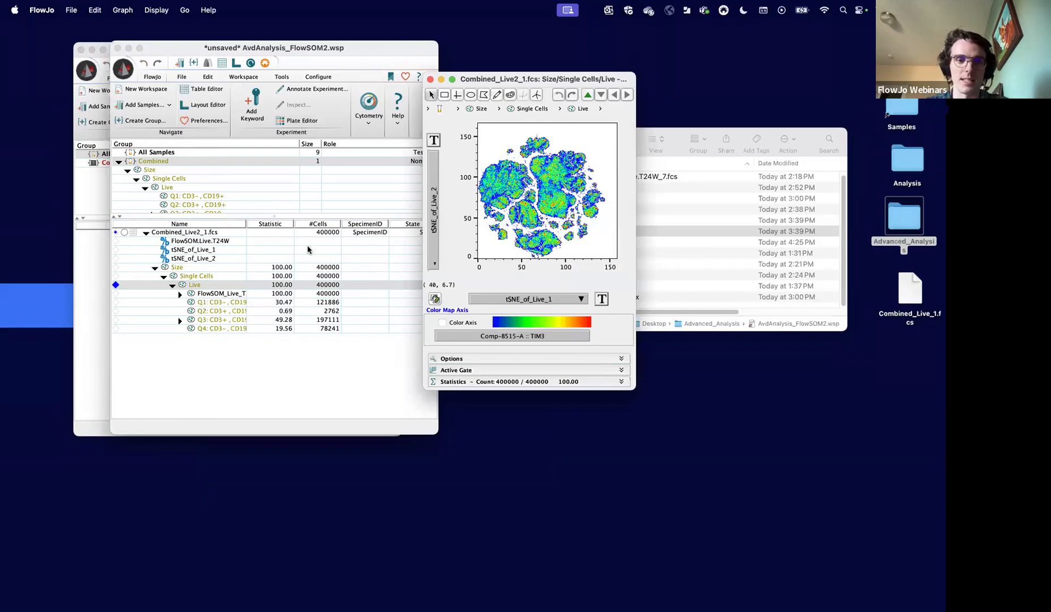
click(209, 235)
click(210, 237)
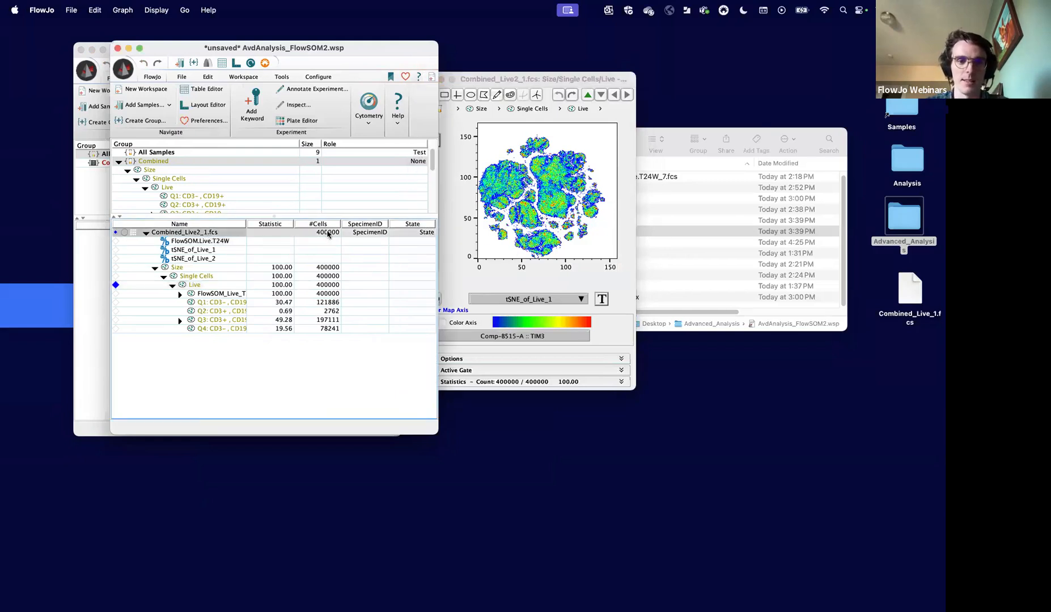
click(571, 248)
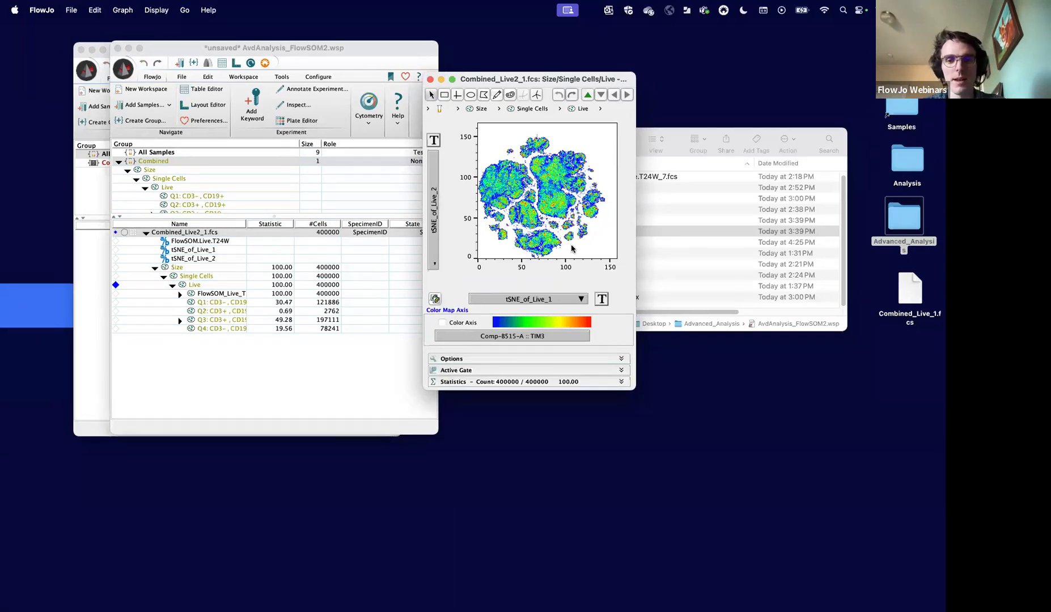
- Copy the Live population's tSNE plot to the Layout Editor
key(super+l)
click(493, 238)
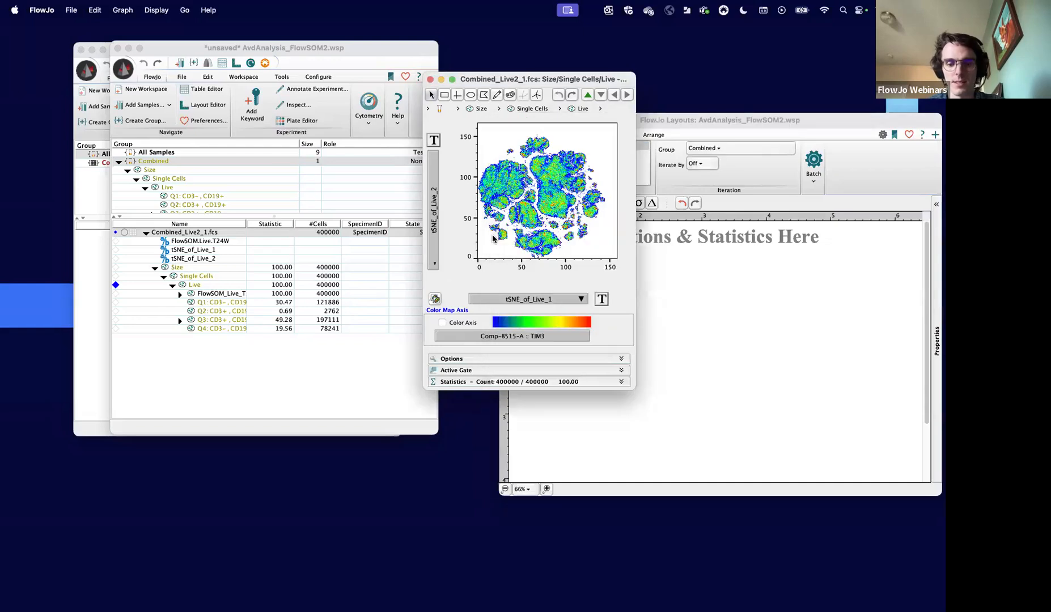
right_click(493, 238)
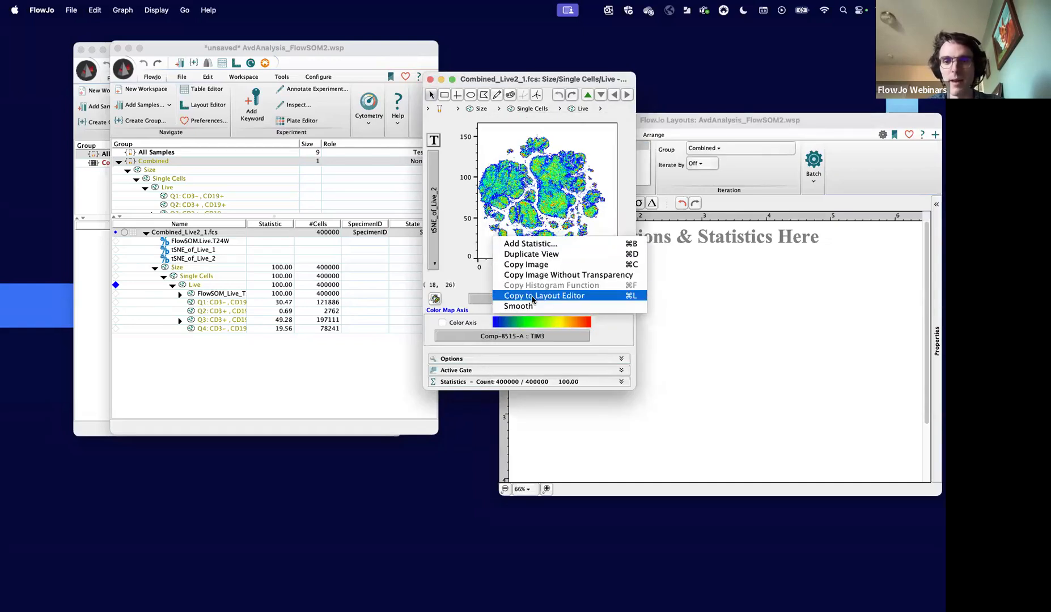
click(595, 295)
drag(588, 299, 613, 298)
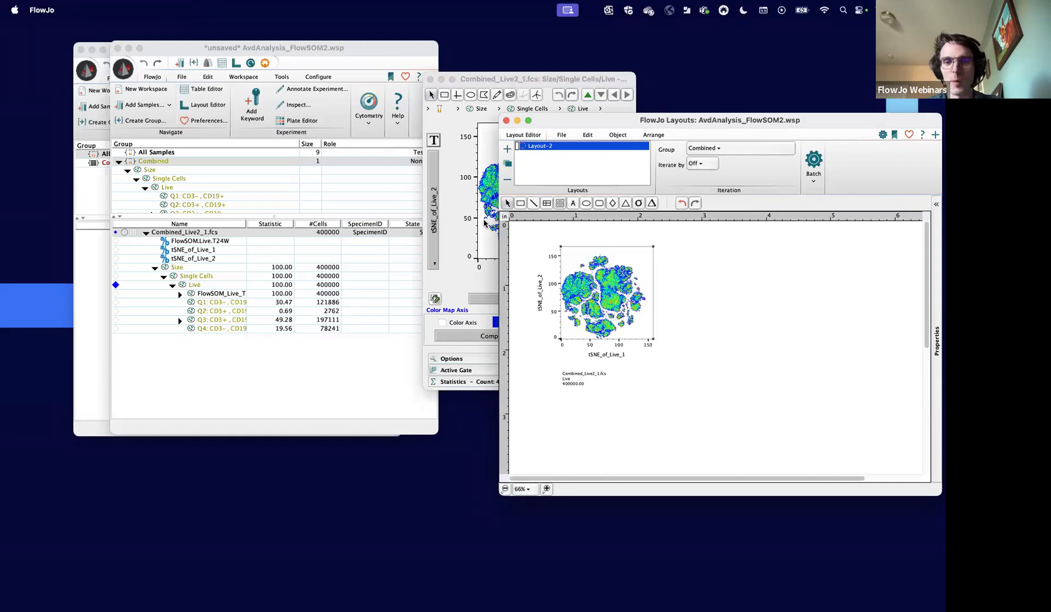
- Place a duplicate of the Live tSNE plot beside the first one in Layout-2
click(488, 242)
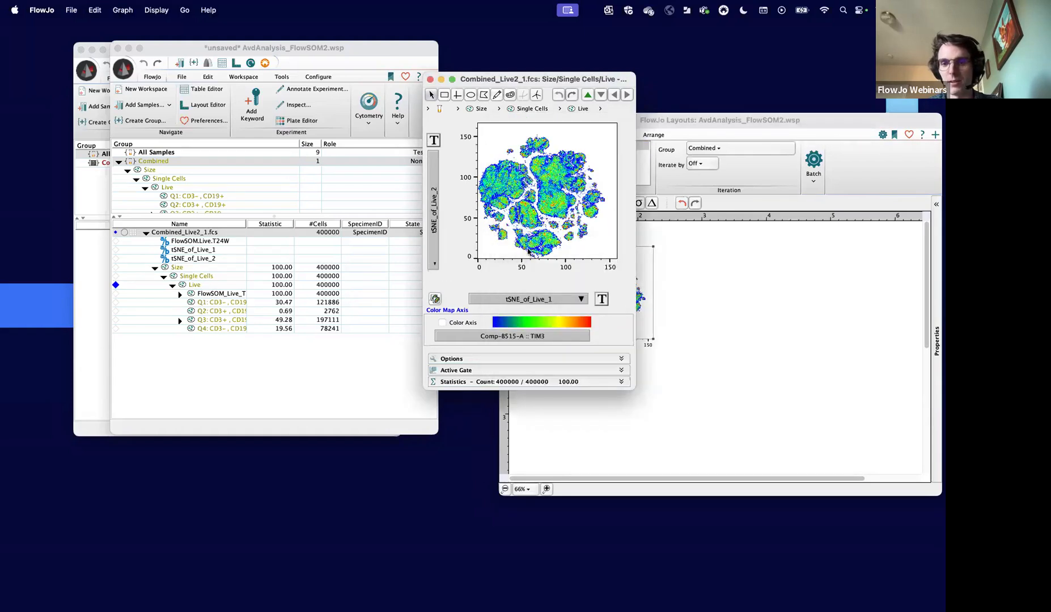
click(705, 354)
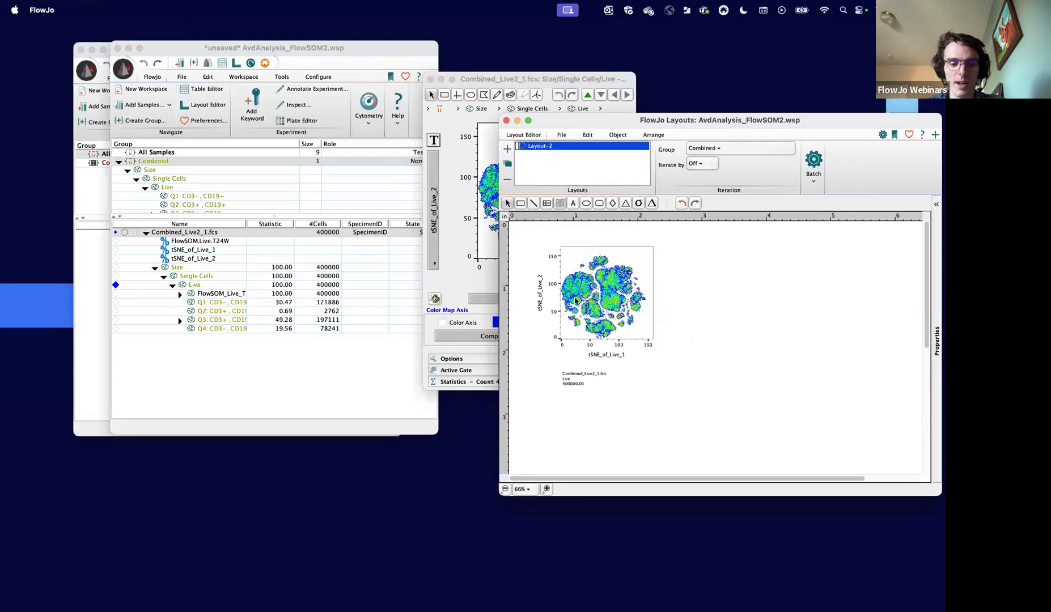
drag(601, 306, 758, 300)
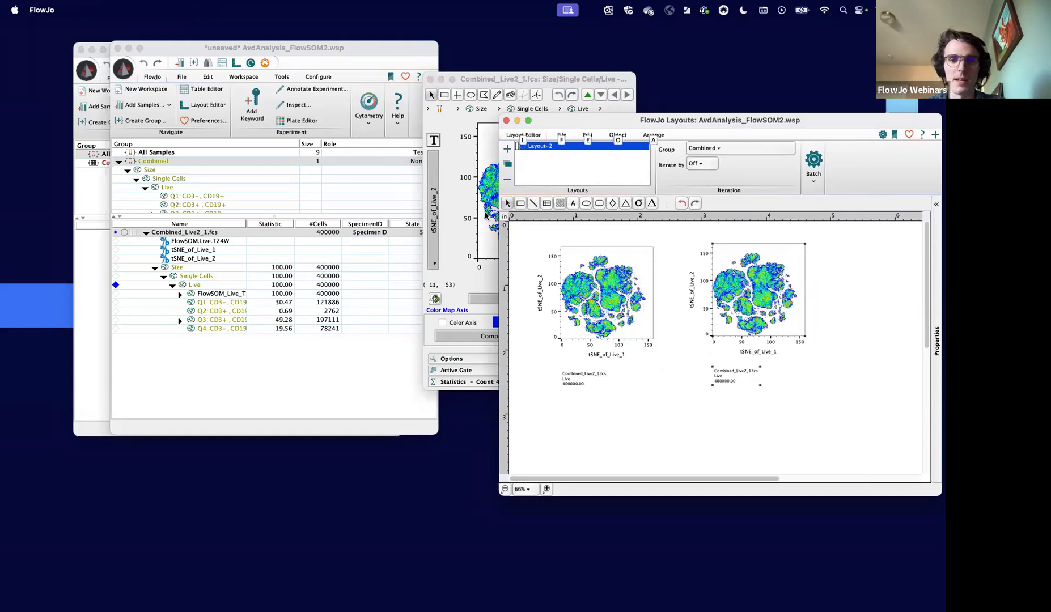
- Enlarge the Live plot window to examine the tSNE map's islands, and close it
click(516, 83)
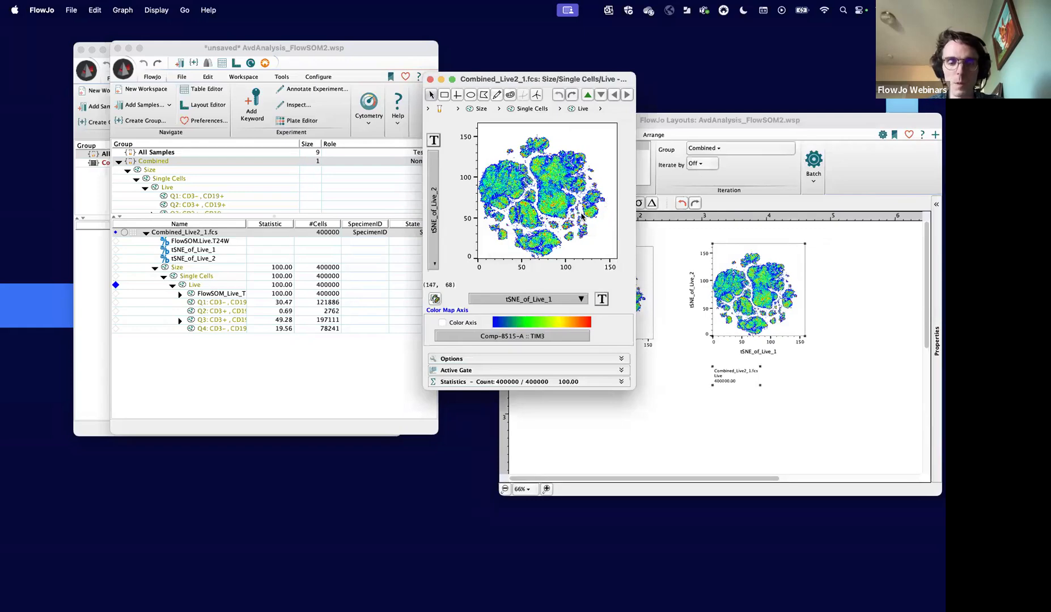
drag(633, 386, 718, 485)
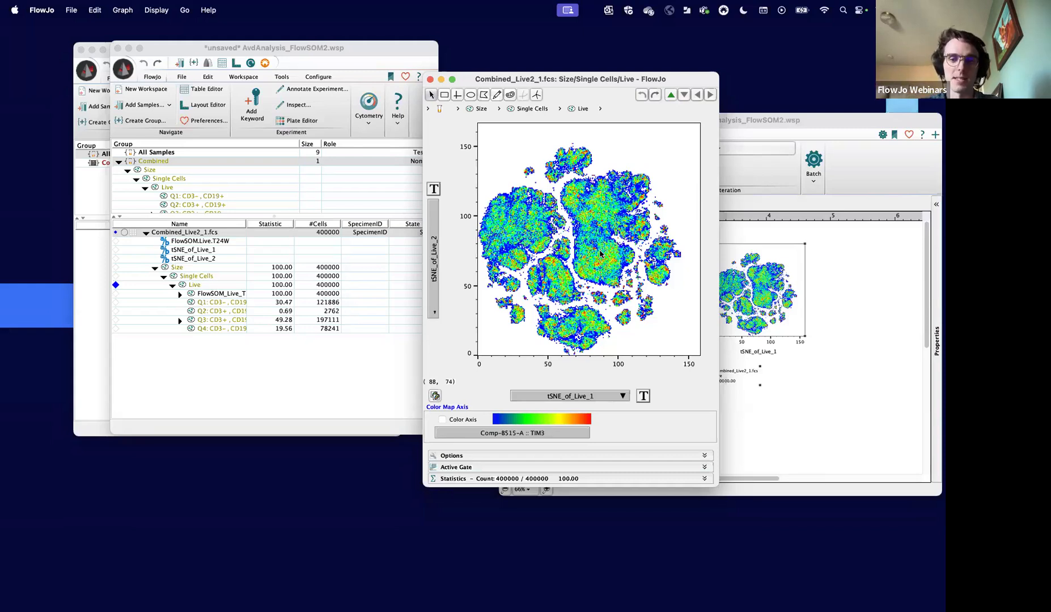
click(430, 79)
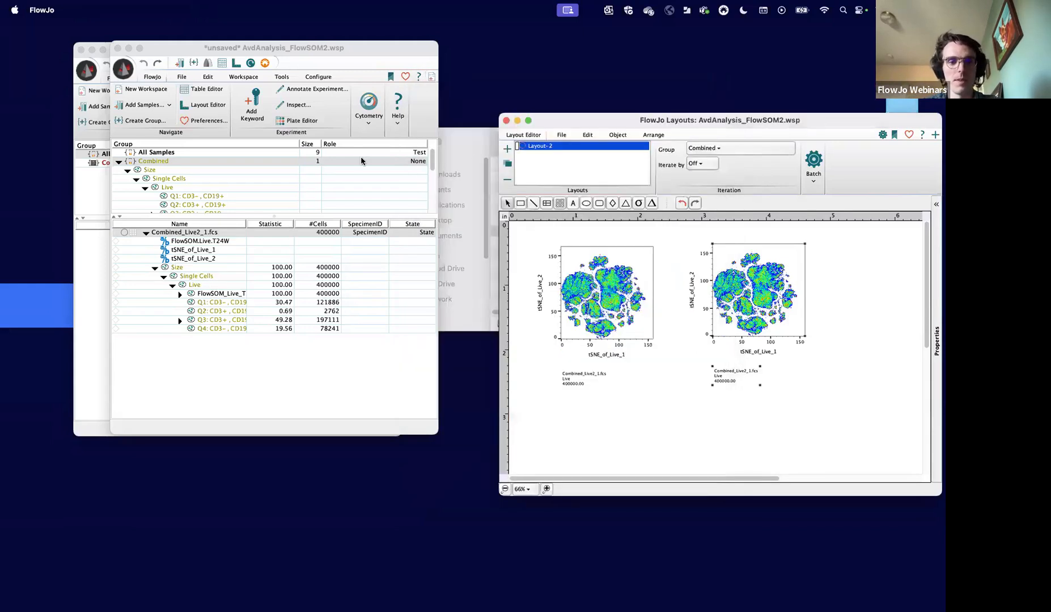
- Open the FlowSOM plugin setup for the Live population and exclude Comp-U450-A :: Dead from the clustering channels
click(218, 287)
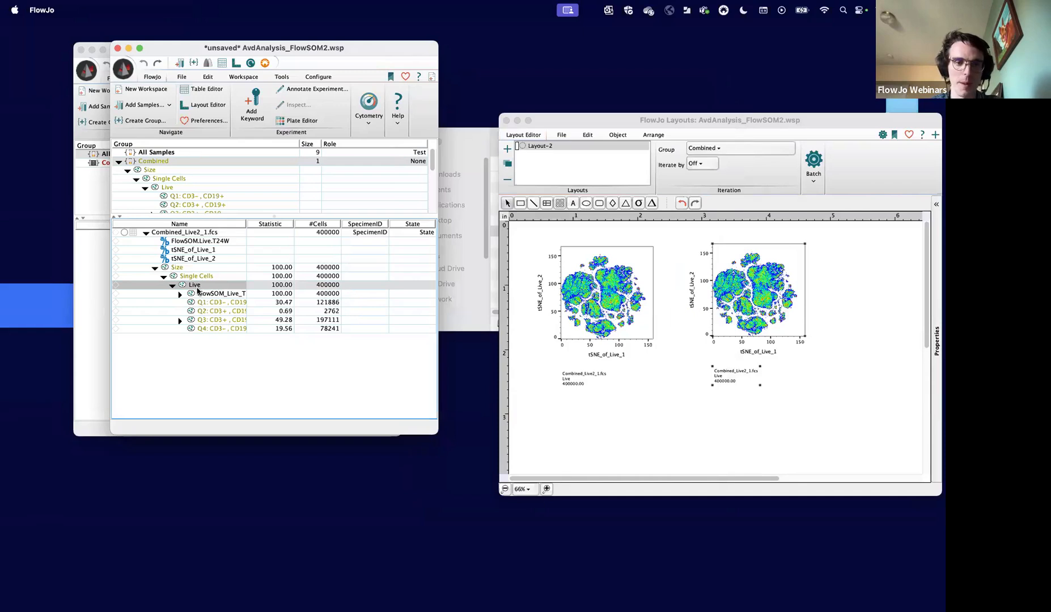
click(245, 77)
click(226, 106)
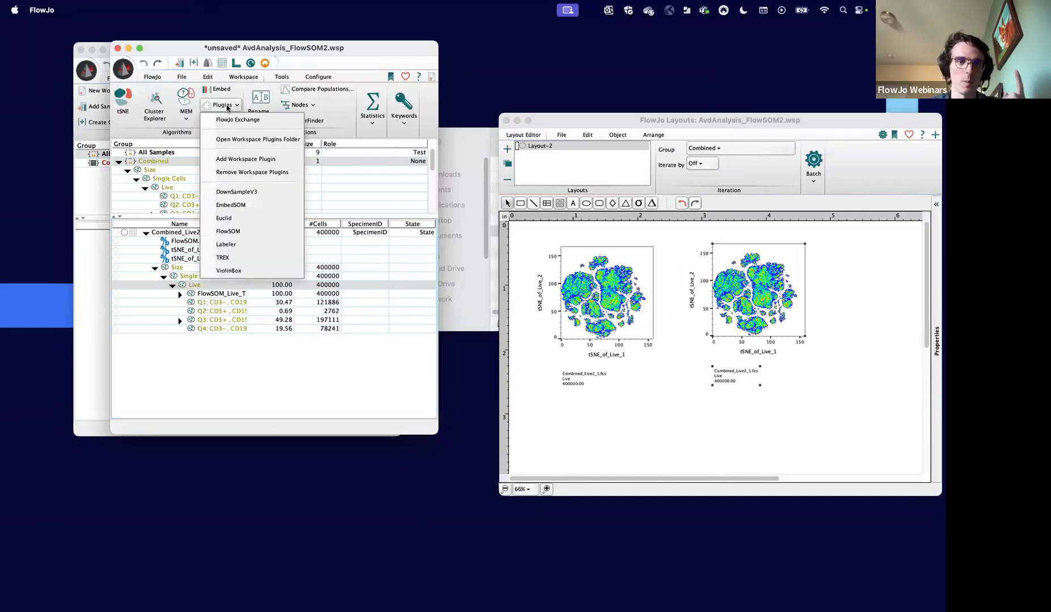
click(229, 231)
scroll(507, 227, down, 5)
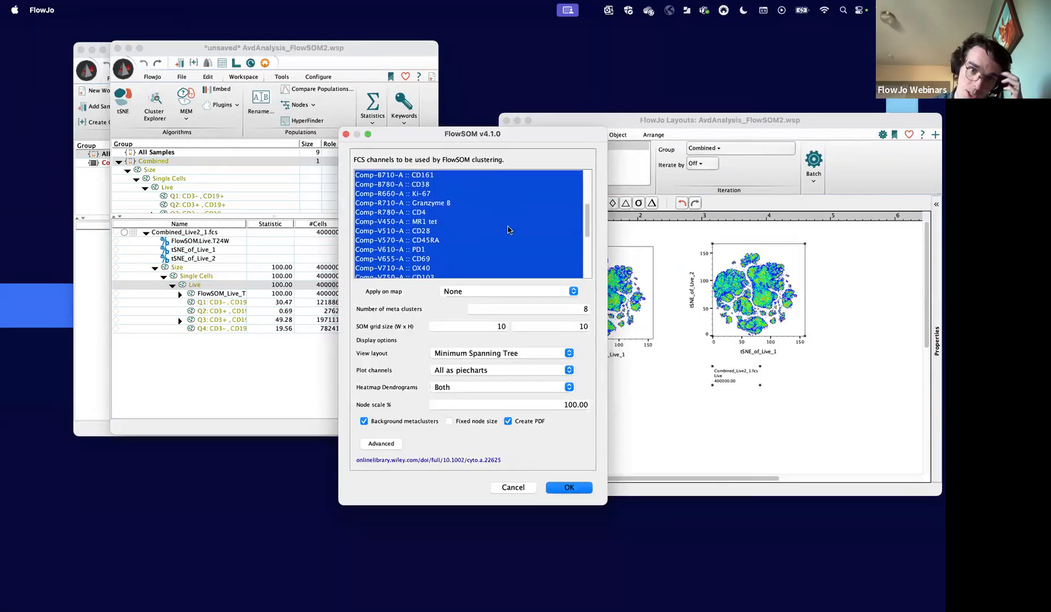
scroll(507, 229, down, 5)
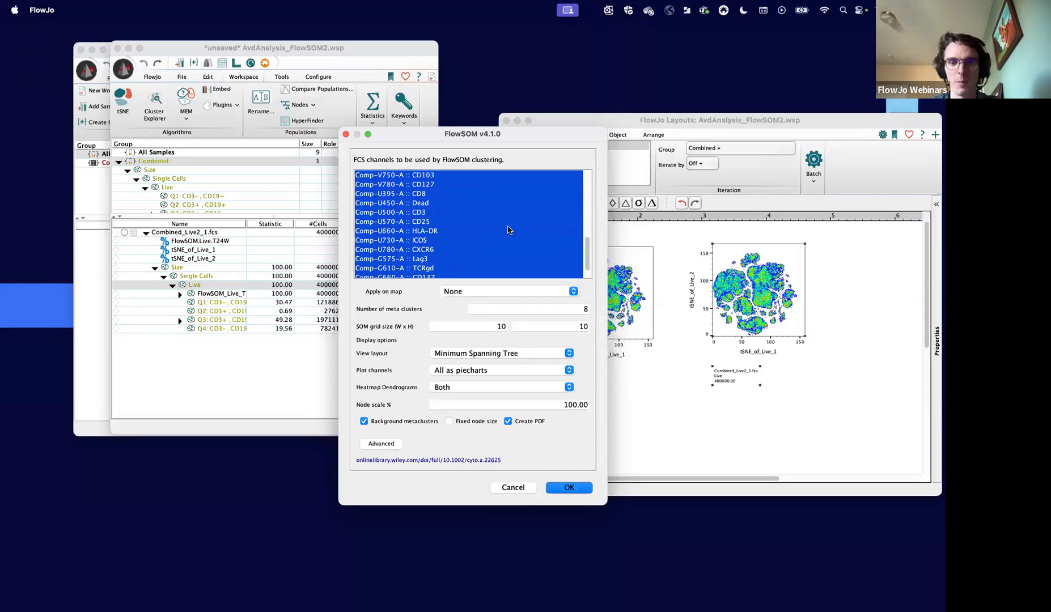
scroll(507, 230, up, 2)
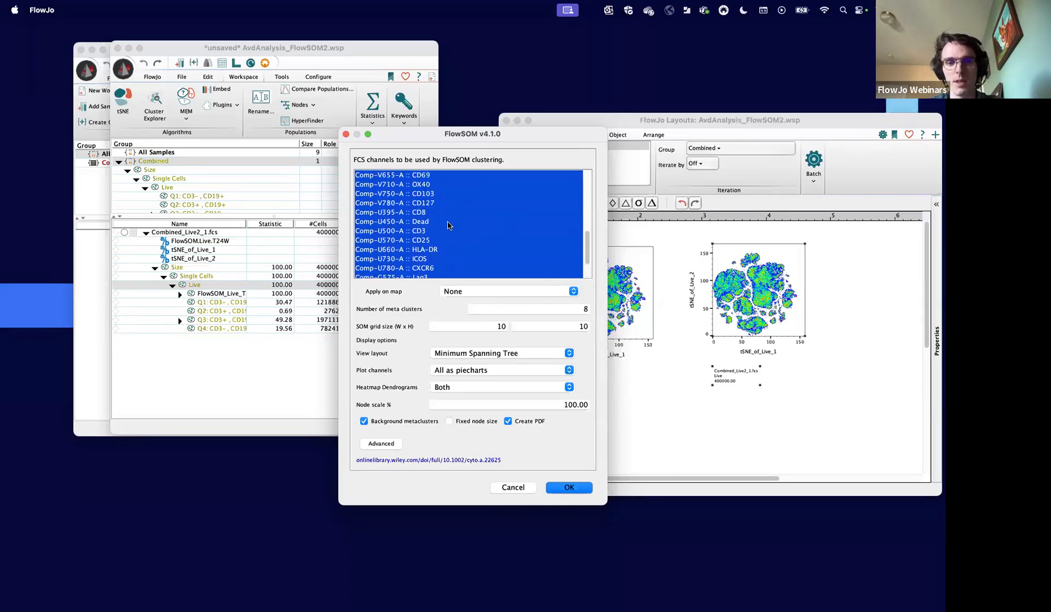
super+click(448, 221)
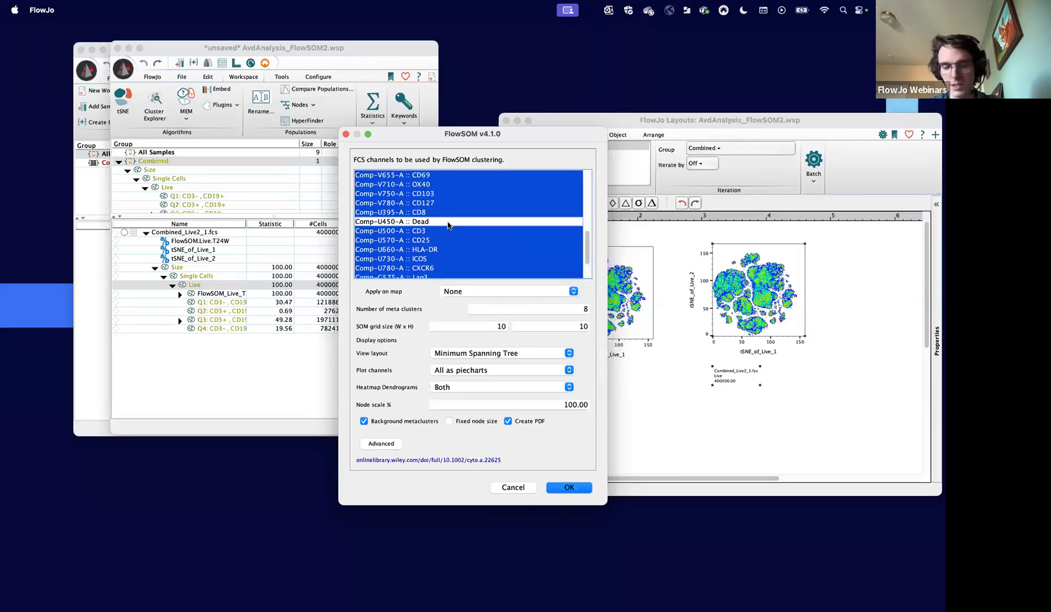
scroll(447, 225, up, 8)
scroll(448, 225, down, 10)
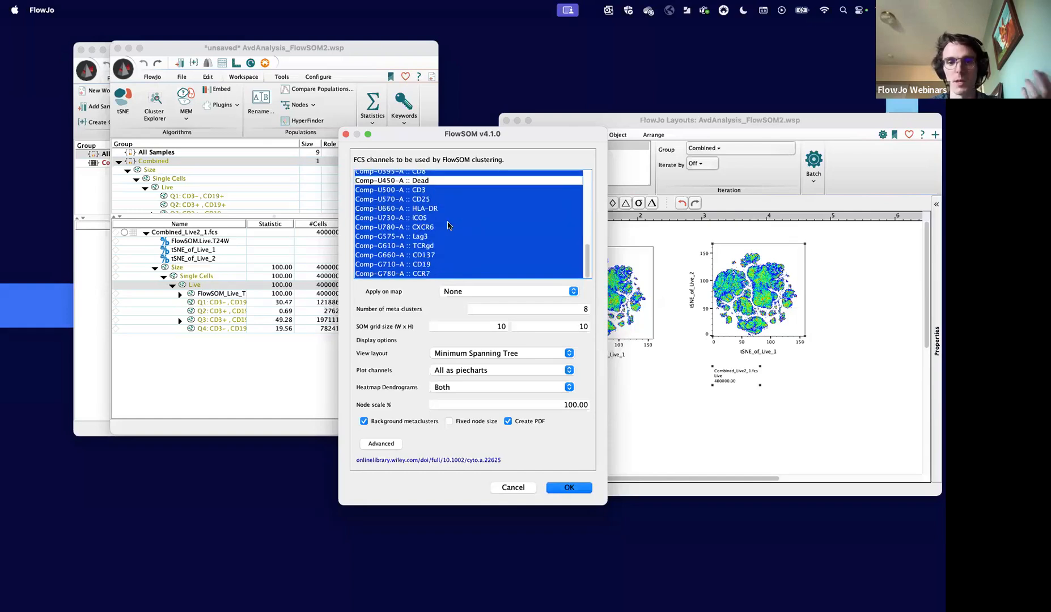
- Set the number of FlowSOM meta clusters to 11 and move the setup window clear of the layout plots
click(578, 310)
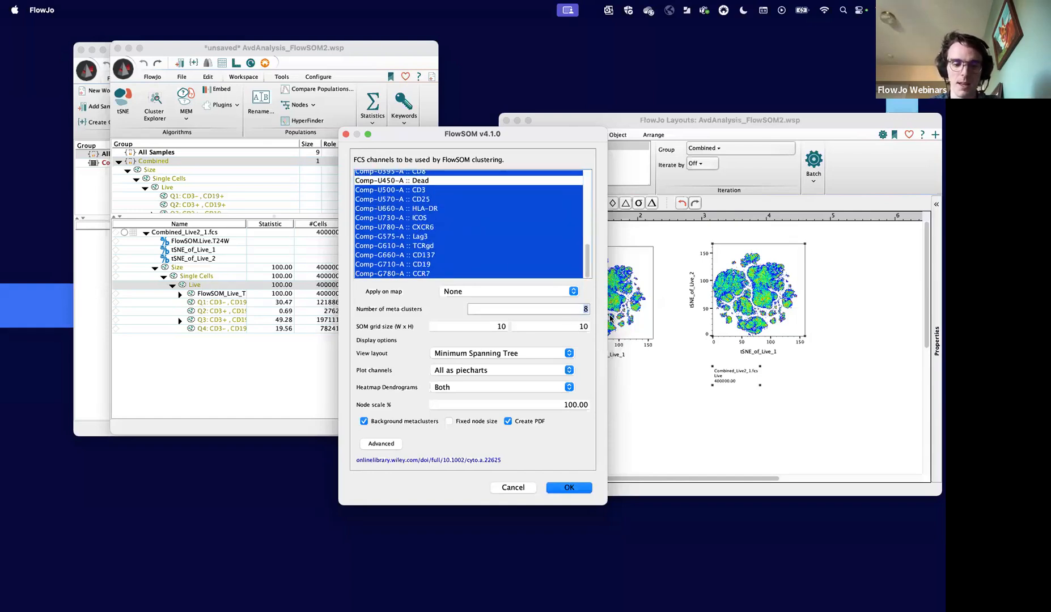
text(11)
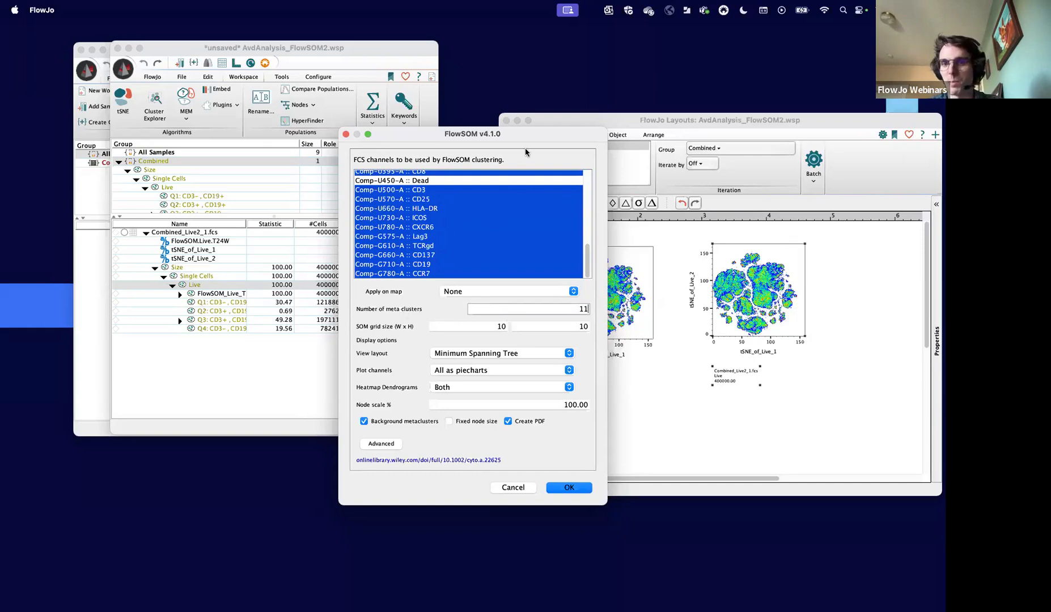
drag(527, 139, 374, 138)
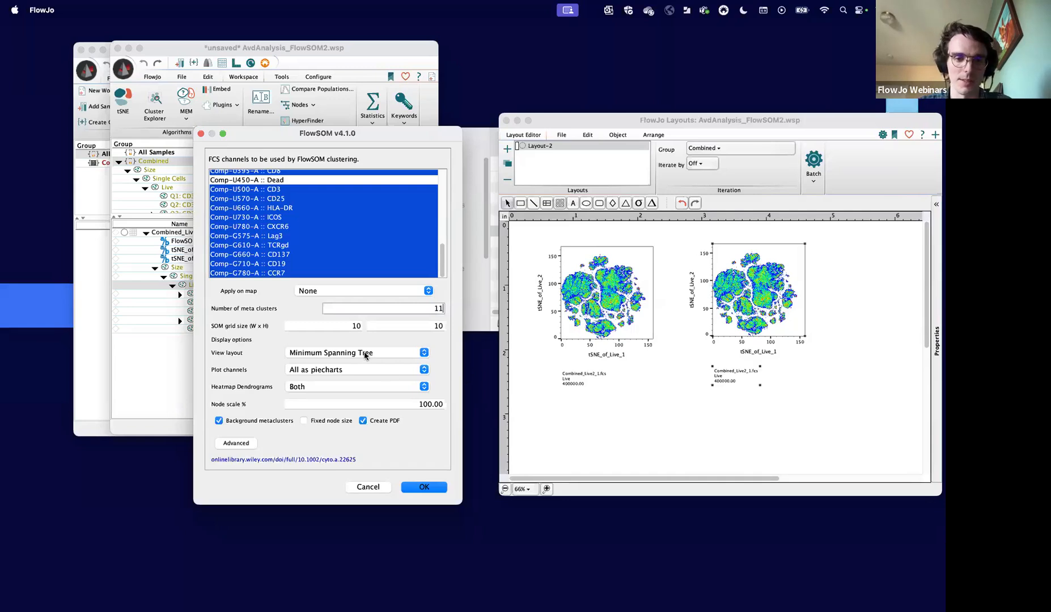
click(343, 326)
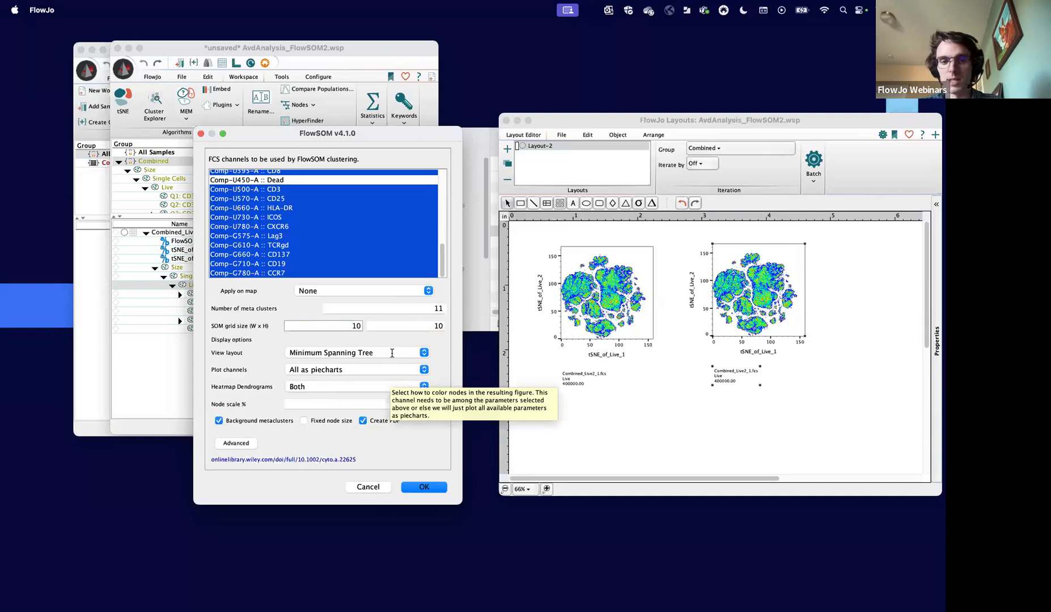
- Check which saved maps can be applied in the FlowSOM setup, and close the setup without running it
click(376, 290)
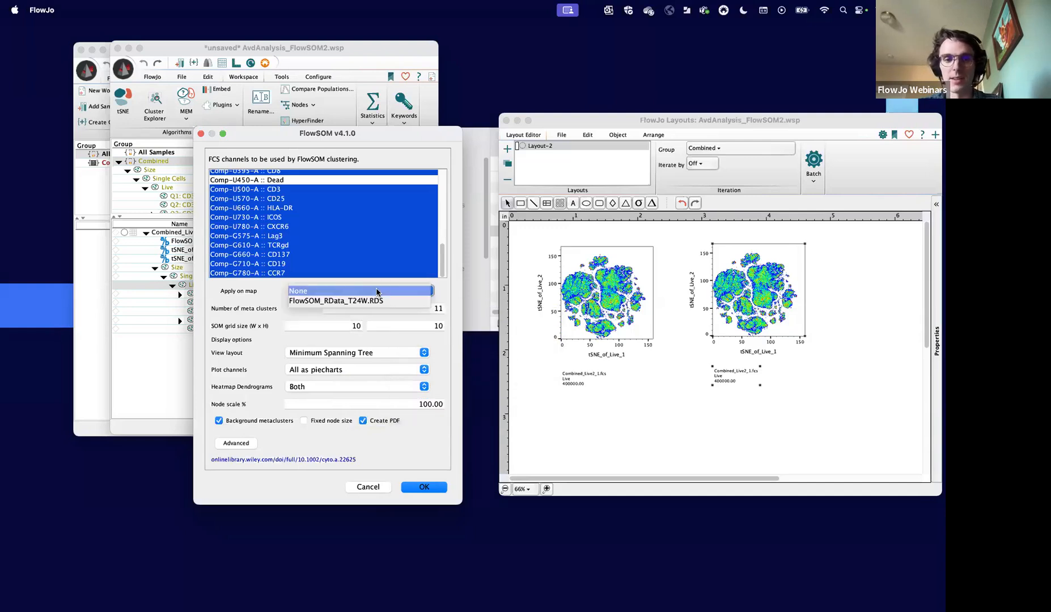
click(269, 287)
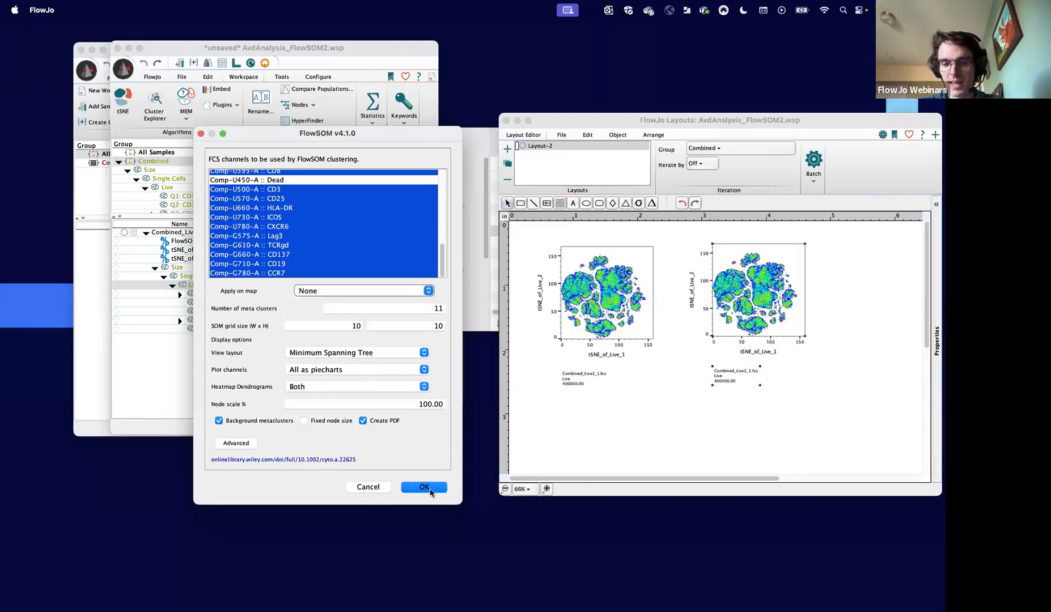
click(200, 134)
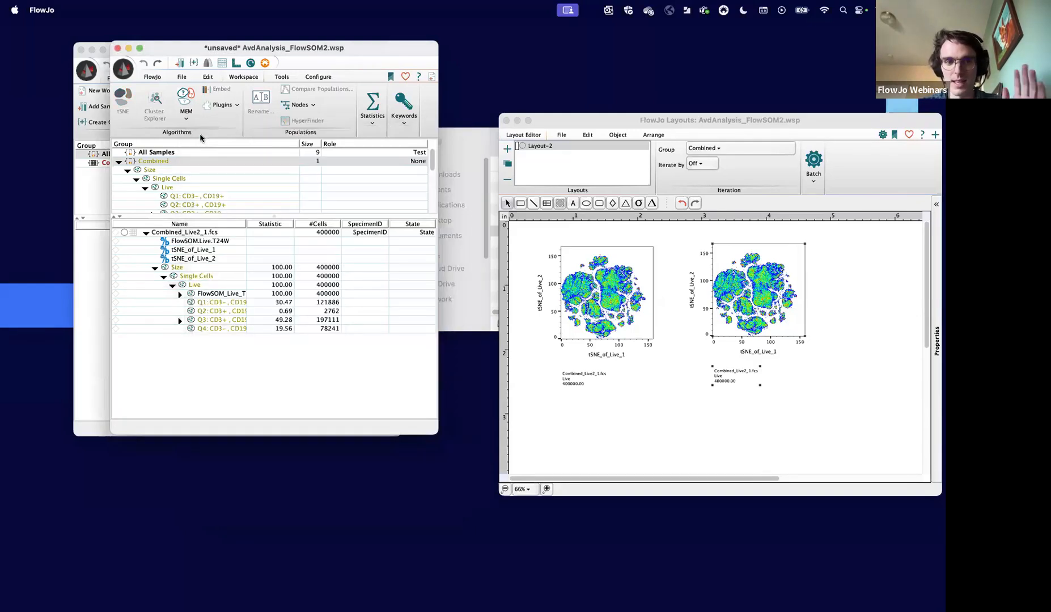
- Expand the FlowSOM_Live_T24W population, widen the Name column, and review the cluster populations and the derived FlowSOM and tSNE parameters
click(179, 295)
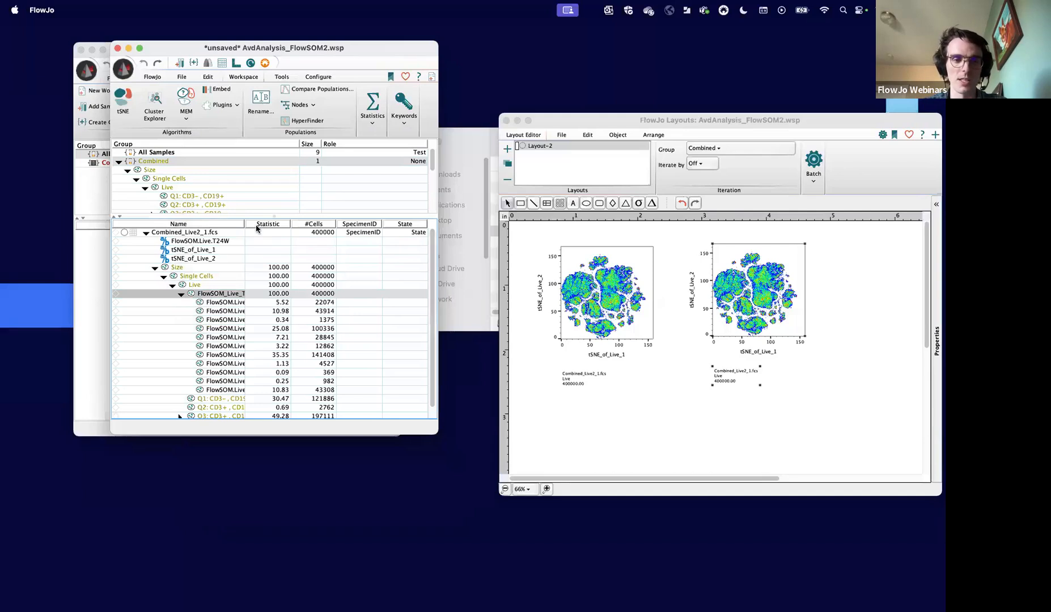
drag(245, 225, 307, 225)
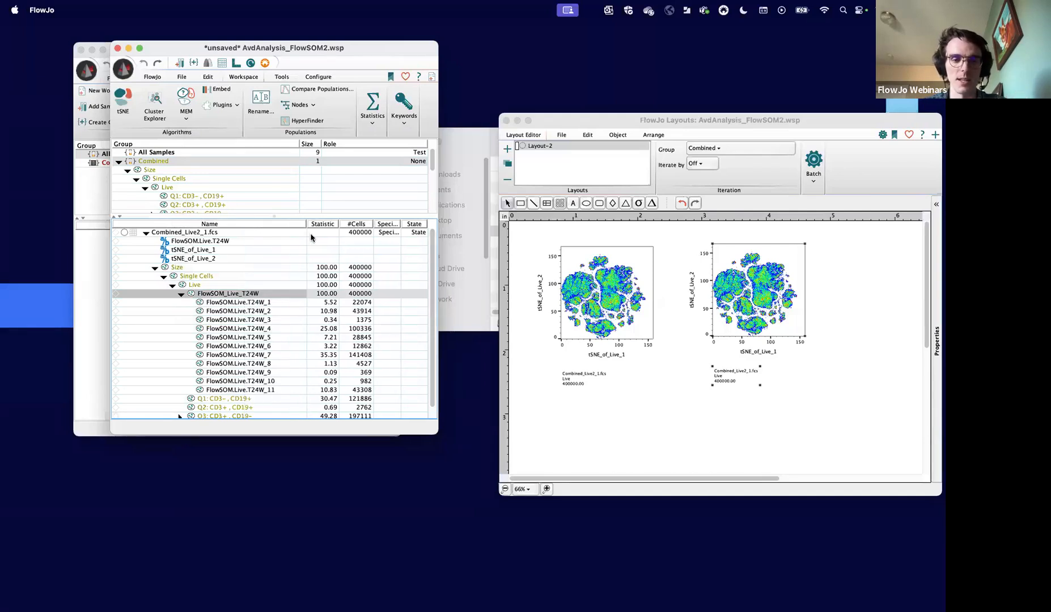
click(225, 242)
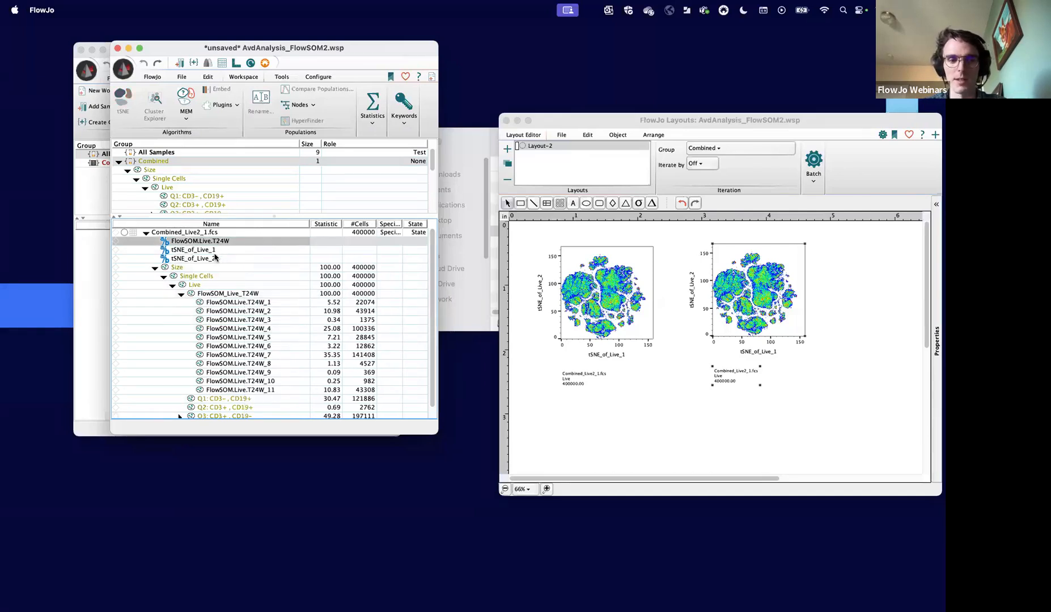
click(215, 258)
click(204, 253)
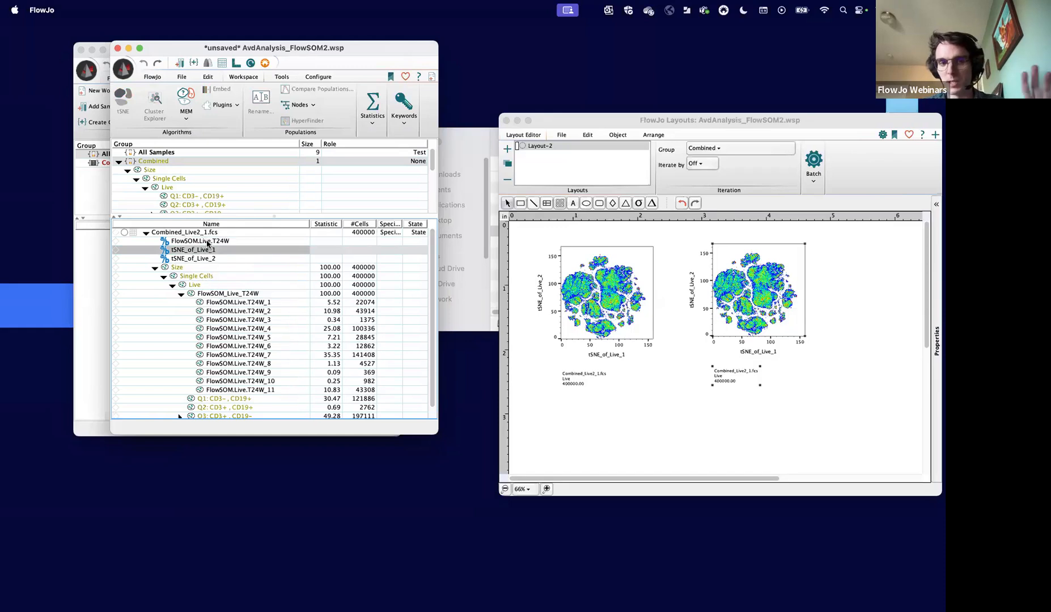
click(207, 242)
click(209, 259)
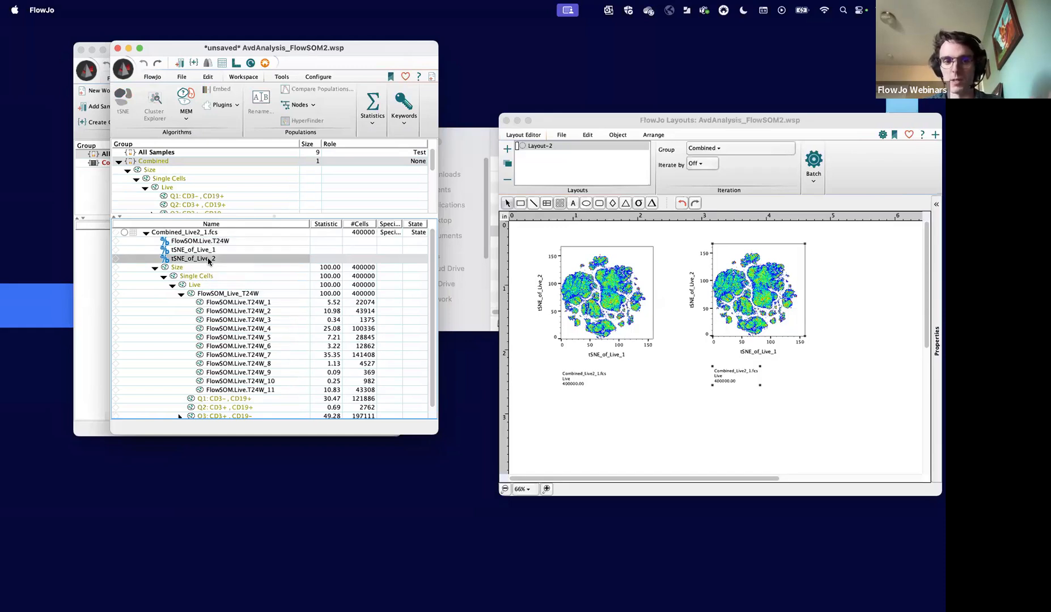
click(216, 294)
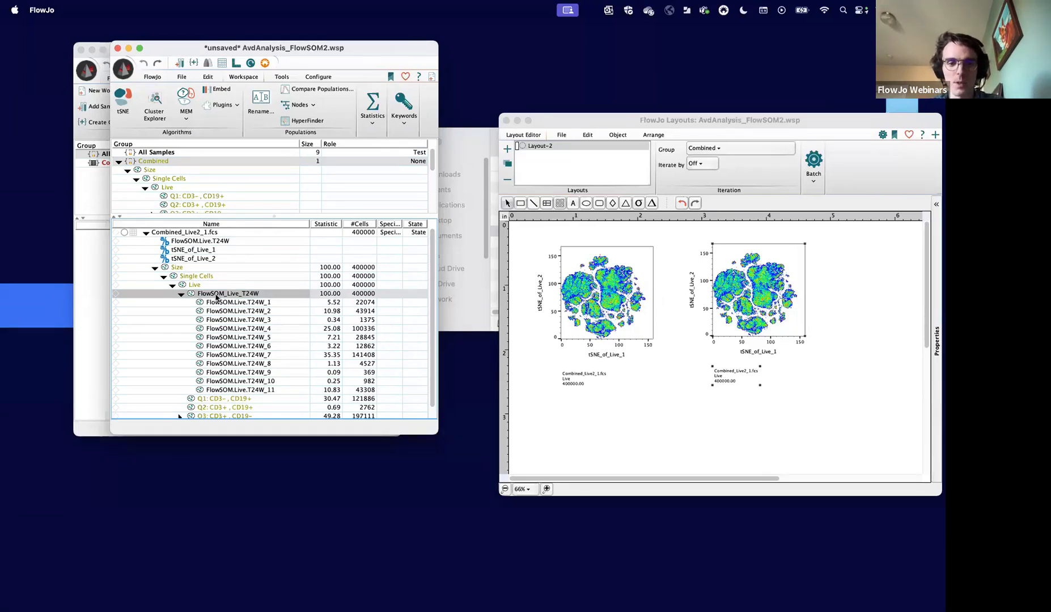
click(228, 313)
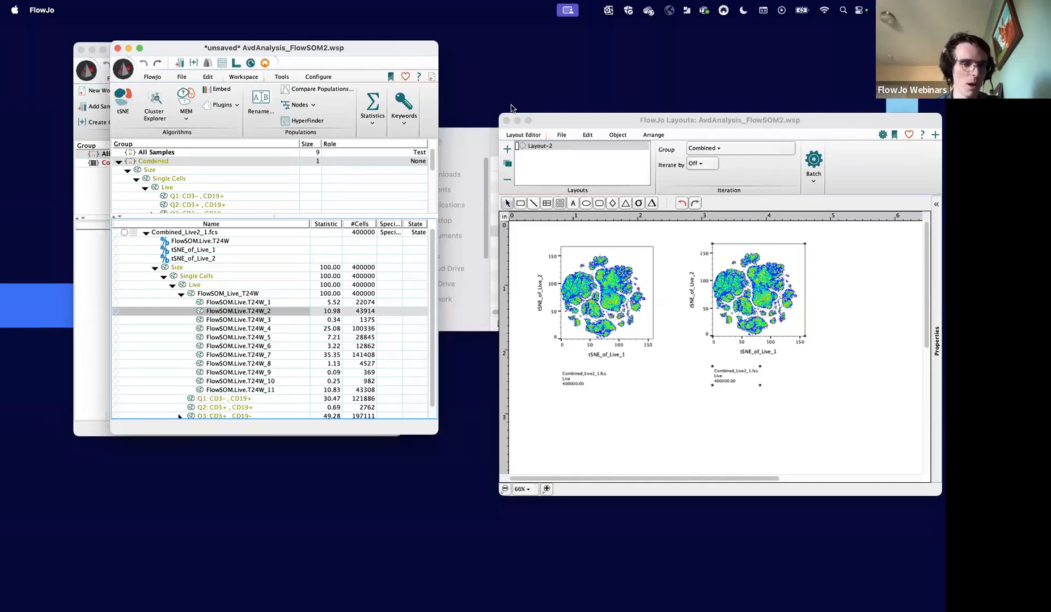
- Switch to Finder and list the contents of the Live_T24W results folder inside AvdAnalysis_FlowSOM2's FlowSOM folder
click(473, 143)
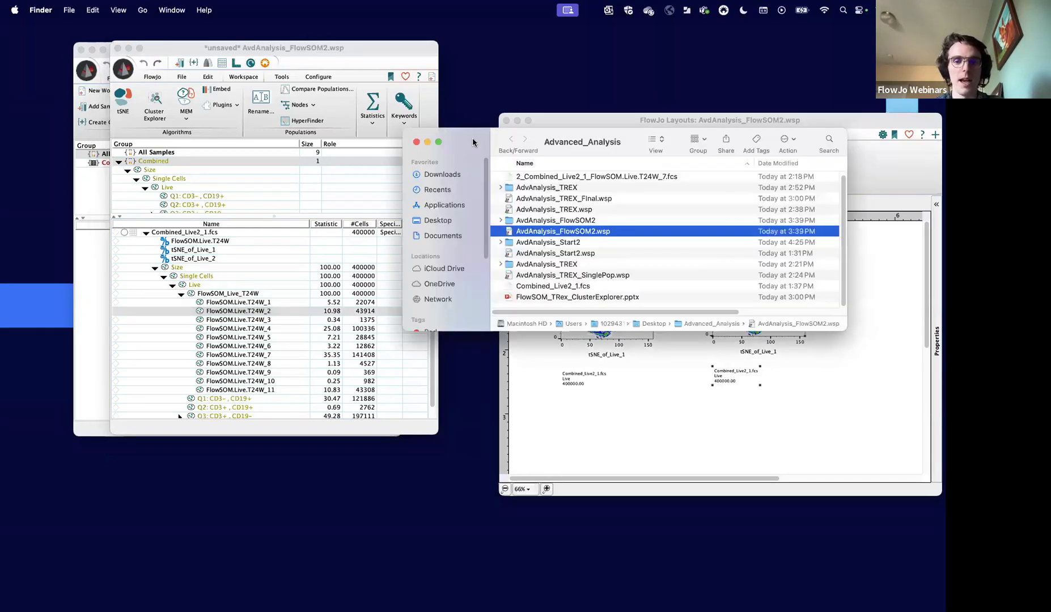
click(537, 222)
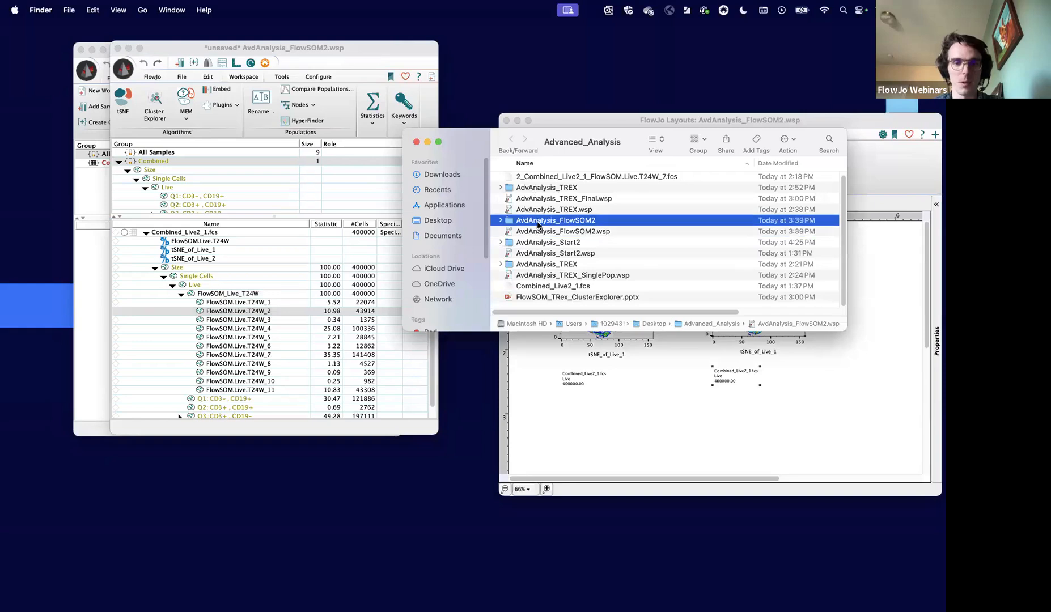
double_click(579, 225)
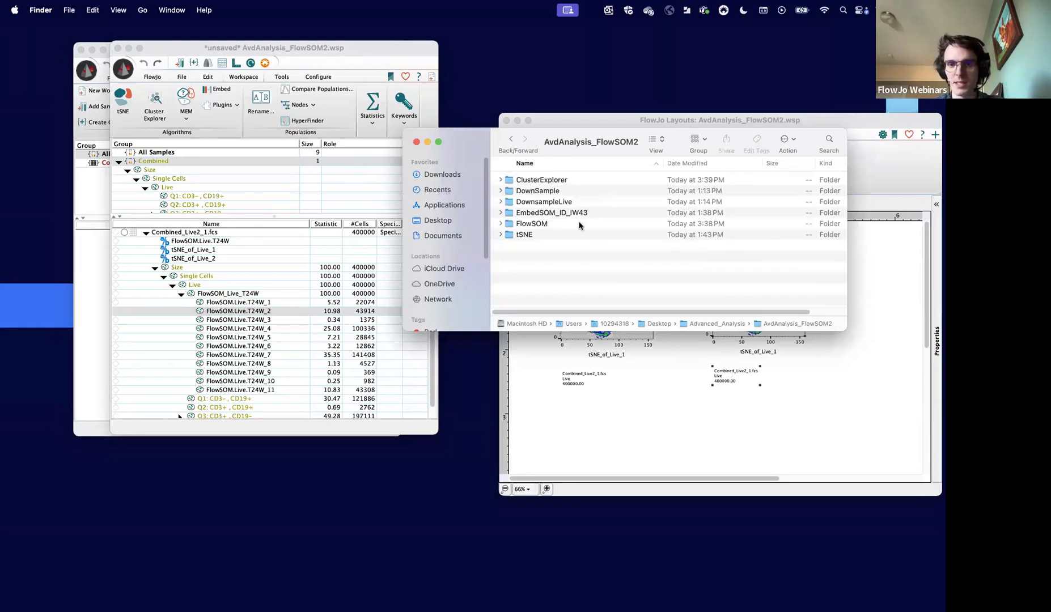
double_click(549, 226)
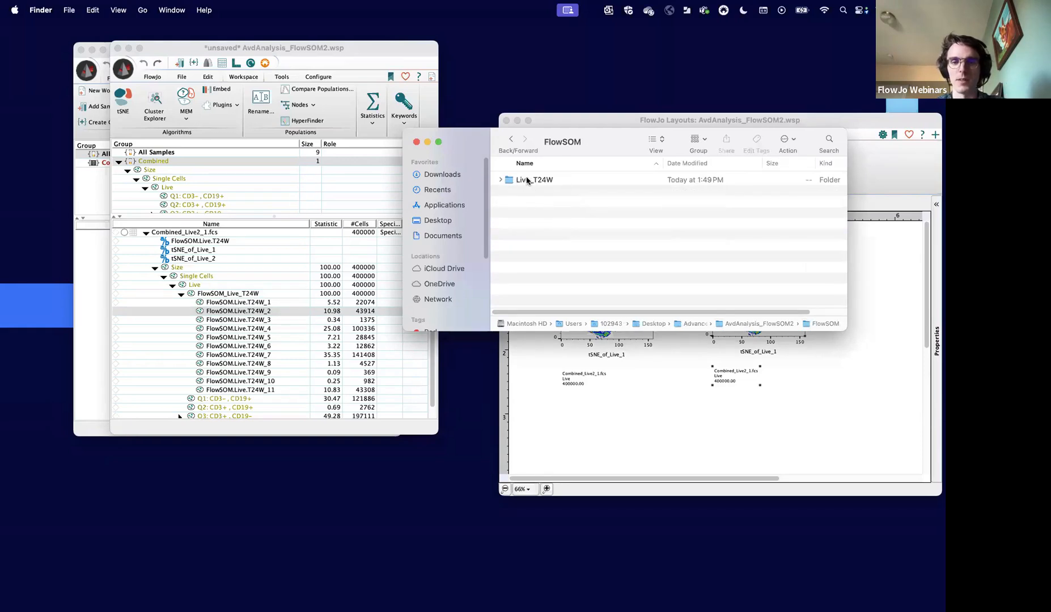
click(500, 179)
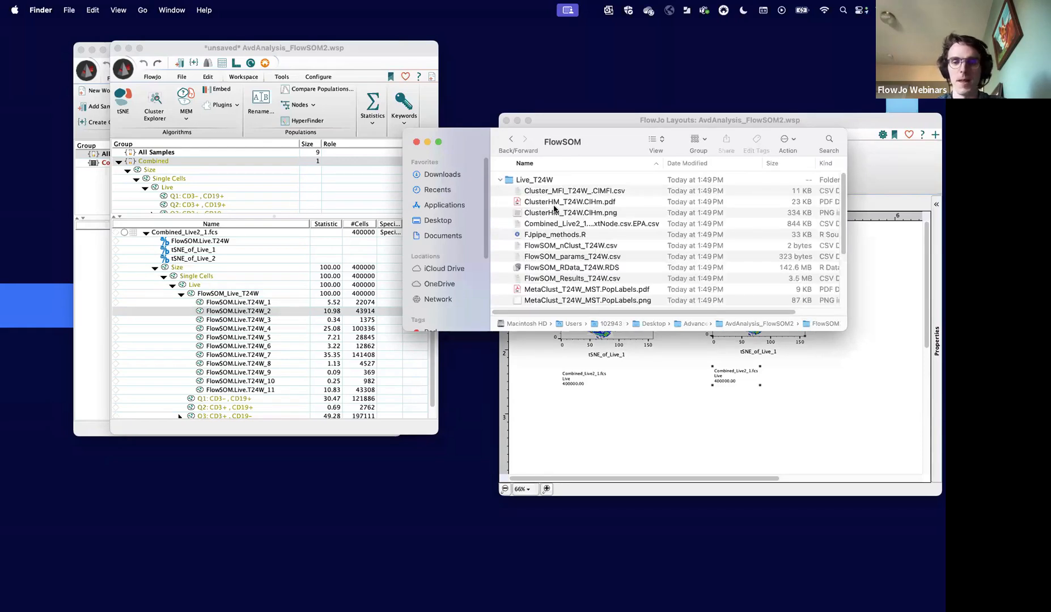
- View the minimum spanning tree image SOM_T24W_MST.png, and close it along with the Finder window
scroll(577, 240, down, 5)
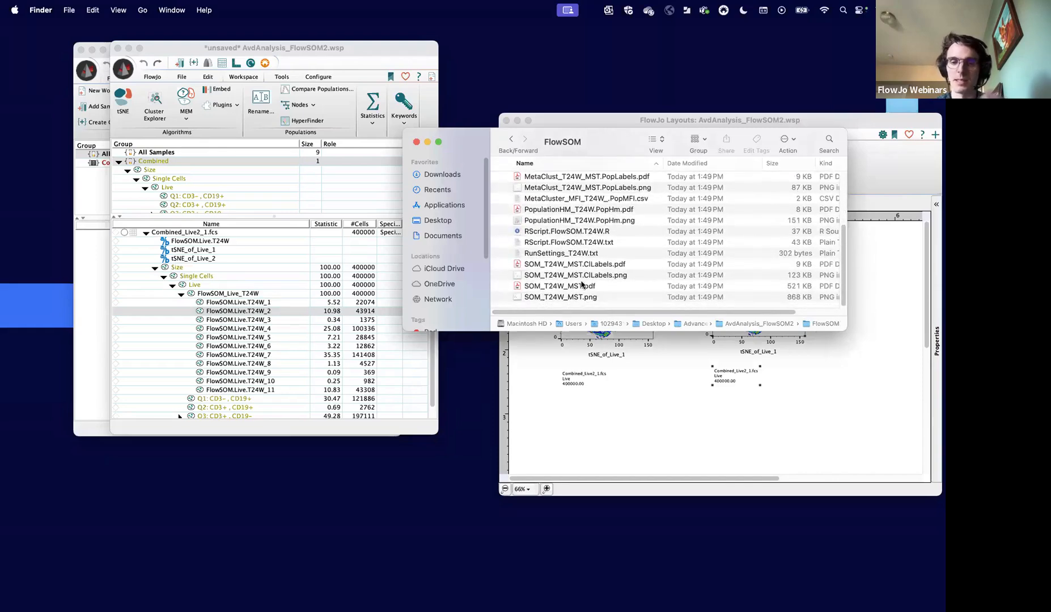
click(574, 298)
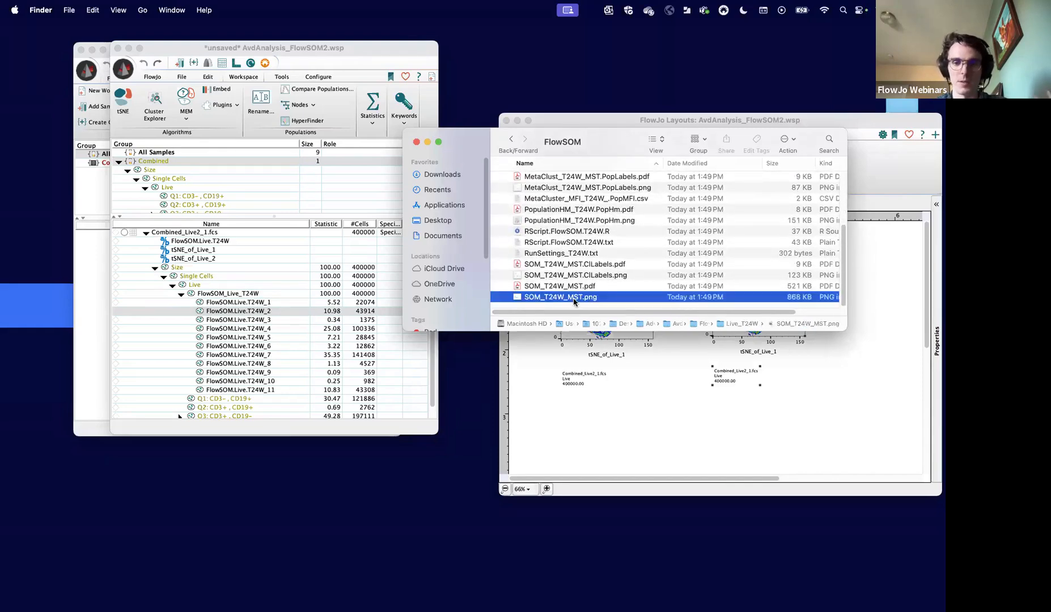
double_click(574, 299)
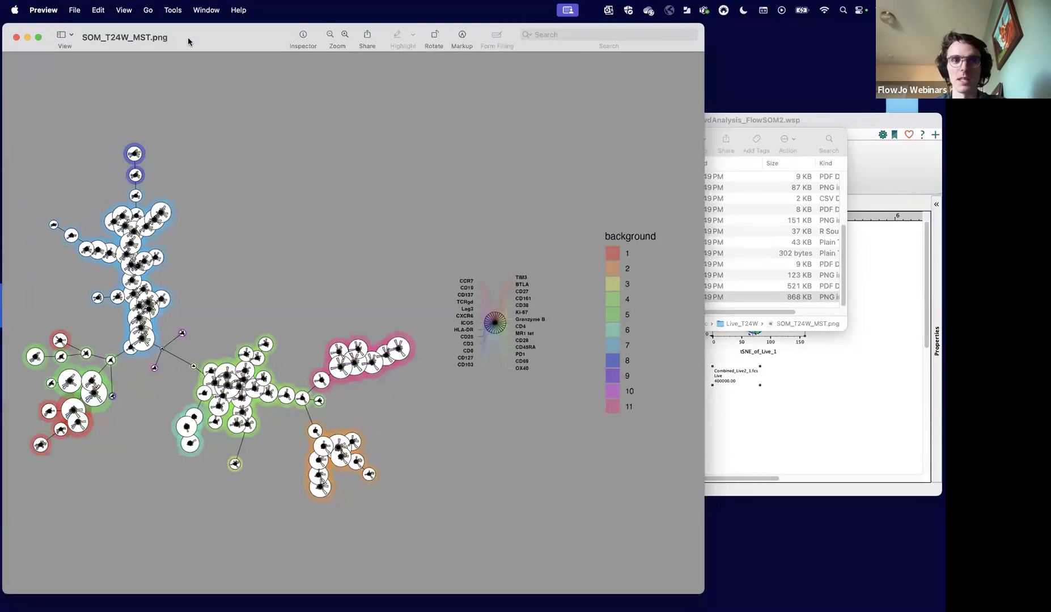
drag(188, 37, 272, 55)
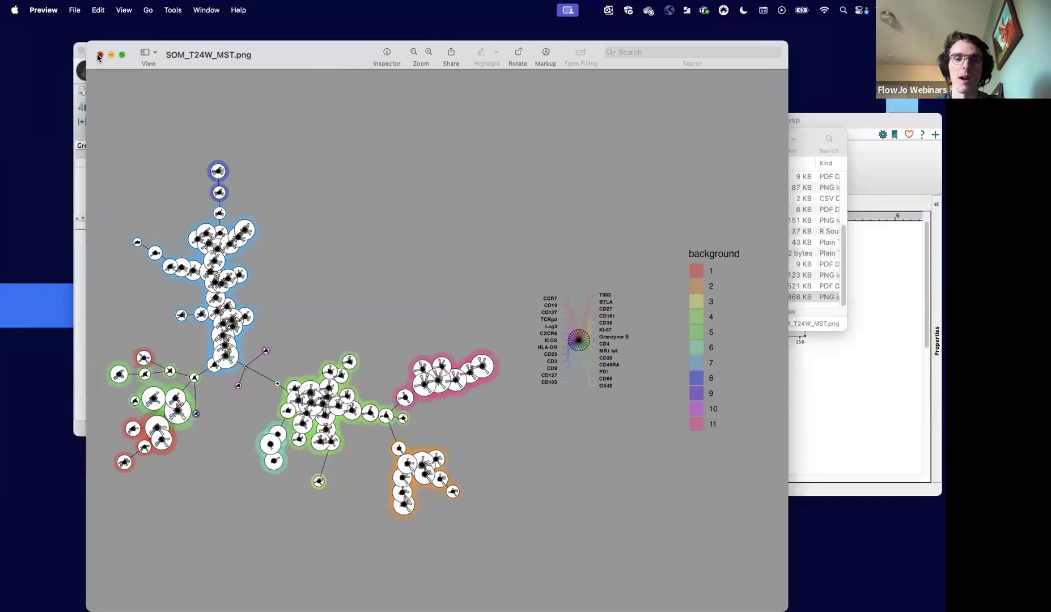
click(99, 55)
scroll(573, 267, up, 5)
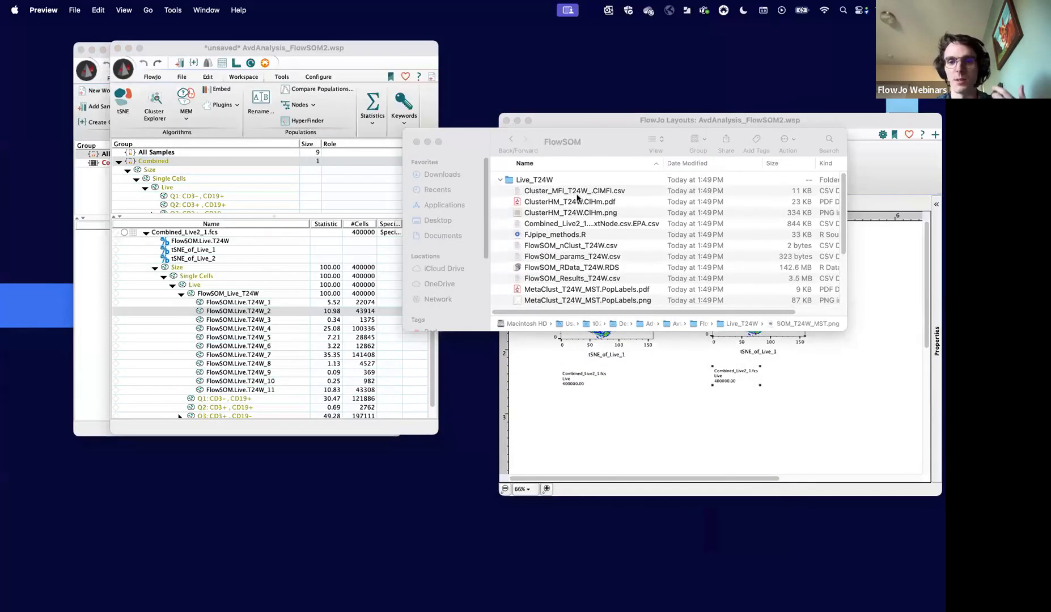
click(417, 145)
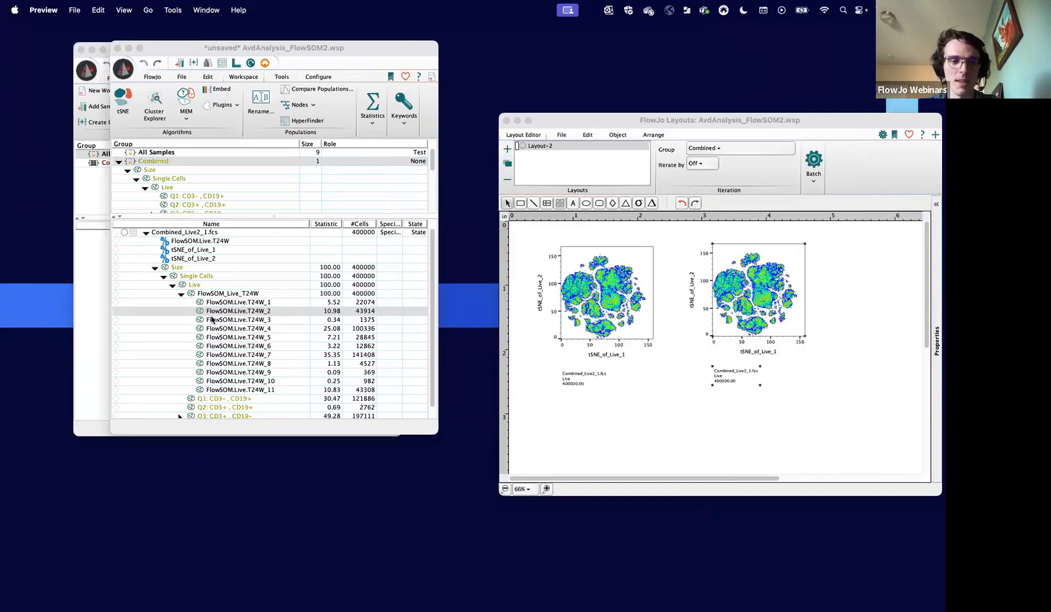
- Overlay all 11 FlowSOM.Live.T24W cluster populations on the first Live tSNE plot in Layout-2
click(229, 311)
click(237, 303)
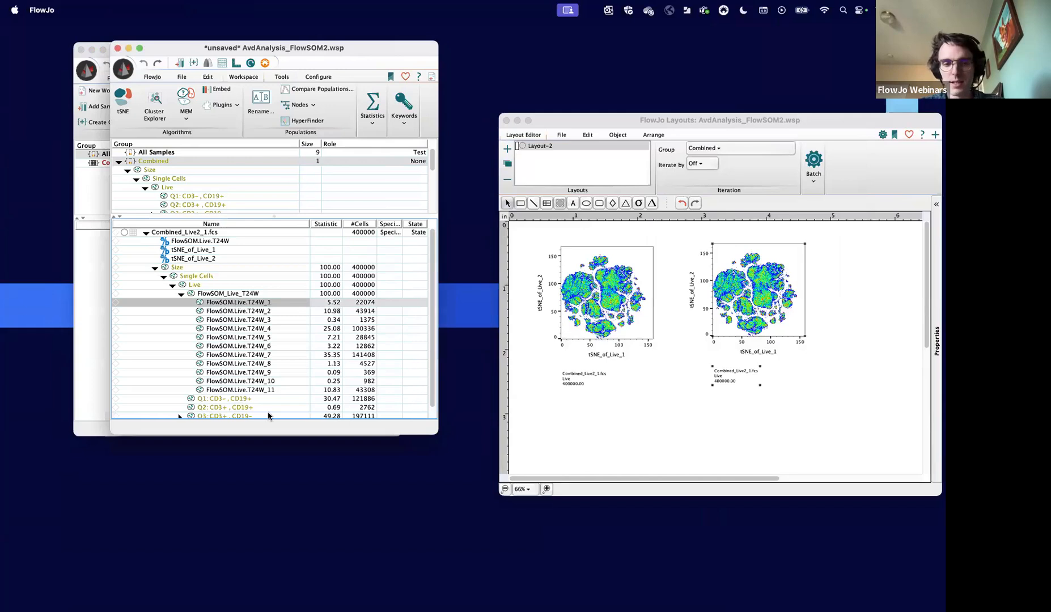
shift+click(258, 391)
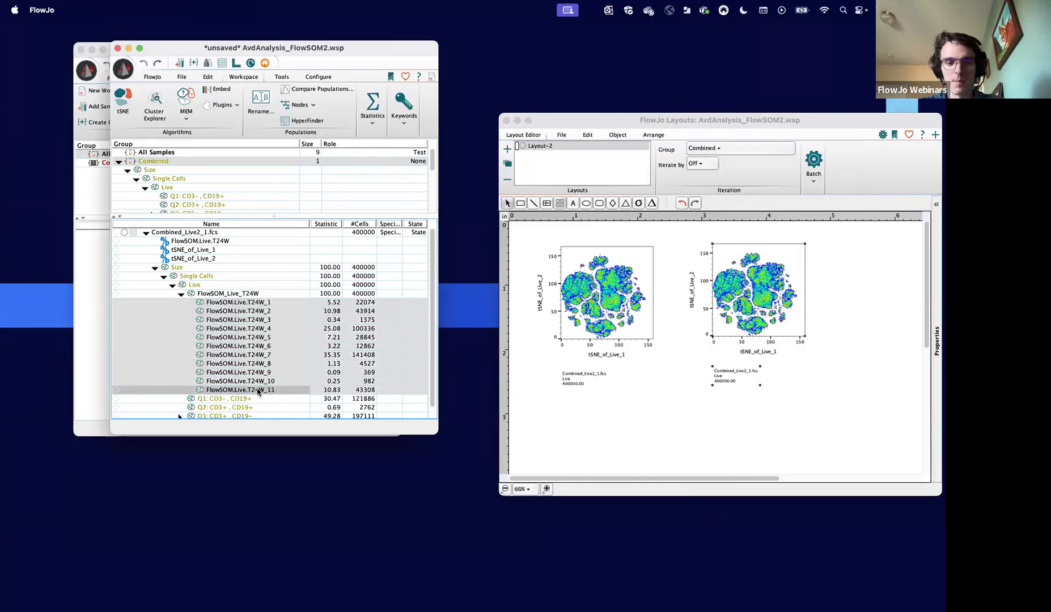
click(237, 302)
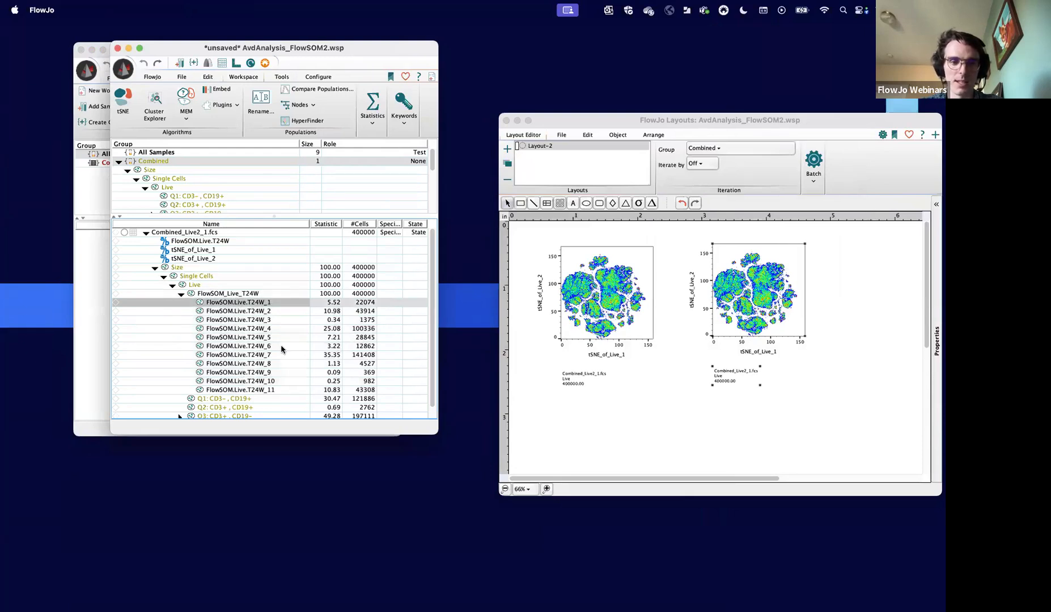
shift+click(268, 389)
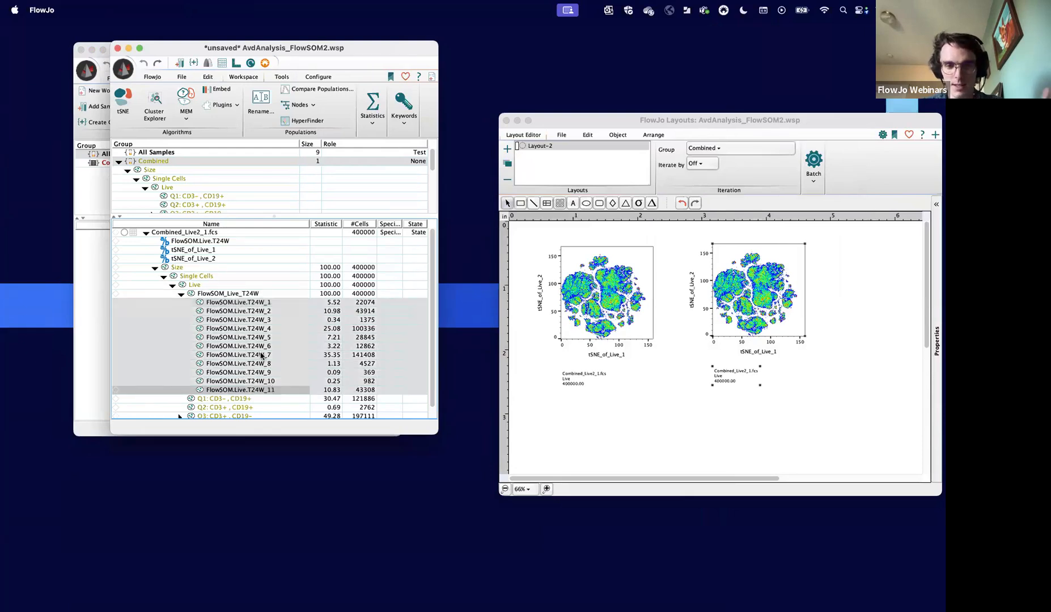
drag(255, 340, 605, 314)
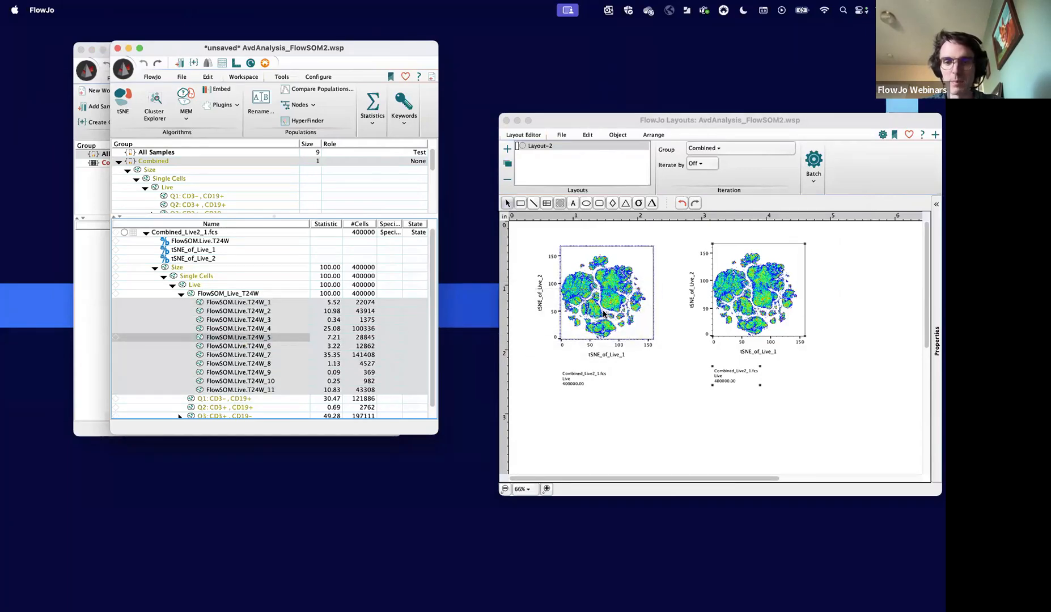
- Enlarge the layout window at 100% zoom and move the overlay's legend table beneath the first tSNE plot
click(546, 489)
click(547, 489)
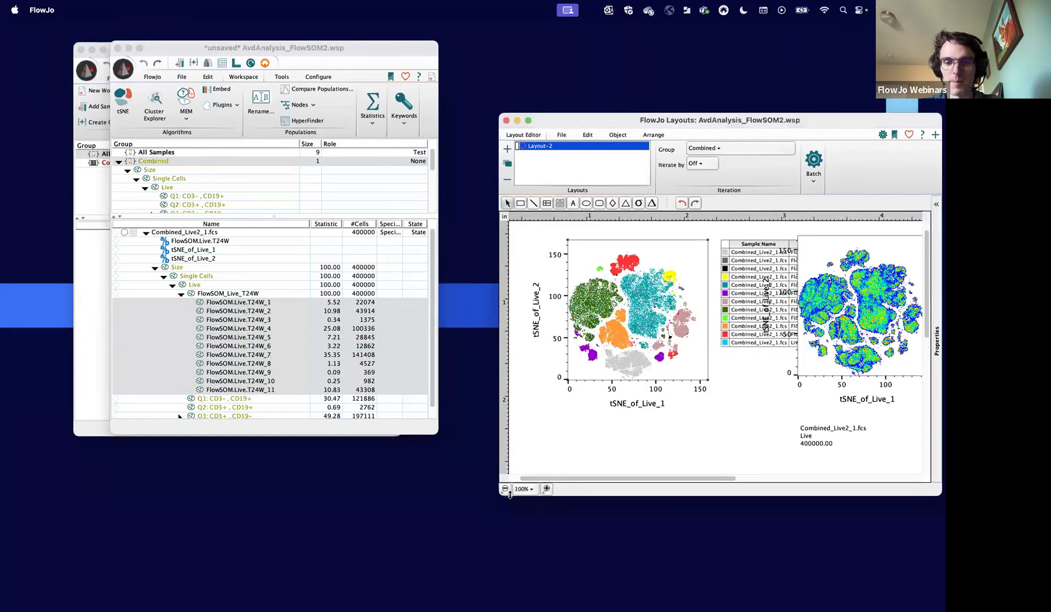
drag(502, 498, 378, 587)
drag(598, 300, 494, 437)
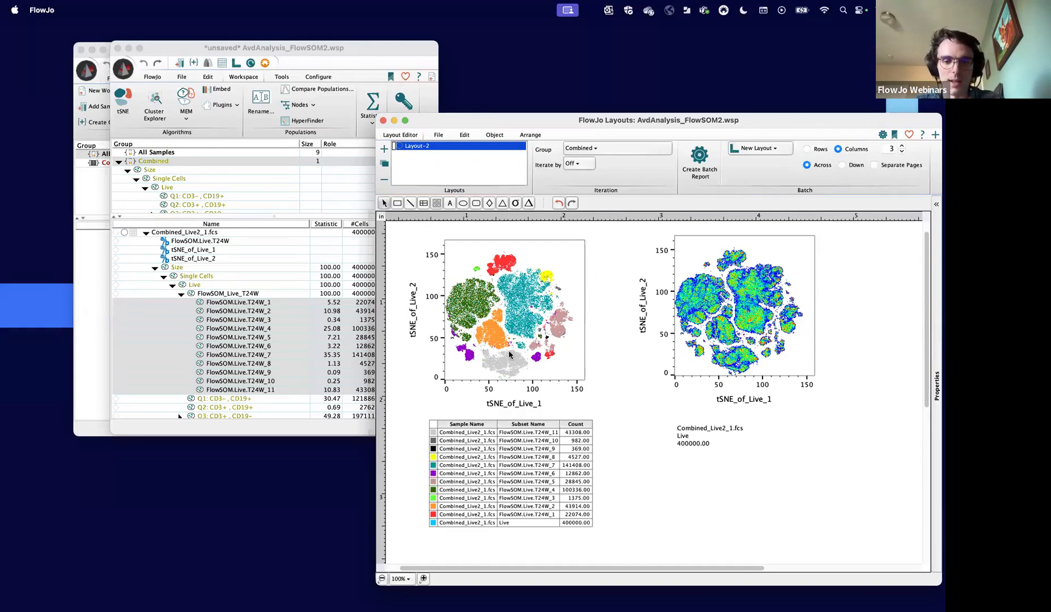
- Move the layout window higher, zoom it to 150%, and enlarge it to examine the cluster overlay with its legend
drag(493, 121, 468, 57)
click(398, 513)
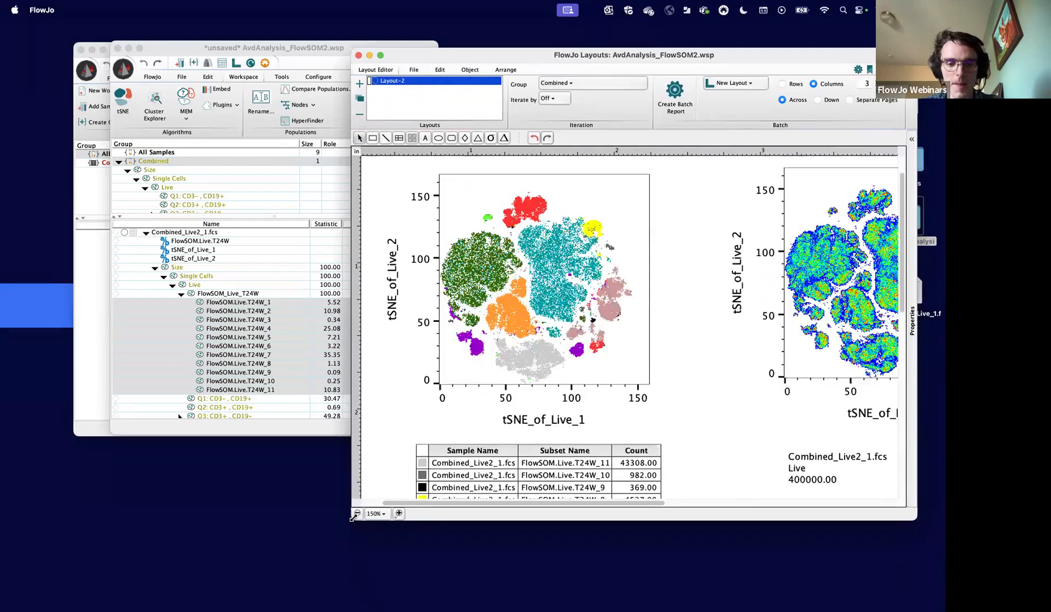
drag(354, 518, 302, 578)
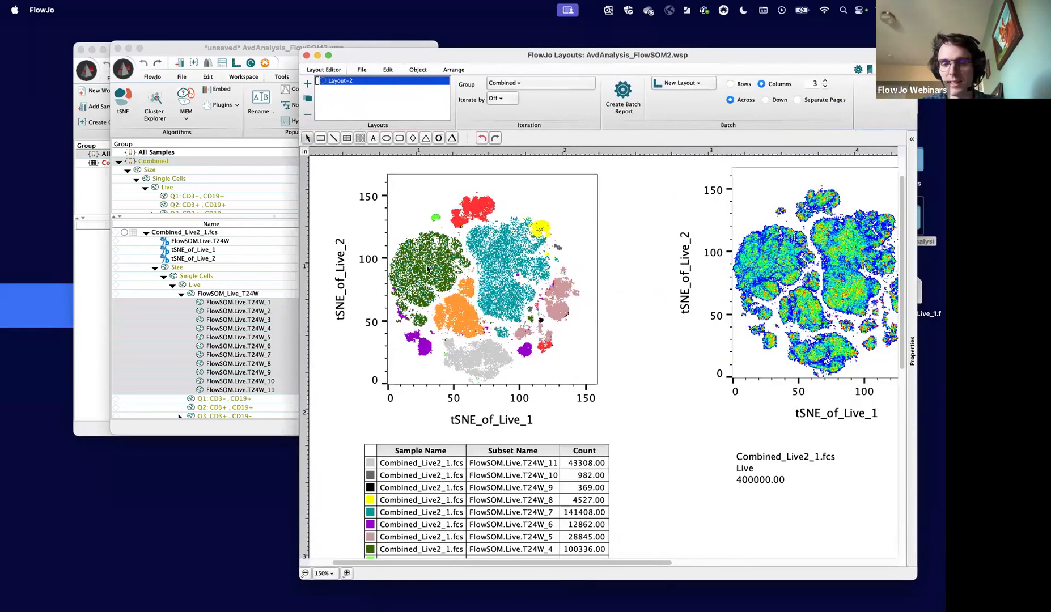
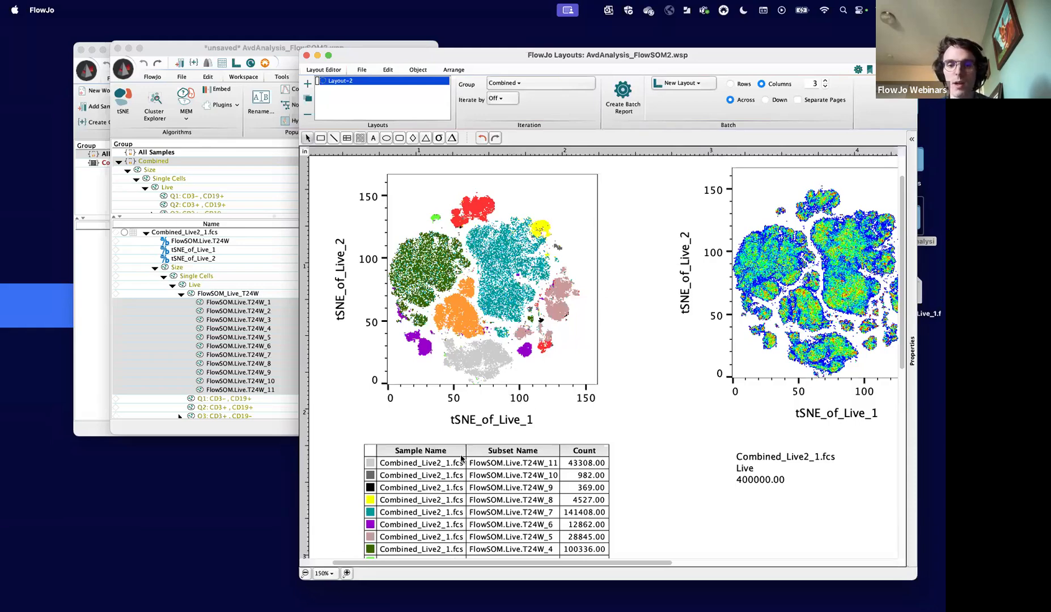
- Review the FlowSOM.Live.T24W cluster populations in the workspace and return to the layout
click(250, 356)
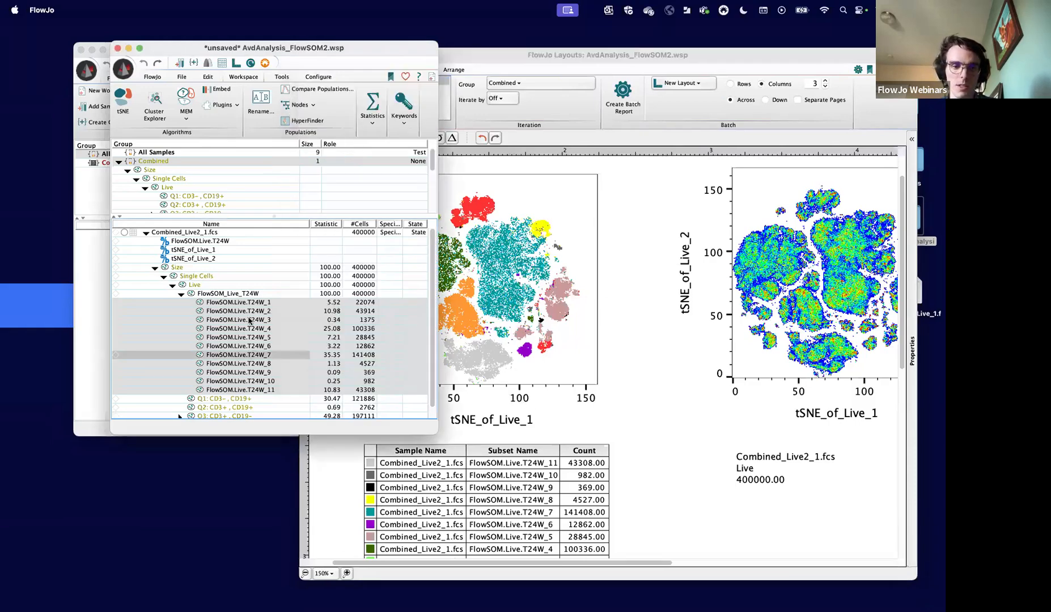
key(Up)
key(Up)
key(Up)
key(Up)
key(Up)
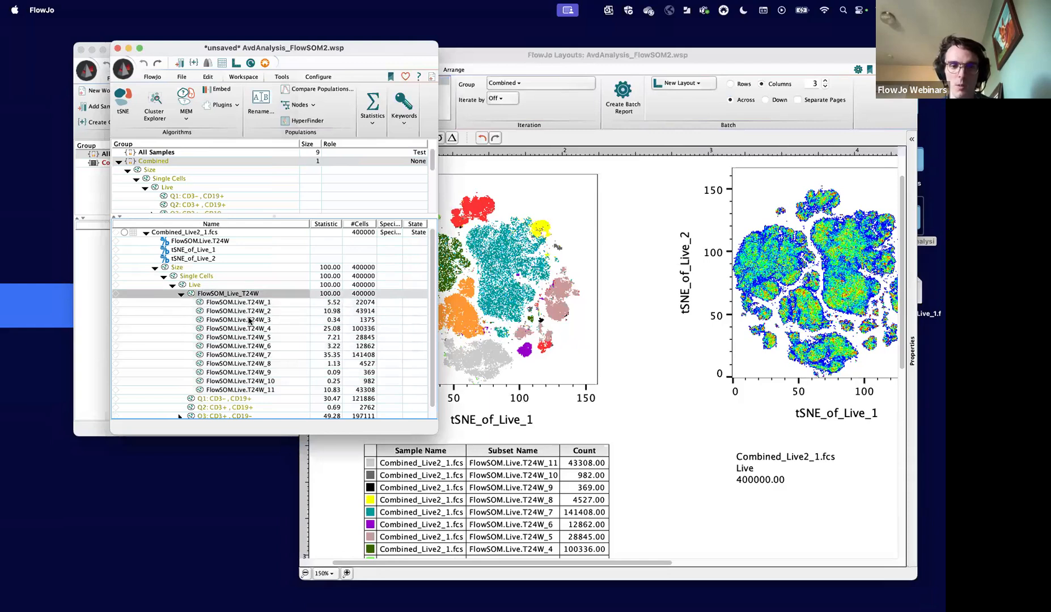
click(278, 390)
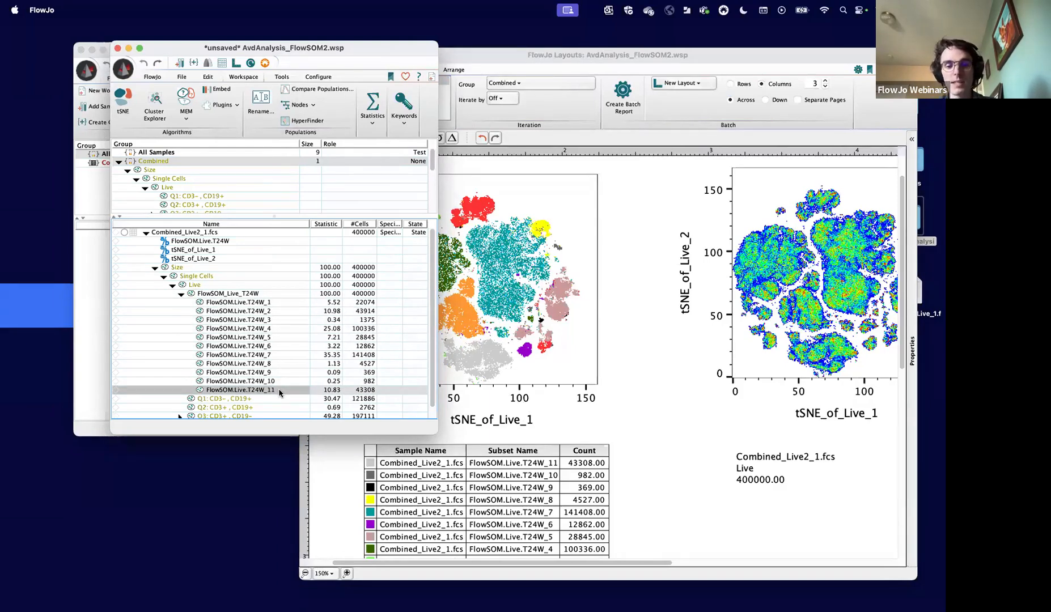
click(649, 400)
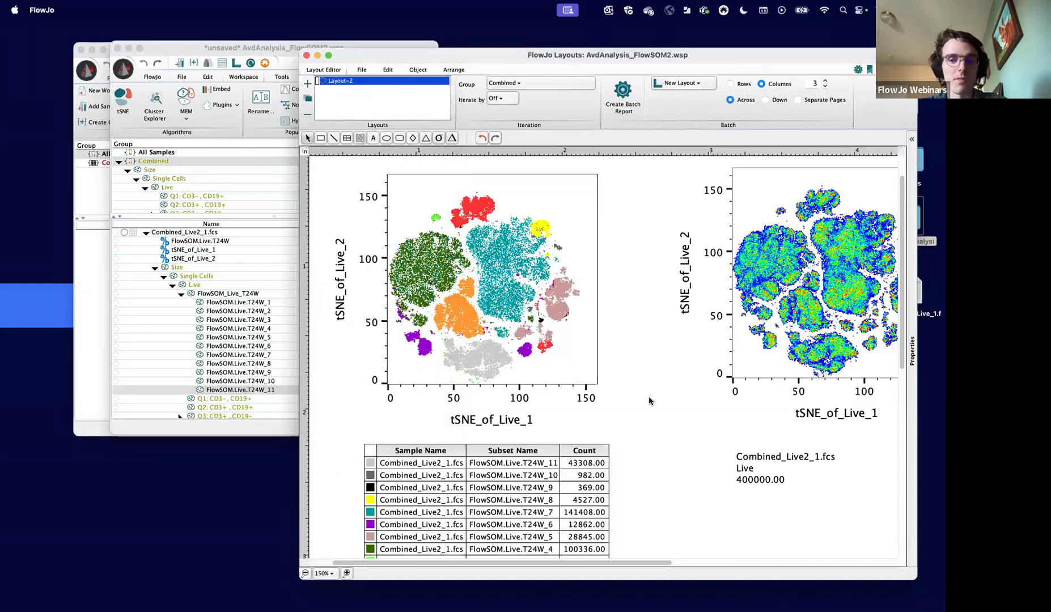
- Start a Multigraph Color Mapping overlay from the second Live tSNE plot in Layout-2
scroll(648, 400, right, 6)
scroll(649, 400, right, 6)
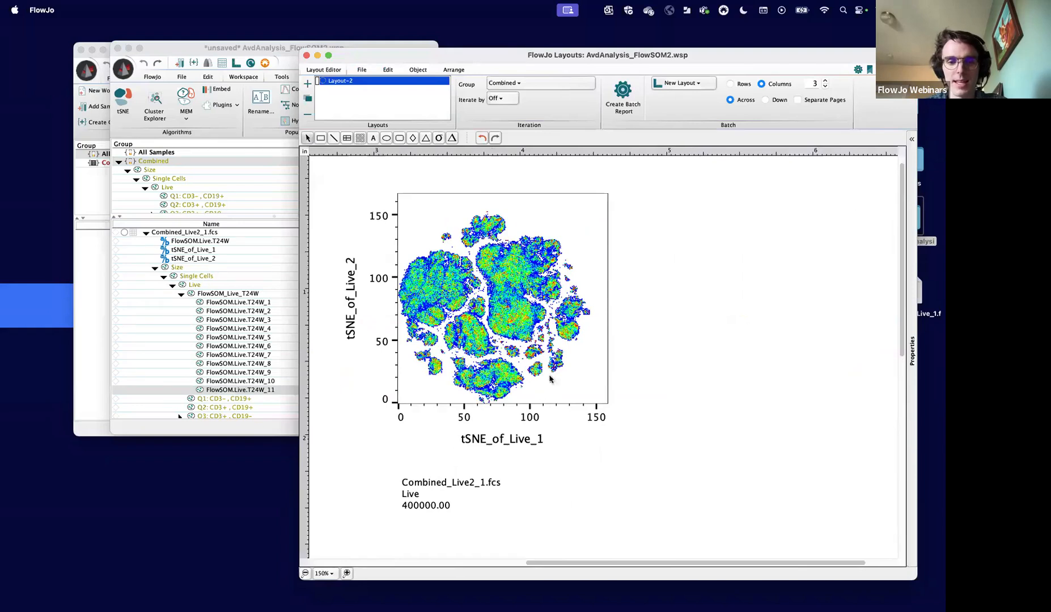
right_click(453, 276)
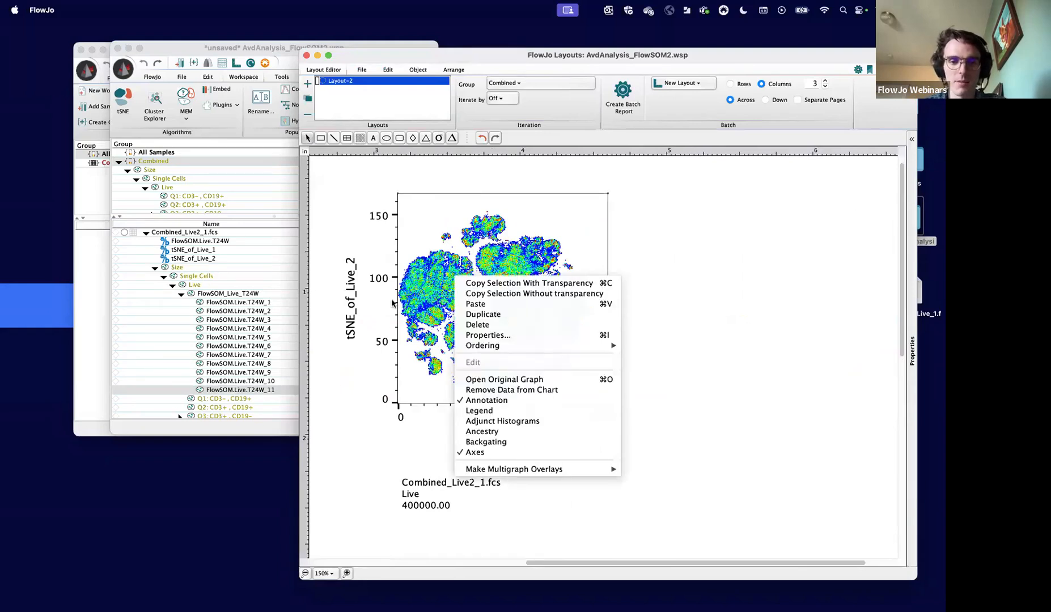
click(412, 311)
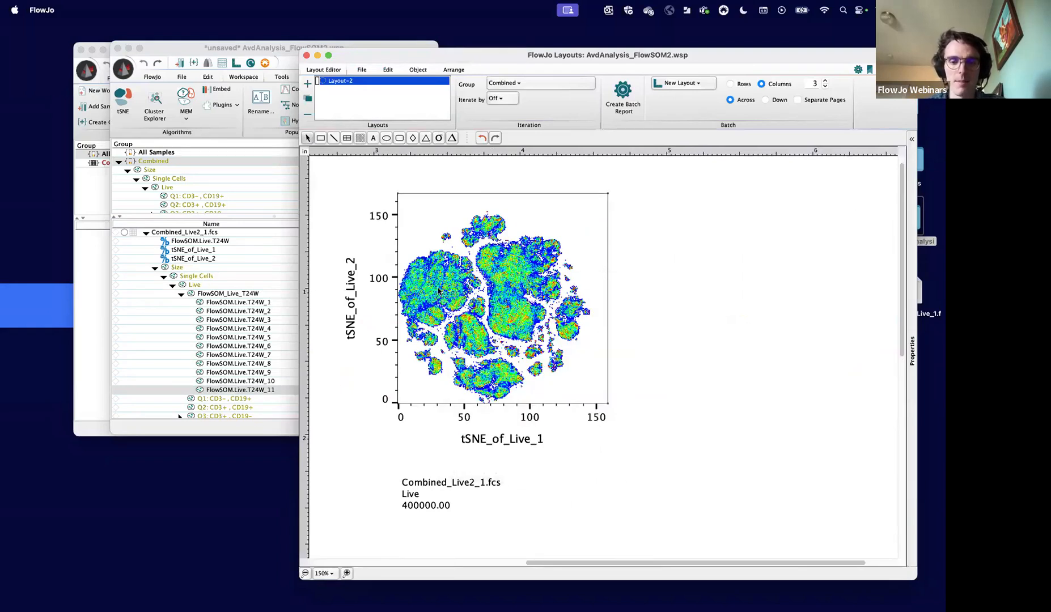
right_click(482, 320)
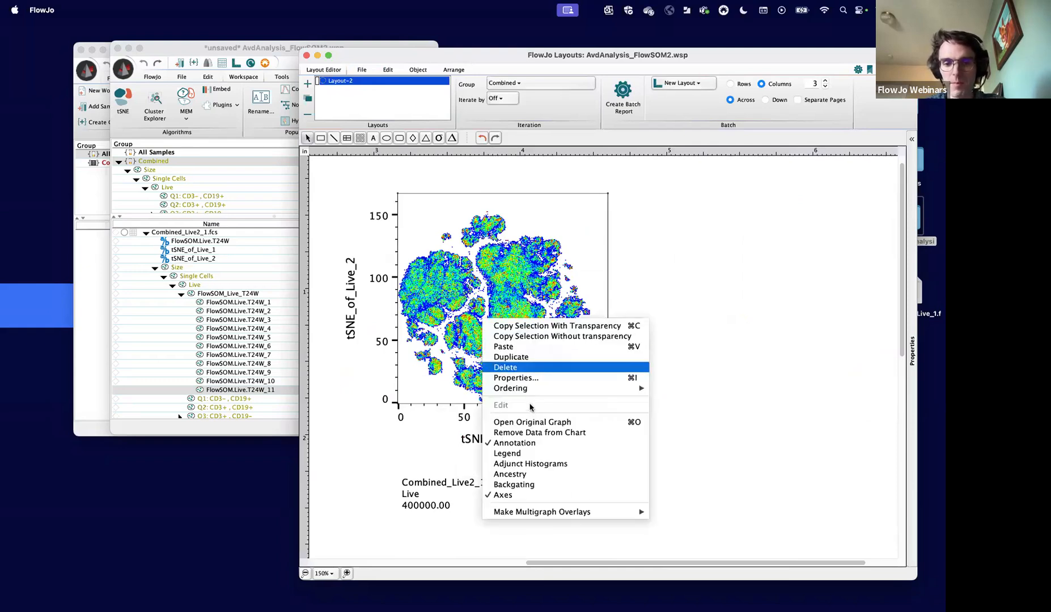
mouse_move(542, 511)
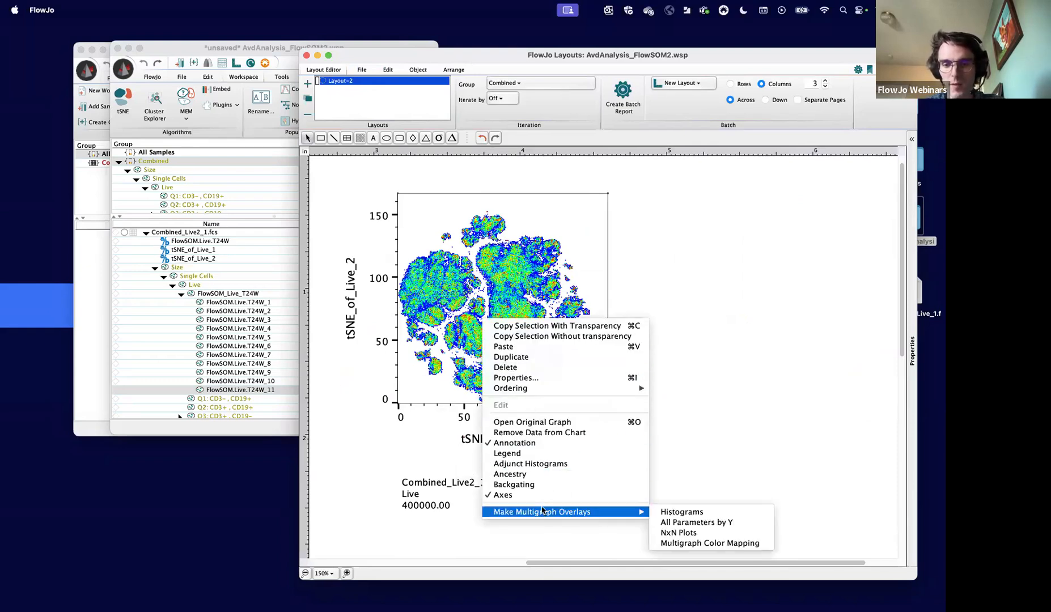
click(692, 544)
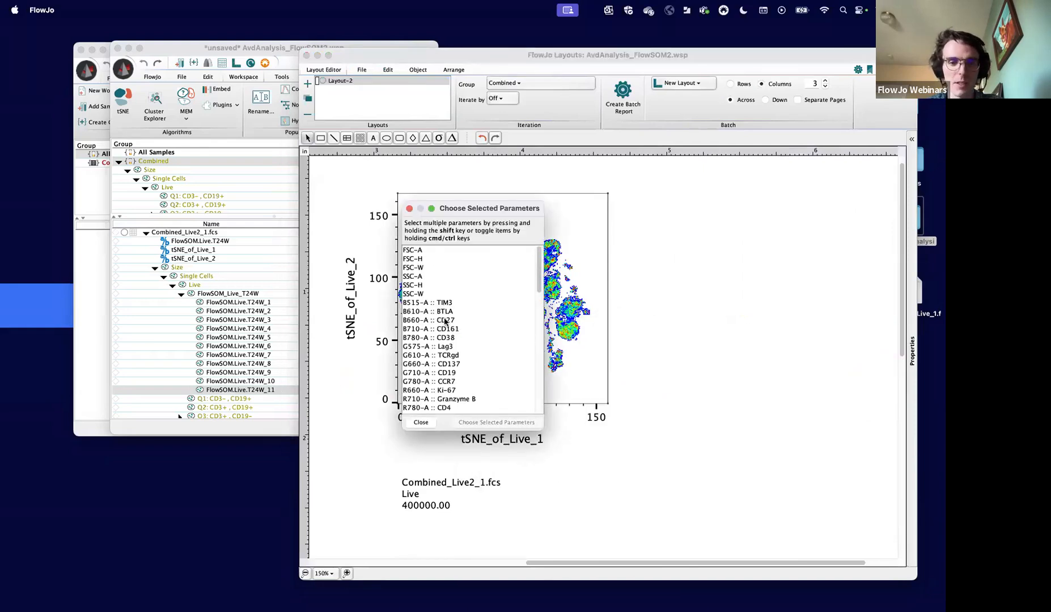
- Choose the compensated parameters Comp-B515-A :: TIM3 through Comp-G780-A :: CCR7 and generate the color-mapped plots
scroll(437, 335, down, 3)
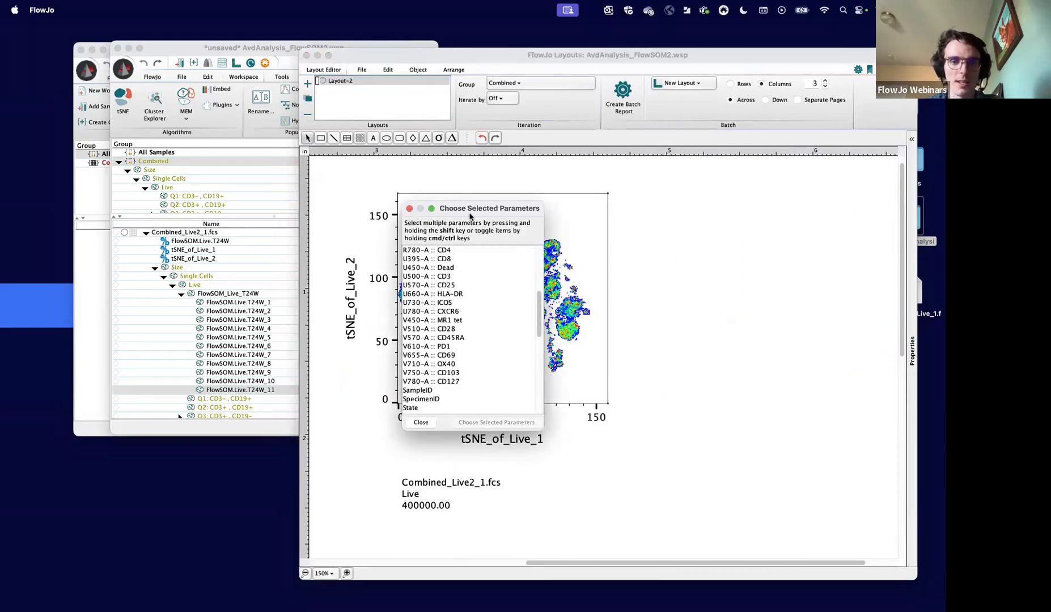
drag(470, 210, 656, 213)
scroll(649, 294, up, 1)
scroll(651, 311, down, 5)
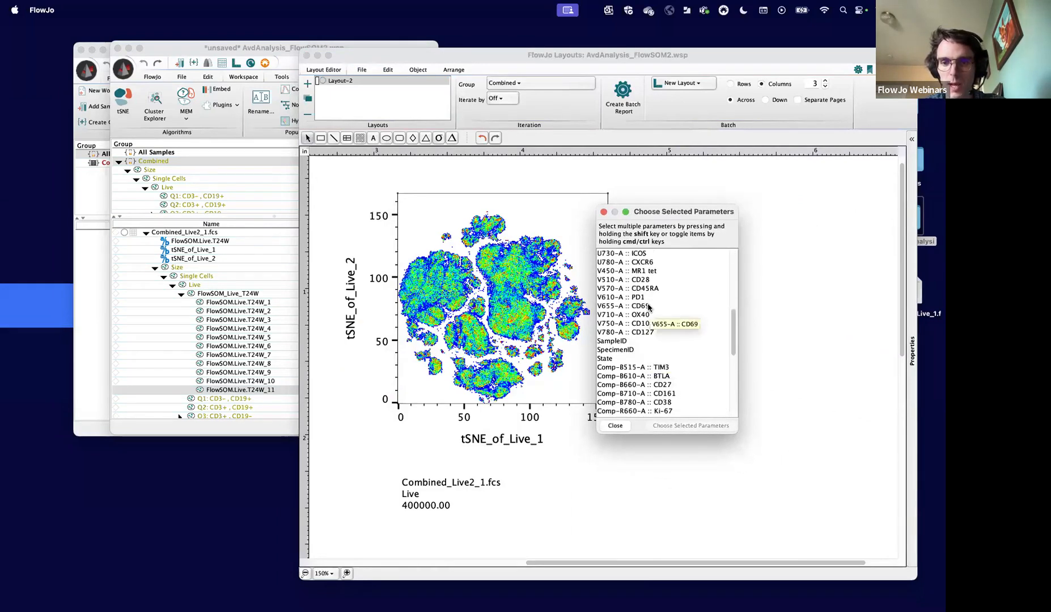
scroll(650, 309, down, 3)
click(643, 299)
scroll(646, 343, down, 5)
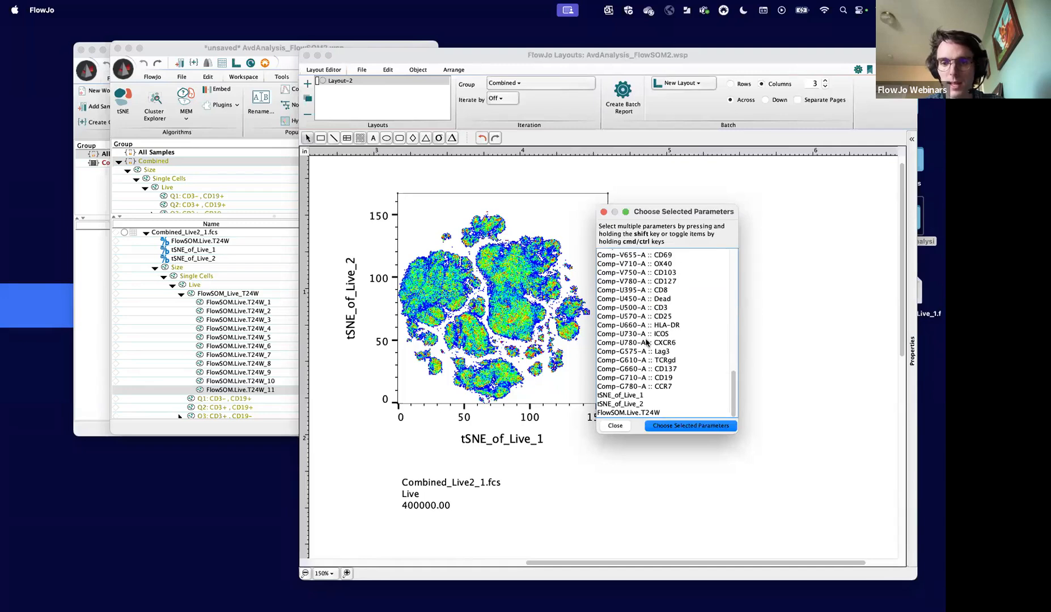
shift+click(661, 387)
scroll(659, 338, up, 2)
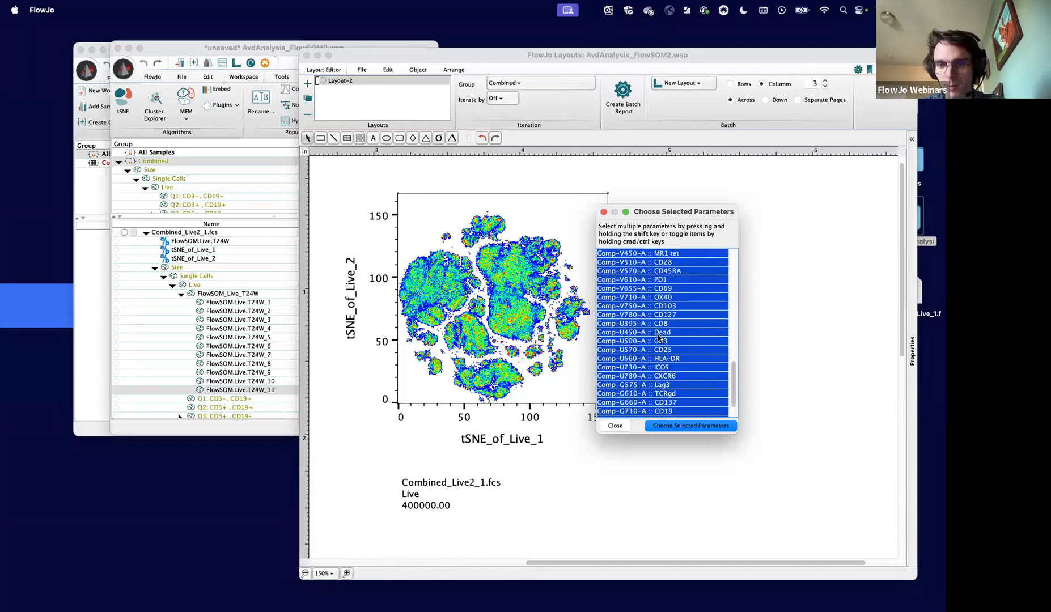
click(697, 425)
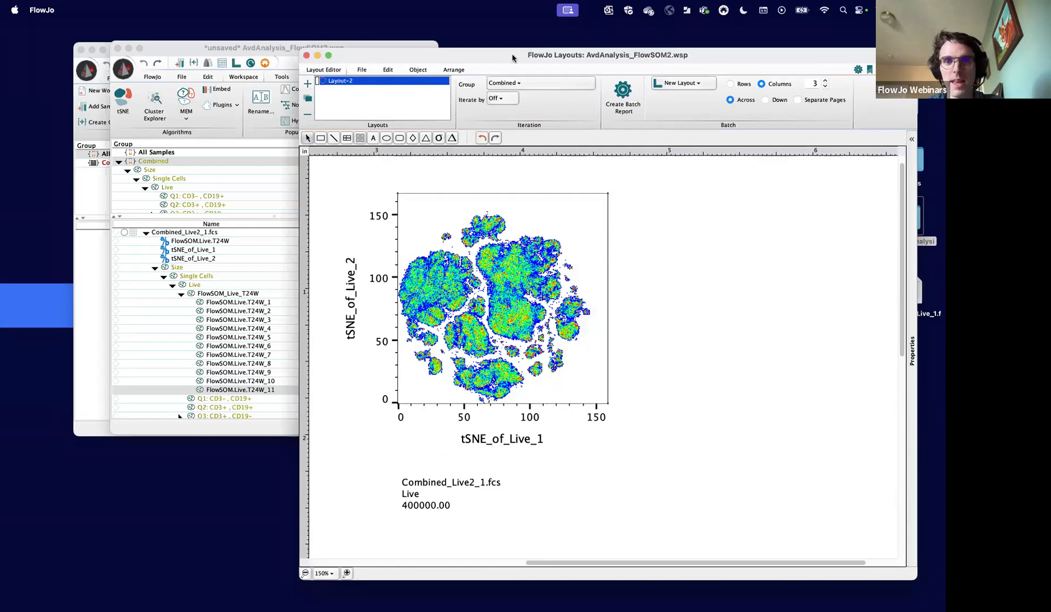
- Move the layout window higher and set its zoom to 100% to view the new grid of marker color maps
drag(512, 57, 461, 31)
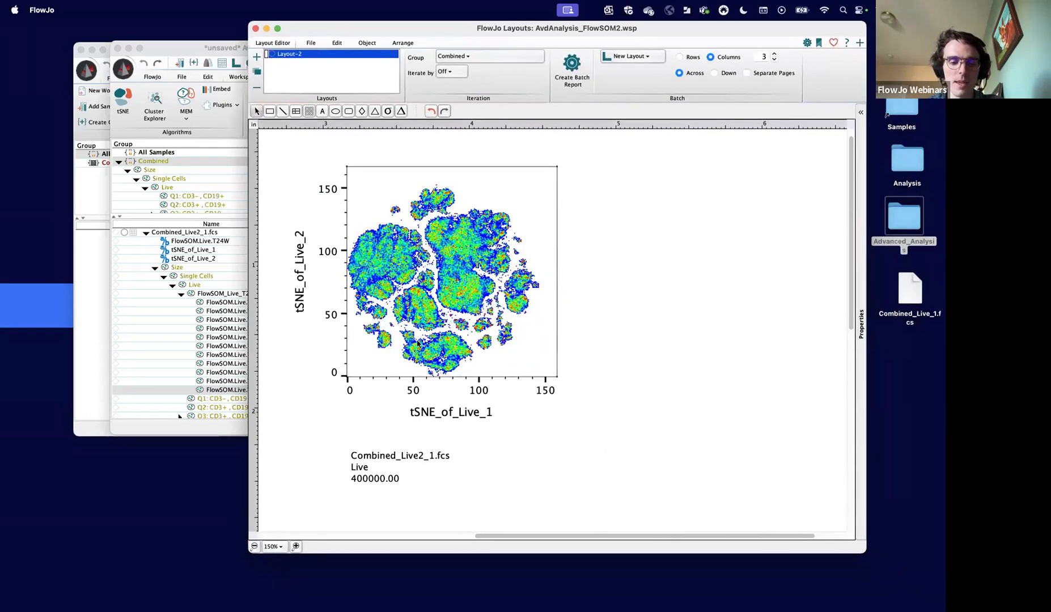
click(254, 546)
click(254, 546)
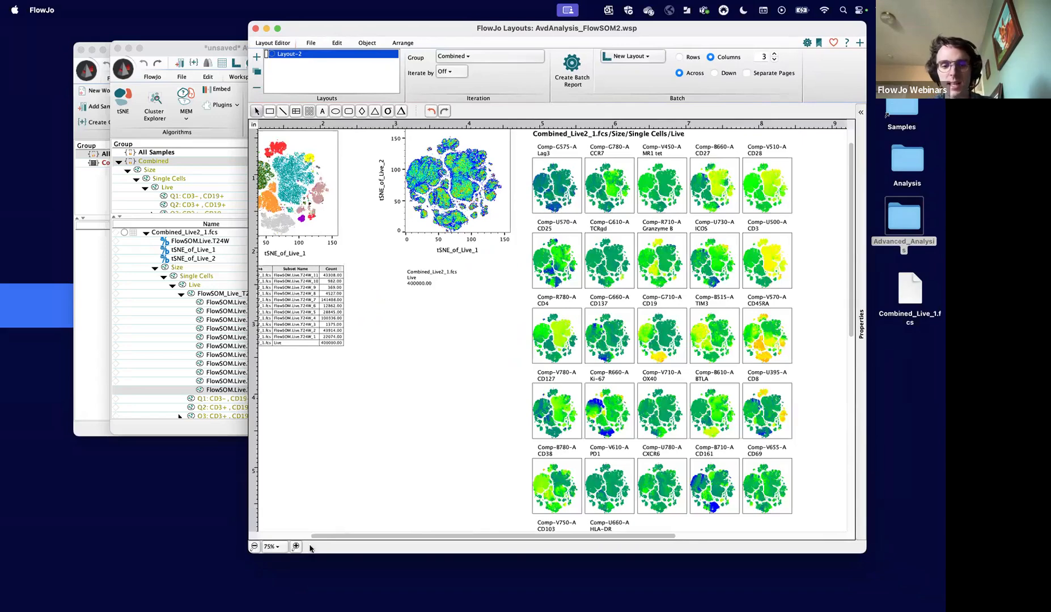
click(296, 546)
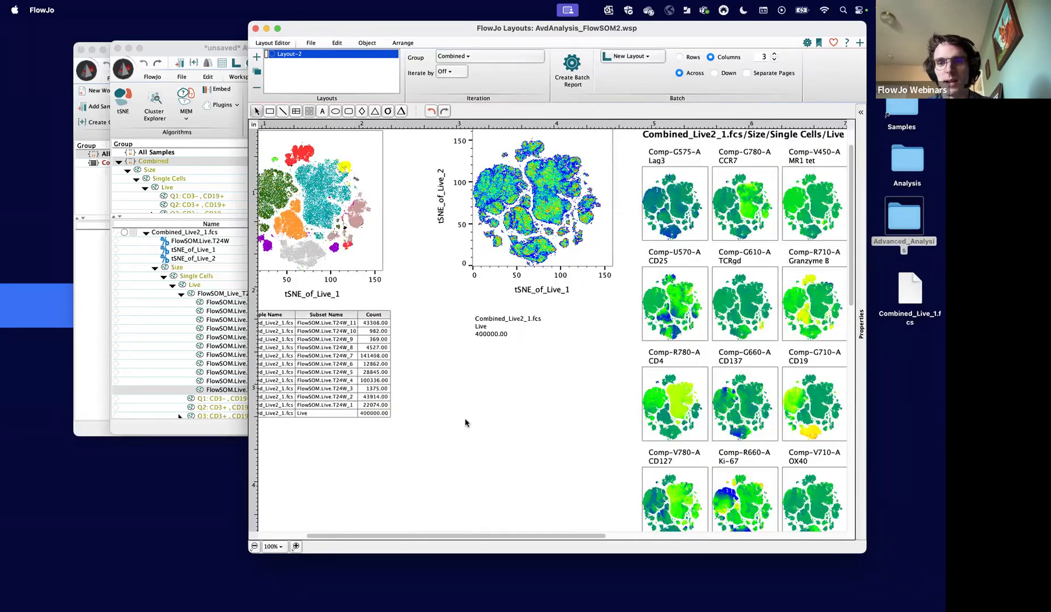
scroll(465, 423, right, 10)
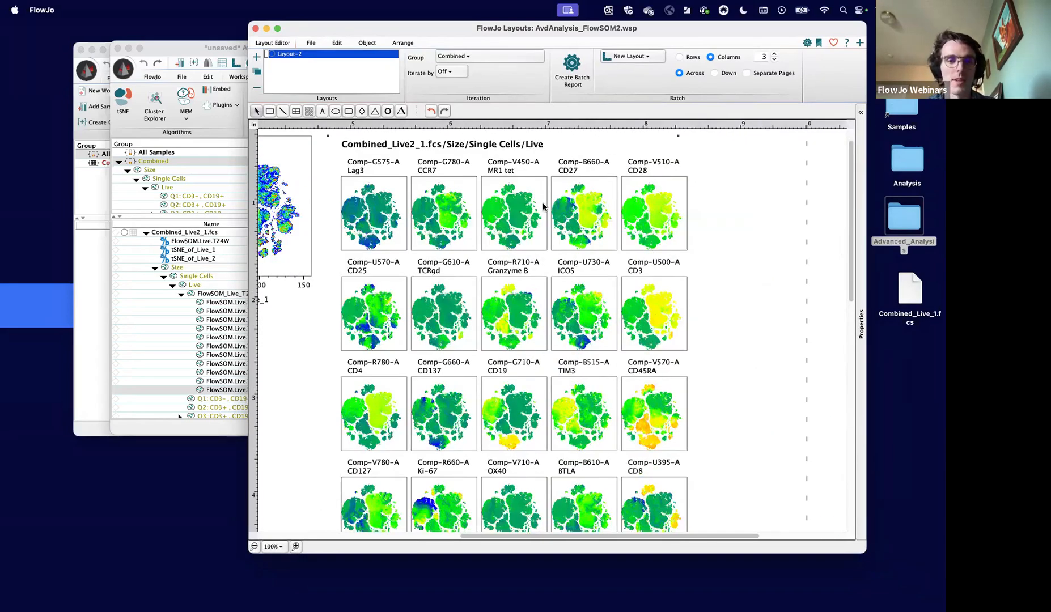
- Reposition and shorten the layout window, and zoom it to 200% on the marker color maps
drag(466, 28, 504, 41)
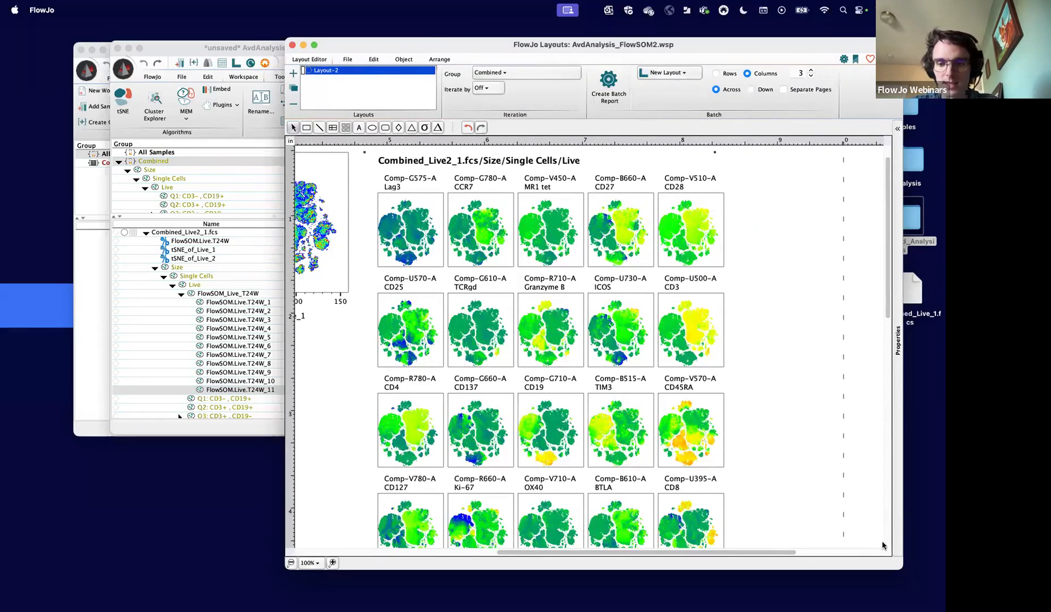
click(905, 572)
click(897, 546)
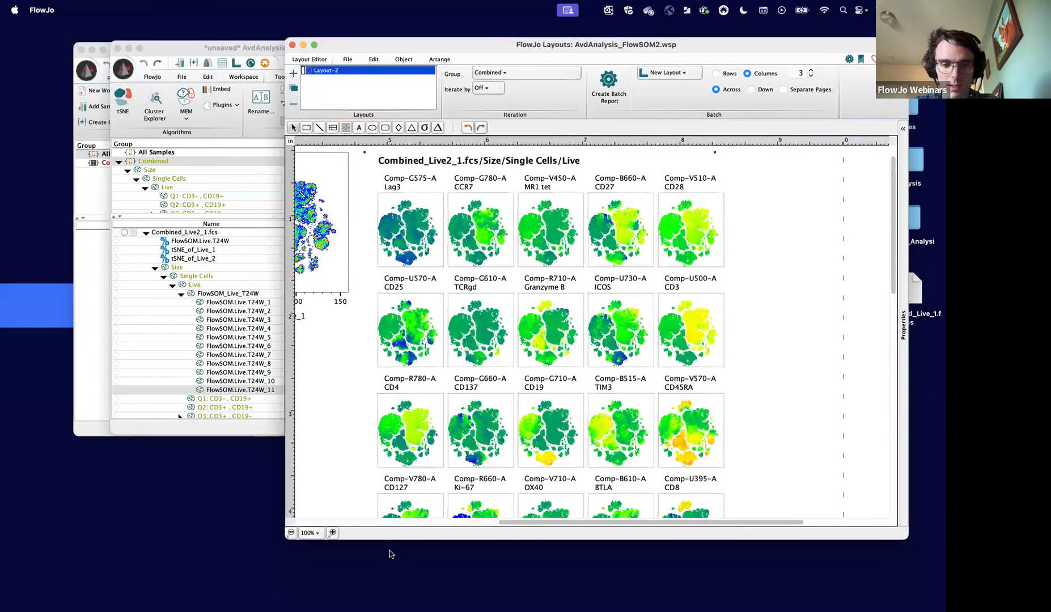
click(332, 532)
click(332, 532)
scroll(699, 412, down, 2)
scroll(699, 412, right, 1)
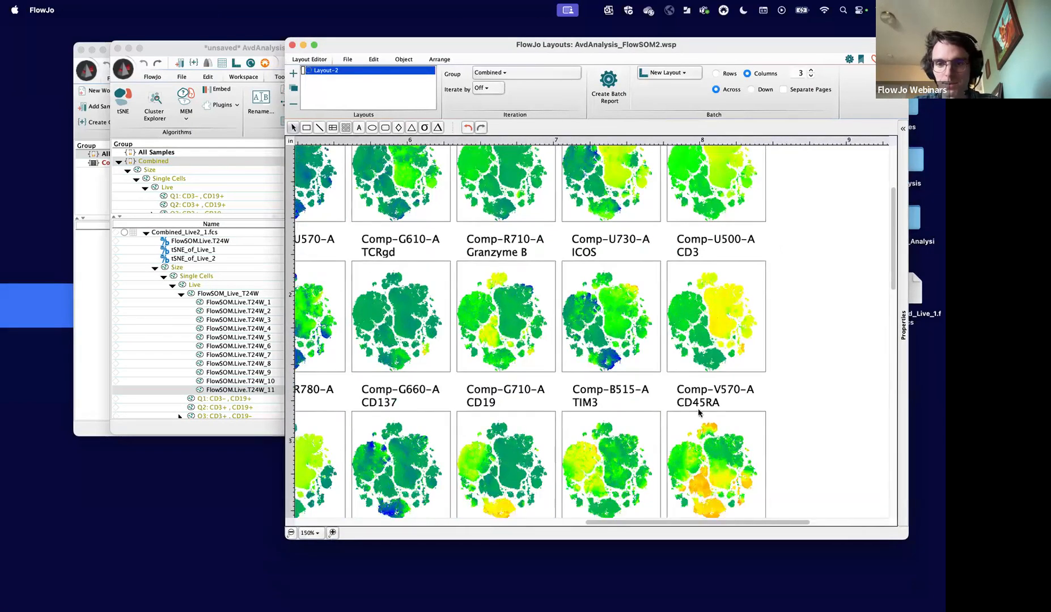
click(332, 533)
click(332, 532)
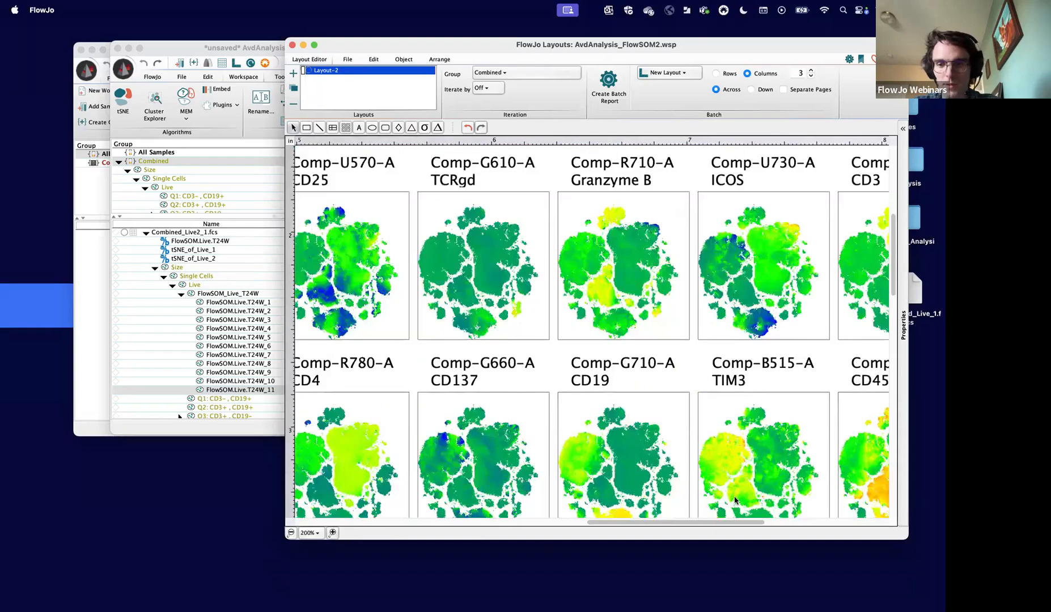
- Compare the Granzyme B, ICOS and CD3 color maps with the FlowSOM cluster overlay and its legend table
scroll(736, 500, right, 6)
scroll(736, 500, down, 1)
scroll(728, 461, up, 10)
scroll(728, 461, right, 4)
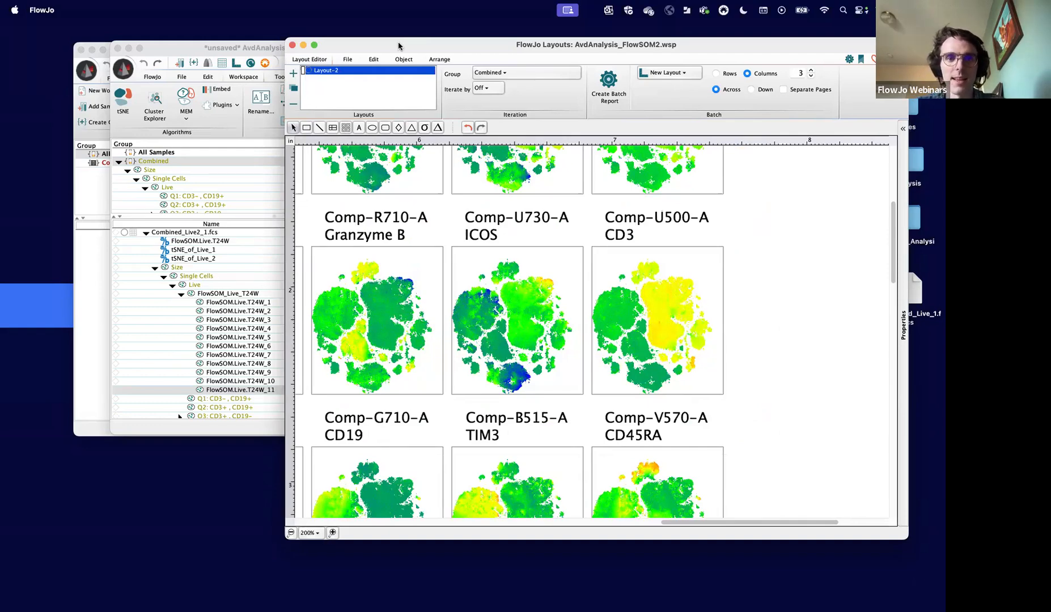
mouse_move(399, 44)
mouse_down()
mouse_move(543, 168)
mouse_move(413, 57)
mouse_up()
scroll(451, 281, left, 15)
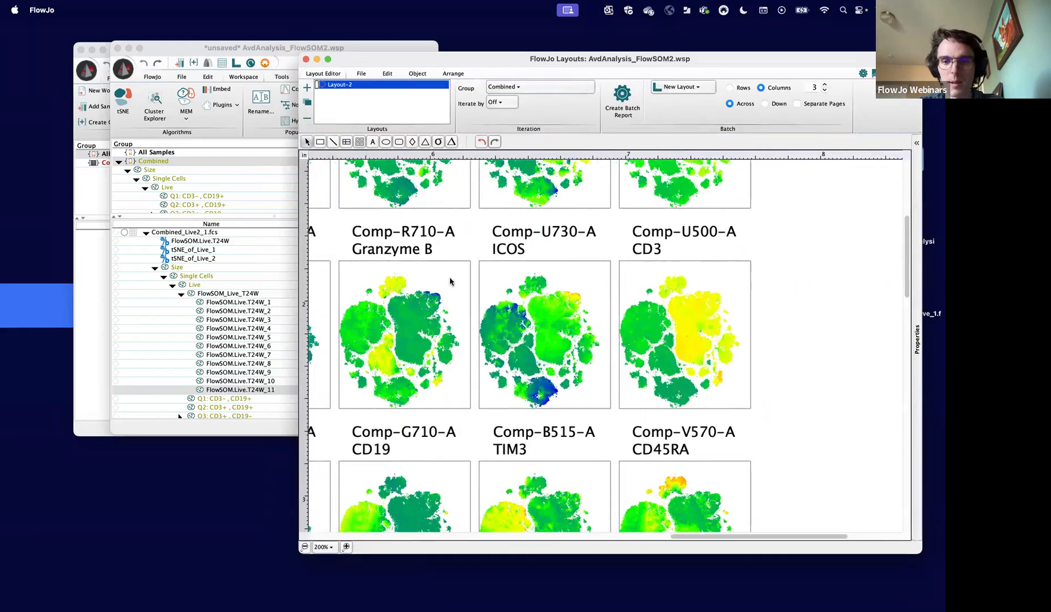
scroll(450, 281, up, 5)
scroll(451, 282, left, 5)
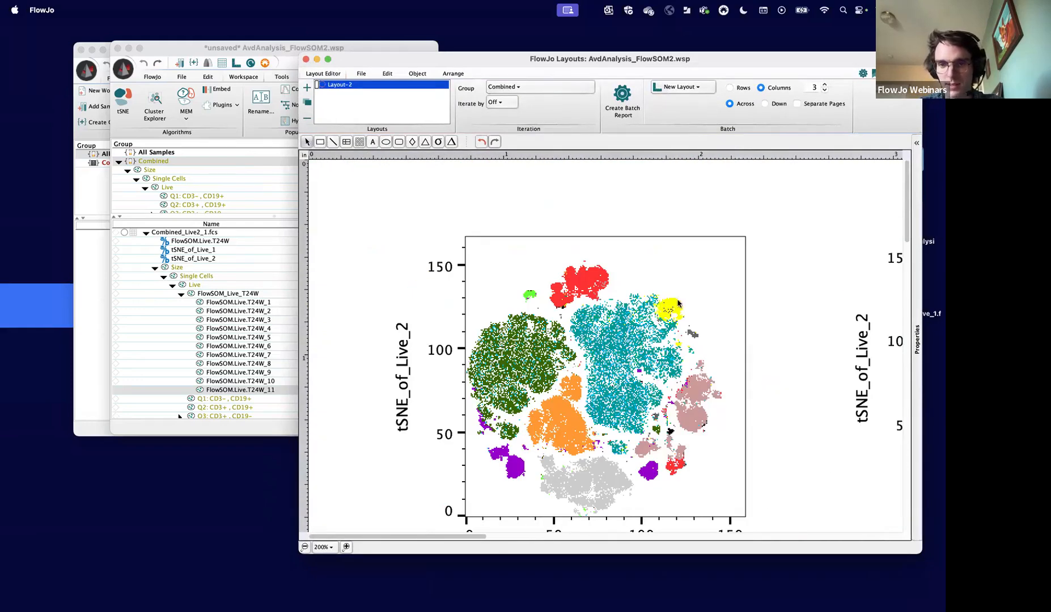
scroll(672, 352, down, 10)
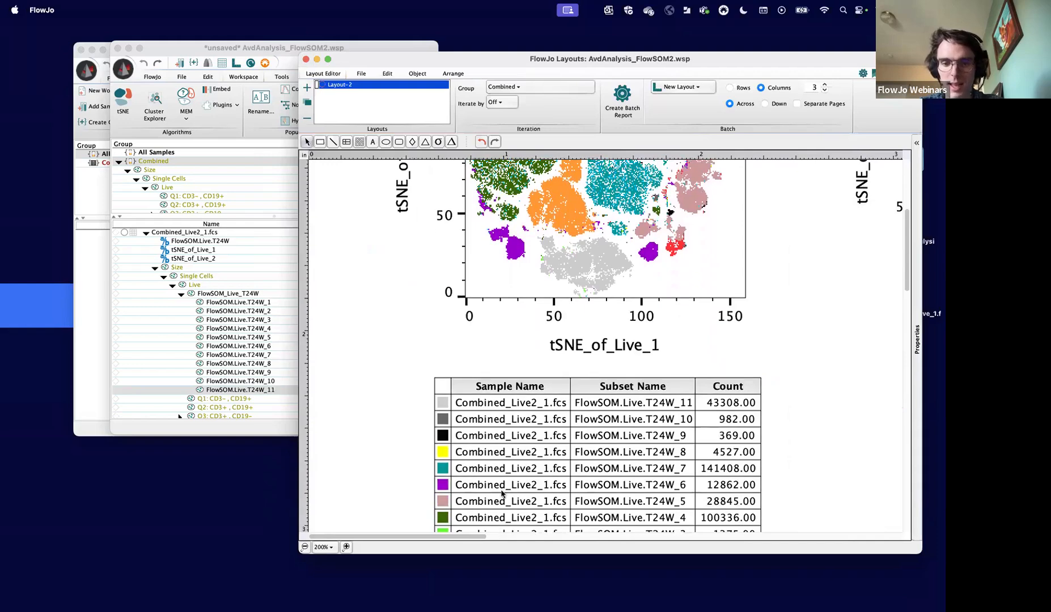
scroll(771, 334, up, 2)
- Examine the marker color maps, including CD27, CD3, CD19, Ki-67 and CD4, and return to the FlowSOM cluster overlay
scroll(770, 335, right, 20)
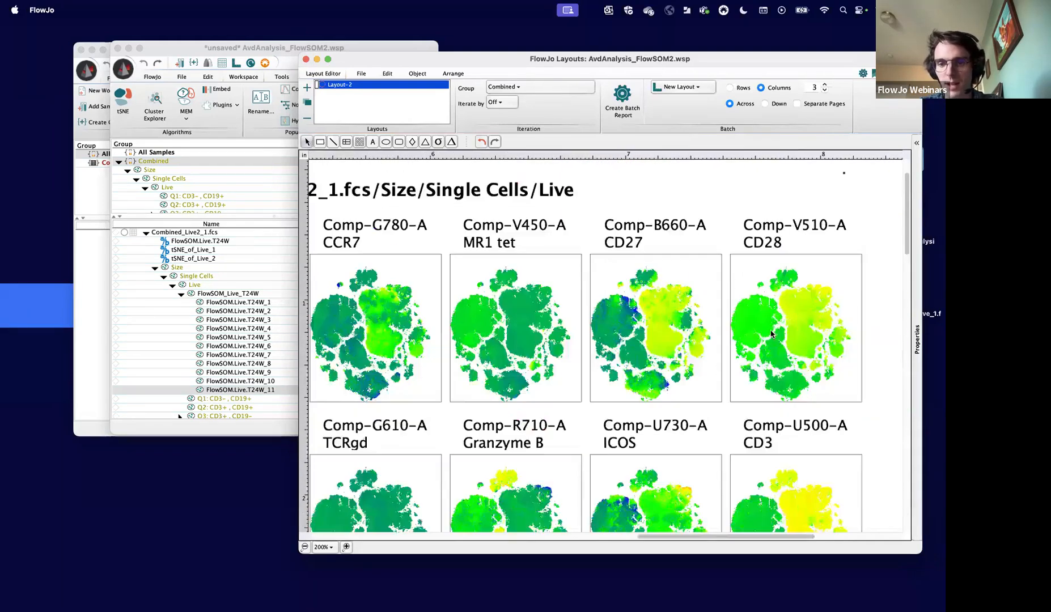
scroll(771, 335, left, 5)
scroll(770, 335, down, 5)
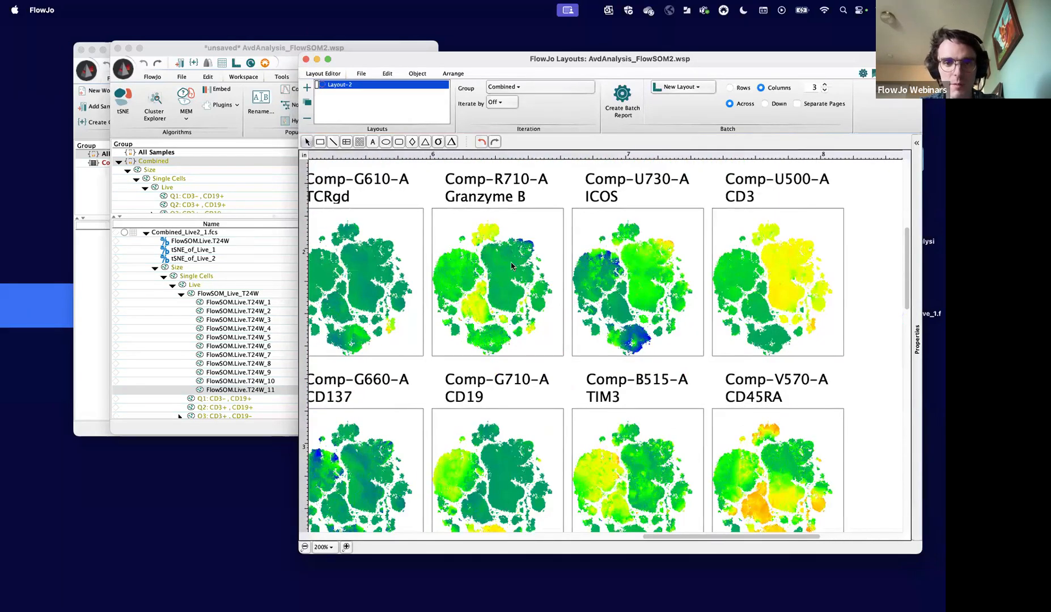
scroll(496, 340, down, 4)
scroll(496, 340, left, 3)
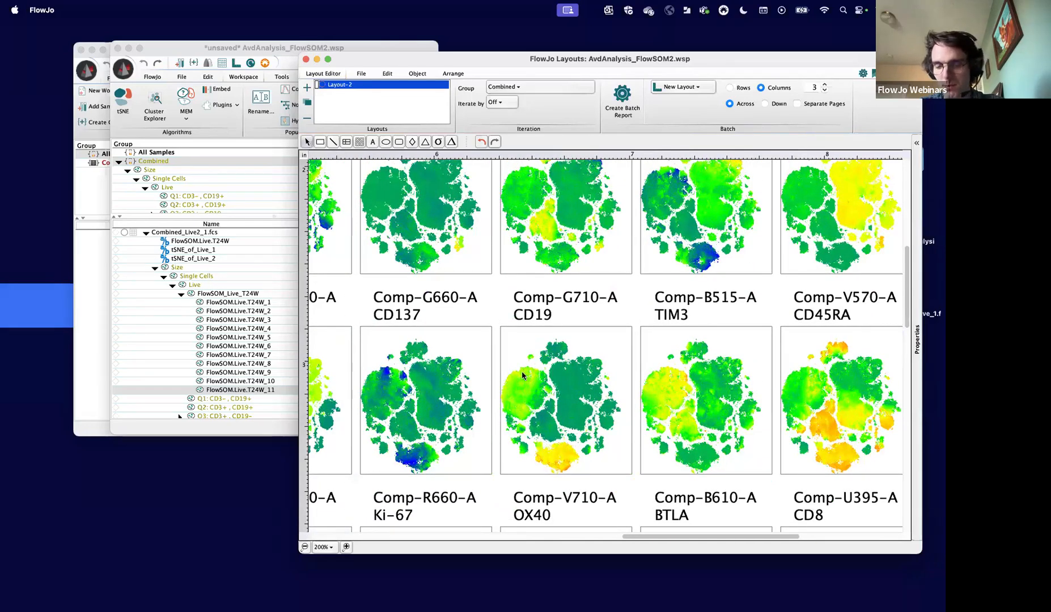
scroll(527, 398, down, 5)
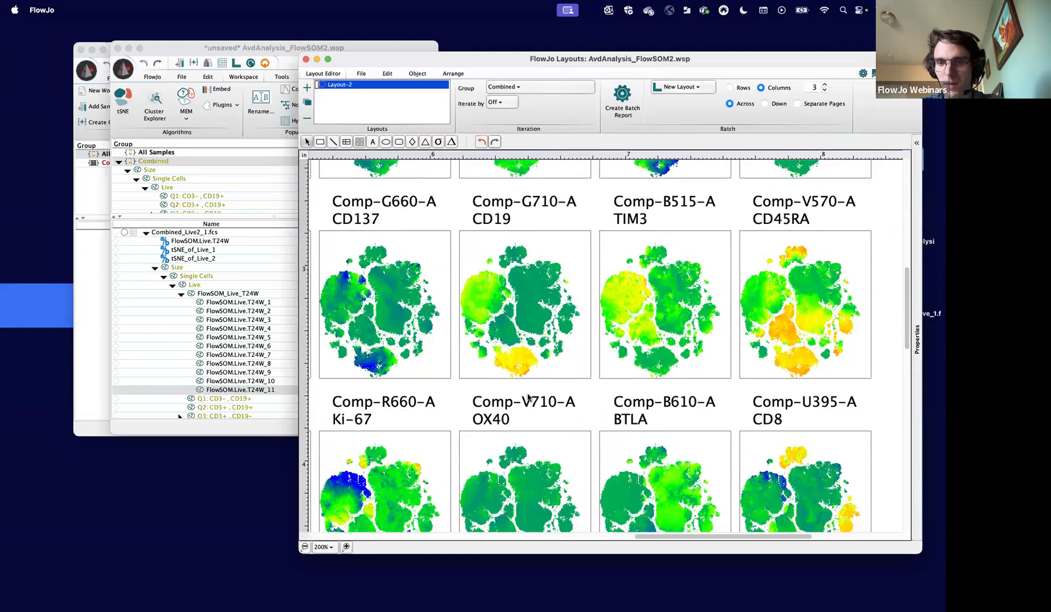
scroll(527, 390, down, 2)
scroll(527, 390, left, 3)
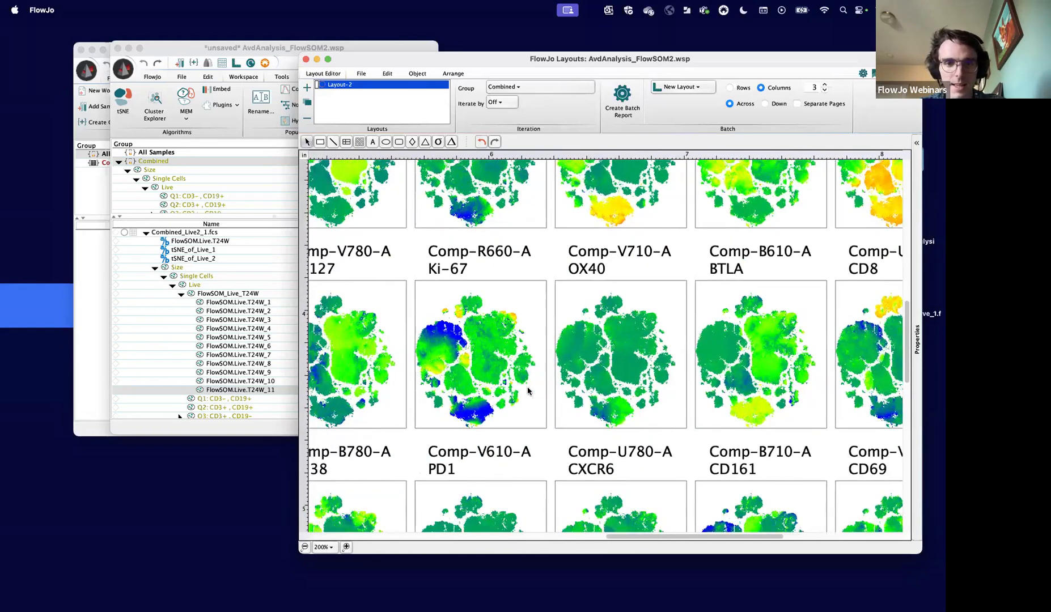
scroll(527, 390, up, 6)
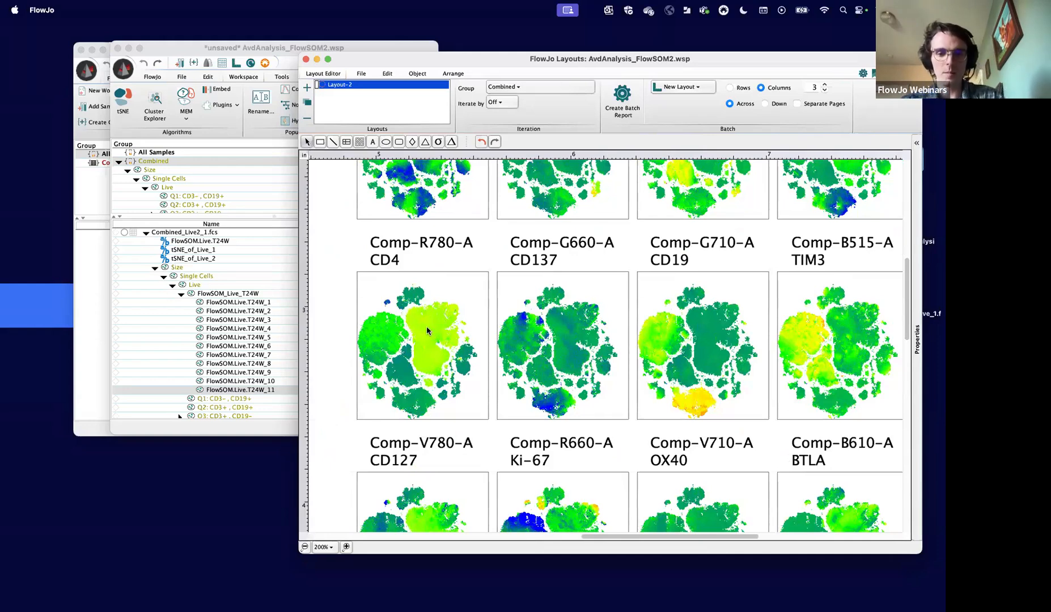
scroll(438, 333, up, 4)
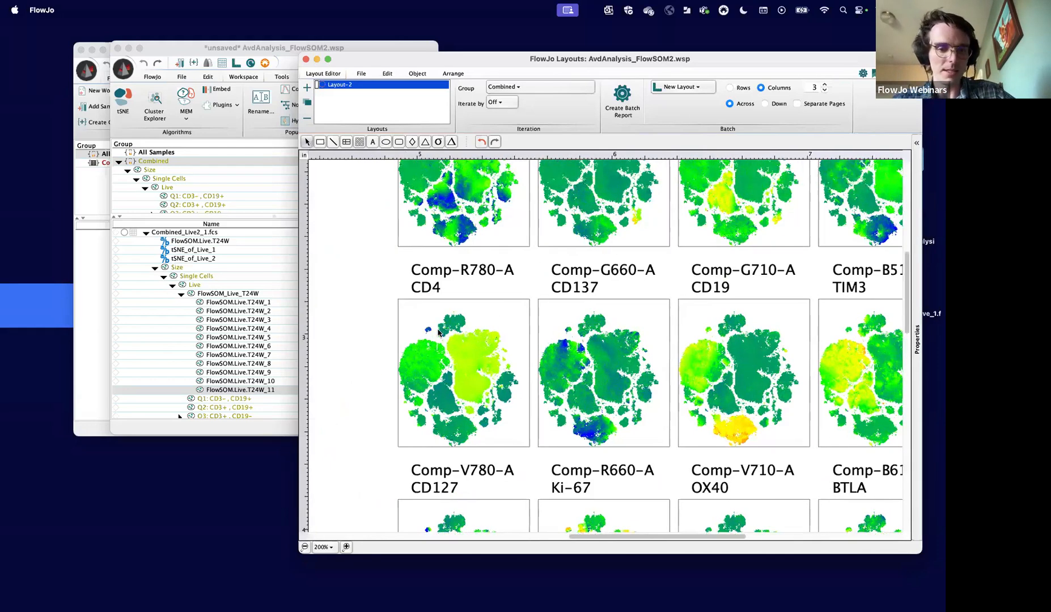
scroll(437, 333, left, 6)
scroll(438, 332, up, 6)
scroll(438, 332, left, 8)
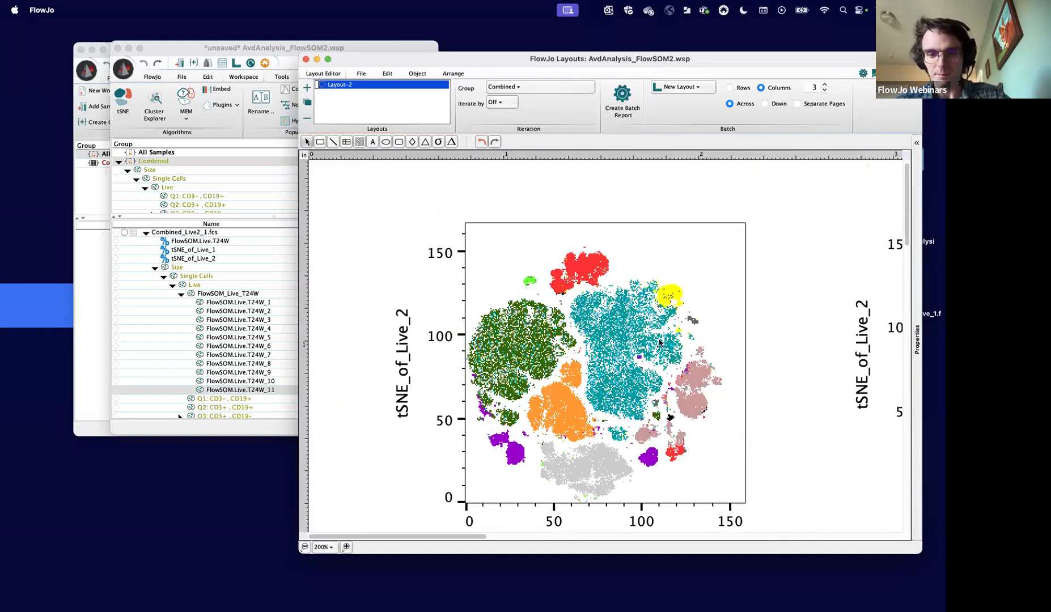
- Recolor the FlowSOM.Live.T24W_7 cluster from the overlay's legend table to blue and check it on the tSNE plot
scroll(659, 342, down, 5)
scroll(659, 342, right, 1)
scroll(659, 342, down, 2)
scroll(660, 342, left, 1)
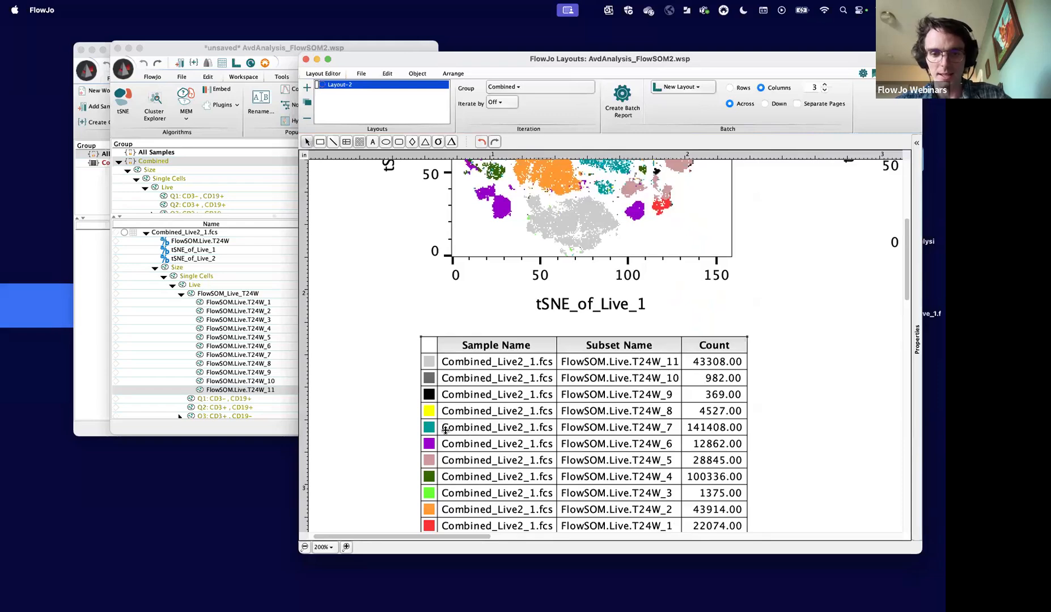
scroll(435, 432, up, 5)
scroll(435, 432, left, 1)
scroll(435, 432, up, 5)
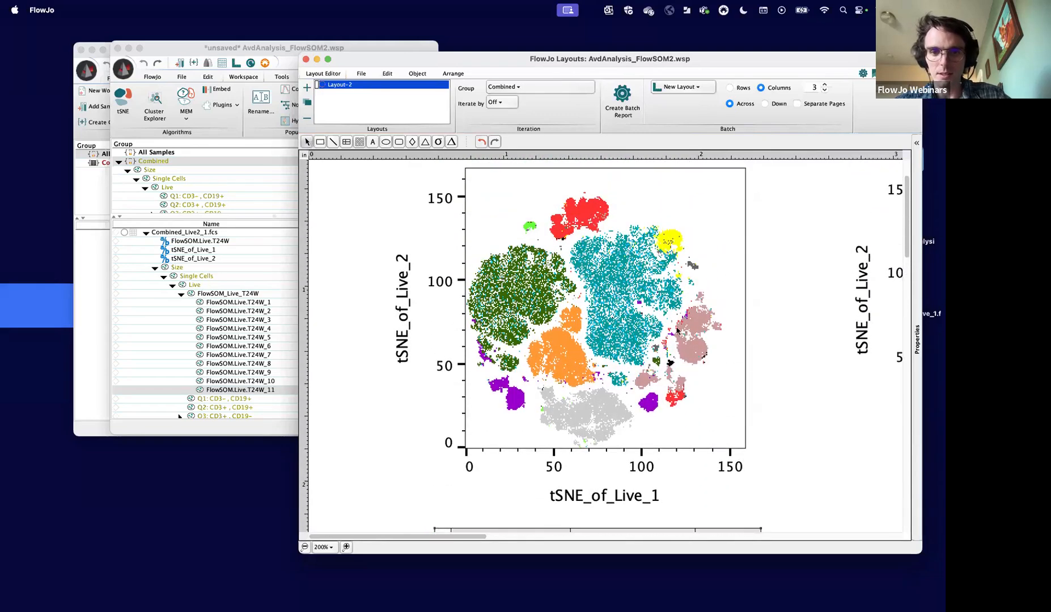
scroll(499, 445, down, 11)
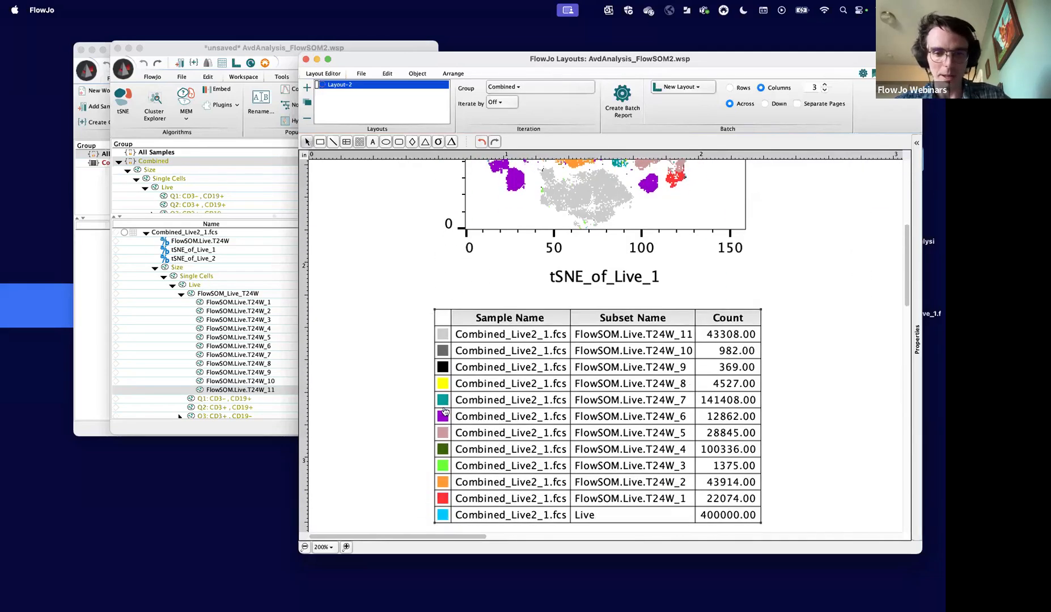
click(443, 401)
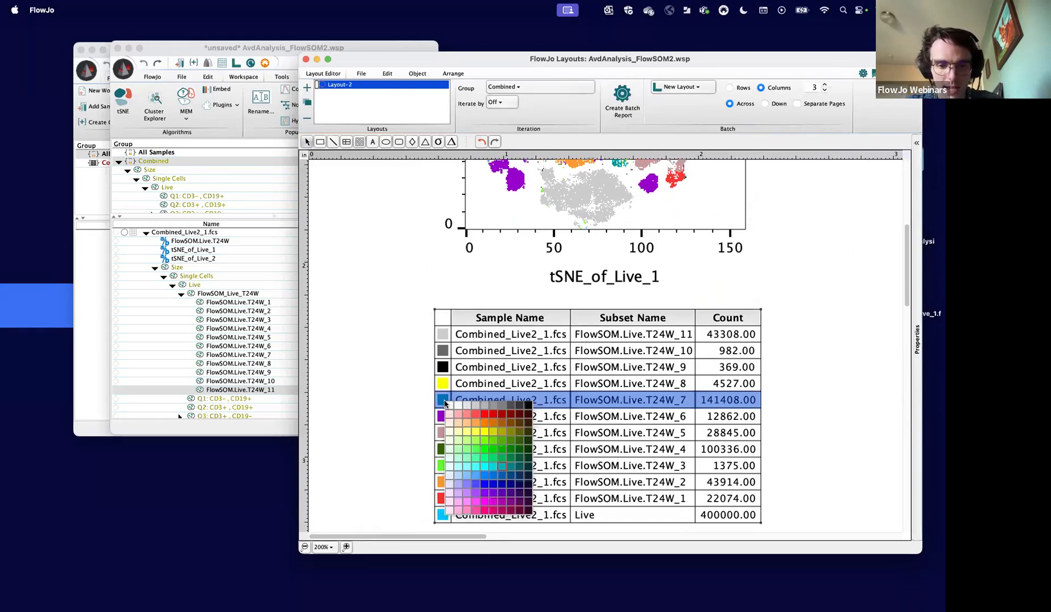
click(484, 485)
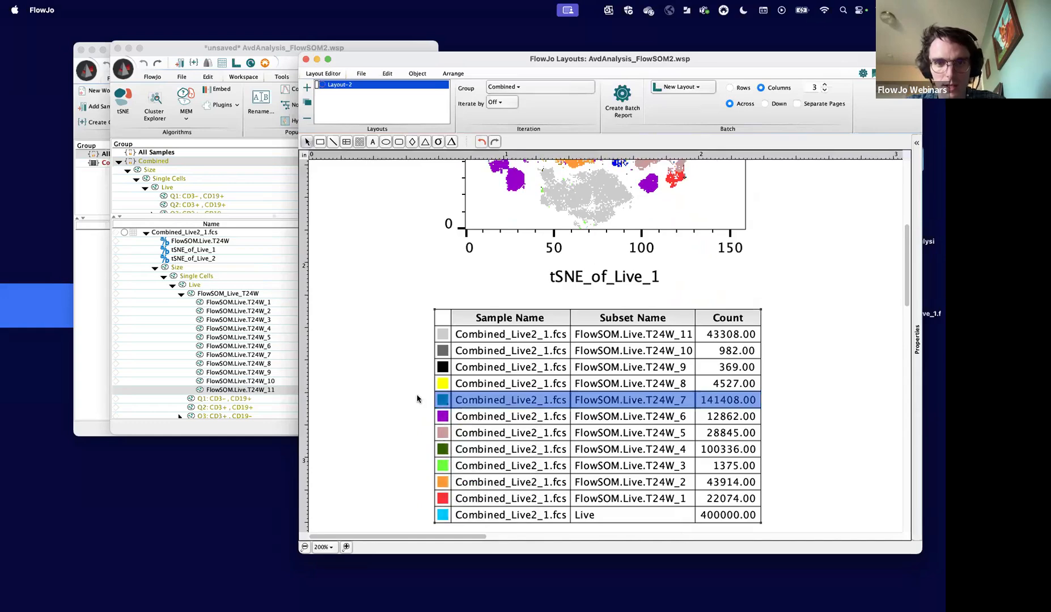
scroll(417, 399, up, 10)
scroll(418, 398, right, 2)
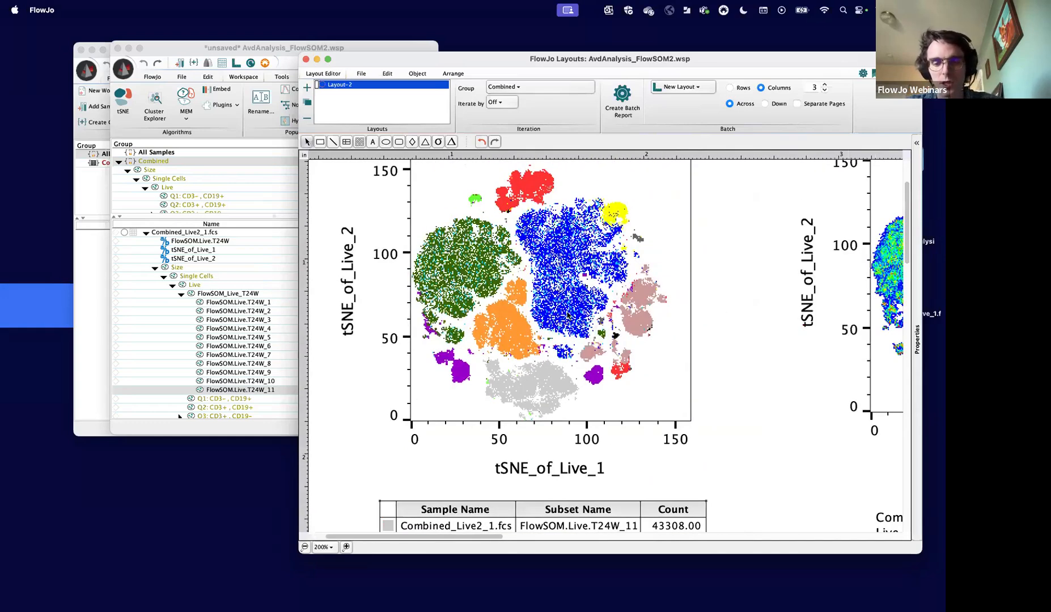
- Recolor the FlowSOM.Live.T24W_8 cluster in the overlay's legend table to red
scroll(550, 316, down, 5)
scroll(550, 316, left, 2)
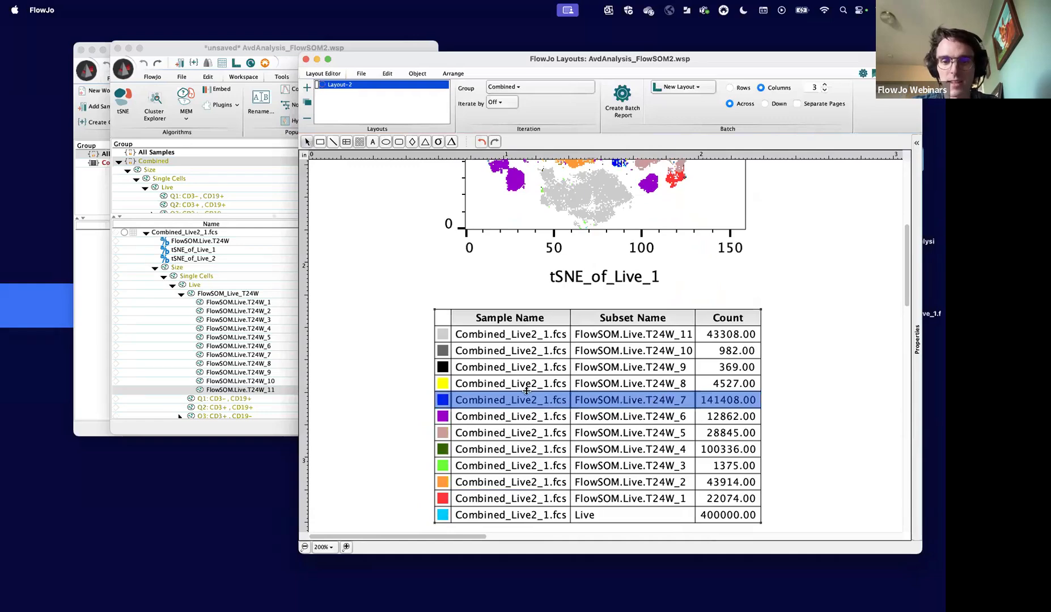
click(495, 385)
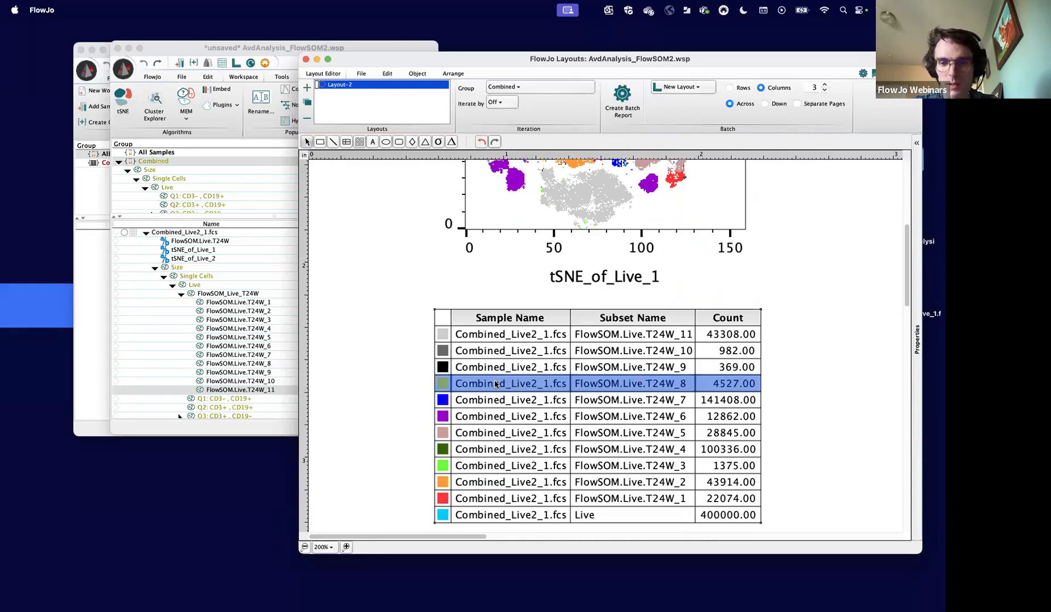
scroll(401, 340, up, 5)
scroll(401, 340, down, 5)
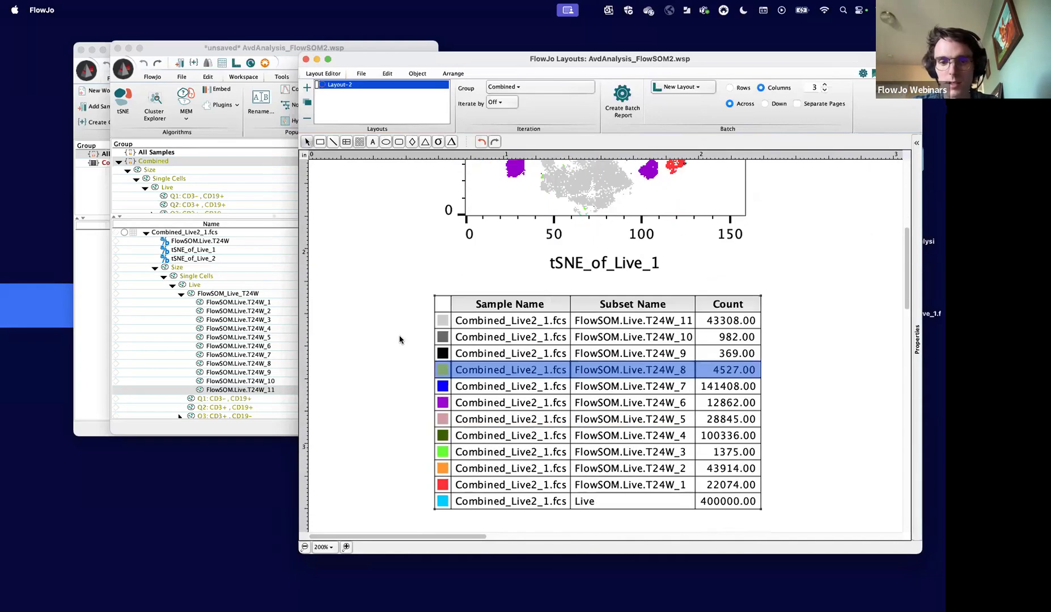
click(442, 370)
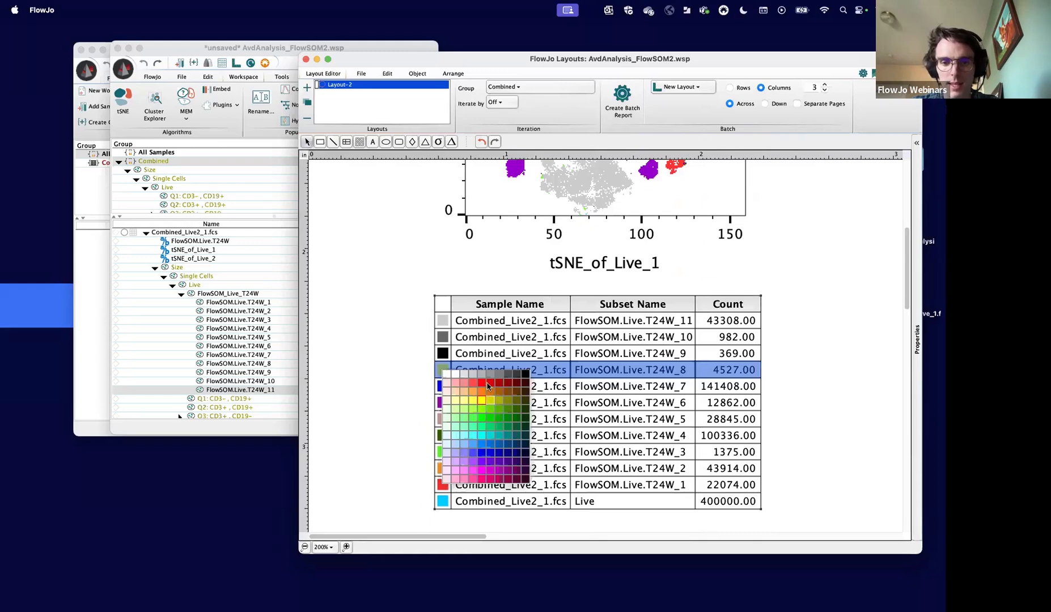
click(480, 385)
scroll(441, 337, up, 5)
scroll(441, 337, down, 4)
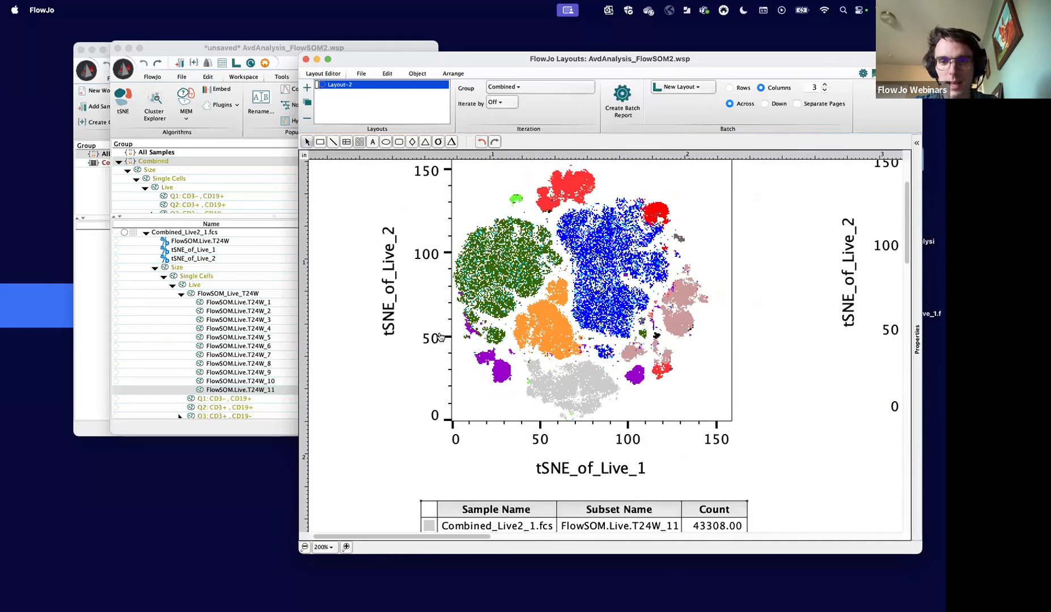
- Set the FlowSOM.Live.T24W_8 cluster's color back to yellow in the overlay's legend table
click(443, 438)
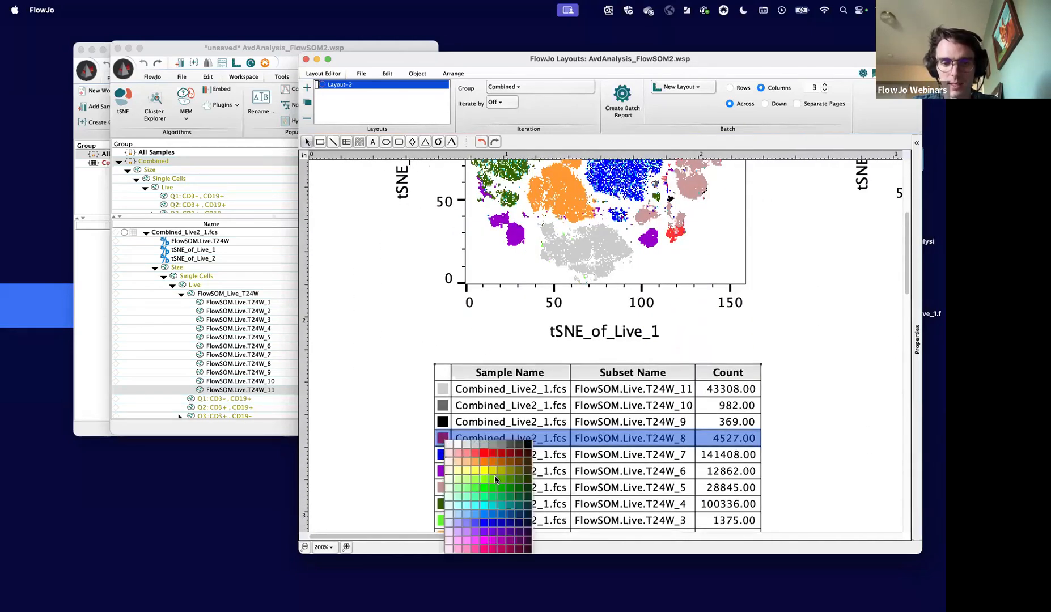
click(485, 473)
scroll(436, 345, up, 5)
scroll(436, 344, right, 2)
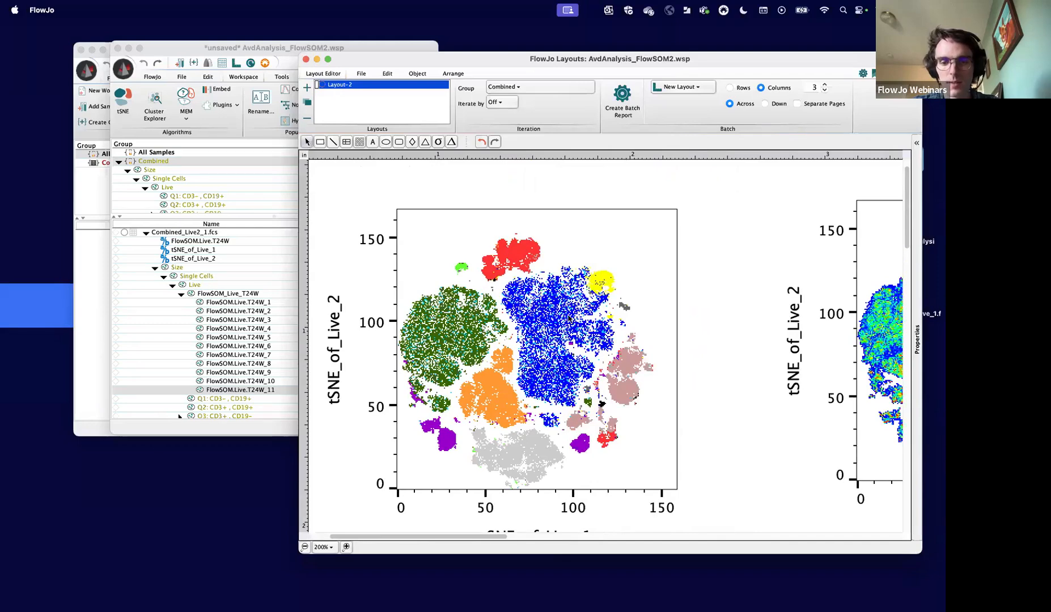
scroll(579, 336, down, 8)
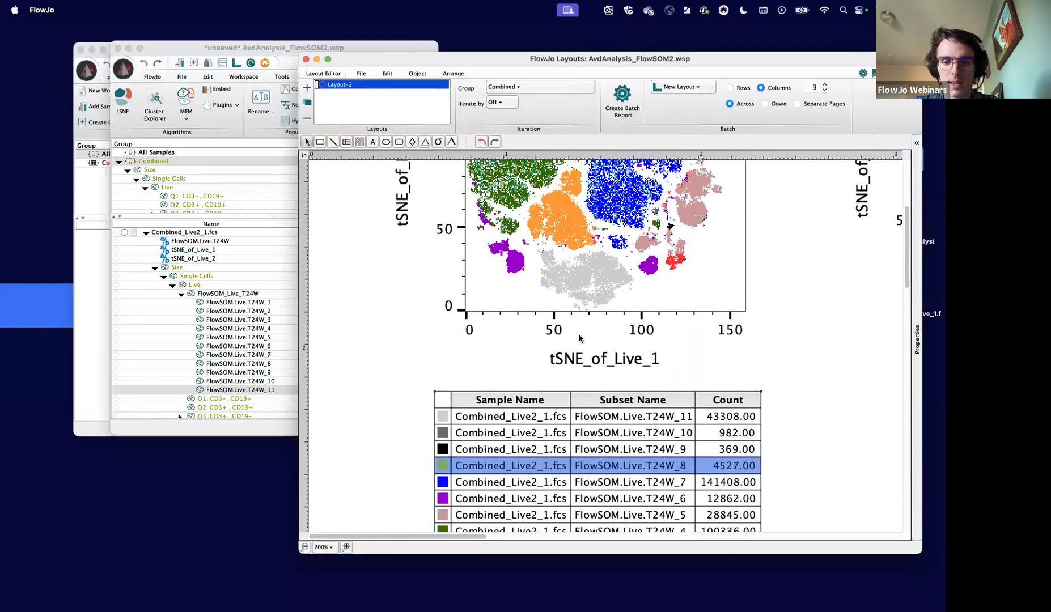
- Examine the marker color maps from Lag3 and CD25 through CD3, CD8, Ki-67 and CD161, selecting FlowSOM.Live.T24W_7 in the workspace as reference
scroll(580, 337, up, 7)
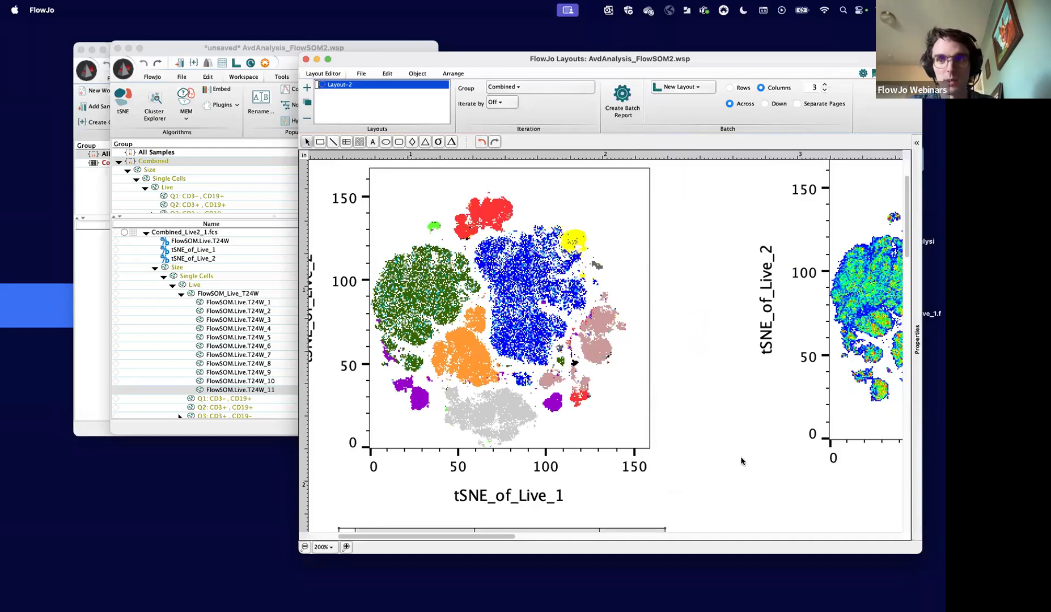
scroll(740, 461, right, 10)
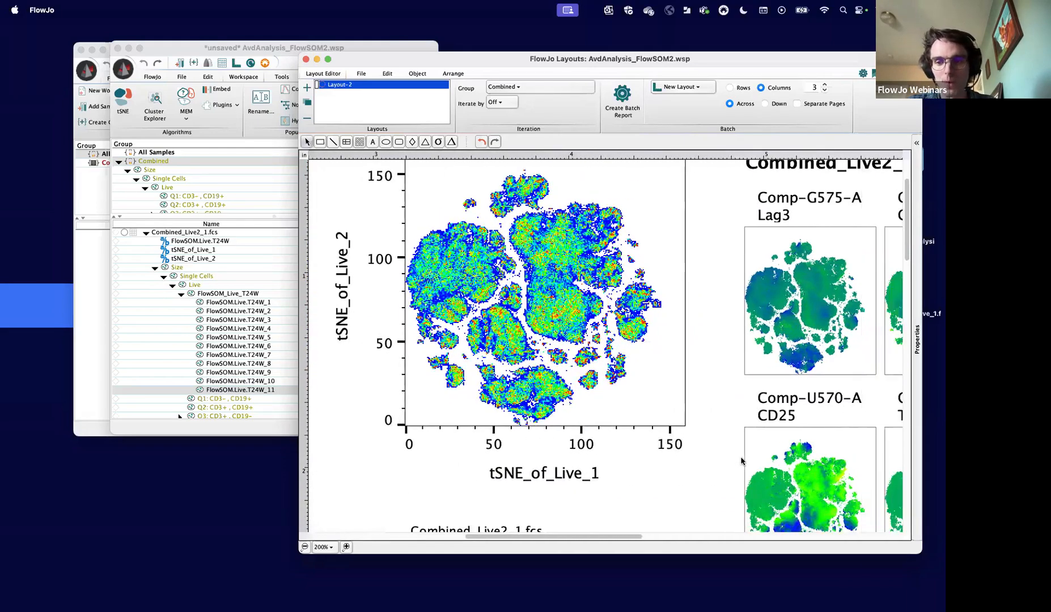
scroll(741, 461, right, 10)
scroll(741, 461, down, 10)
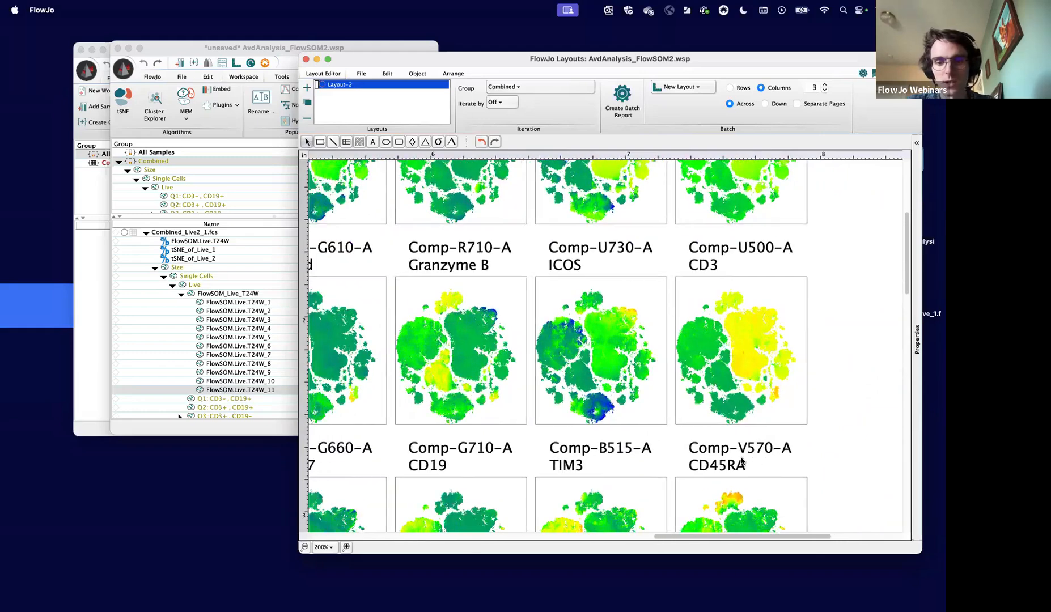
scroll(741, 461, down, 5)
scroll(740, 460, left, 1)
click(255, 381)
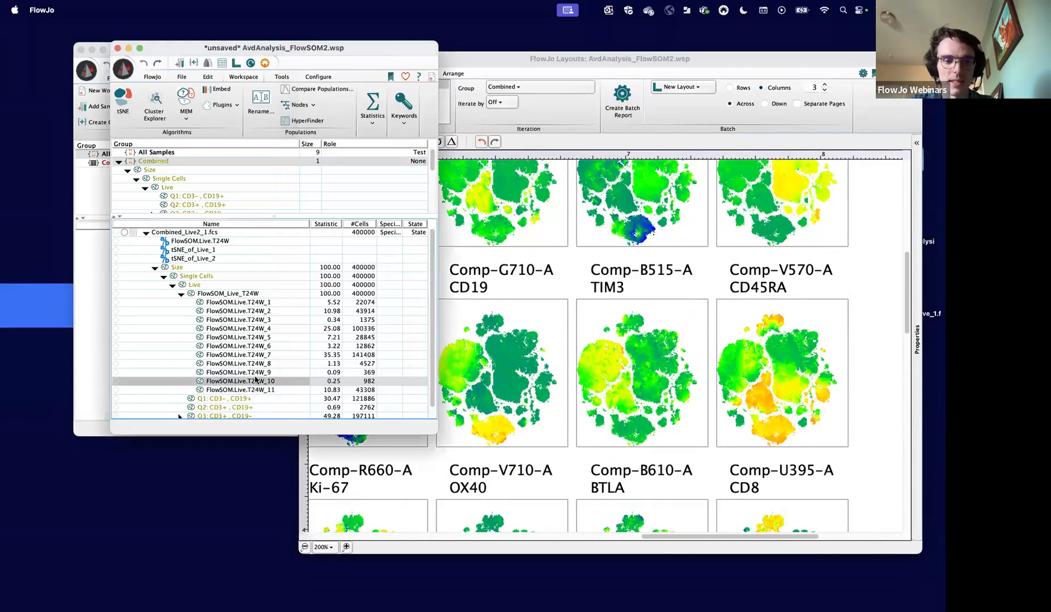
click(252, 355)
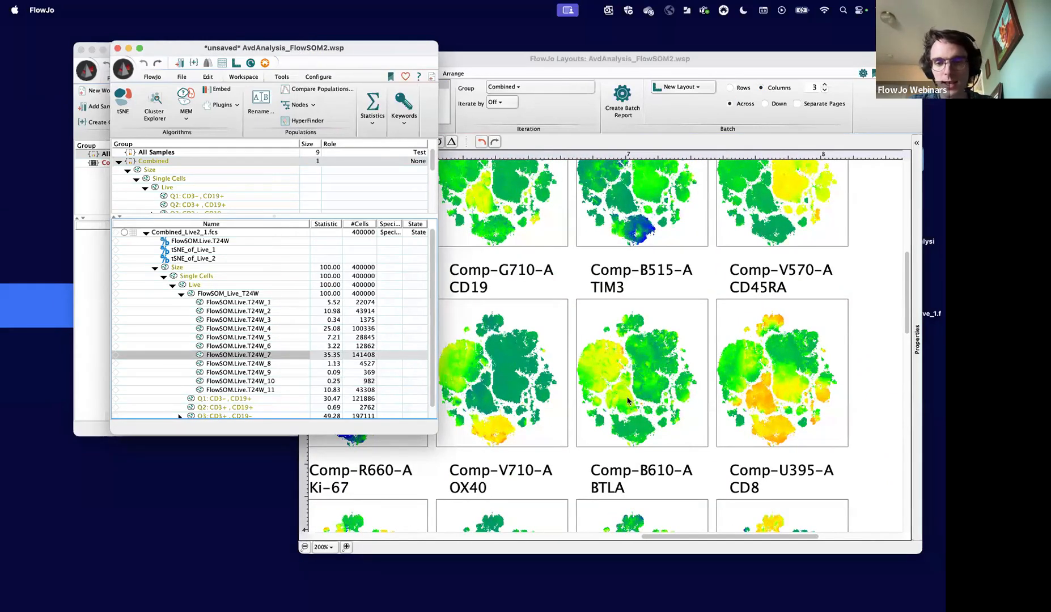
click(578, 284)
scroll(599, 390, down, 4)
scroll(599, 390, right, 1)
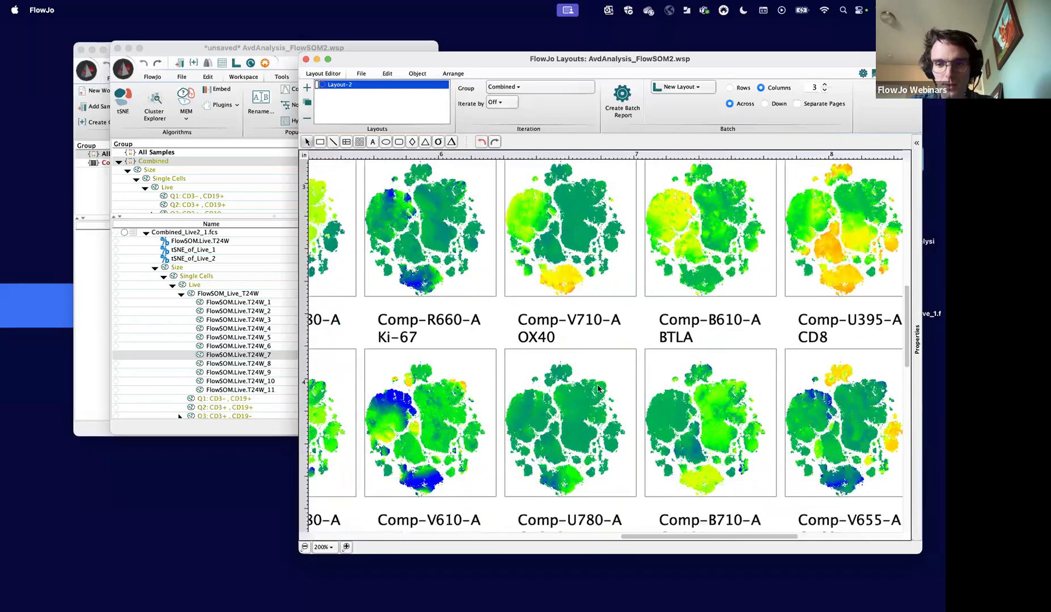
scroll(598, 388, down, 5)
scroll(598, 389, right, 1)
scroll(598, 389, left, 2)
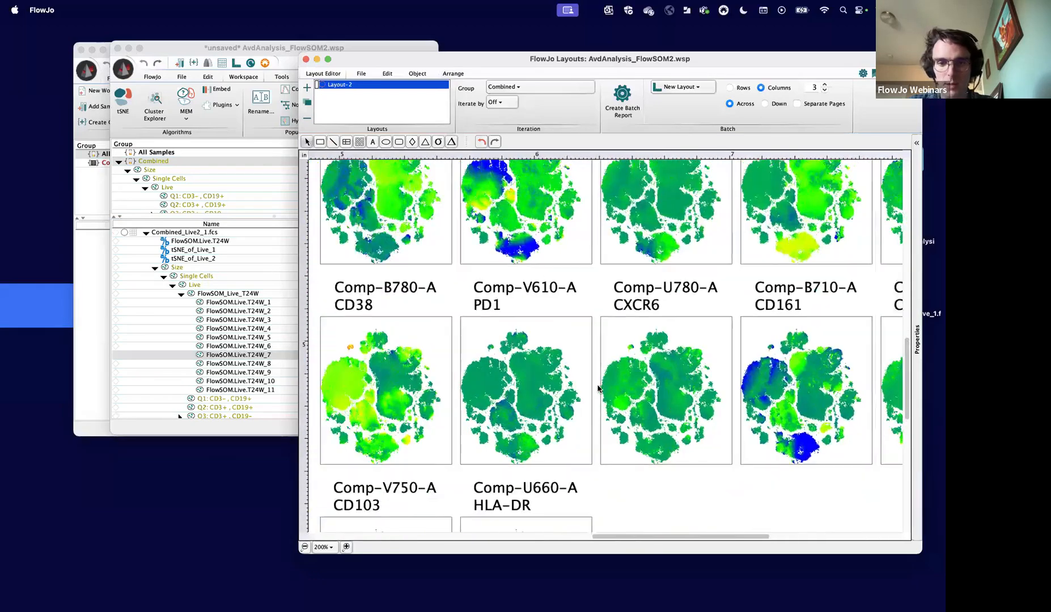
- Compare the Granzyme B, ICOS, CD3 and CD45RA color maps with the recolored FlowSOM cluster overlay
scroll(598, 389, left, 8)
scroll(598, 389, up, 10)
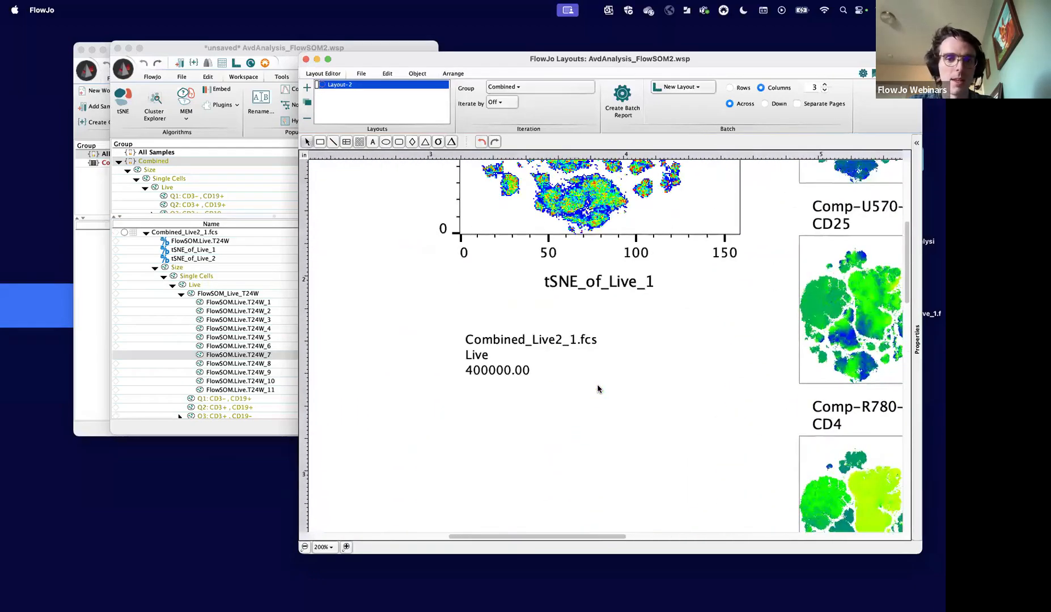
scroll(598, 388, up, 5)
scroll(598, 388, left, 2)
scroll(612, 413, right, 6)
scroll(612, 413, down, 6)
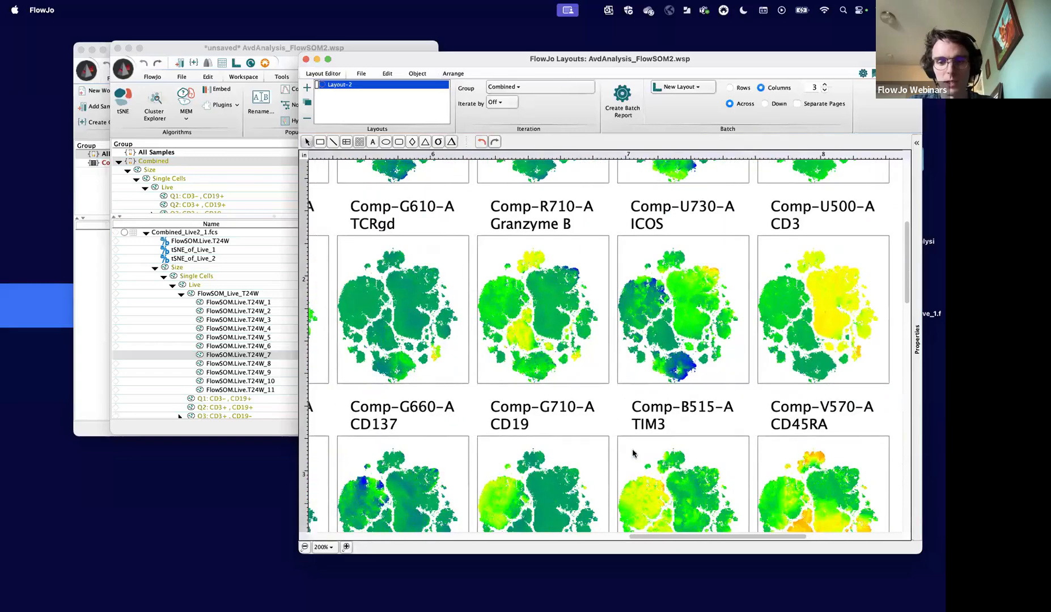
scroll(633, 453, down, 3)
scroll(633, 453, left, 1)
scroll(633, 454, up, 4)
scroll(633, 453, left, 2)
scroll(633, 454, up, 8)
scroll(633, 454, left, 8)
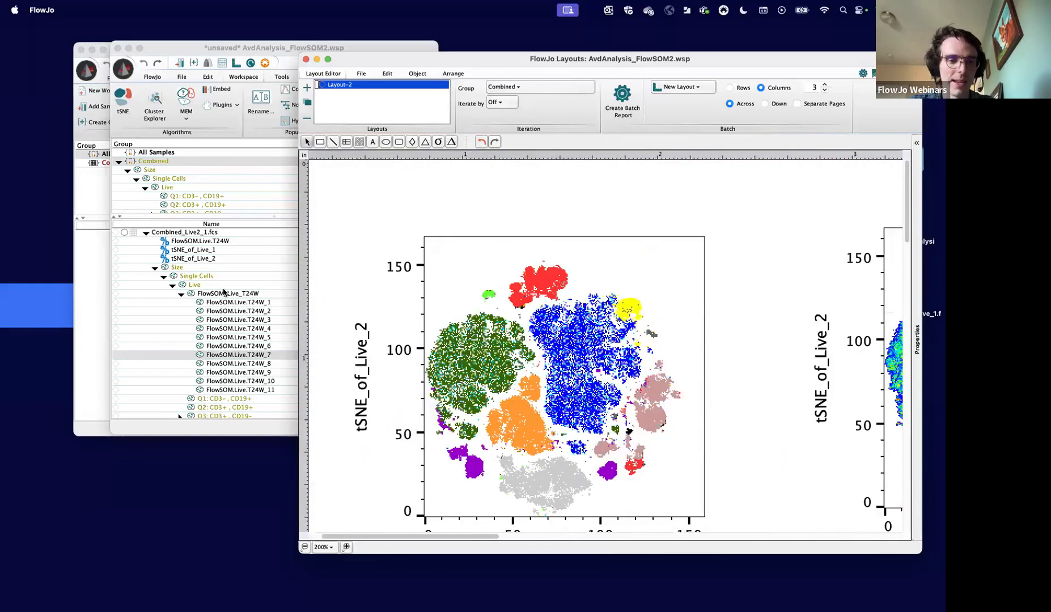
- Select the FlowSOM_Live_T24W population in the workspace and open Cluster Explorer for it
click(224, 293)
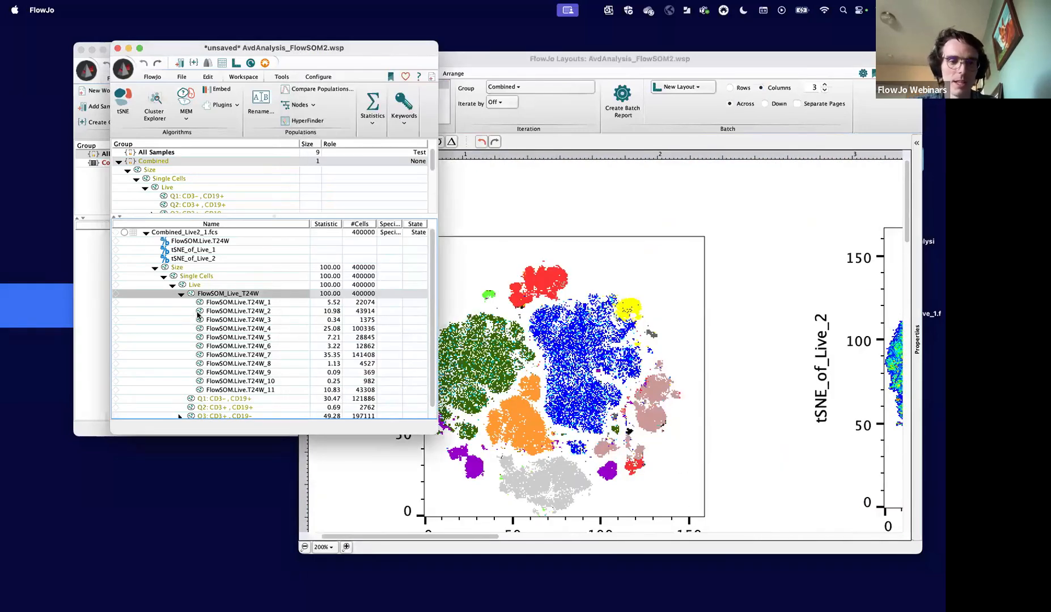
click(224, 105)
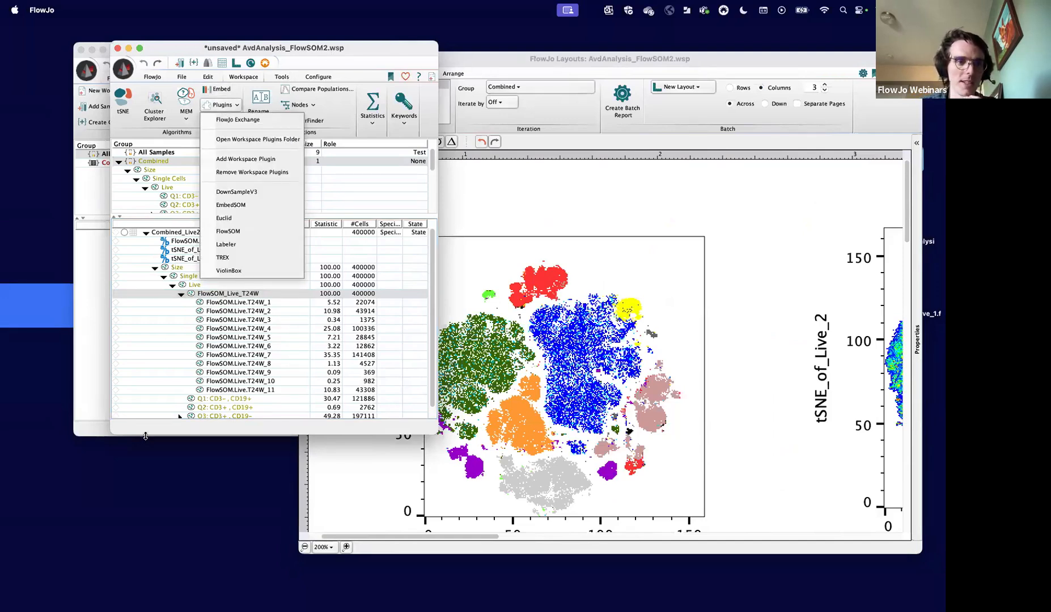
click(234, 88)
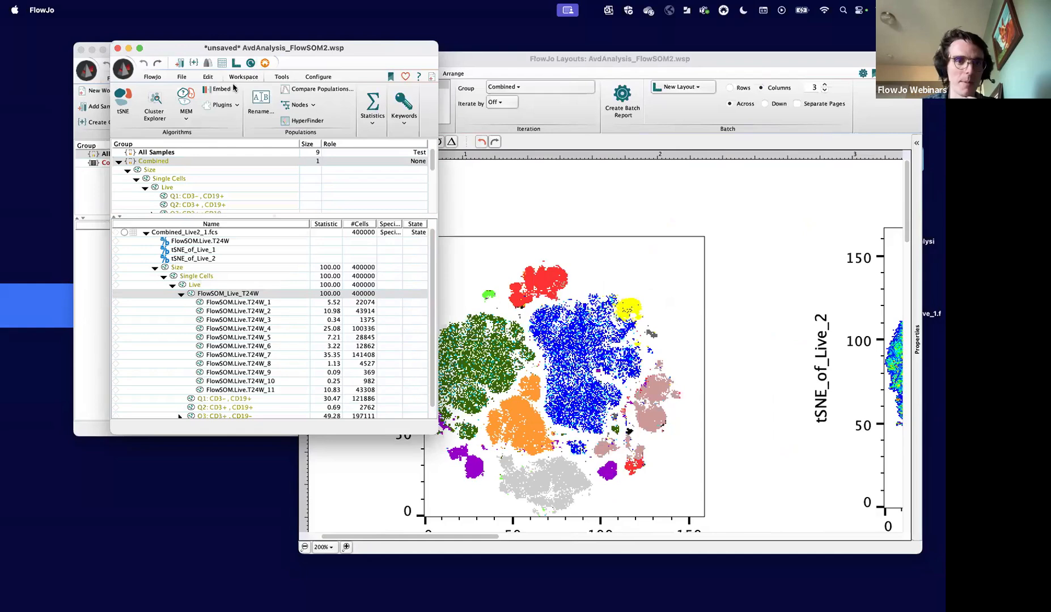
click(153, 107)
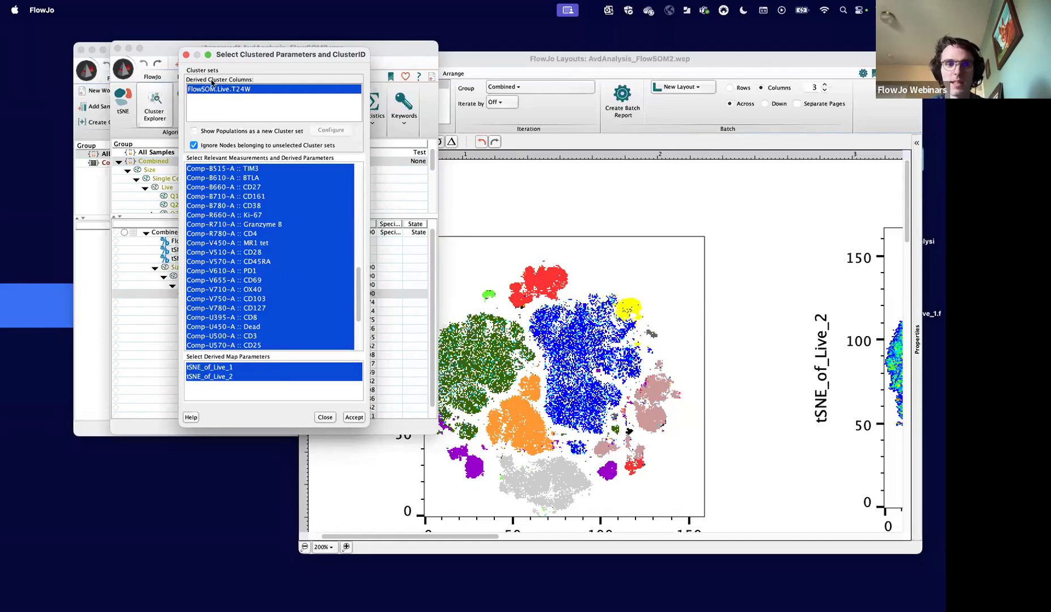
- Exclude the Comp-U450-A :: Dead parameter from the relevant measurements and launch Cluster Explorer with the FlowSOM.Live.T24W cluster set
scroll(255, 272, down, 5)
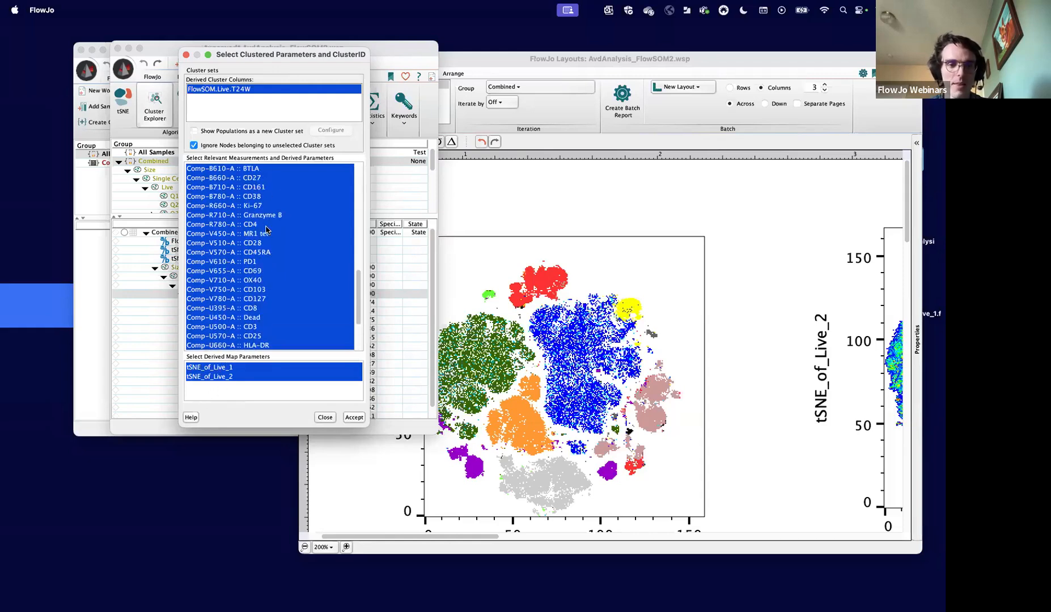
scroll(267, 229, up, 3)
scroll(266, 228, up, 2)
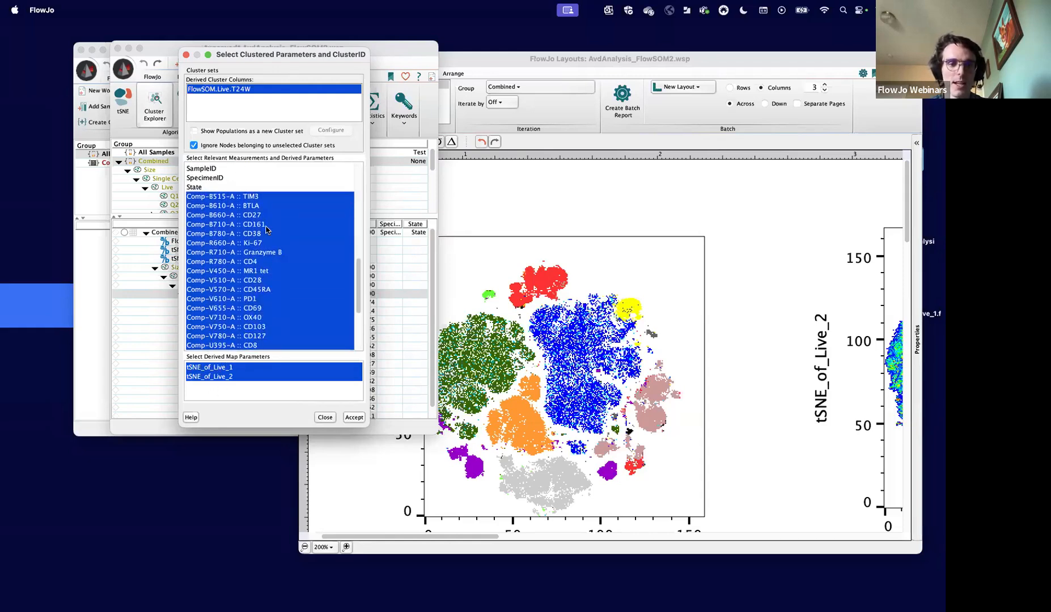
scroll(266, 279, down, 2)
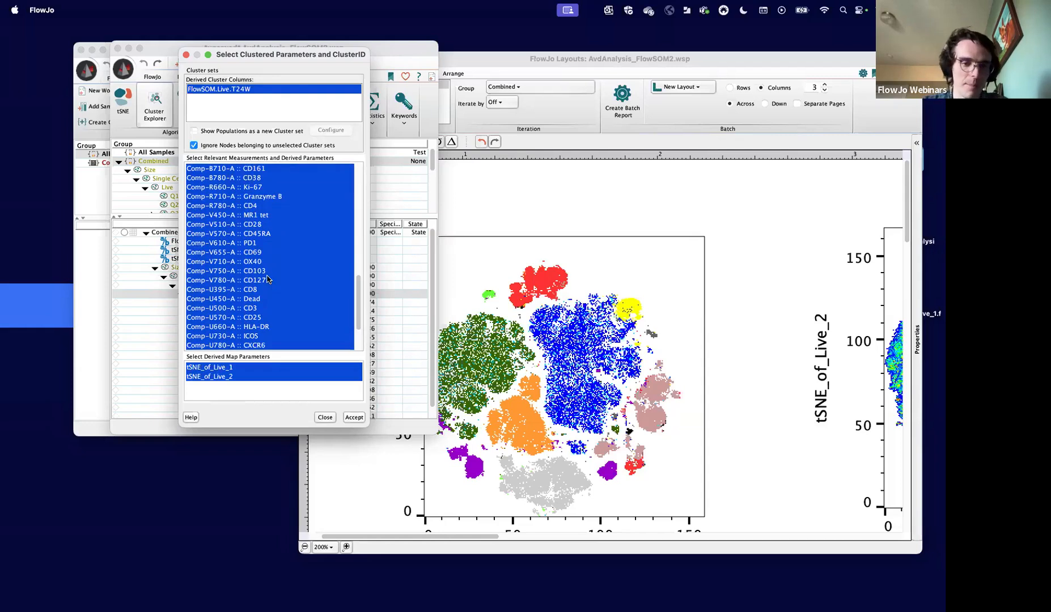
super+click(261, 301)
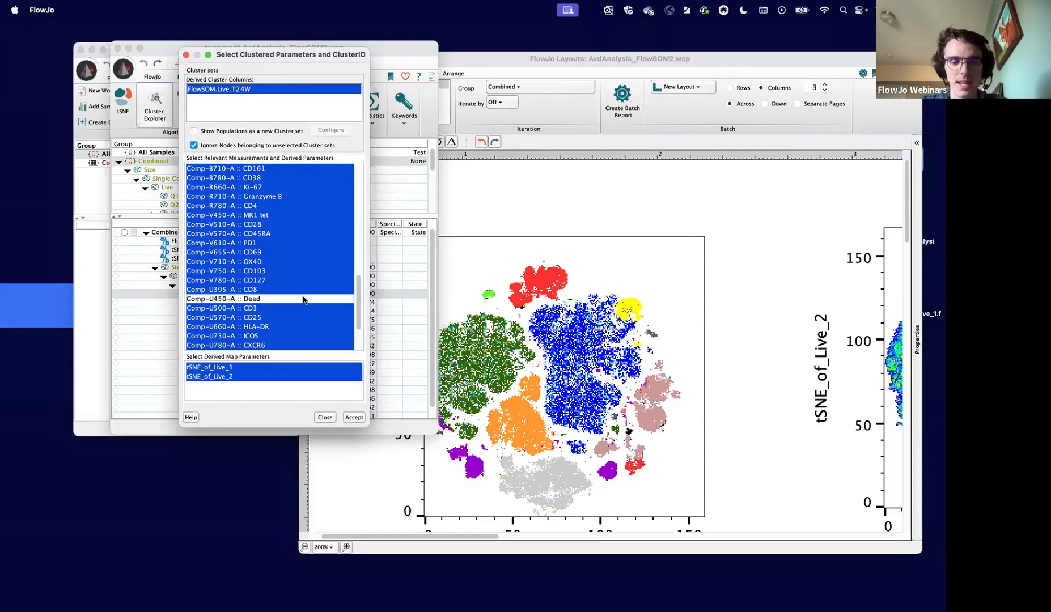
scroll(303, 300, up, 3)
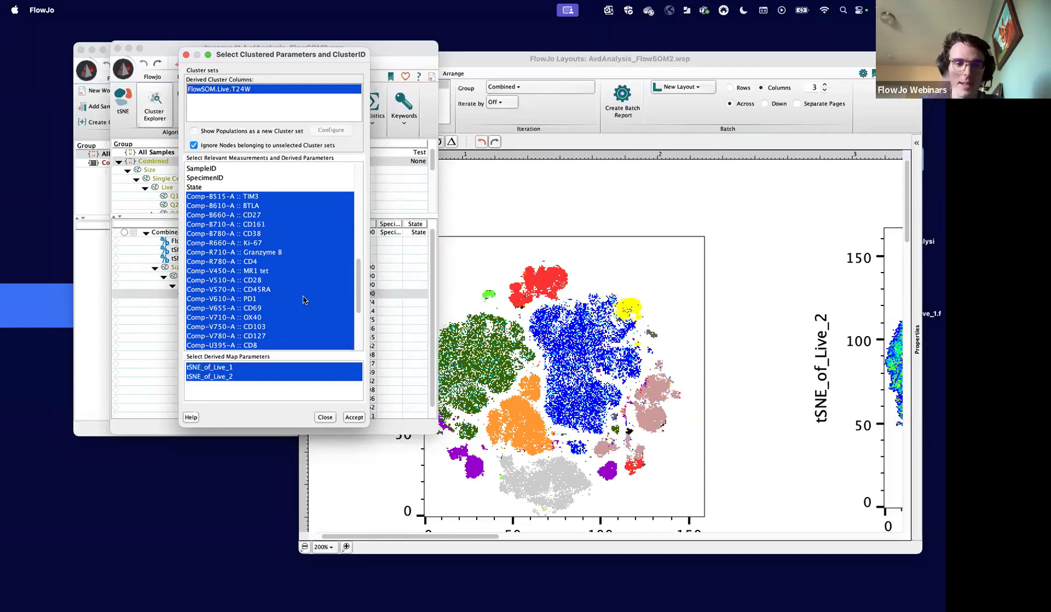
scroll(303, 300, up, 3)
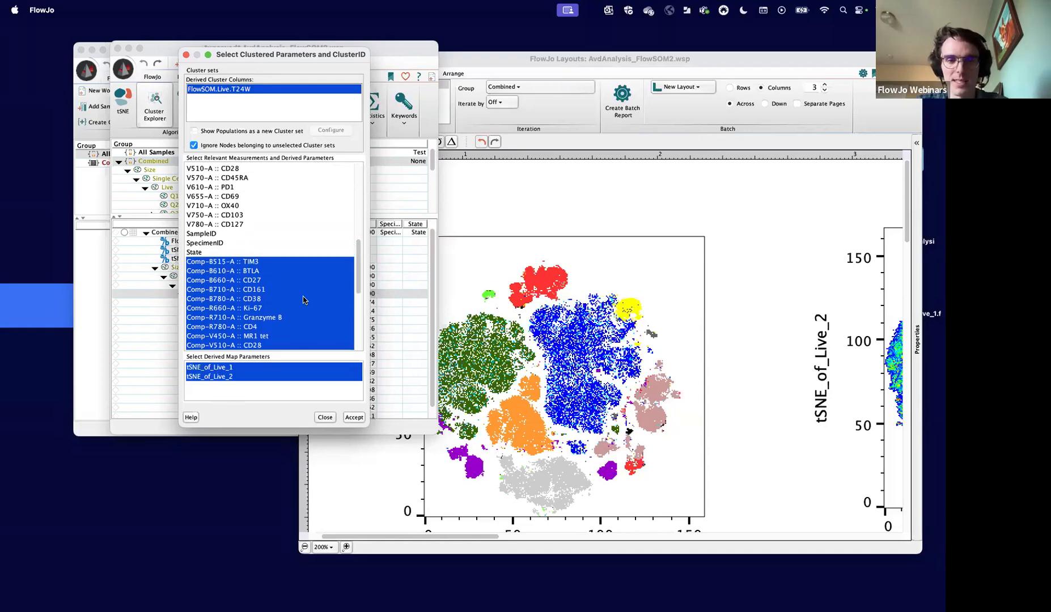
click(354, 418)
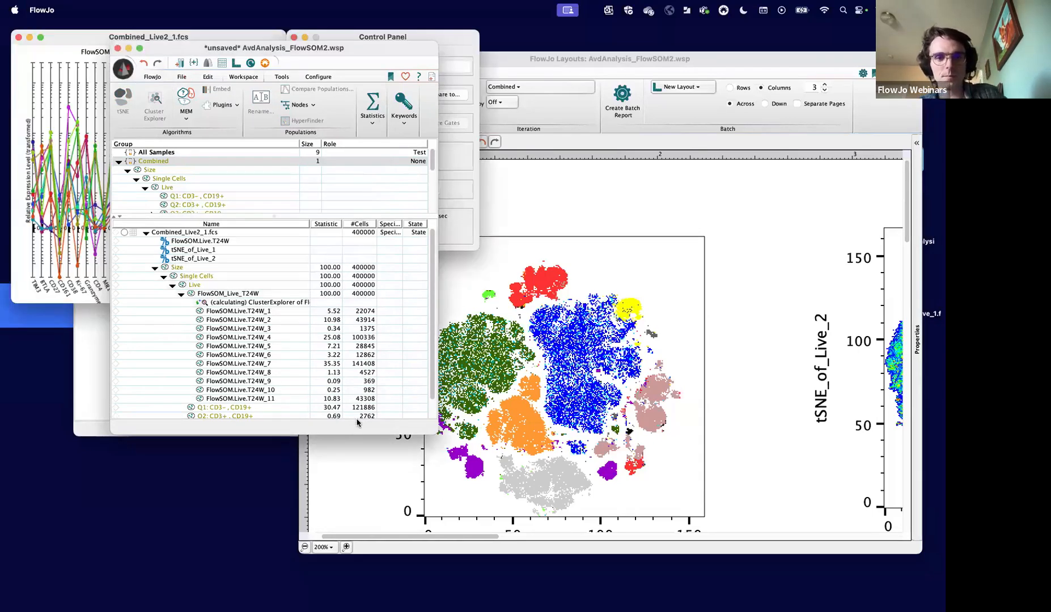
- Bring up the Cluster Explorer windows, enlarge the heatmap and 2D plot, and arrange them side by side
click(432, 32)
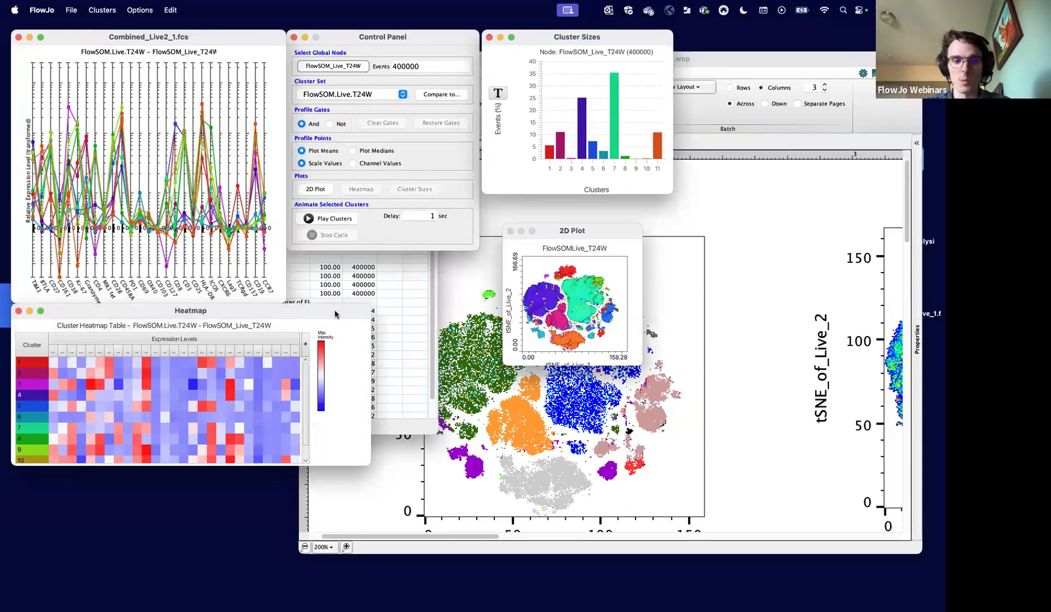
drag(366, 466, 534, 583)
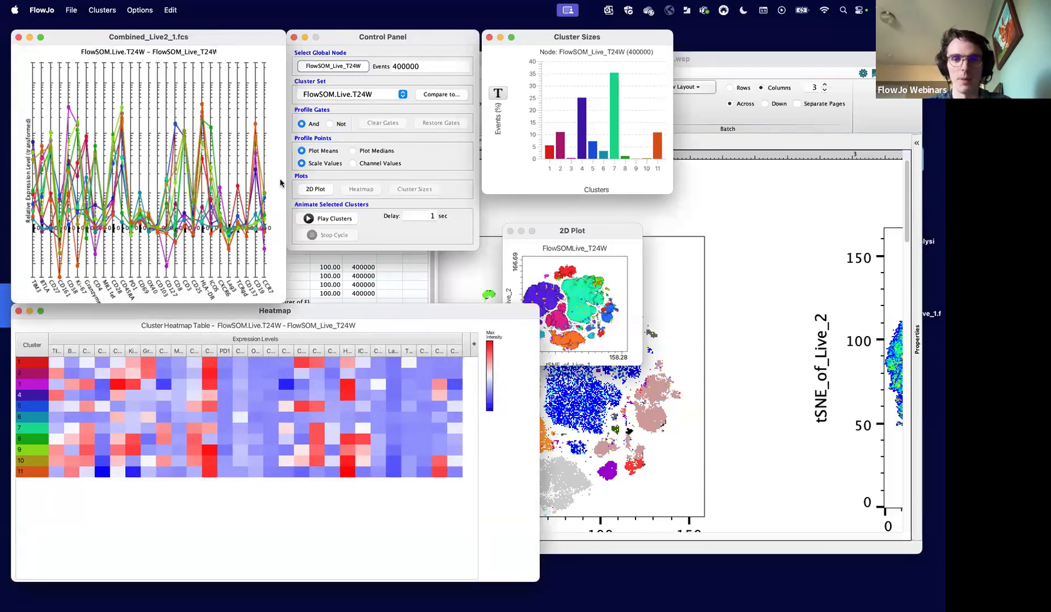
click(635, 161)
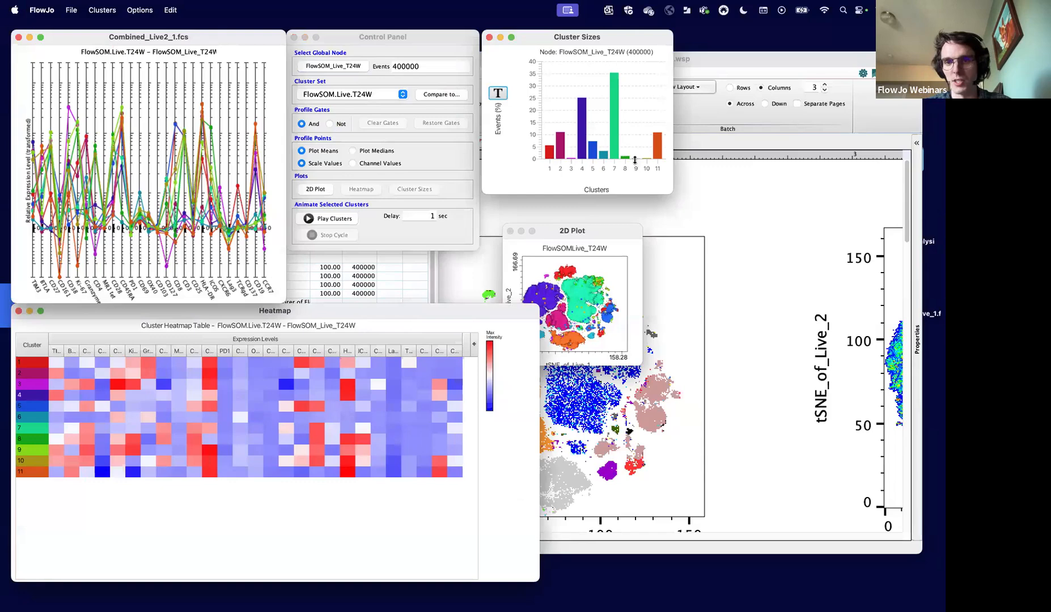
click(638, 255)
drag(643, 365, 820, 519)
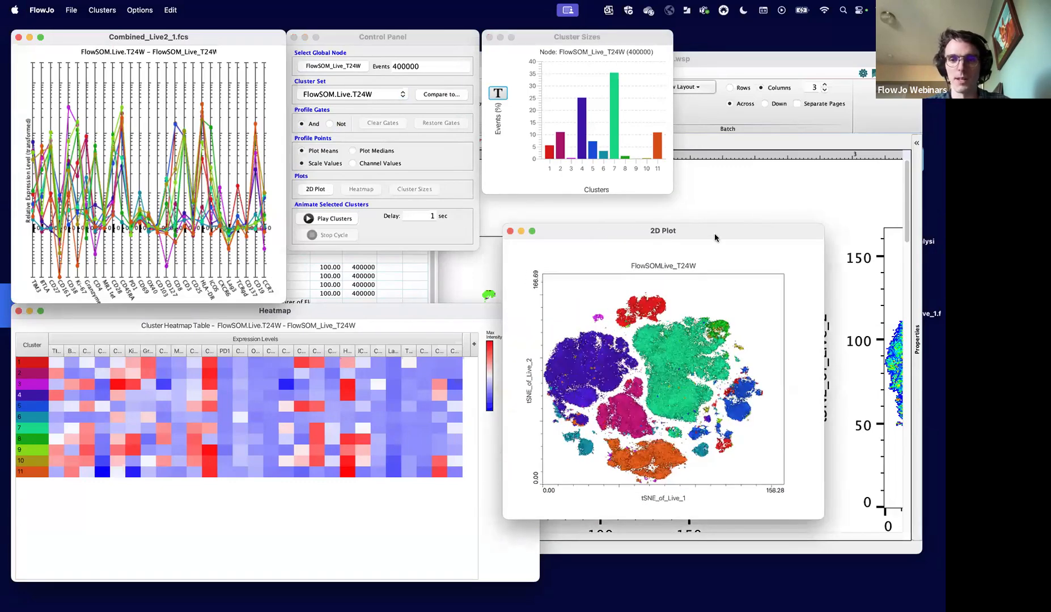
drag(714, 233, 760, 247)
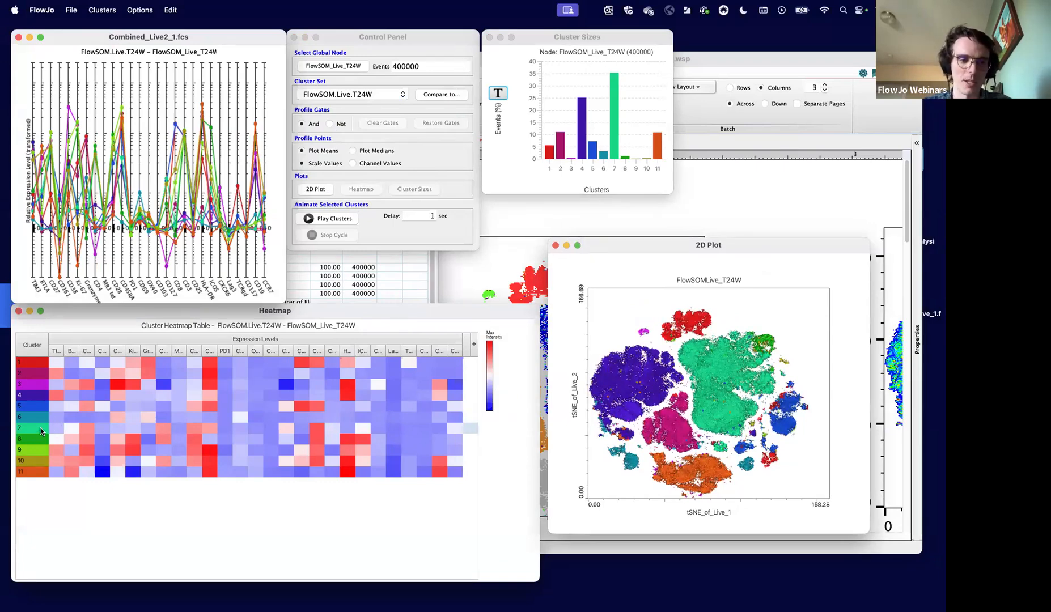
- Highlight cluster 7 across the profile, heatmap, size and 2D plots, and clear the highlight
click(40, 430)
click(716, 363)
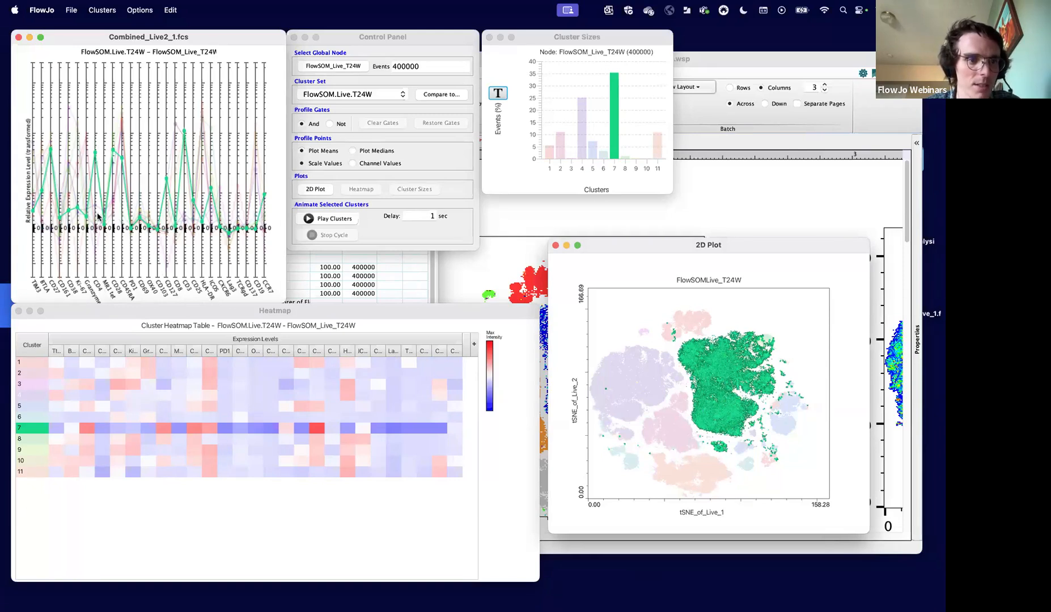
click(31, 428)
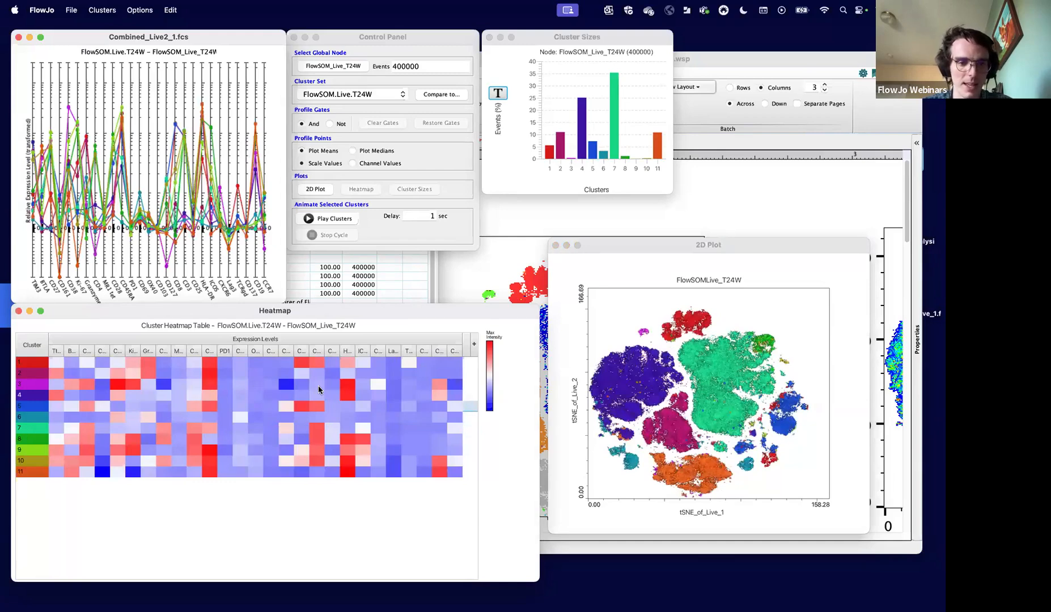
- Widen the heatmap until the marker names are readable and inspect the CD4 expression of clusters 8 and 10
drag(538, 308, 832, 299)
drag(717, 300, 736, 247)
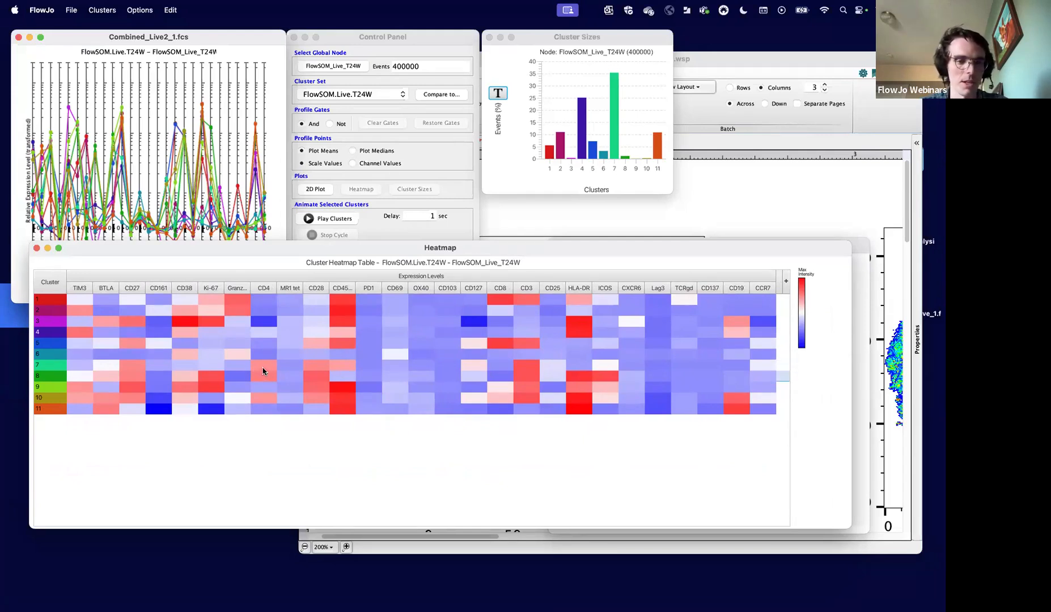
mouse_move(268, 378)
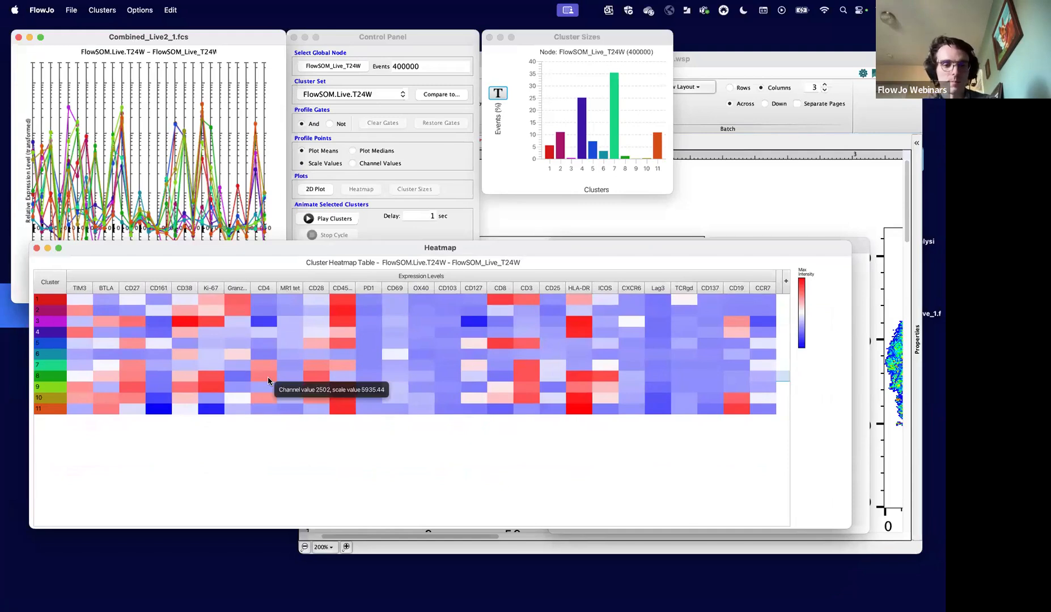
mouse_move(265, 400)
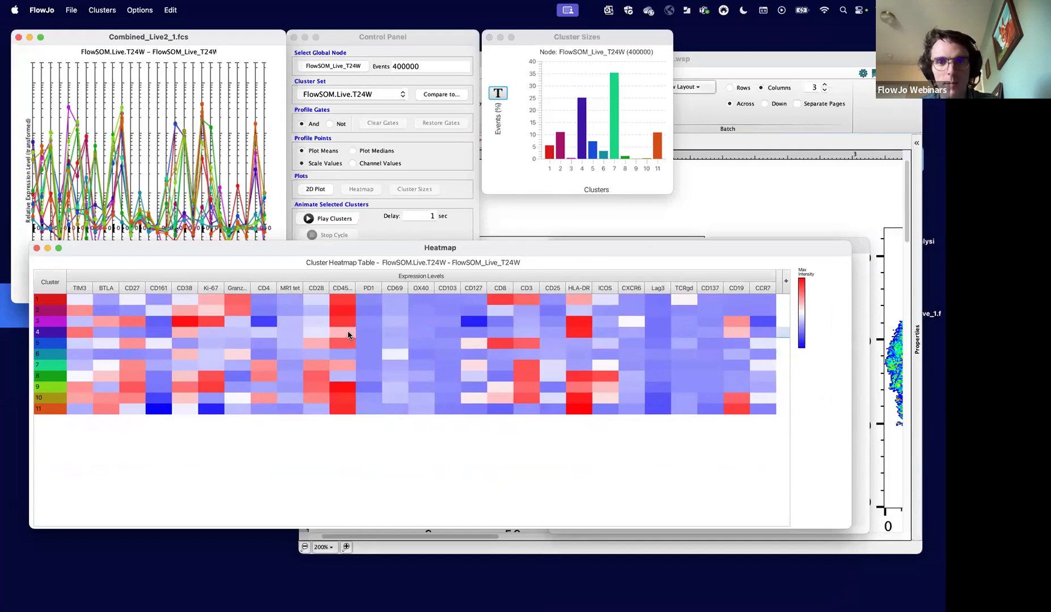
- Compare the heatmap rows with the FlowSOM.Live.T24W cluster list in the workspace, and close Cluster Explorer
click(629, 182)
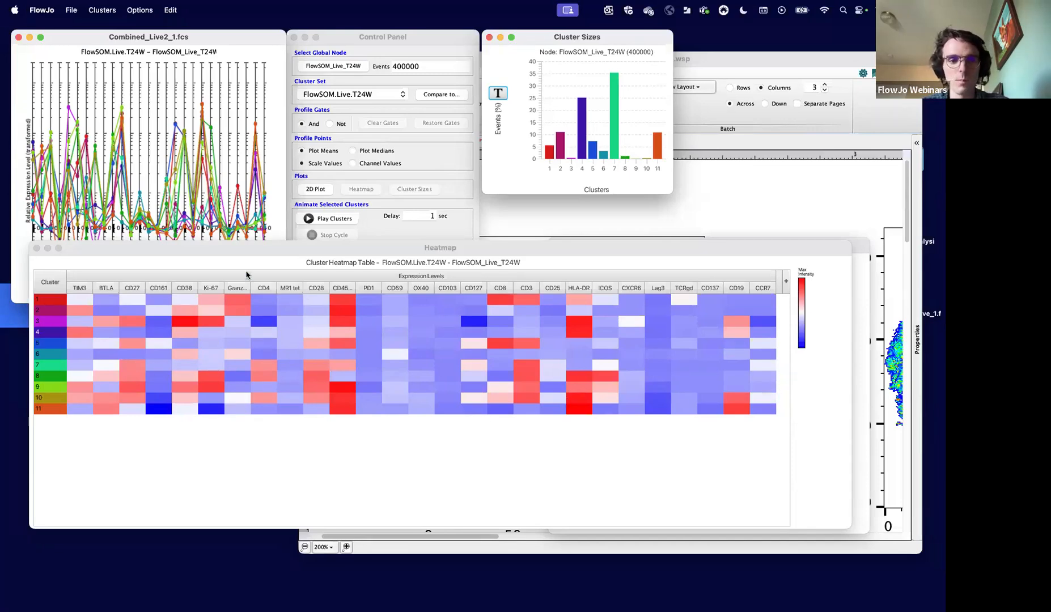
drag(188, 247, 236, 234)
drag(285, 318, 232, 387)
click(182, 356)
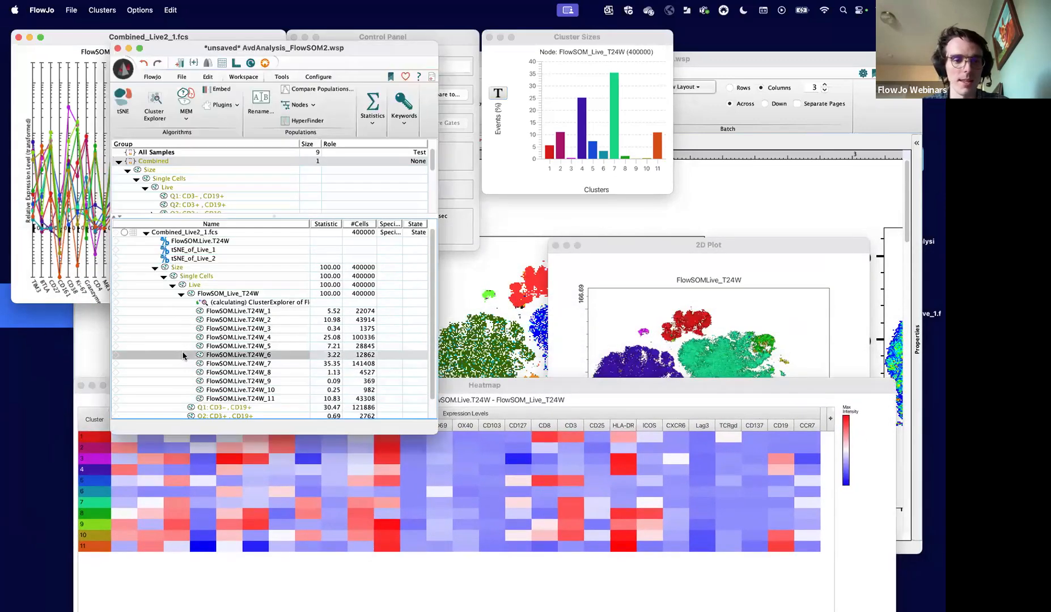
drag(522, 385, 543, 423)
scroll(327, 331, down, 2)
scroll(249, 347, down, 1)
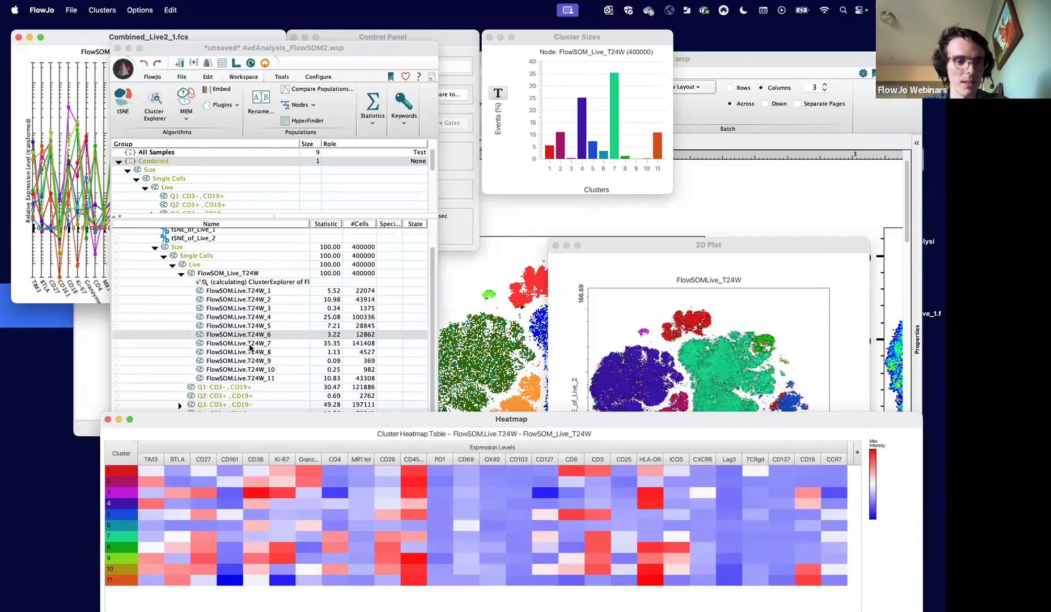
scroll(250, 347, up, 2)
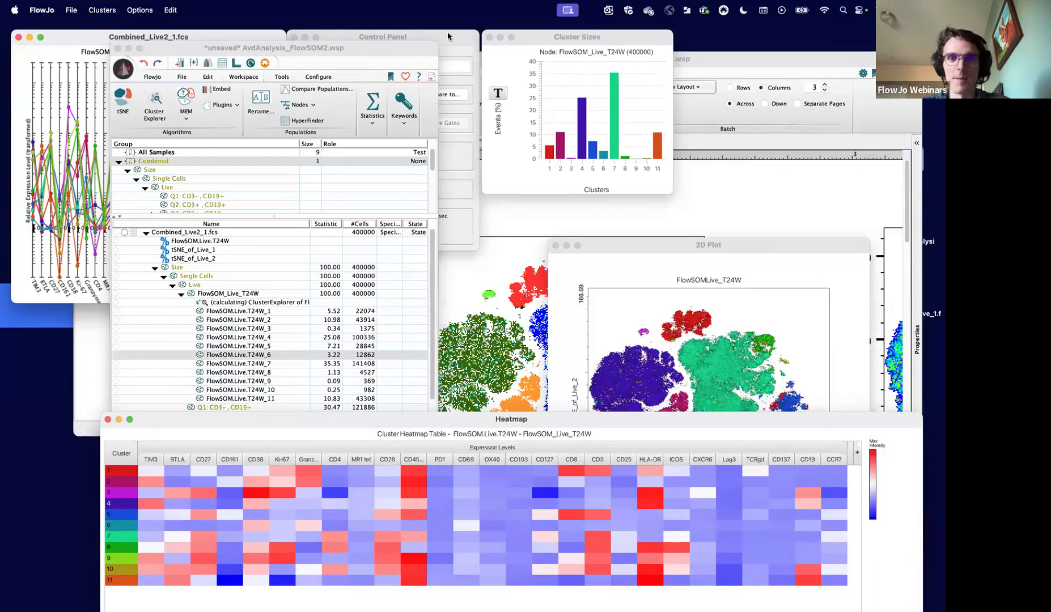
click(447, 34)
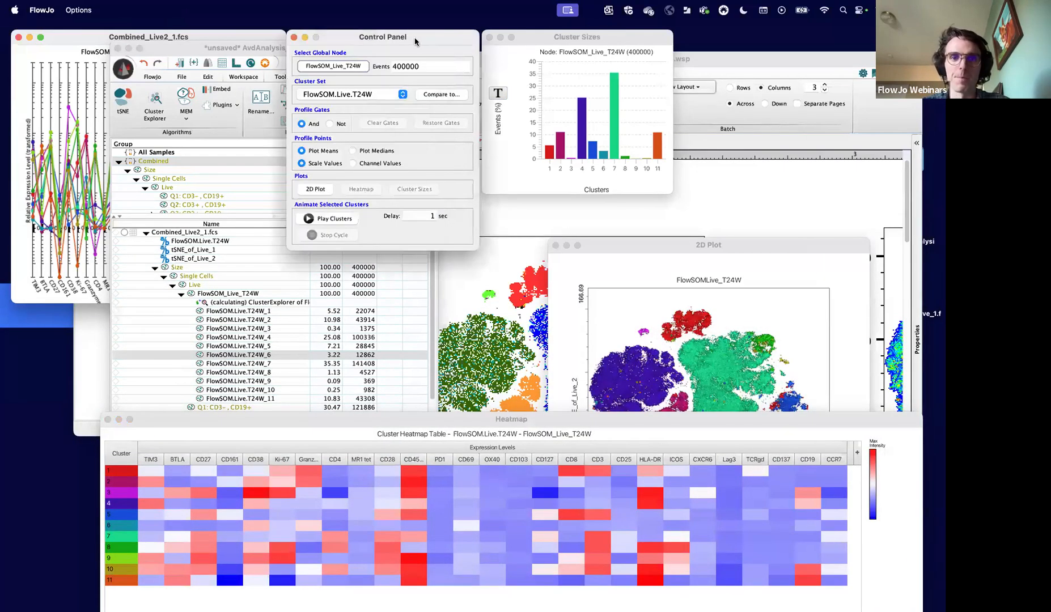
click(294, 37)
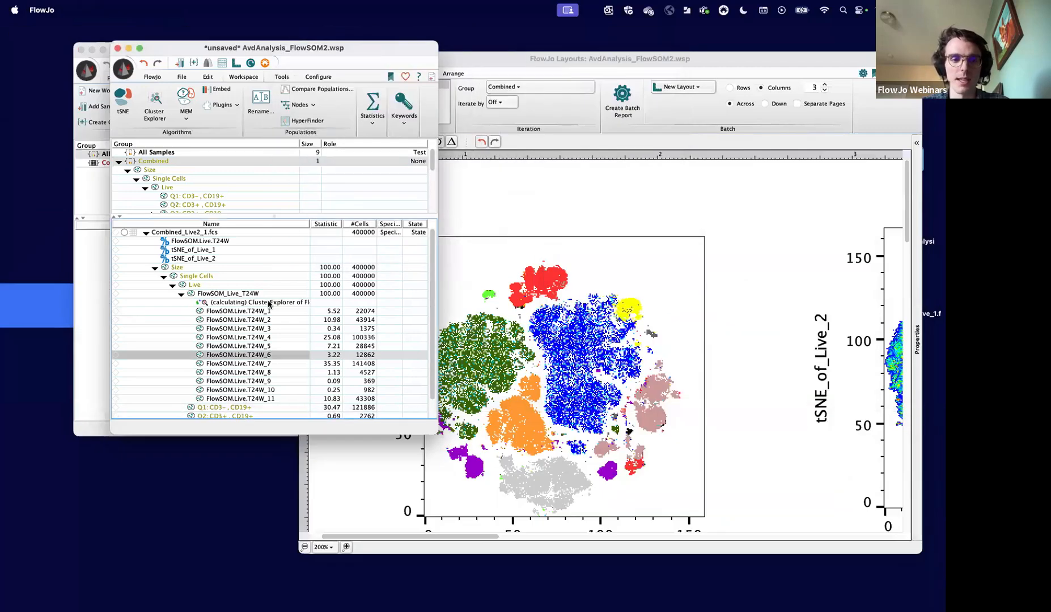
- Open the plot of the Live population and set its X axis to the State parameter
click(202, 284)
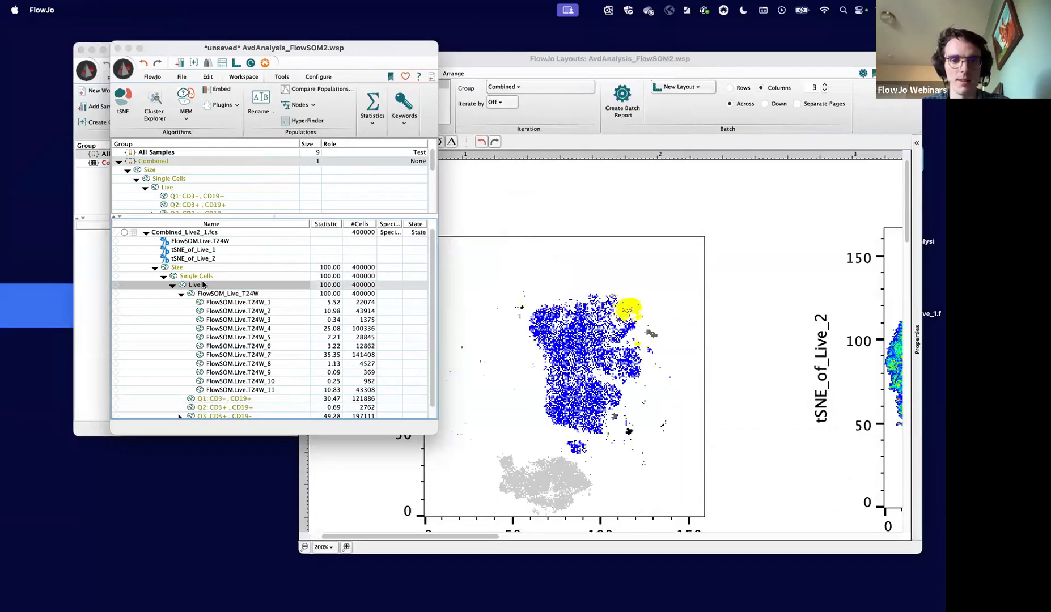
double_click(202, 285)
click(589, 395)
scroll(652, 482, down, 10)
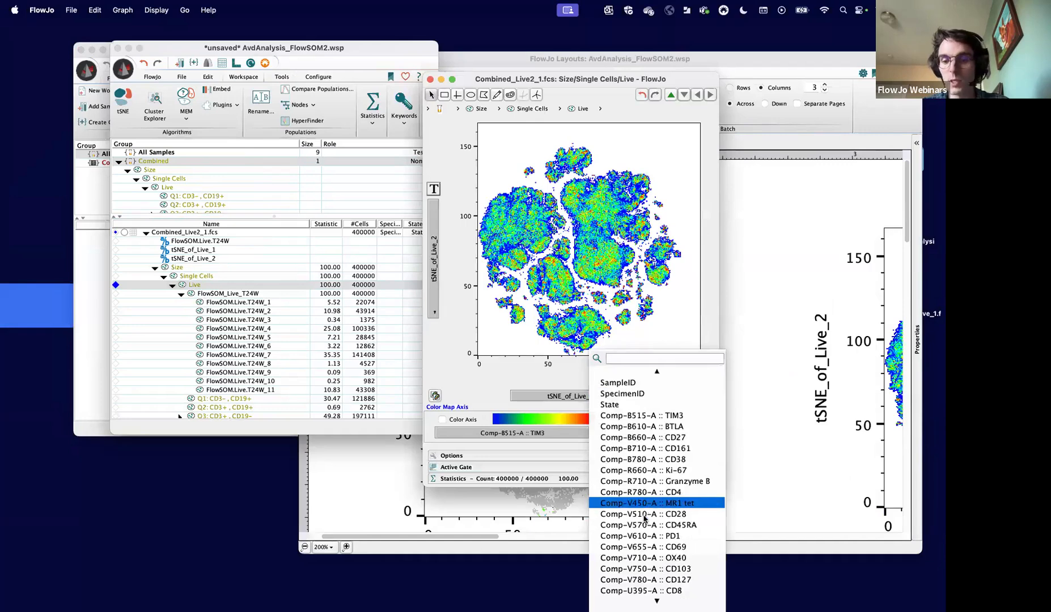
scroll(636, 485, up, 5)
scroll(636, 486, up, 3)
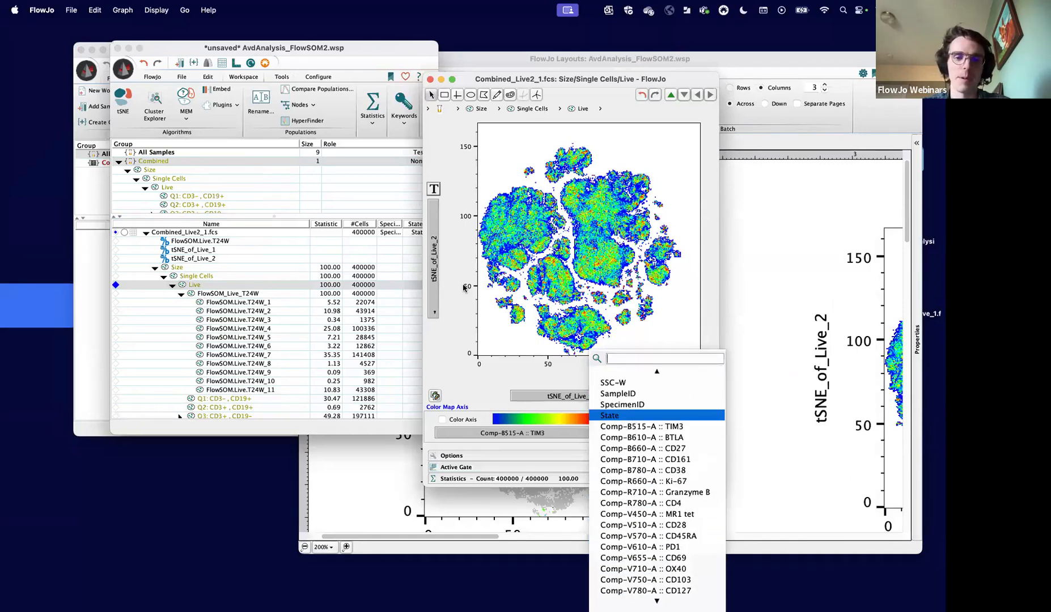
click(635, 419)
- Display State as a histogram and create gates automatically on its peaks
click(433, 278)
scroll(467, 442, down, 5)
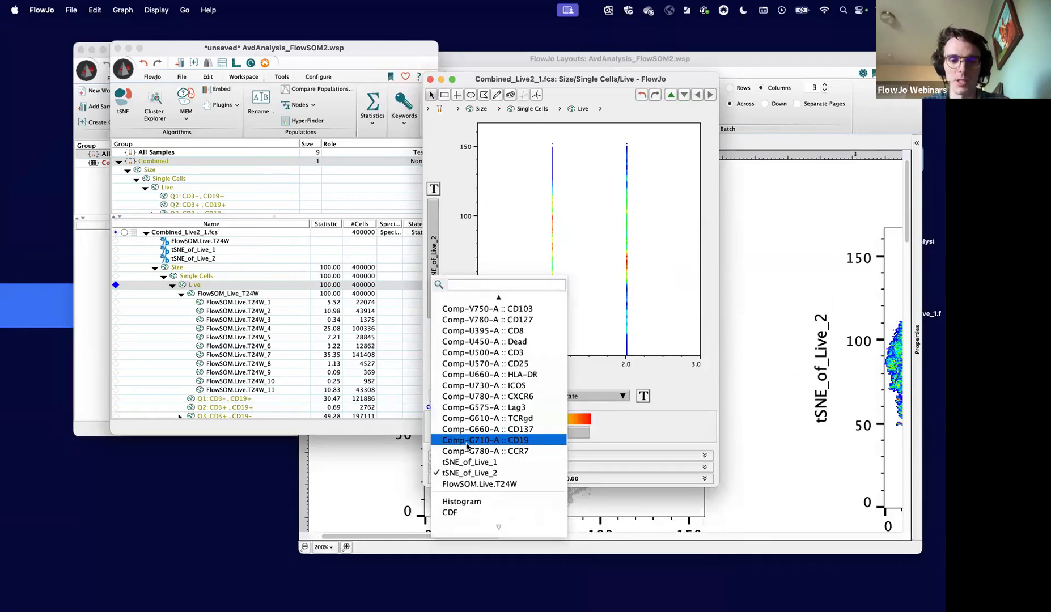
click(473, 500)
right_click(613, 265)
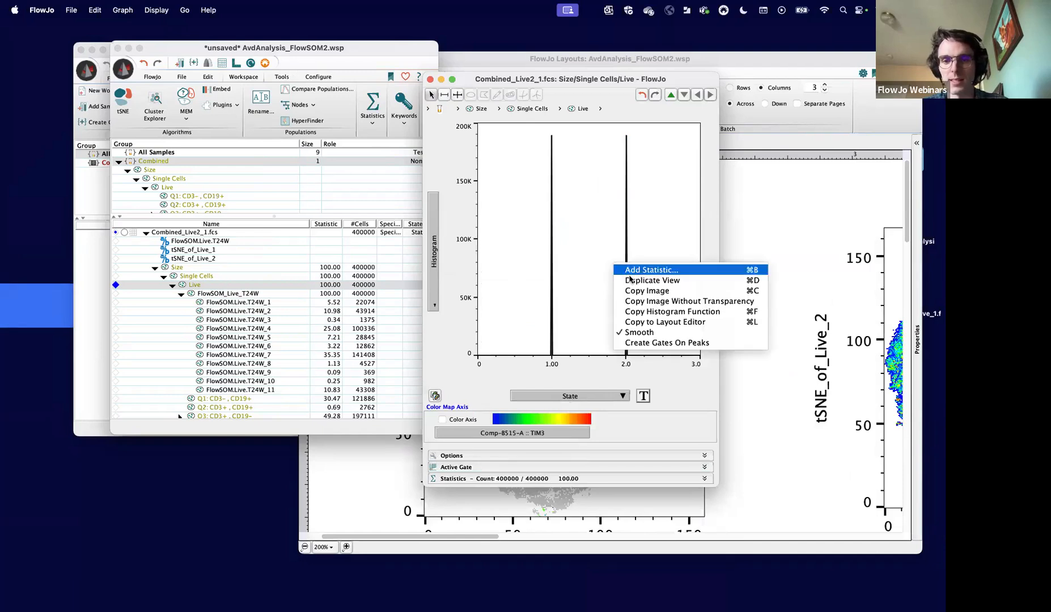
click(639, 337)
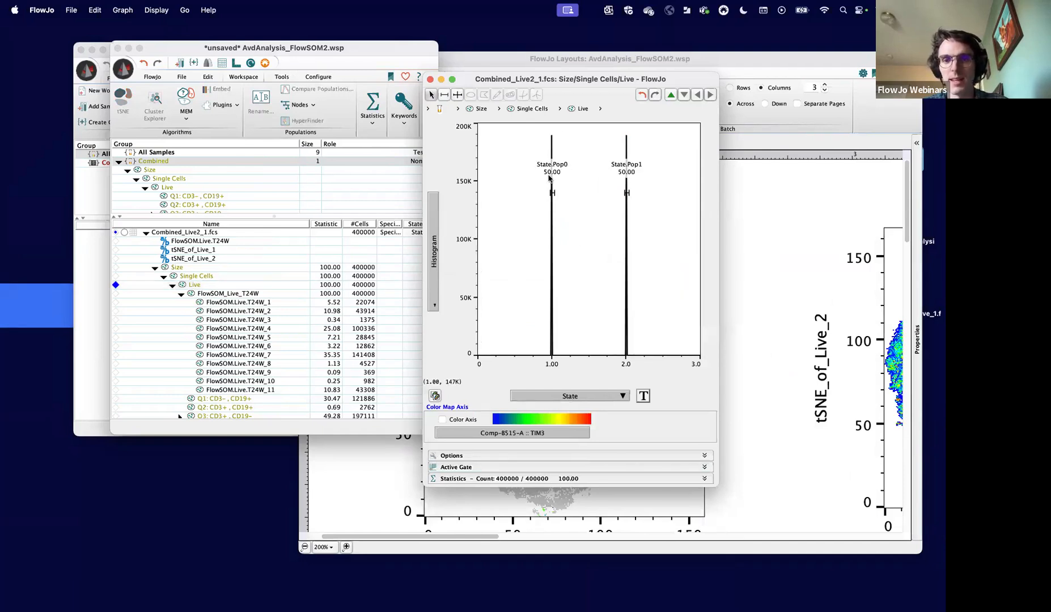
- Rename the State.Pop0 population under Live to Healthy
scroll(204, 344, down, 2)
click(216, 404)
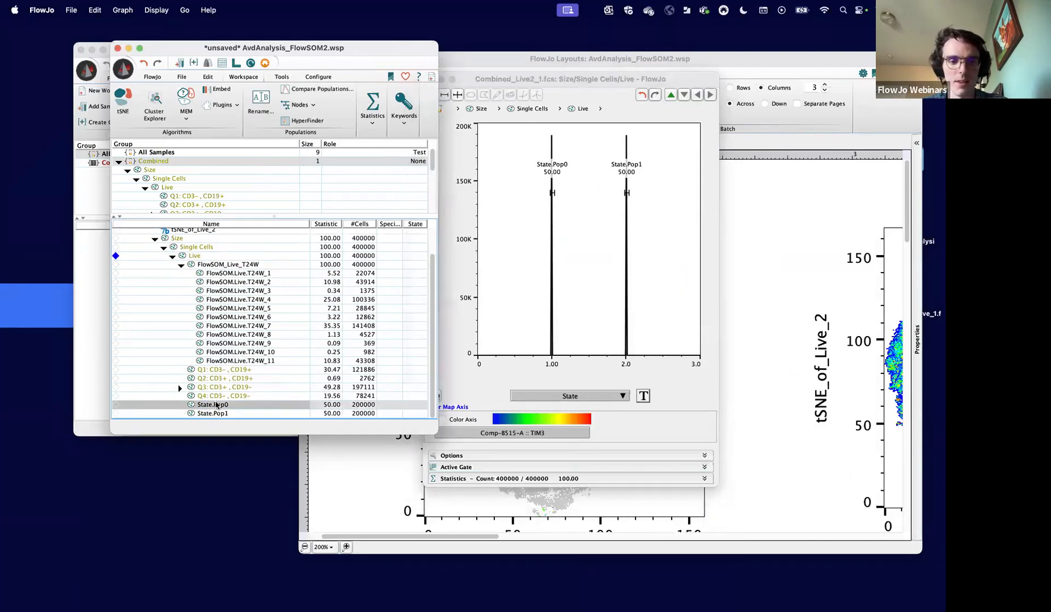
right_click(217, 404)
click(253, 368)
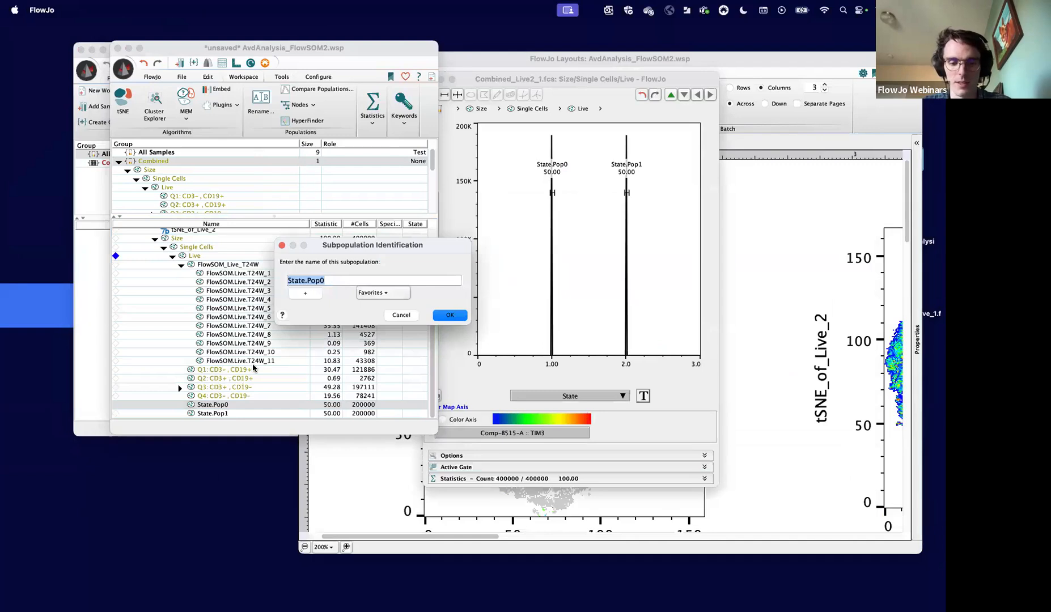
text(Healthy)
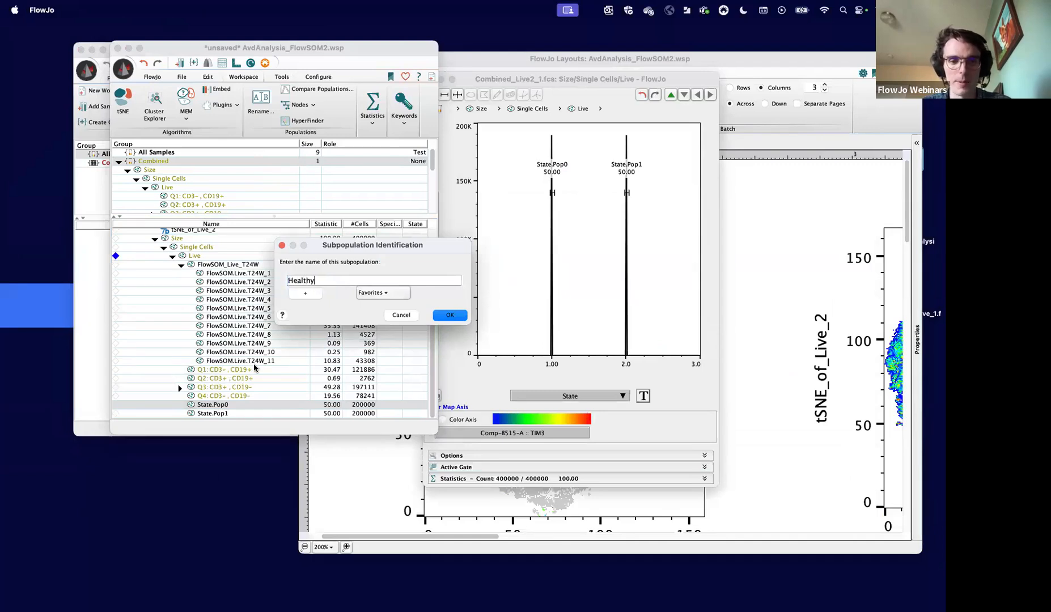
click(451, 315)
- Rename the State.Pop1 population under Live to COVID
click(204, 413)
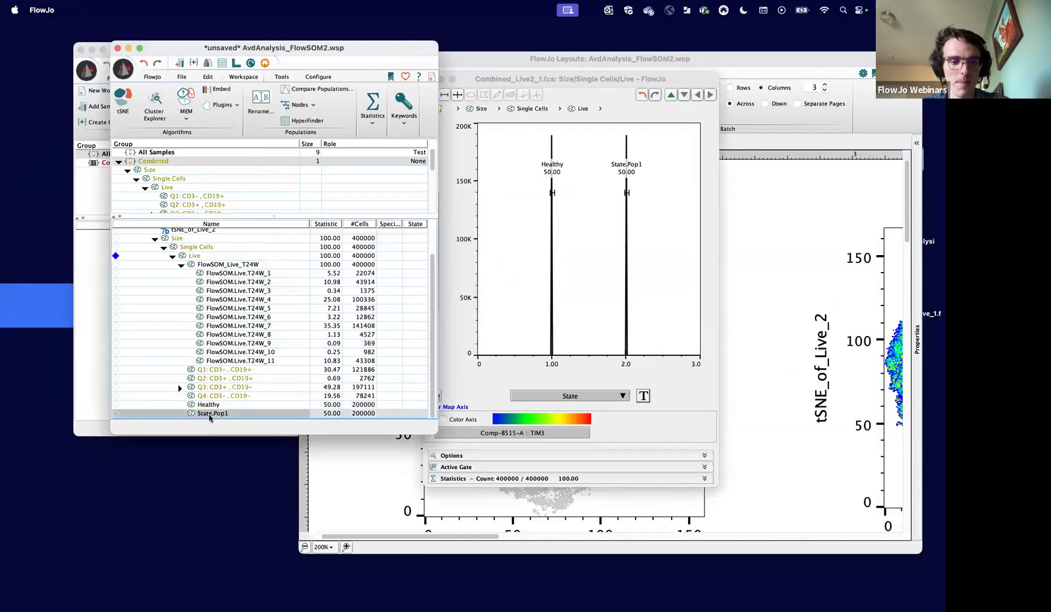
right_click(215, 413)
click(272, 367)
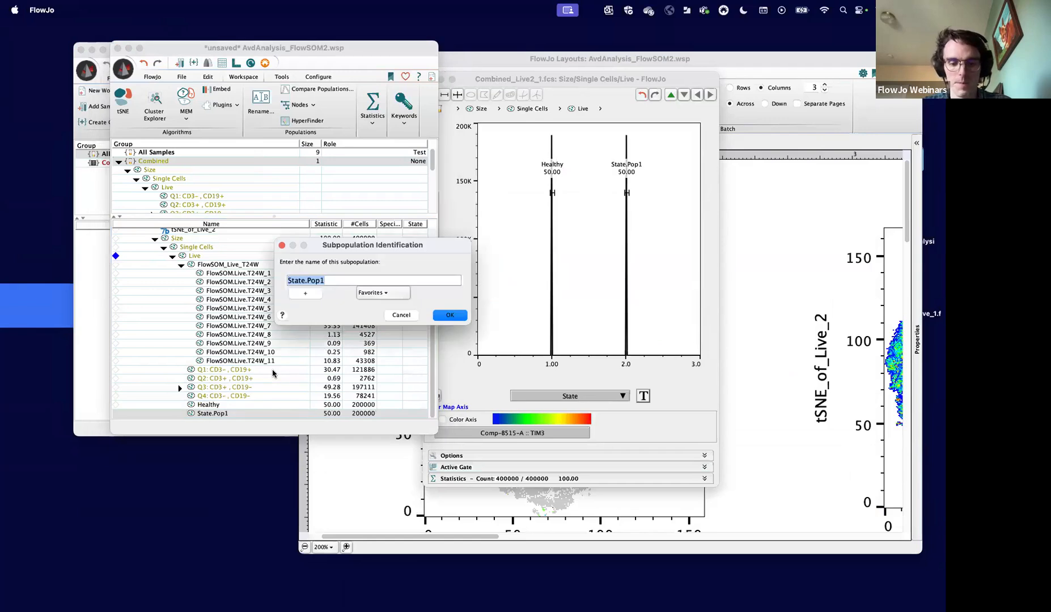
key(BackSpace)
text(COVID)
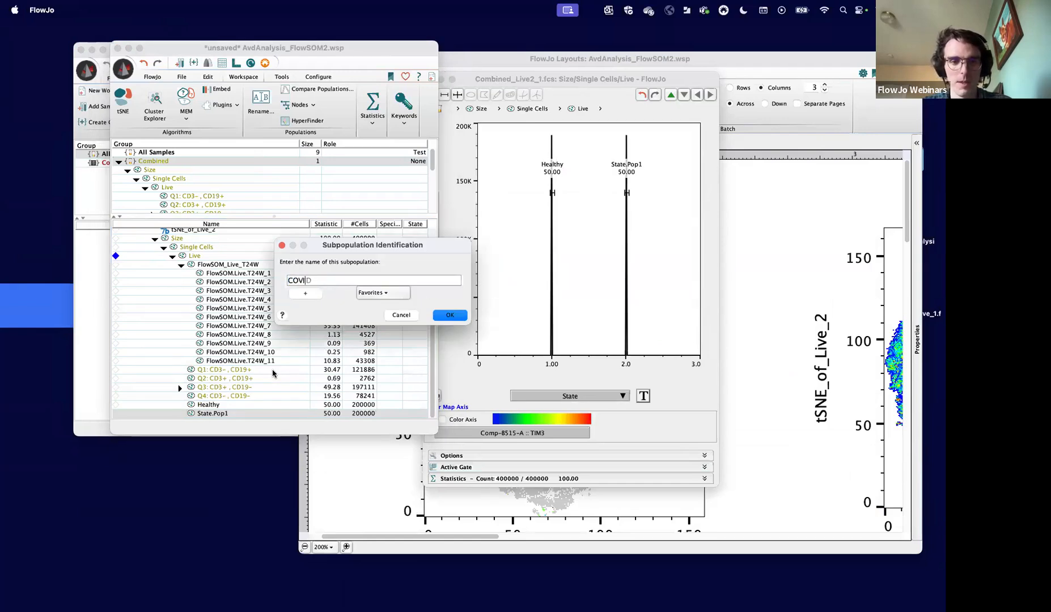
click(457, 314)
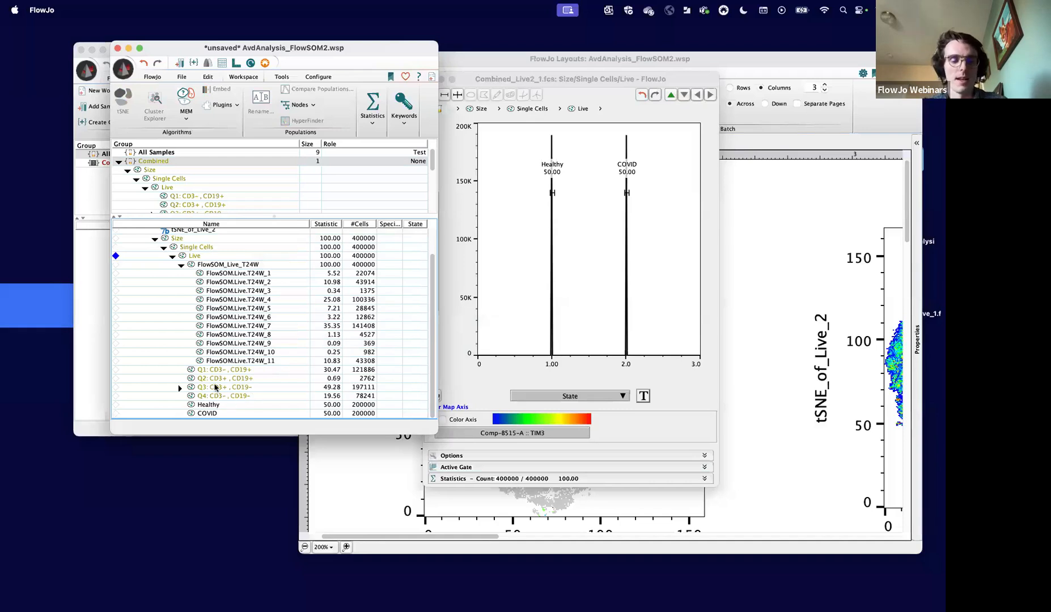
- Relaunch Cluster Explorer on FlowSOM_Live_T24W with the FlowSOM.Live.T24W cluster set, then widen and reposition its heatmap
click(217, 404)
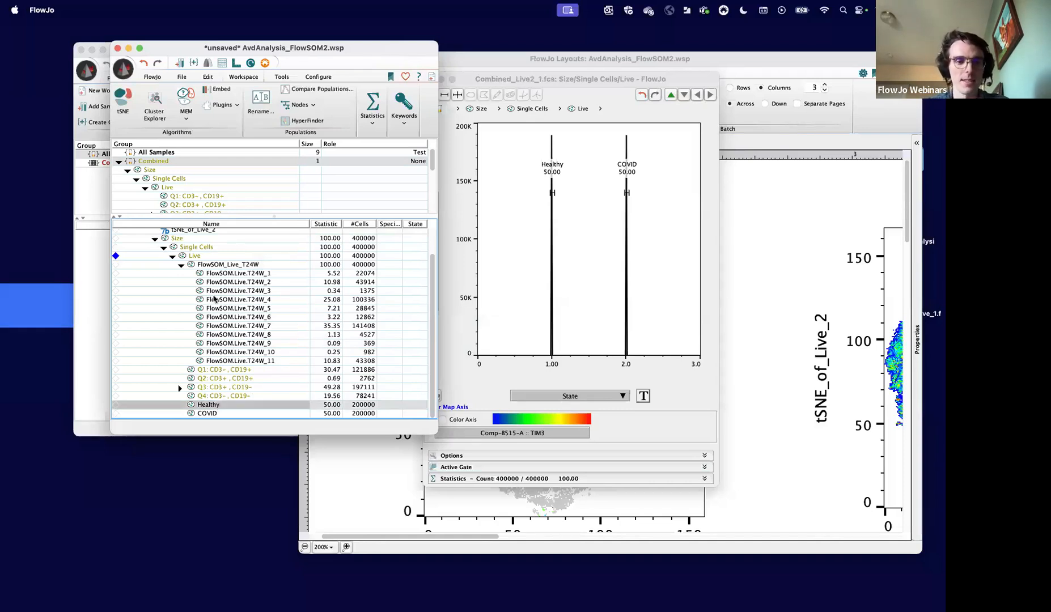
click(218, 265)
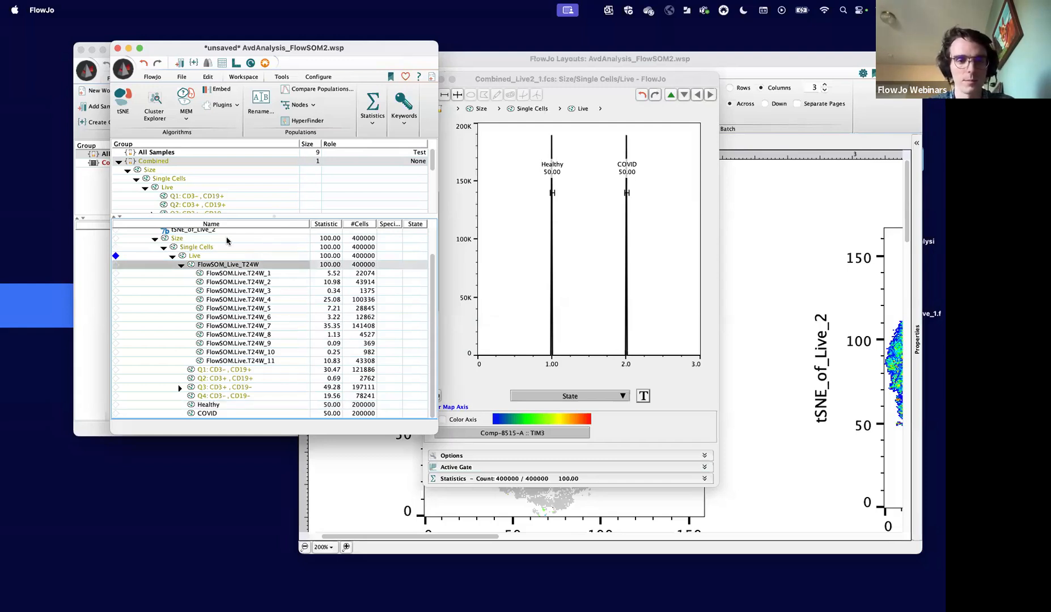
click(160, 109)
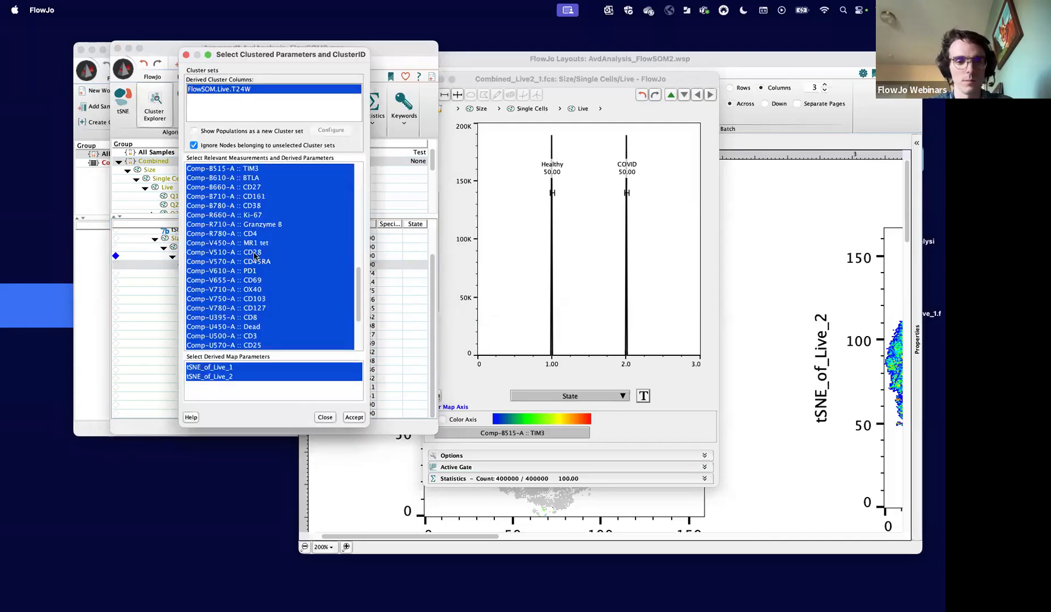
click(353, 418)
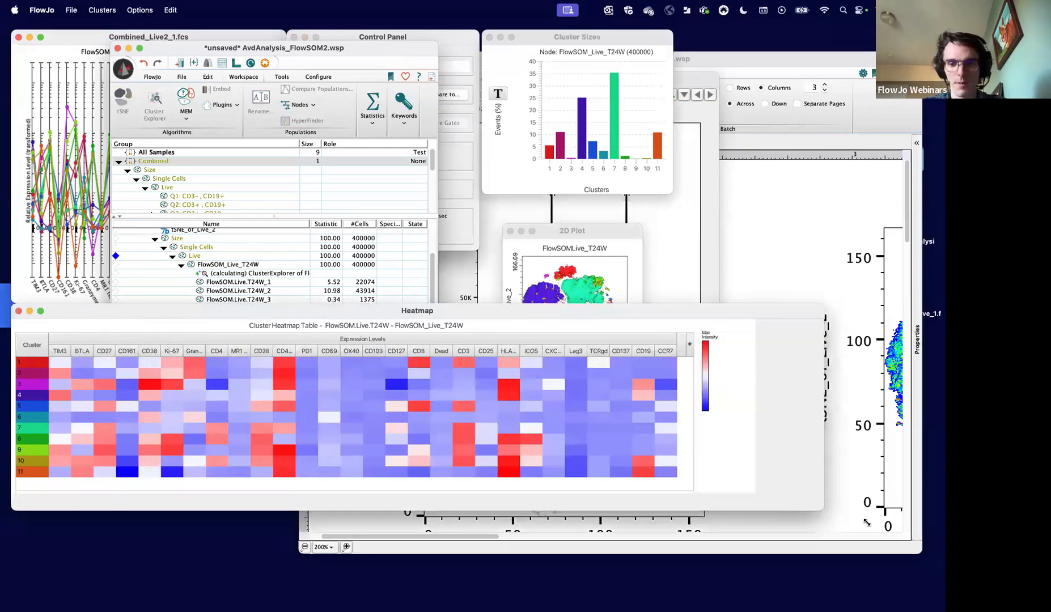
click(806, 346)
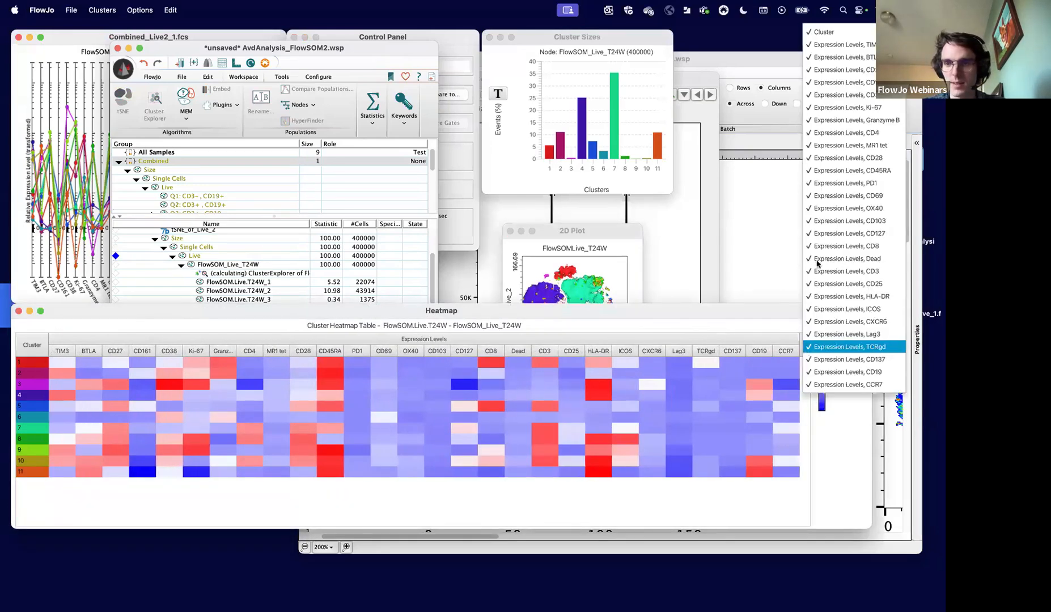
click(699, 313)
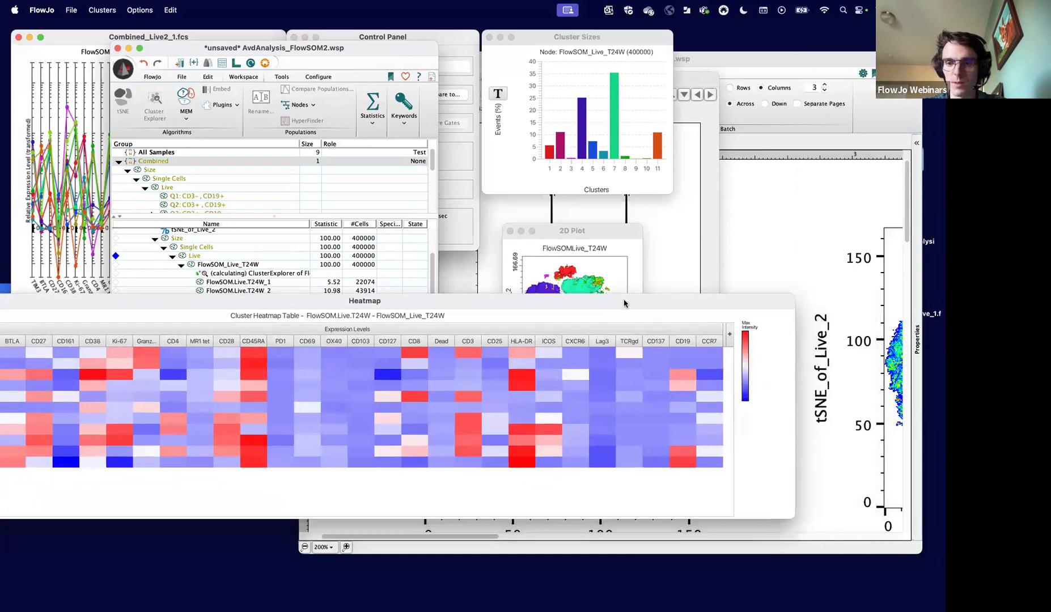
- Examine the heatmap's column visibility options and its image copy and graphic export options, repositioning the heatmap to view all clusters
click(727, 337)
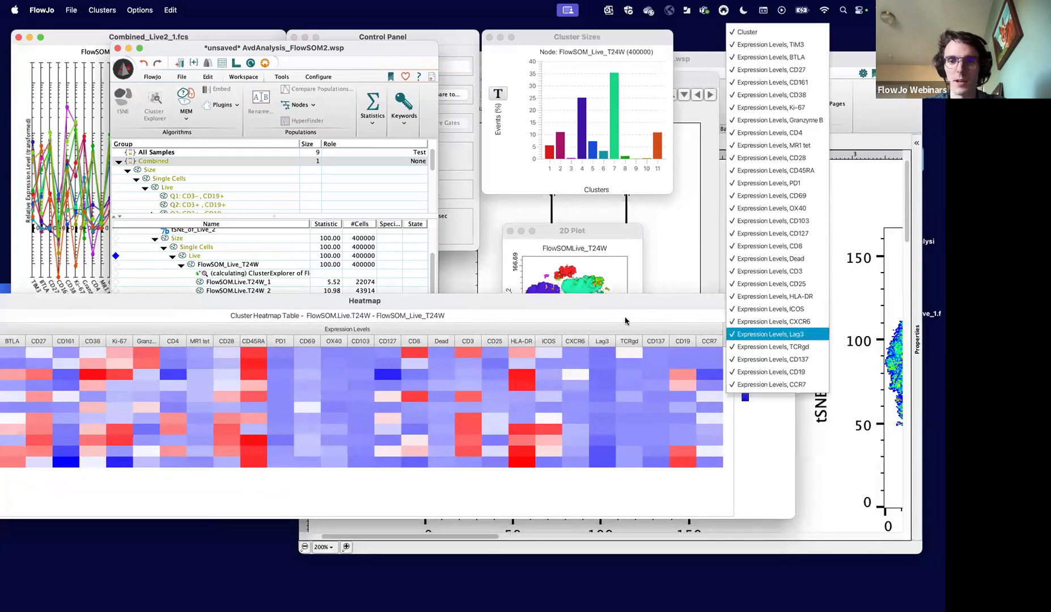
click(626, 321)
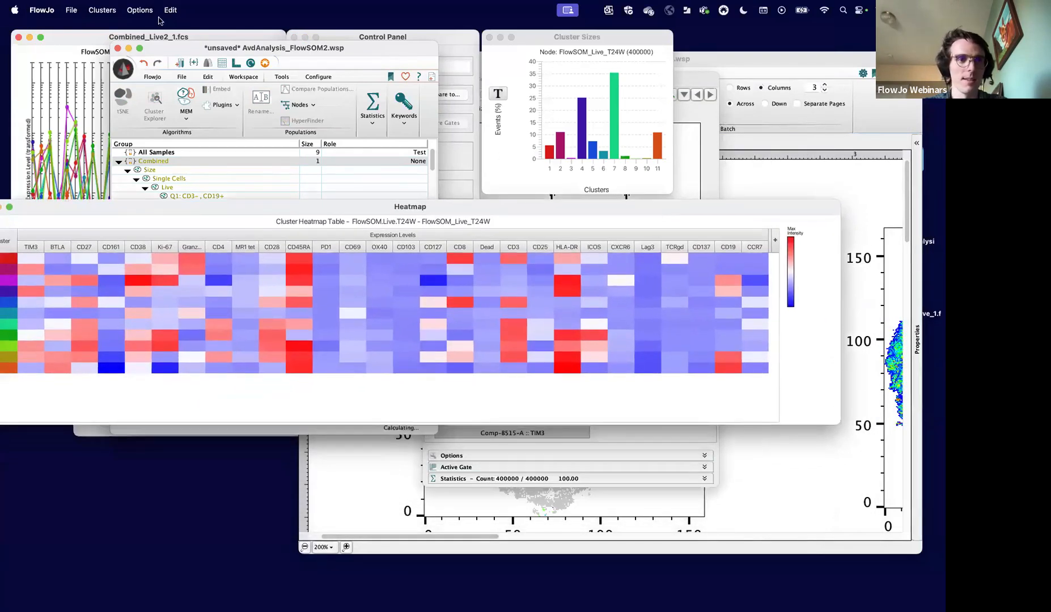
click(139, 10)
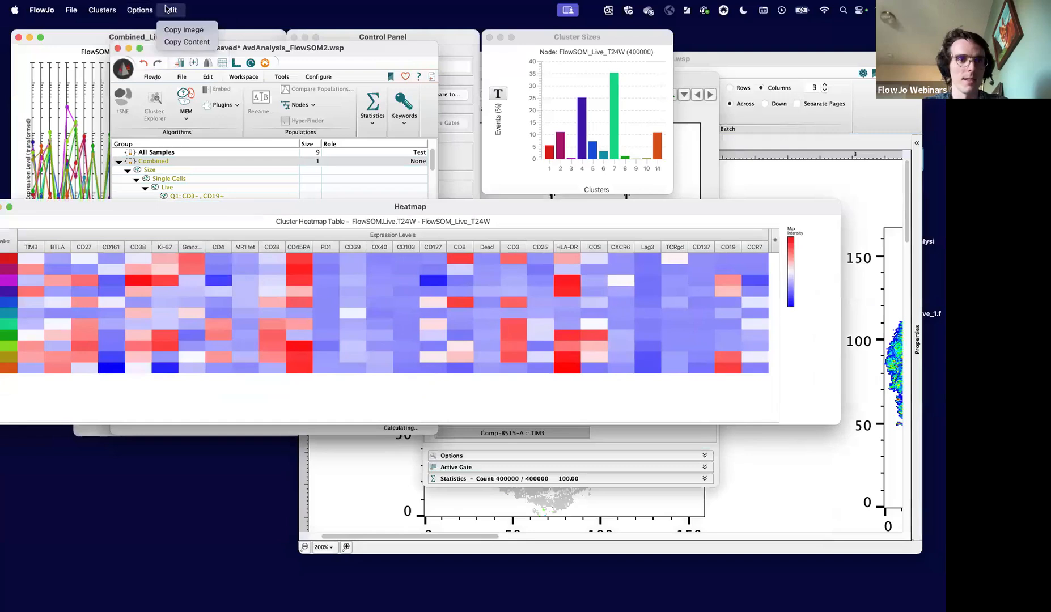
mouse_move(70, 12)
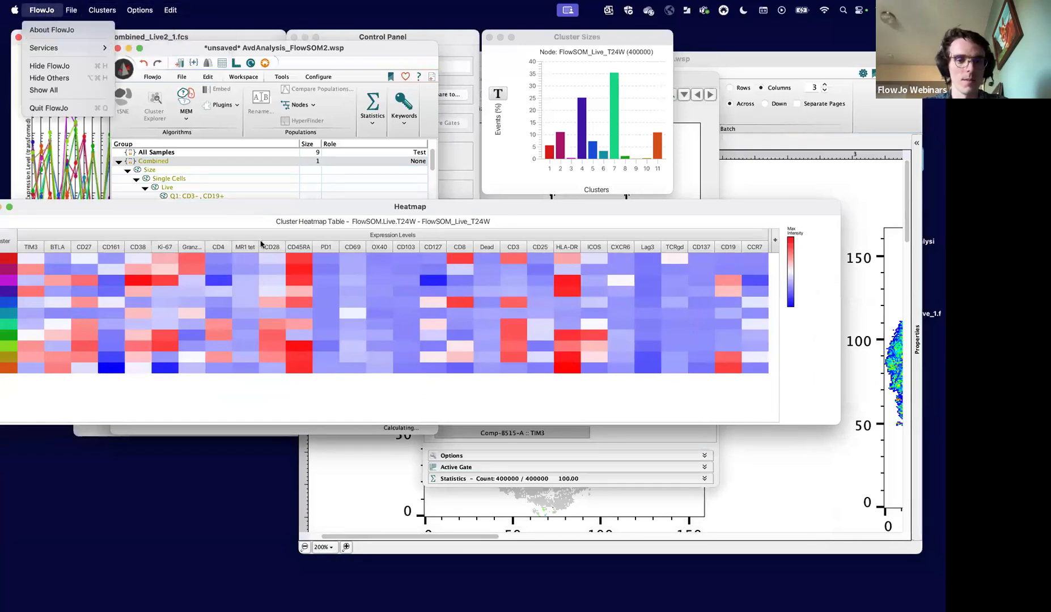
click(270, 229)
click(774, 242)
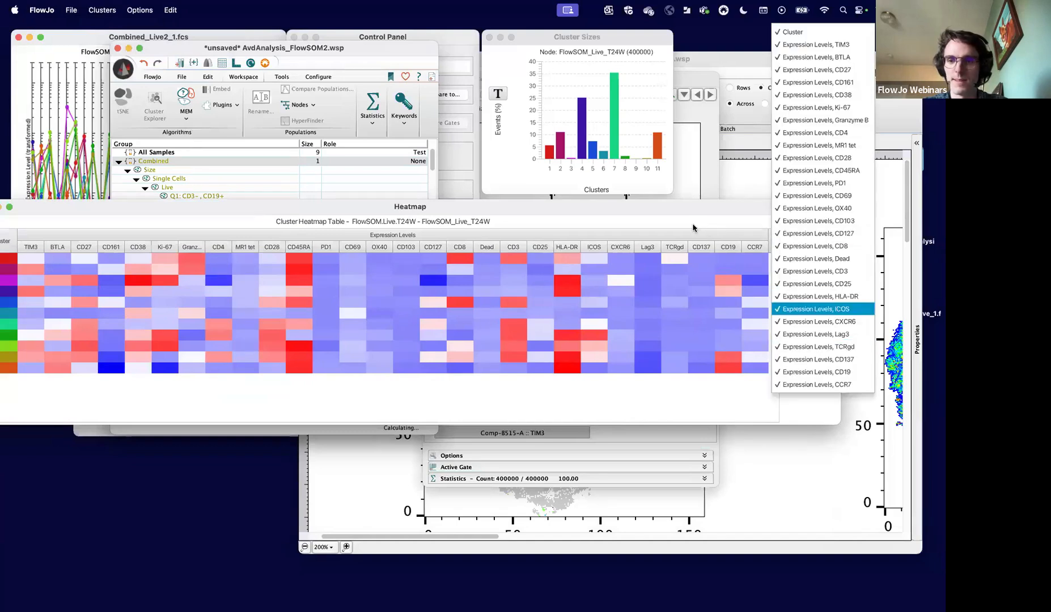
click(666, 207)
drag(666, 207, 696, 201)
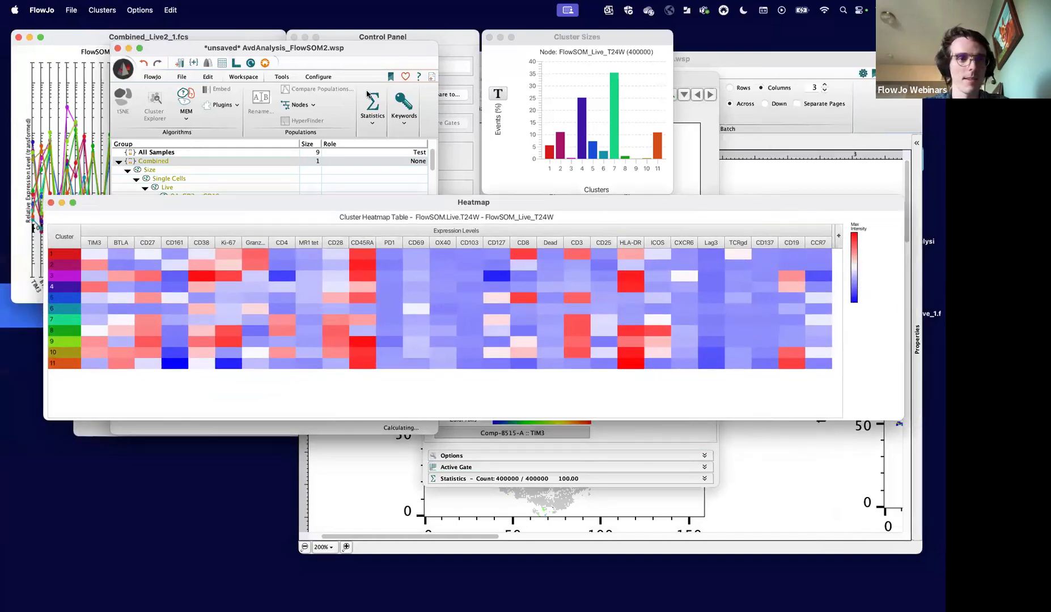
click(171, 10)
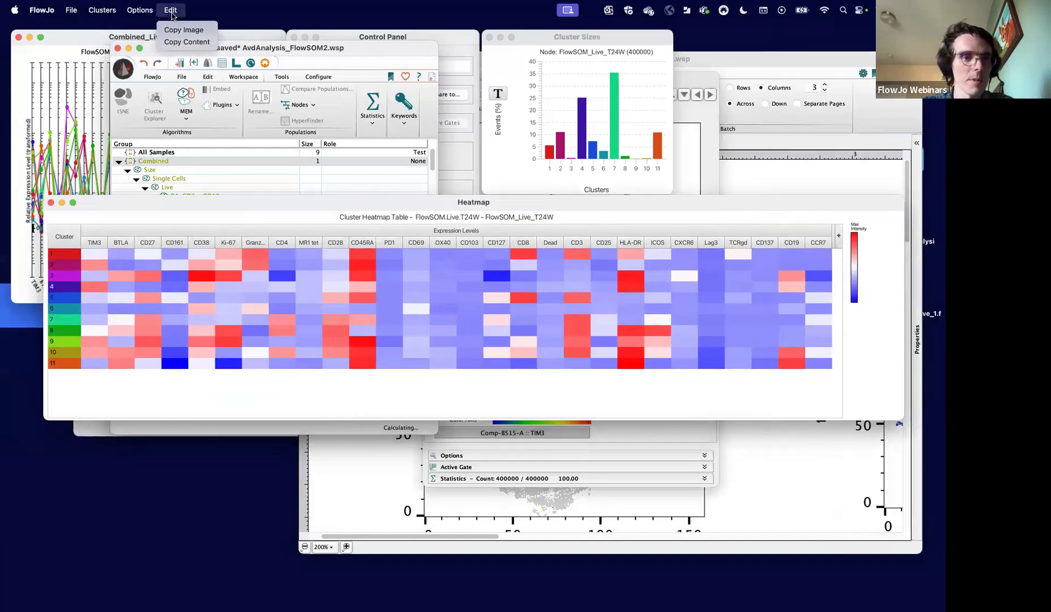
click(140, 10)
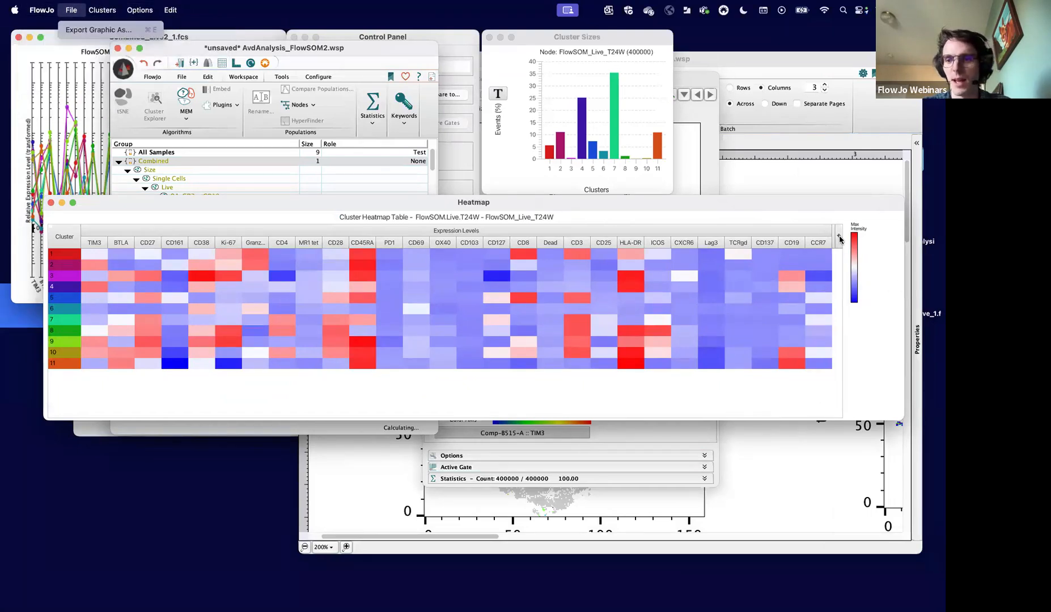
click(840, 238)
click(840, 238)
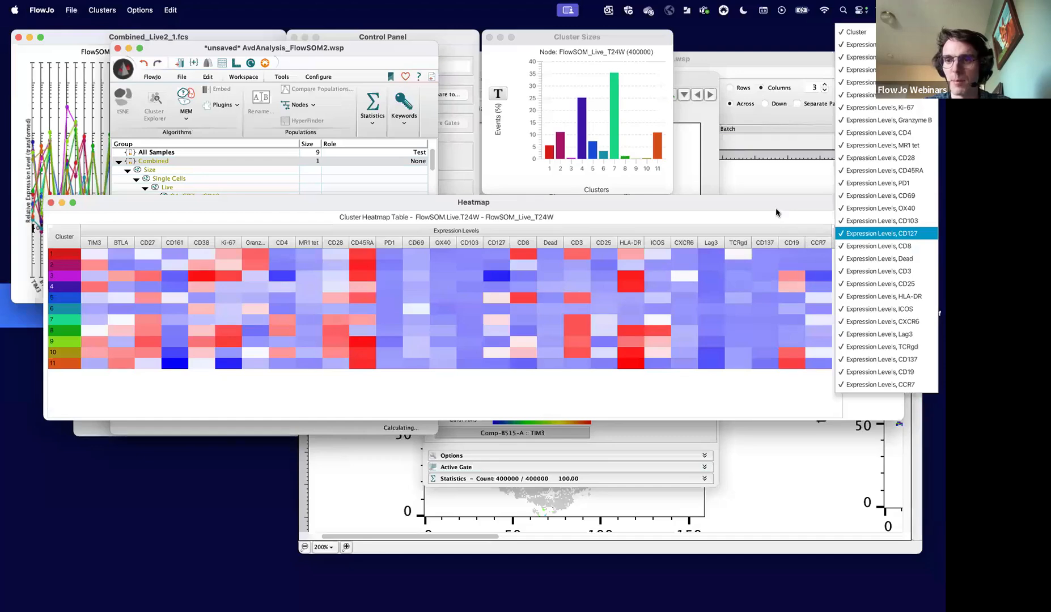
drag(776, 209, 720, 213)
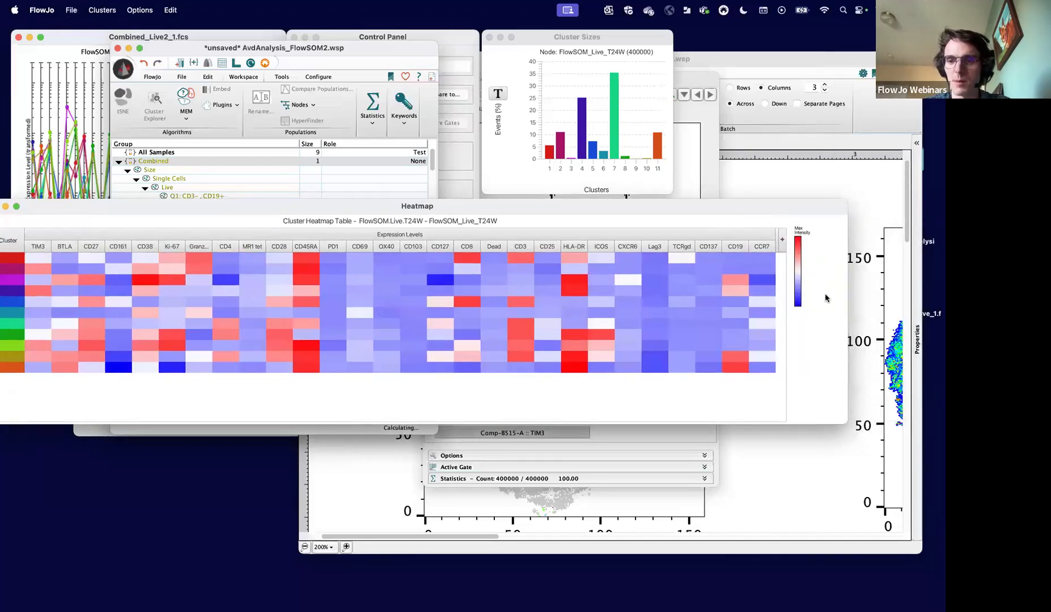
right_click(751, 309)
right_click(808, 300)
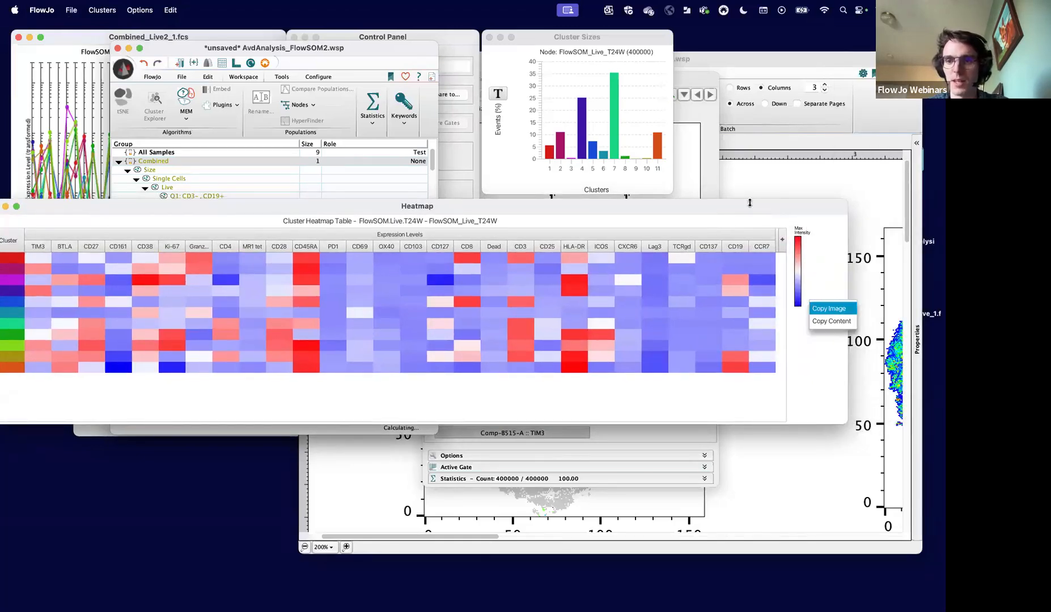
drag(737, 202, 722, 284)
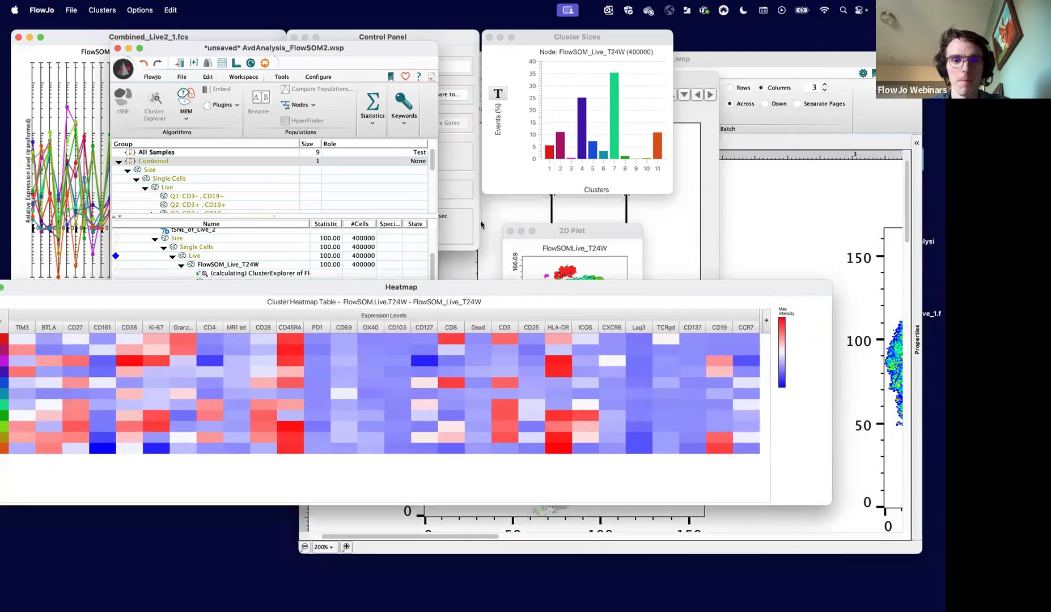
drag(415, 288, 527, 242)
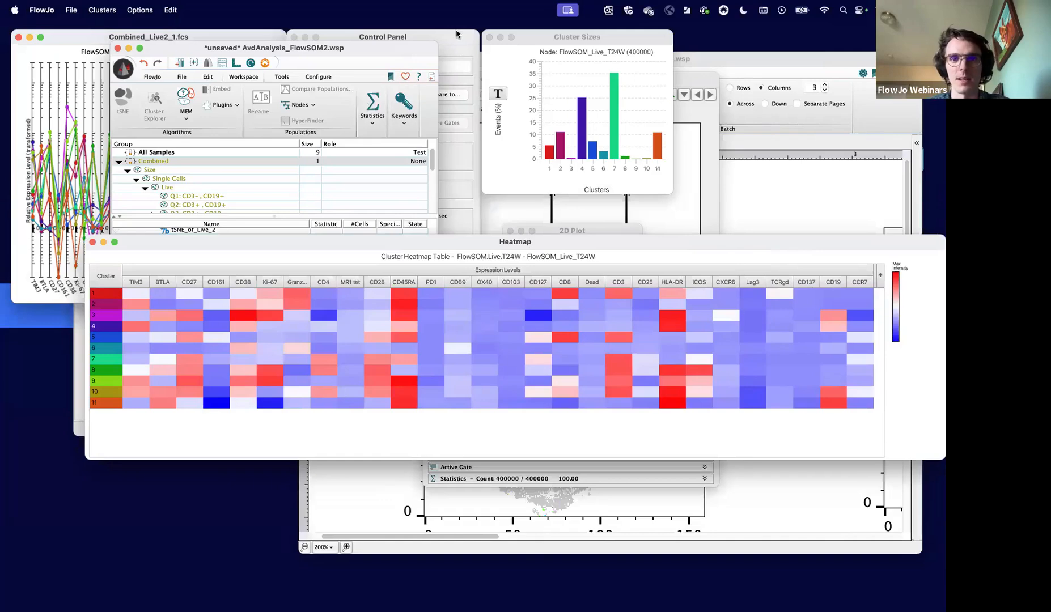
- Close Cluster Explorer and the graph window showing the Live population's State histogram
click(435, 38)
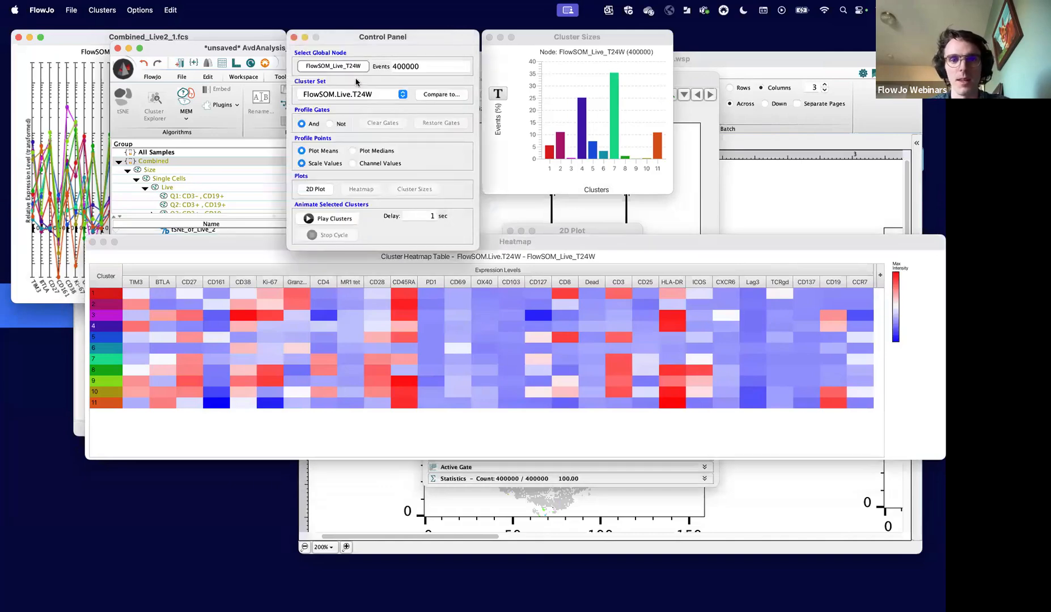
click(294, 38)
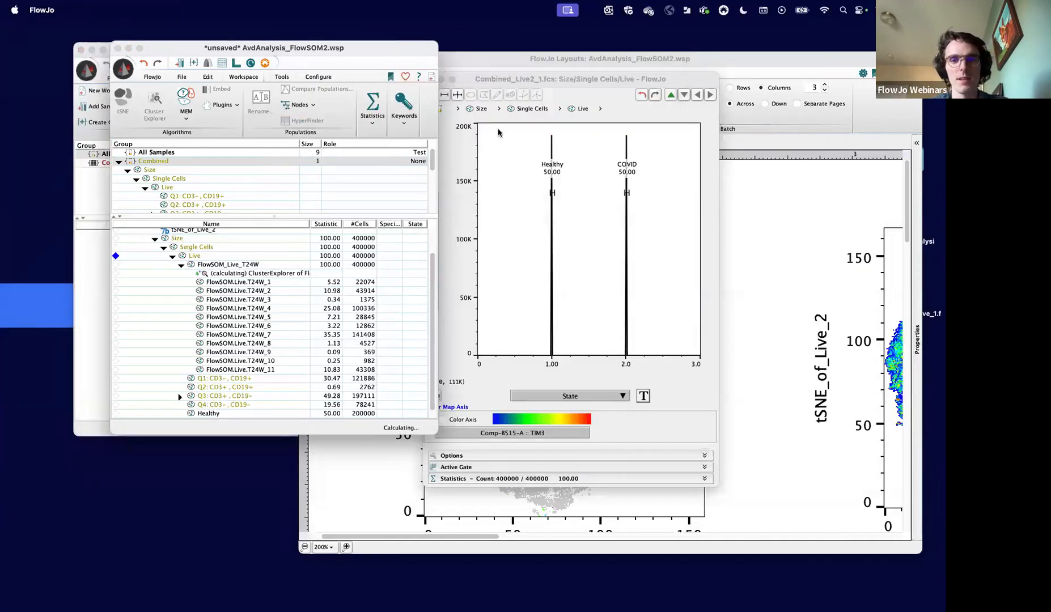
click(486, 83)
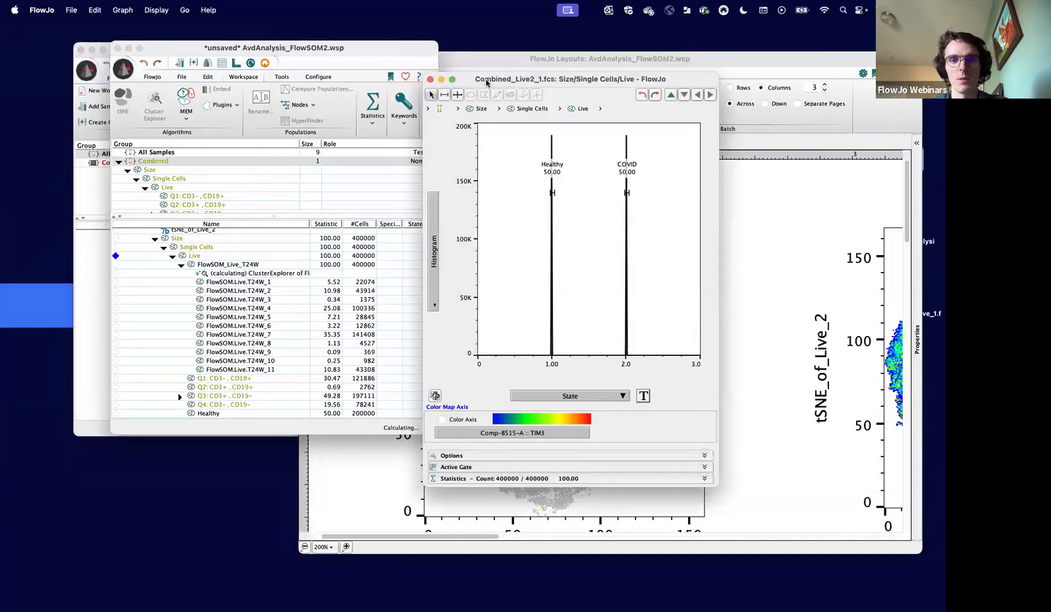
click(430, 80)
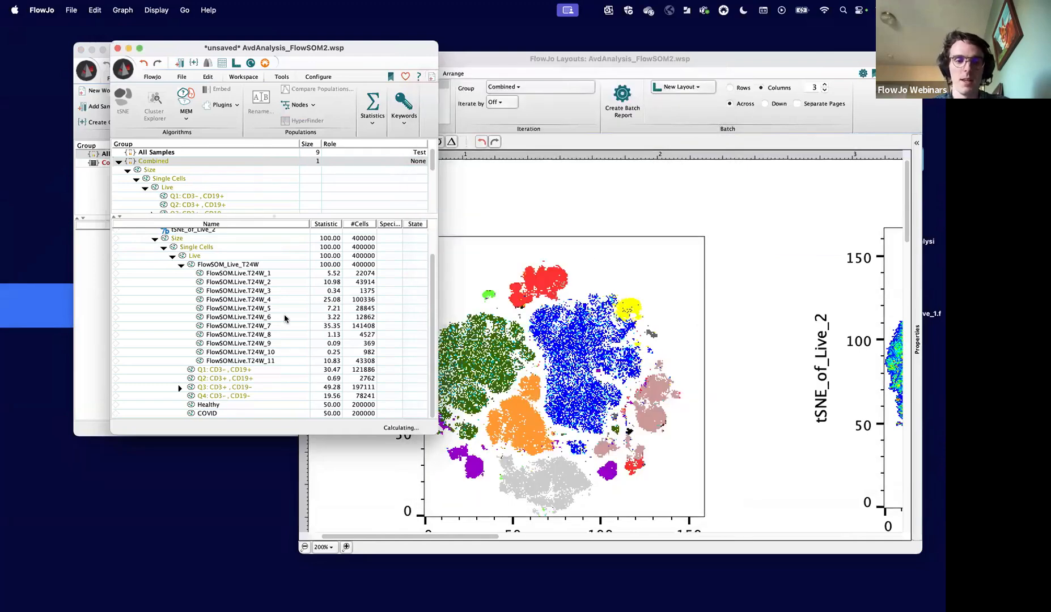
- Apply the Healthy and COVID gates to the FlowSOM.Live.T24W_7 population and compare their frequencies within that cluster
click(215, 415)
click(210, 405)
click(247, 327)
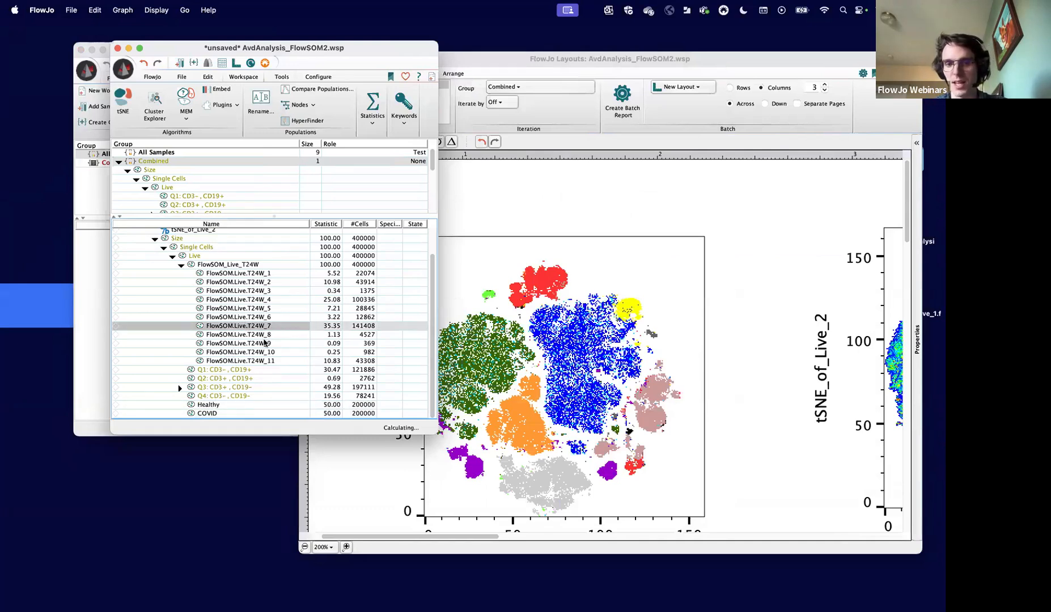
super+click(259, 335)
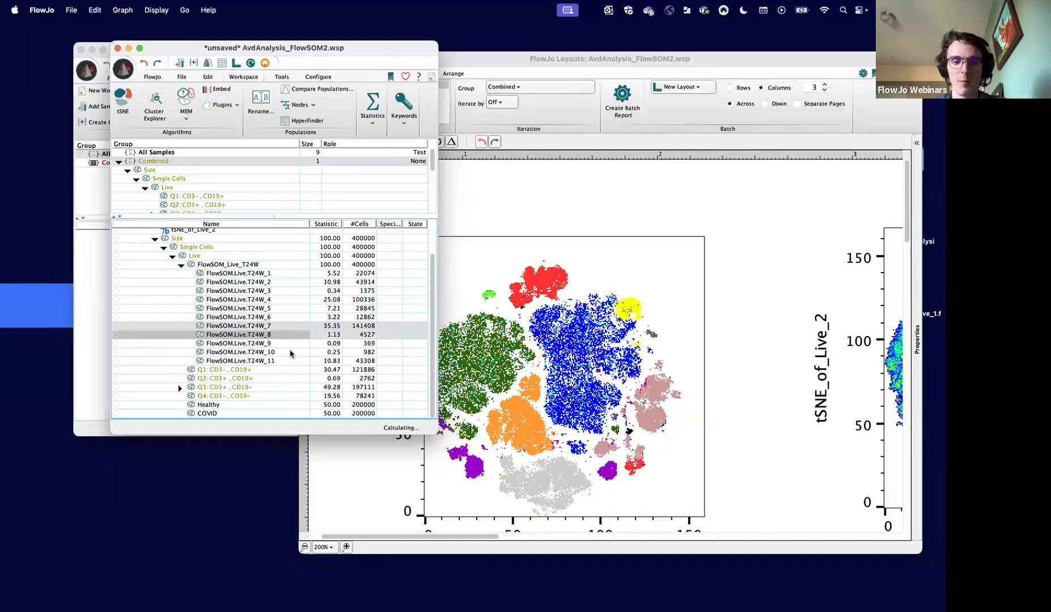
super+click(254, 334)
scroll(291, 358, up, 1)
scroll(291, 357, down, 1)
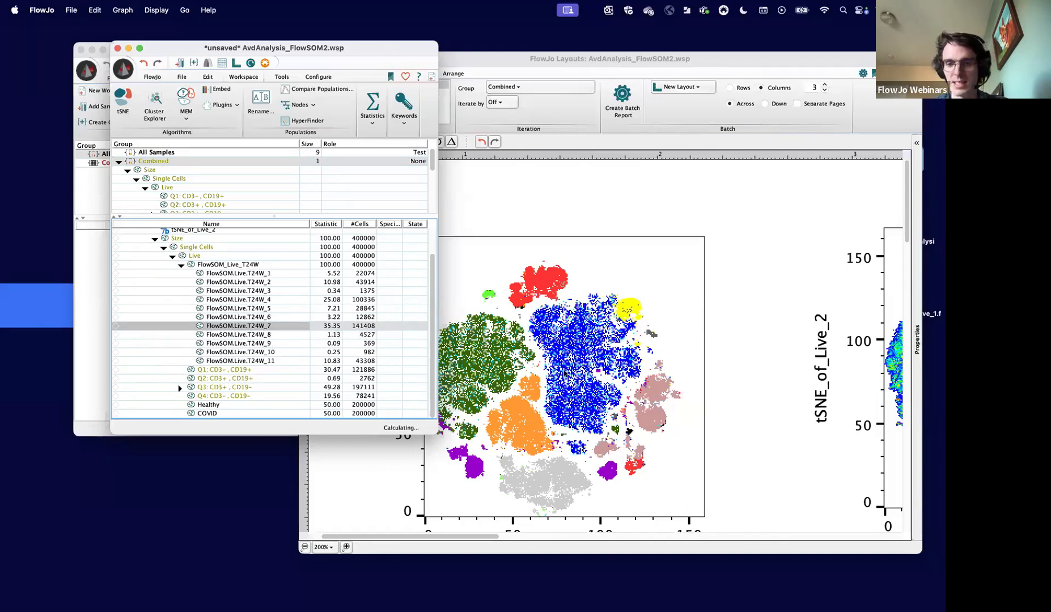
click(221, 405)
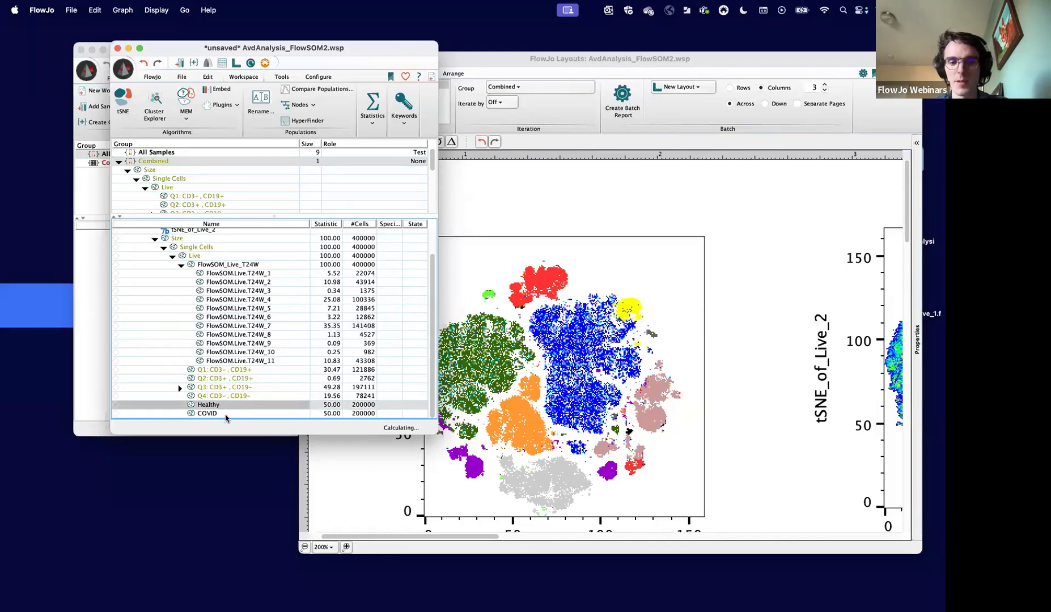
super+click(227, 417)
mouse_move(217, 415)
mouse_down()
mouse_move(255, 361)
mouse_move(257, 318)
mouse_move(258, 326)
mouse_up()
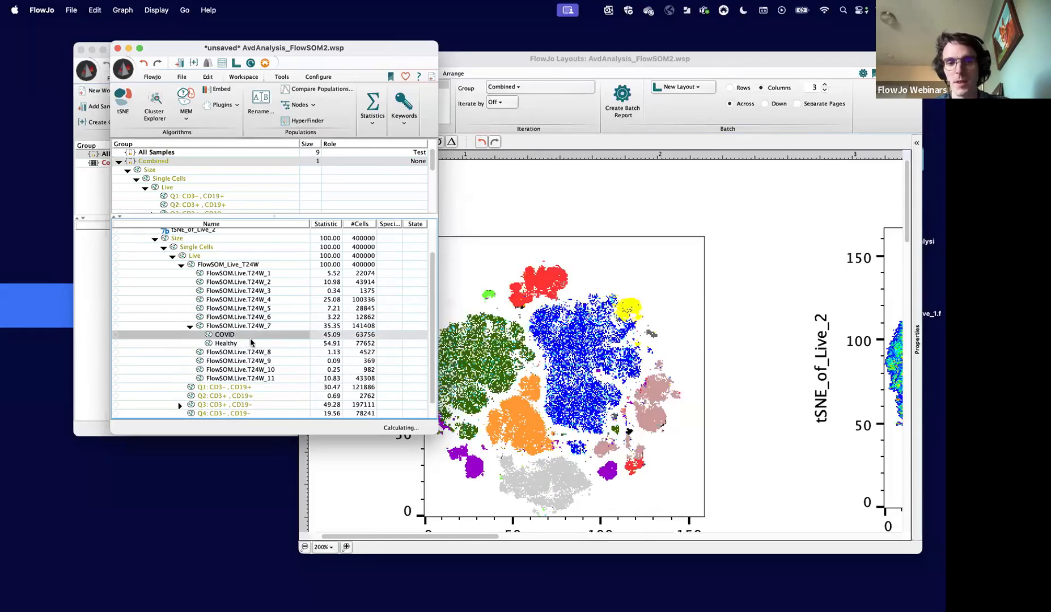
click(324, 335)
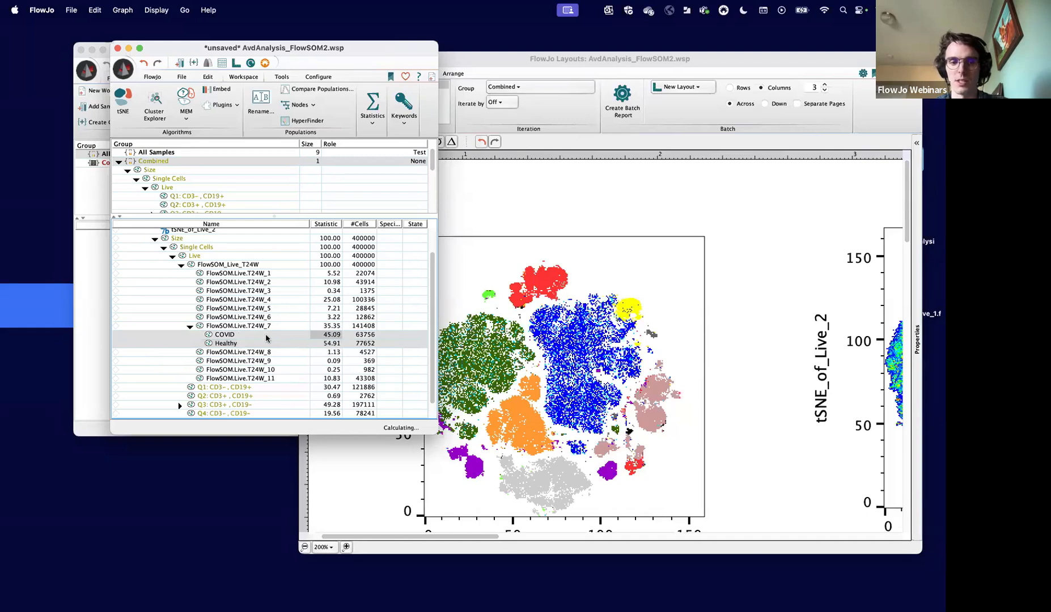
click(253, 327)
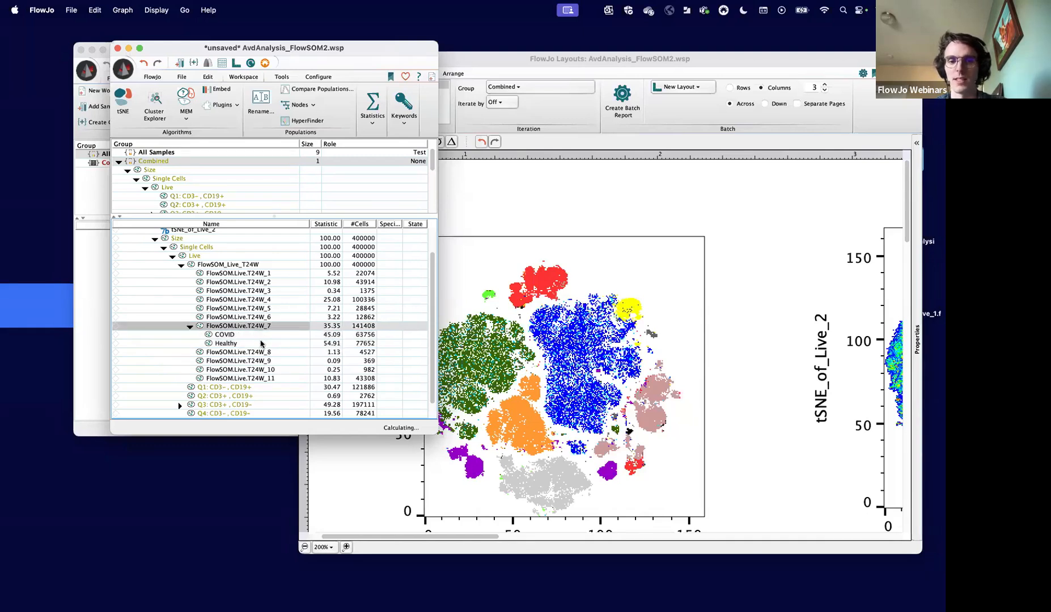
click(218, 343)
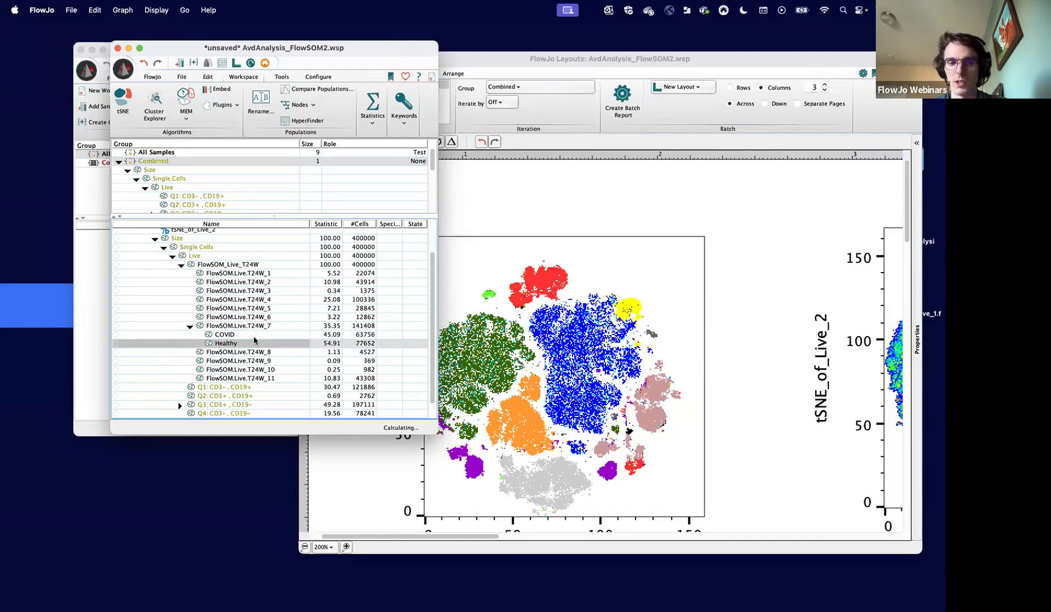
click(243, 335)
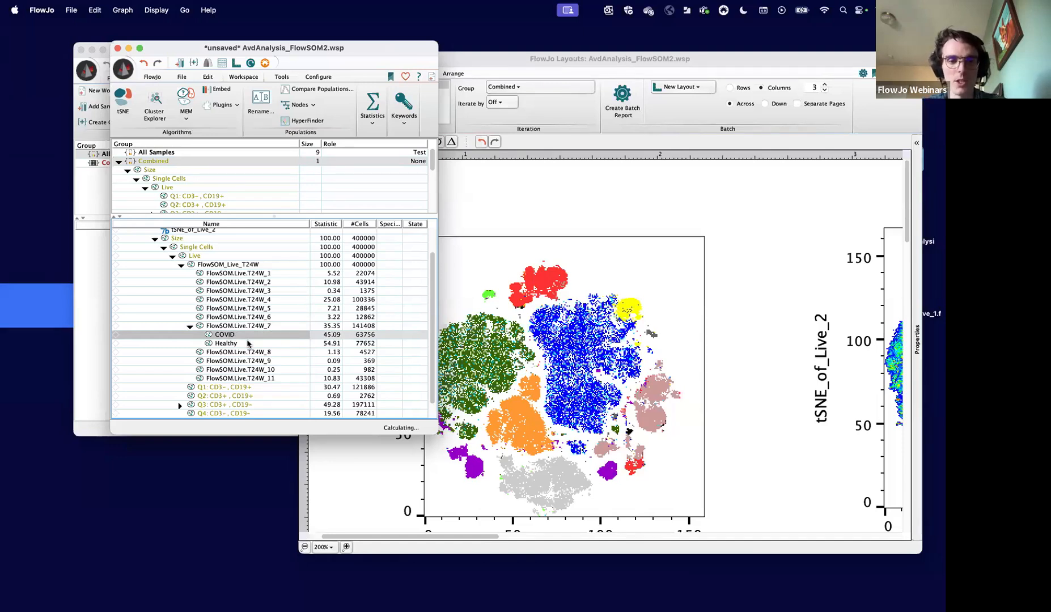
- Rename the FlowSOM.Live.T24W_7 population as CD4 TCells
click(237, 326)
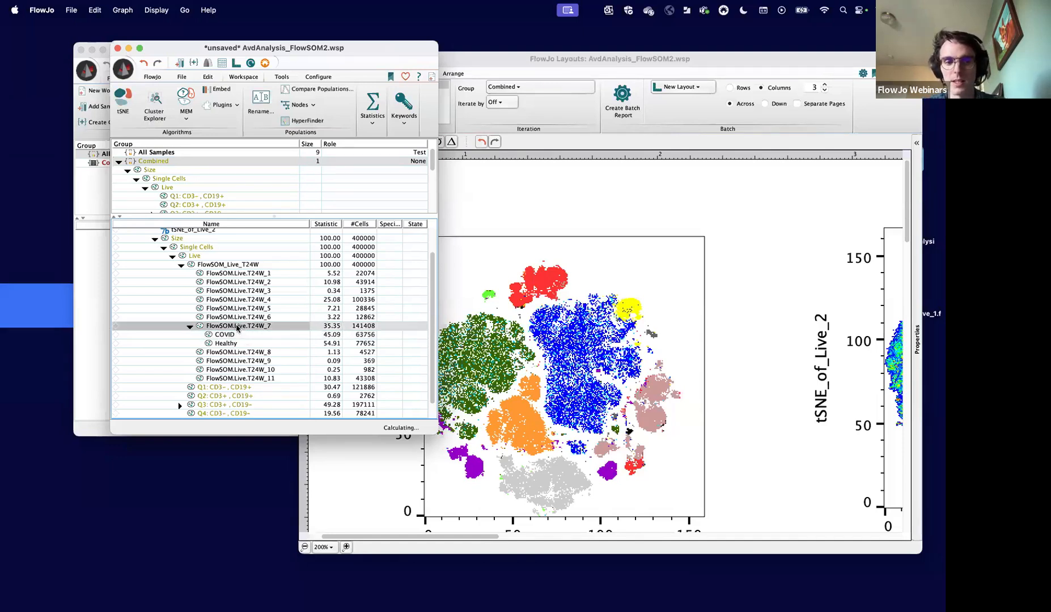
right_click(234, 331)
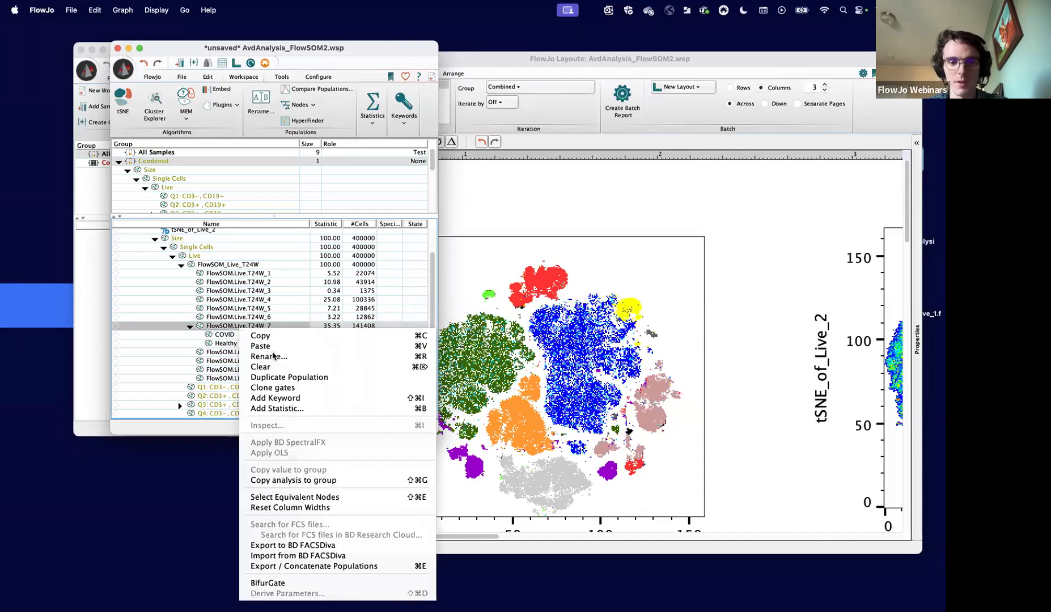
click(271, 351)
text(CD4)
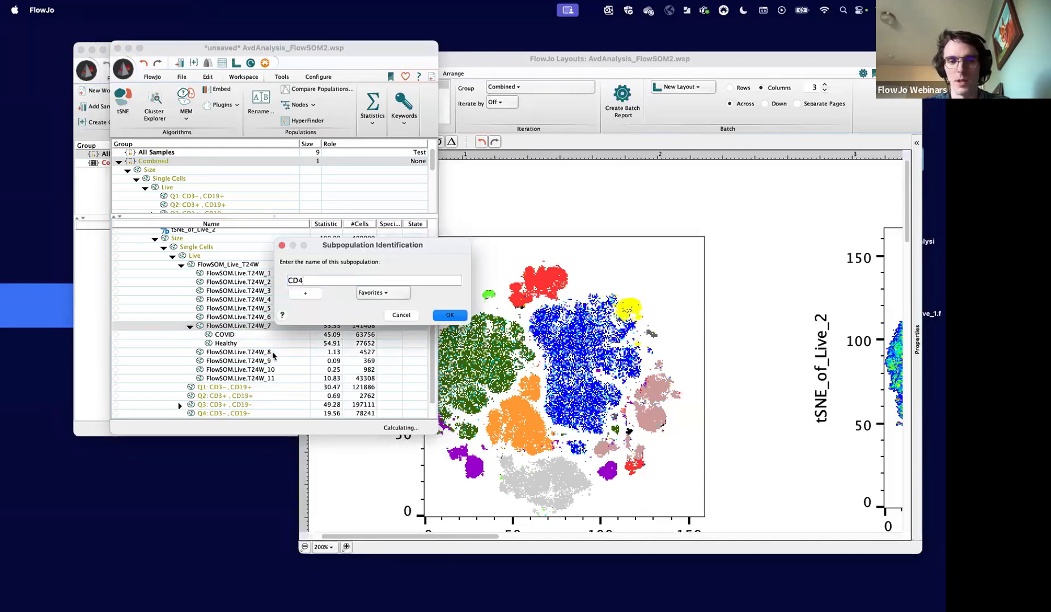
text( TCells)
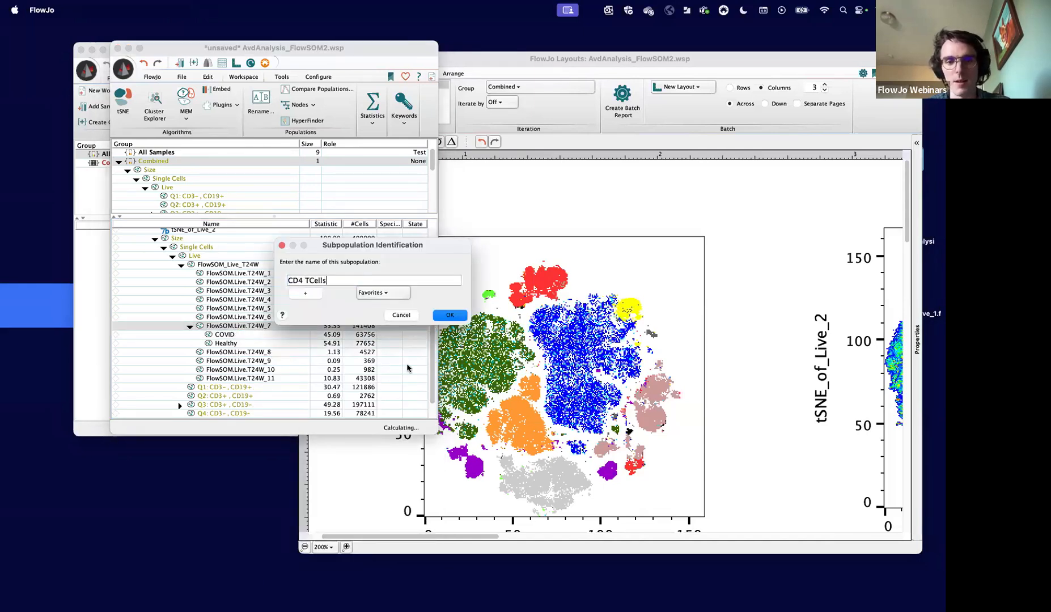
click(451, 316)
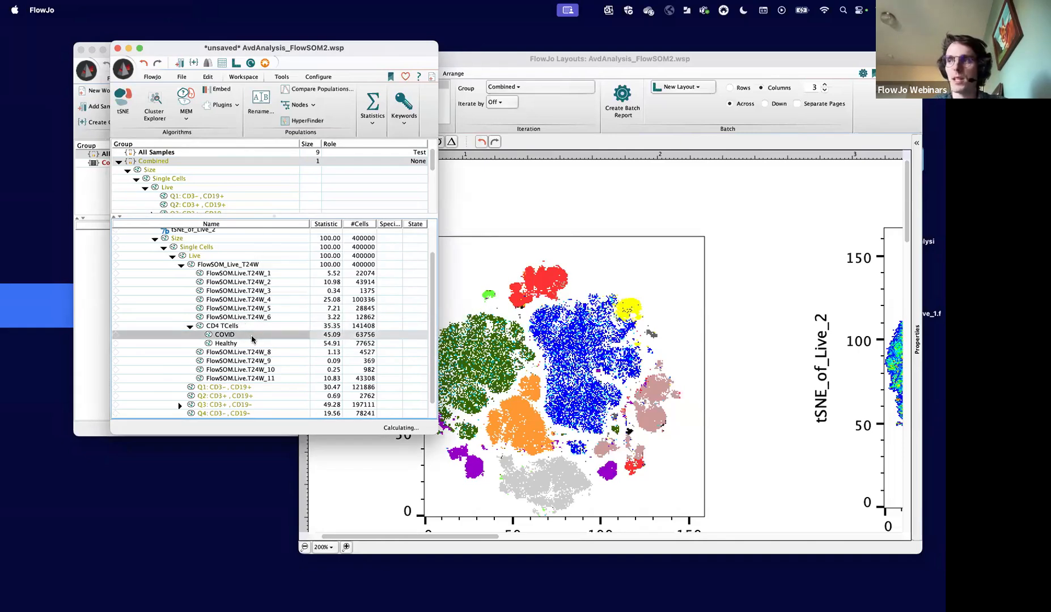
- Launch the TREX plugin on the CD4 TCells population
click(246, 327)
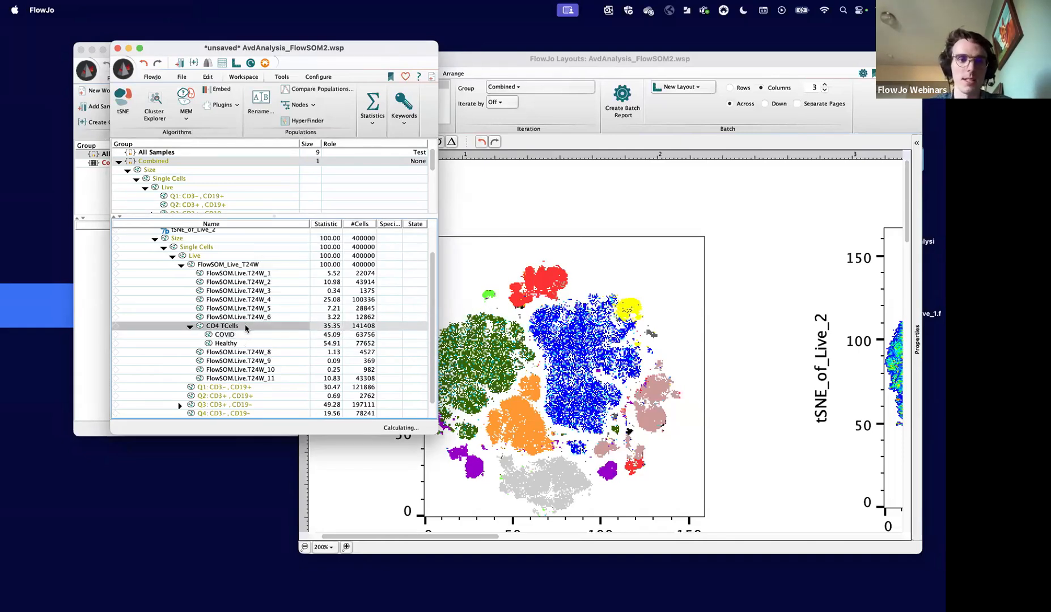
click(220, 106)
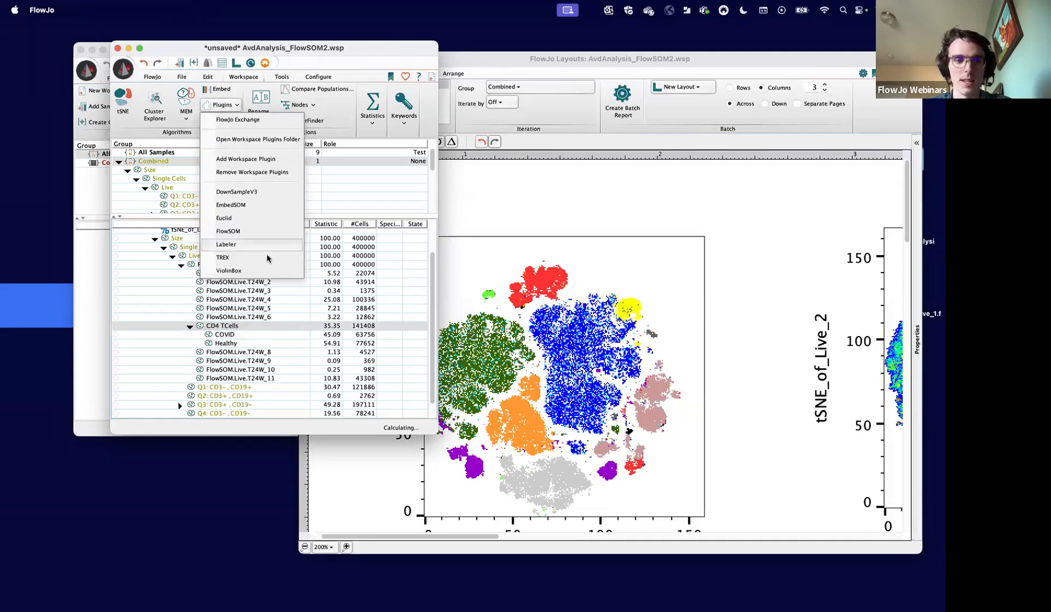
click(224, 330)
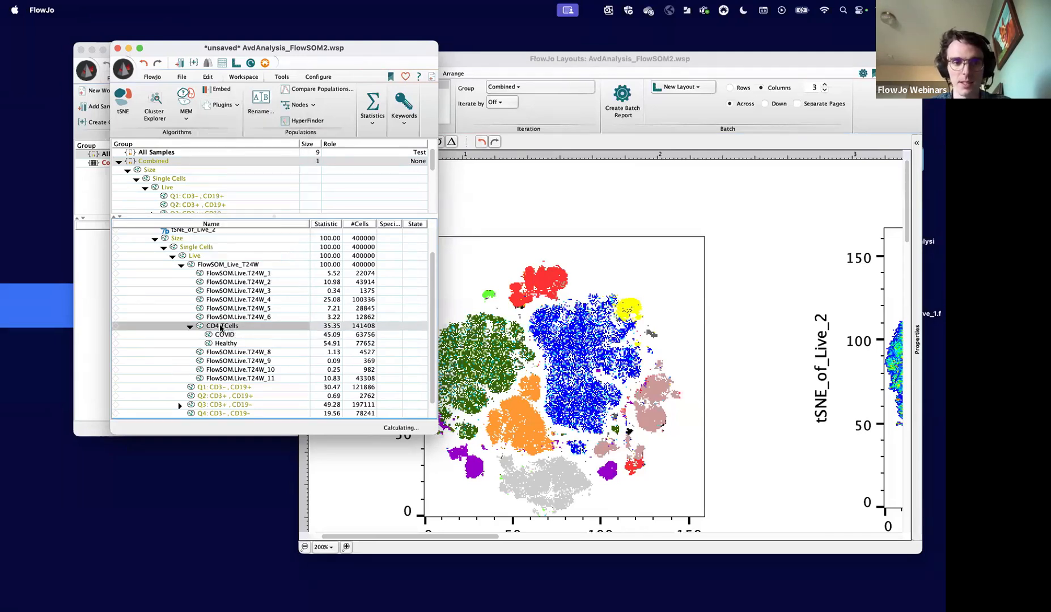
click(215, 107)
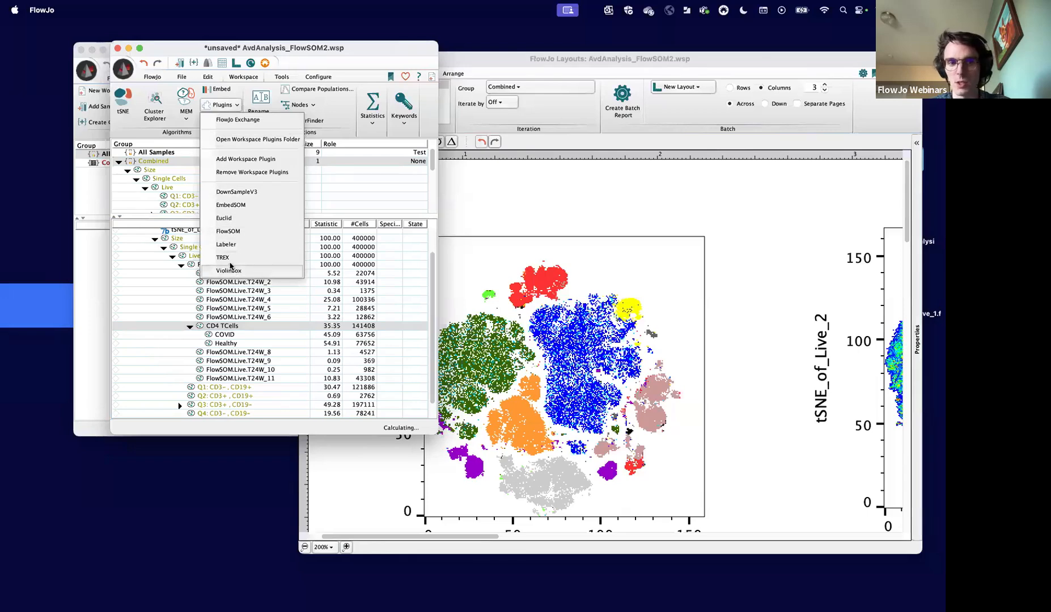
click(232, 258)
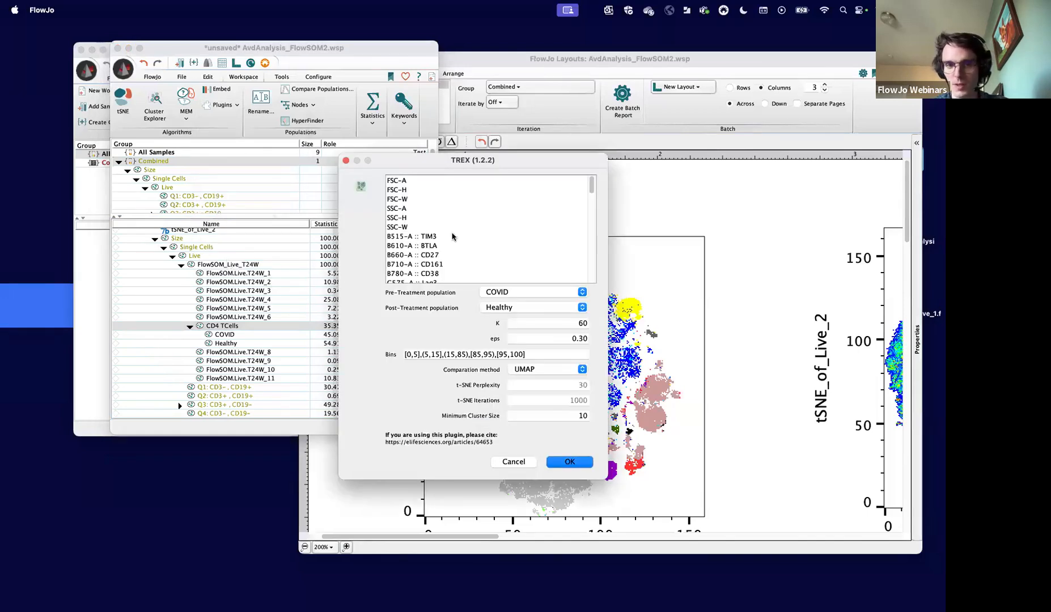
- Select all compensated parameters for the TREX analysis and exclude CD4
key(super+a)
scroll(444, 237, down, 10)
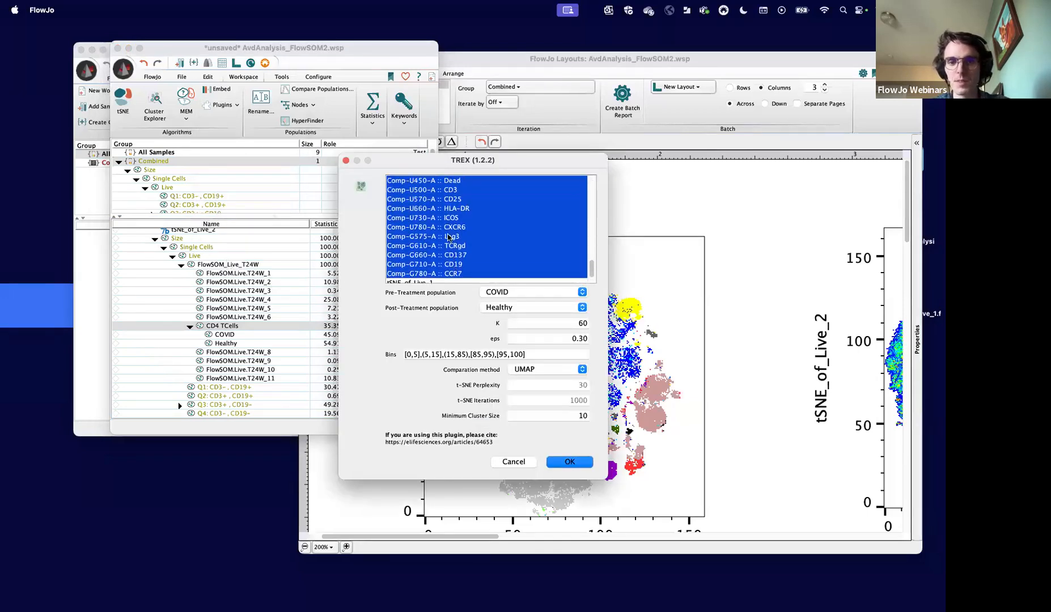
scroll(437, 227, up, 3)
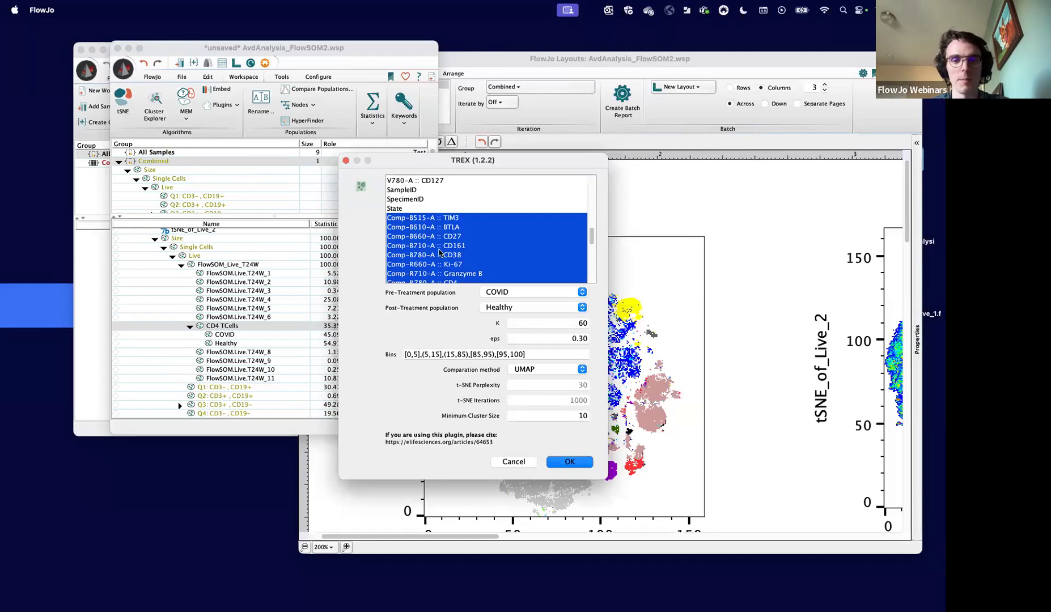
scroll(436, 247, down, 2)
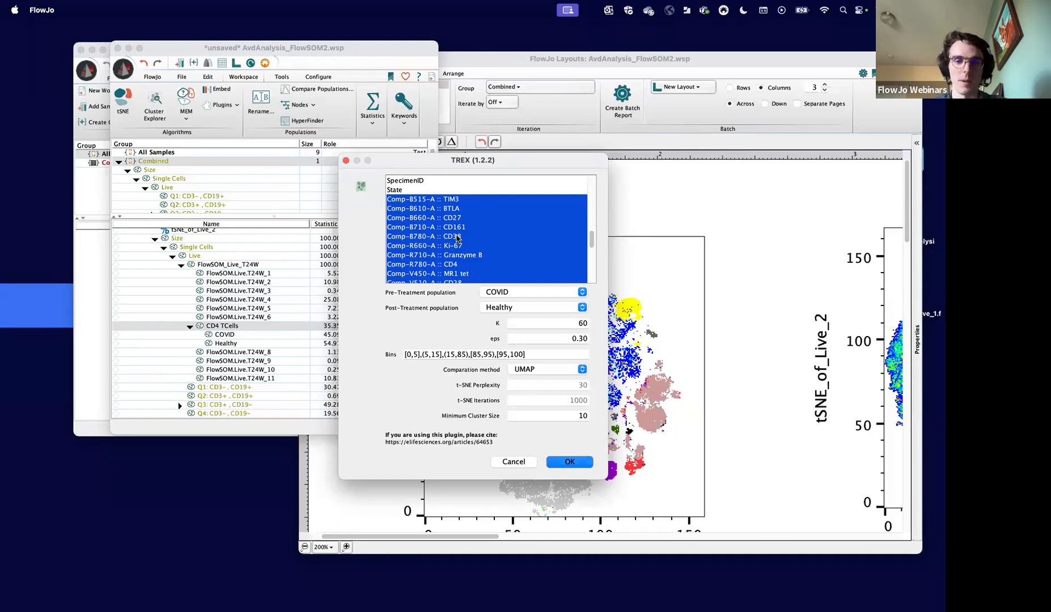
super+click(456, 265)
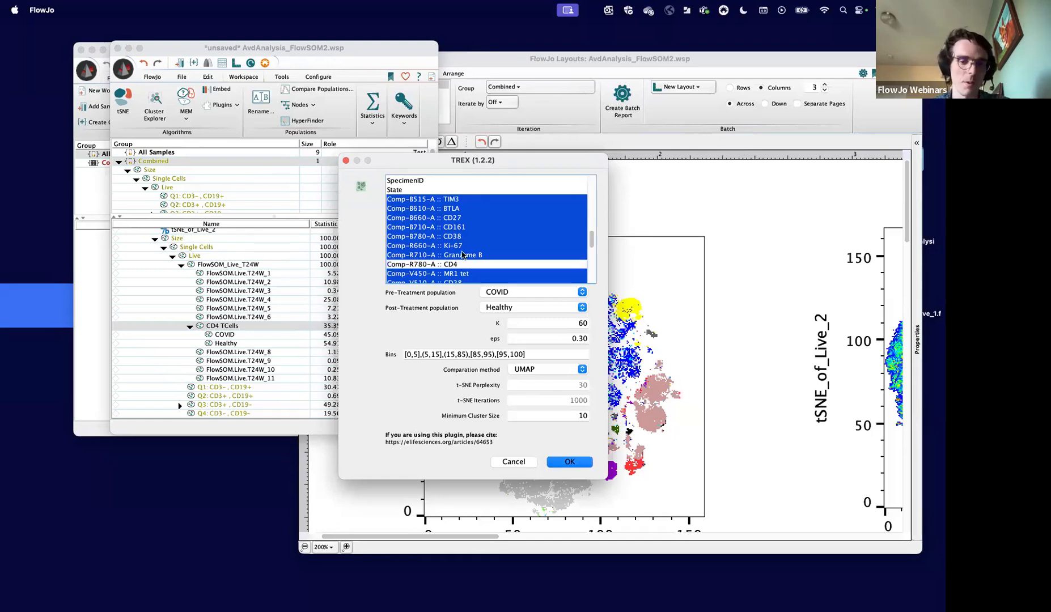
- Exclude the compensated CD8, Dead, CD3 and CD19 parameters from the TREX selection and review the remaining markers
scroll(466, 245, down, 3)
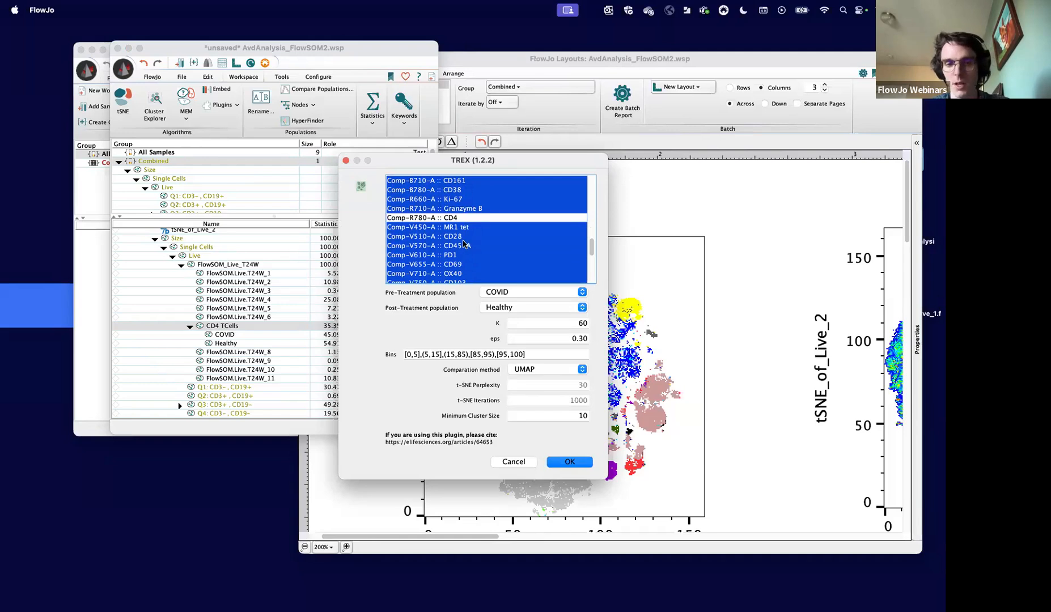
scroll(448, 242, down, 4)
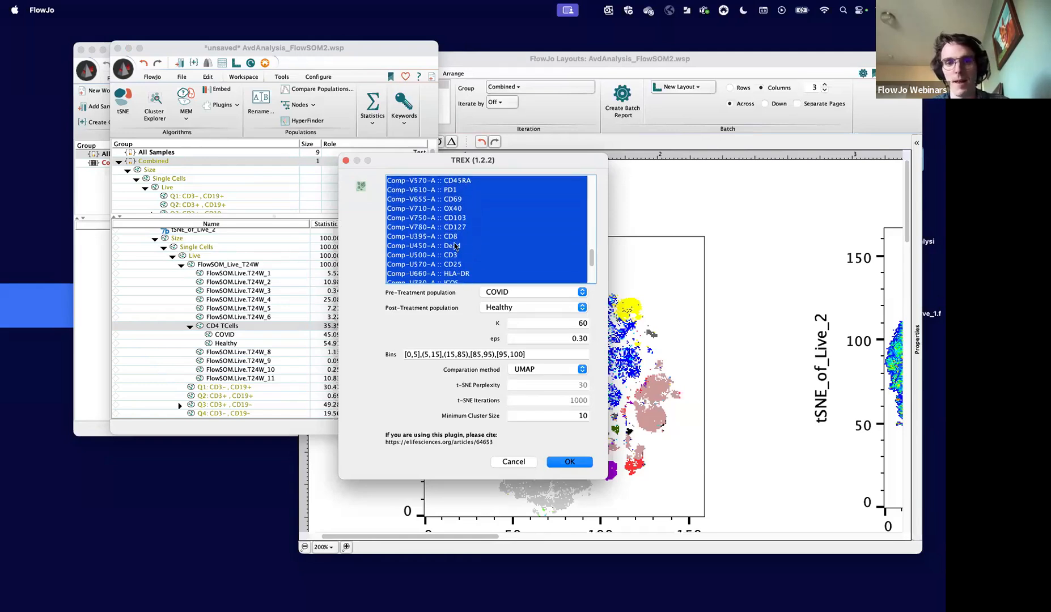
super+click(457, 237)
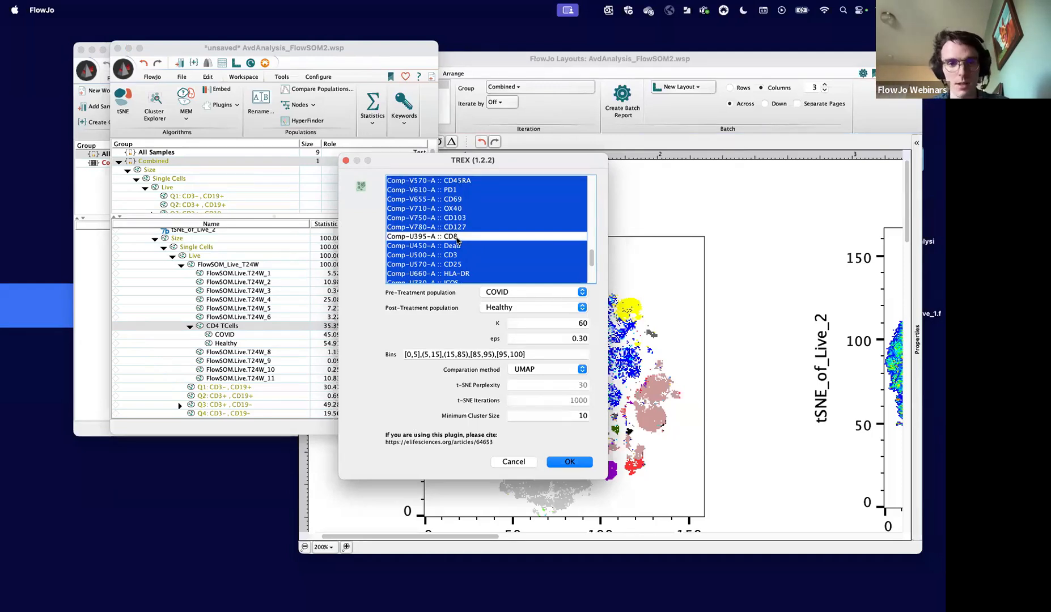
super+click(460, 246)
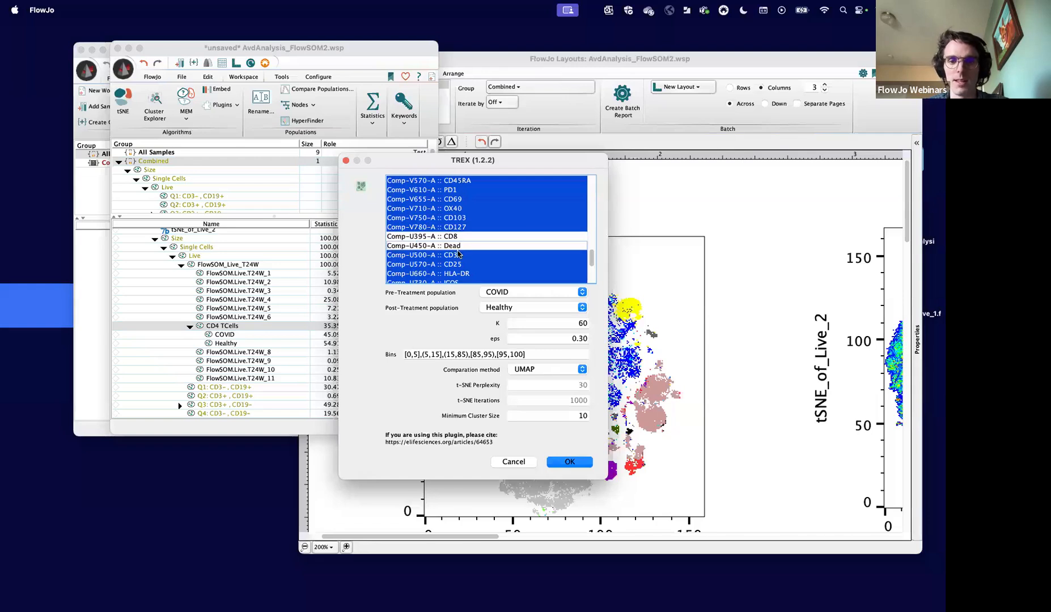
super+click(458, 254)
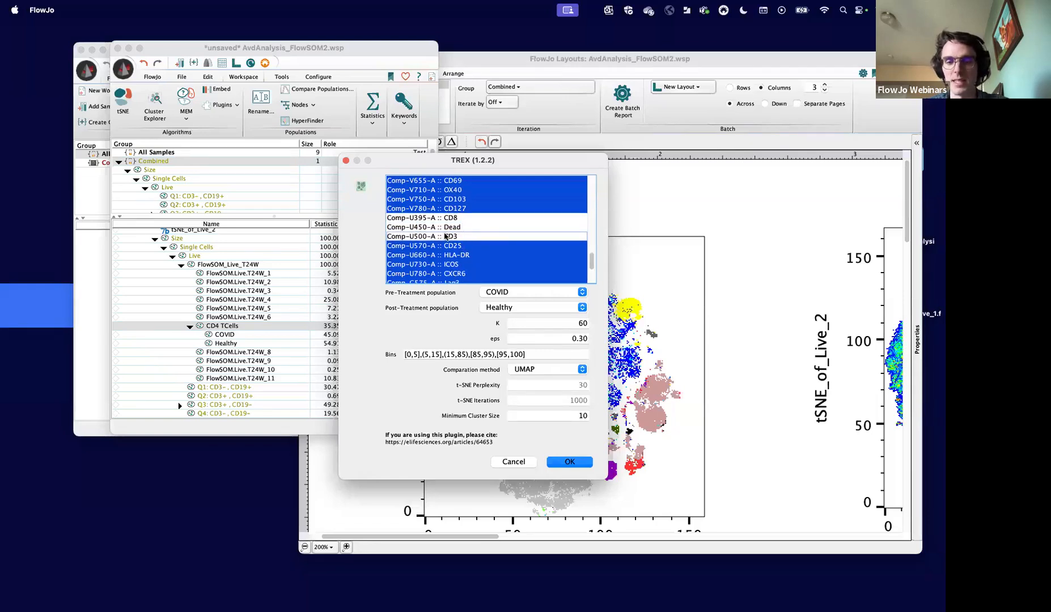
scroll(462, 240, down, 3)
scroll(463, 242, down, 2)
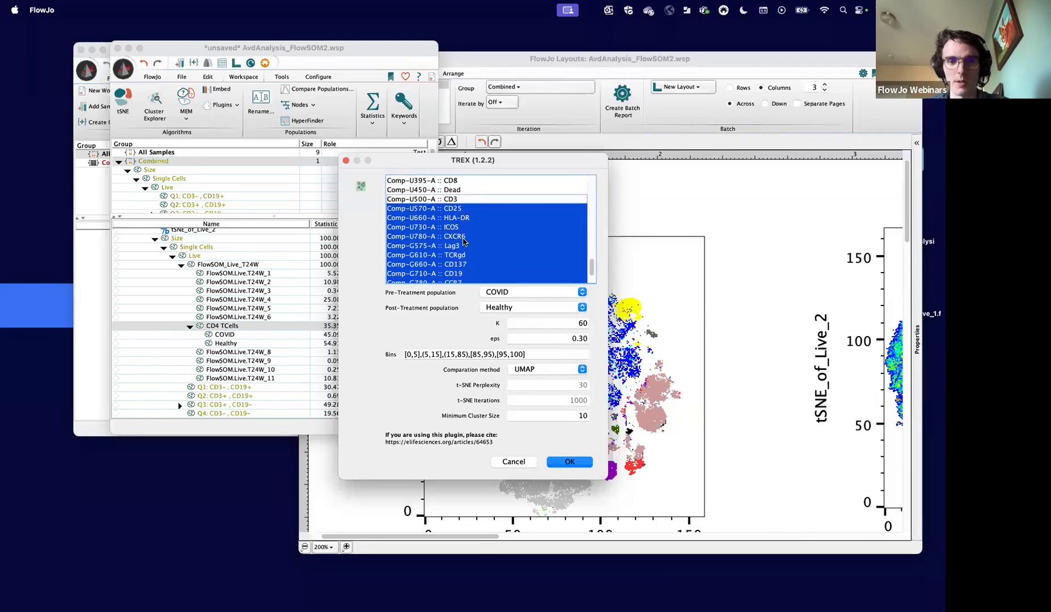
super+click(463, 264)
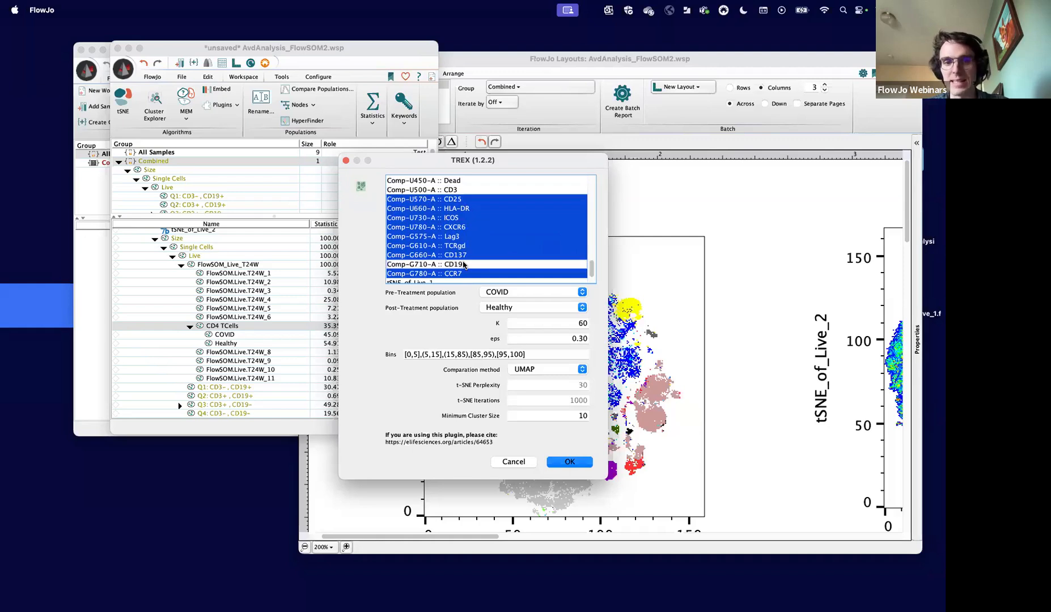
scroll(463, 261, up, 5)
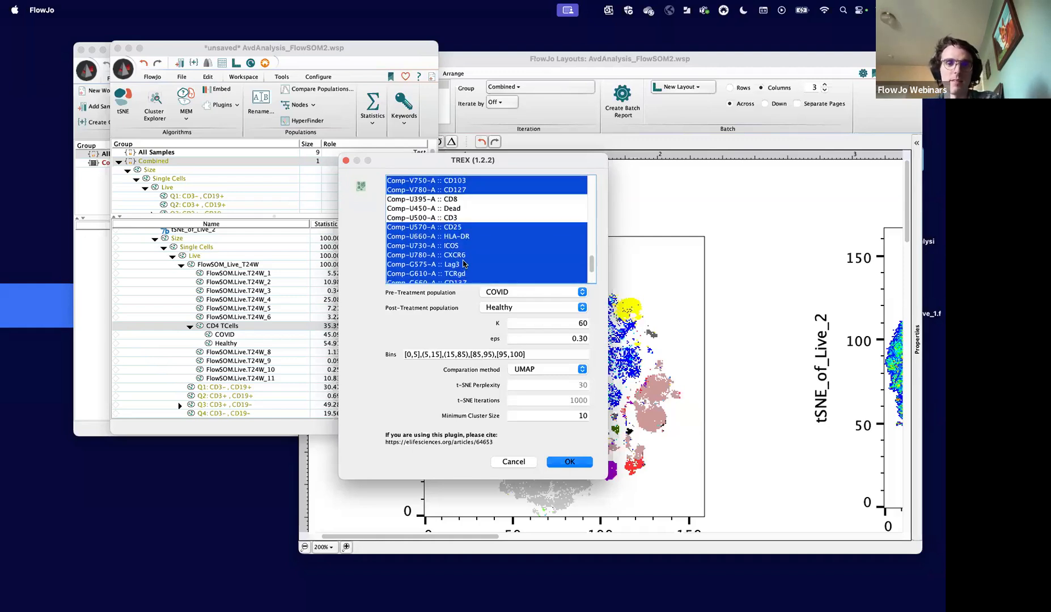
scroll(463, 258, up, 6)
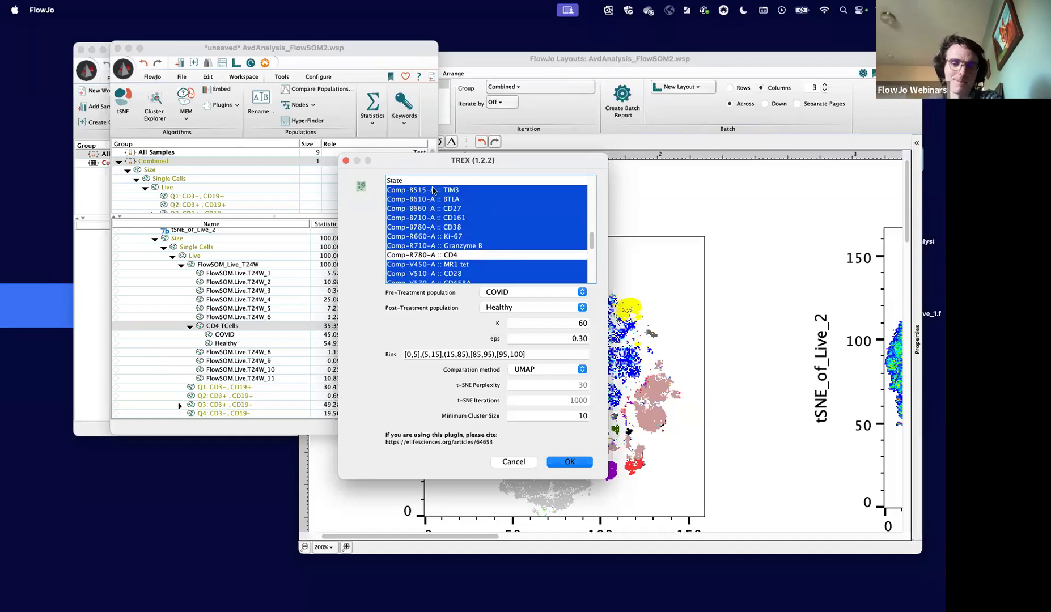
scroll(413, 227, down, 4)
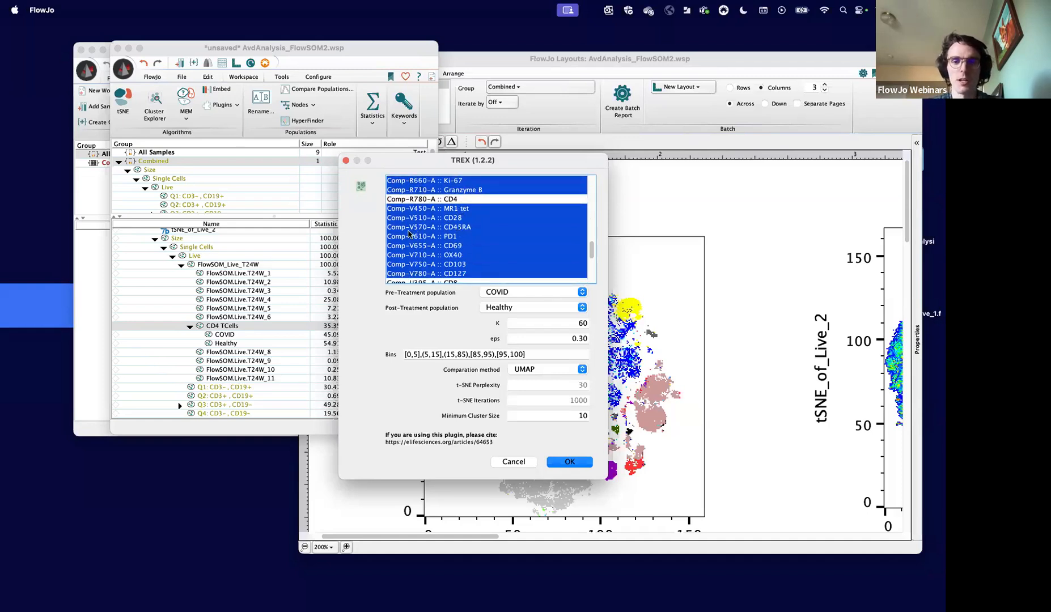
scroll(448, 229, down, 2)
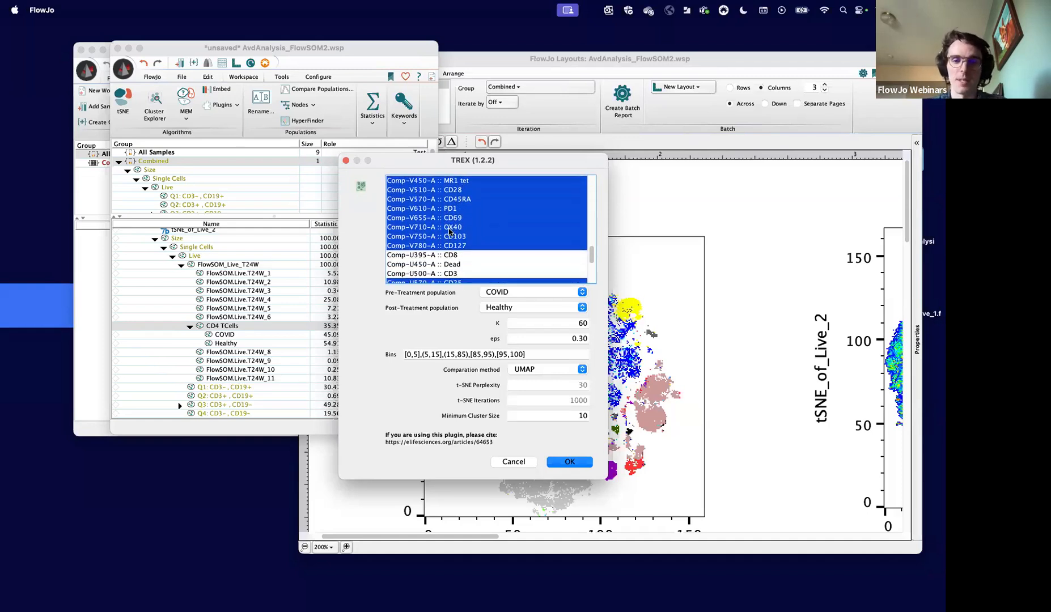
scroll(449, 231, down, 4)
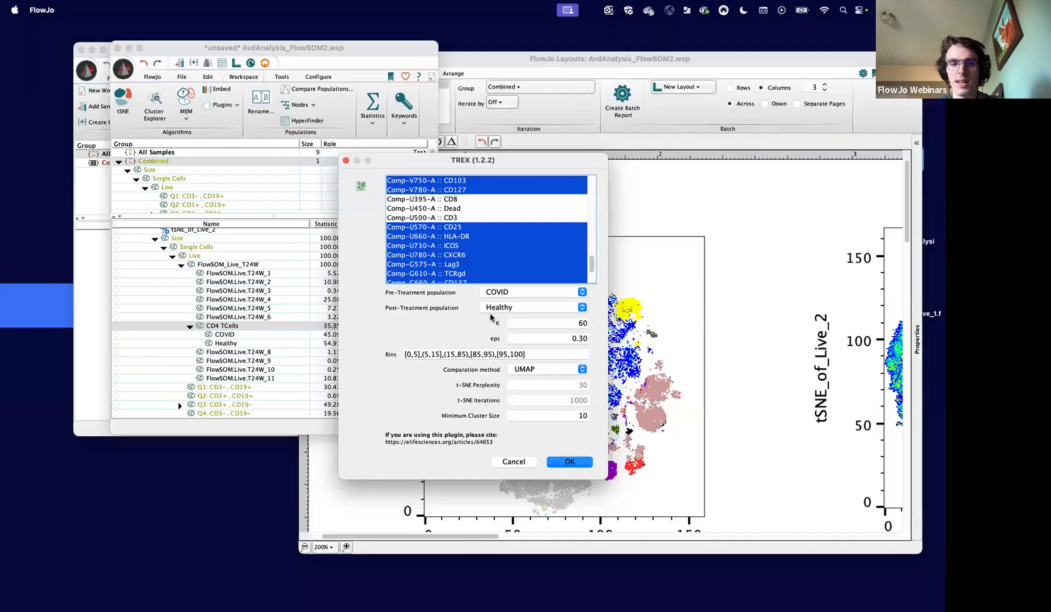
- Set Healthy as the pre-treatment population and COVID as the post-treatment population for TREX
drag(375, 162, 417, 162)
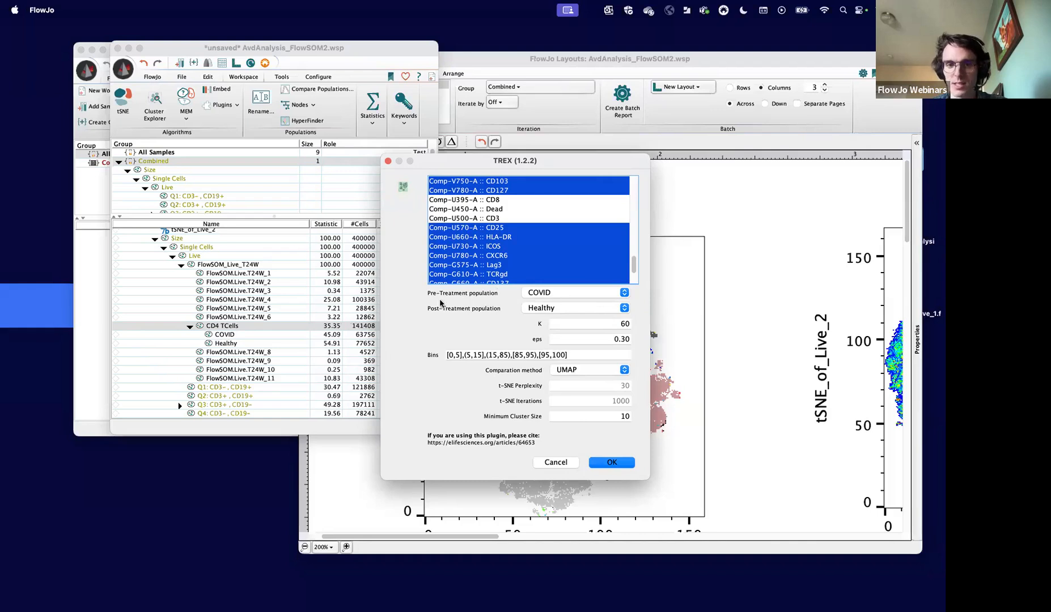
click(544, 292)
click(548, 302)
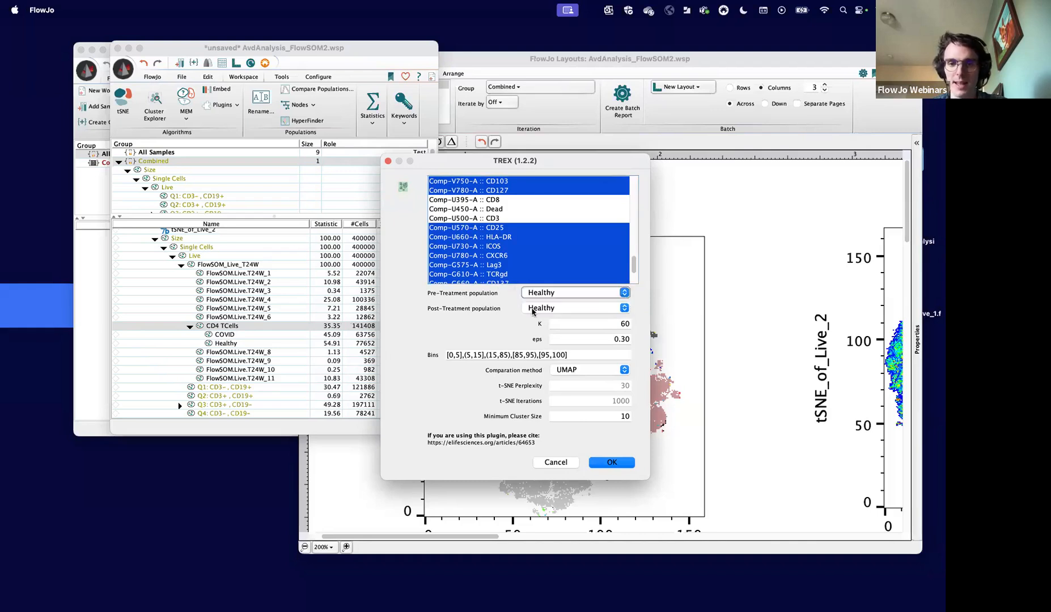
click(540, 307)
click(544, 299)
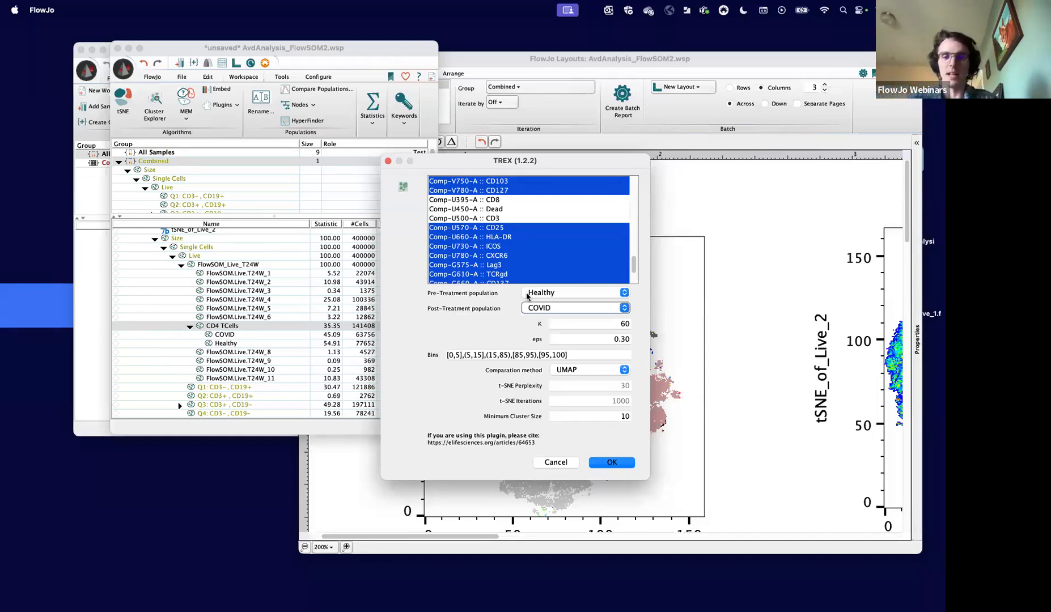
- Examine the TREX K and eps settings and the available comparison methods, keeping UMAP
click(579, 328)
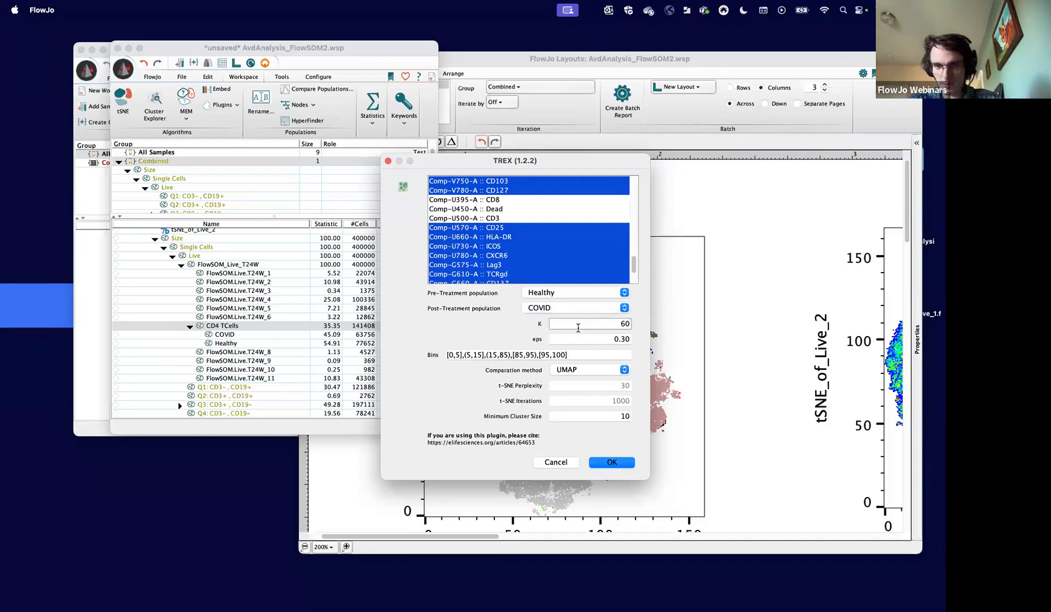
click(589, 372)
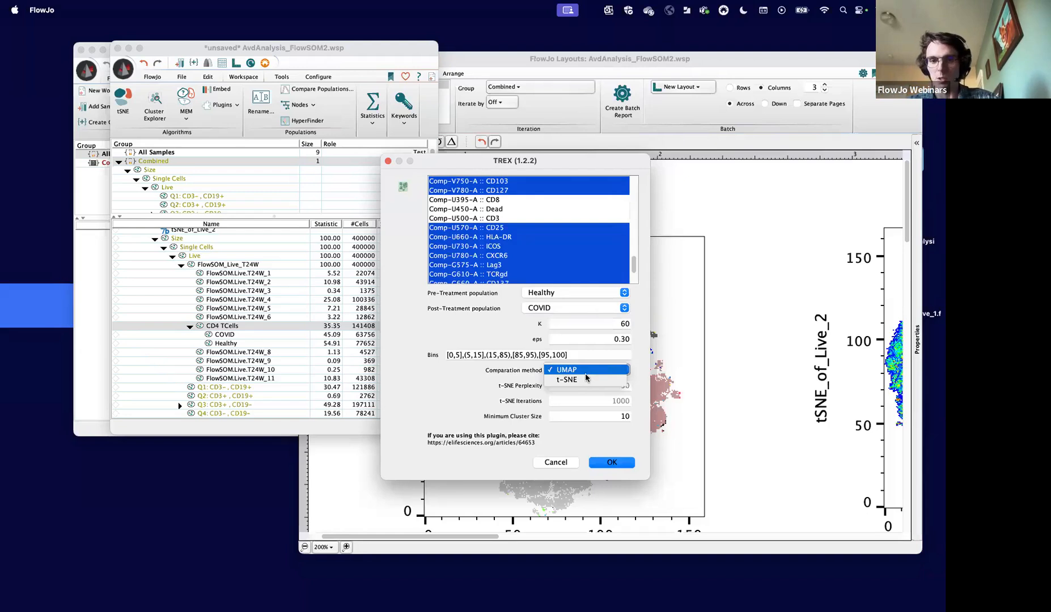
click(533, 377)
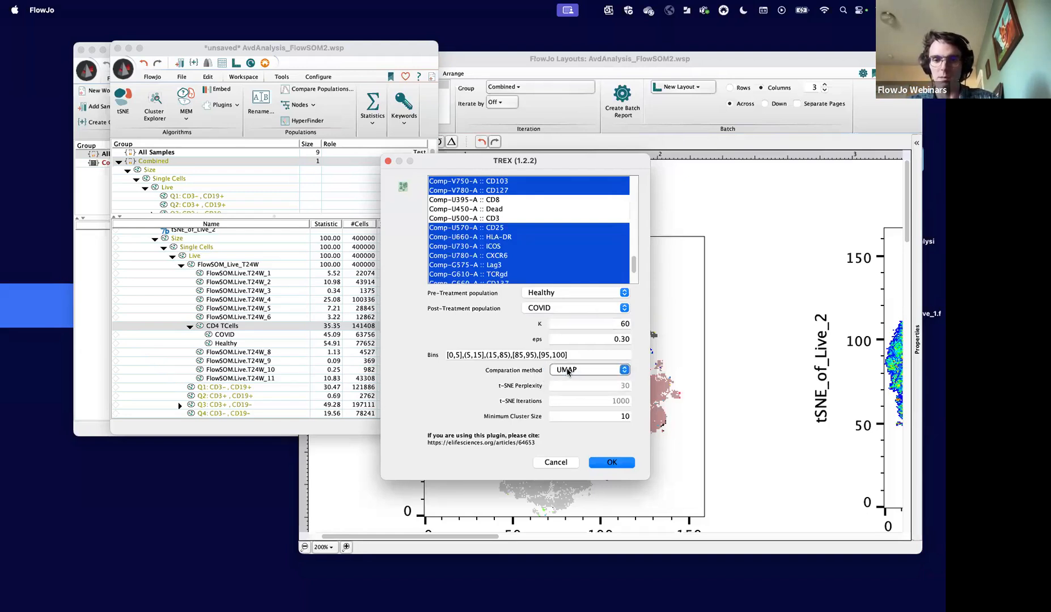
click(576, 322)
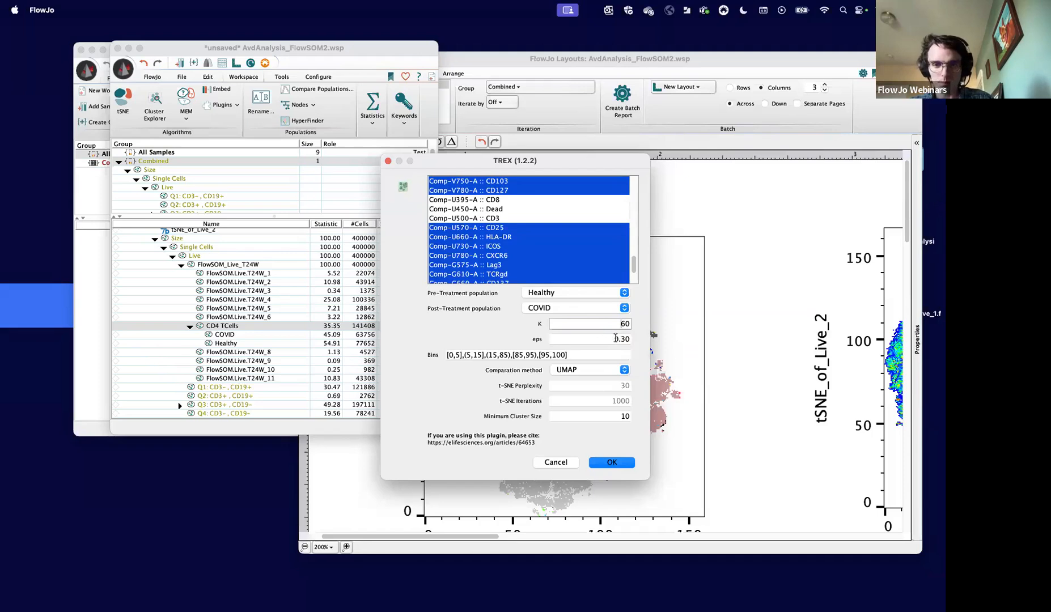
click(552, 343)
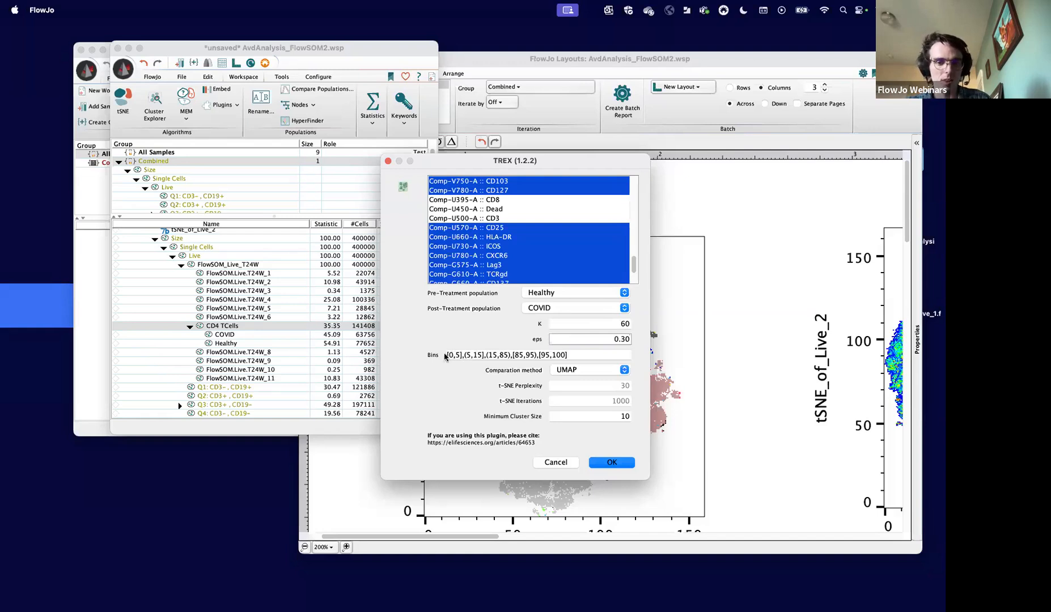
- Try moving the boundary between the first two TREX bins to 7, giving [0,7],(7,15]
click(503, 359)
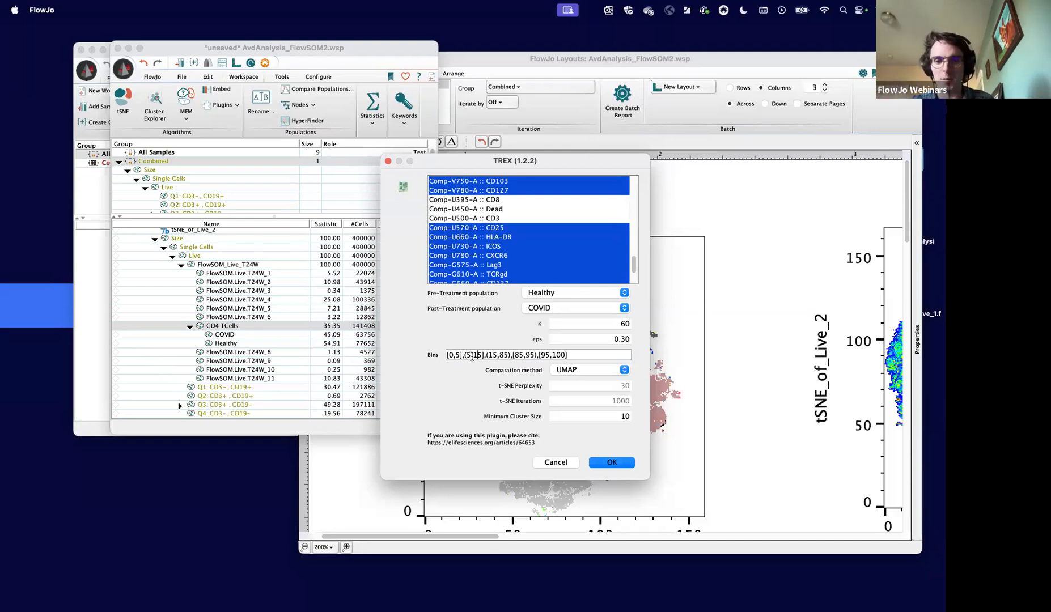
click(453, 356)
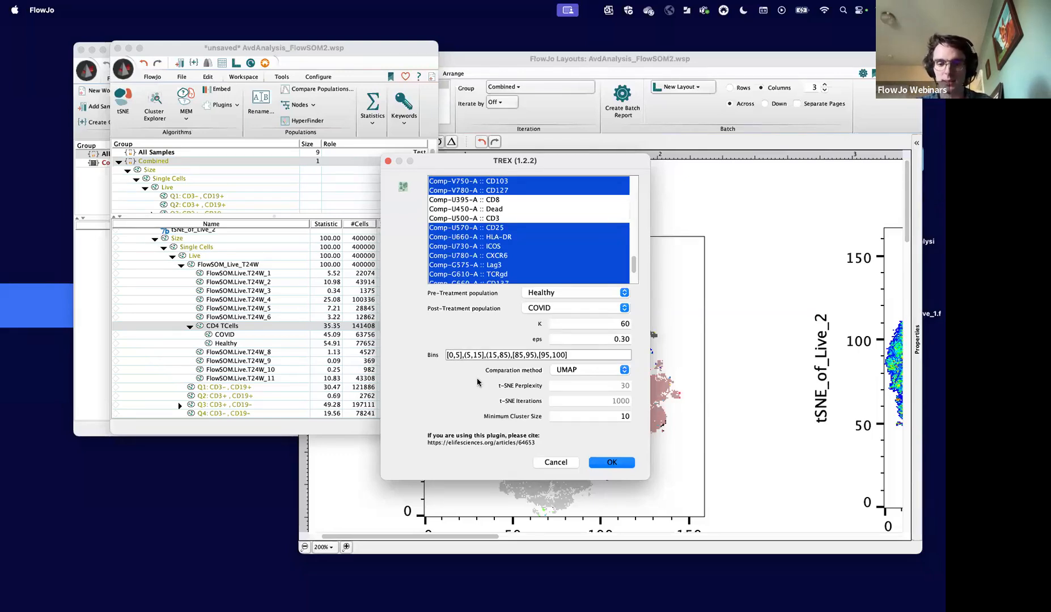
key(BackSpace)
text(7)
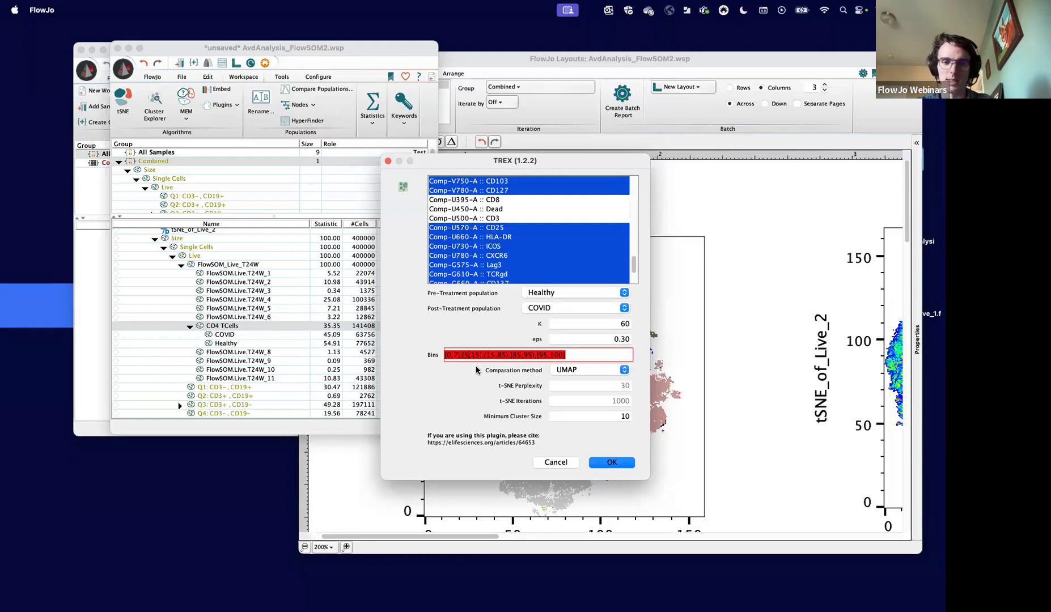
key(BackSpace)
text(7)
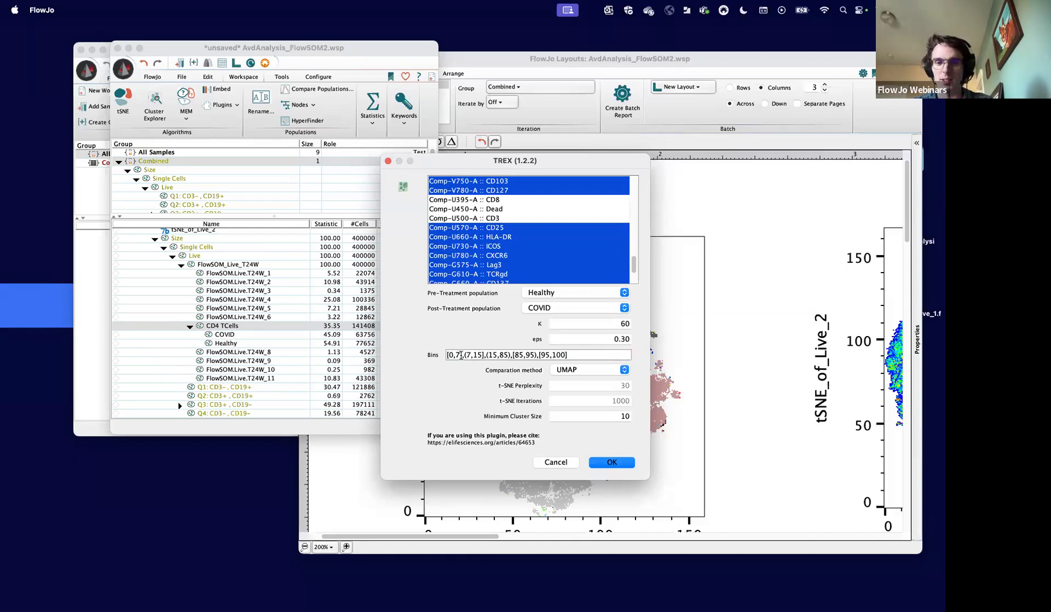
- Restore the first two TREX bins to [0,5],(5,15]
key(BackSpace)
text(5)
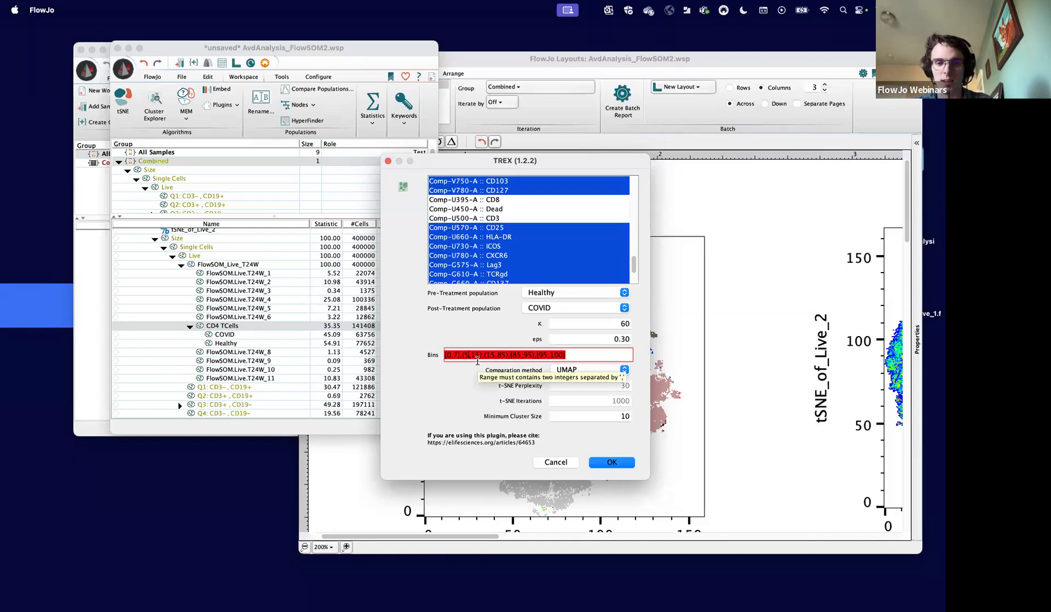
key(BackSpace)
text(5)
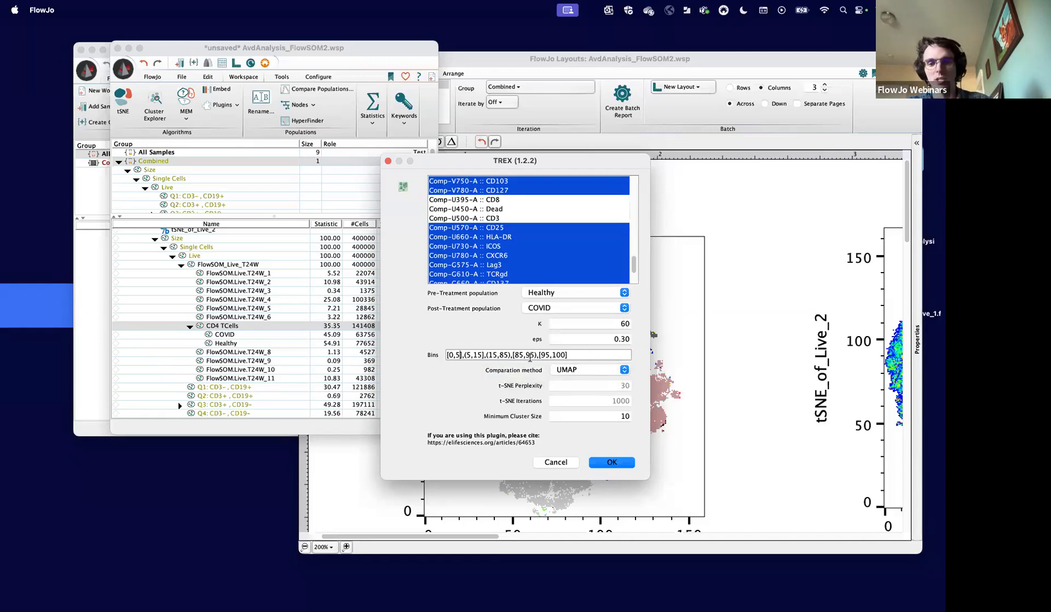
- Close the TREX setup without running it and close the layout window
click(617, 417)
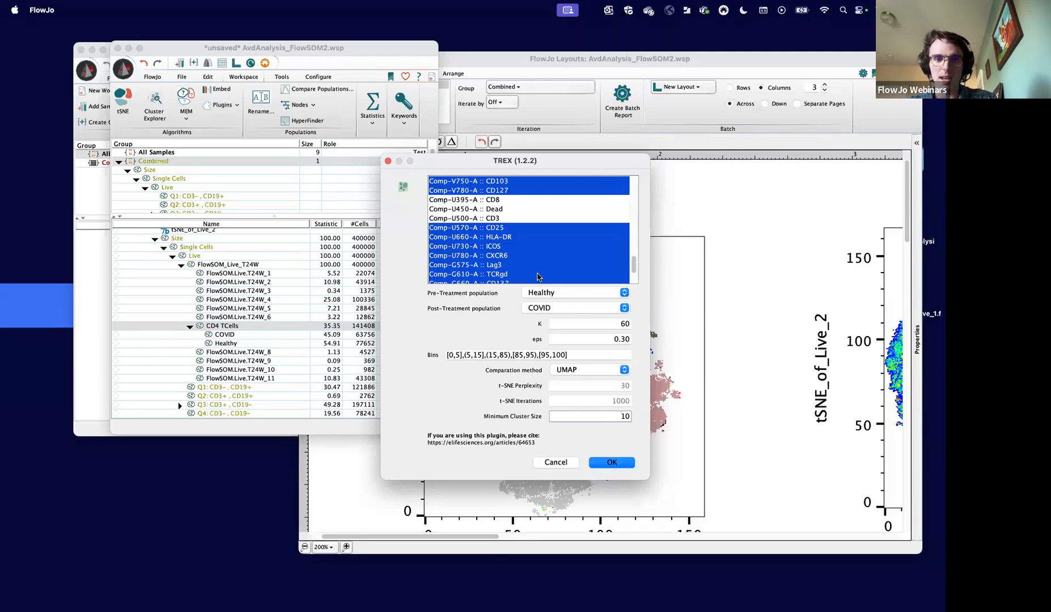
click(387, 161)
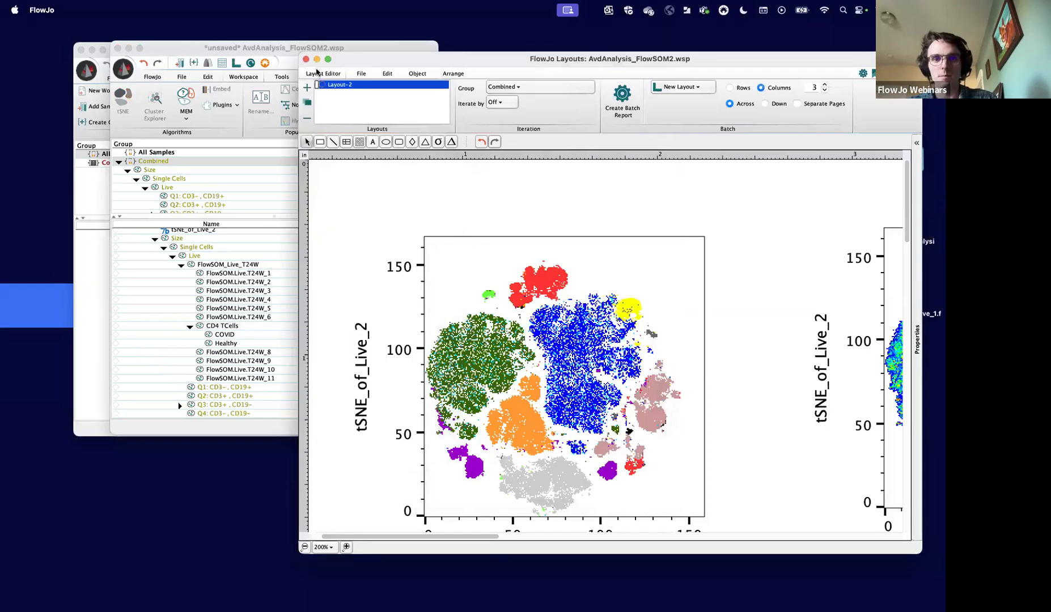
click(305, 60)
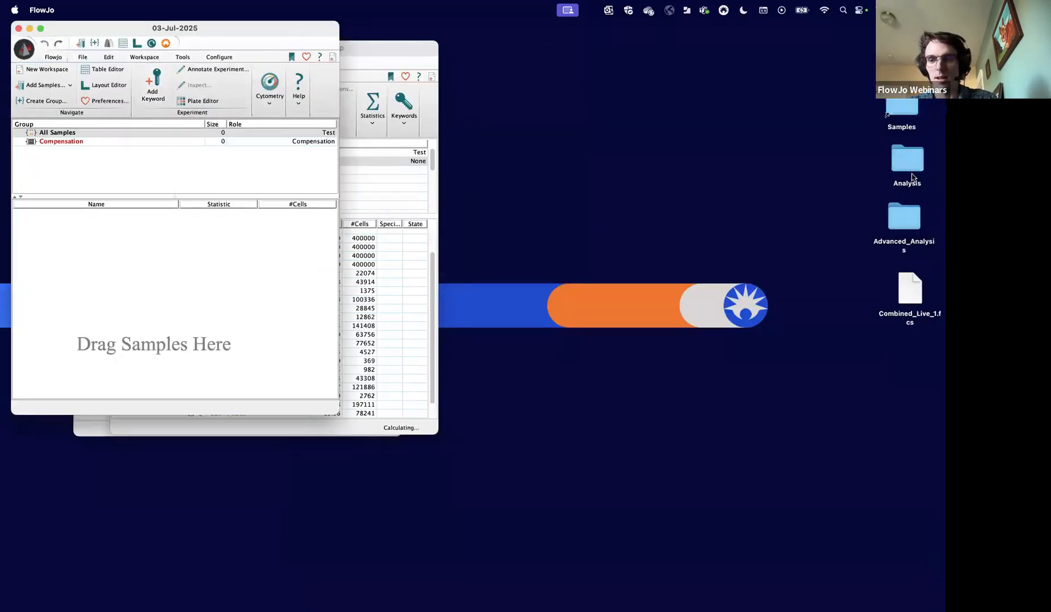
- Open the saved workspace AdvAnalysis_TREX.wsp from the Advanced_Analysis folder on the desktop
click(887, 214)
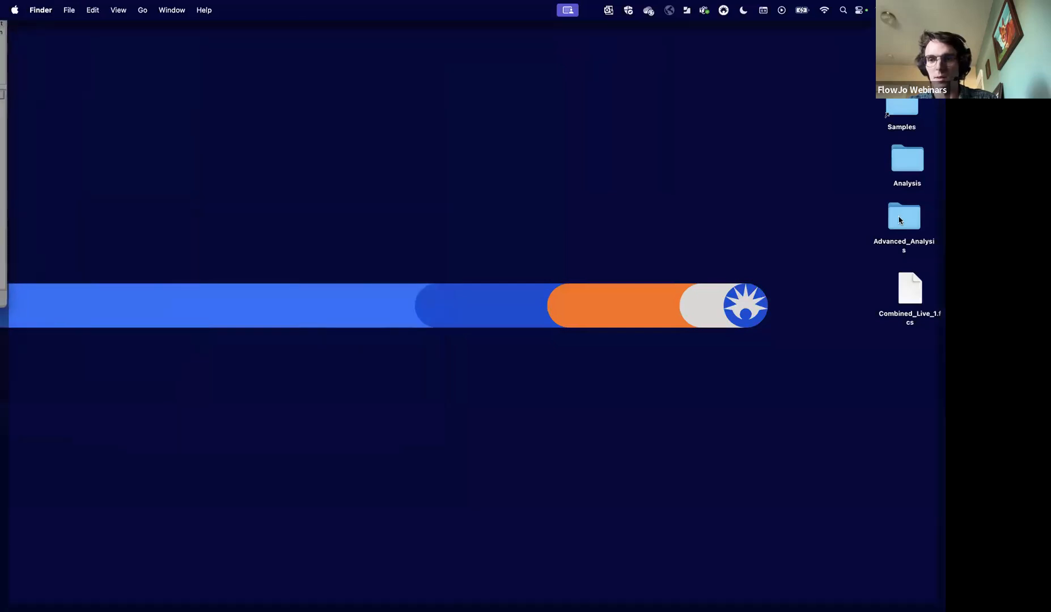
double_click(903, 218)
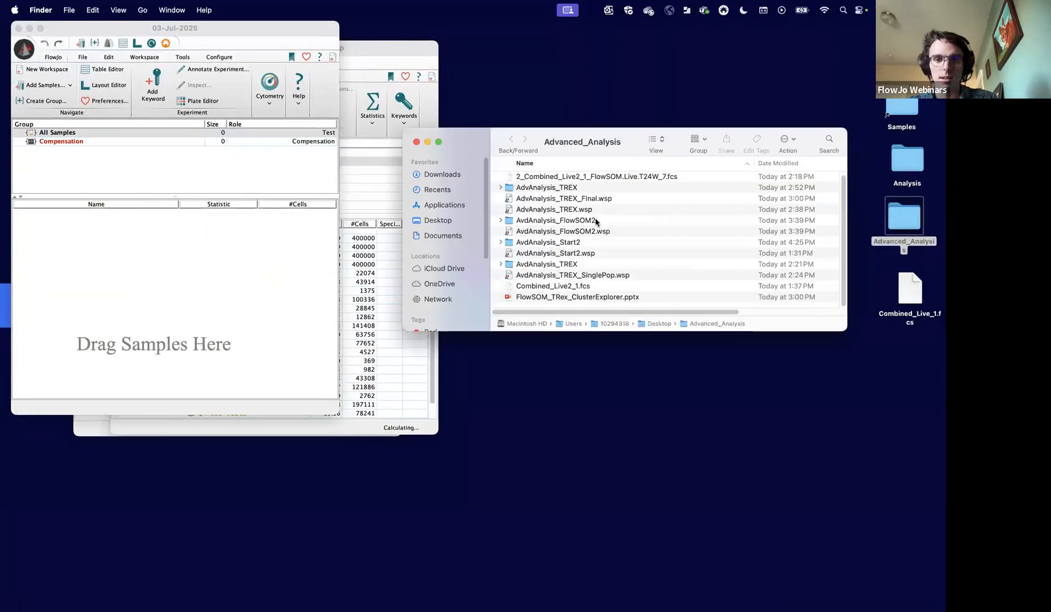
click(587, 212)
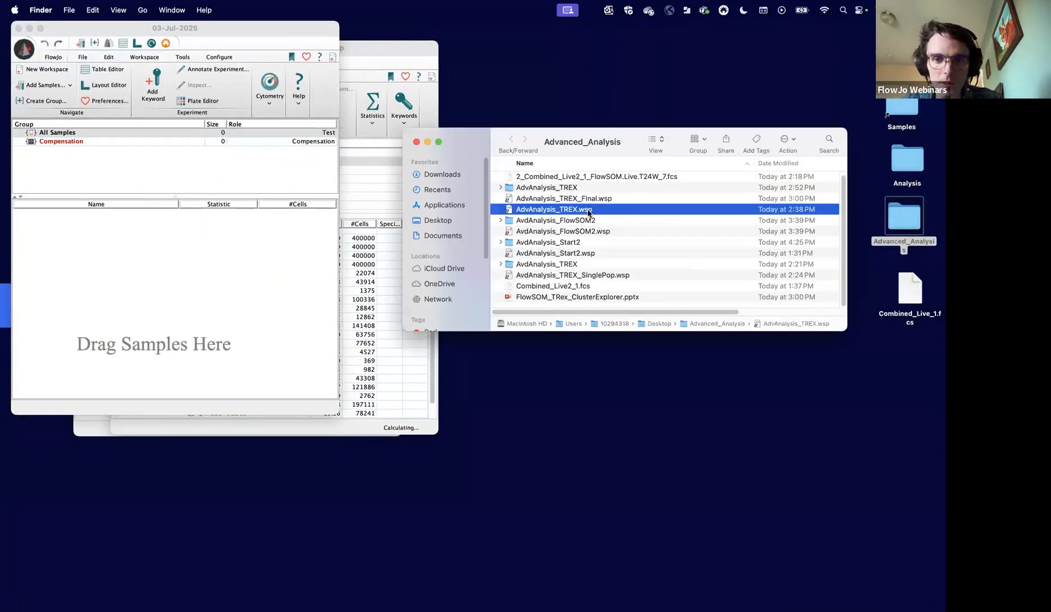
drag(587, 211, 303, 355)
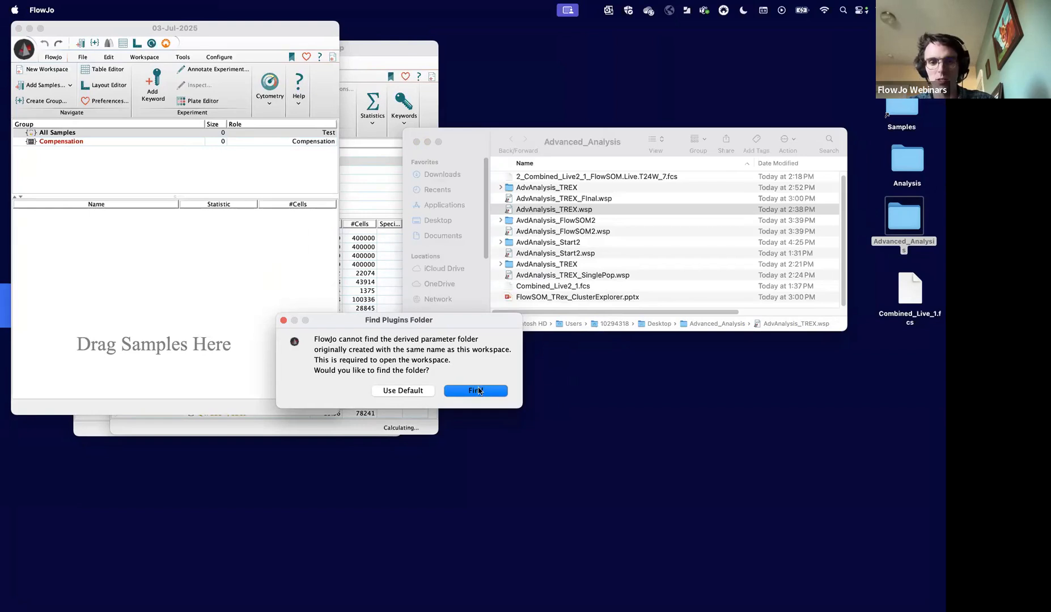
- Locate the missing derived parameter folder by choosing AdvAnalysis_TREX inside Advanced_Analysis as the plugins folder
click(476, 390)
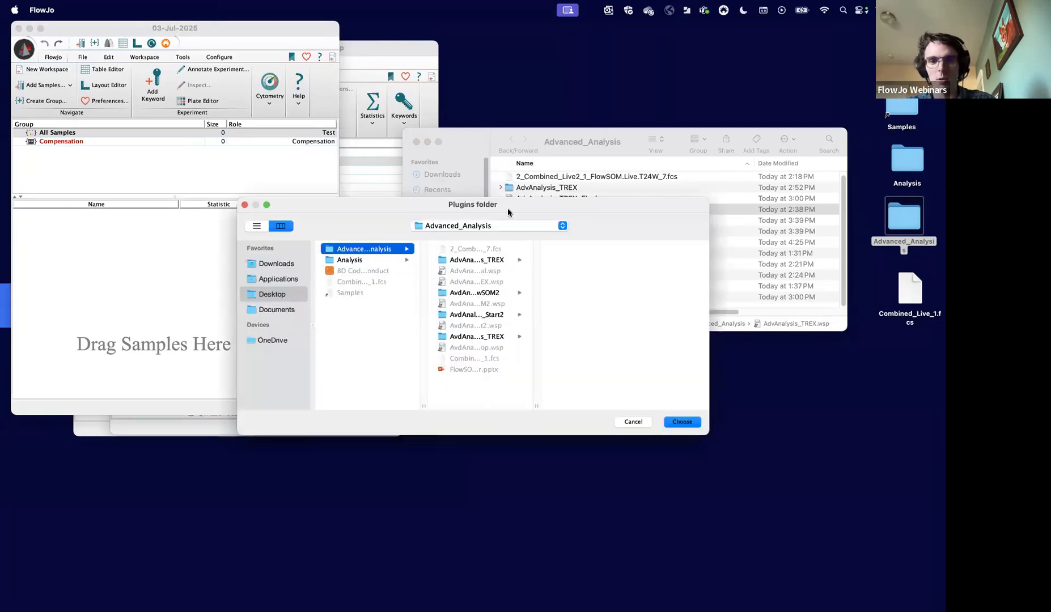
drag(525, 207, 473, 271)
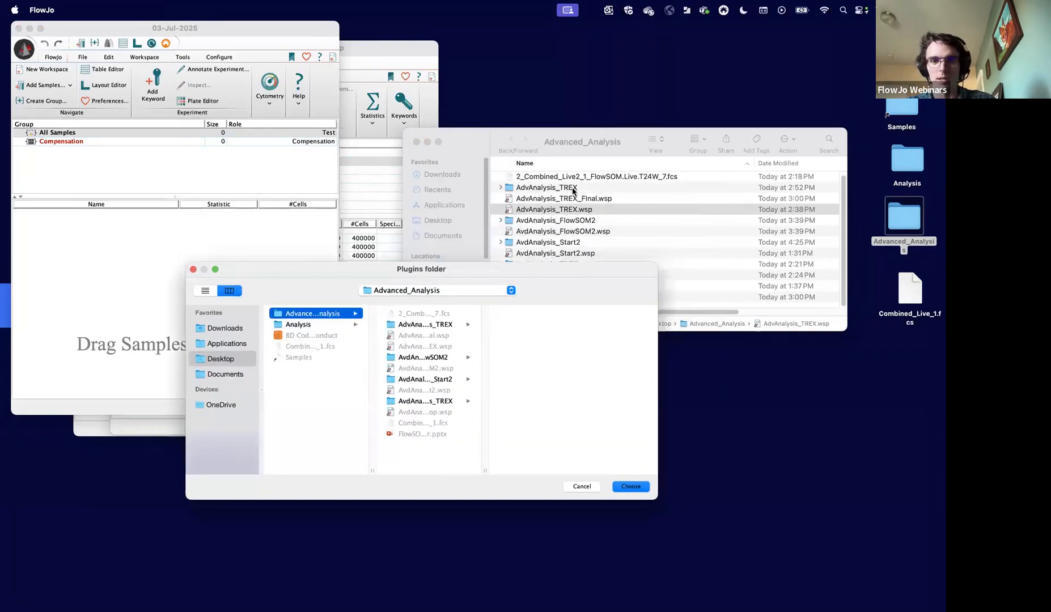
click(452, 327)
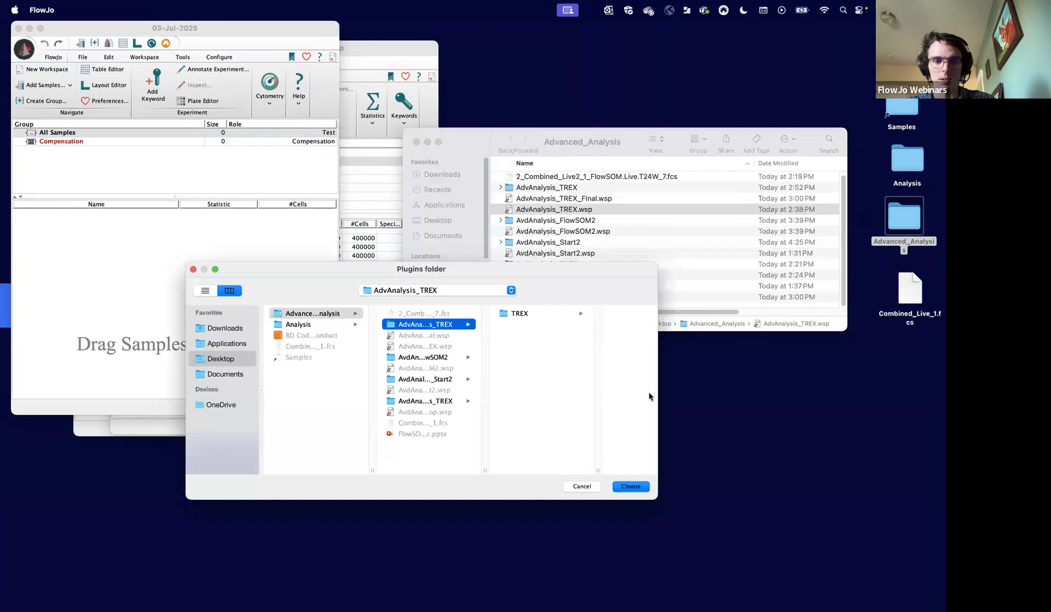
click(640, 486)
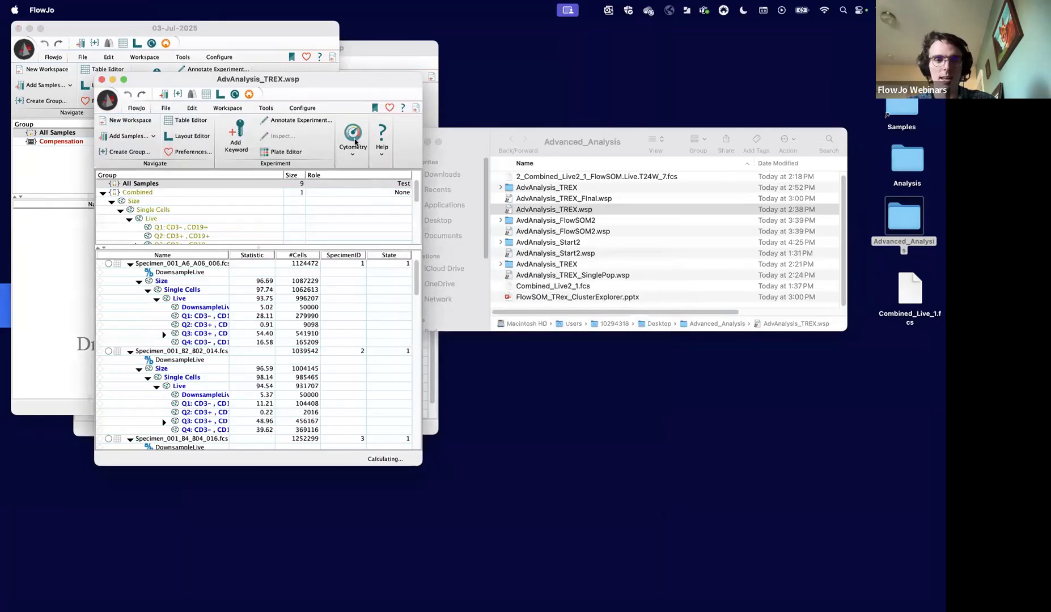
- Close the empty workspace, select the Combined group in AdvAnalysis_TREX.wsp and place its window beside the FlowSOM2 workspace
click(19, 28)
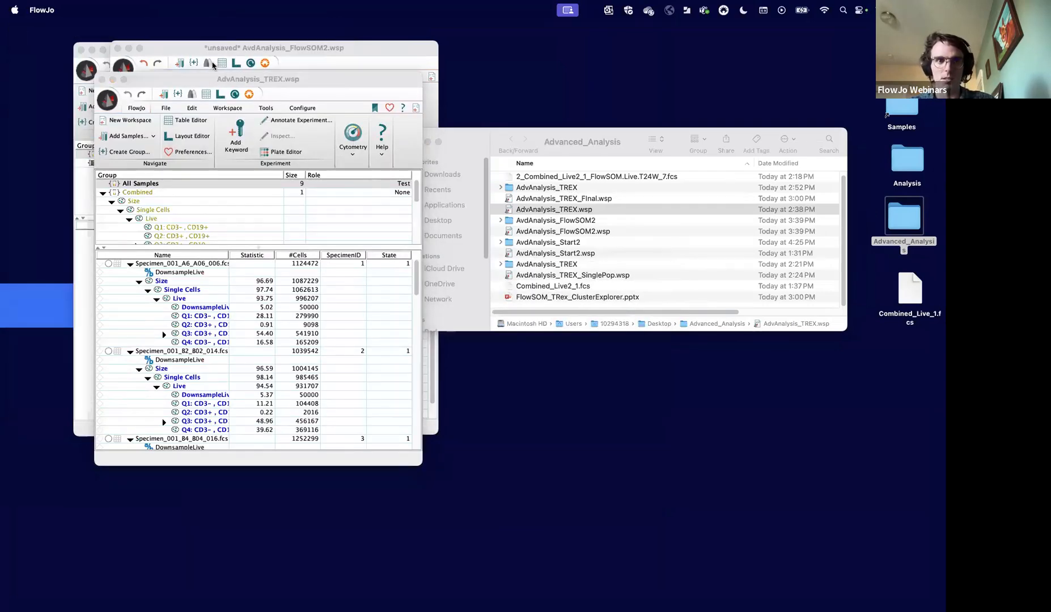
drag(214, 79, 214, 55)
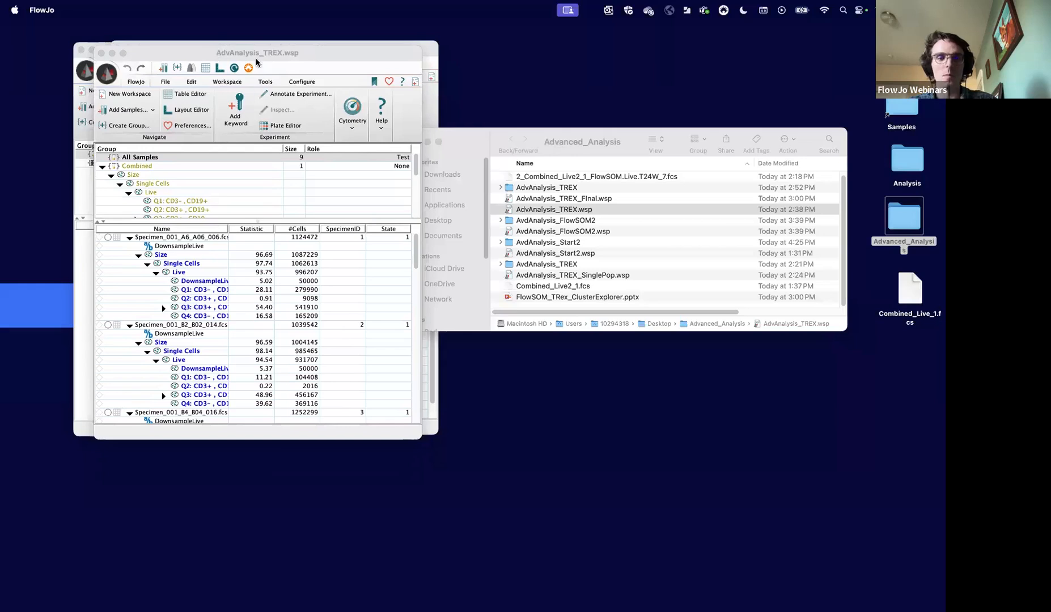
click(153, 171)
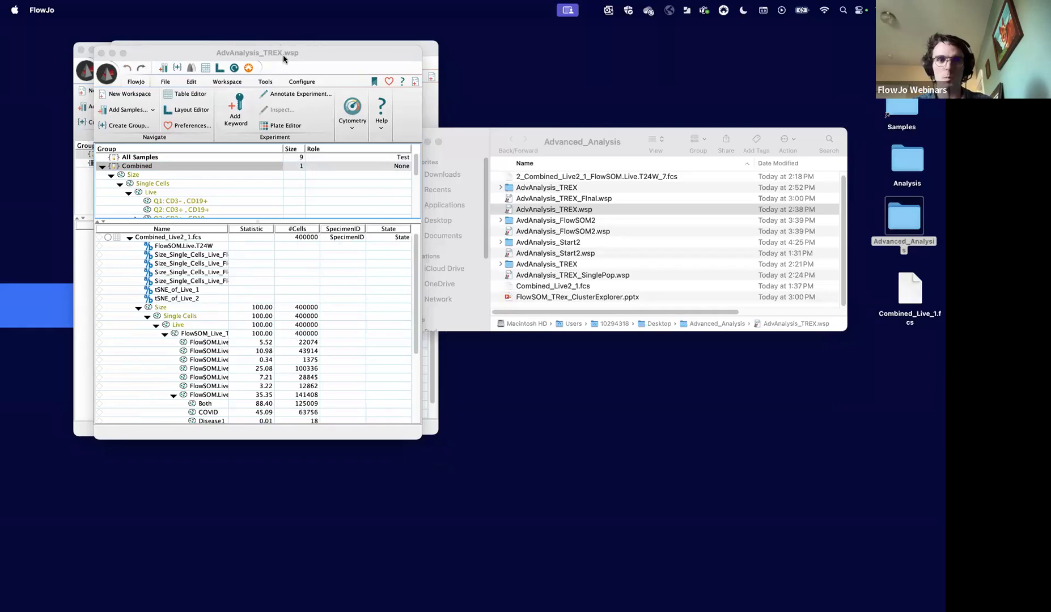
drag(283, 53, 626, 46)
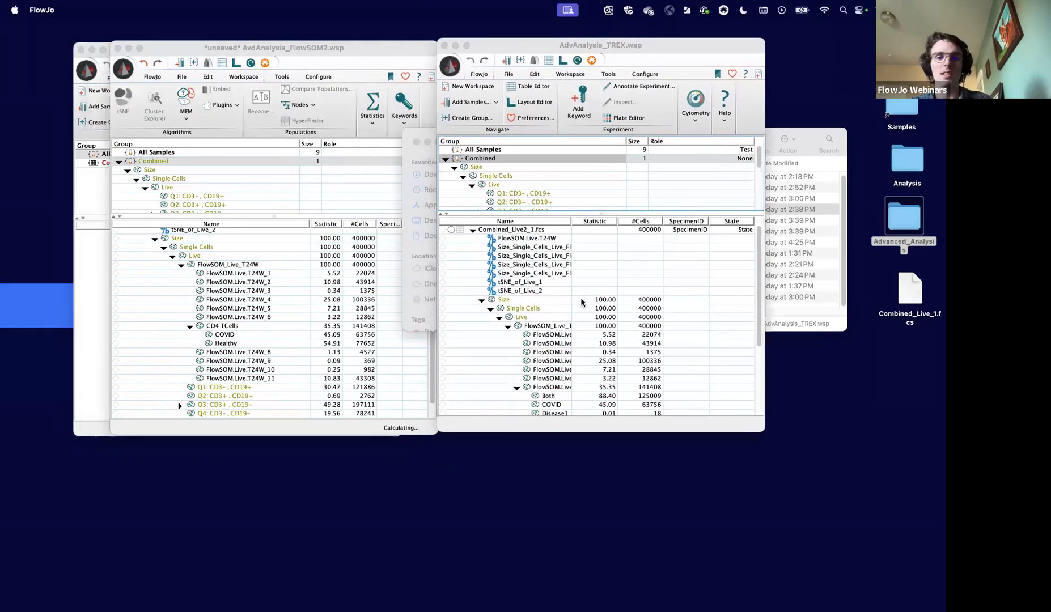
- Widen the Name column of the sample list to show more of the TREX derived parameter names
click(536, 274)
click(530, 255)
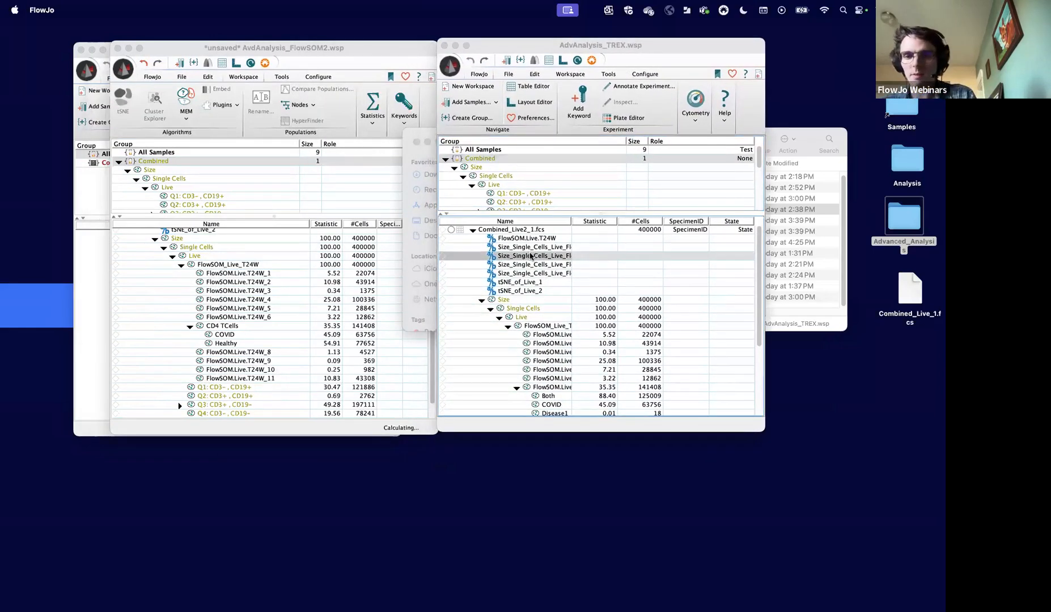
drag(570, 221, 673, 250)
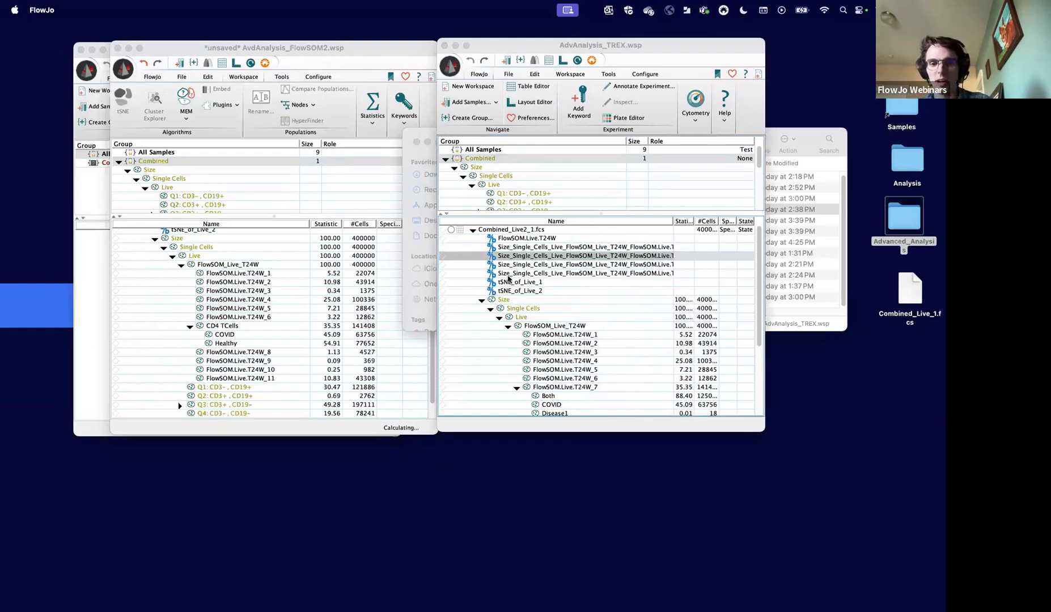
- Delete the Both population under FlowSOM.Live.T24W_7
scroll(509, 283, down, 3)
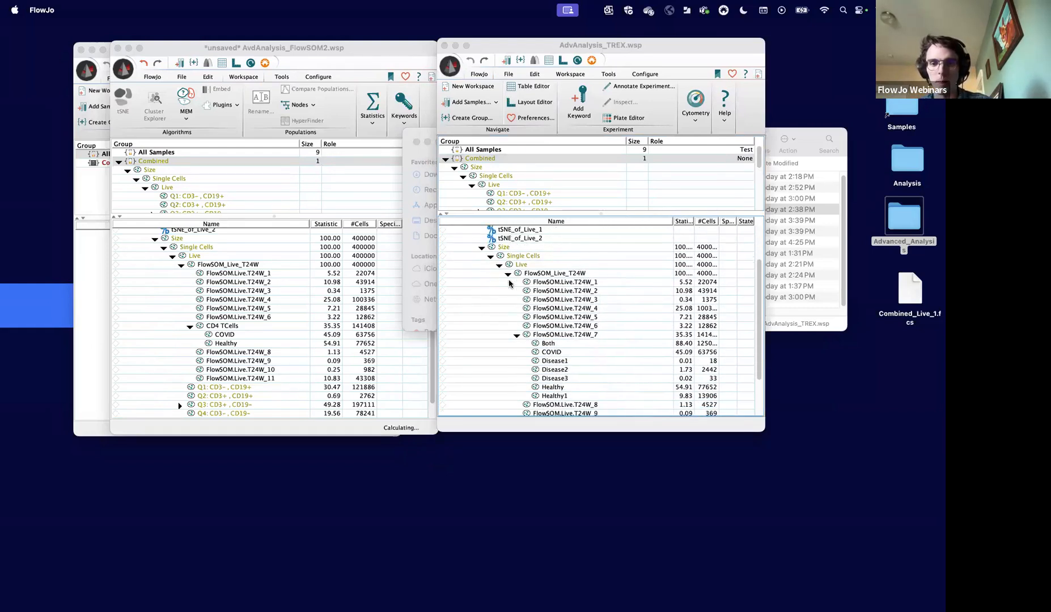
click(550, 344)
shift+click(558, 397)
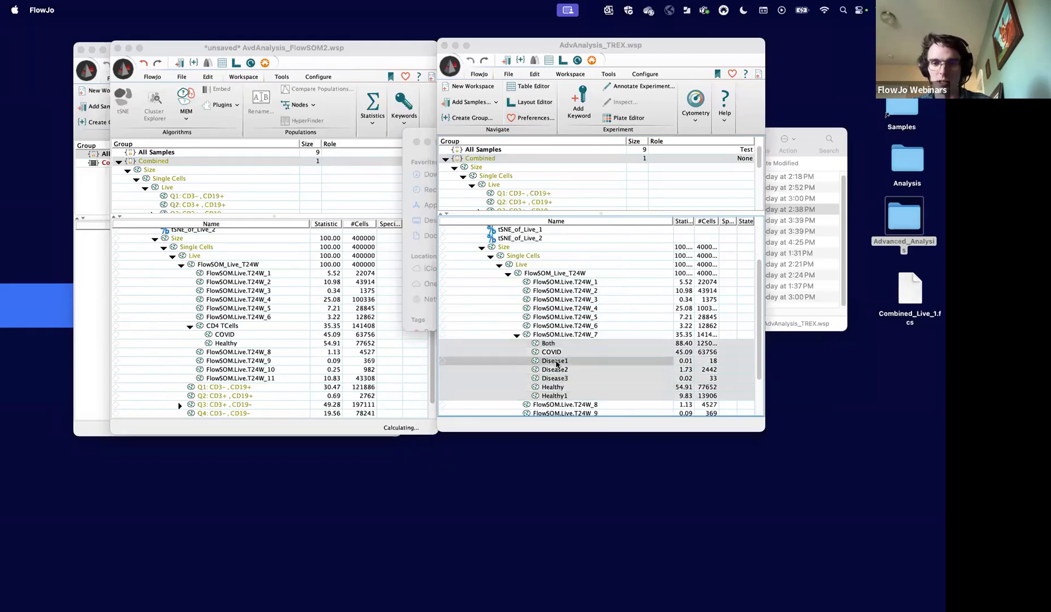
key(Up)
key(Up)
key(Up)
key(Down)
key(Delete)
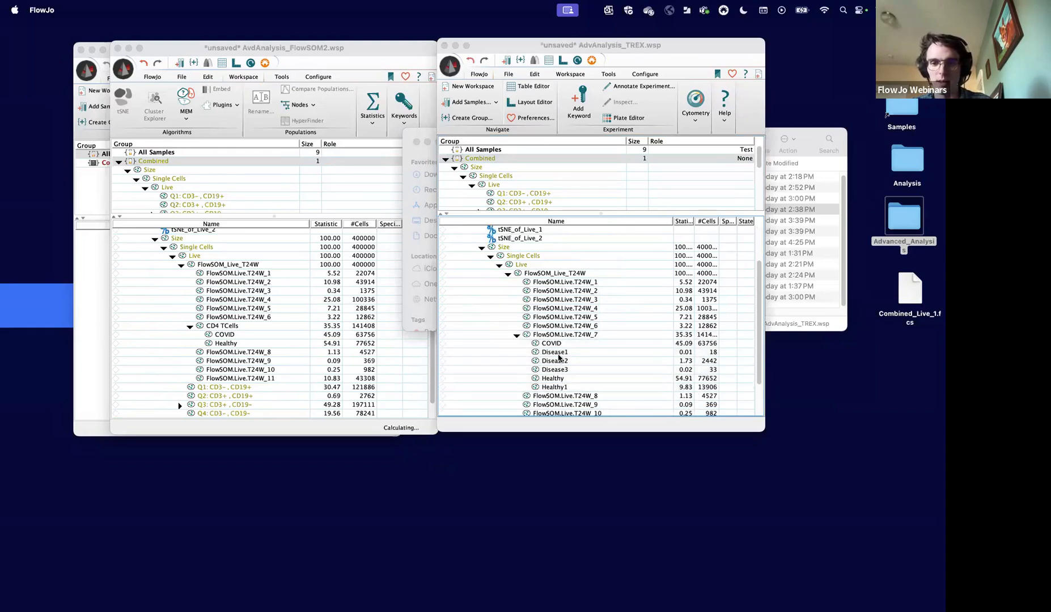
- Delete the Disease1, Disease2, Disease3 and Healthy1 populations under FlowSOM.Live.T24W_7
click(558, 355)
shift+click(561, 372)
key(Delete)
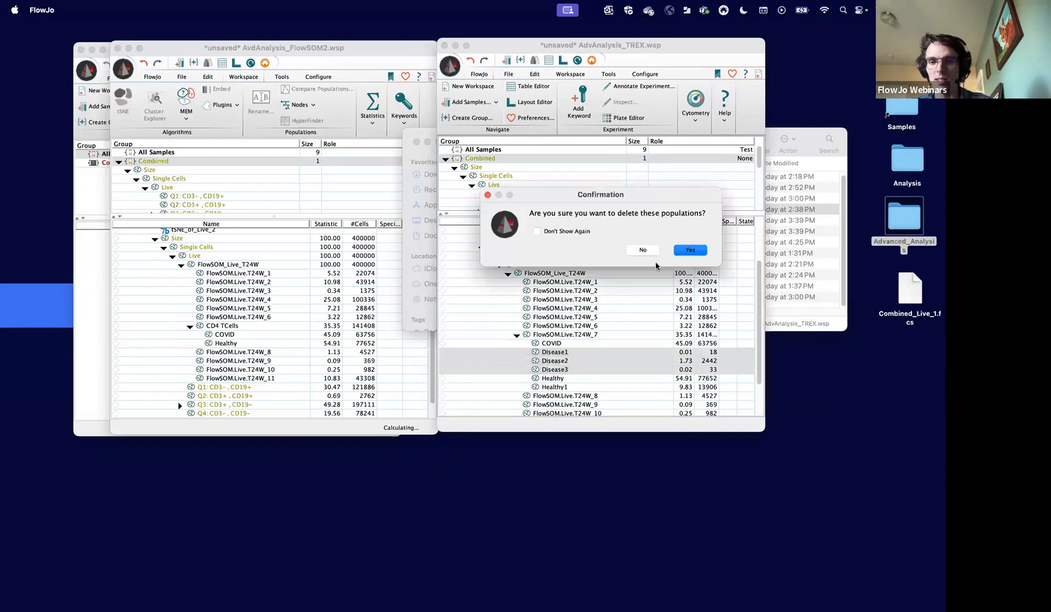
click(690, 253)
click(578, 358)
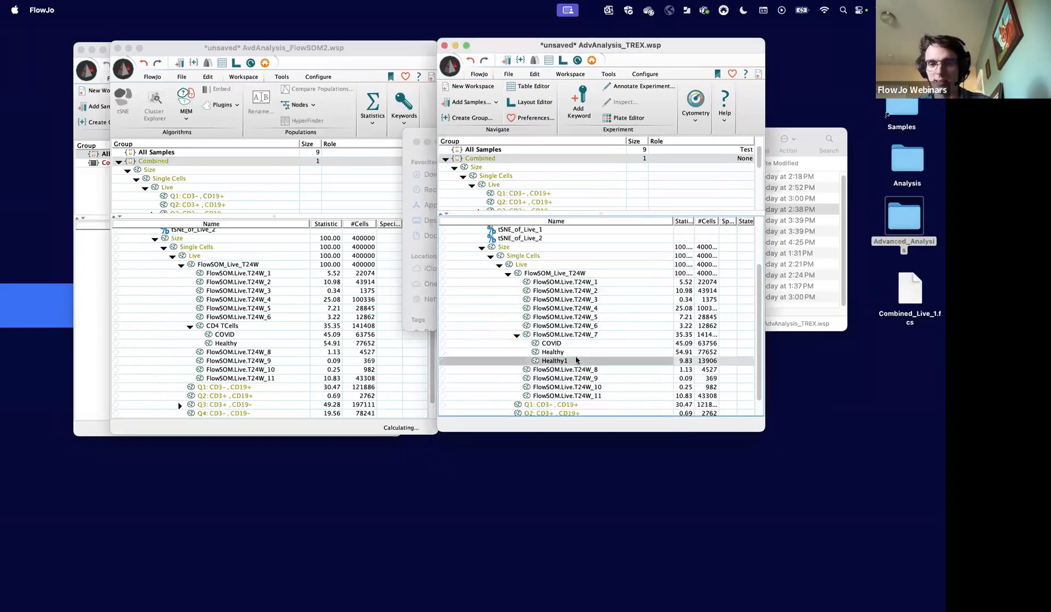
key(Delete)
- Examine the four TREX derived parameters of Combined_Live2_1.fcs and the FlowSOM.Live.T24W_7 population they were run on
click(574, 335)
scroll(559, 296, up, 3)
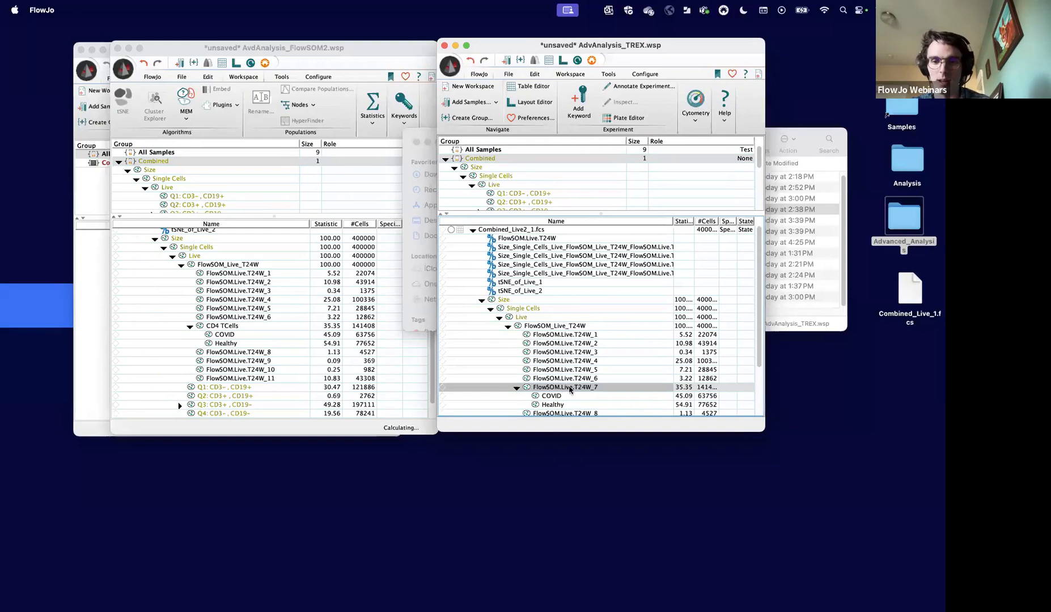
scroll(563, 398, down, 3)
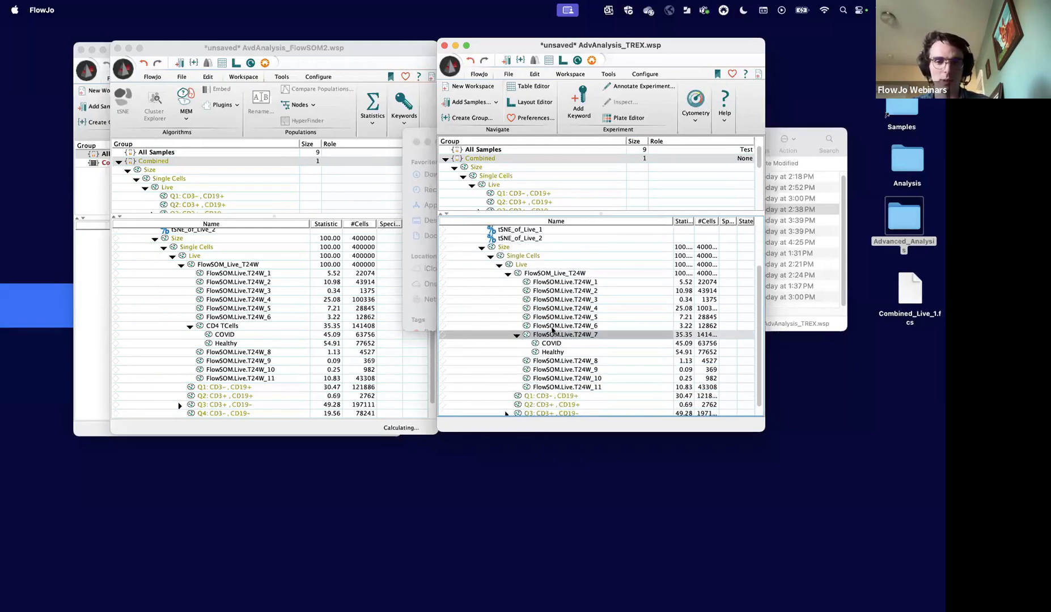
scroll(595, 290, up, 3)
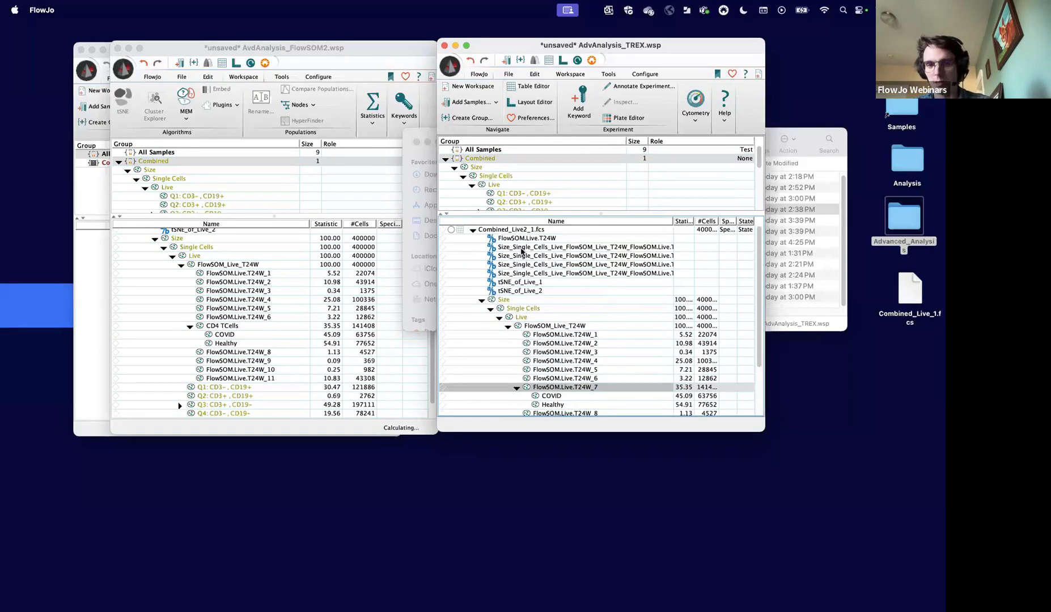
click(521, 248)
click(520, 275)
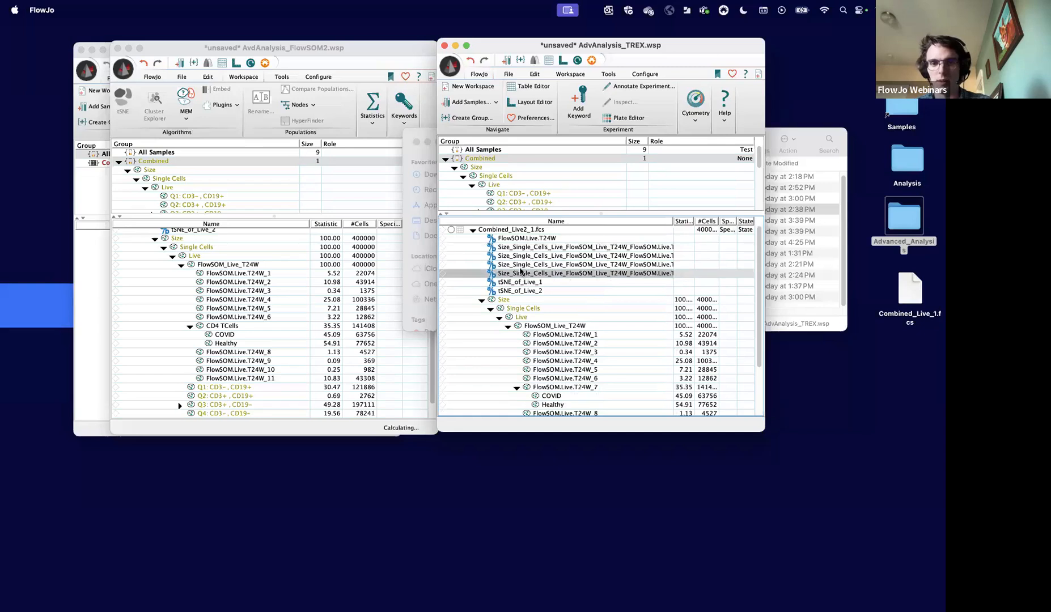
scroll(541, 367, down, 1)
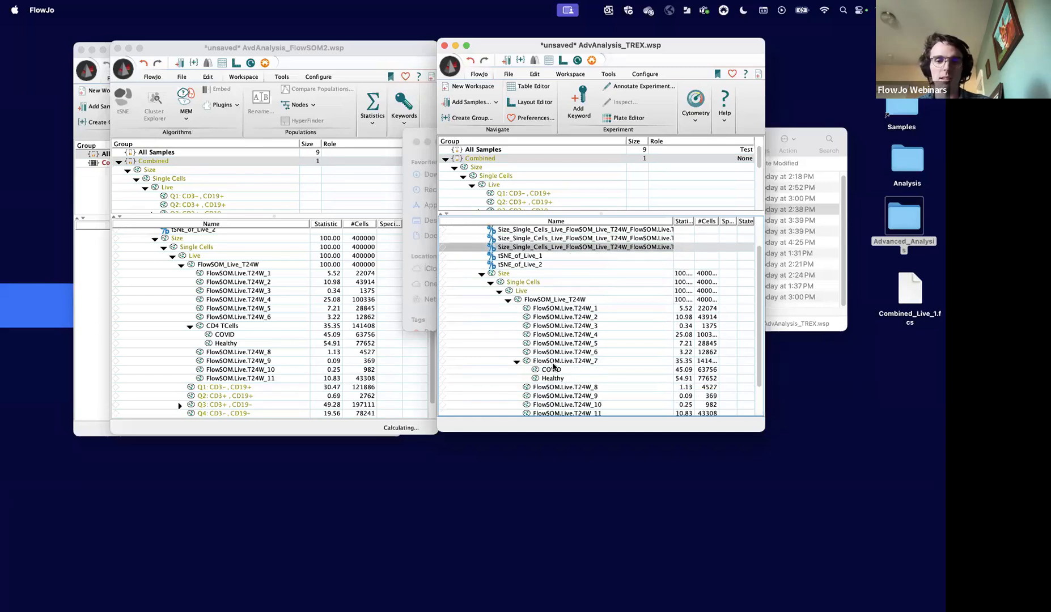
- Open the FlowSOM.Live.T24W_7 population in a graph window with the trex_cluster_7UVA parameter shown as a histogram
double_click(552, 364)
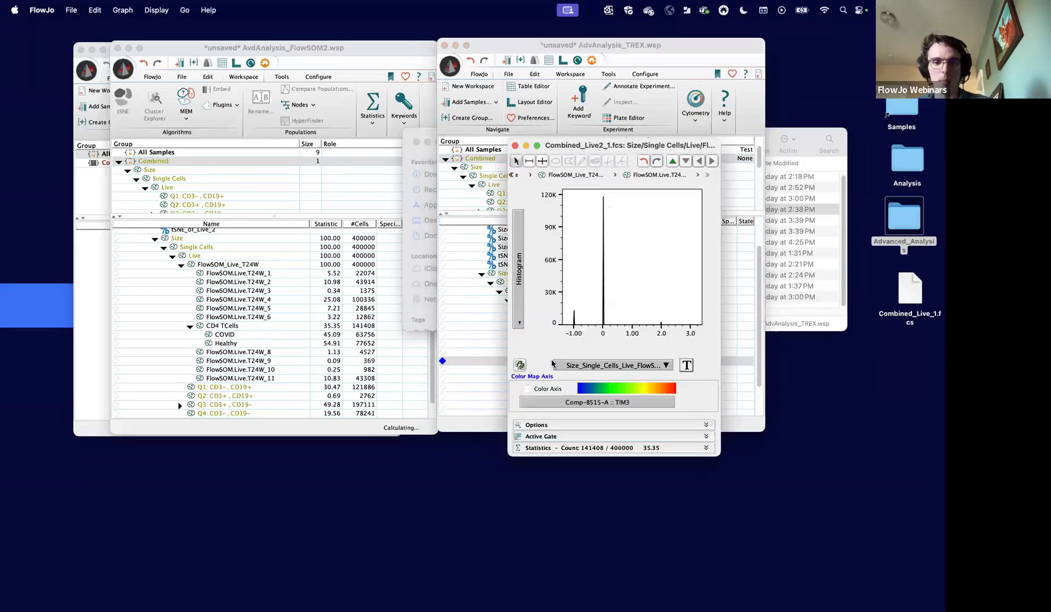
click(611, 370)
scroll(643, 510, down, 5)
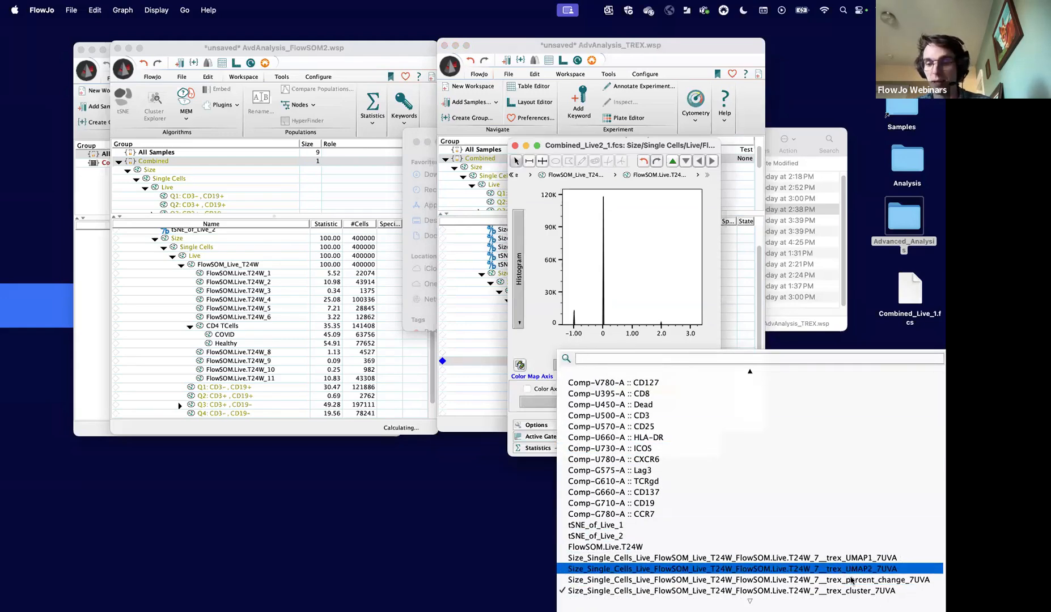
click(878, 591)
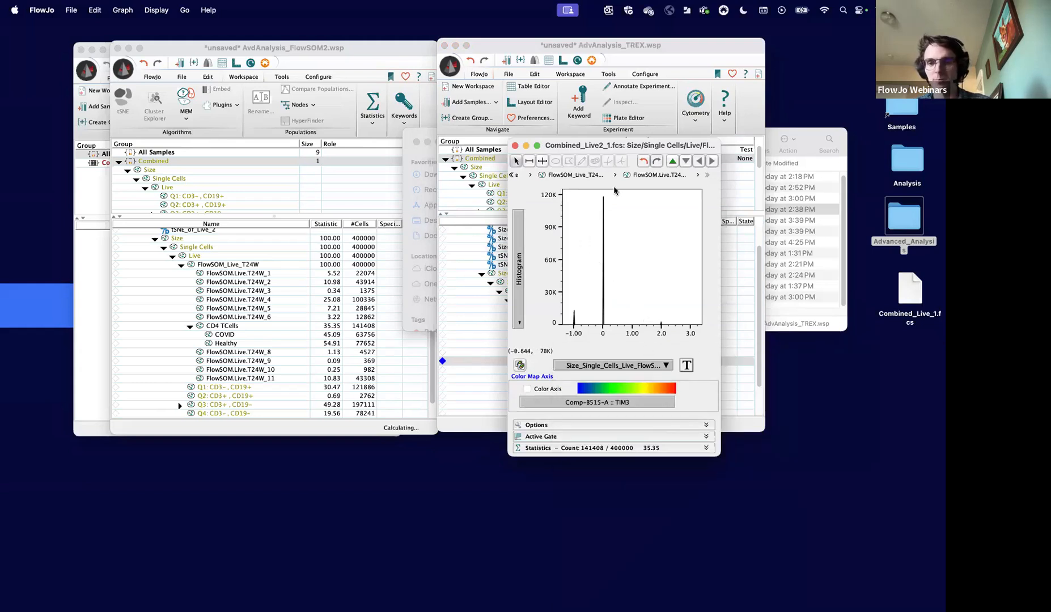
- Move the histogram clear of the population list and create gates on the peaks of the TREX cluster parameter
drag(603, 147, 512, 136)
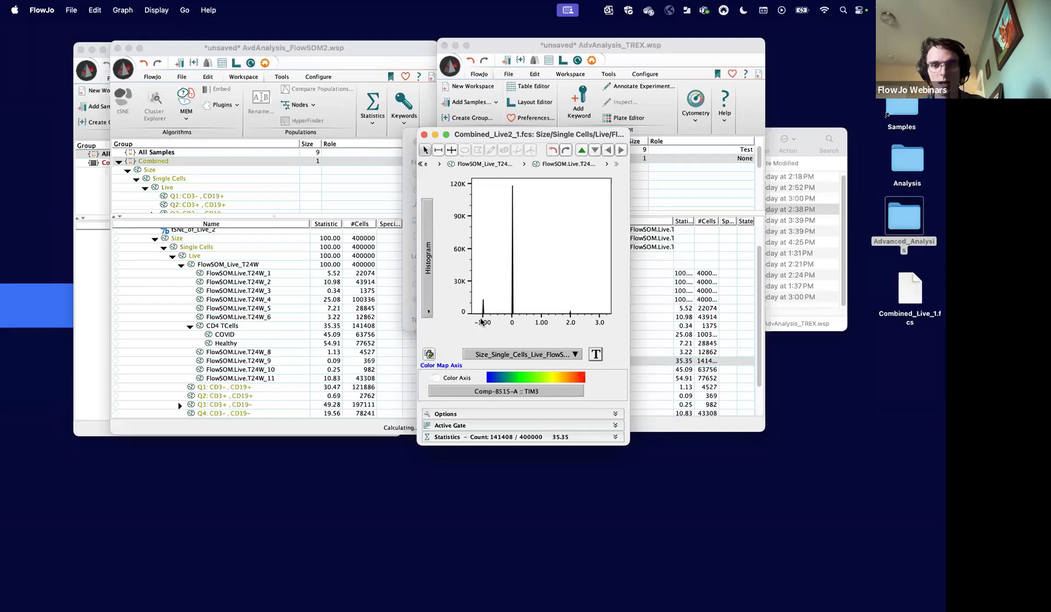
drag(547, 135, 341, 161)
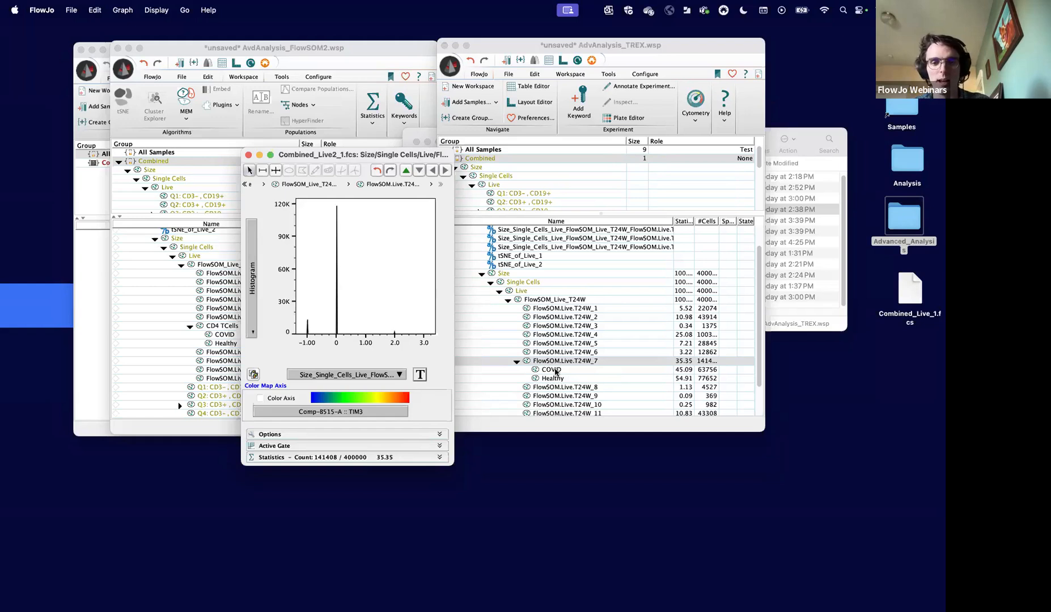
click(552, 369)
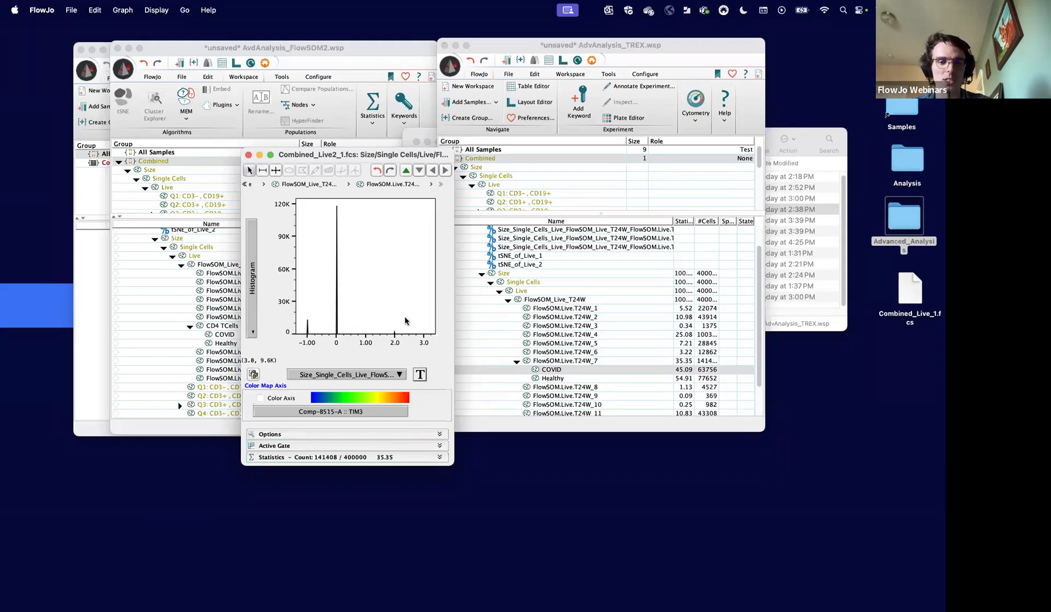
right_click(347, 316)
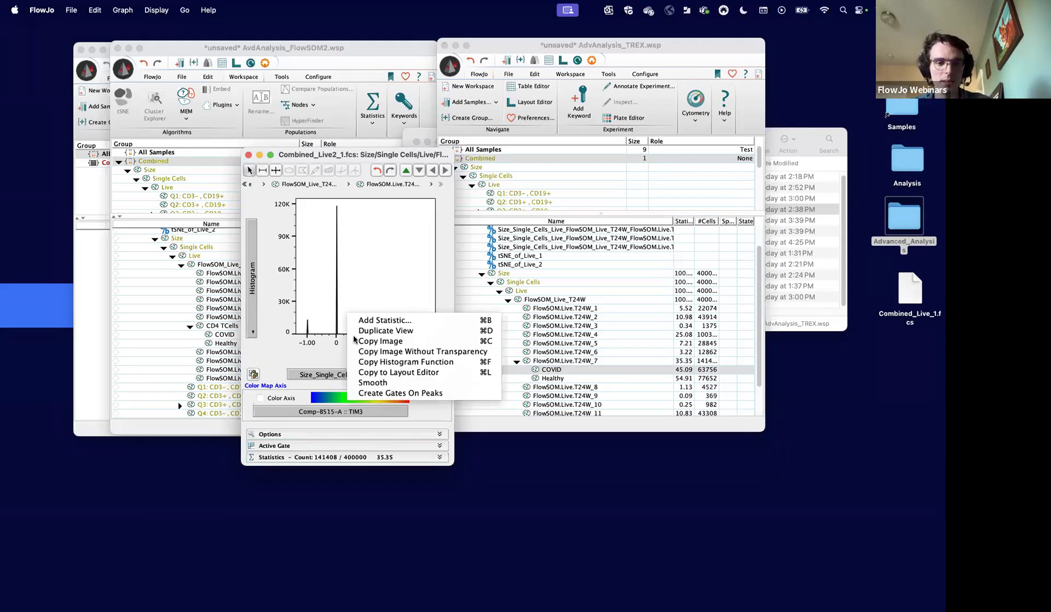
click(387, 393)
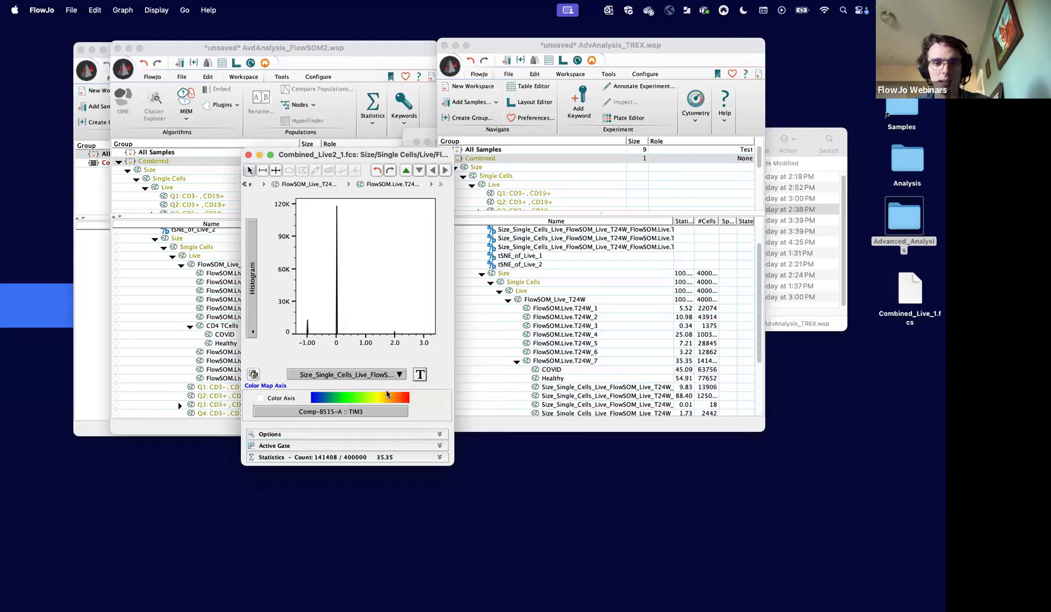
- Arrange the AdvAnalysis_TREX workspace and the TREX cluster histogram side by side so the new gates and their populations are both visible
scroll(563, 395, down, 3)
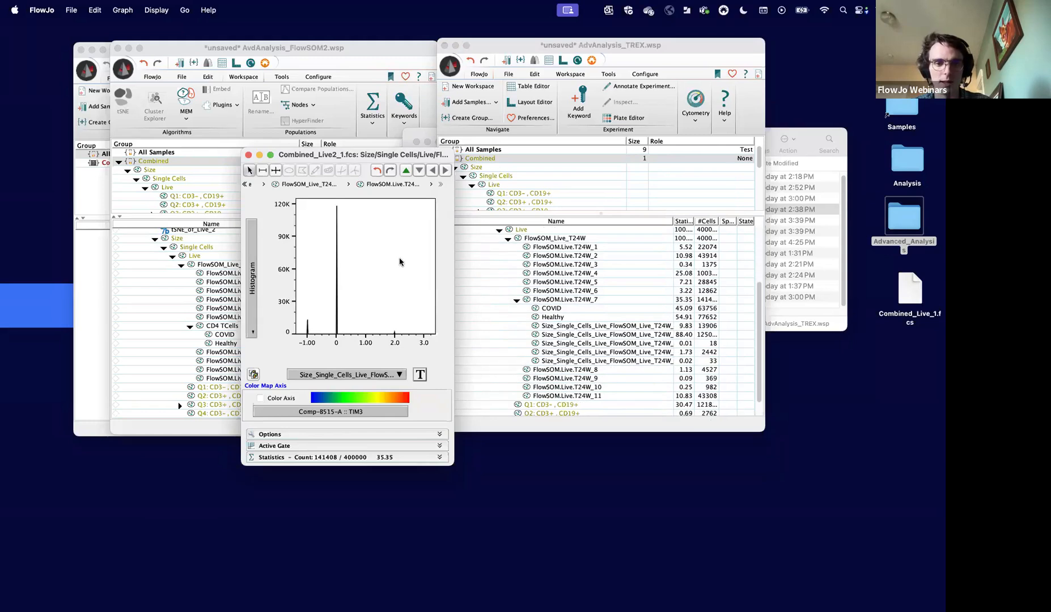
drag(383, 154, 698, 283)
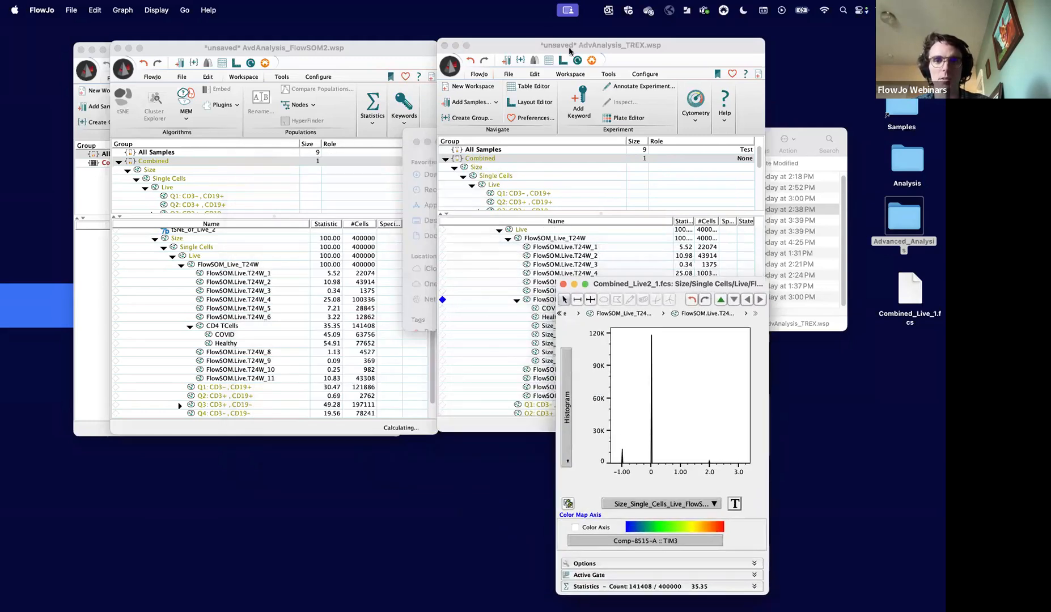
click(578, 68)
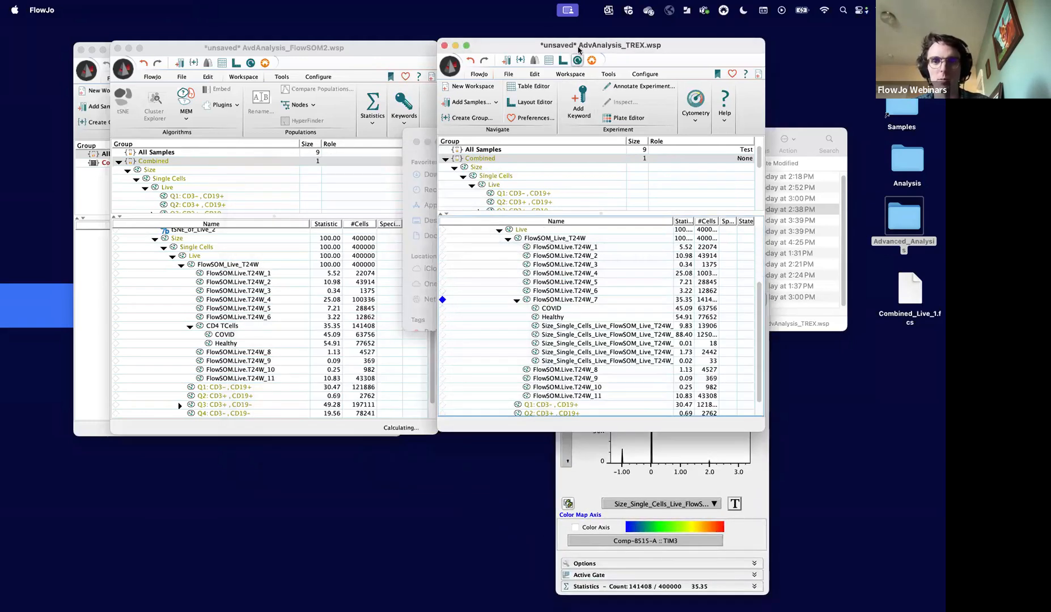
drag(577, 56, 270, 55)
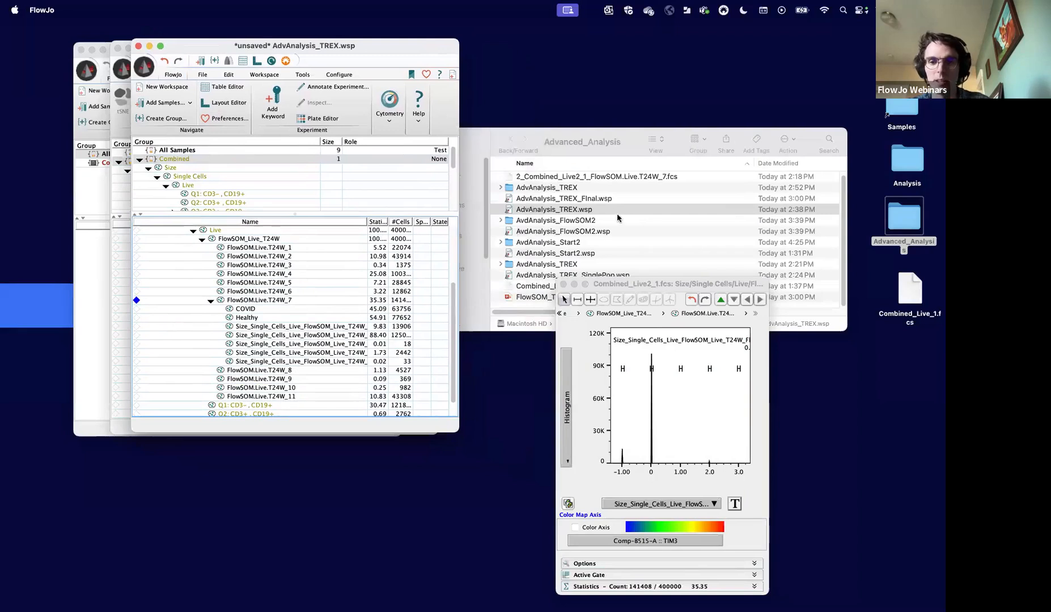
drag(629, 284, 521, 139)
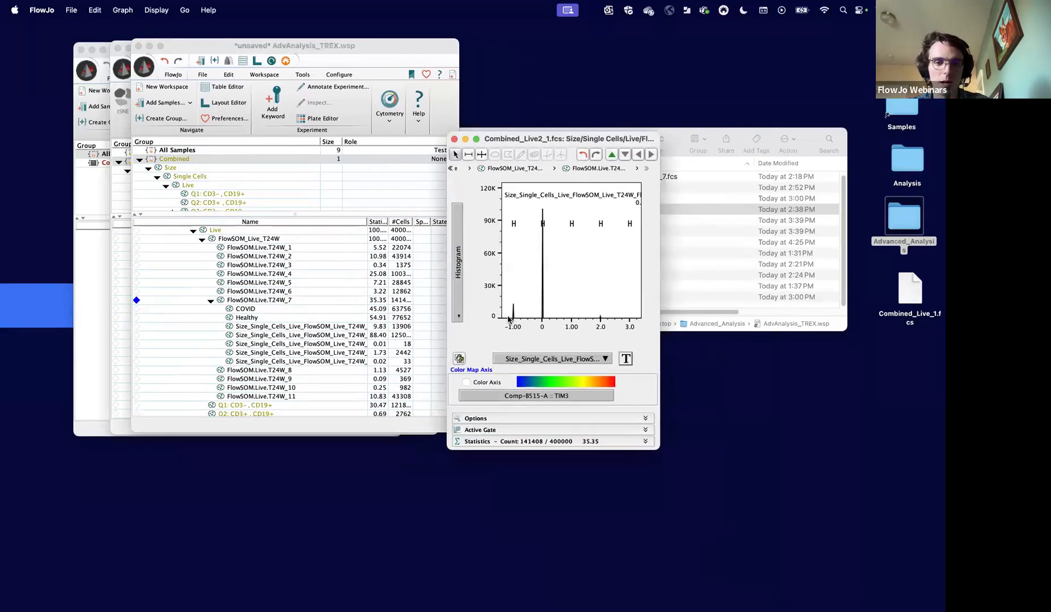
- Delete the two populations gated on the TREX cluster peaks at -1 and 0 under FlowSOM.Live.T24W_7
click(319, 328)
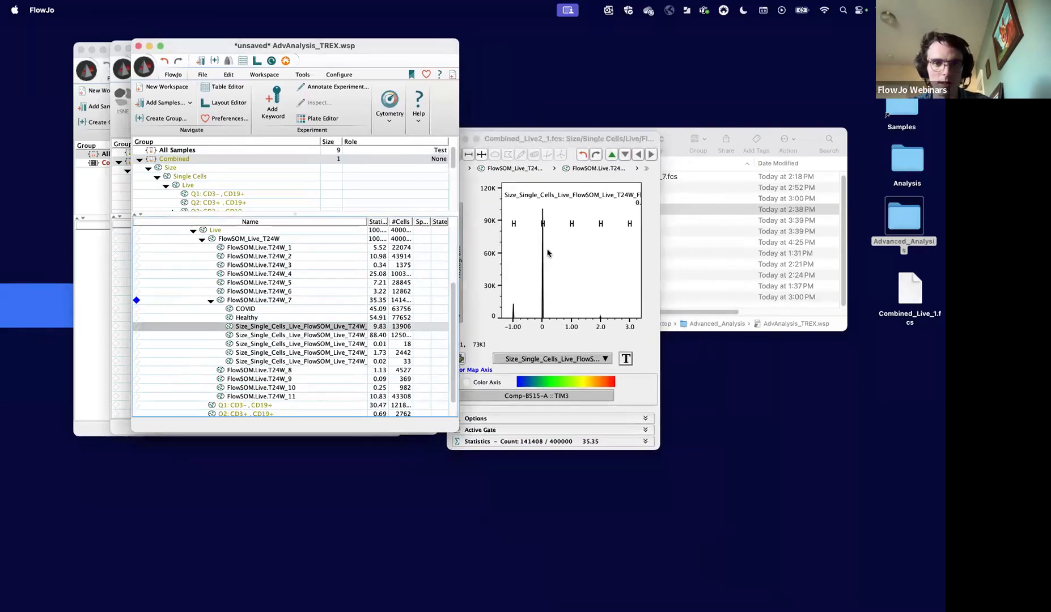
shift+click(357, 335)
key(Delete)
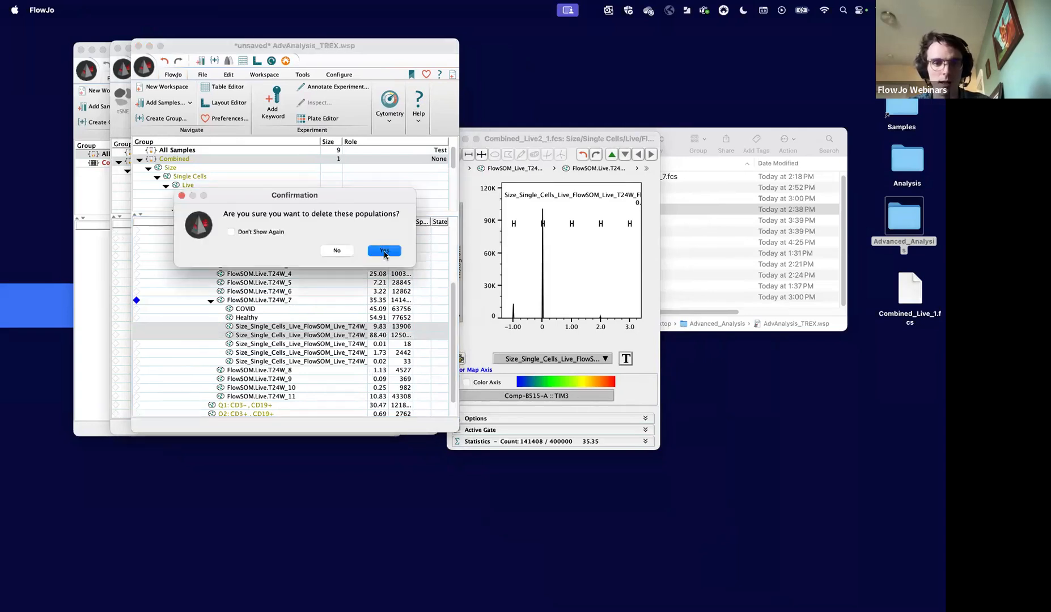
click(384, 251)
- Rename the population gated on TREX cluster value 1 as TREX1
click(309, 328)
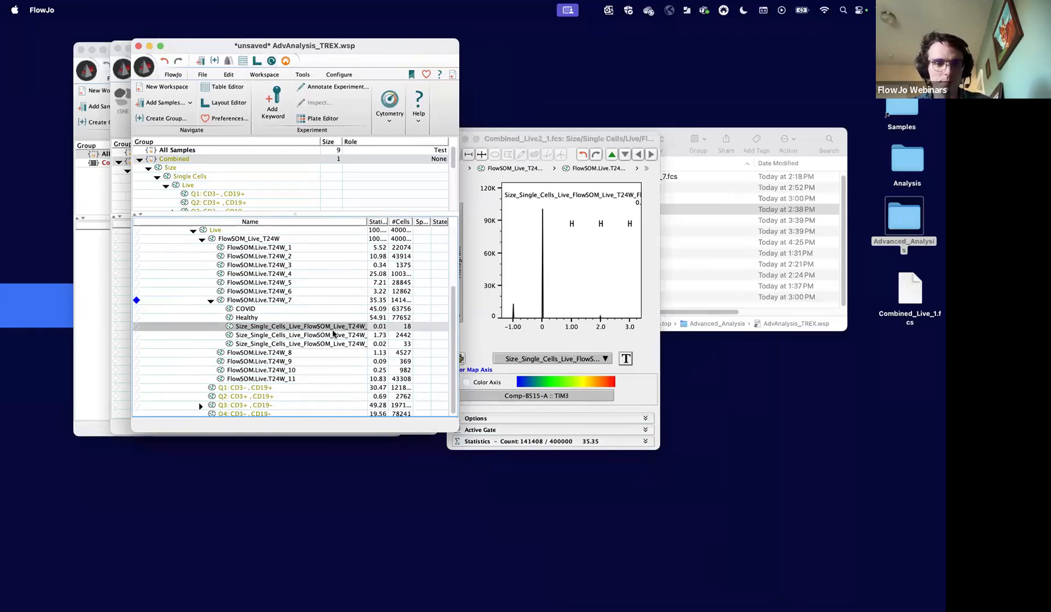
right_click(328, 327)
click(366, 354)
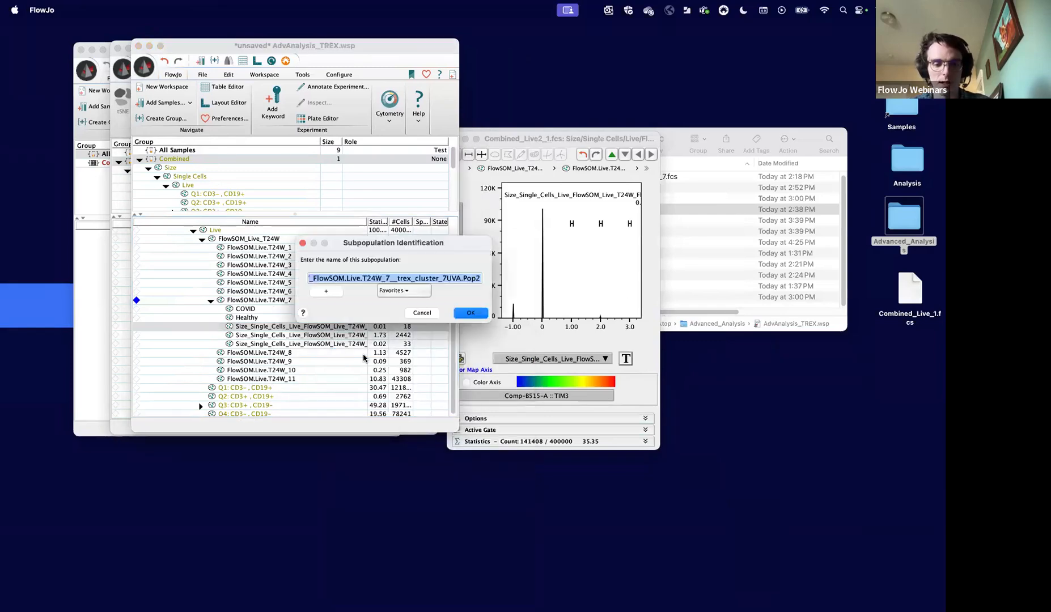
text(TREX1)
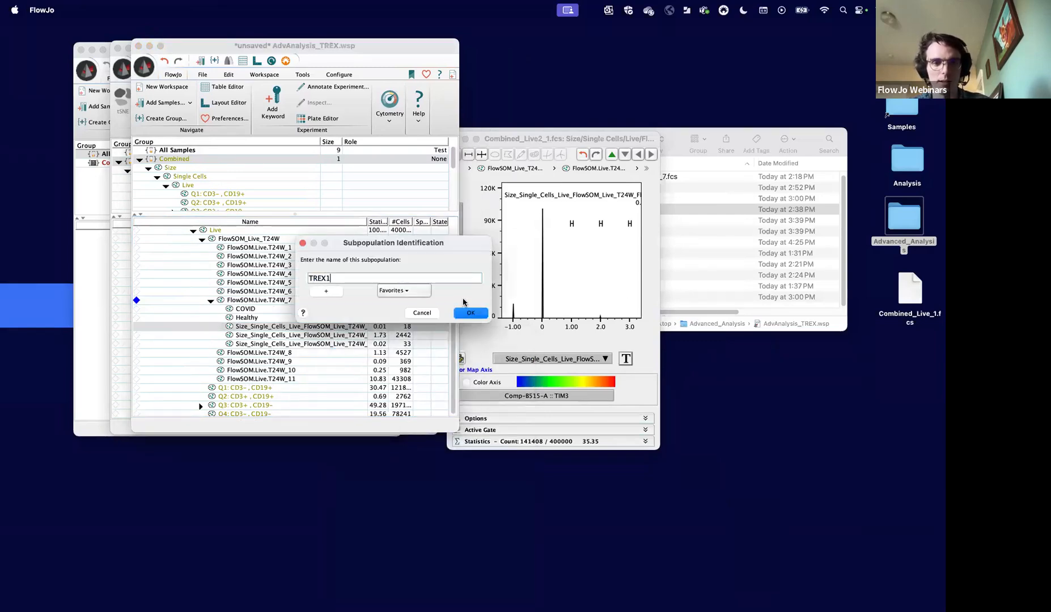
click(470, 313)
- Rename the population gated on TREX cluster value 2 as TREX2
right_click(315, 337)
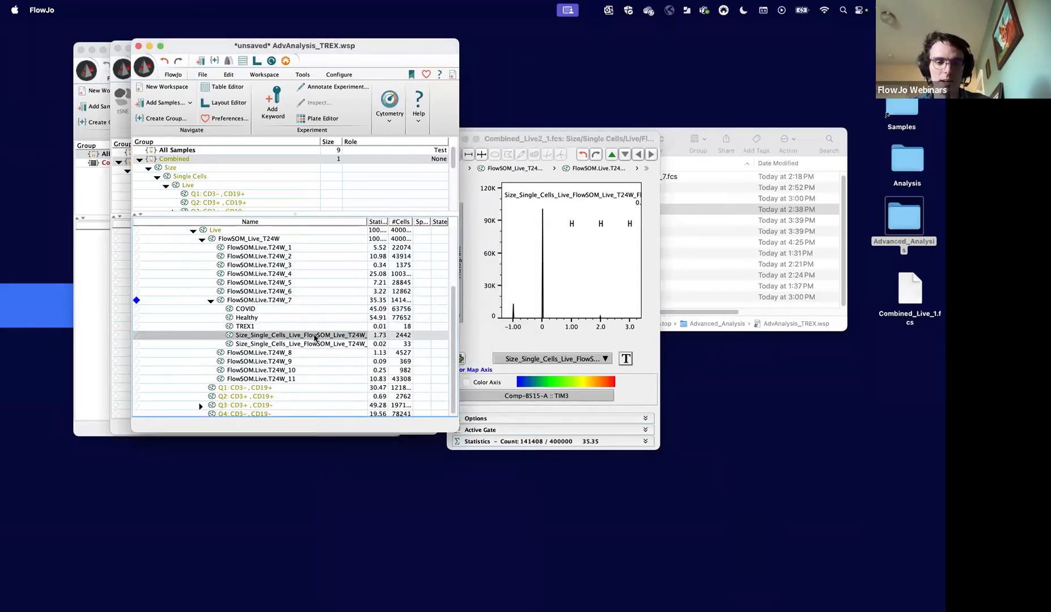
click(338, 367)
text(TREX2)
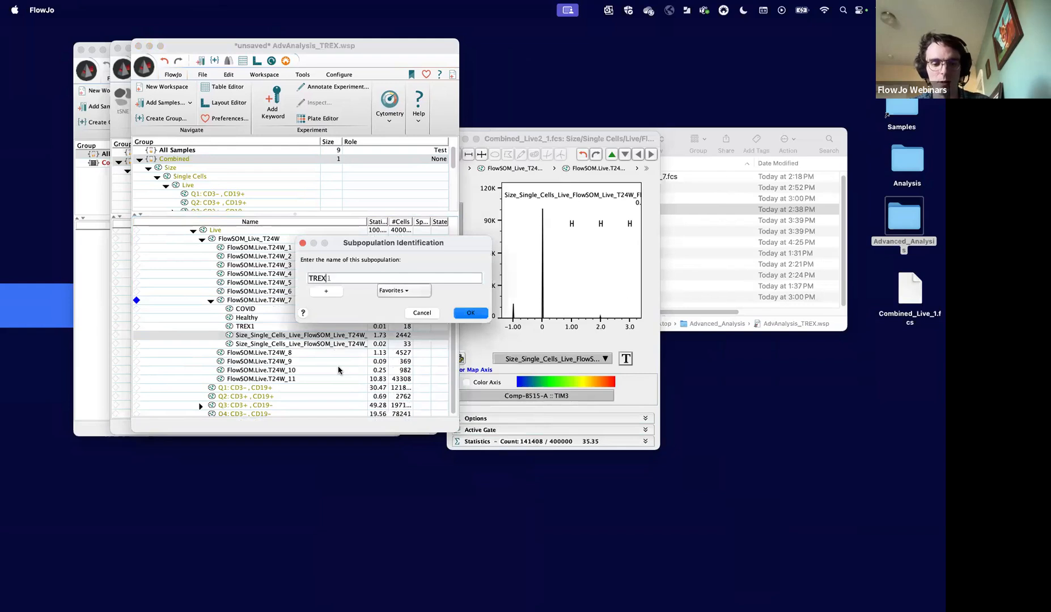
click(471, 313)
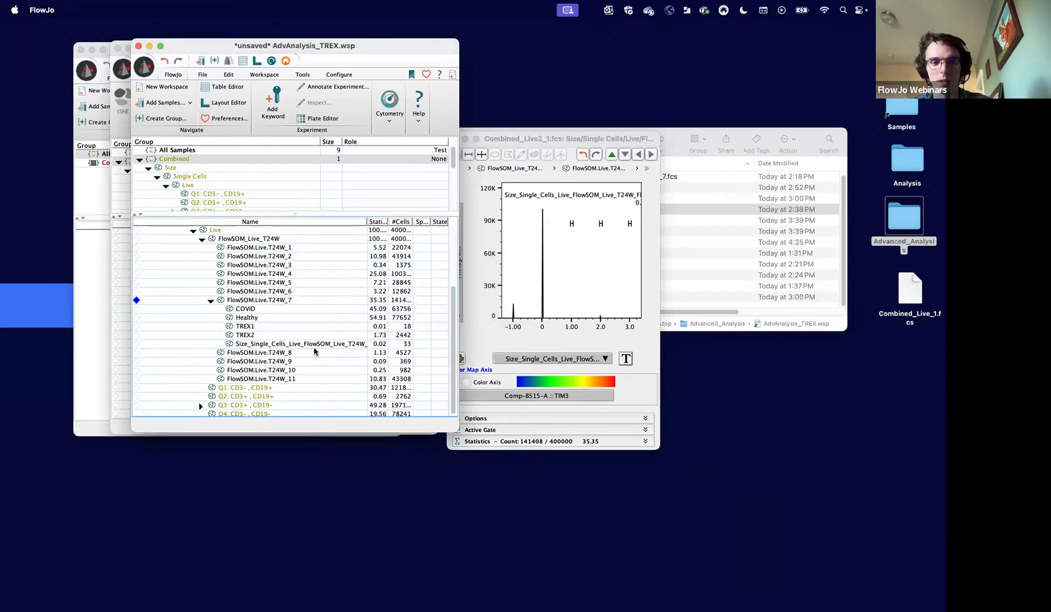
- Rename the population gated on TREX cluster value 3 as TREX3
click(314, 344)
right_click(312, 343)
click(334, 367)
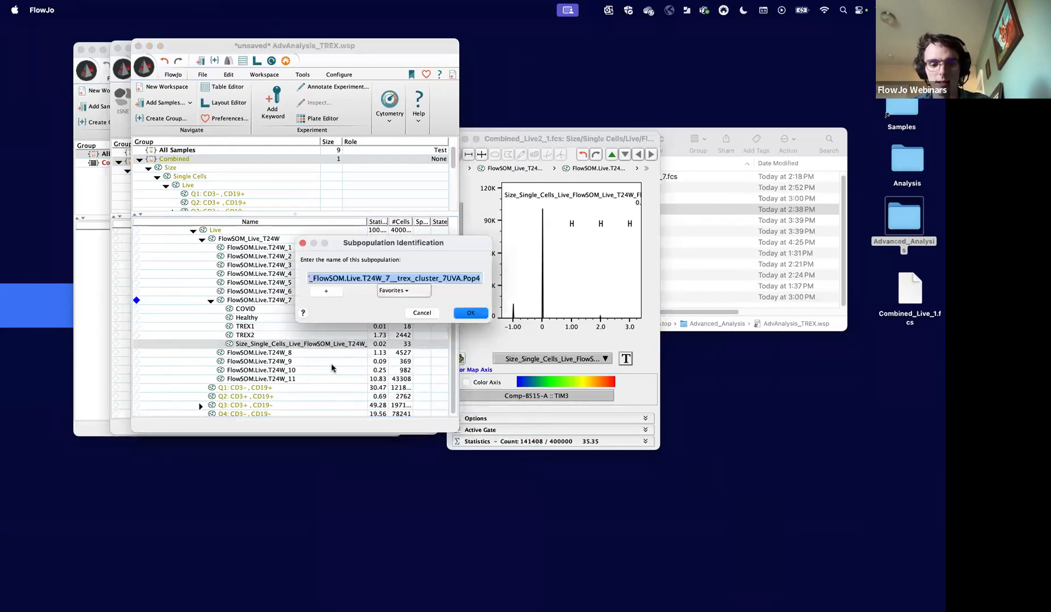
text(TREX3)
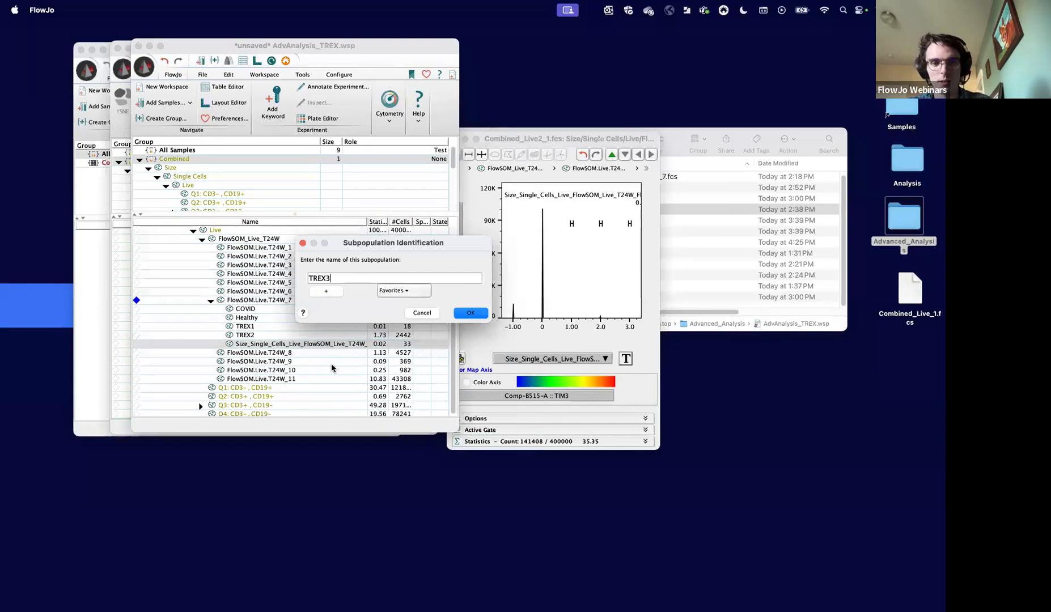
key(Return)
- Close the histogram window and reopen the FlowSOM.Live.T24W_7 population in a graph window
click(541, 143)
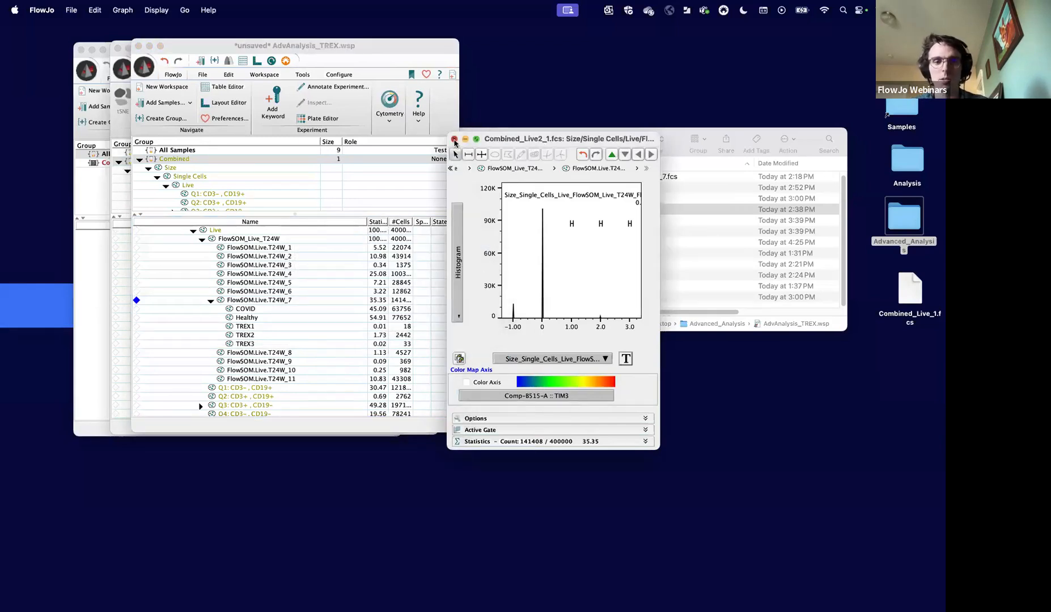
click(454, 140)
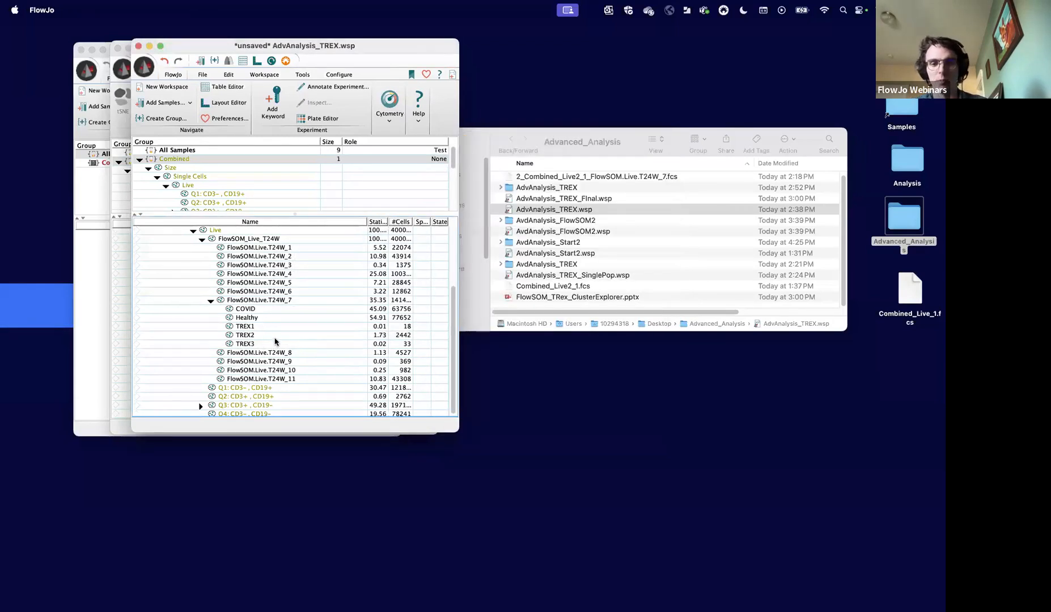
click(258, 328)
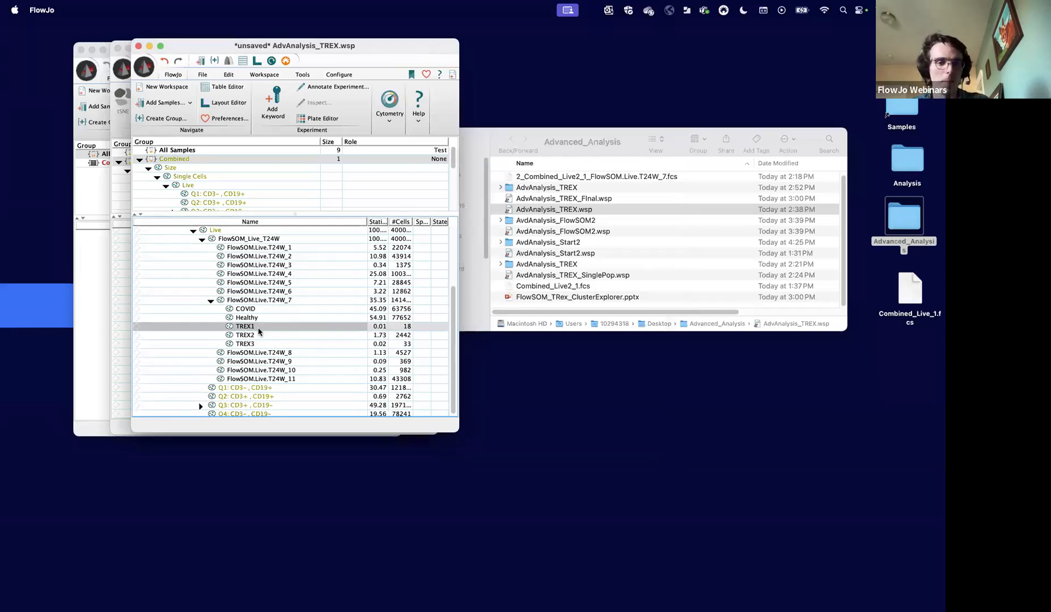
click(256, 301)
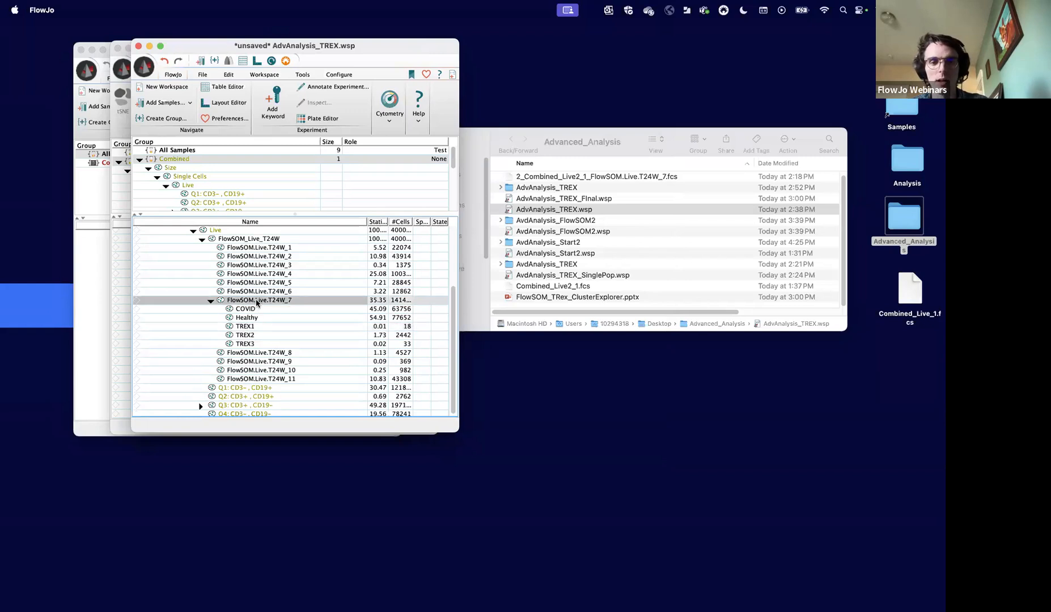
double_click(256, 301)
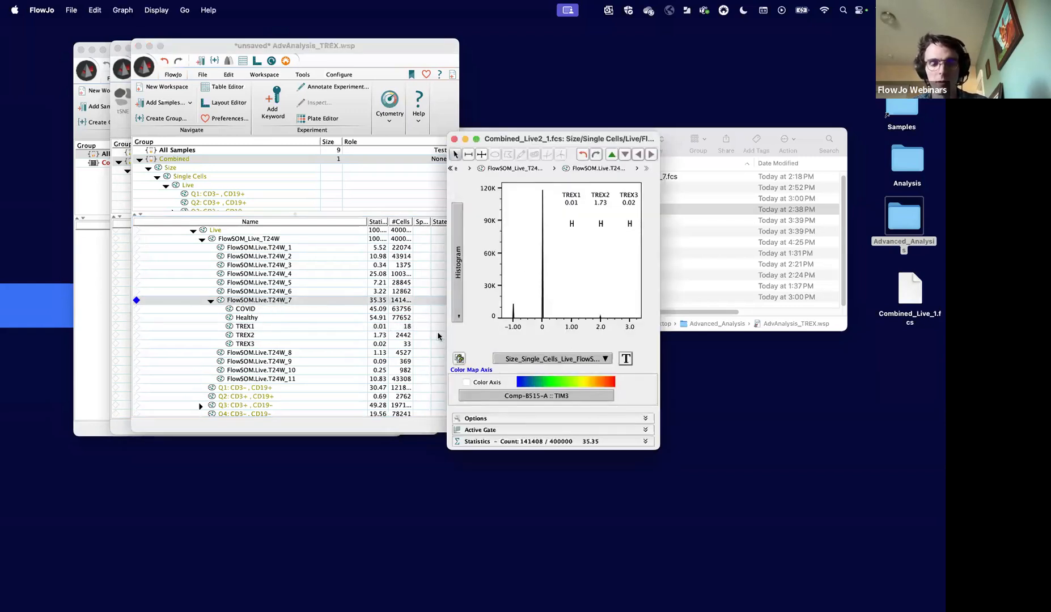
- Plot the FlowSOM.Live.T24W_7 population with trex_UMAP1_7UVA on the X axis and trex_UMAP2_7UVA on the Y axis
click(579, 359)
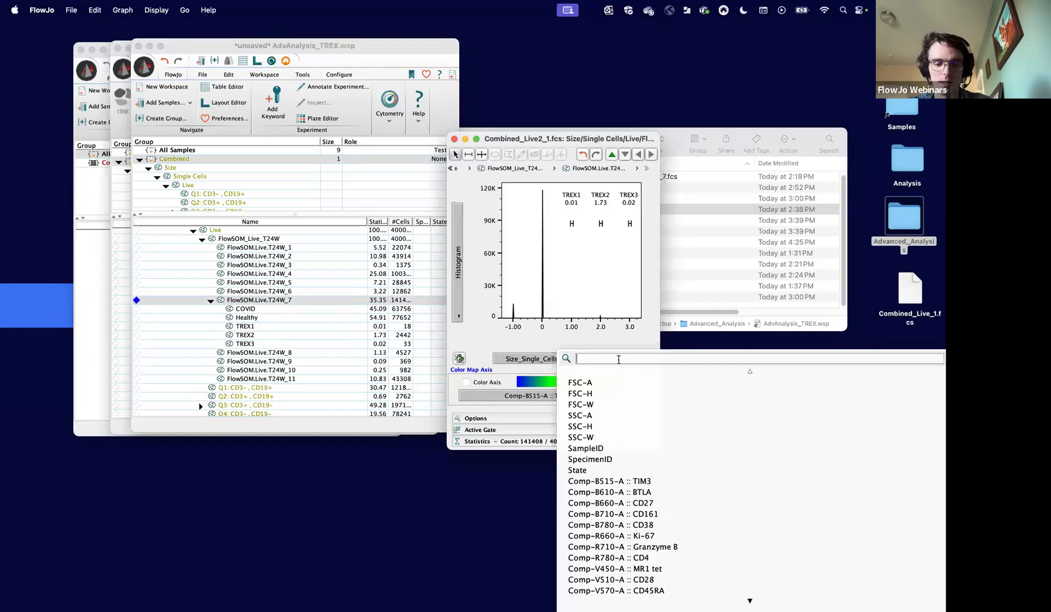
text(UMAP)
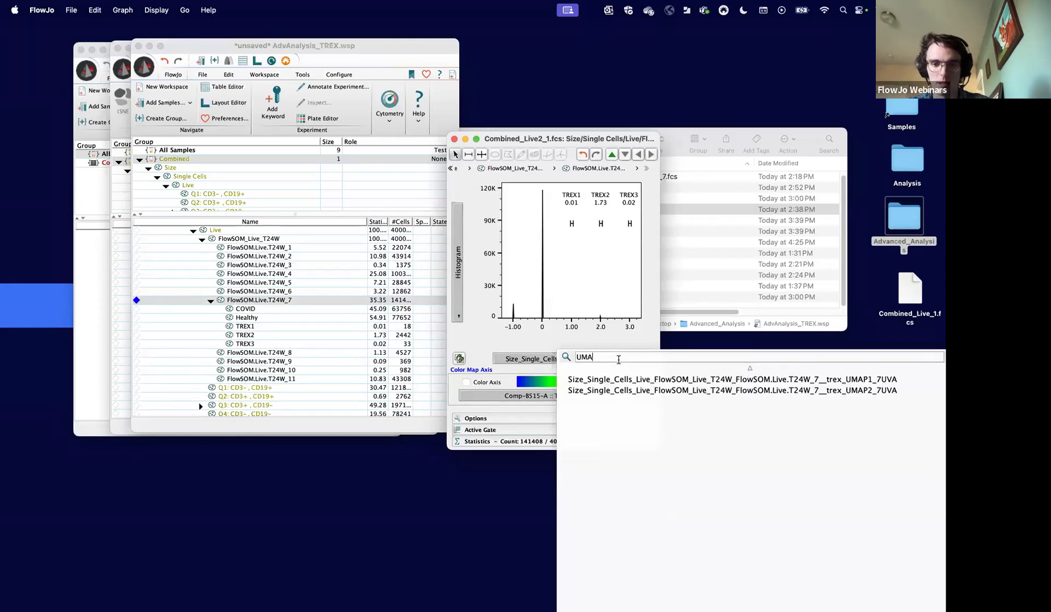
click(658, 380)
click(459, 284)
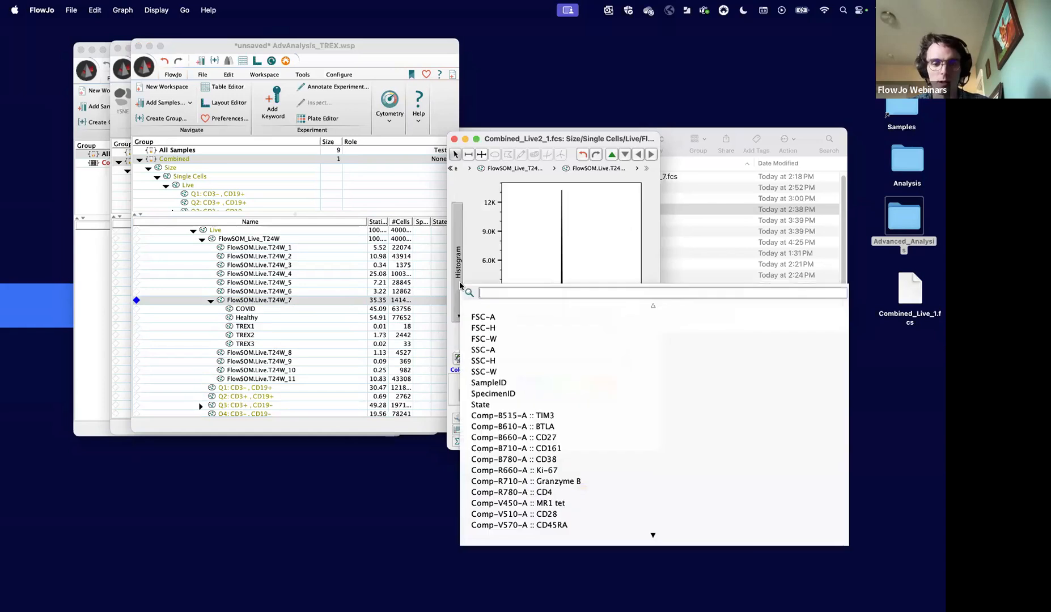
text(UMAP)
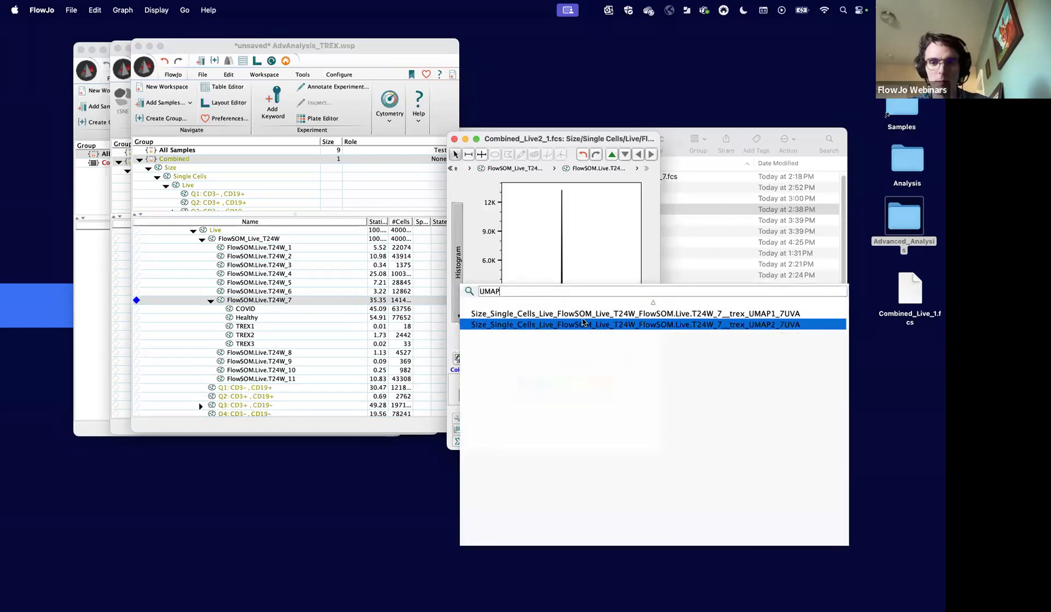
click(583, 323)
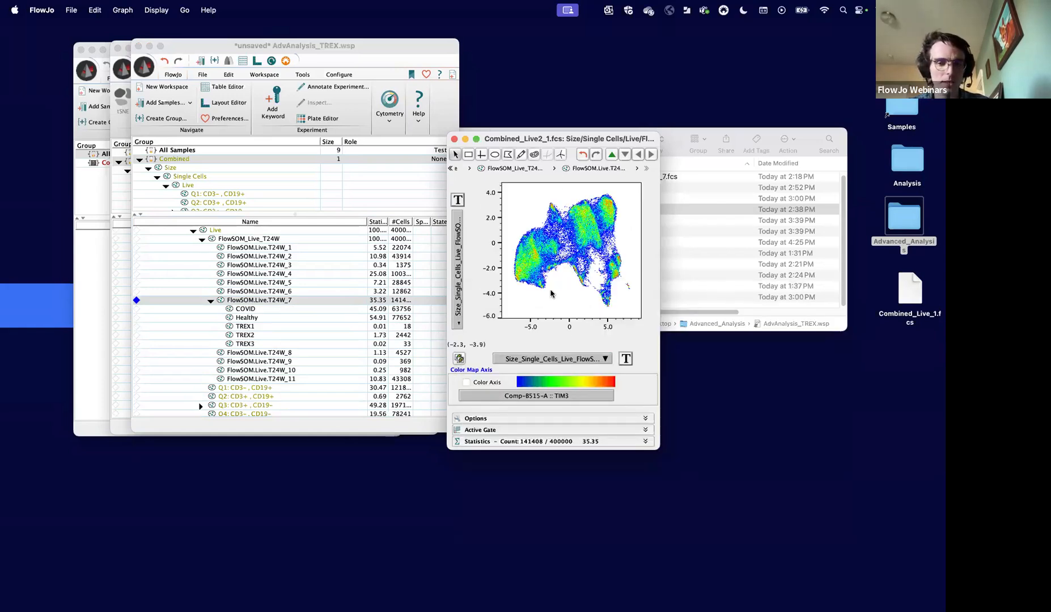
- Copy the UMAP plot to the layout editor, add a second blank layout and move the editor clear of the population list
key(super+l)
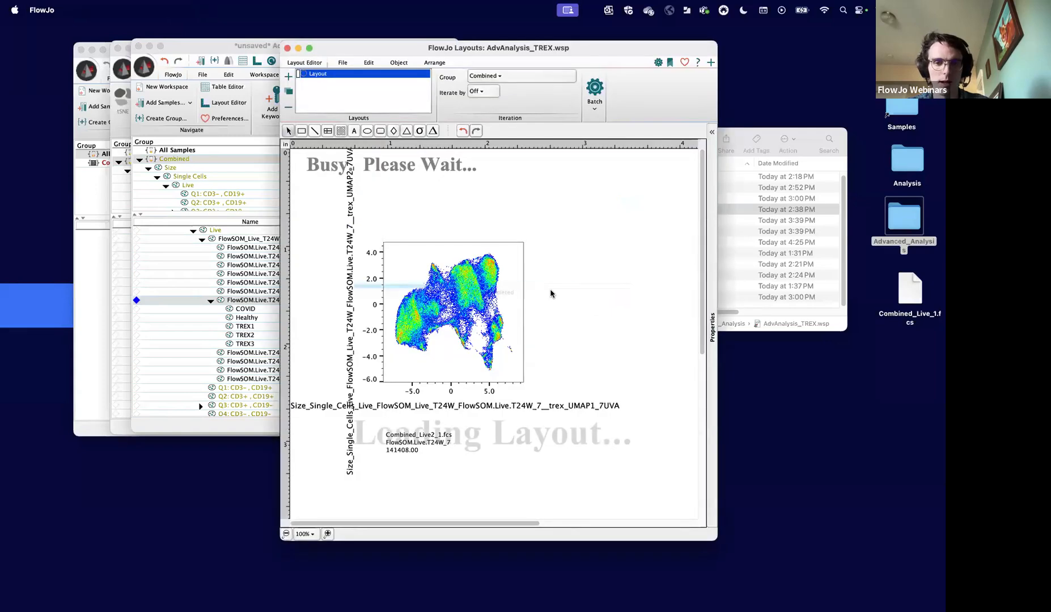
click(288, 76)
drag(374, 48, 595, 75)
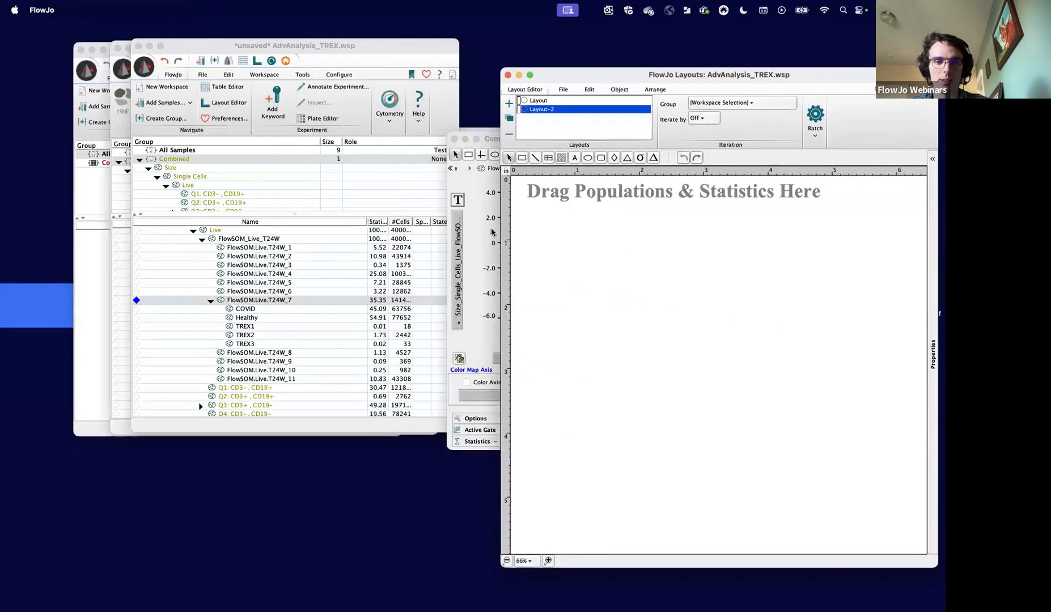
- Copy the FlowSOM.Live.T24W_7 UMAP plot into Layout-2 and close its graph window
click(475, 226)
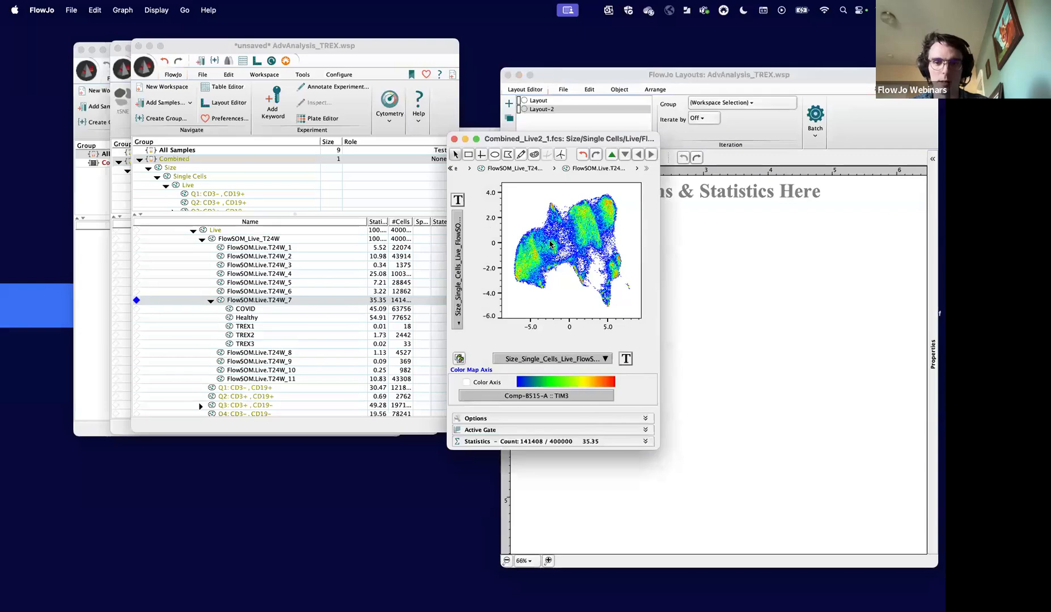
key(super+l)
click(494, 278)
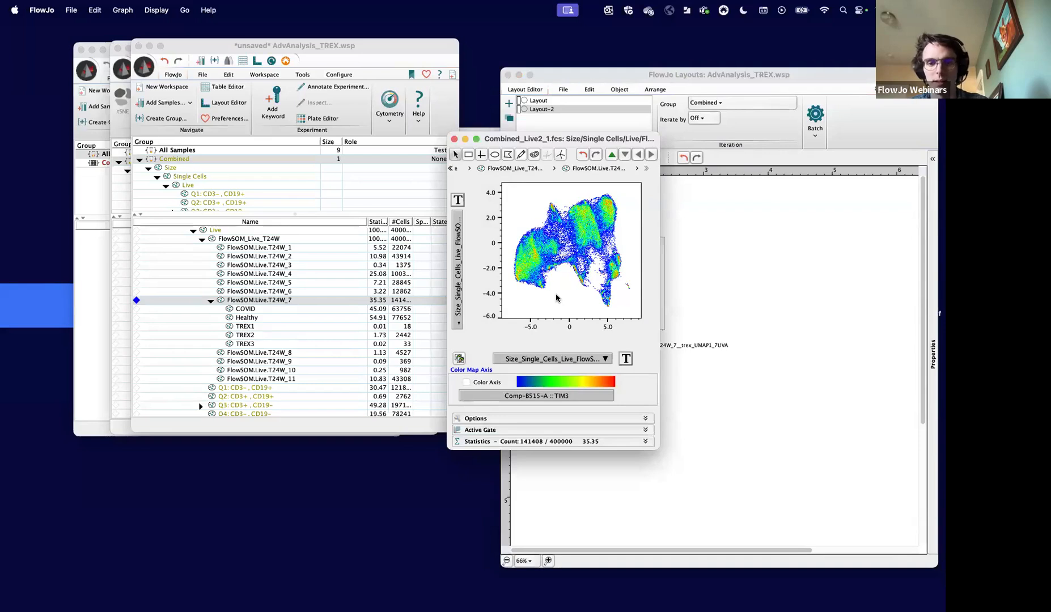
right_click(556, 296)
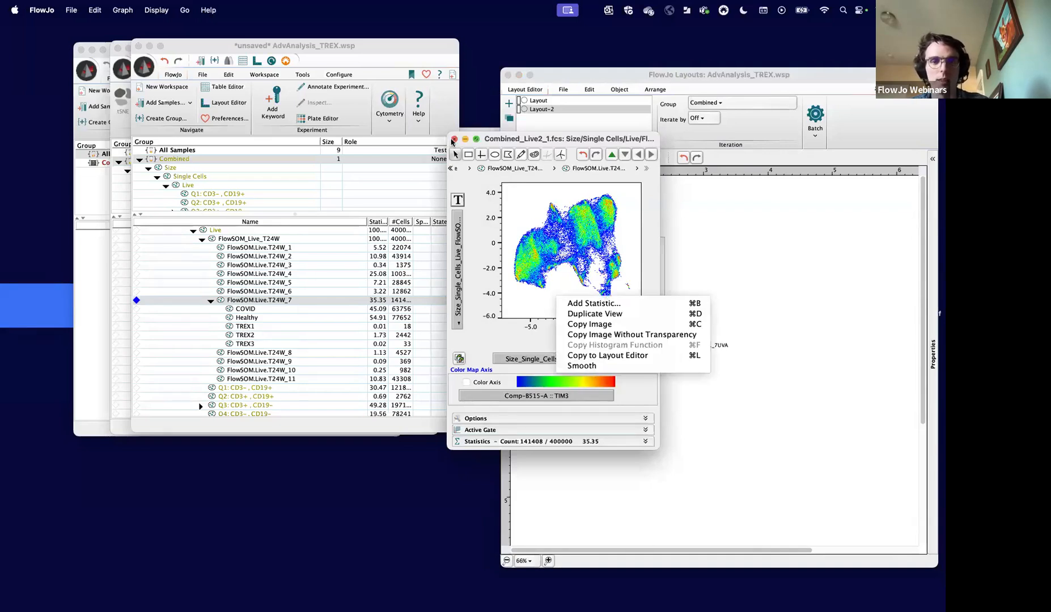
click(453, 139)
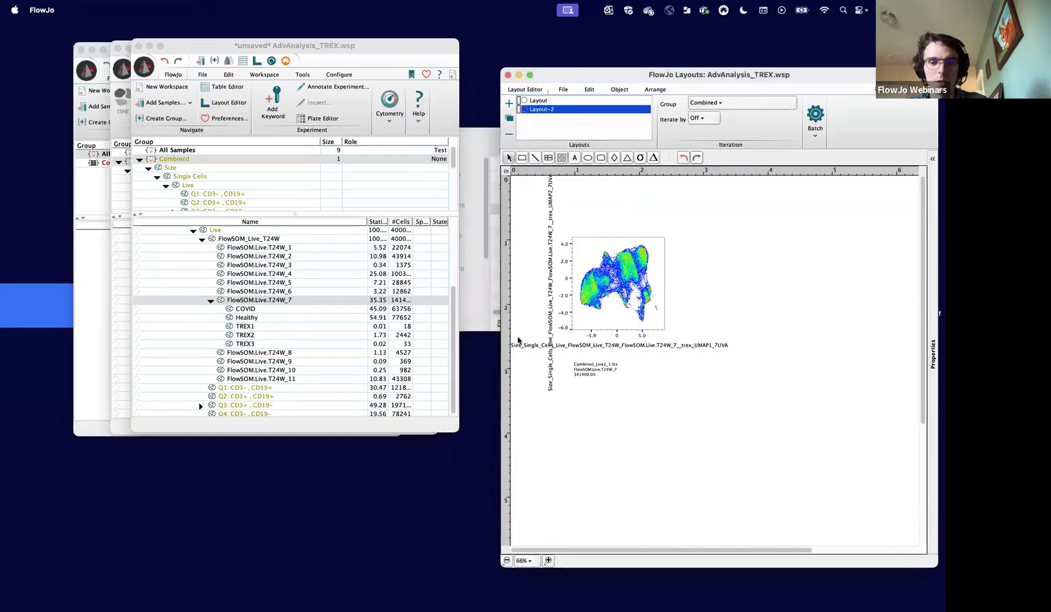
- Widen the layout editor and label the UMAP plot's axes UMAP X and UMAP Y
drag(501, 350, 470, 351)
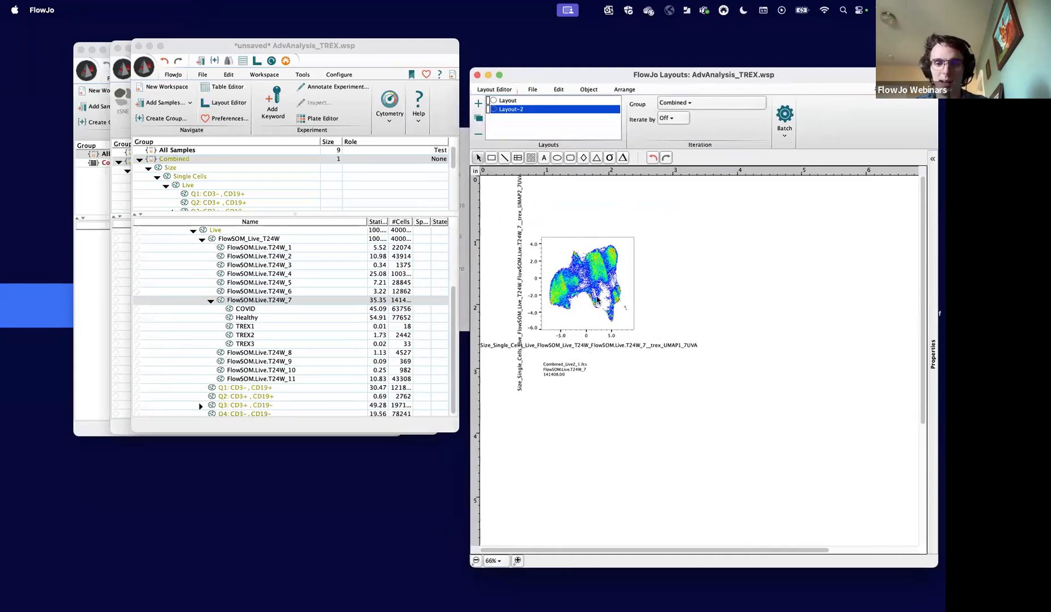
double_click(567, 288)
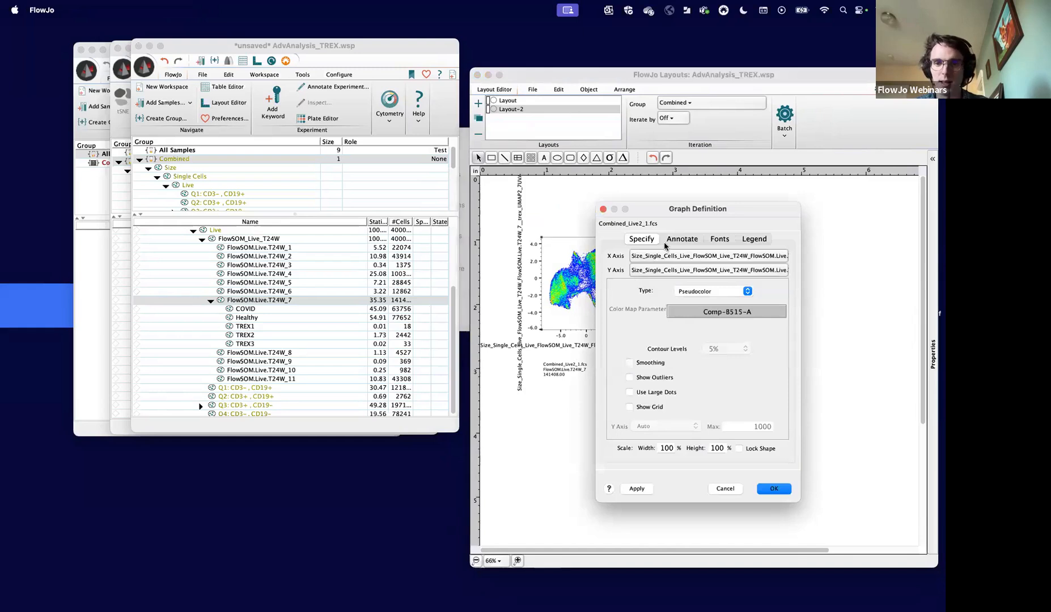
click(692, 239)
click(683, 403)
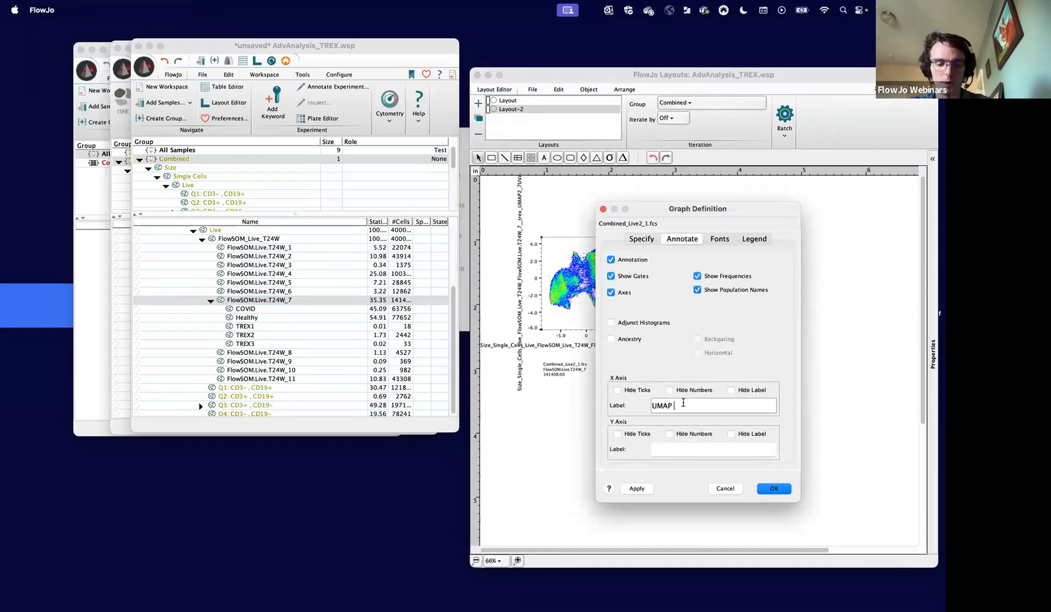
click(679, 448)
text(UM)
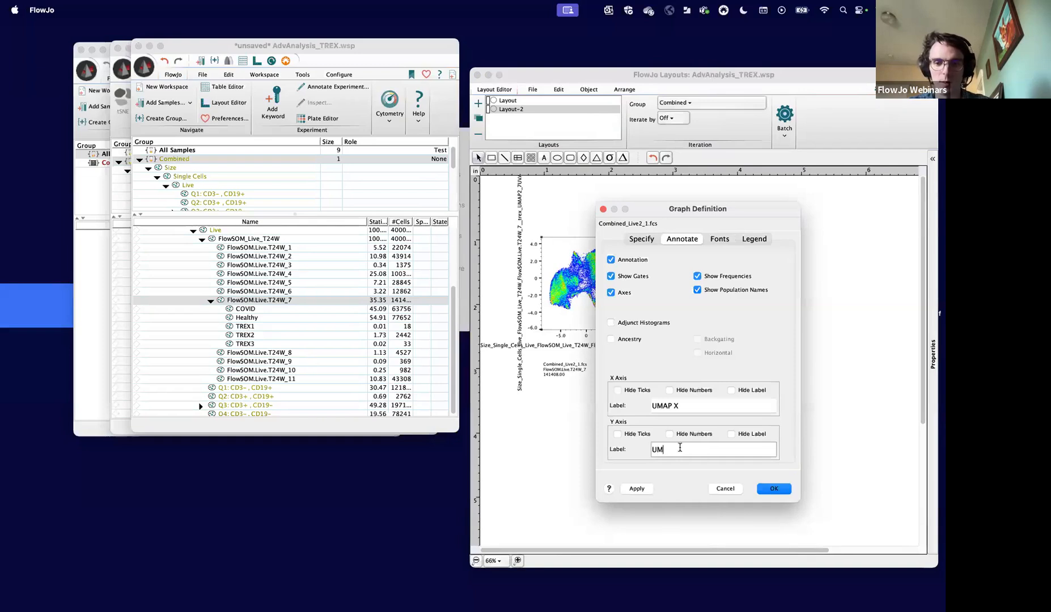
text(AP Y)
click(778, 492)
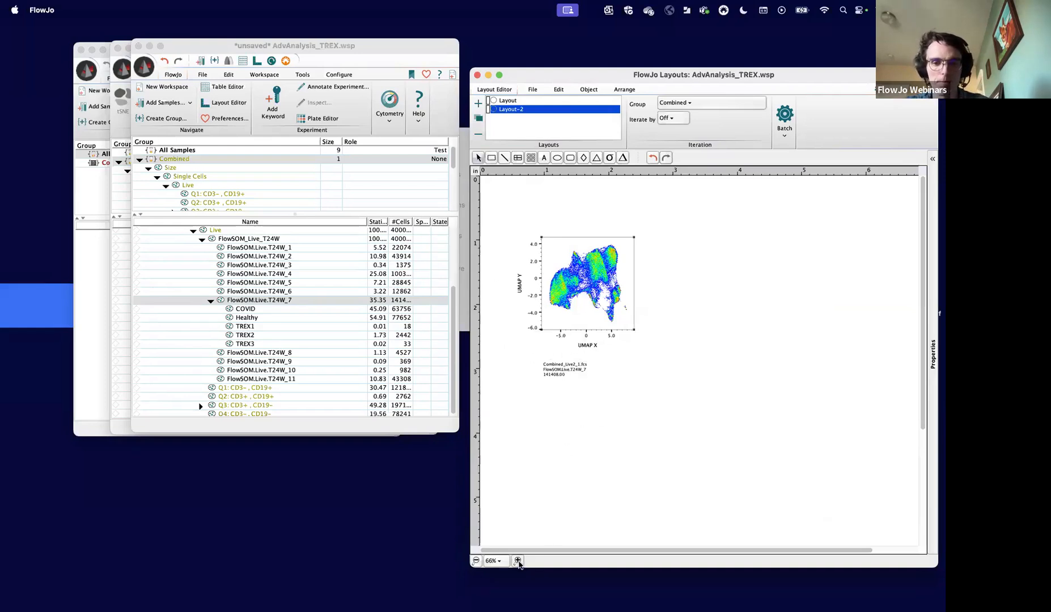
- Shift the UMAP plot slightly up the page and overlay the TREX1, TREX2 and TREX3 populations on it
click(518, 562)
click(517, 561)
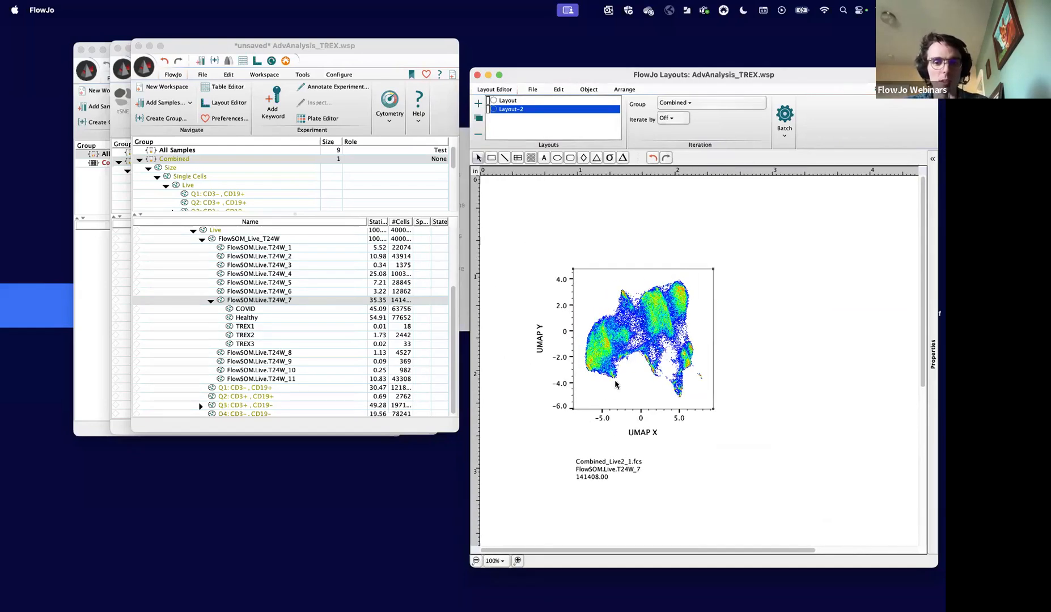
drag(616, 384, 604, 340)
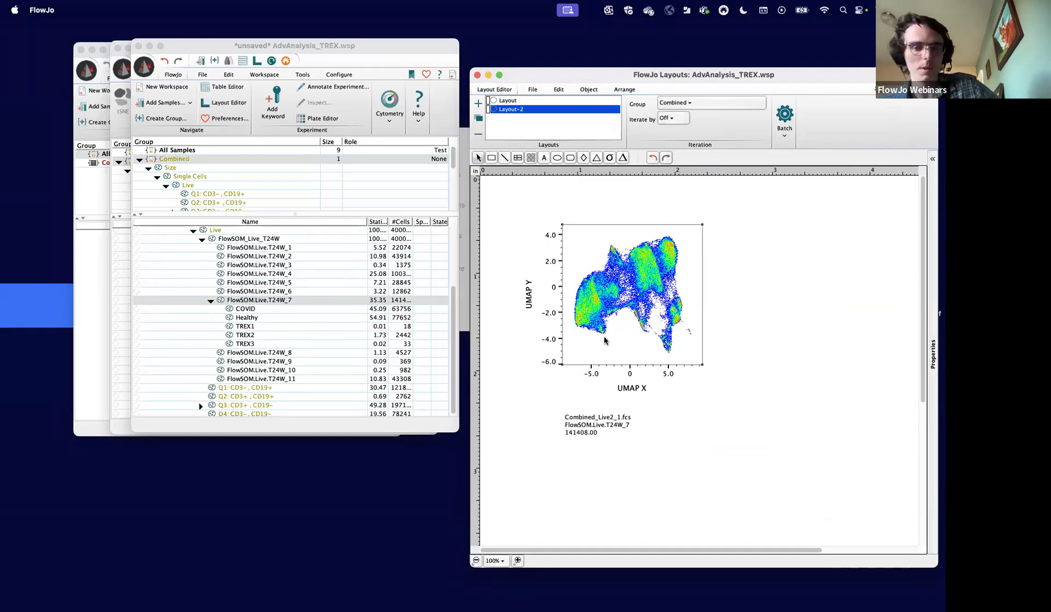
click(261, 326)
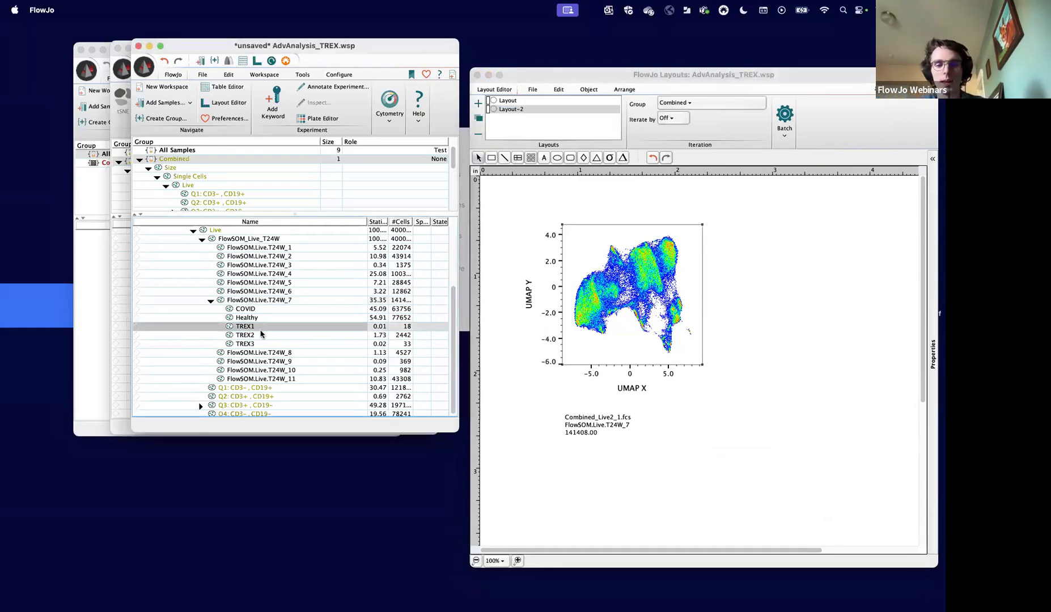
shift+click(259, 344)
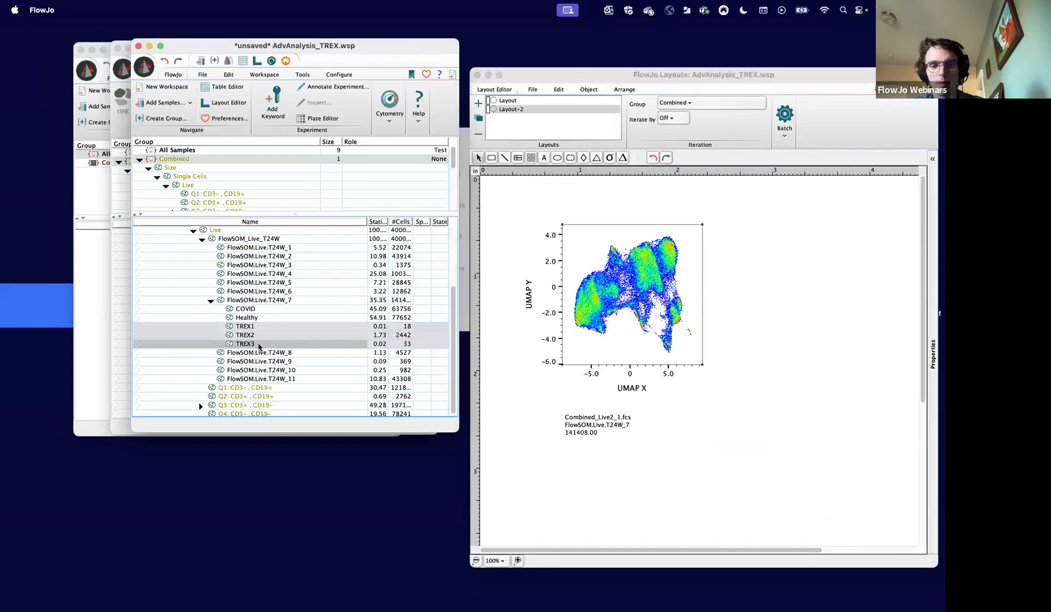
drag(238, 332, 607, 324)
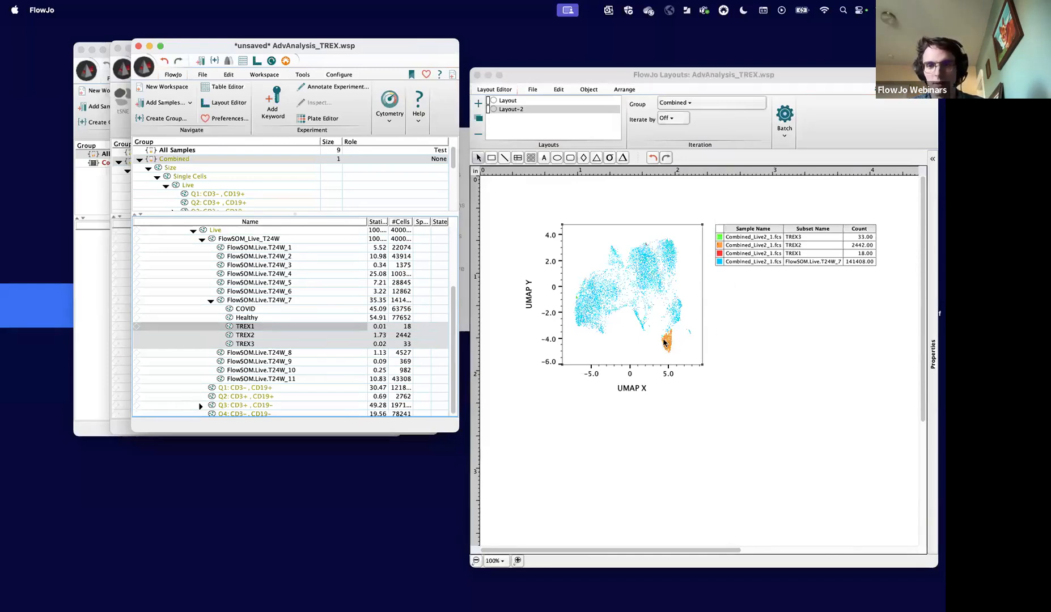
- Examine the overlaid TREX clusters on the enlarged UMAP plot and their cell counts in the legend
click(518, 561)
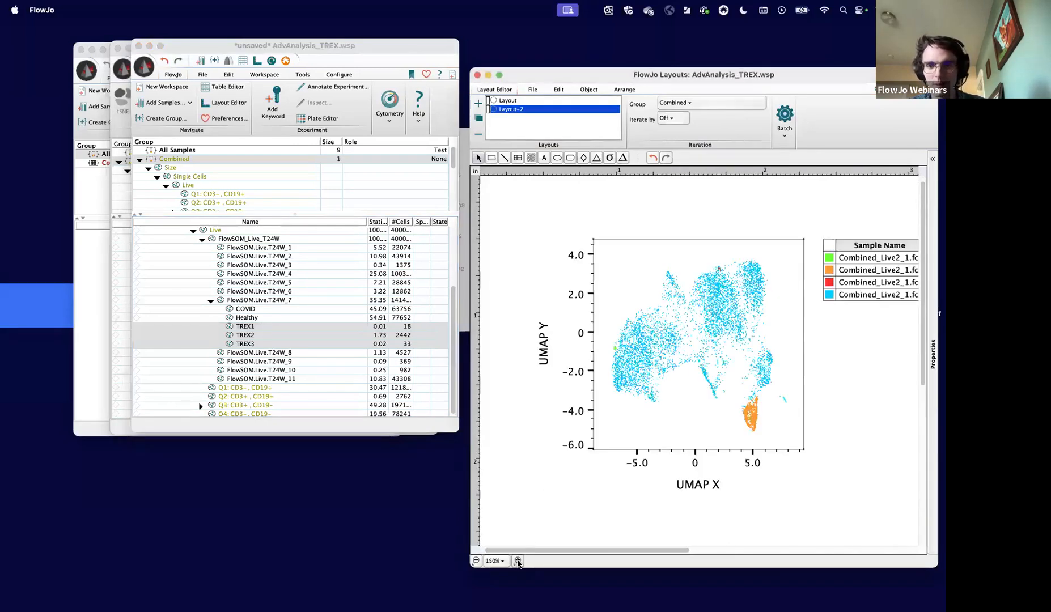
scroll(617, 514, right, 3)
scroll(617, 514, down, 2)
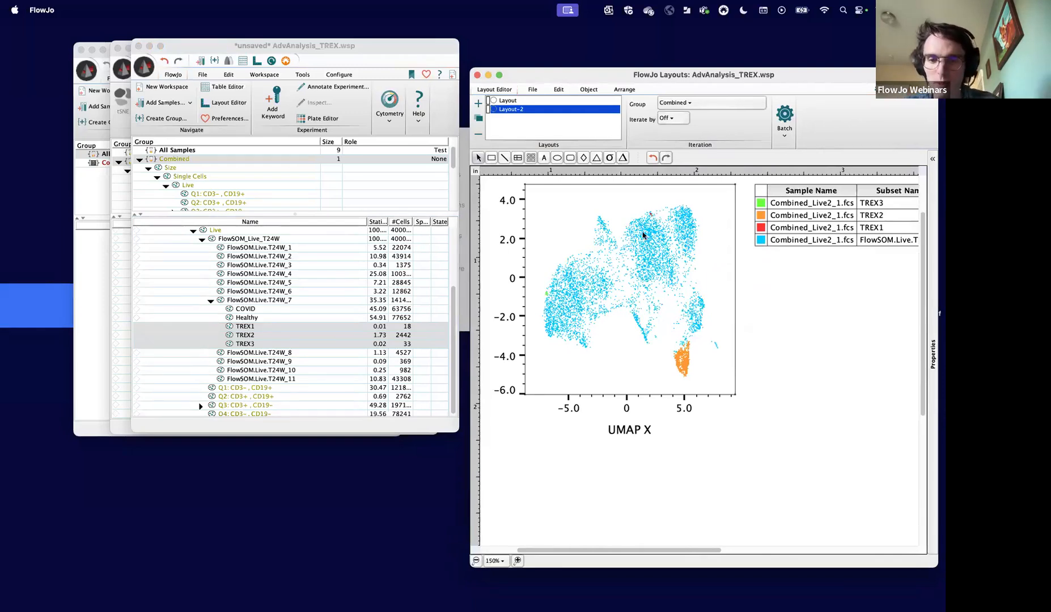
scroll(782, 275, right, 4)
scroll(782, 275, up, 2)
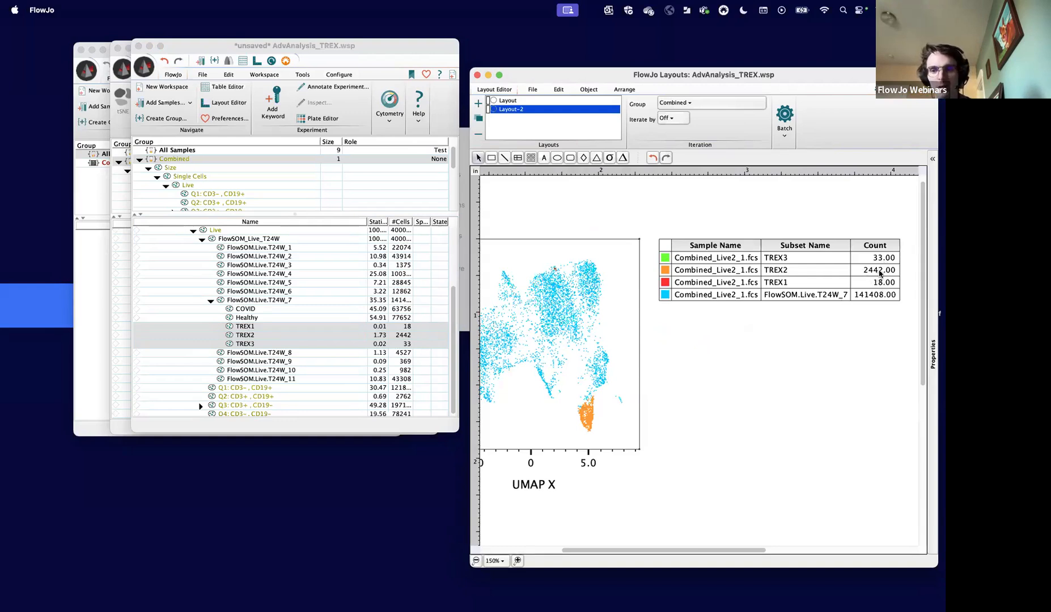
scroll(692, 415, left, 5)
scroll(692, 415, up, 1)
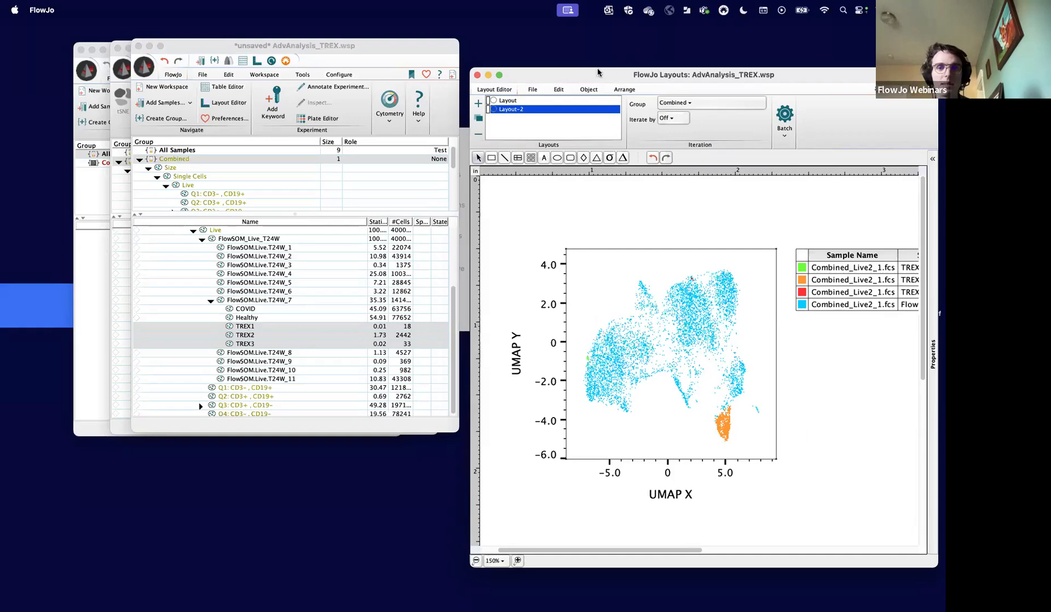
- Switch to the Finder beside the layout and open the TREX output_files_7UVA folder inside the AdvAnalysis_TREX folder
drag(600, 74, 127, 61)
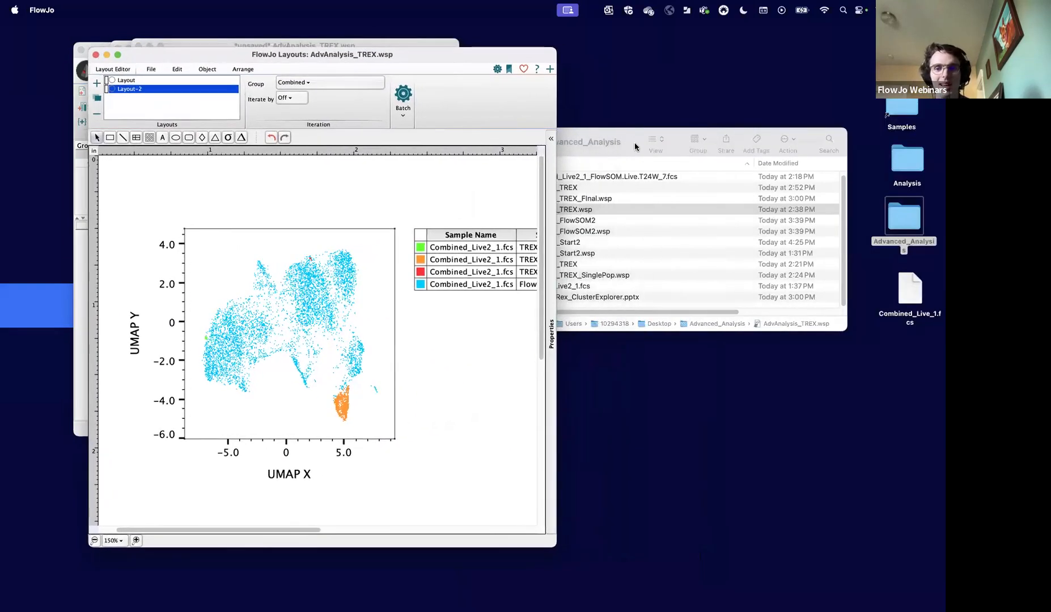
drag(635, 146, 756, 191)
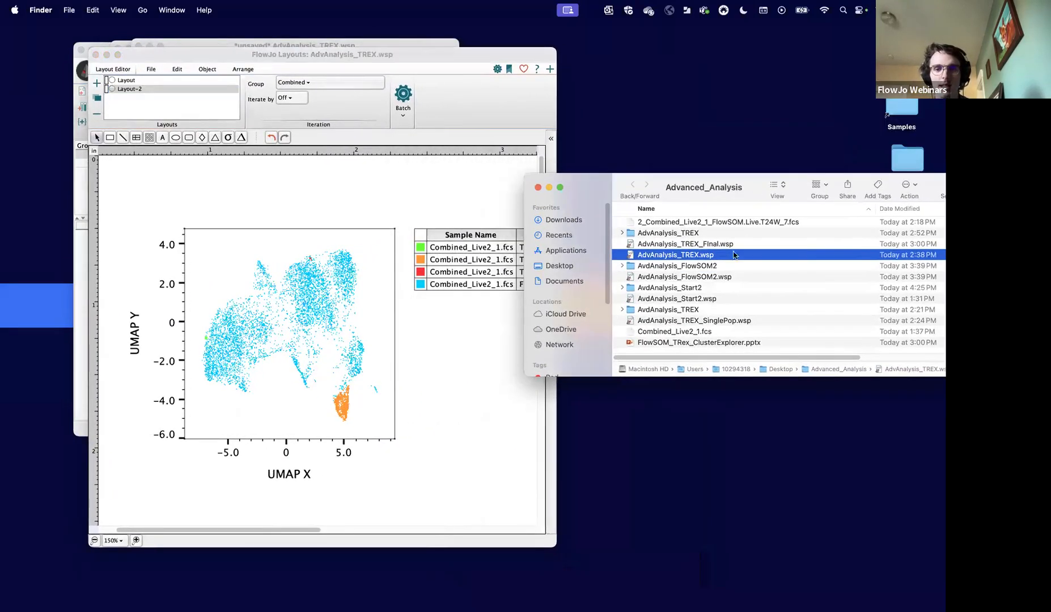
click(650, 235)
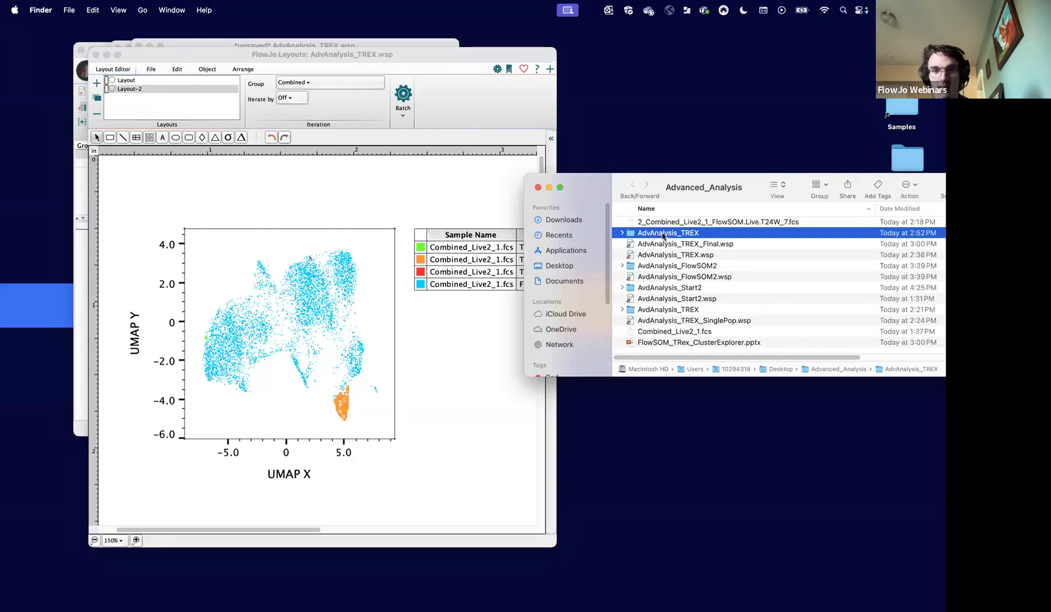
double_click(663, 236)
double_click(646, 226)
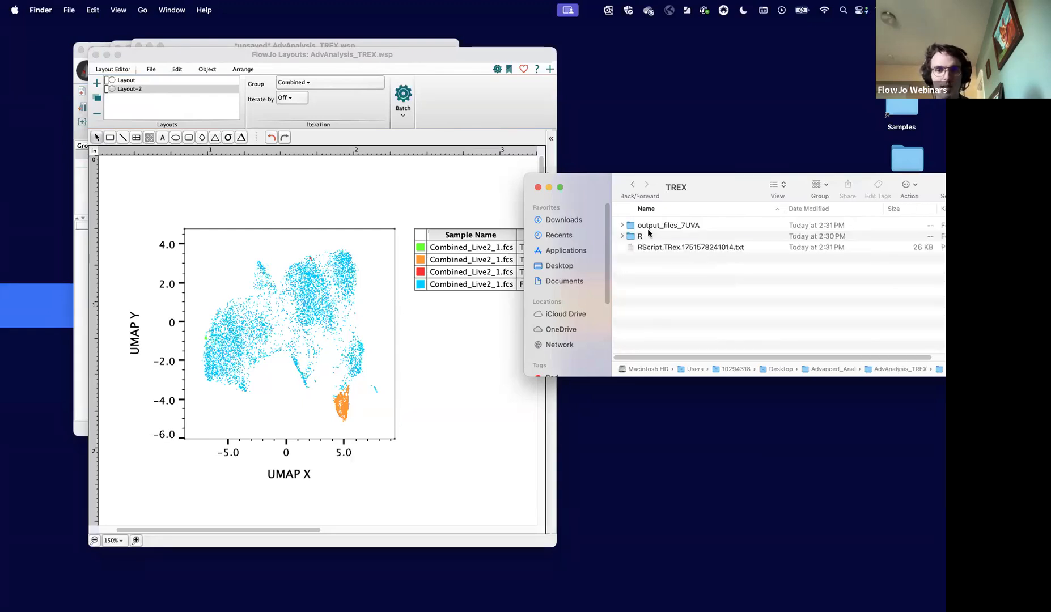
double_click(651, 226)
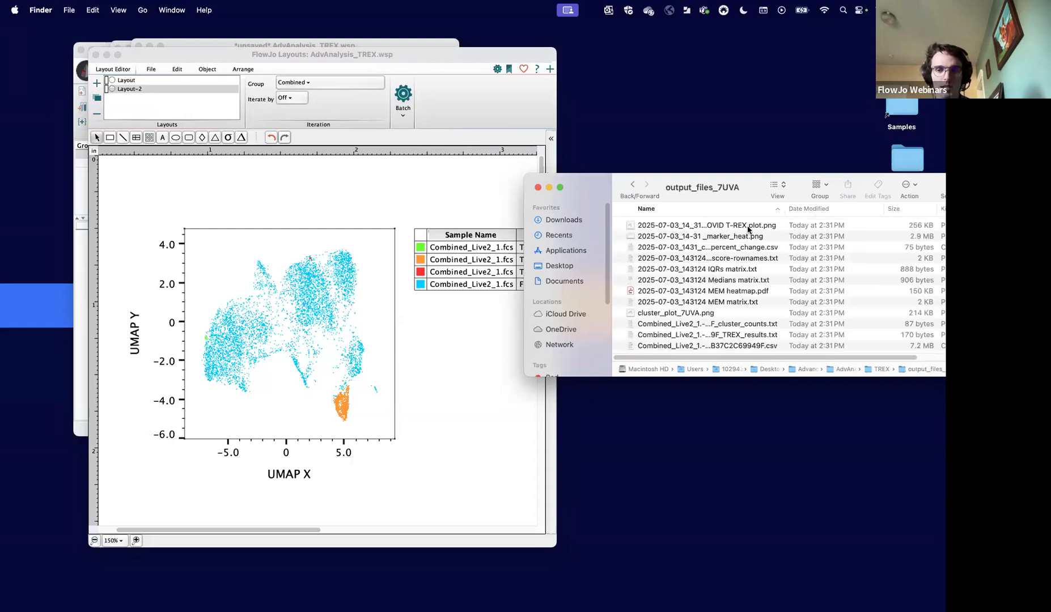
- Widen the file name column, open the Healthy vs COVID T-REX plot image and place it beside the layout plot for comparison
scroll(737, 271, down, 2)
scroll(742, 260, up, 2)
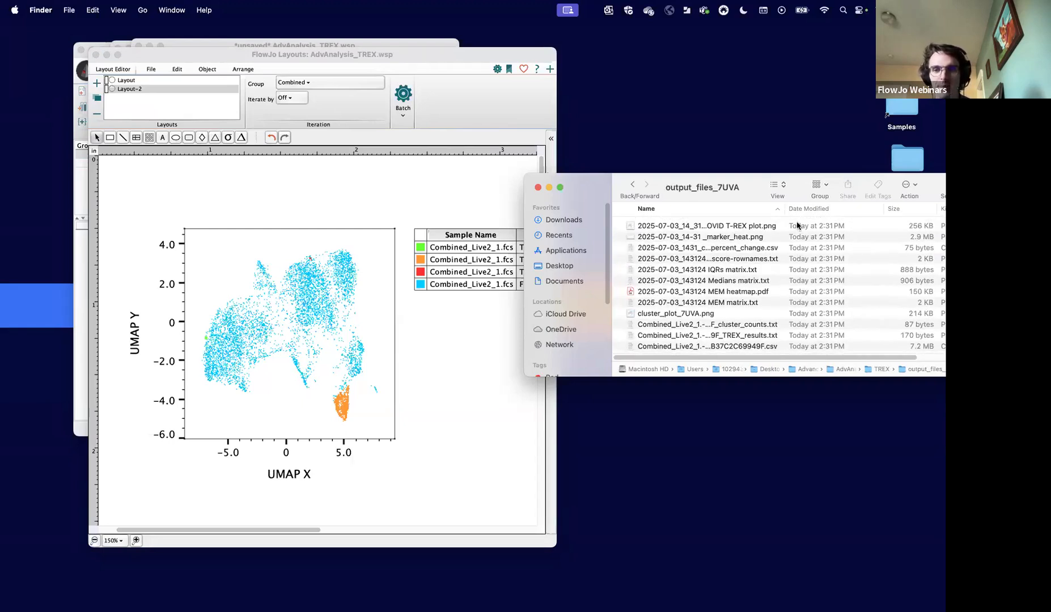
drag(783, 210, 853, 220)
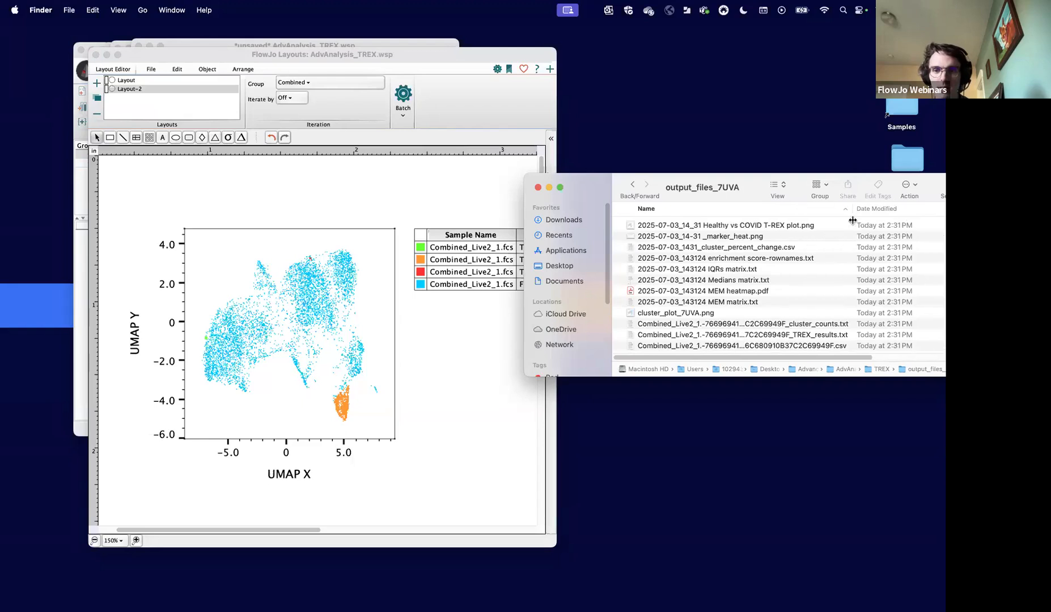
click(784, 225)
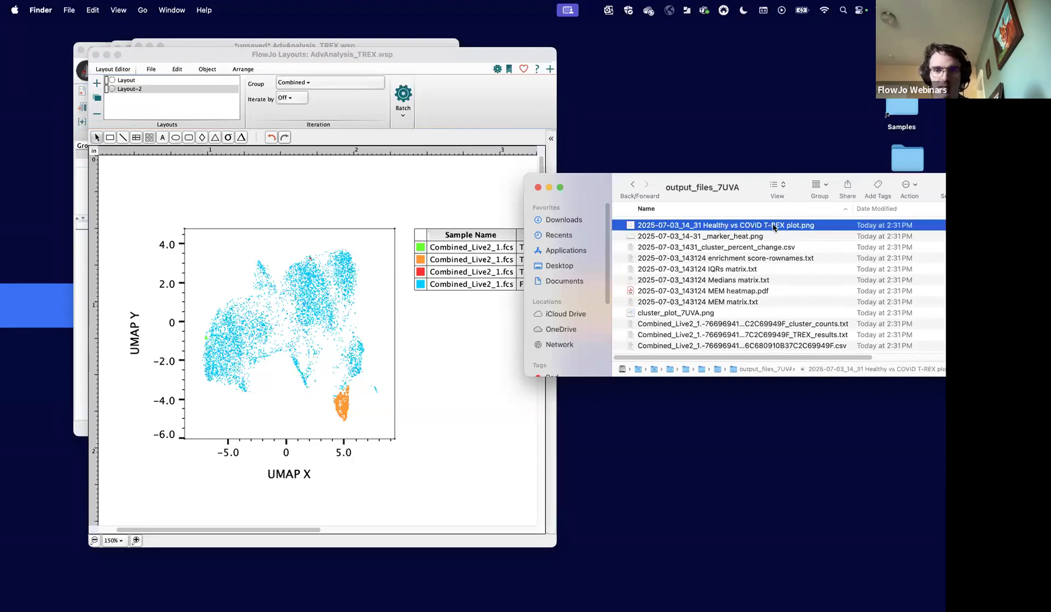
double_click(794, 229)
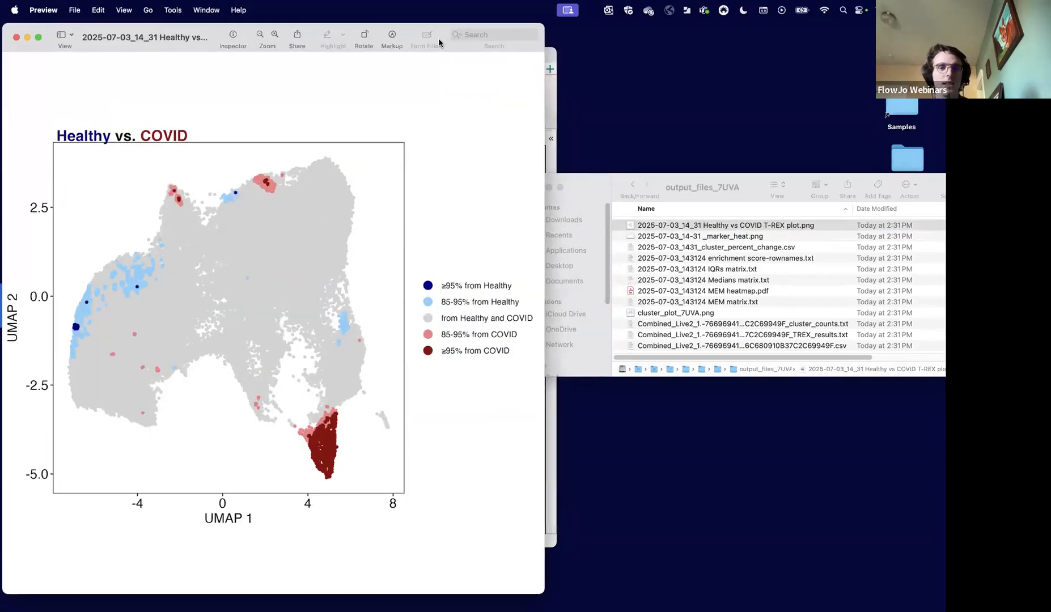
drag(501, 37, 777, 53)
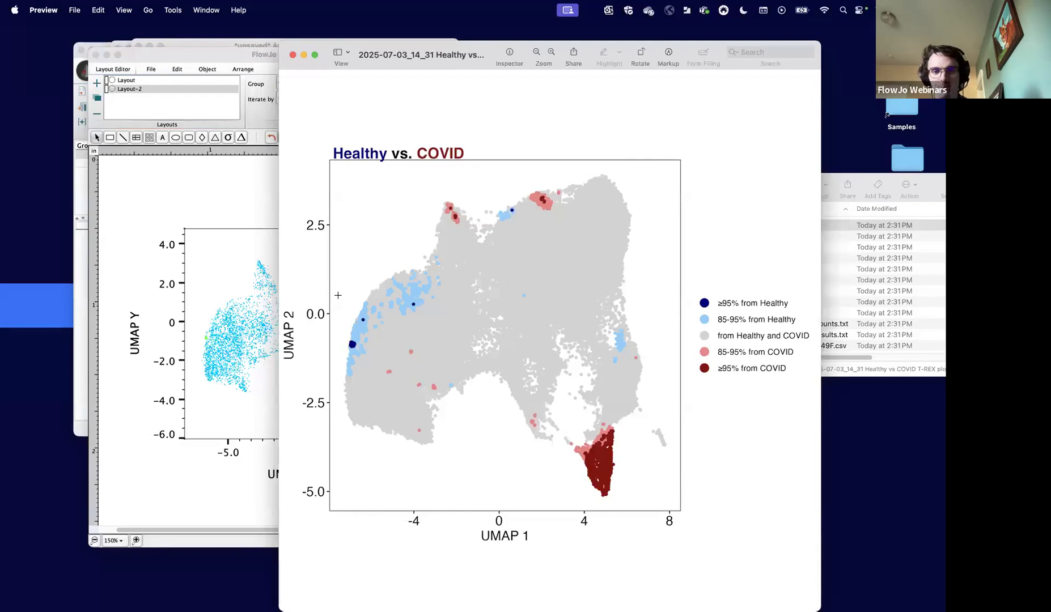
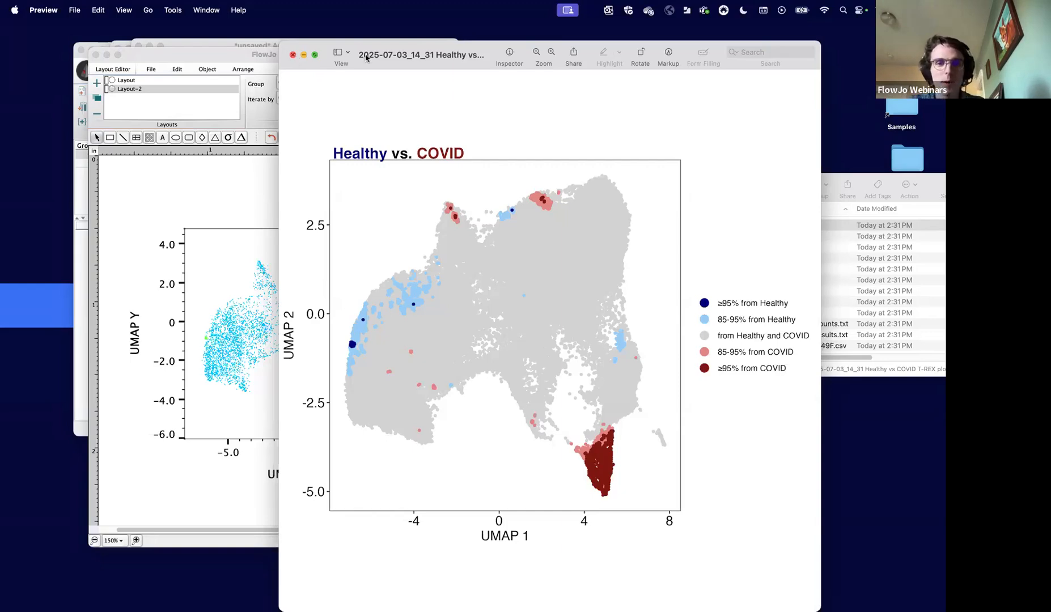
- Place the Healthy vs COVID image clear of the layout and compare it with the TREX overlay and its legend counts
mouse_move(315, 52)
click(336, 89)
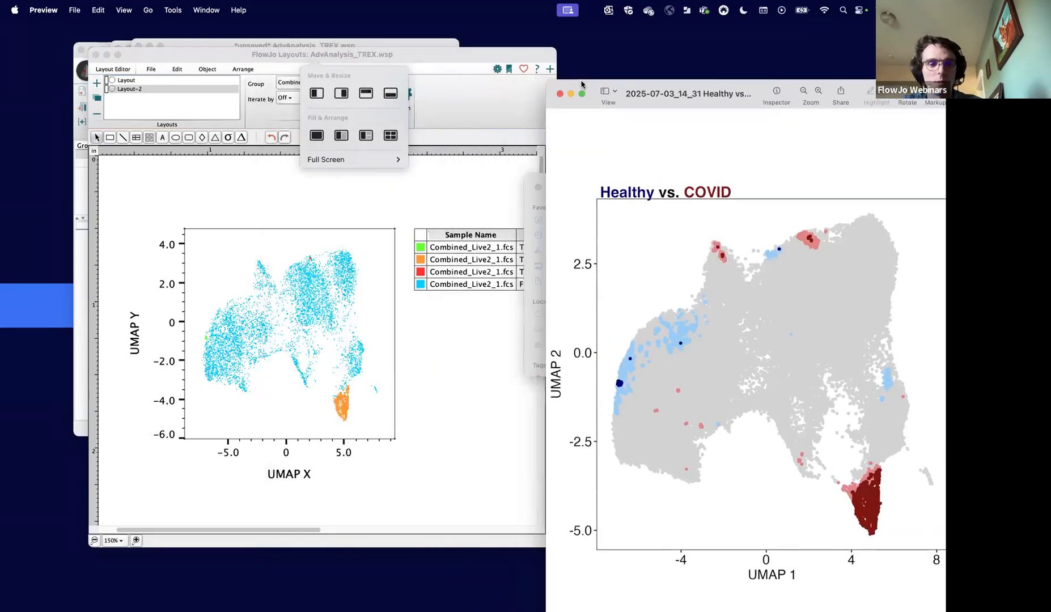
click(350, 400)
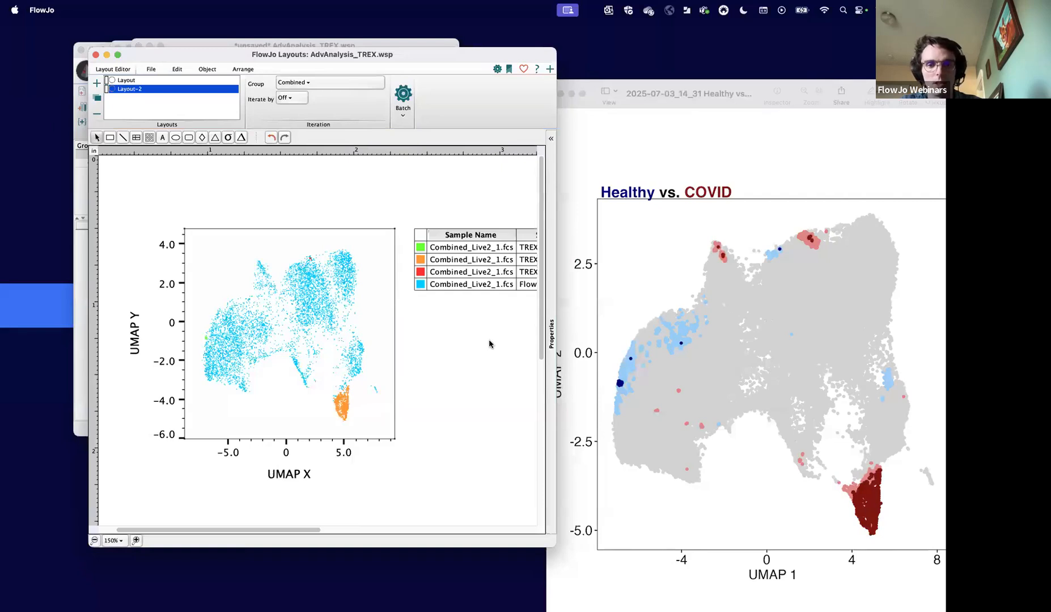
scroll(488, 339, right, 3)
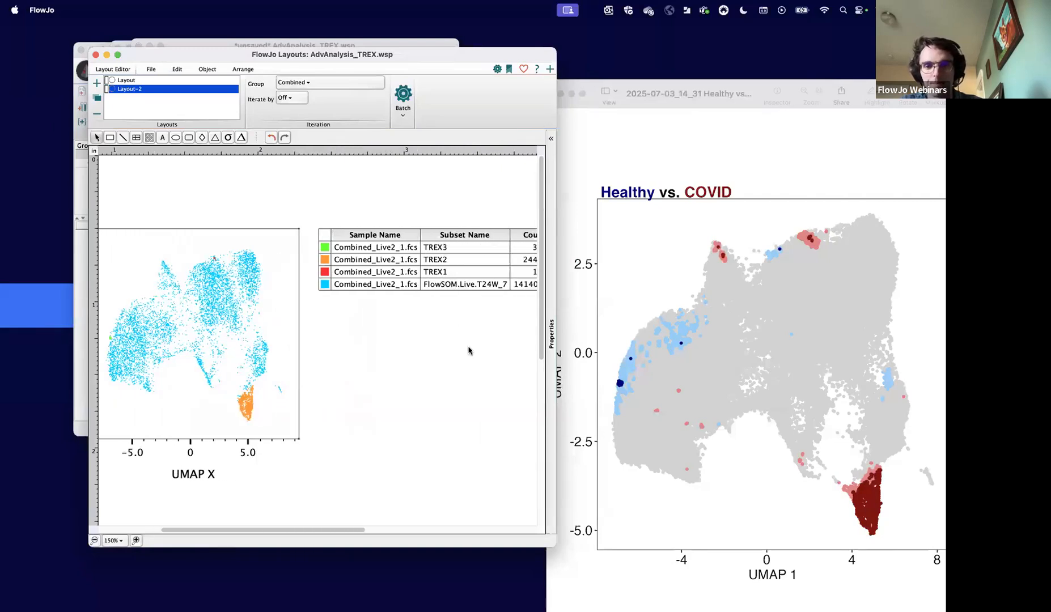
scroll(470, 351, right, 3)
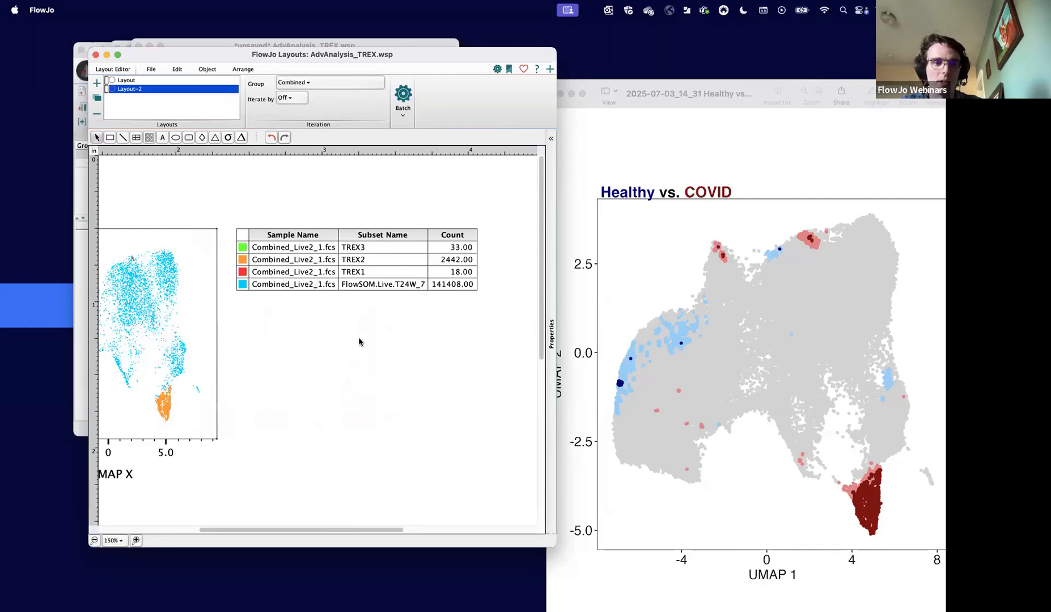
scroll(359, 342, left, 5)
- Move the layout window off the AdvAnalysis_TREX workspace and select the FlowSOM.Live.T24W_7 population there
drag(314, 55, 654, 170)
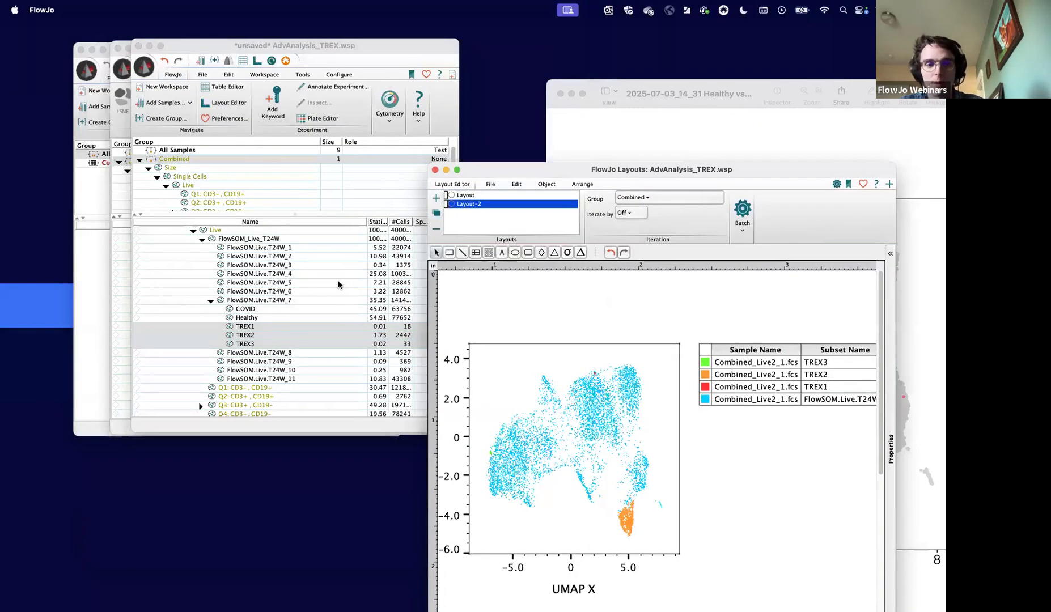
click(232, 329)
click(249, 298)
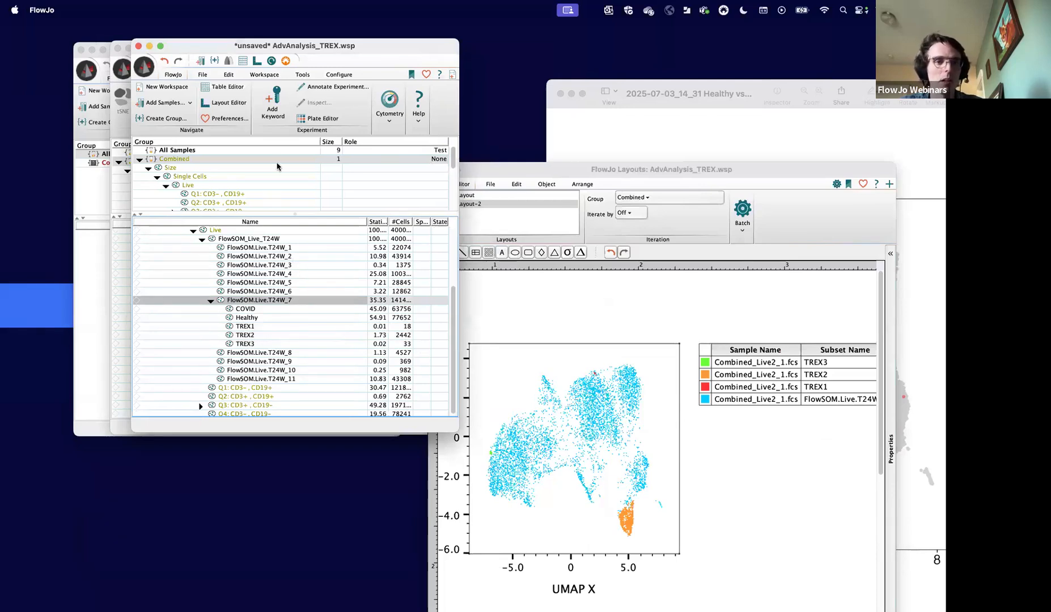
click(267, 74)
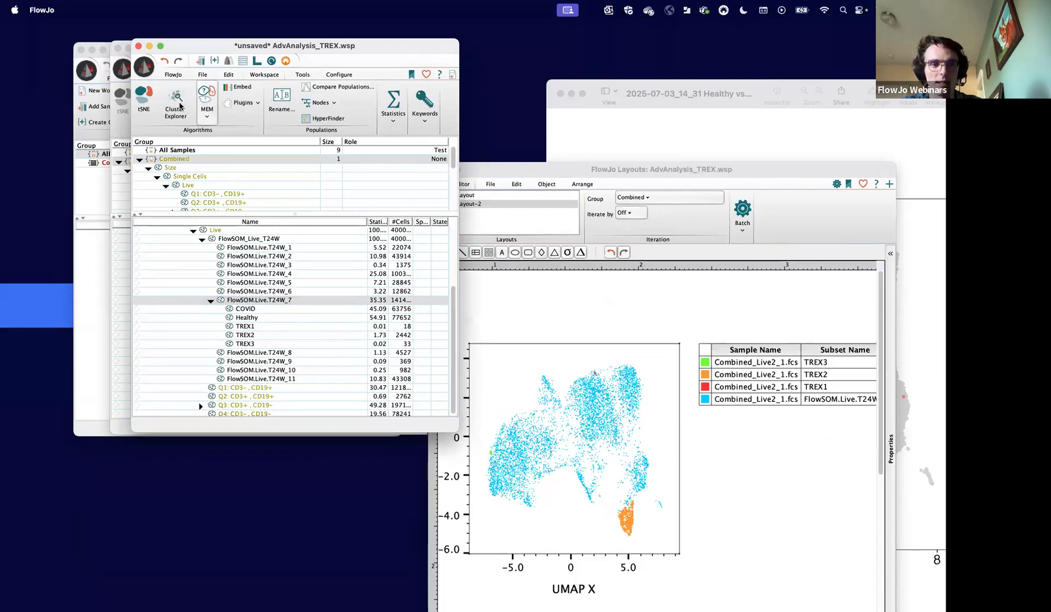
click(175, 104)
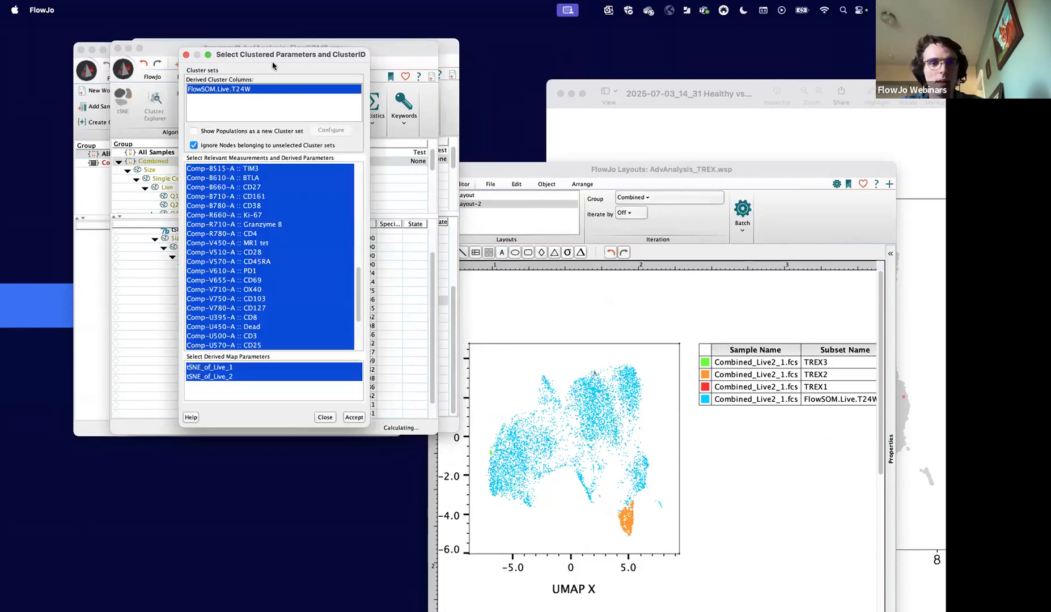
drag(270, 59, 531, 88)
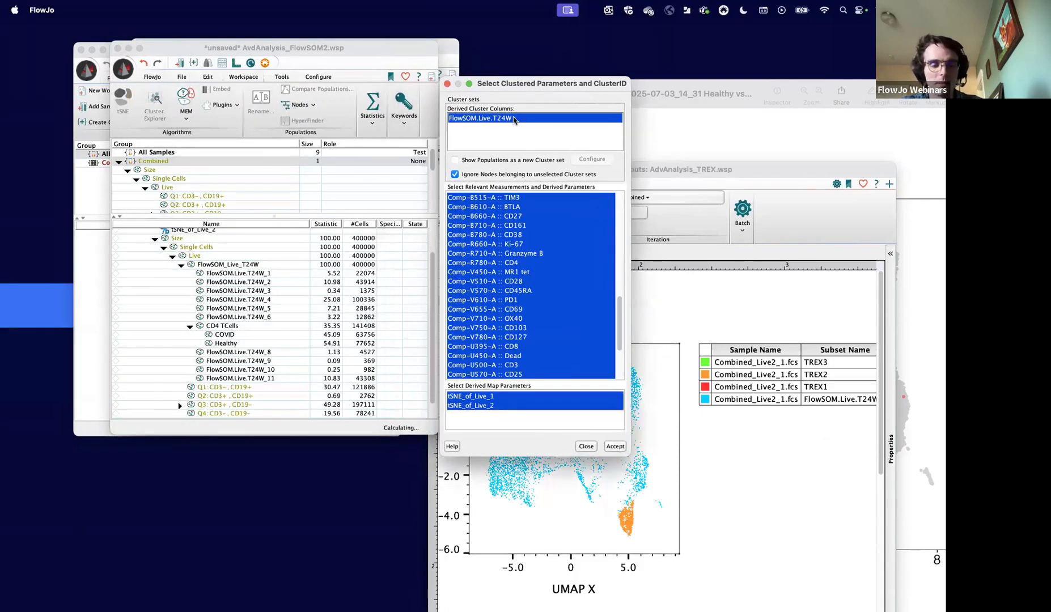
click(514, 120)
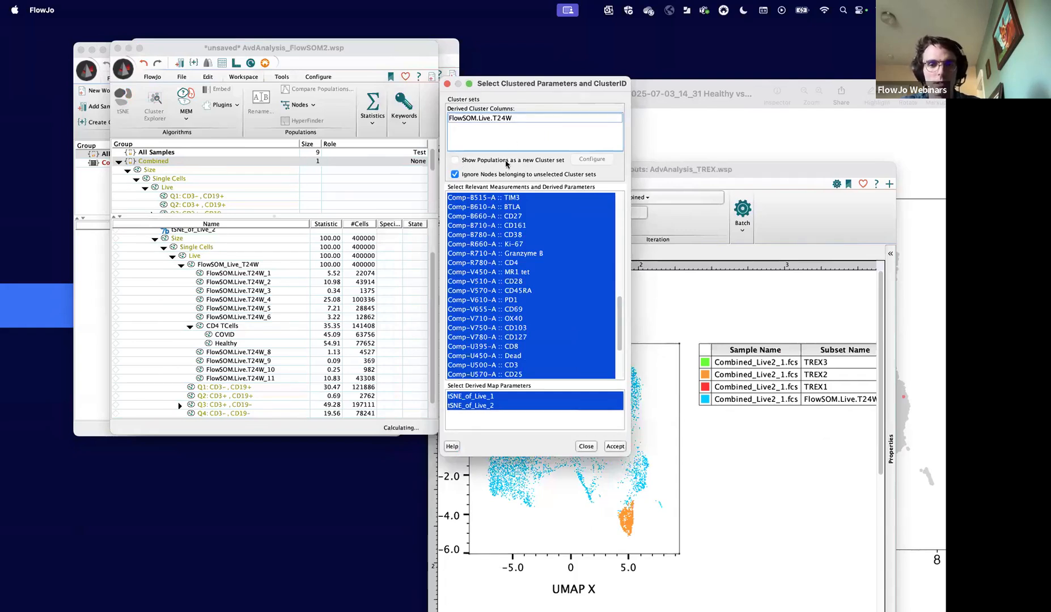
click(457, 162)
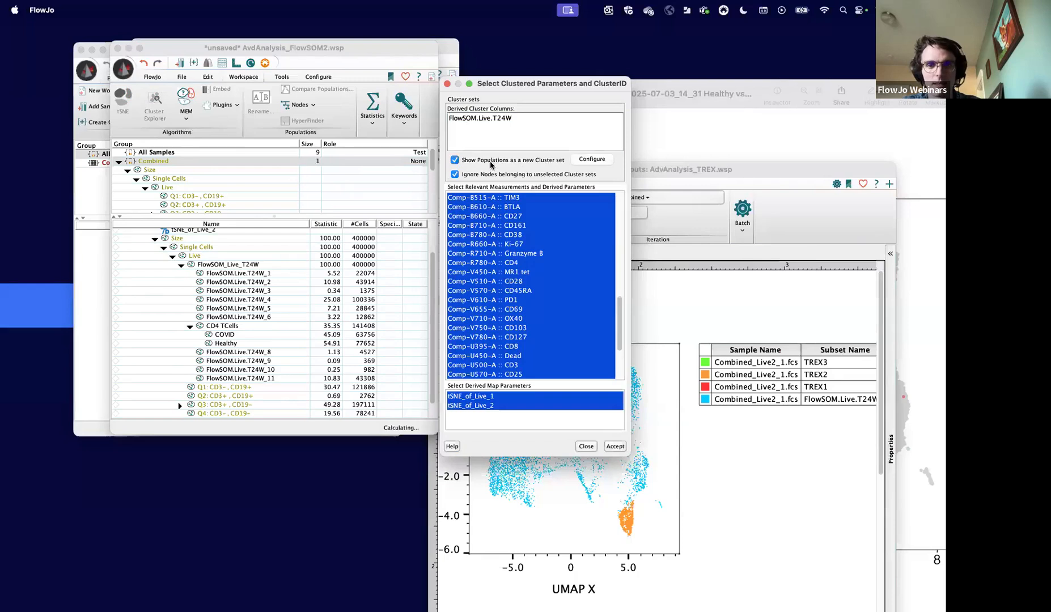
click(591, 159)
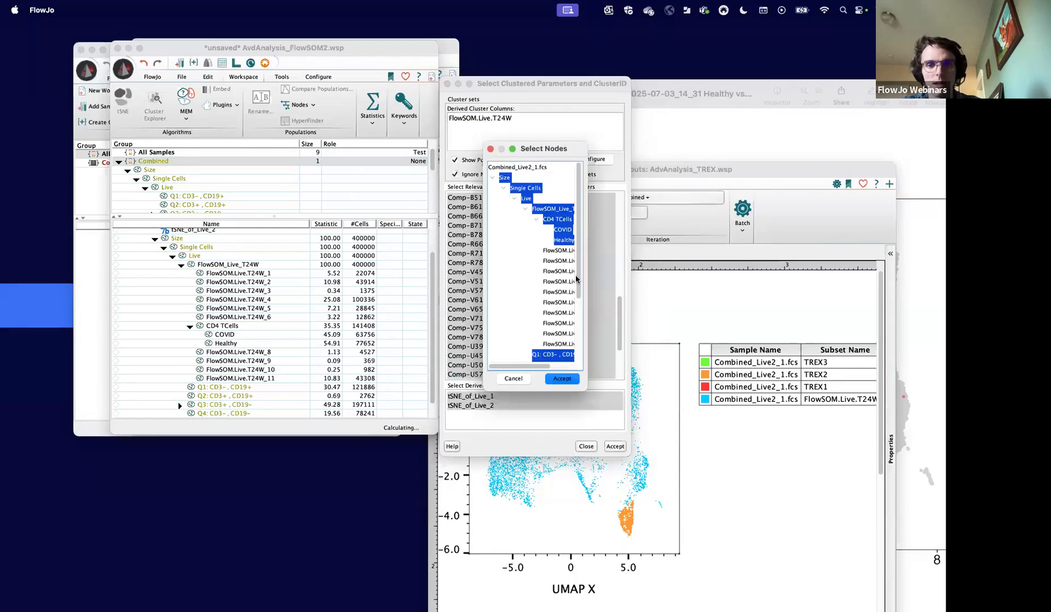
scroll(576, 279, down, 5)
scroll(576, 279, right, 2)
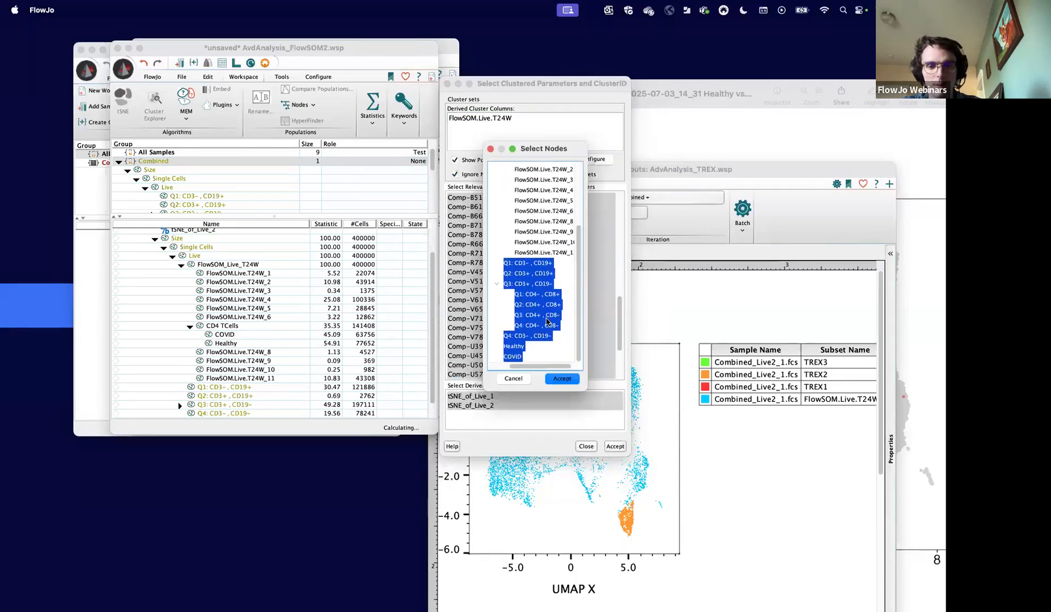
scroll(547, 321, left, 1)
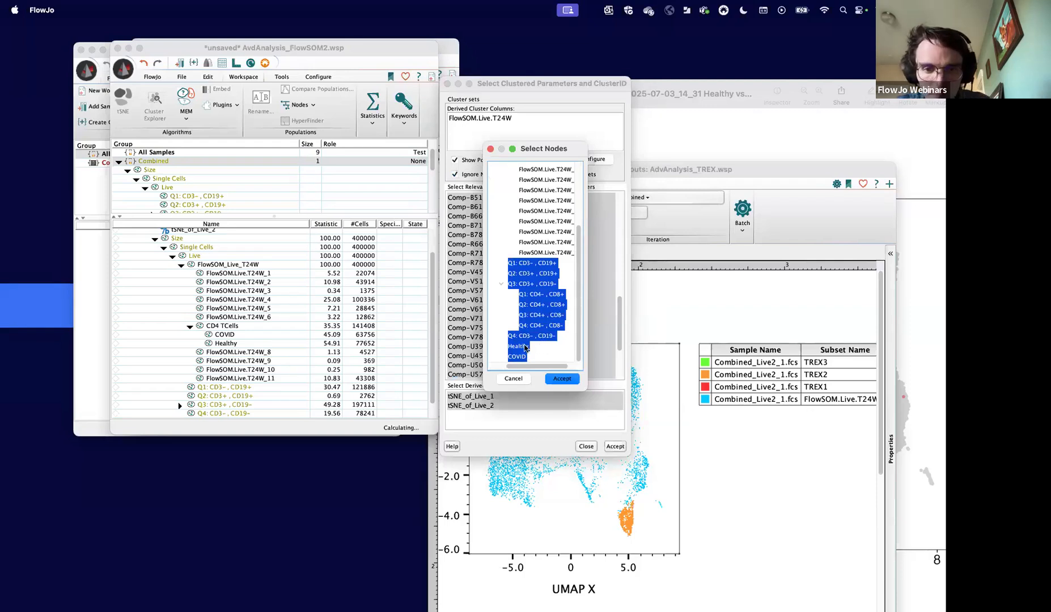
click(527, 328)
scroll(526, 328, up, 5)
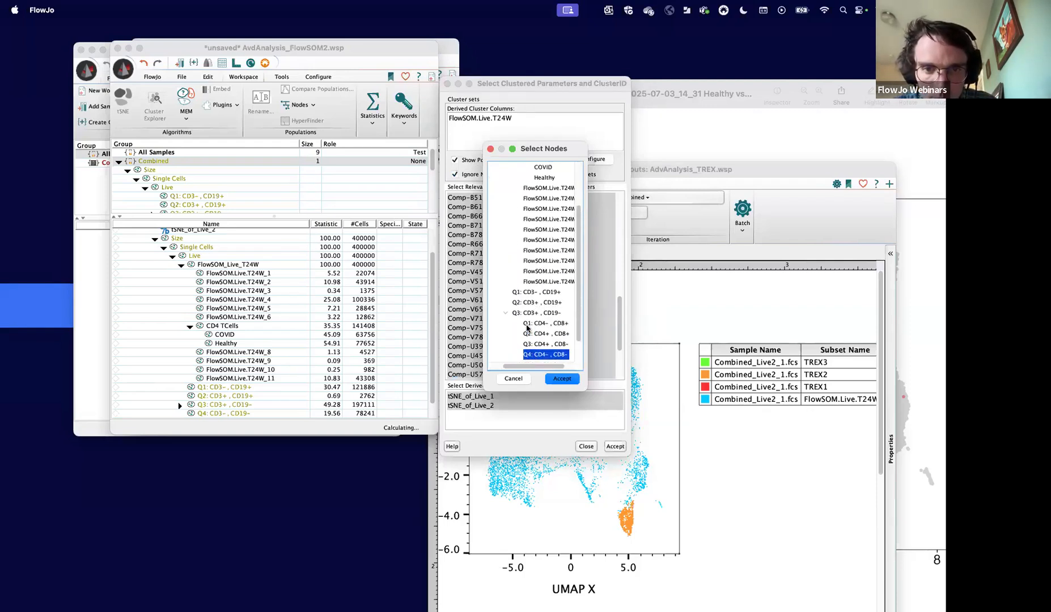
scroll(538, 295, down, 3)
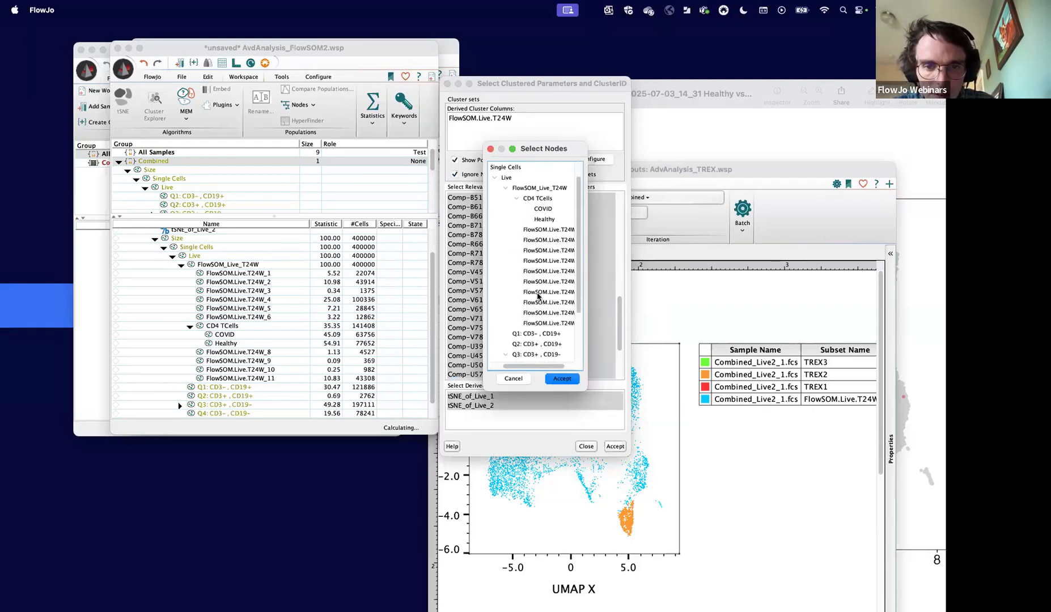
scroll(537, 295, right, 1)
scroll(538, 295, down, 3)
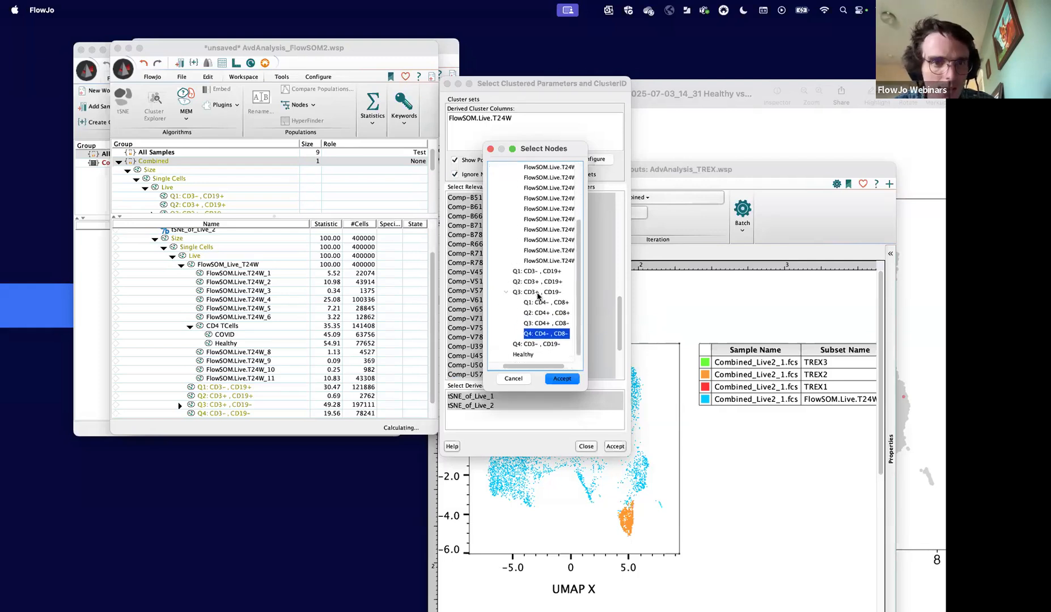
scroll(539, 294, up, 5)
scroll(539, 294, left, 2)
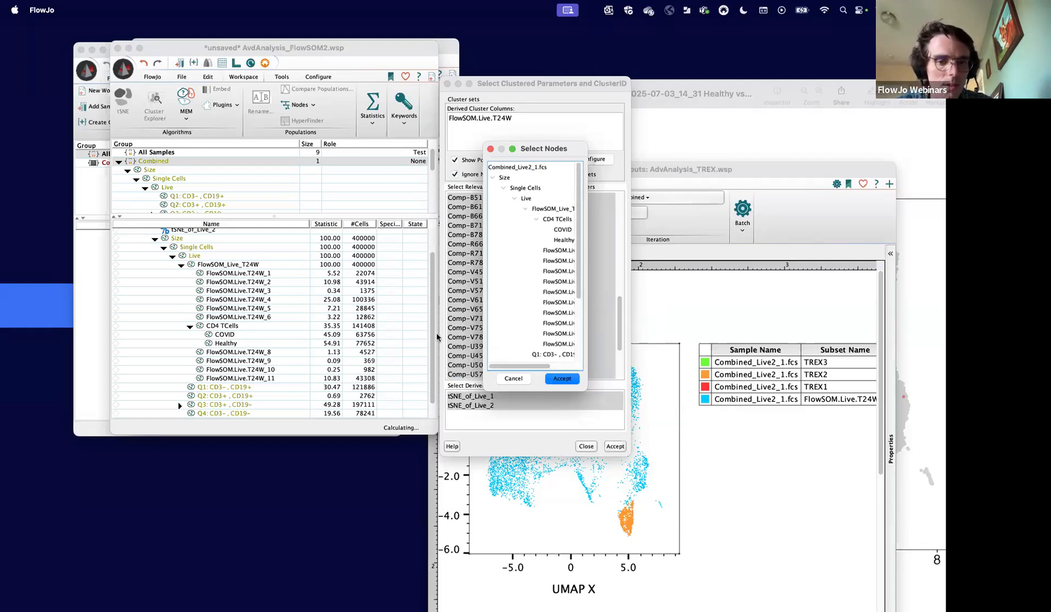
click(515, 378)
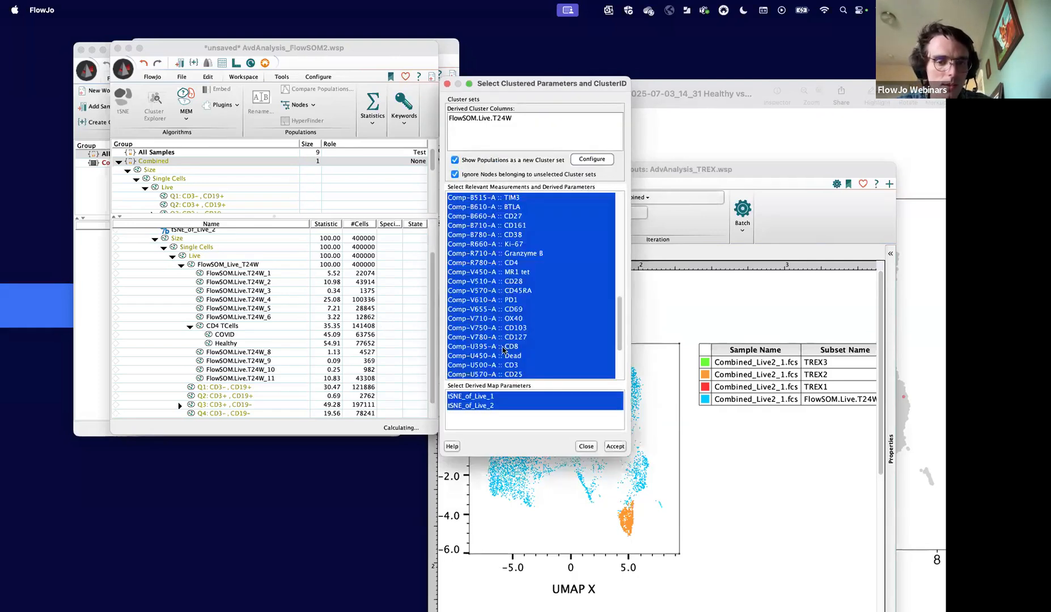
scroll(503, 350, down, 5)
click(584, 447)
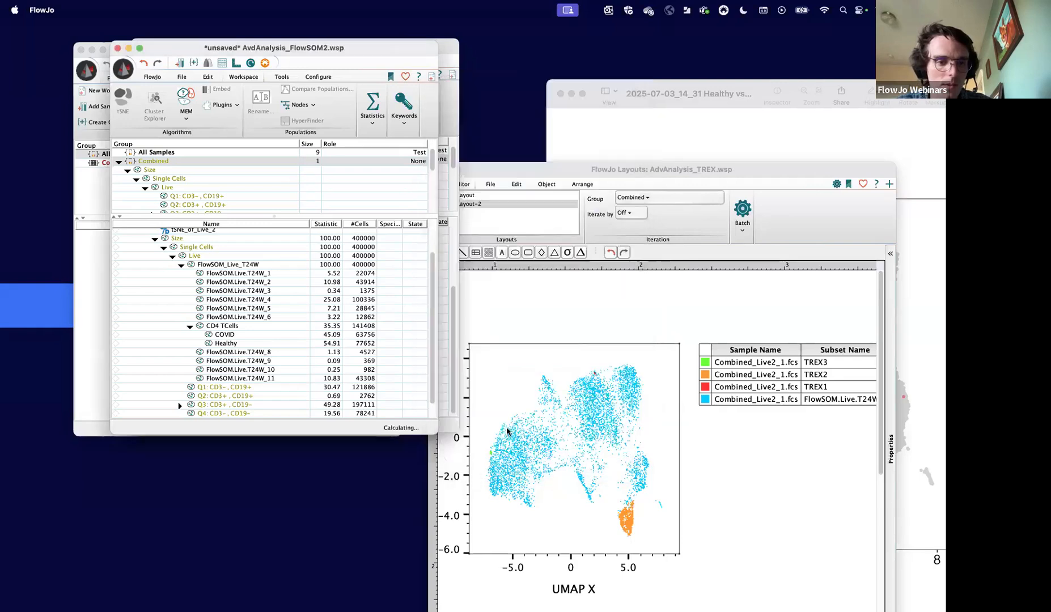
- Check the CD4 TCells population in the AvdAnalysis_FlowSOM2 workspace, and close that workspace without saving its changes
scroll(263, 304, up, 2)
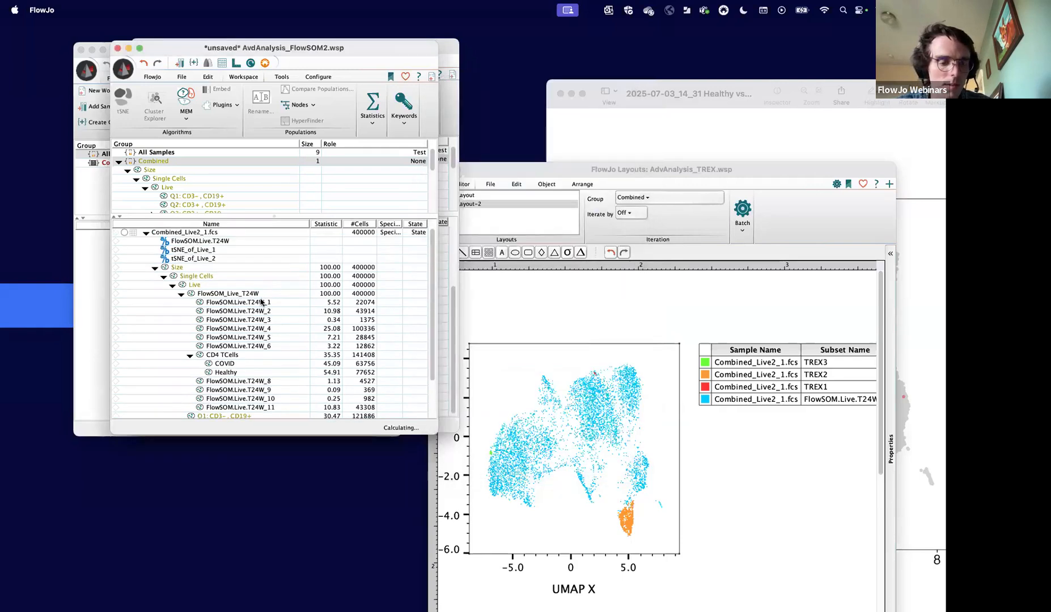
click(230, 355)
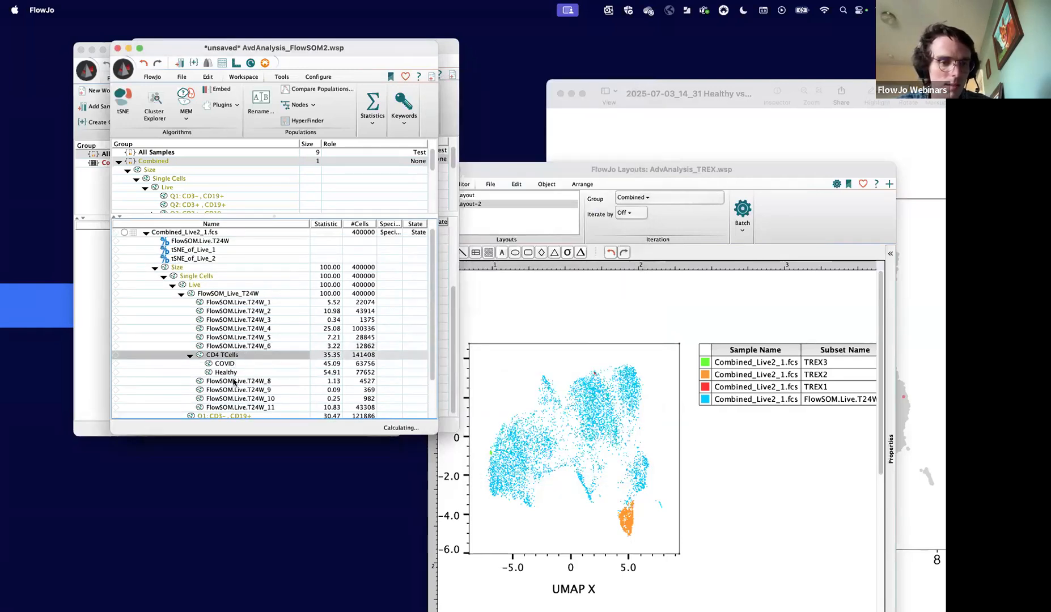
scroll(238, 371, down, 3)
scroll(242, 337, up, 3)
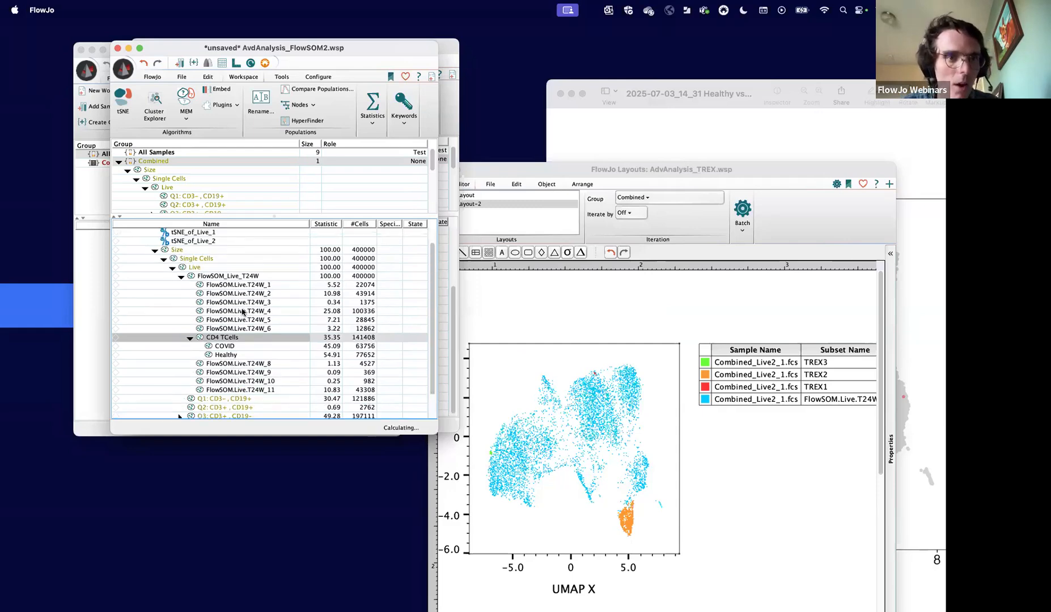
key(super+w)
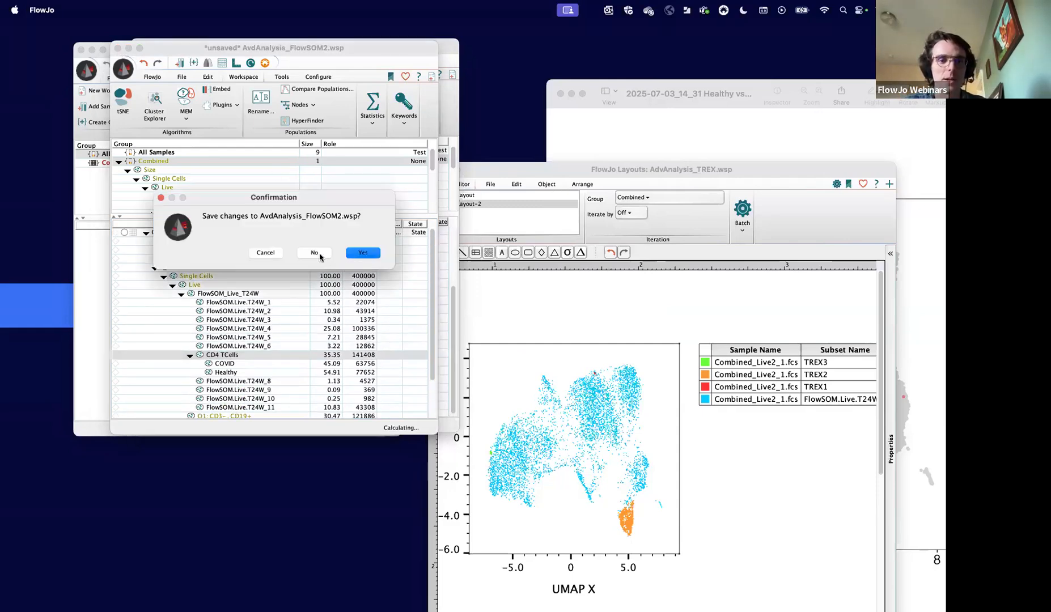
click(317, 252)
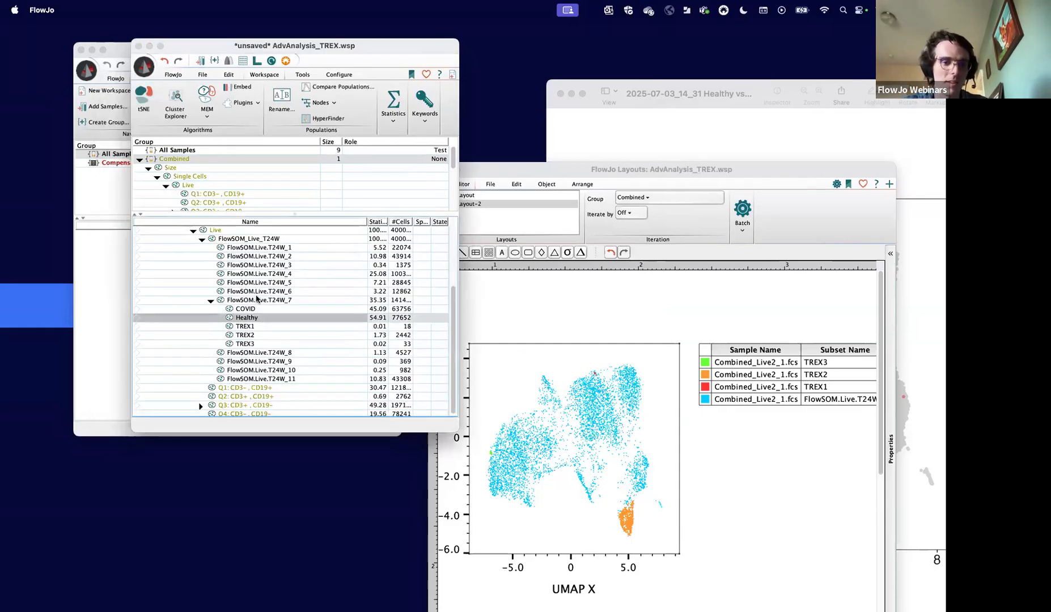
- Start Cluster Explorer on FlowSOM.Live.T24W_7 in the AdvAnalysis_TREX workspace and enable showing populations as a new cluster set
click(256, 300)
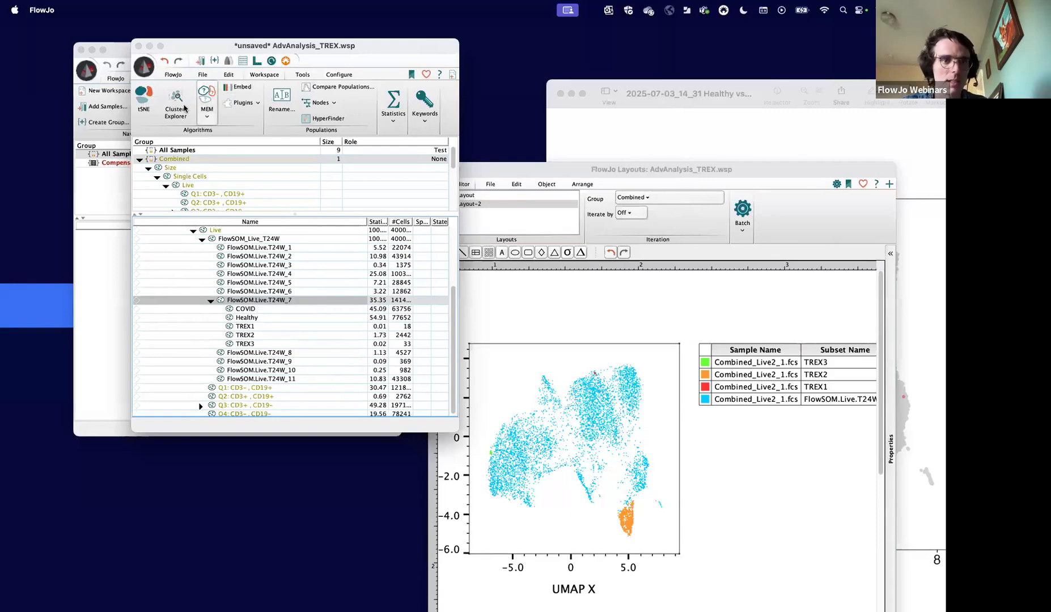
click(175, 105)
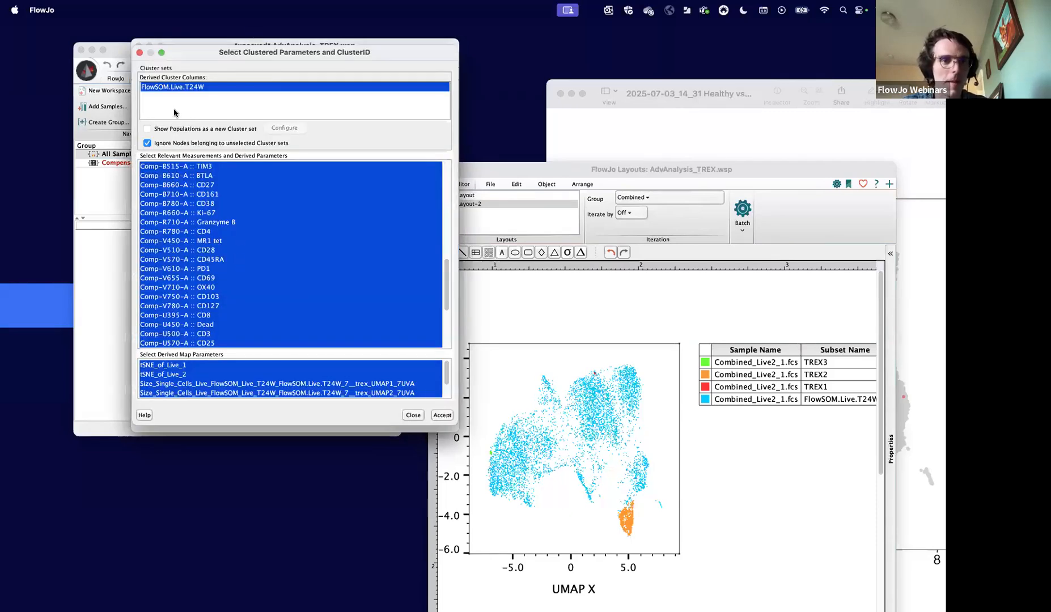
click(147, 128)
click(284, 128)
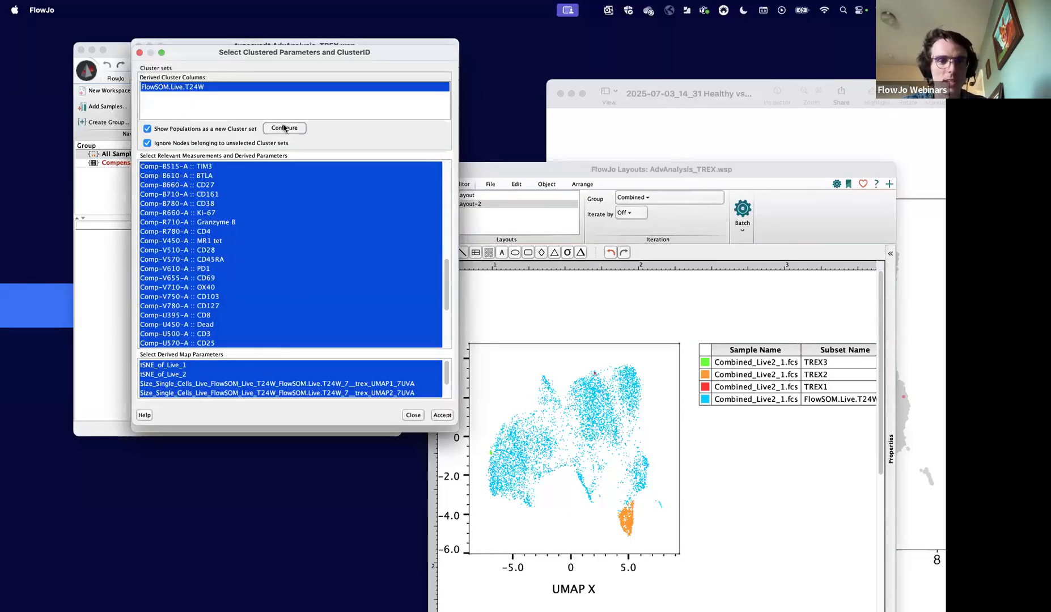
- Choose the COVID, Healthy, TREX1, TREX2 and TREX3 populations as nodes for the new cluster set
click(275, 174)
click(267, 167)
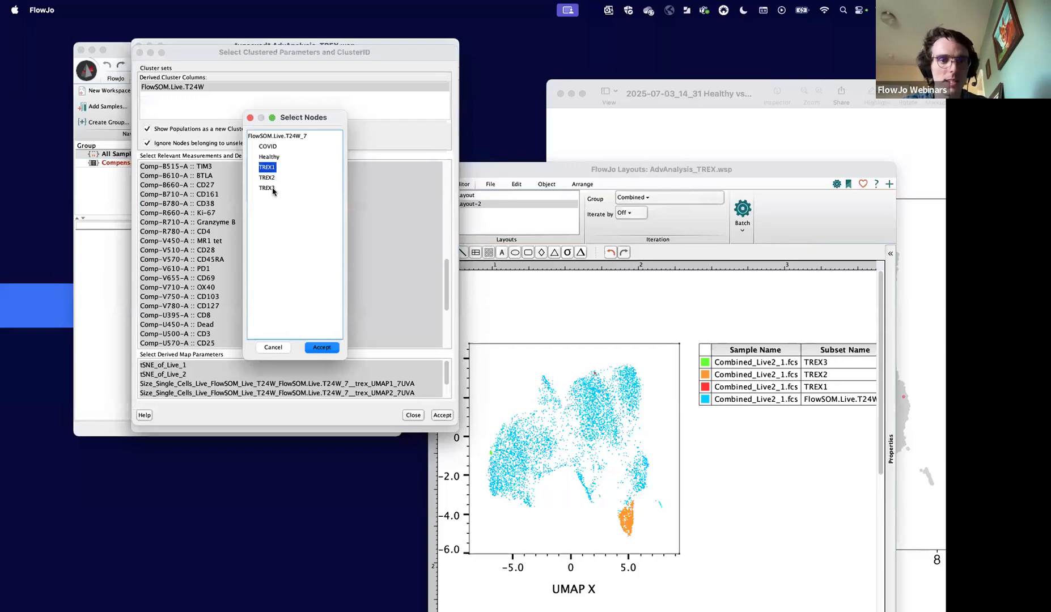
shift+click(271, 190)
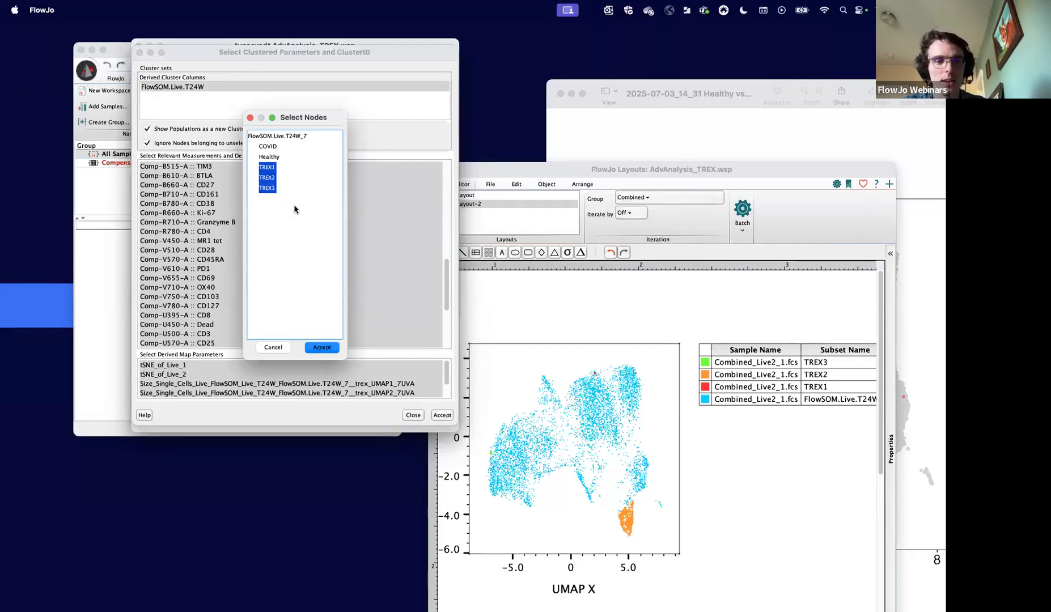
click(269, 146)
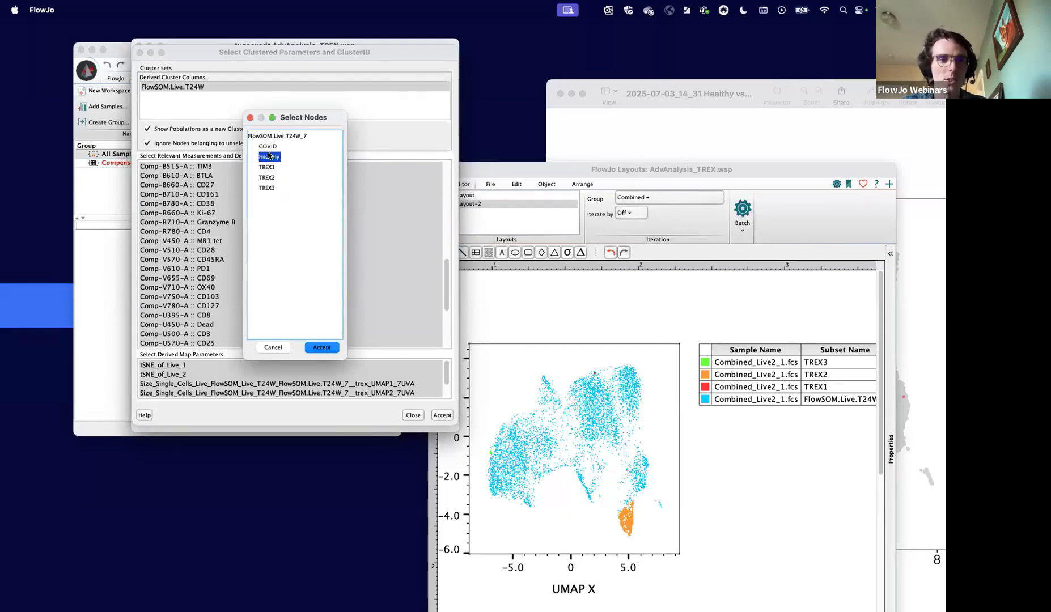
shift+click(267, 187)
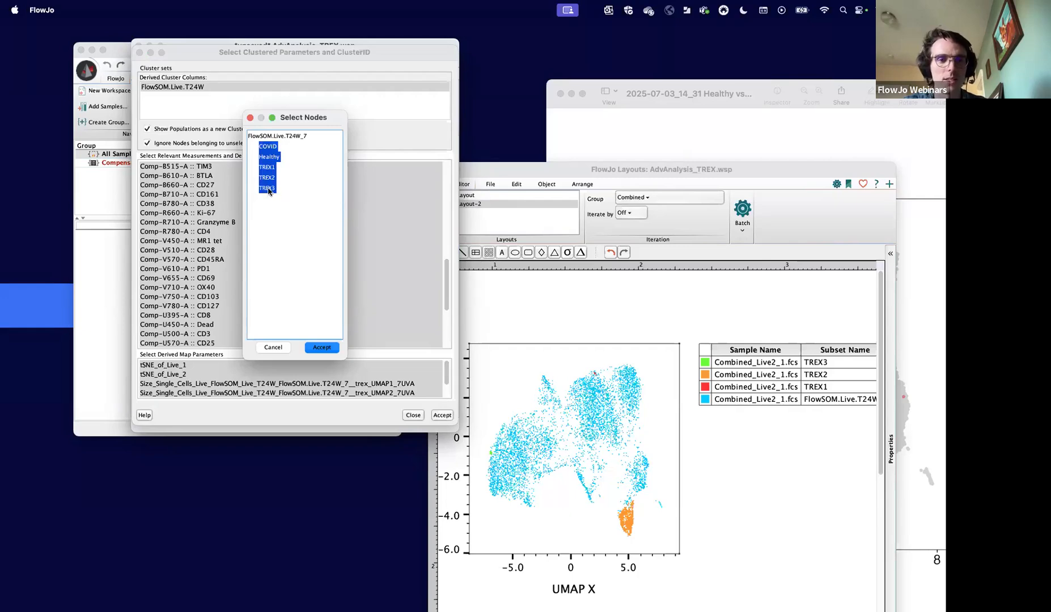
click(327, 347)
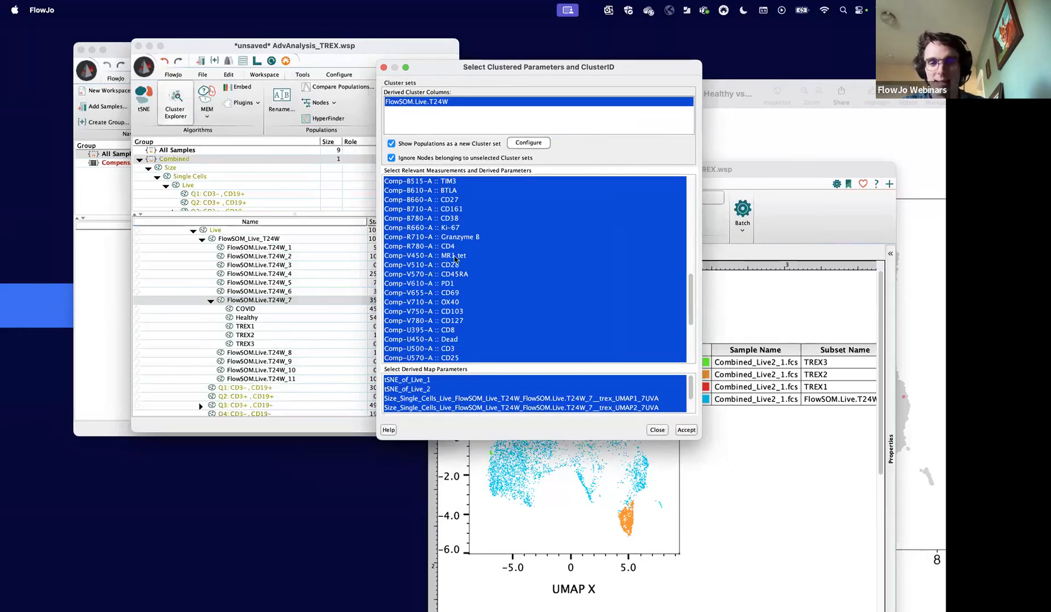
- Deselect the FlowSOM.Live.T24W derived cluster column and review the selected measurement parameters
click(437, 101)
scroll(454, 272, down, 3)
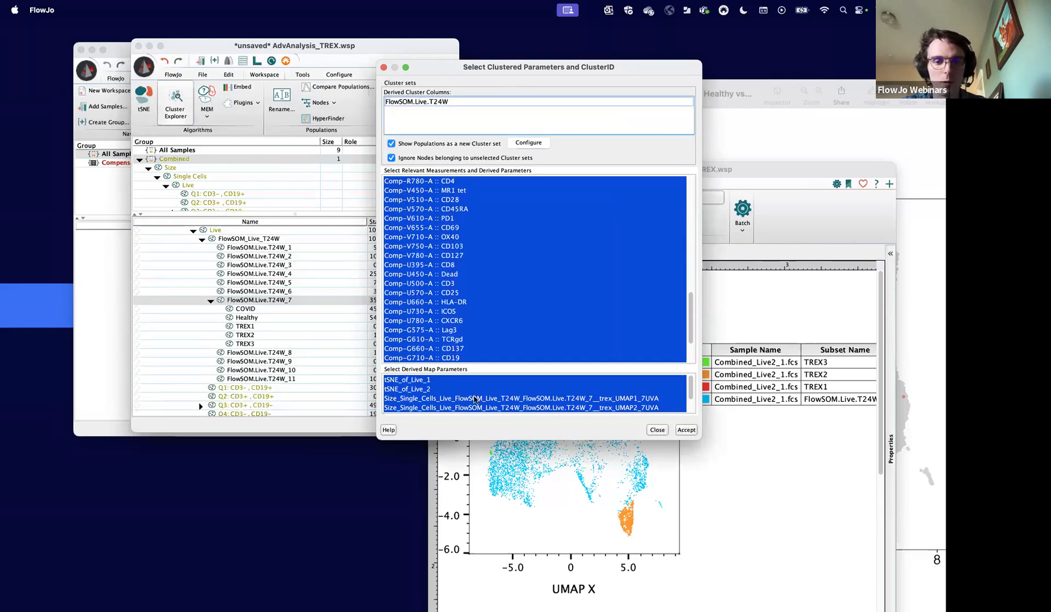
scroll(459, 332, up, 3)
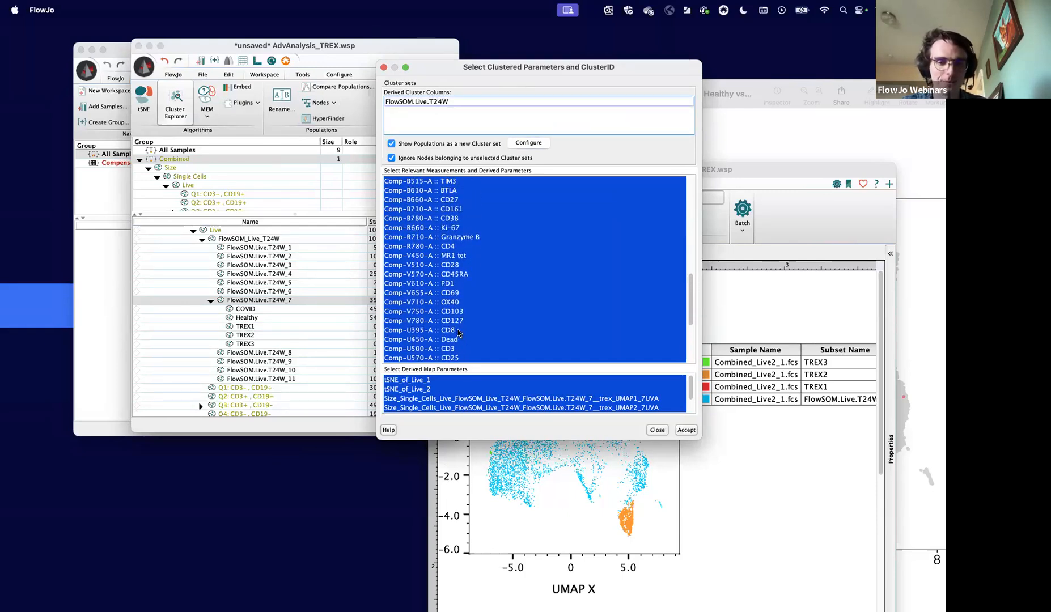
scroll(459, 333, down, 3)
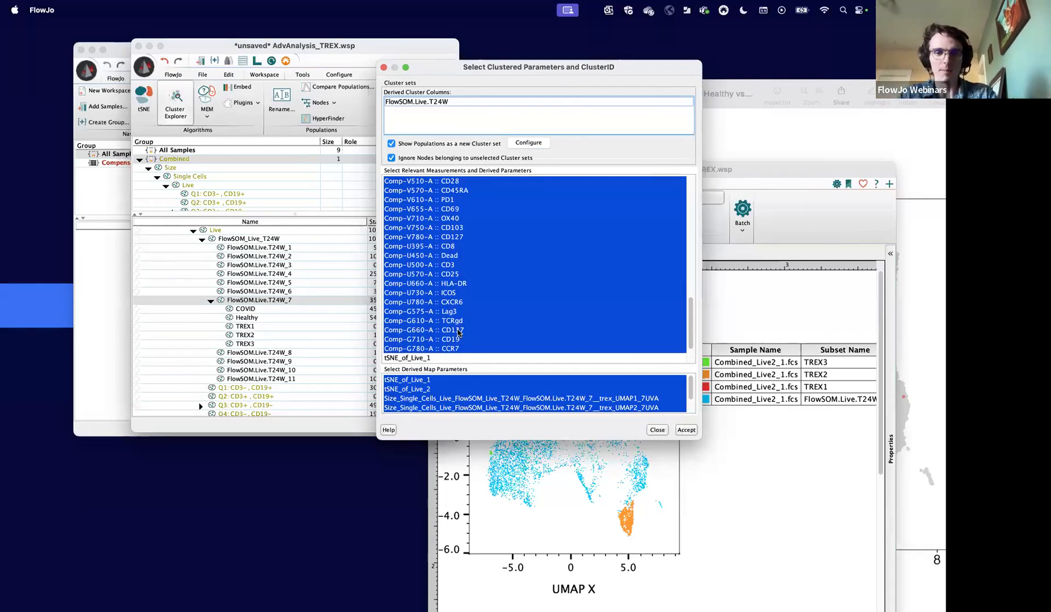
- Exclude CD3, Dead, CD8 and CD19 from the relevant measurements and run Cluster Explorer with the remaining parameters
super+click(447, 264)
super+click(454, 256)
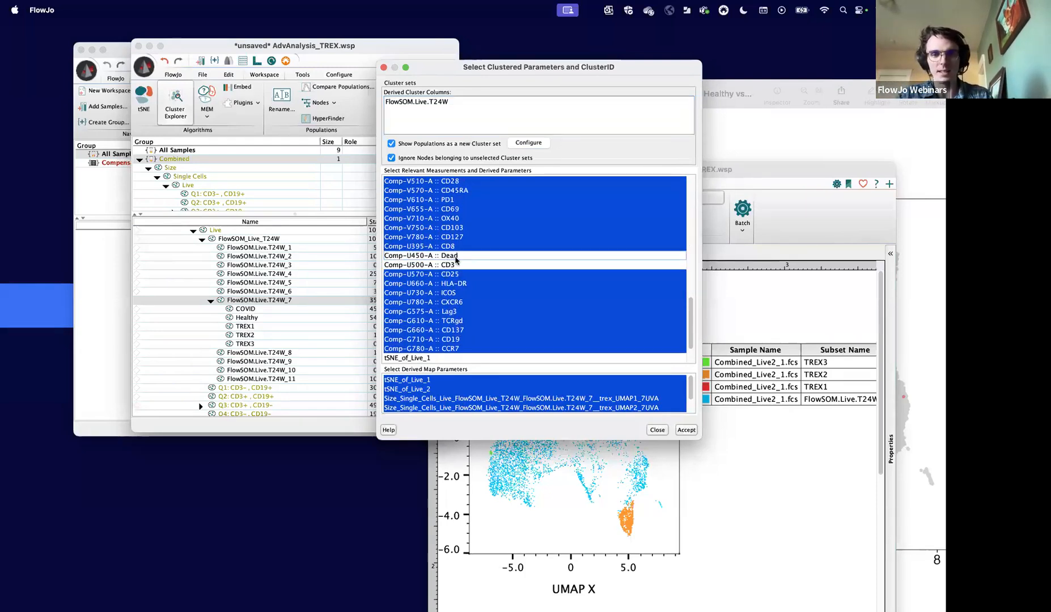
super+click(447, 247)
scroll(447, 248, up, 3)
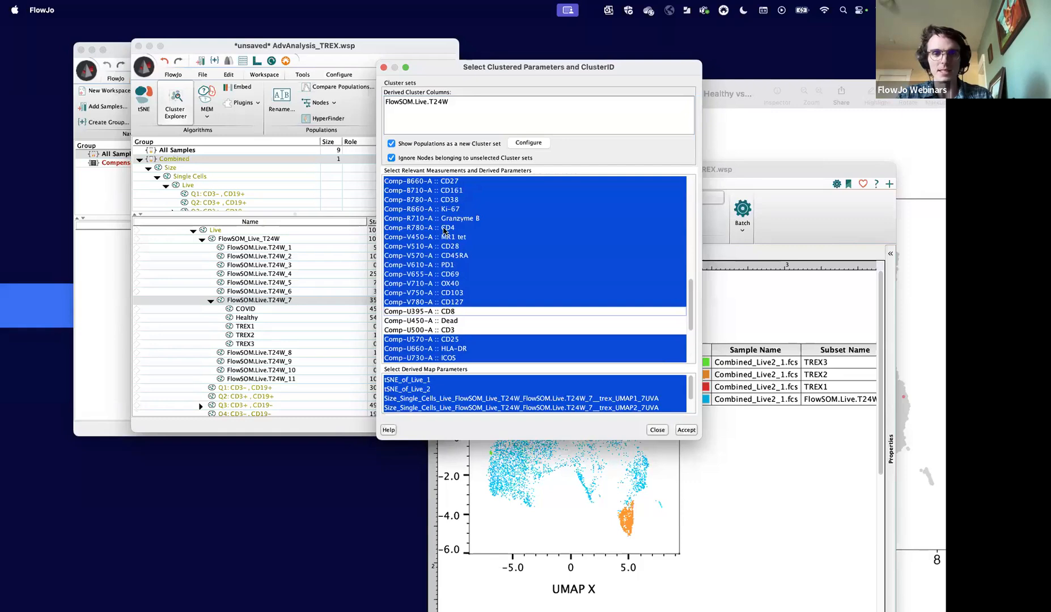
scroll(456, 312, down, 3)
super+click(450, 340)
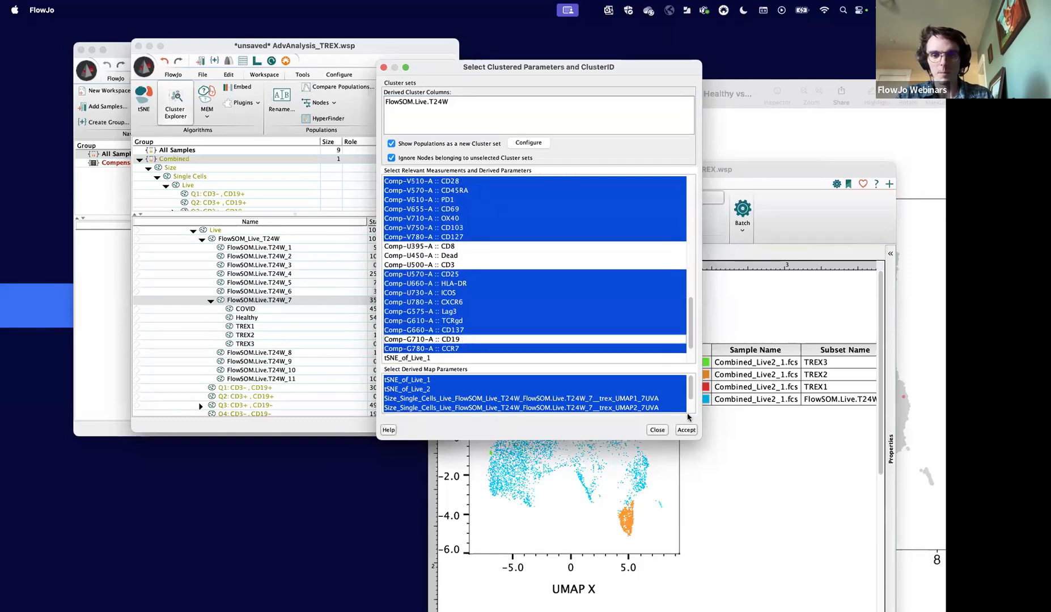
click(685, 429)
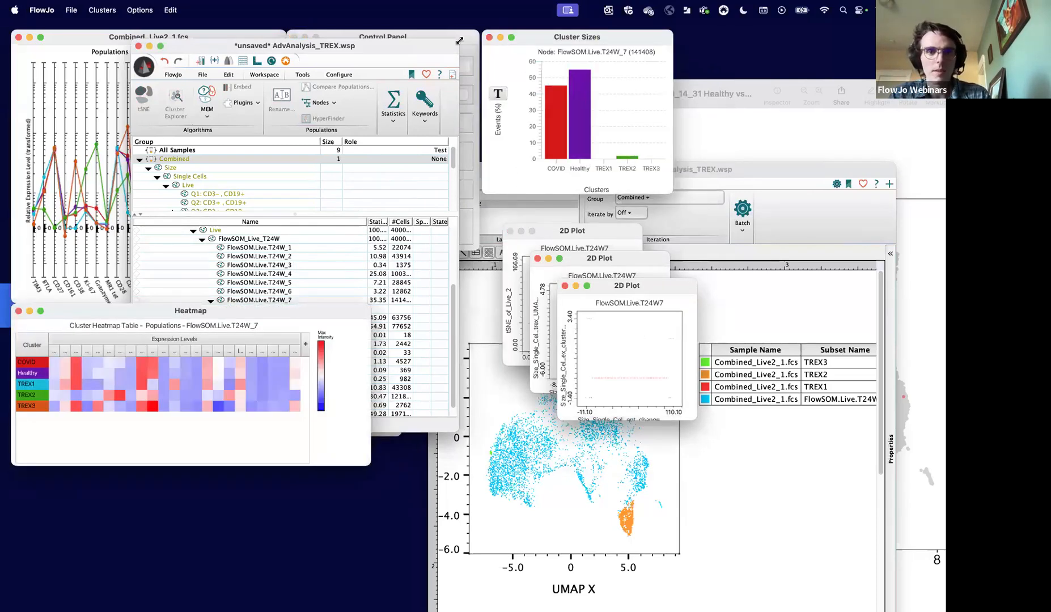
- Enlarge the cluster heatmap and compare the highlighted COVID and Healthy profiles, followed by those of TREX1, TREX2 and TREX3
click(226, 32)
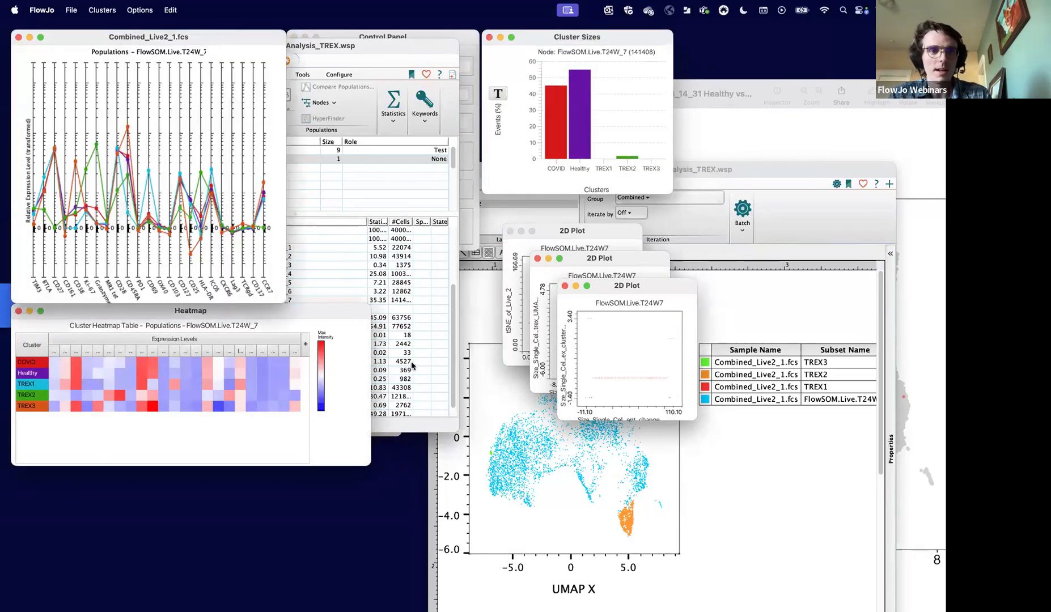
mouse_move(369, 464)
mouse_down()
mouse_move(578, 595)
mouse_move(787, 601)
mouse_move(841, 591)
mouse_up()
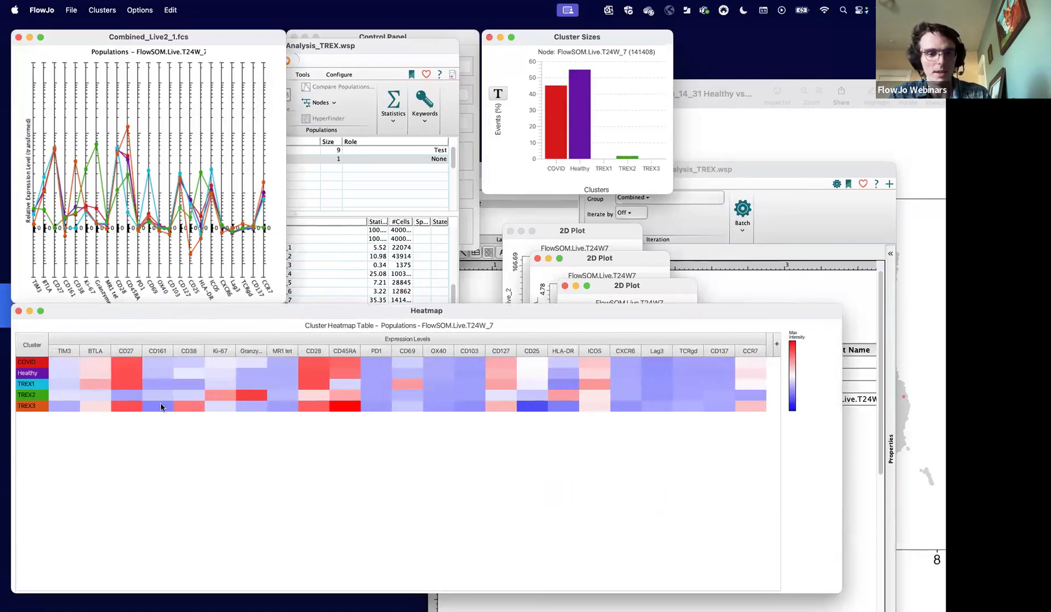
click(34, 385)
click(34, 373)
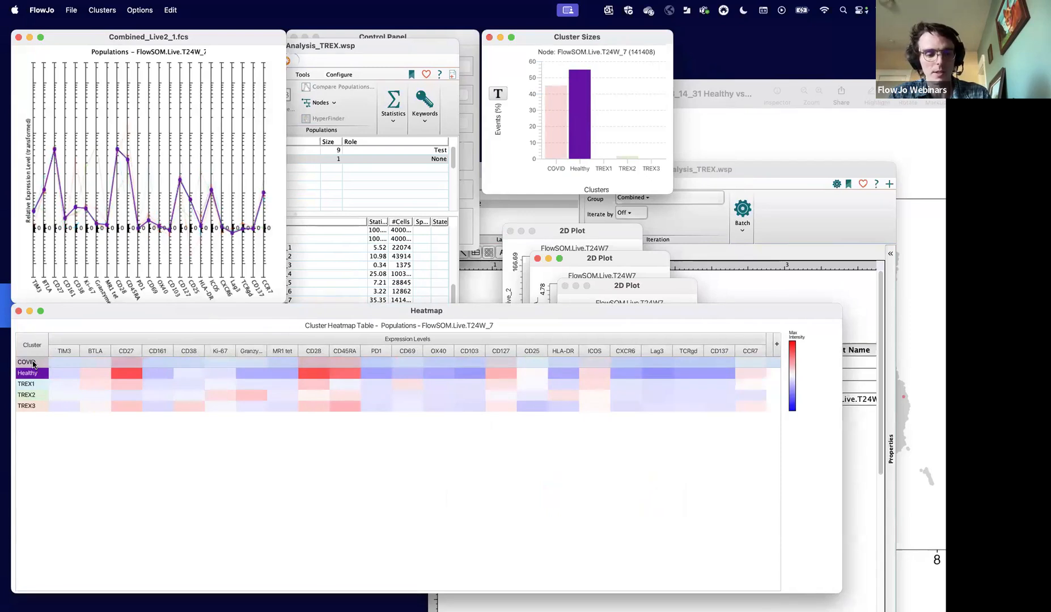
shift+click(34, 363)
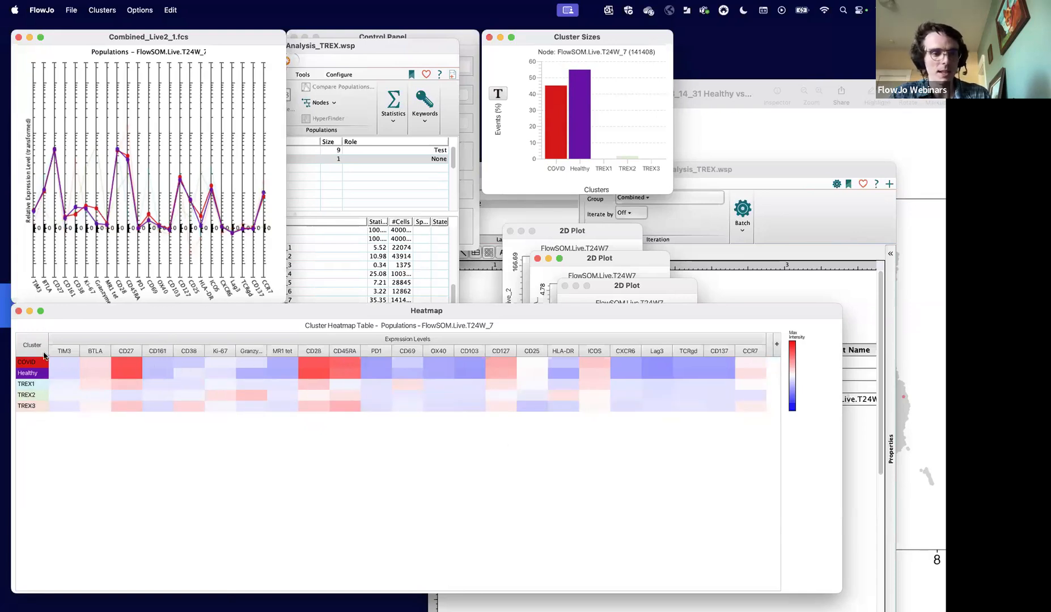
click(46, 384)
shift+click(37, 407)
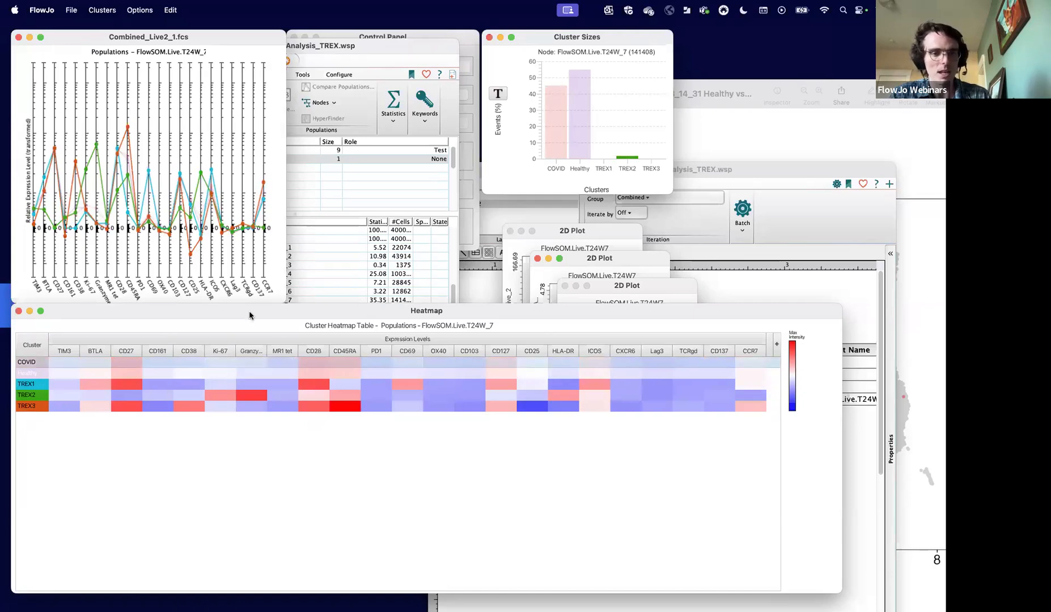
- Move the heatmap off the layout and recolour the TREX2 population in the UMAP overlay black
drag(244, 311, 369, 450)
click(499, 418)
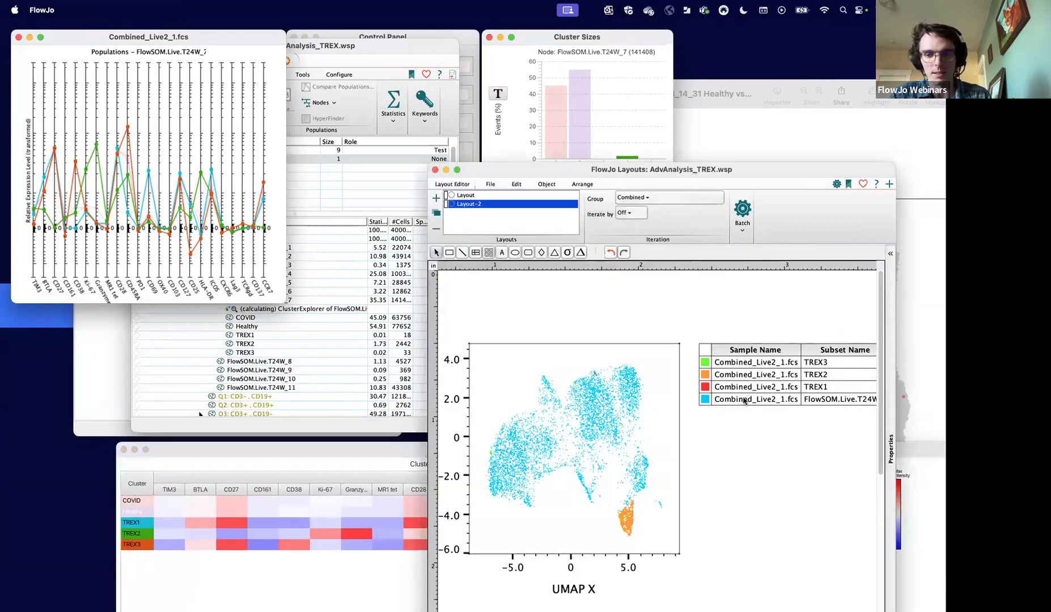
click(707, 375)
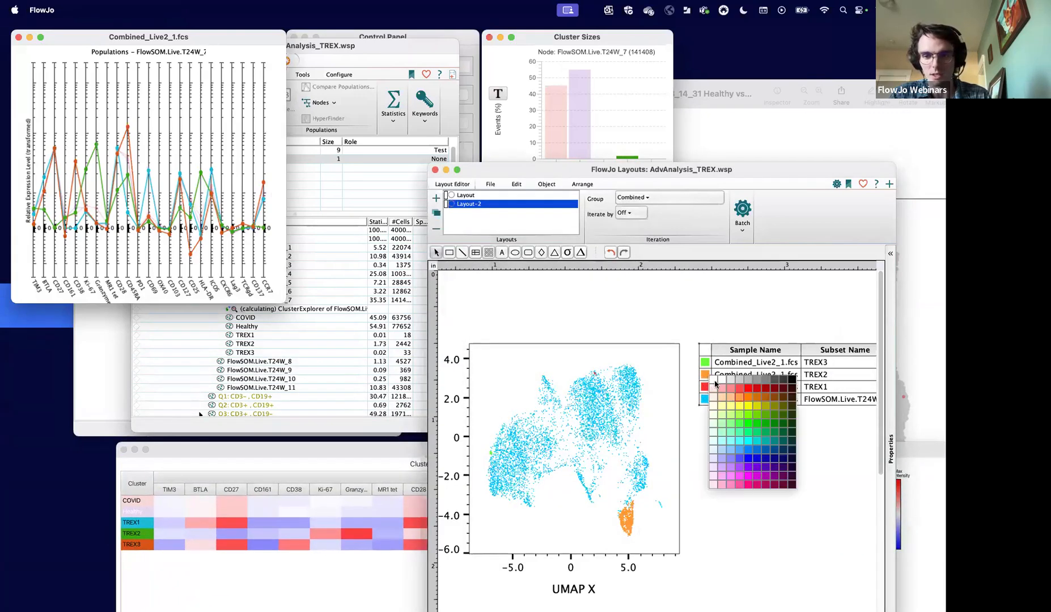
click(792, 386)
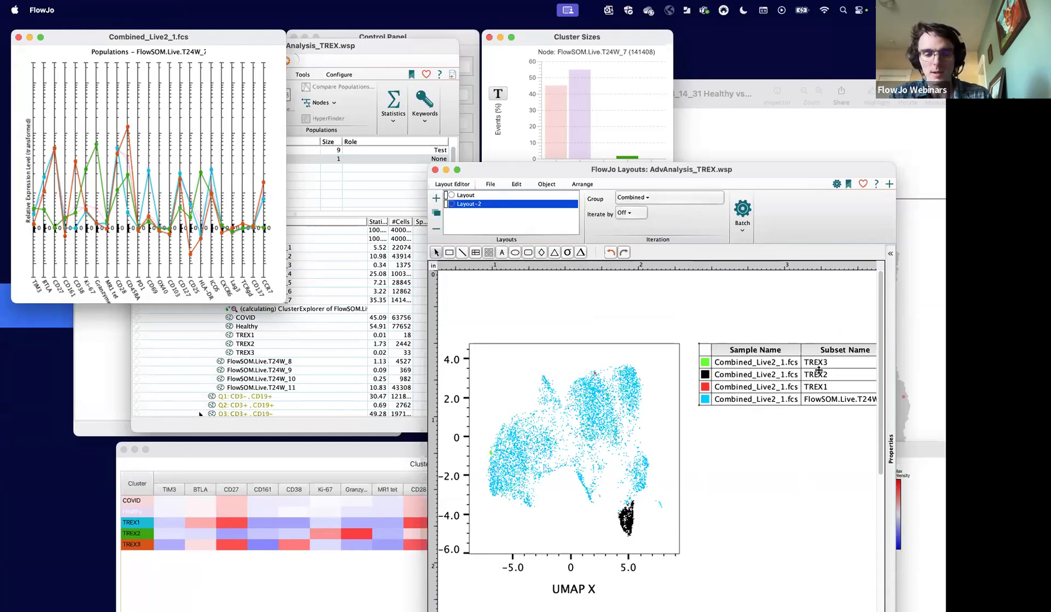
- Bring back and widen the heatmap, and examine TREX2's marker expression, including HLA-DR, on its own and against the other clusters
drag(375, 449, 346, 264)
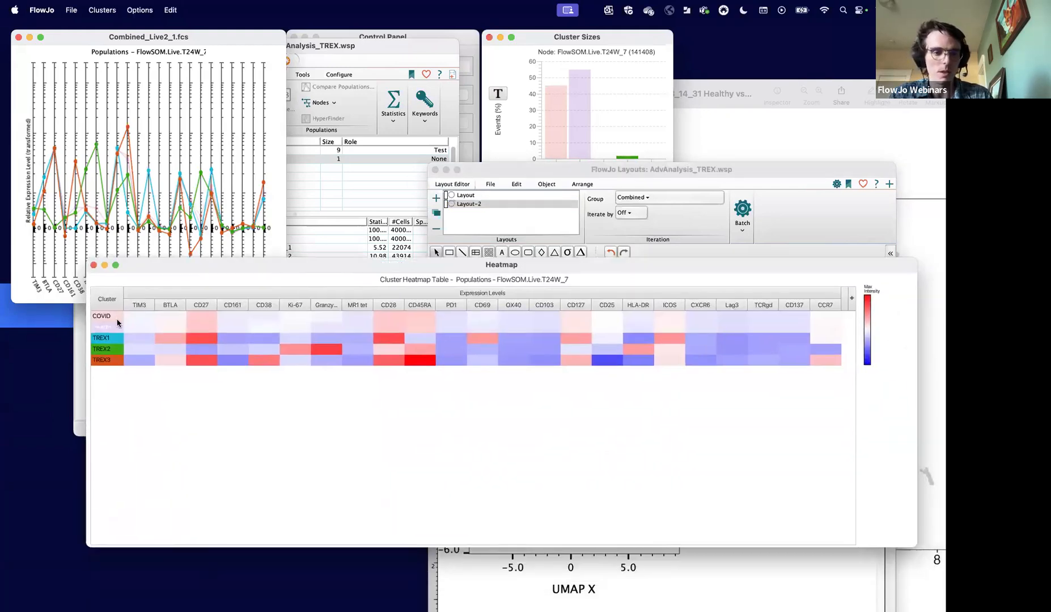
click(122, 354)
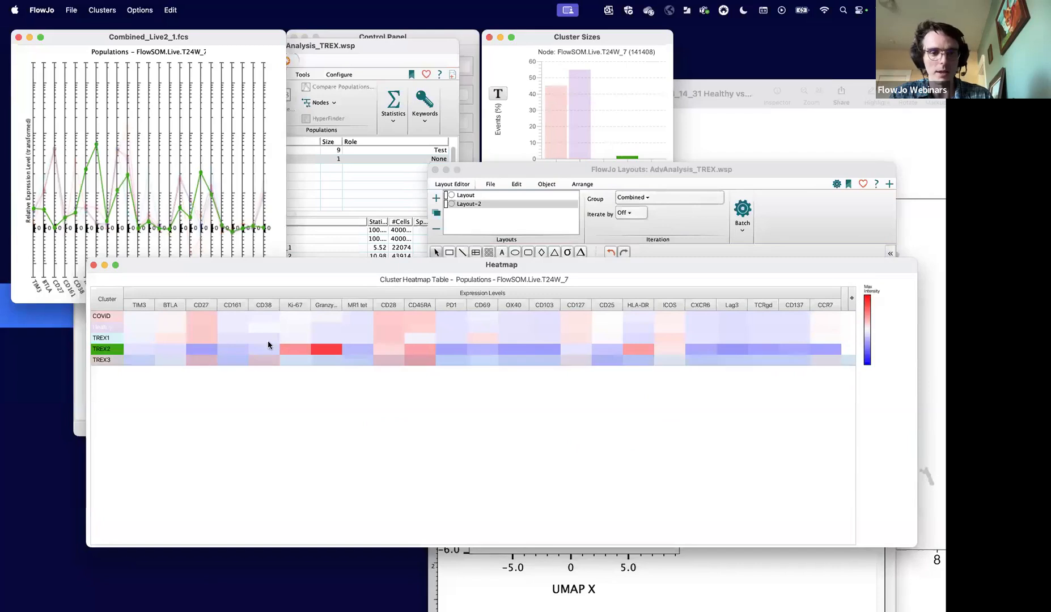
click(112, 353)
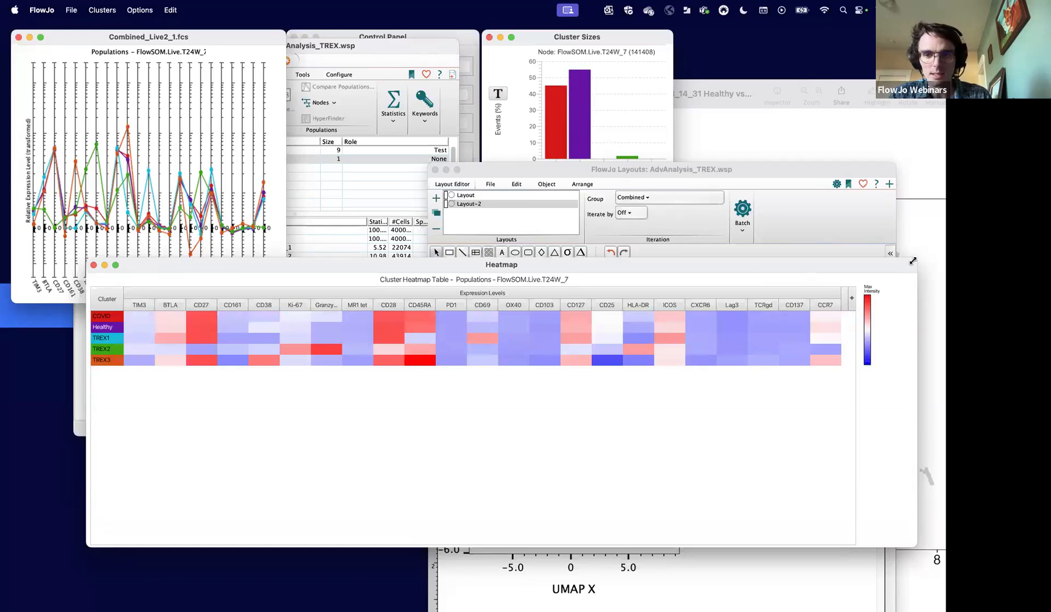
drag(917, 259, 940, 260)
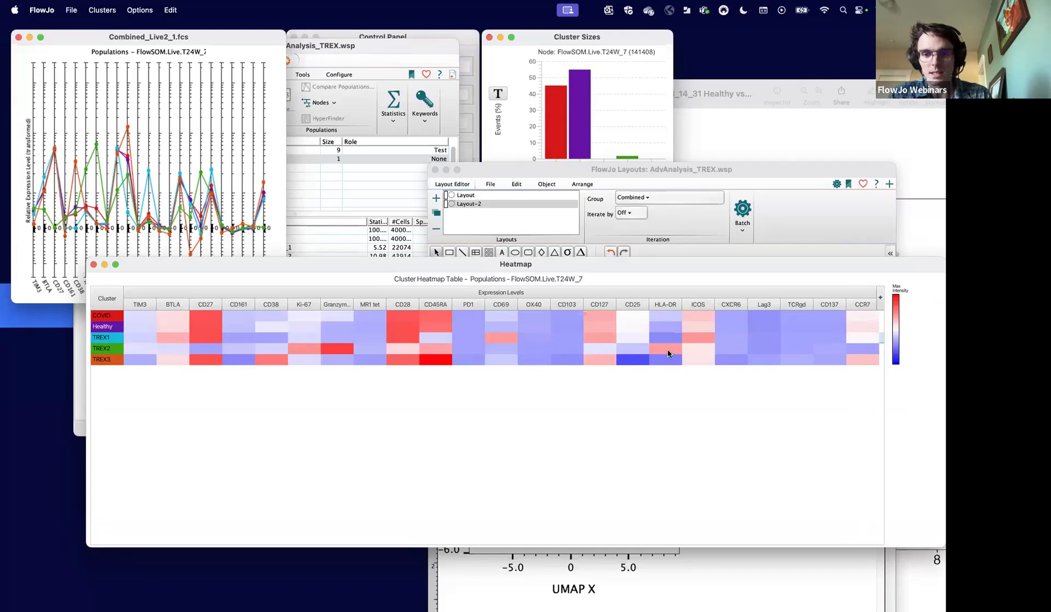
mouse_move(666, 355)
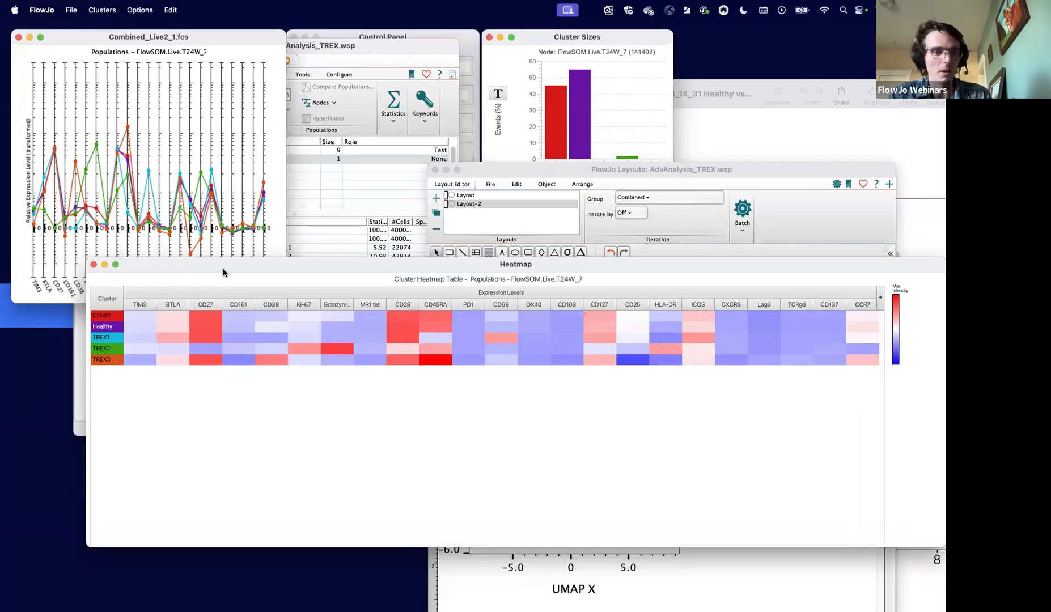
- Enlarge the population expression profile plot above the heatmap and highlight TREX2 to examine its marker expression
drag(192, 264, 183, 321)
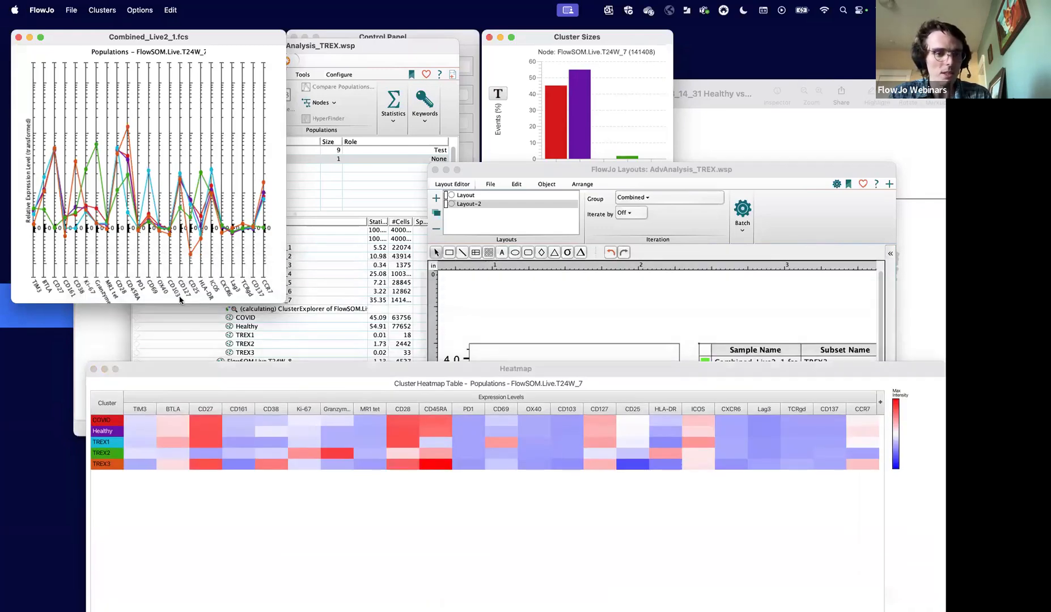
drag(285, 302, 503, 417)
click(114, 456)
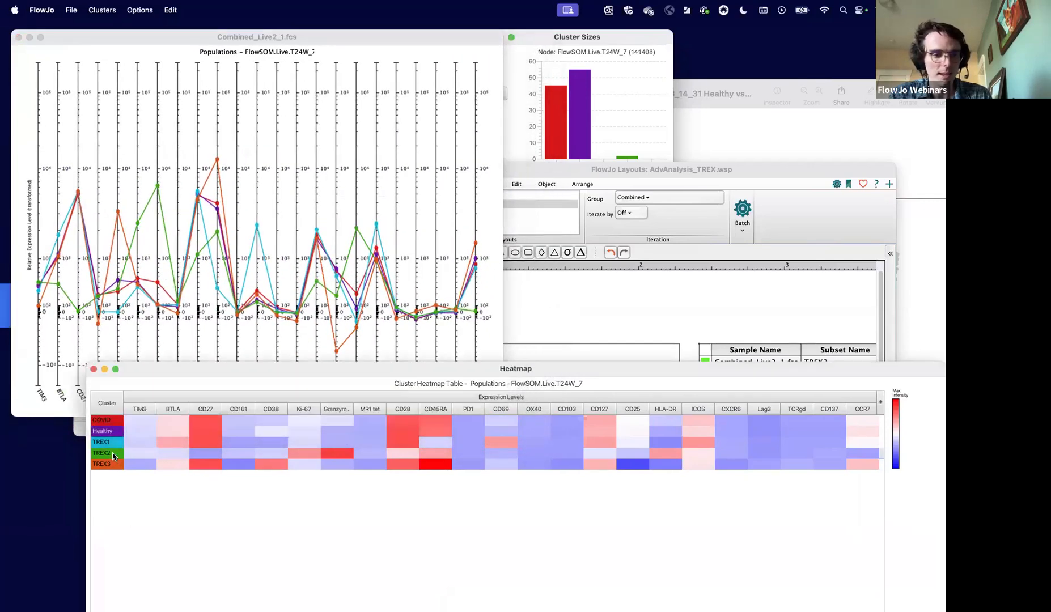
click(113, 455)
click(428, 44)
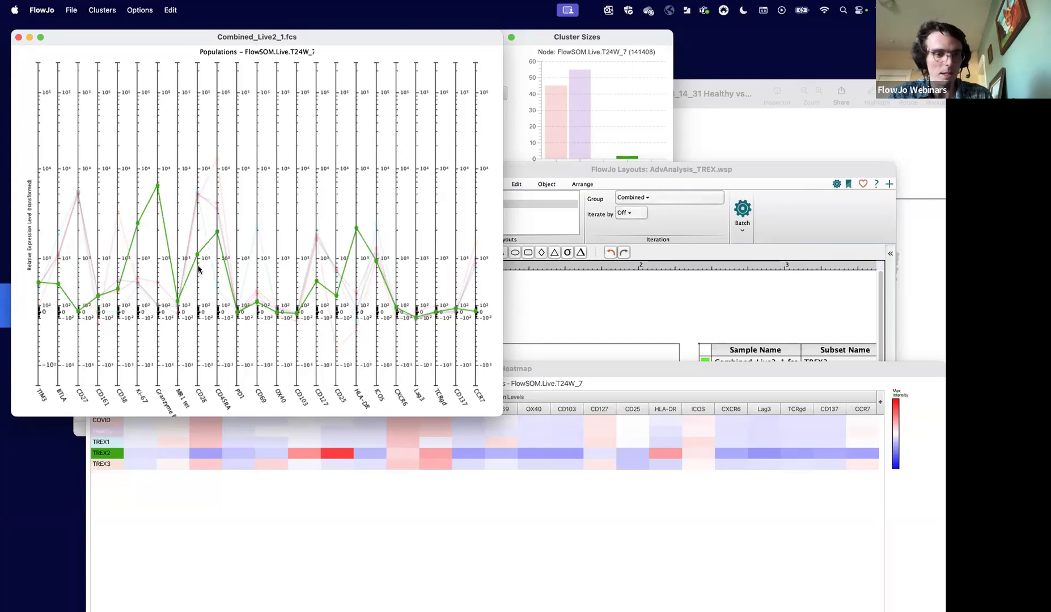
mouse_move(191, 274)
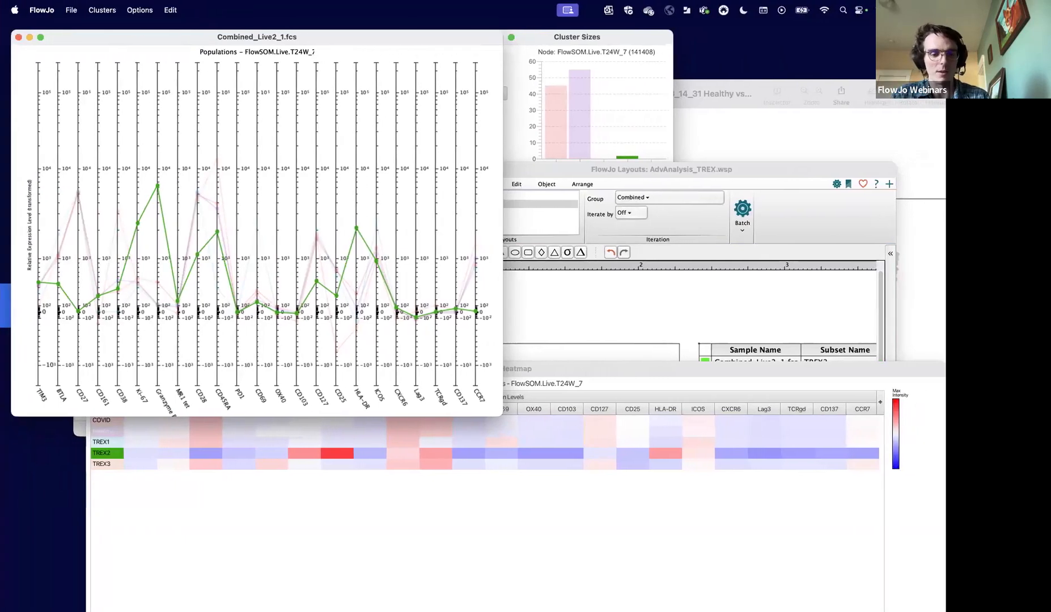
mouse_move(390, 568)
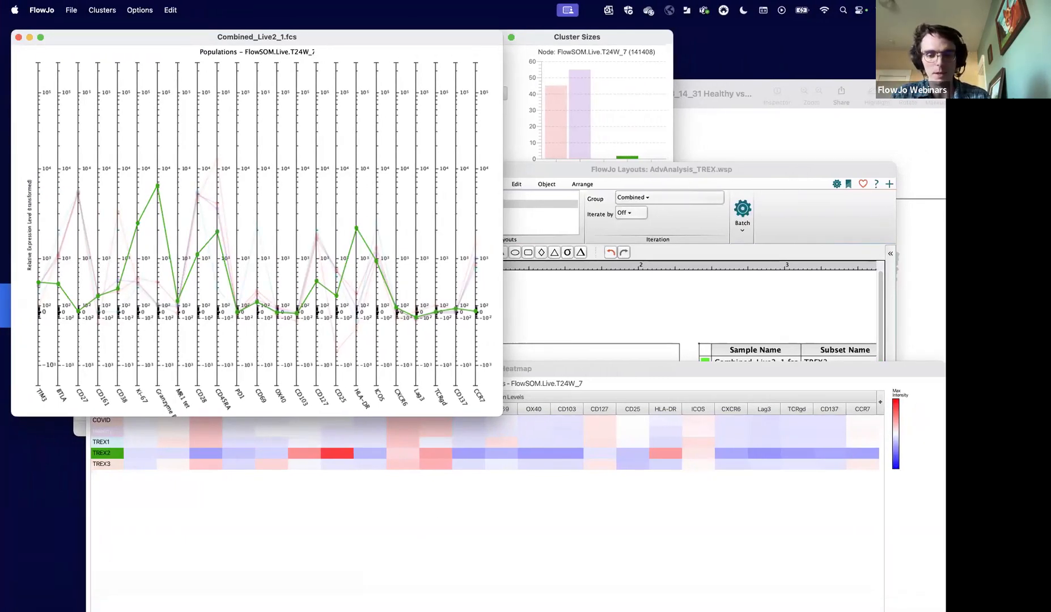
- Switch to Chrome and open the Webinars page of flowjo.com in a new tab
click(895, 595)
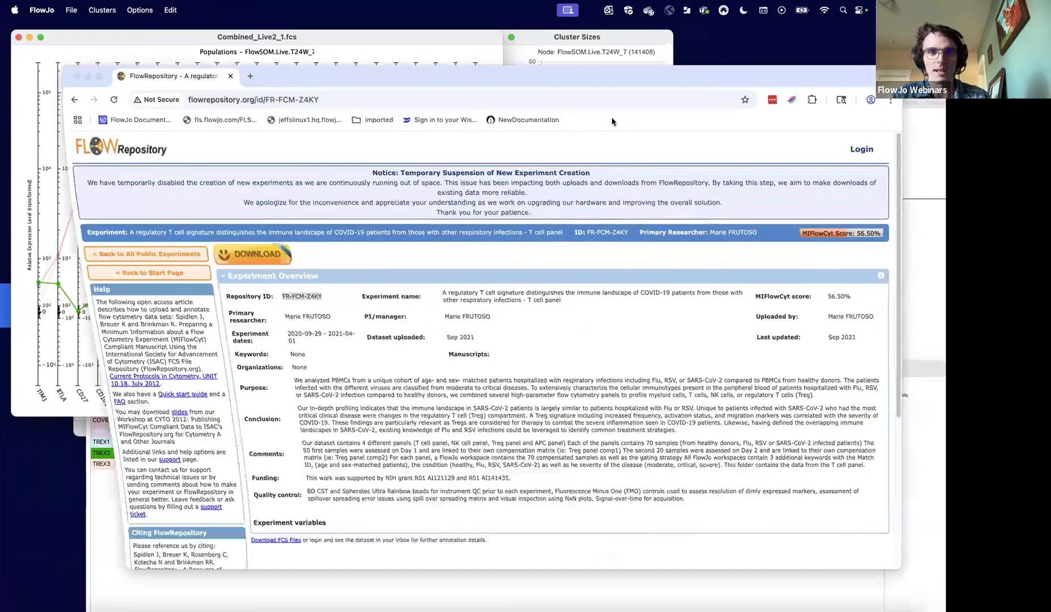
click(249, 76)
text(flowj)
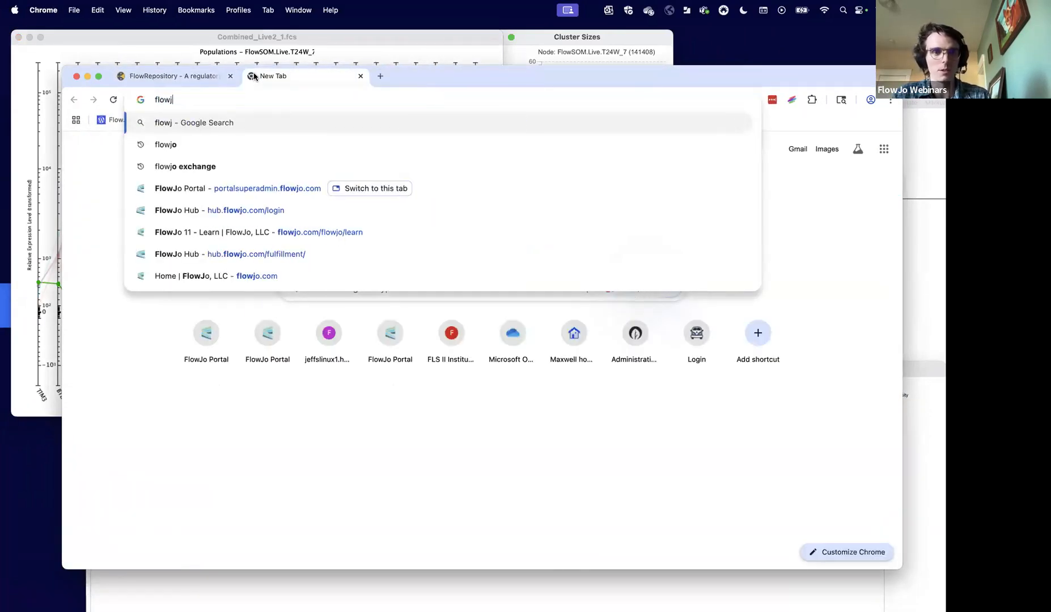
text(o.com)
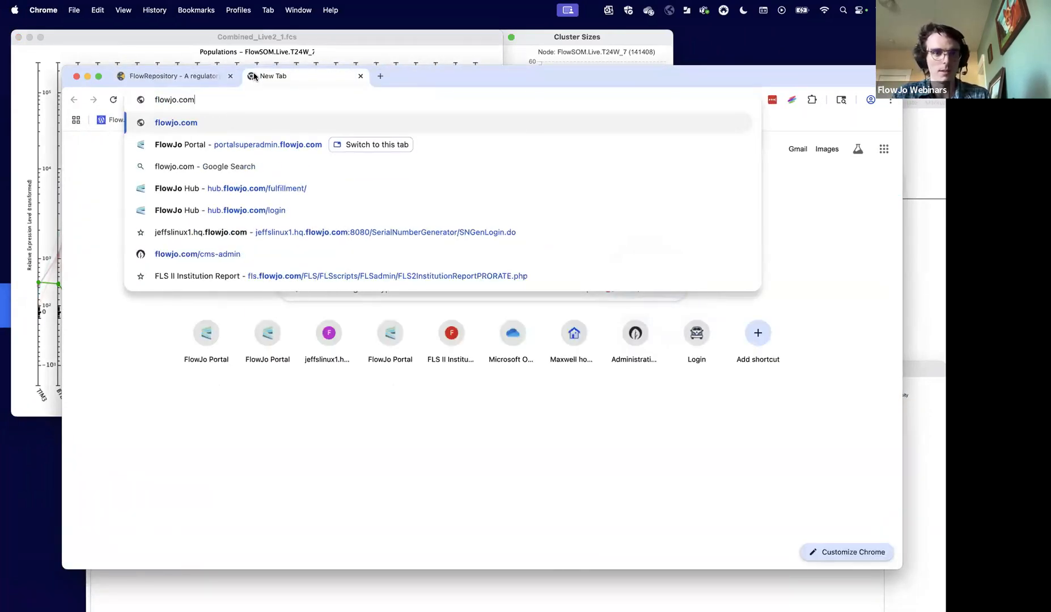
key(Return)
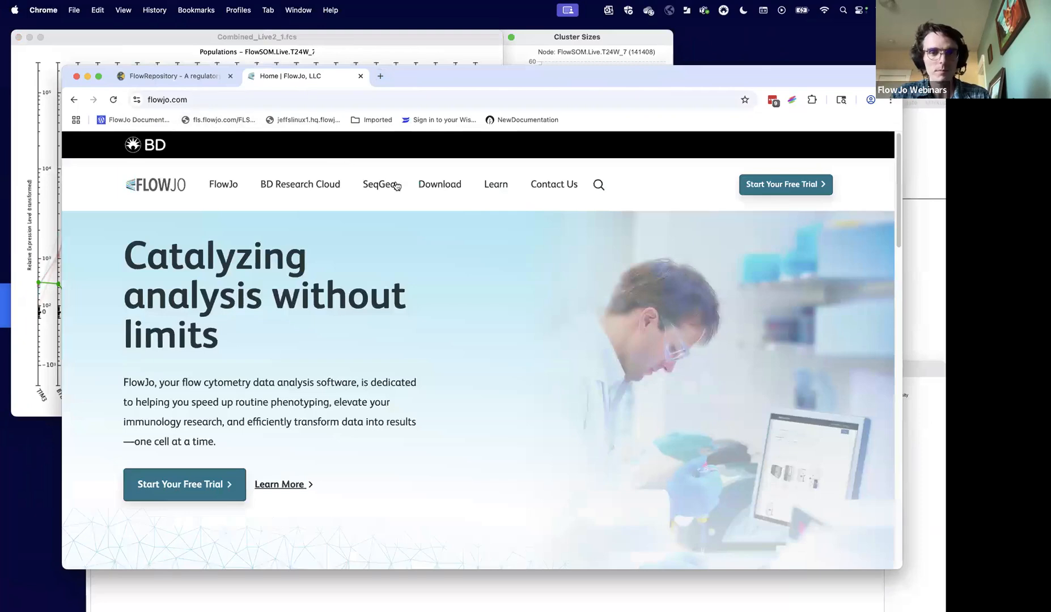
mouse_move(496, 190)
click(495, 221)
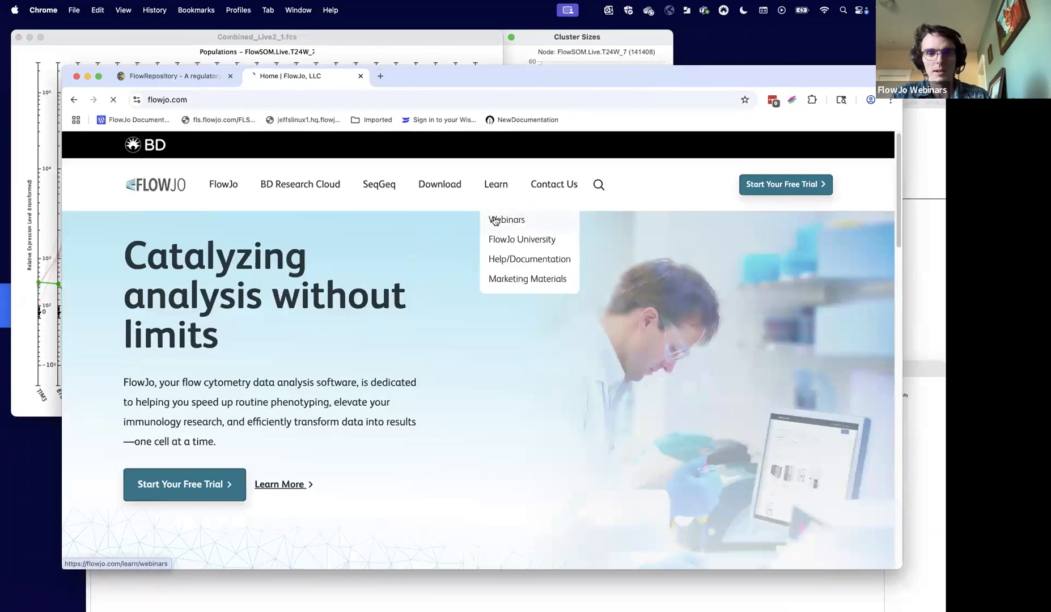
- Browse the featured and previously recorded webinars, and return to the FlowRepository experiment page
scroll(550, 369, down, 15)
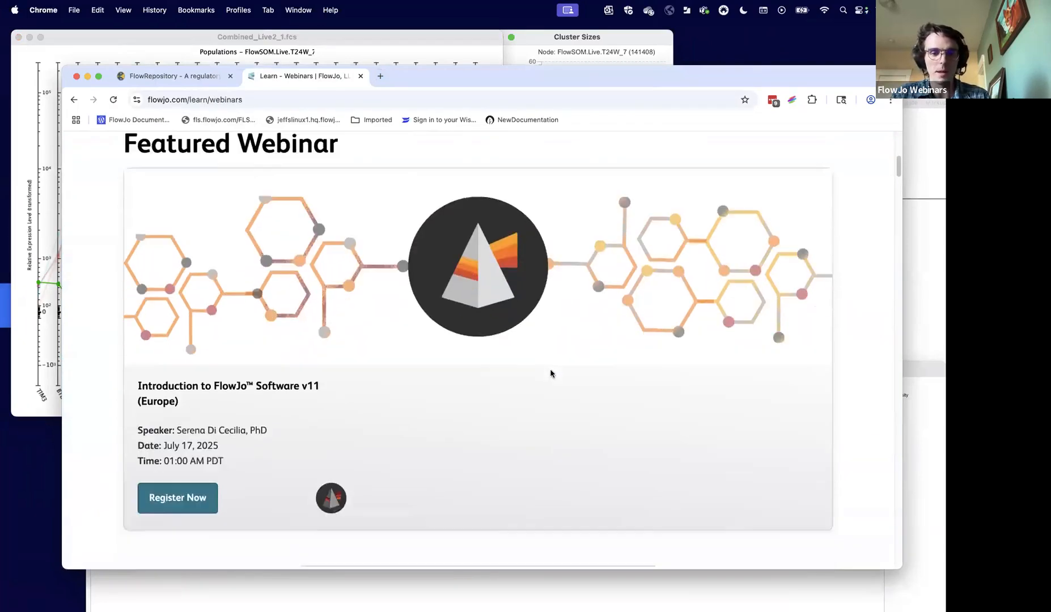
scroll(550, 371, down, 10)
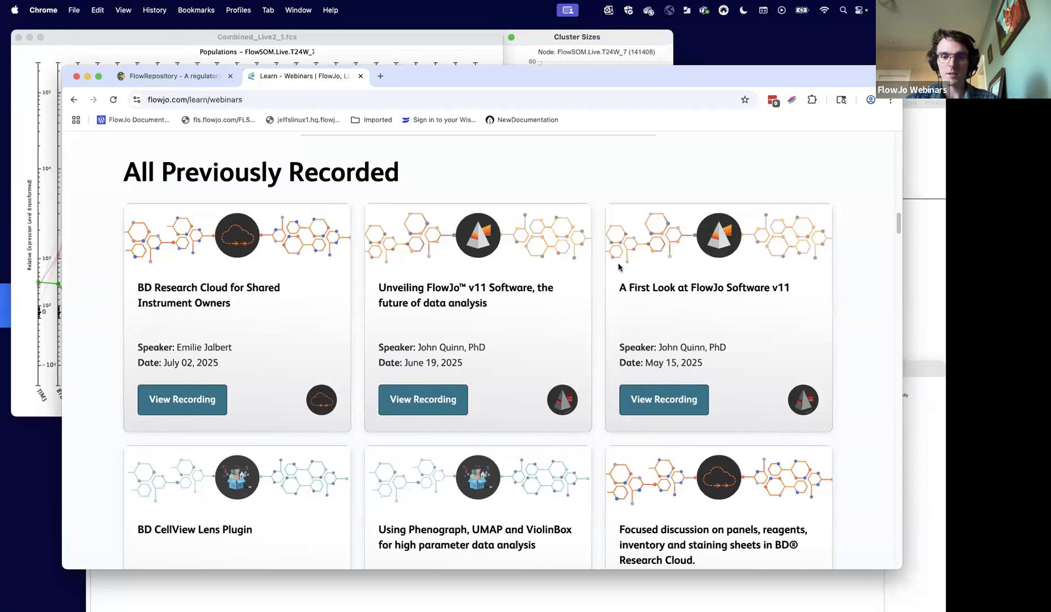
scroll(422, 204, down, 4)
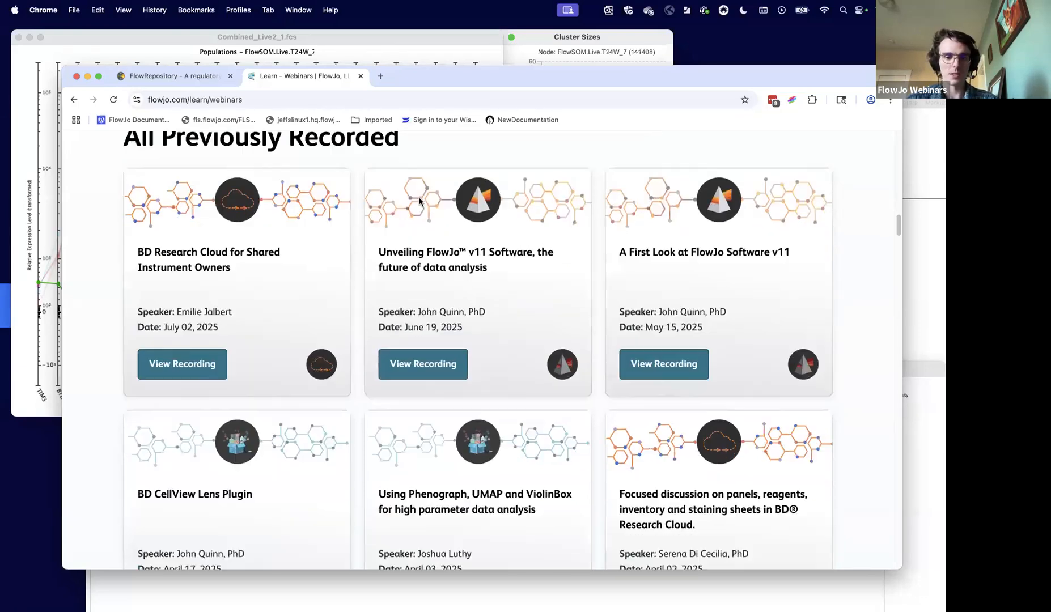
scroll(419, 200, up, 2)
scroll(420, 201, up, 15)
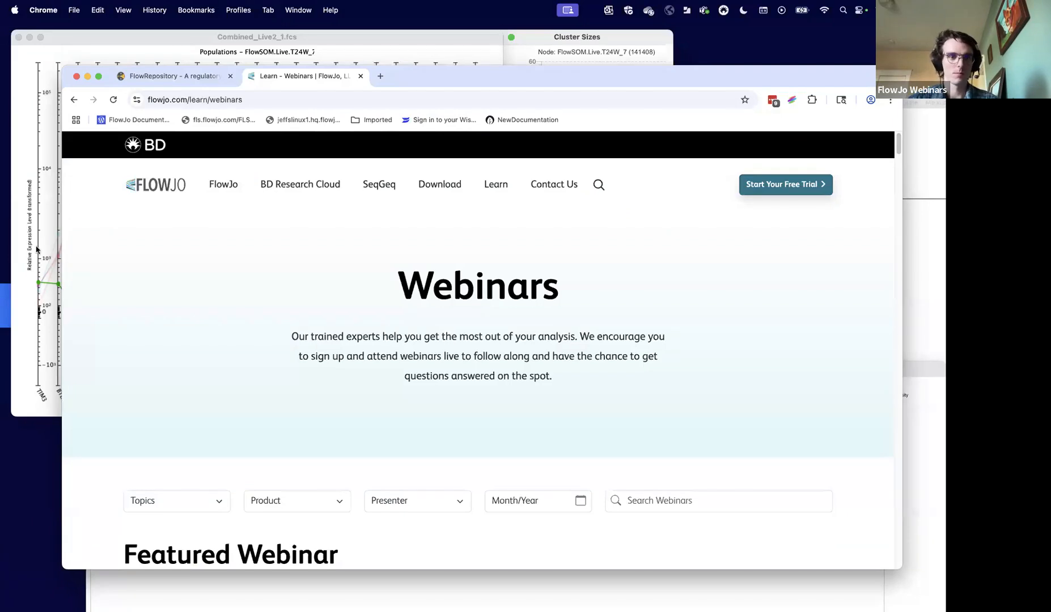
click(153, 76)
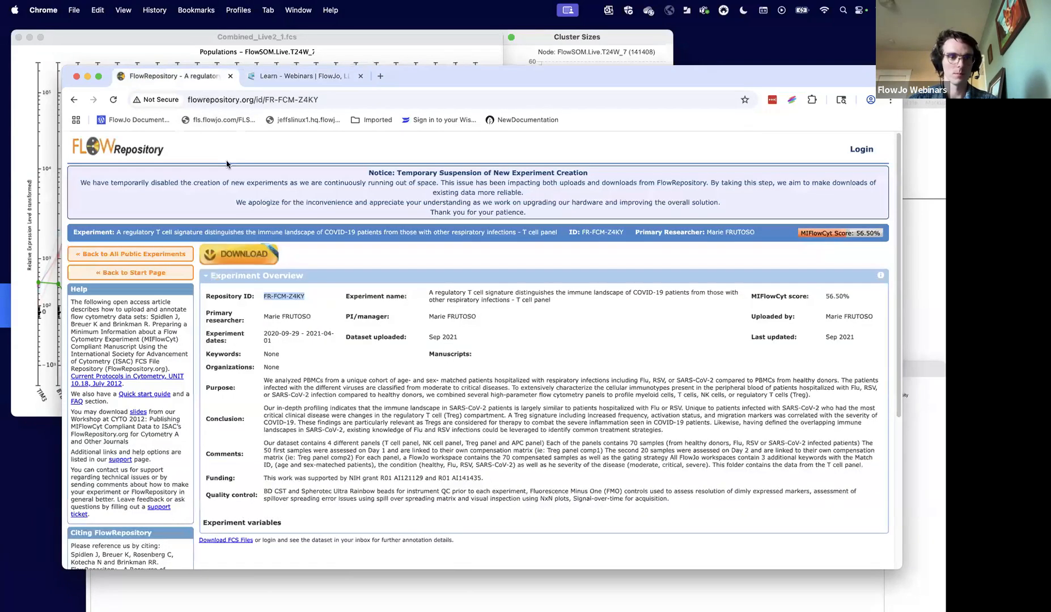
- Return to the flowjo.com Webinars page and minimize the Chrome window
click(337, 99)
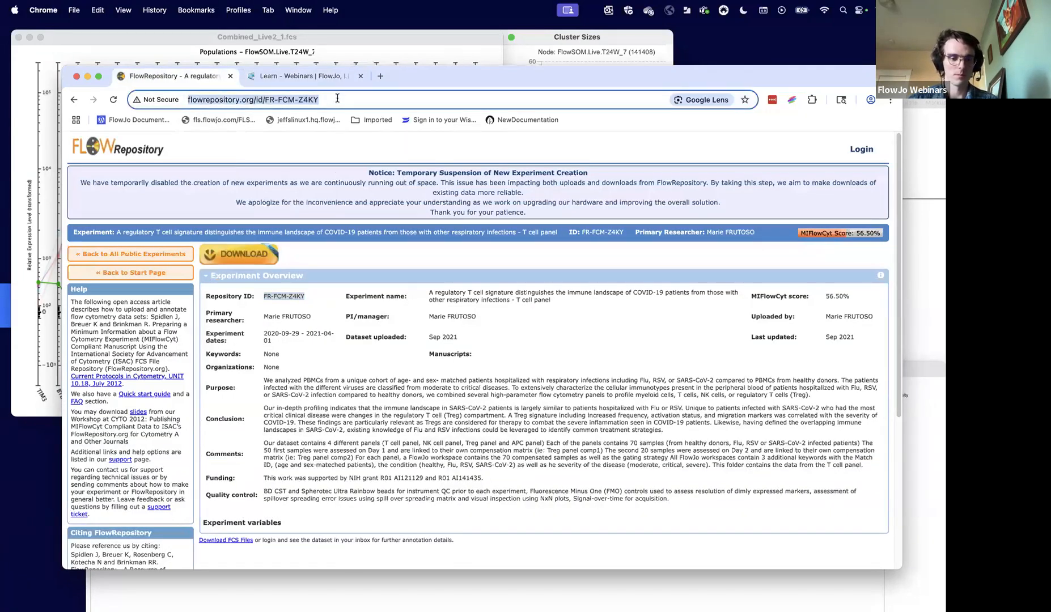
click(294, 78)
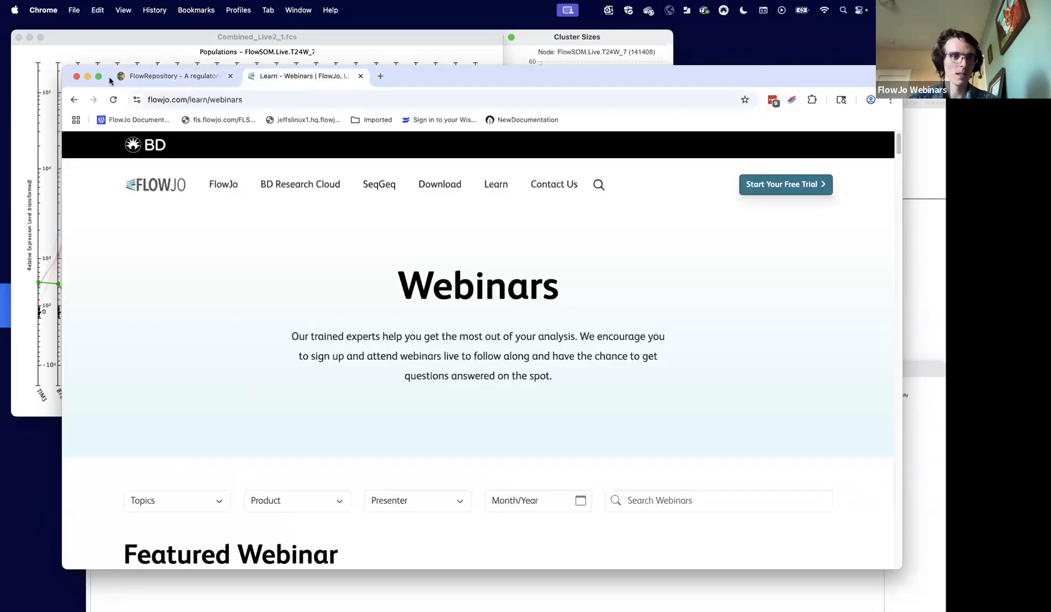
click(87, 76)
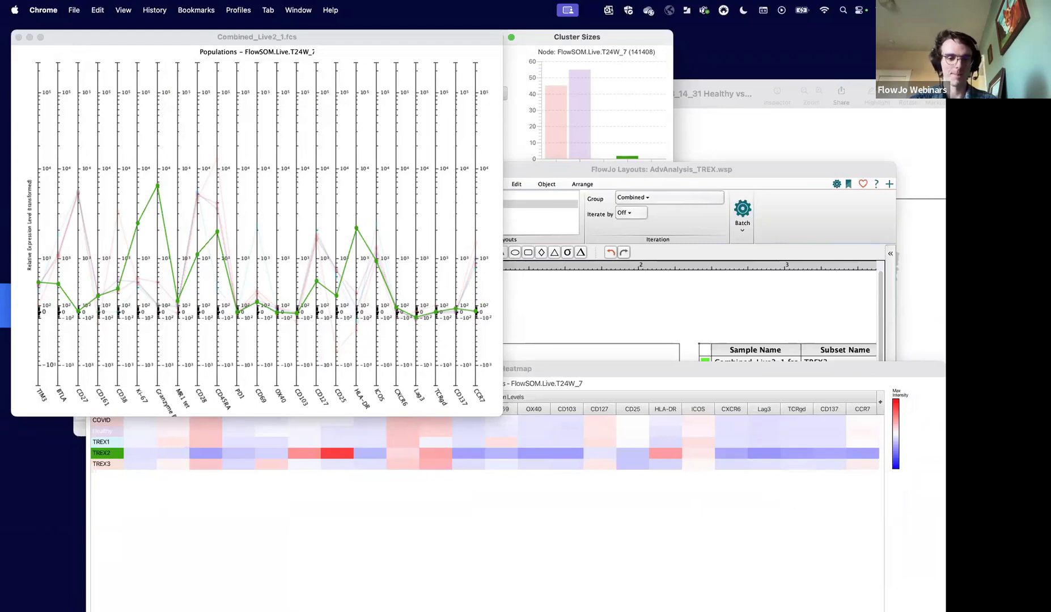
- Close the Cluster Explorer heatmap and the population expression profile plot
click(618, 509)
click(94, 369)
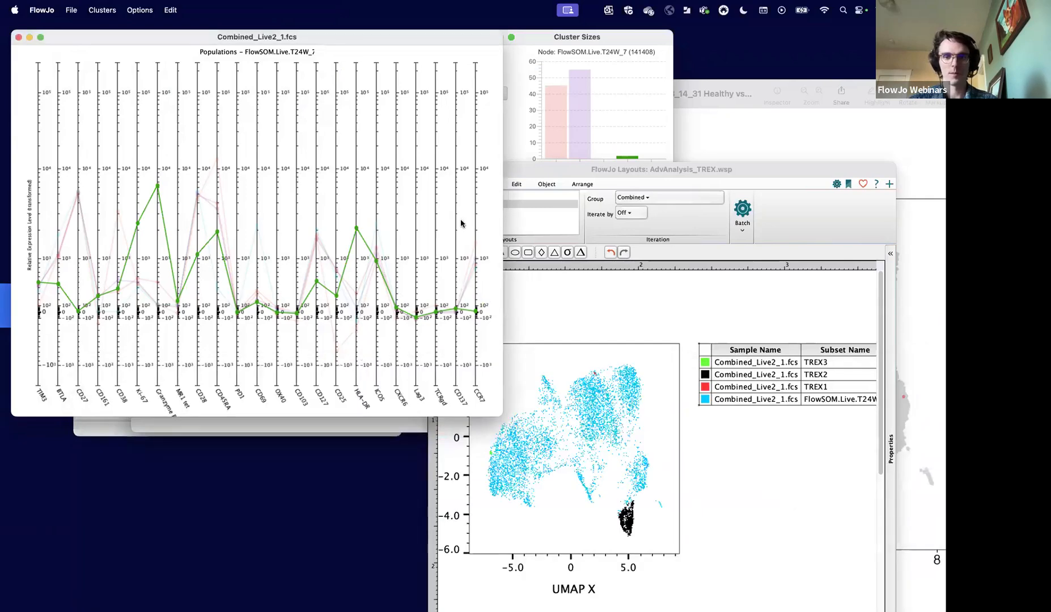
click(17, 38)
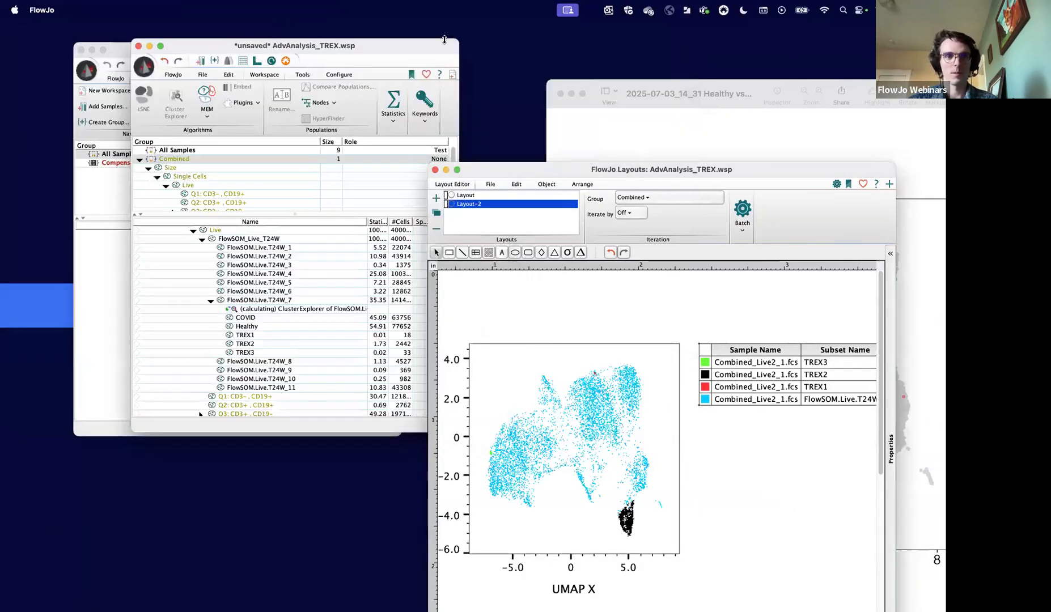
- Compare the UMAP overlay in Layout-2 side by side with the Healthy vs. COVID T-REX plot, and close the plot image
drag(648, 177, 643, 111)
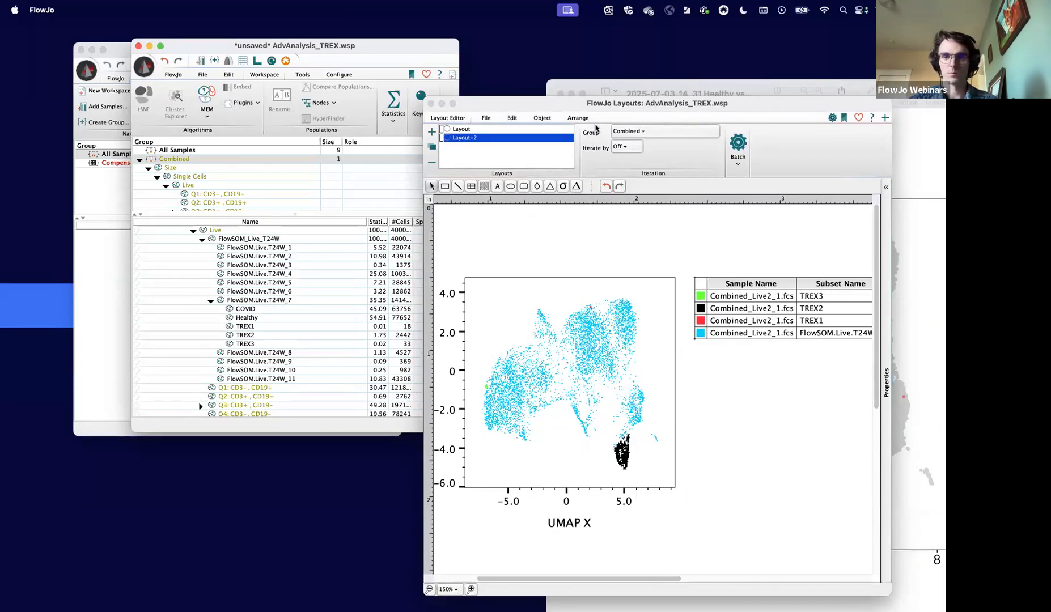
drag(605, 112, 403, 72)
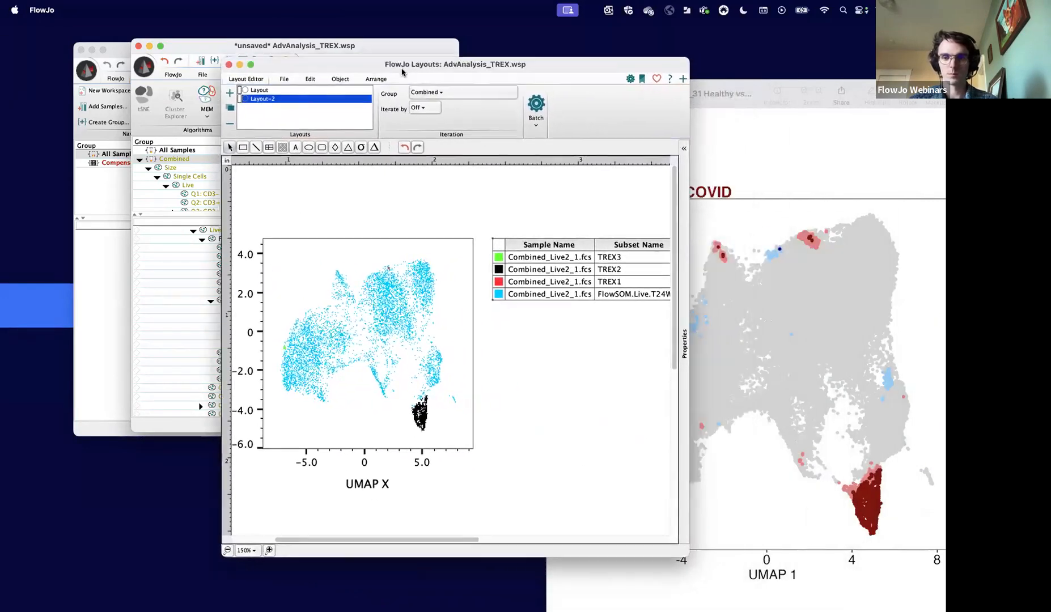
click(764, 323)
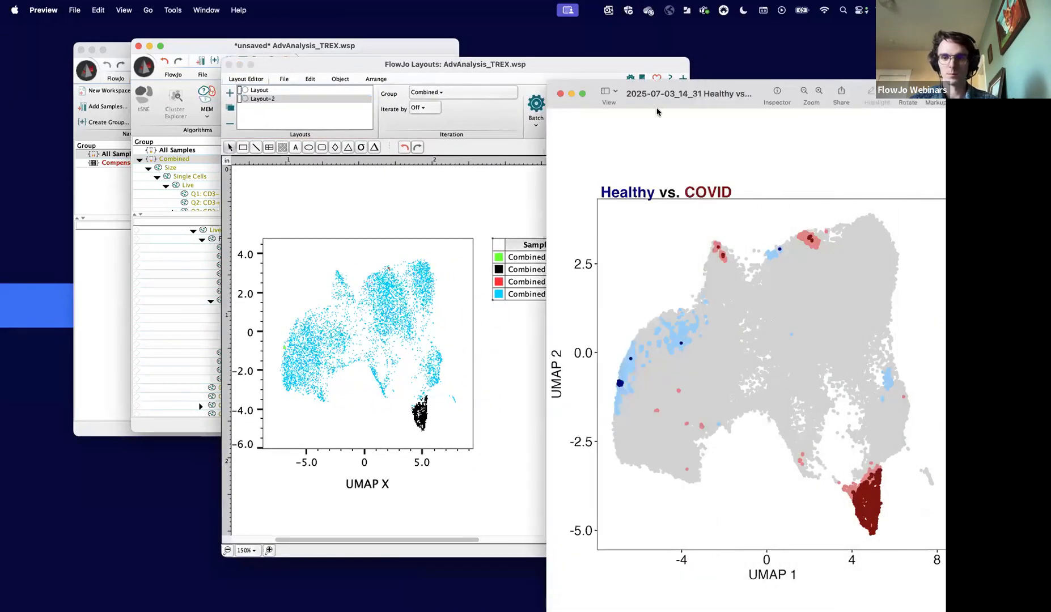
click(561, 100)
- View the per-marker UMAP maps in 2025-07-03_14-31 _marker_heat.png, and close both the image and the layout window
drag(577, 64, 415, 57)
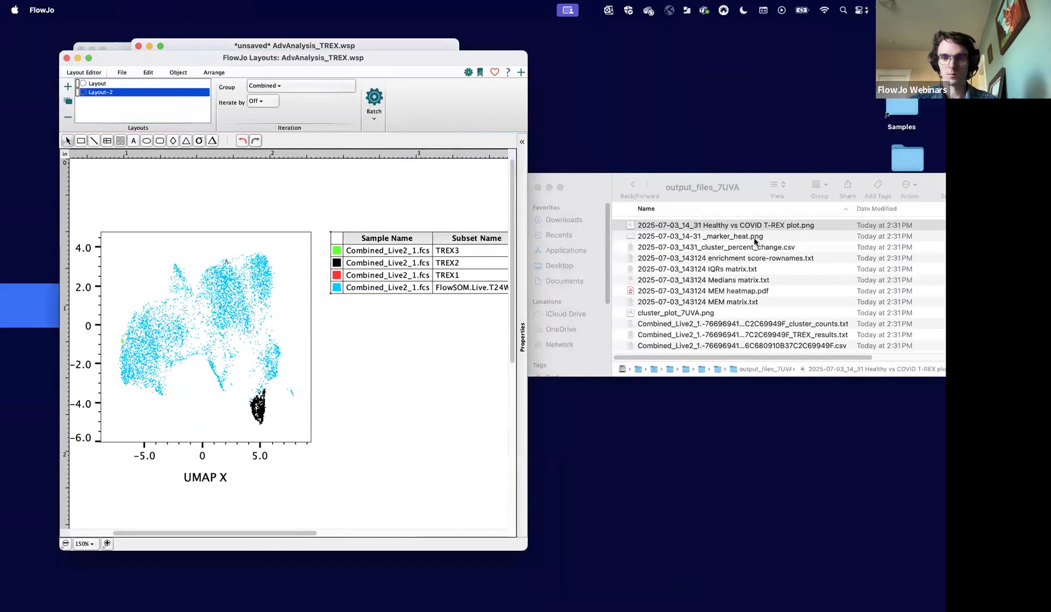
double_click(752, 237)
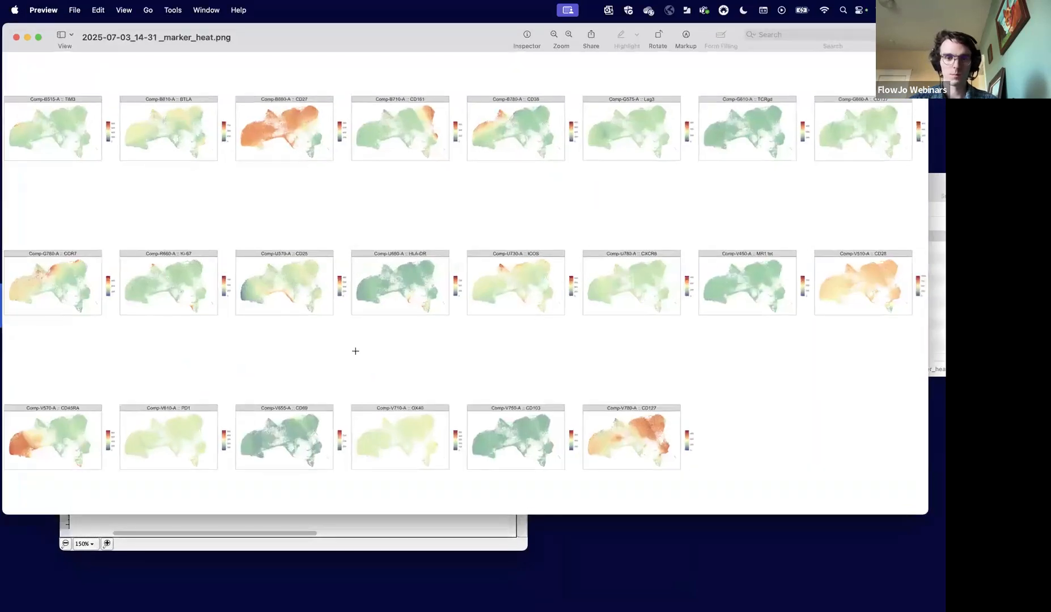
click(15, 38)
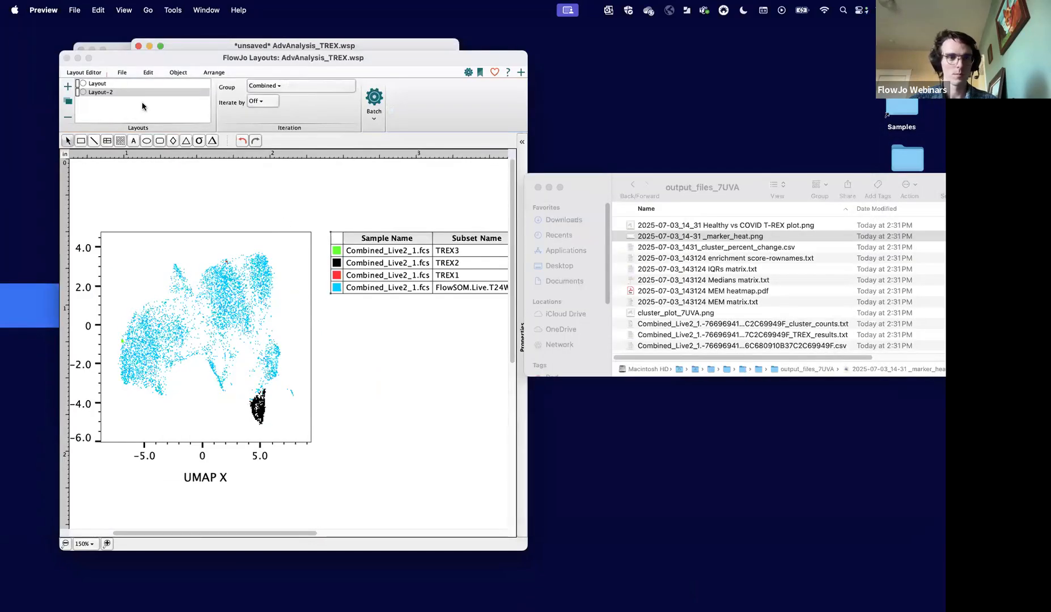
click(64, 58)
- Start Cluster Explorer on the FlowSOM.Live.T24W_7 population with its populations shown as a new cluster set
click(253, 308)
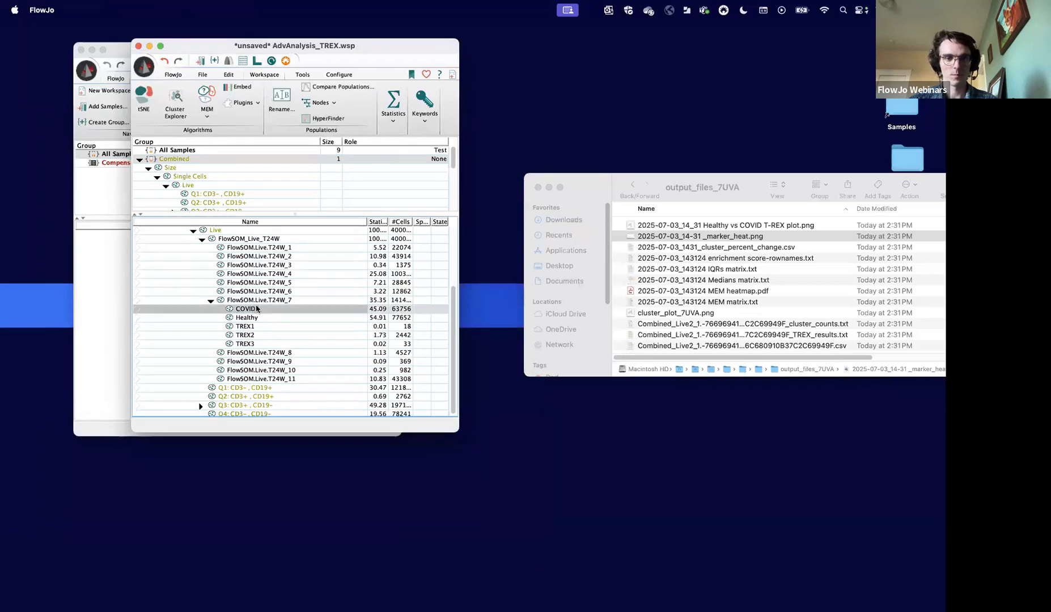
click(256, 301)
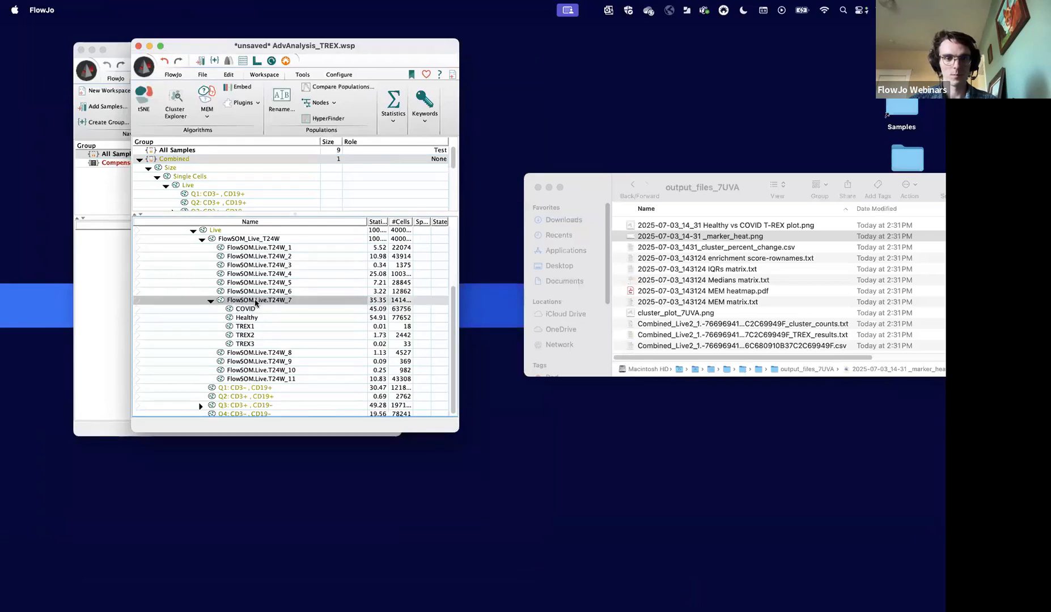
click(175, 105)
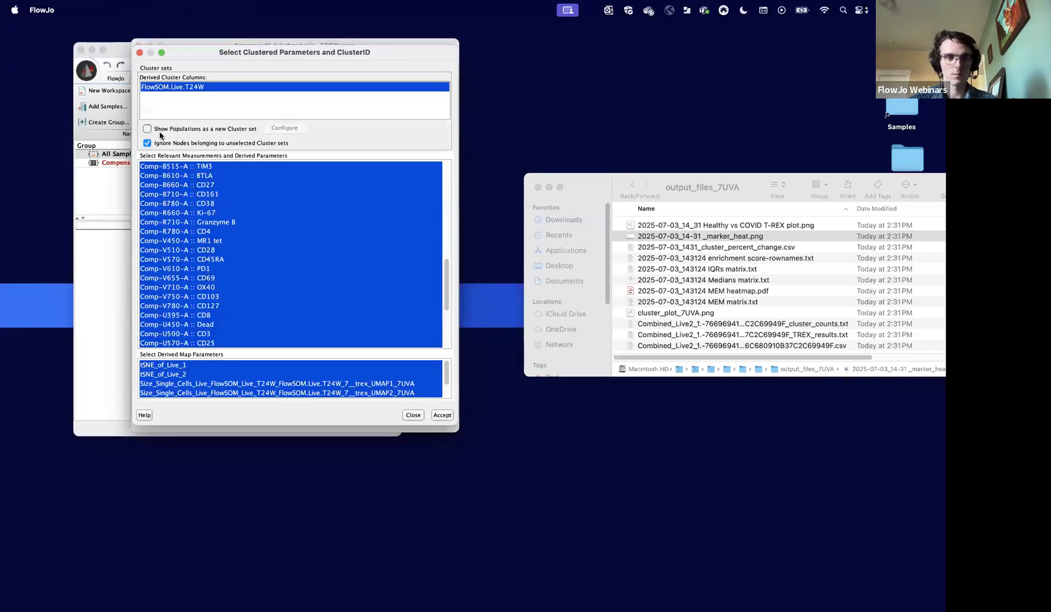
click(147, 129)
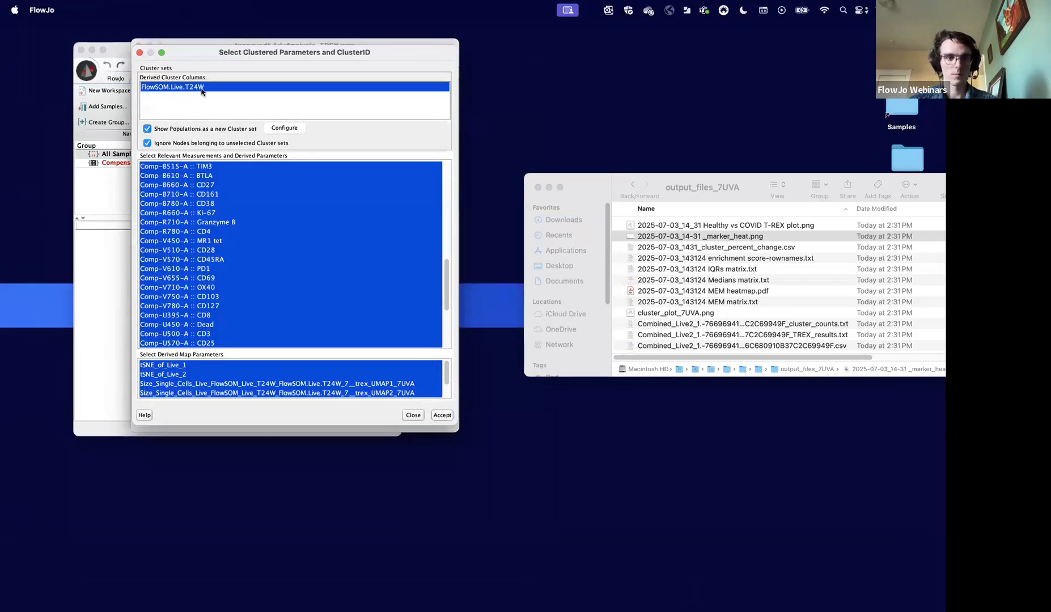
- Configure the population cluster set to include only TREX1, TREX2 and TREX3, and generate the Cluster Explorer plots
click(284, 127)
click(270, 171)
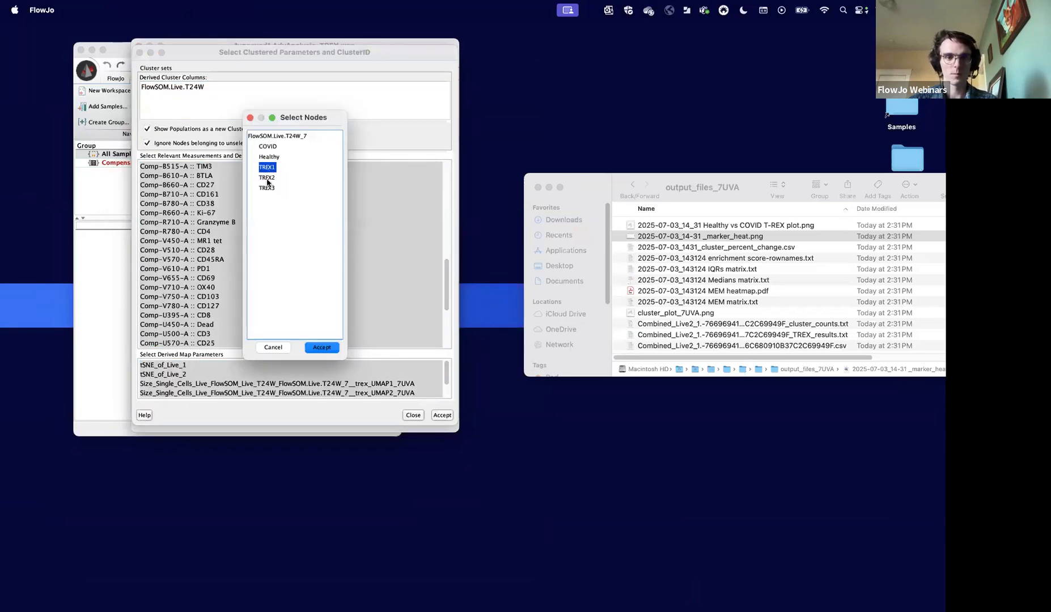
shift+click(268, 183)
shift+click(268, 189)
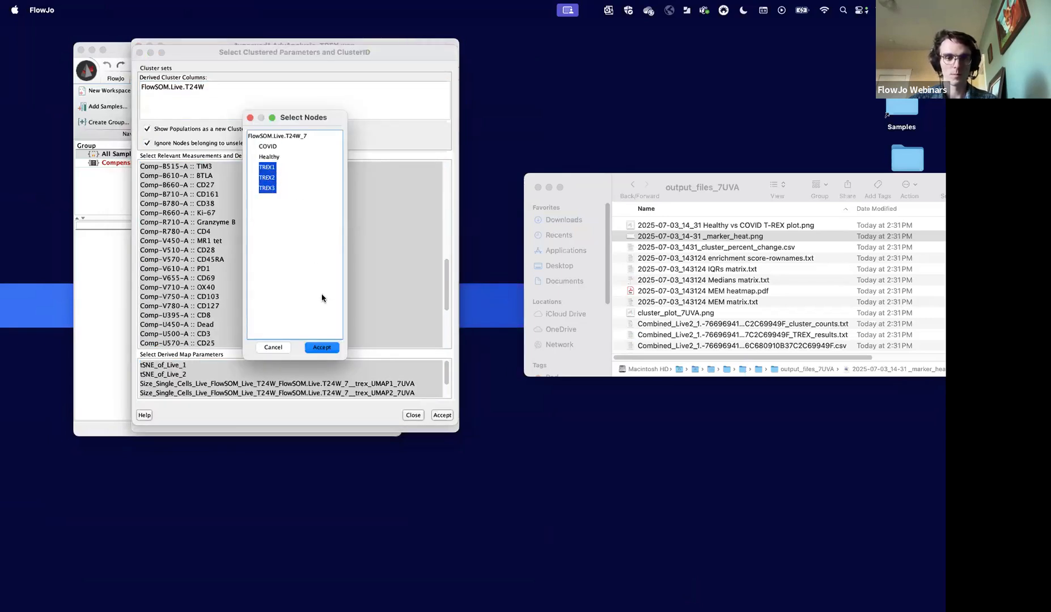
click(321, 347)
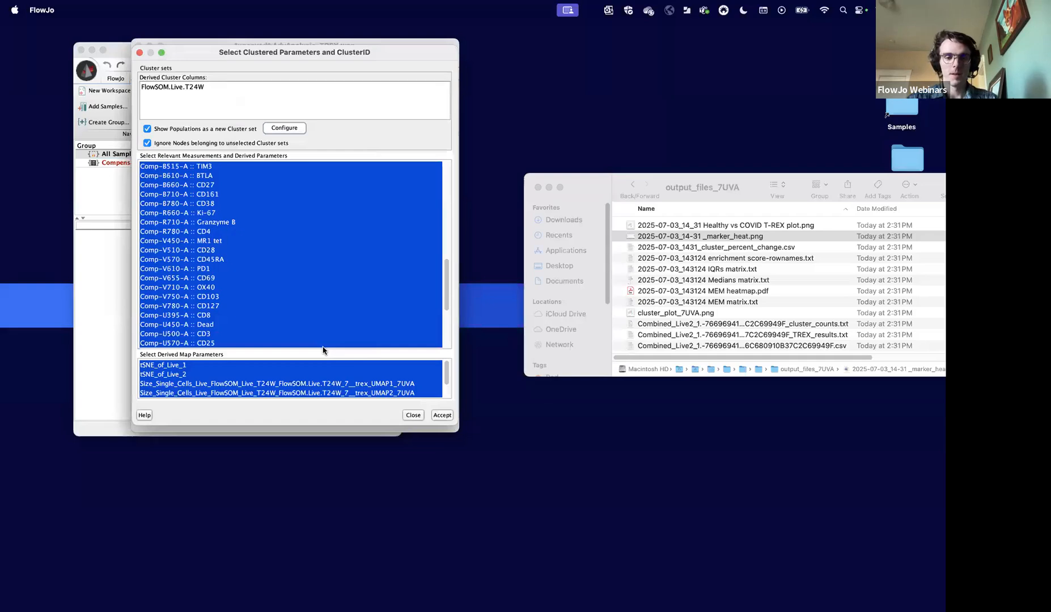
click(443, 415)
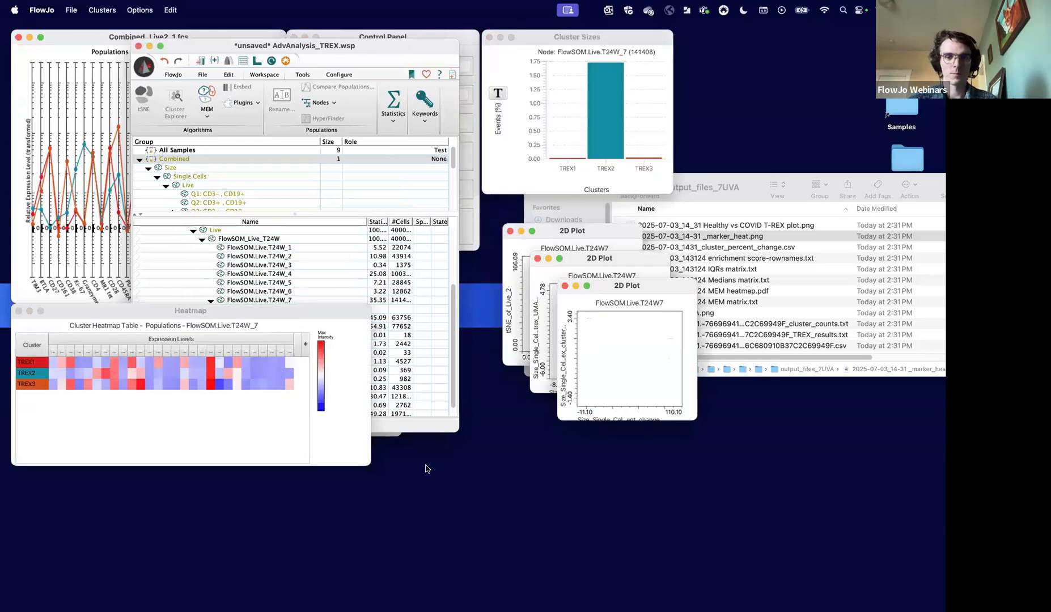
- Close the frontmost 2D plot, and separate and enlarge the UMAP and tSNE plots to examine where the TREX clusters fall
click(564, 286)
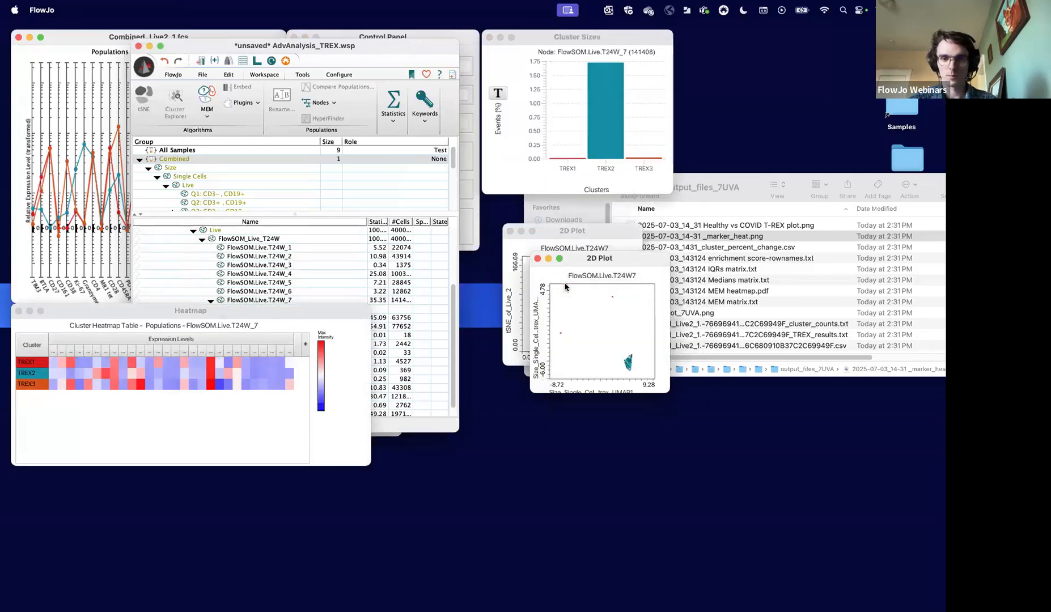
drag(587, 264, 763, 362)
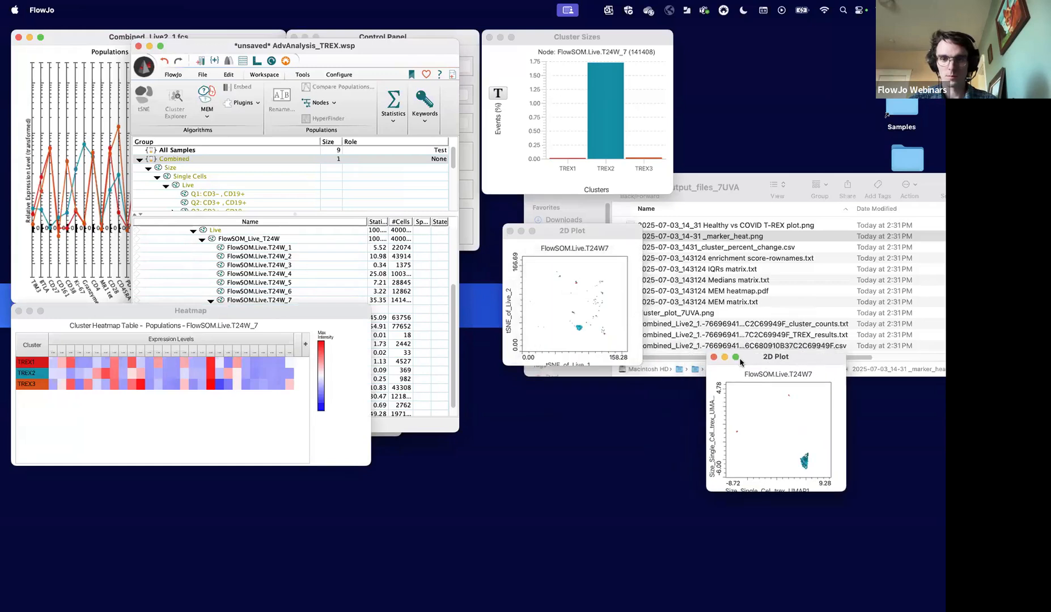
drag(661, 409, 739, 493)
drag(845, 488, 871, 499)
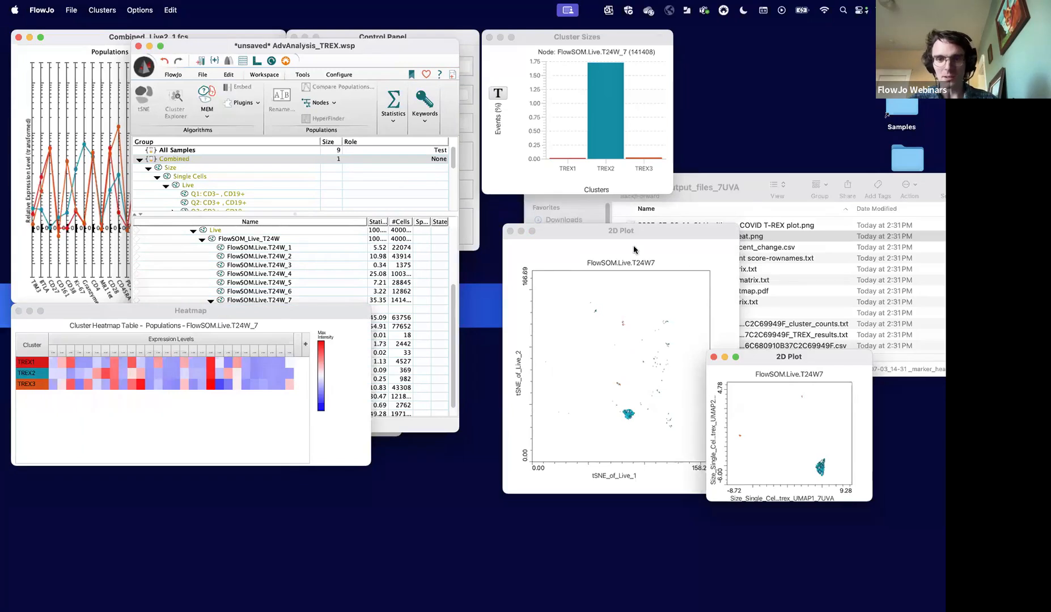
- Close the remaining UMAP and tSNE 2D plots and the Cluster Explorer control panel
click(713, 357)
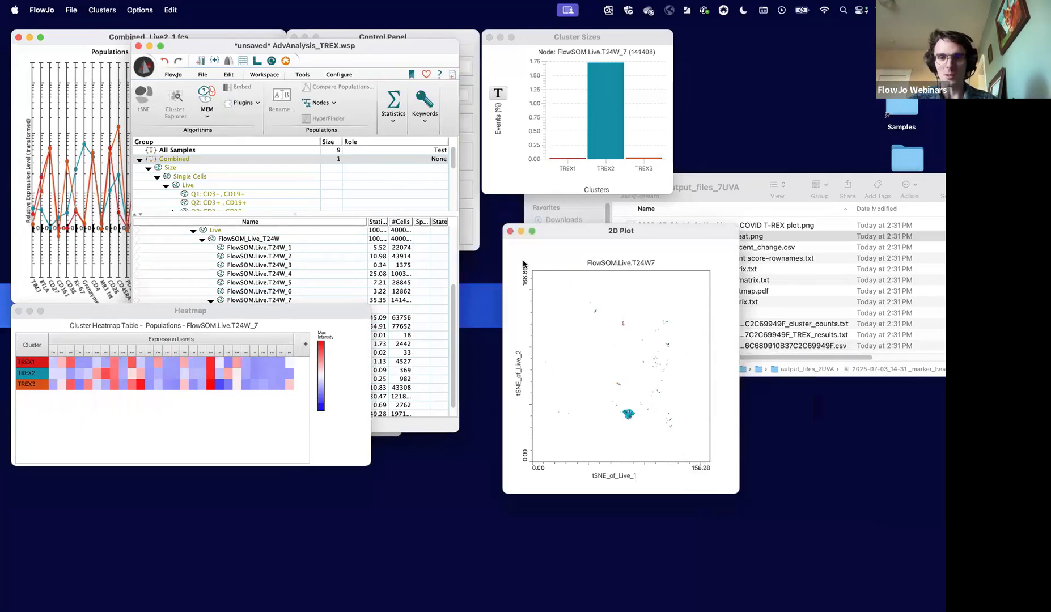
click(510, 231)
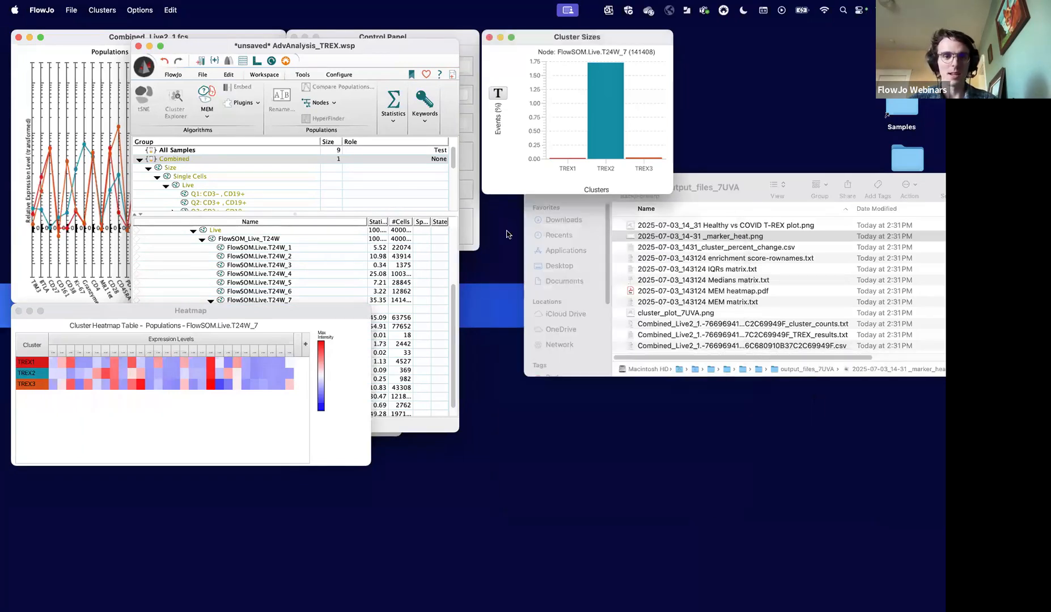
click(290, 37)
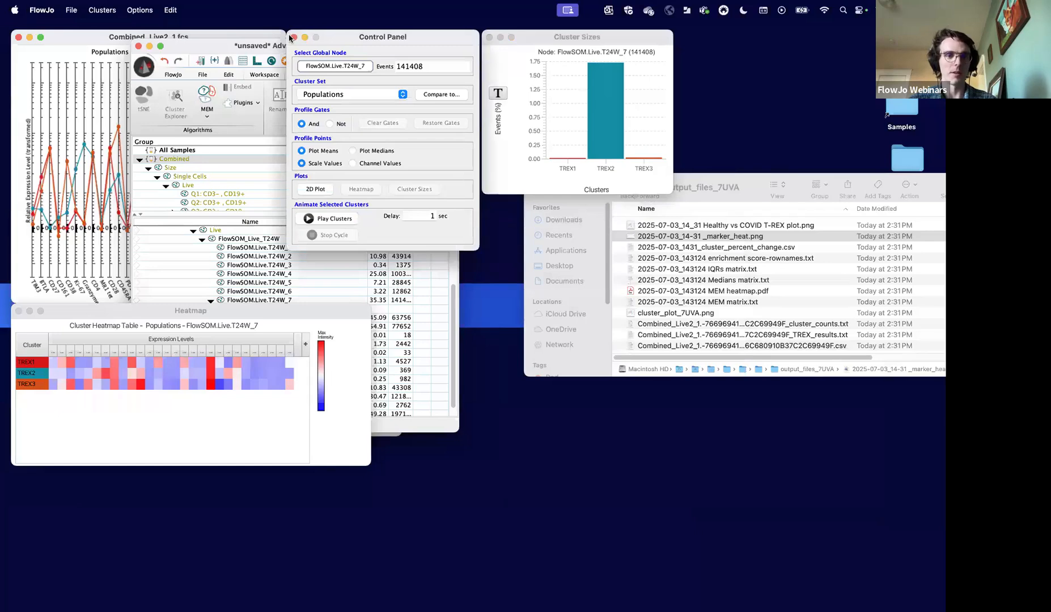
click(291, 37)
- Reopen the layout editor beside the workspace and open the graph window of the FlowSOM_Live_T24W population
click(257, 61)
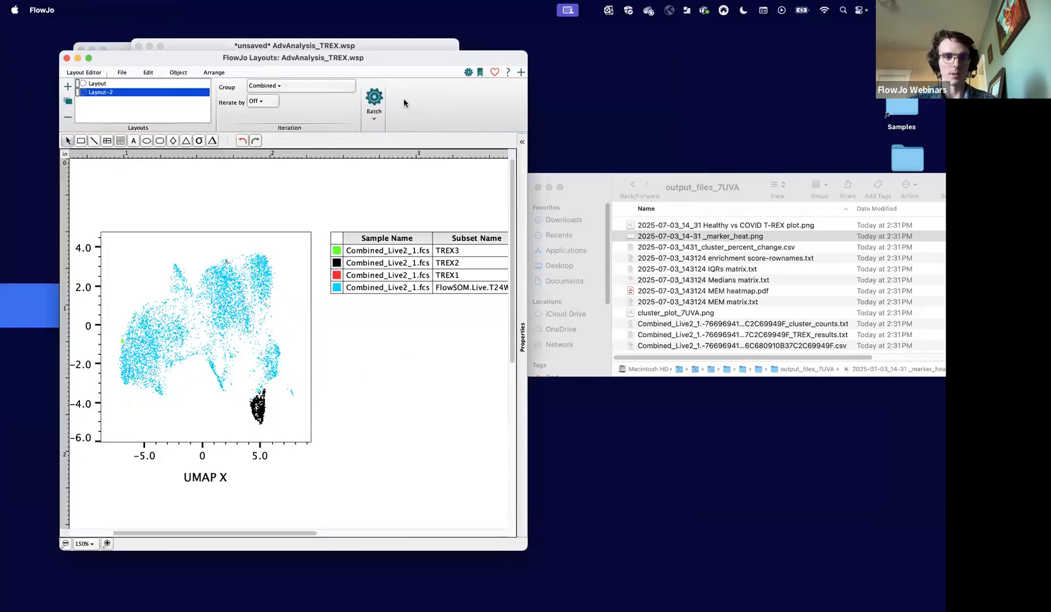
drag(363, 67, 682, 79)
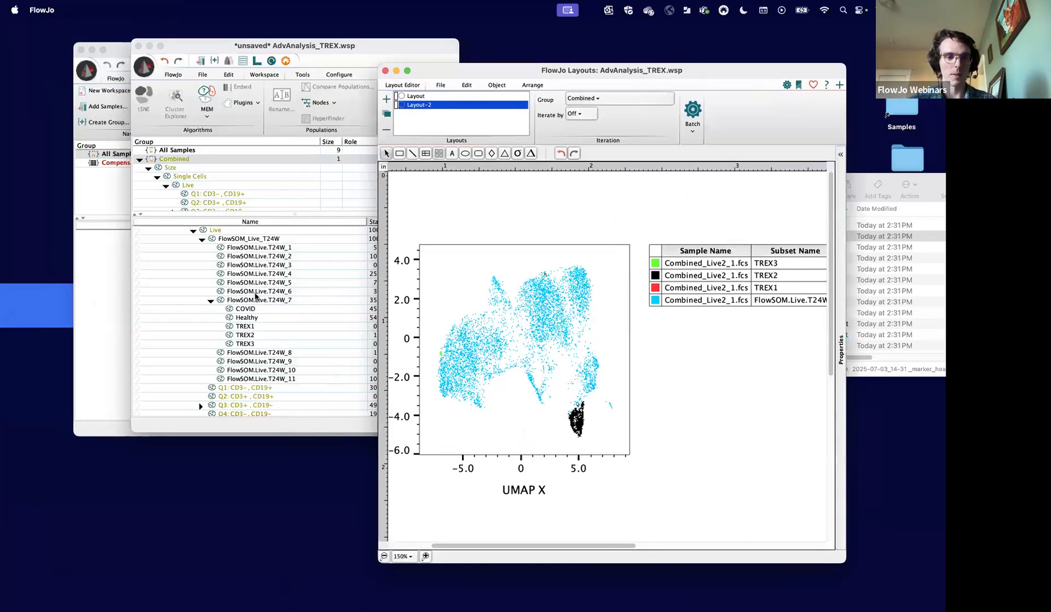
click(246, 218)
double_click(241, 240)
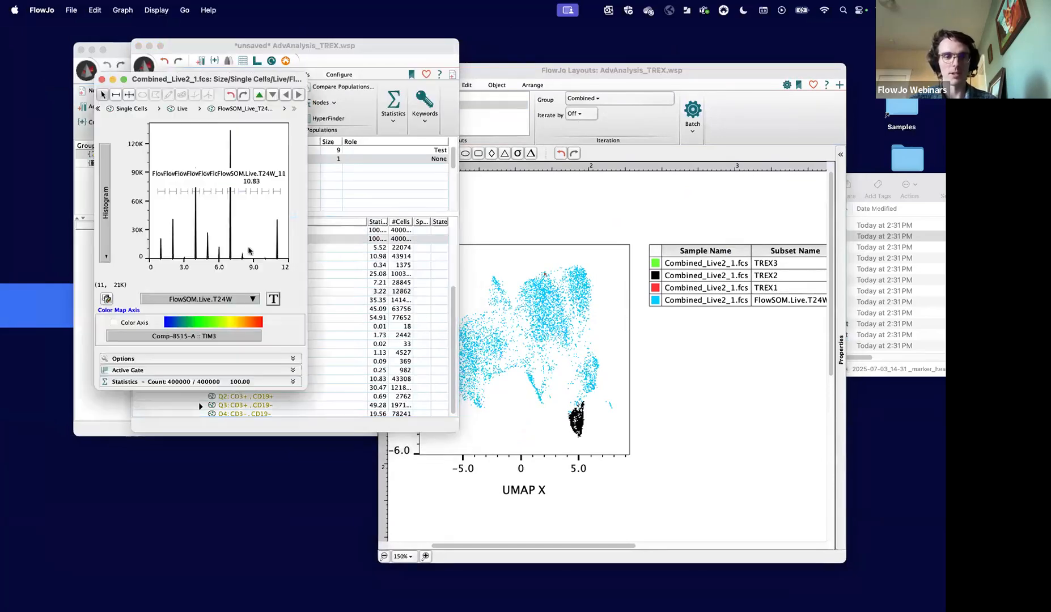
- Set the plot's X axis to tSNE_of_Live_1 and its Y axis to tSNE_of_Live_2
click(200, 299)
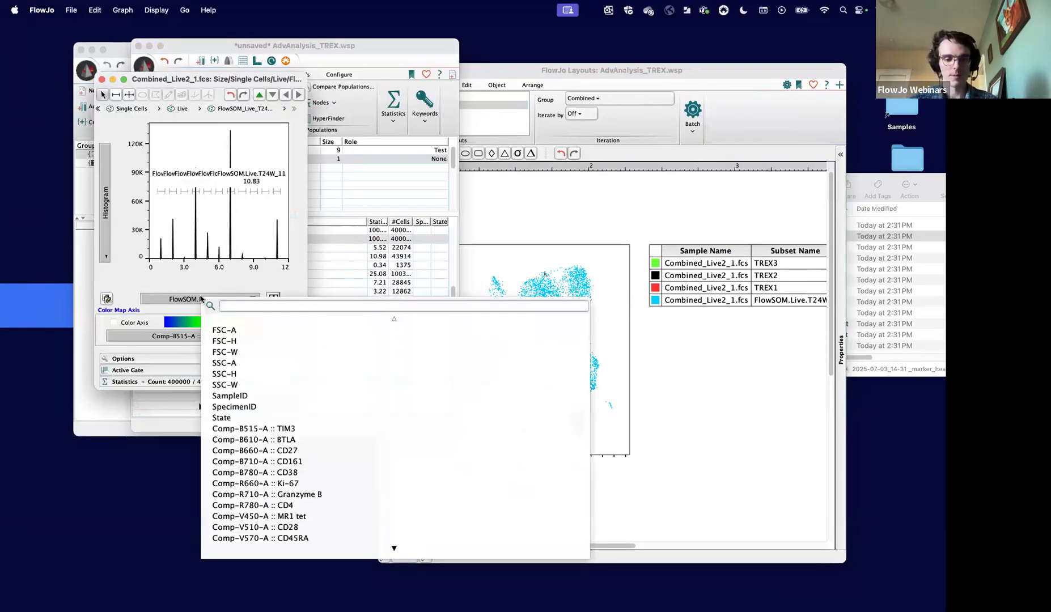
text(tsne)
click(242, 325)
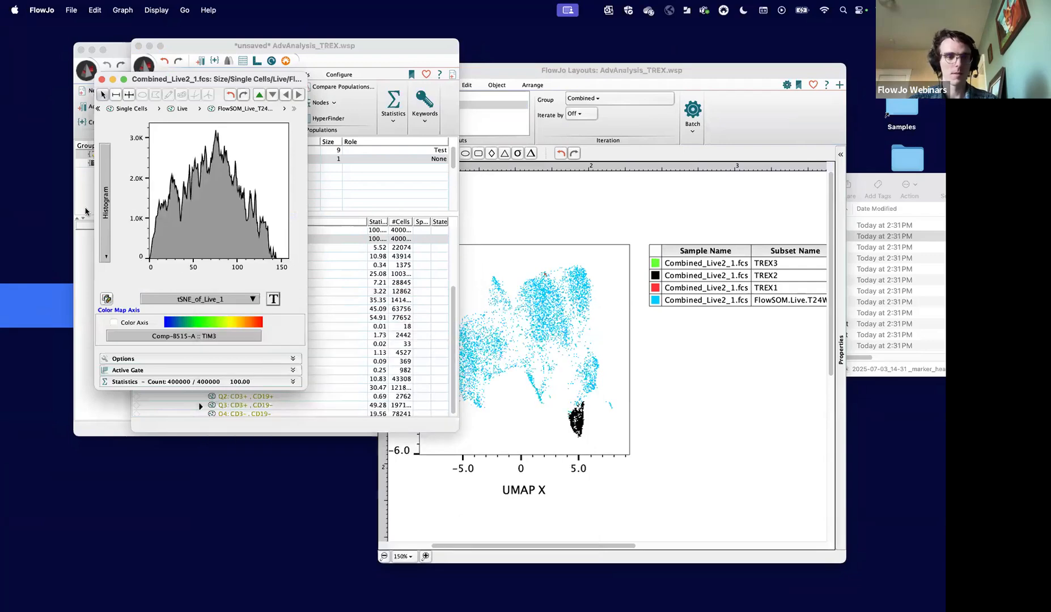
click(104, 213)
text(tsne)
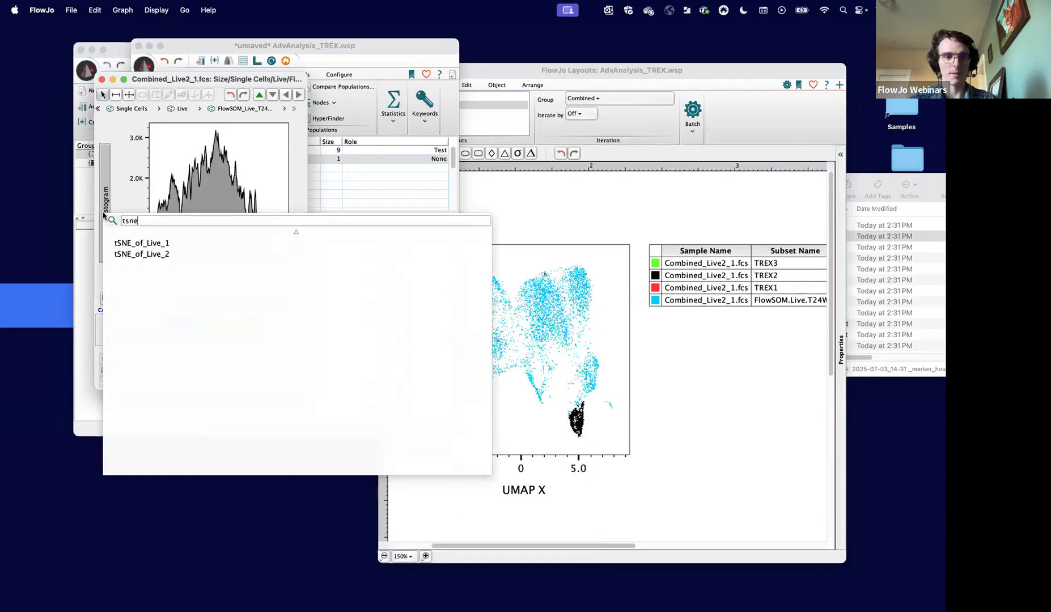
click(151, 256)
- Add the tSNE plot to Layout-2 and overlay the TREX2 population on it
drag(198, 235, 699, 403)
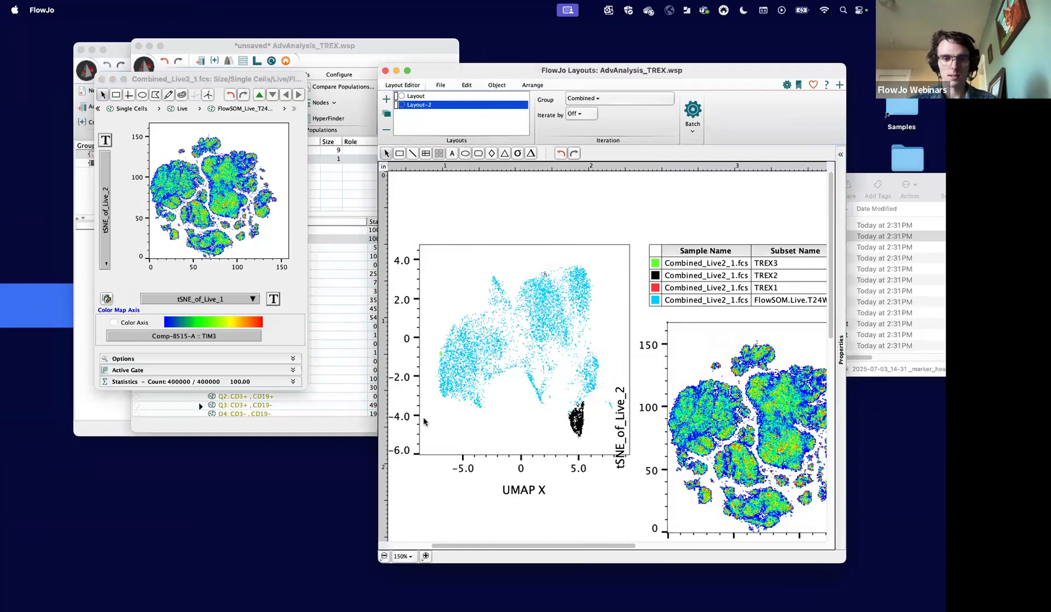
click(326, 421)
click(263, 345)
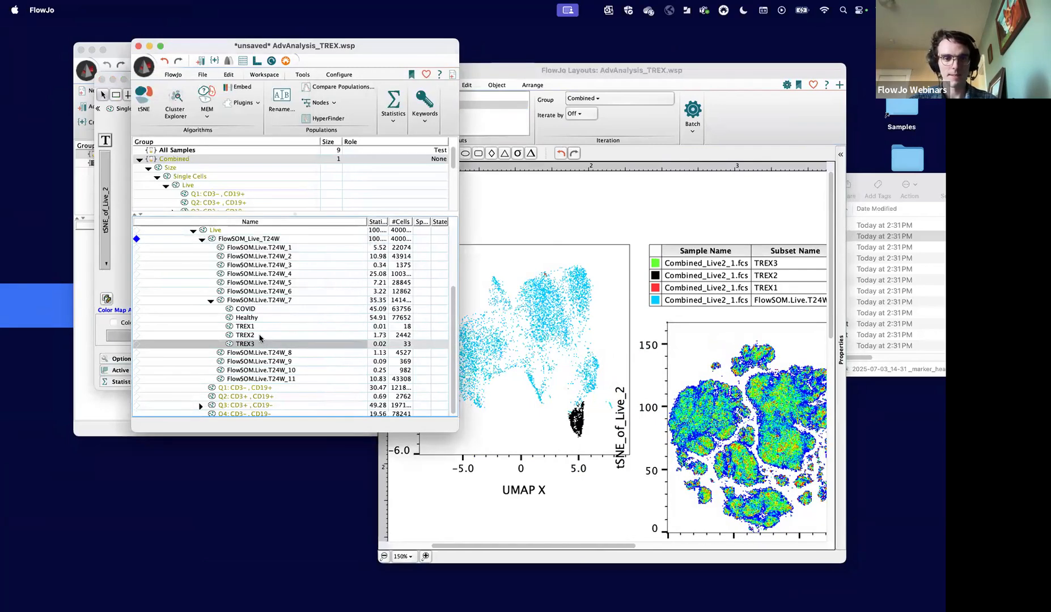
click(253, 335)
drag(253, 336, 647, 429)
scroll(648, 429, down, 5)
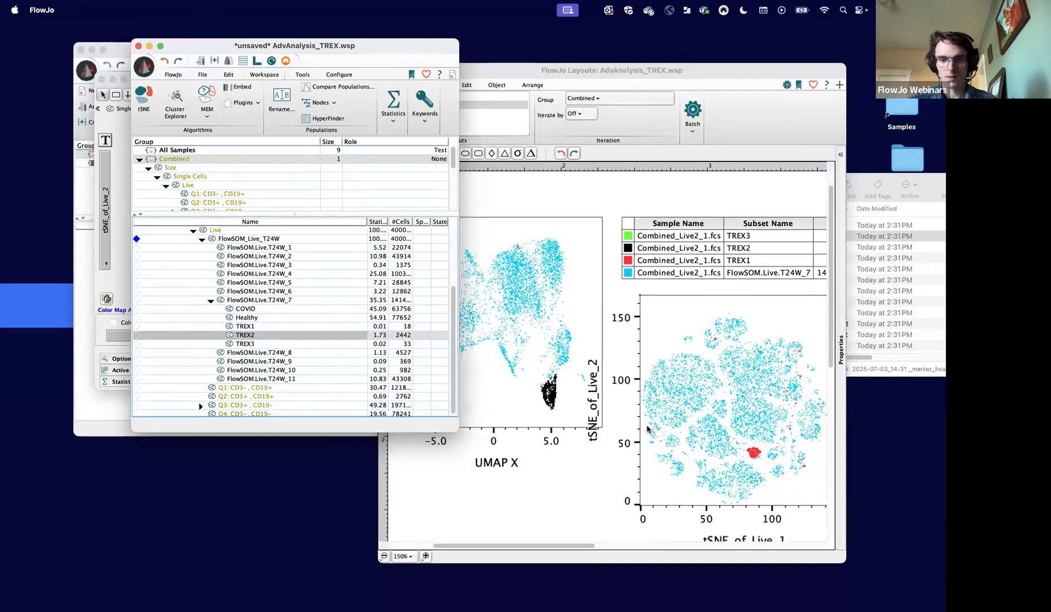
- Move the tSNE overlay plot below the UMAP plot in Layout-2 and examine where the TREX2 cells lie
click(582, 426)
drag(600, 500, 537, 487)
scroll(581, 460, down, 3)
scroll(580, 460, left, 2)
drag(590, 393, 484, 439)
scroll(586, 437, down, 4)
scroll(587, 437, left, 3)
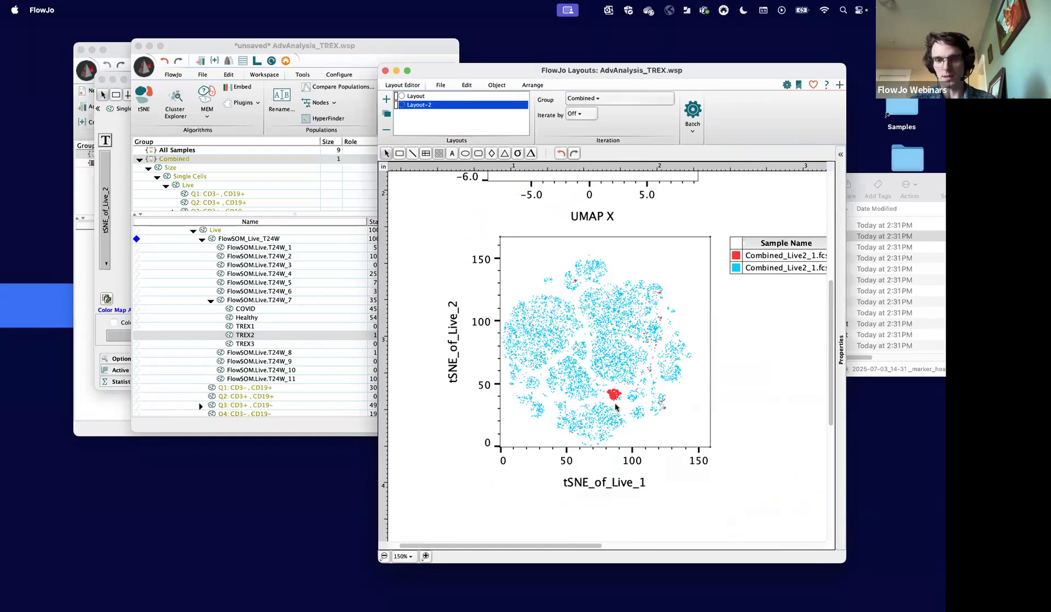
- Compare the location of the TREX2 cells on the UMAP and tSNE overlay plots in Layout-2, and return to the AdvAnalysis_TREX workspace
scroll(617, 400, up, 5)
scroll(617, 400, left, 3)
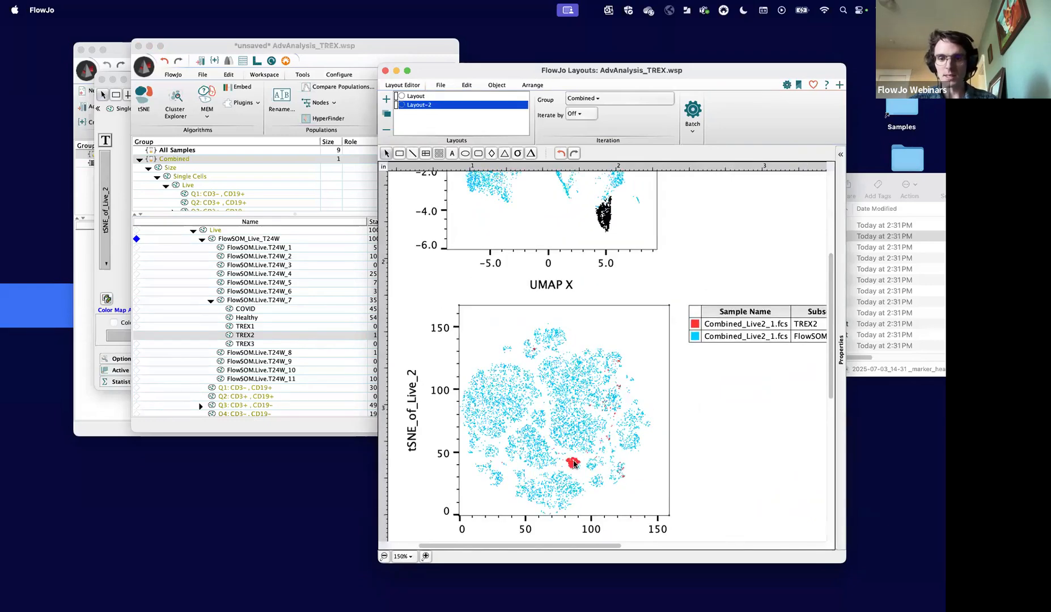
scroll(578, 389, up, 5)
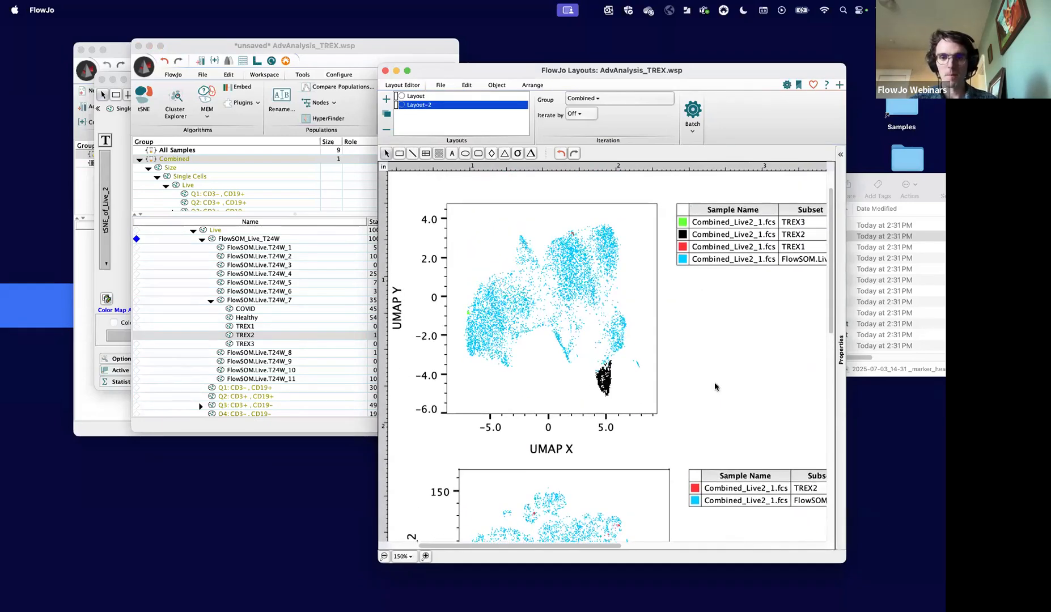
scroll(715, 387, down, 4)
scroll(715, 387, left, 1)
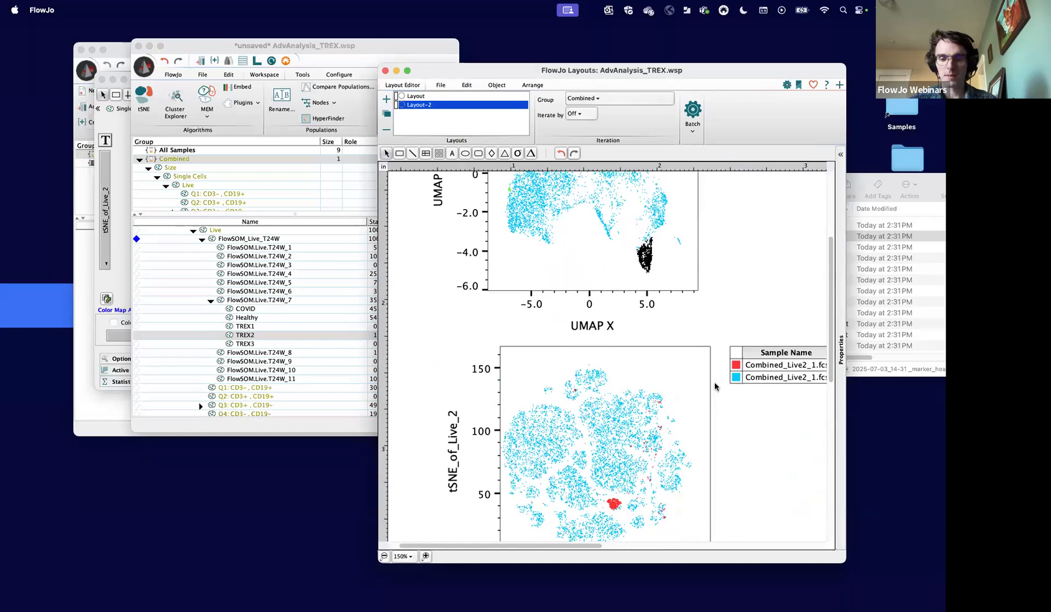
scroll(714, 387, up, 5)
scroll(715, 387, right, 1)
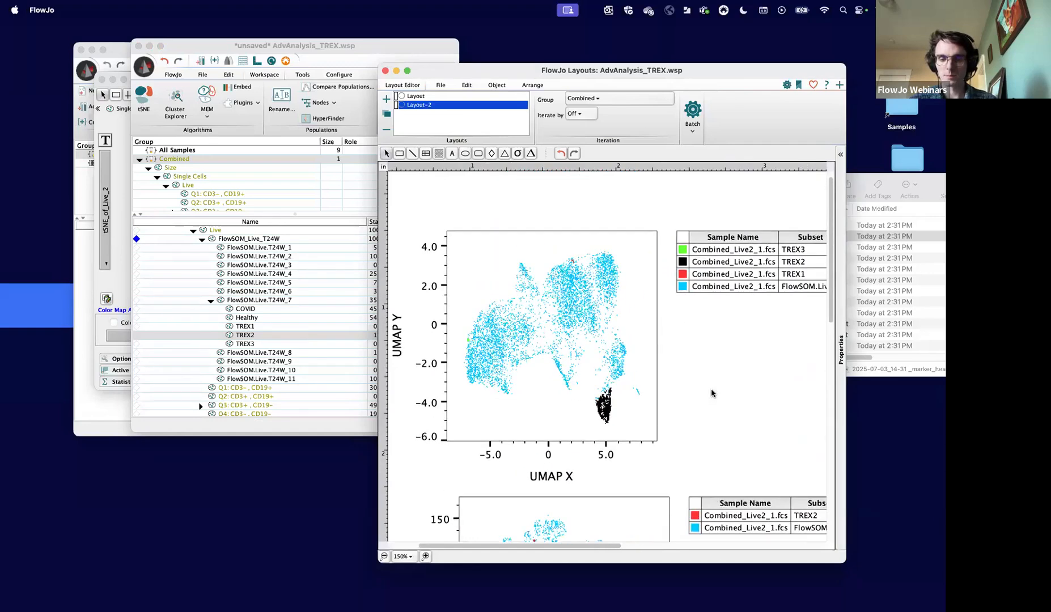
scroll(712, 393, down, 8)
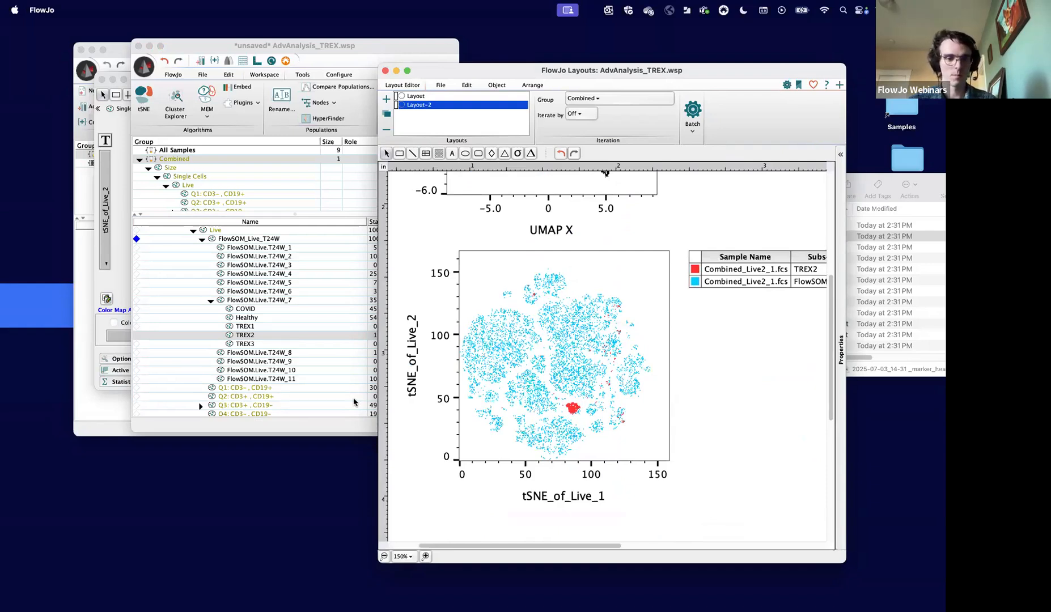
click(336, 432)
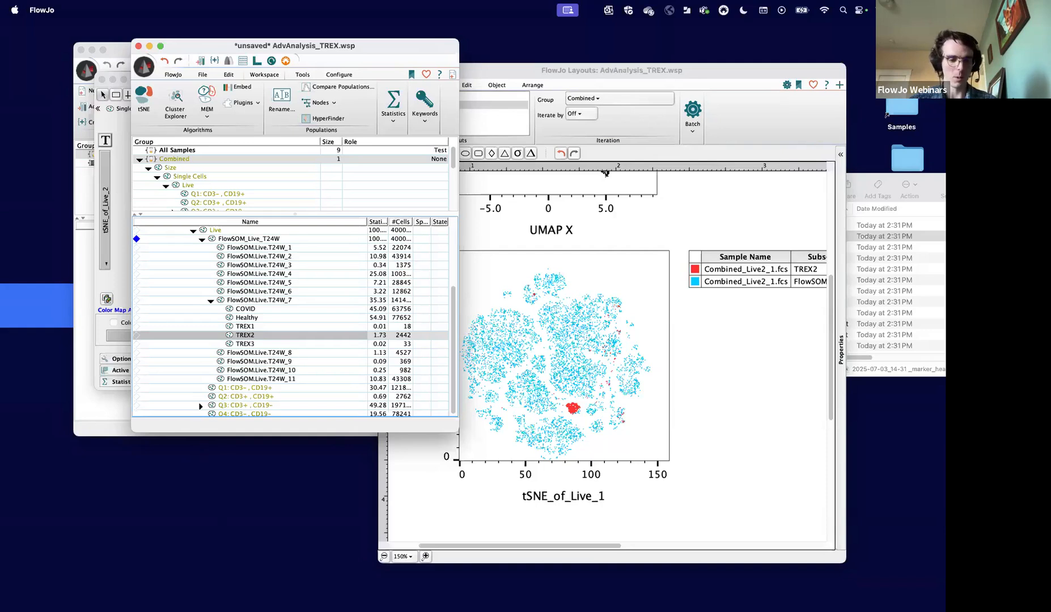
mouse_move(328, 611)
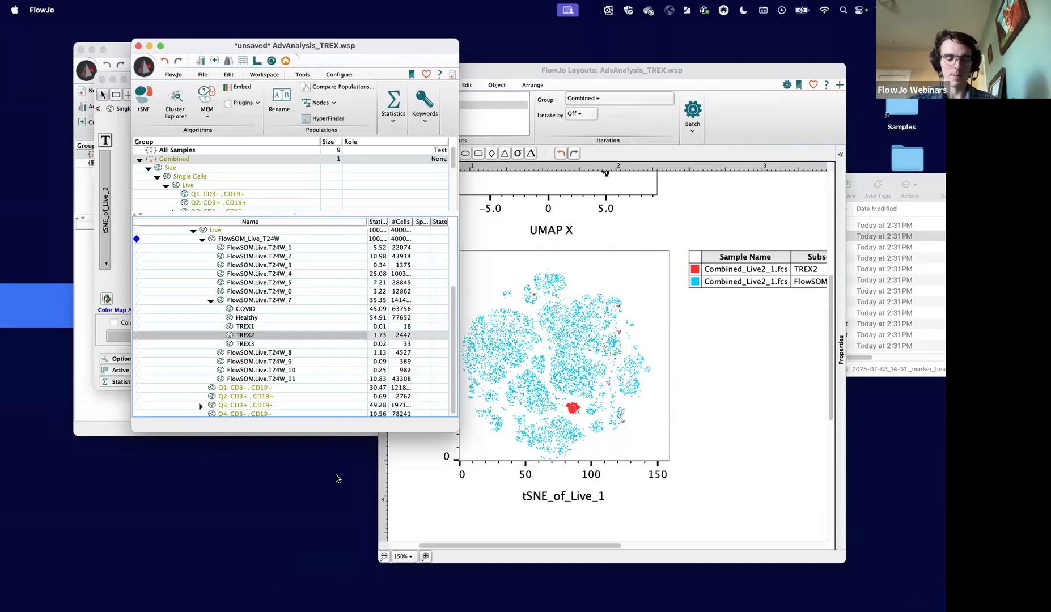